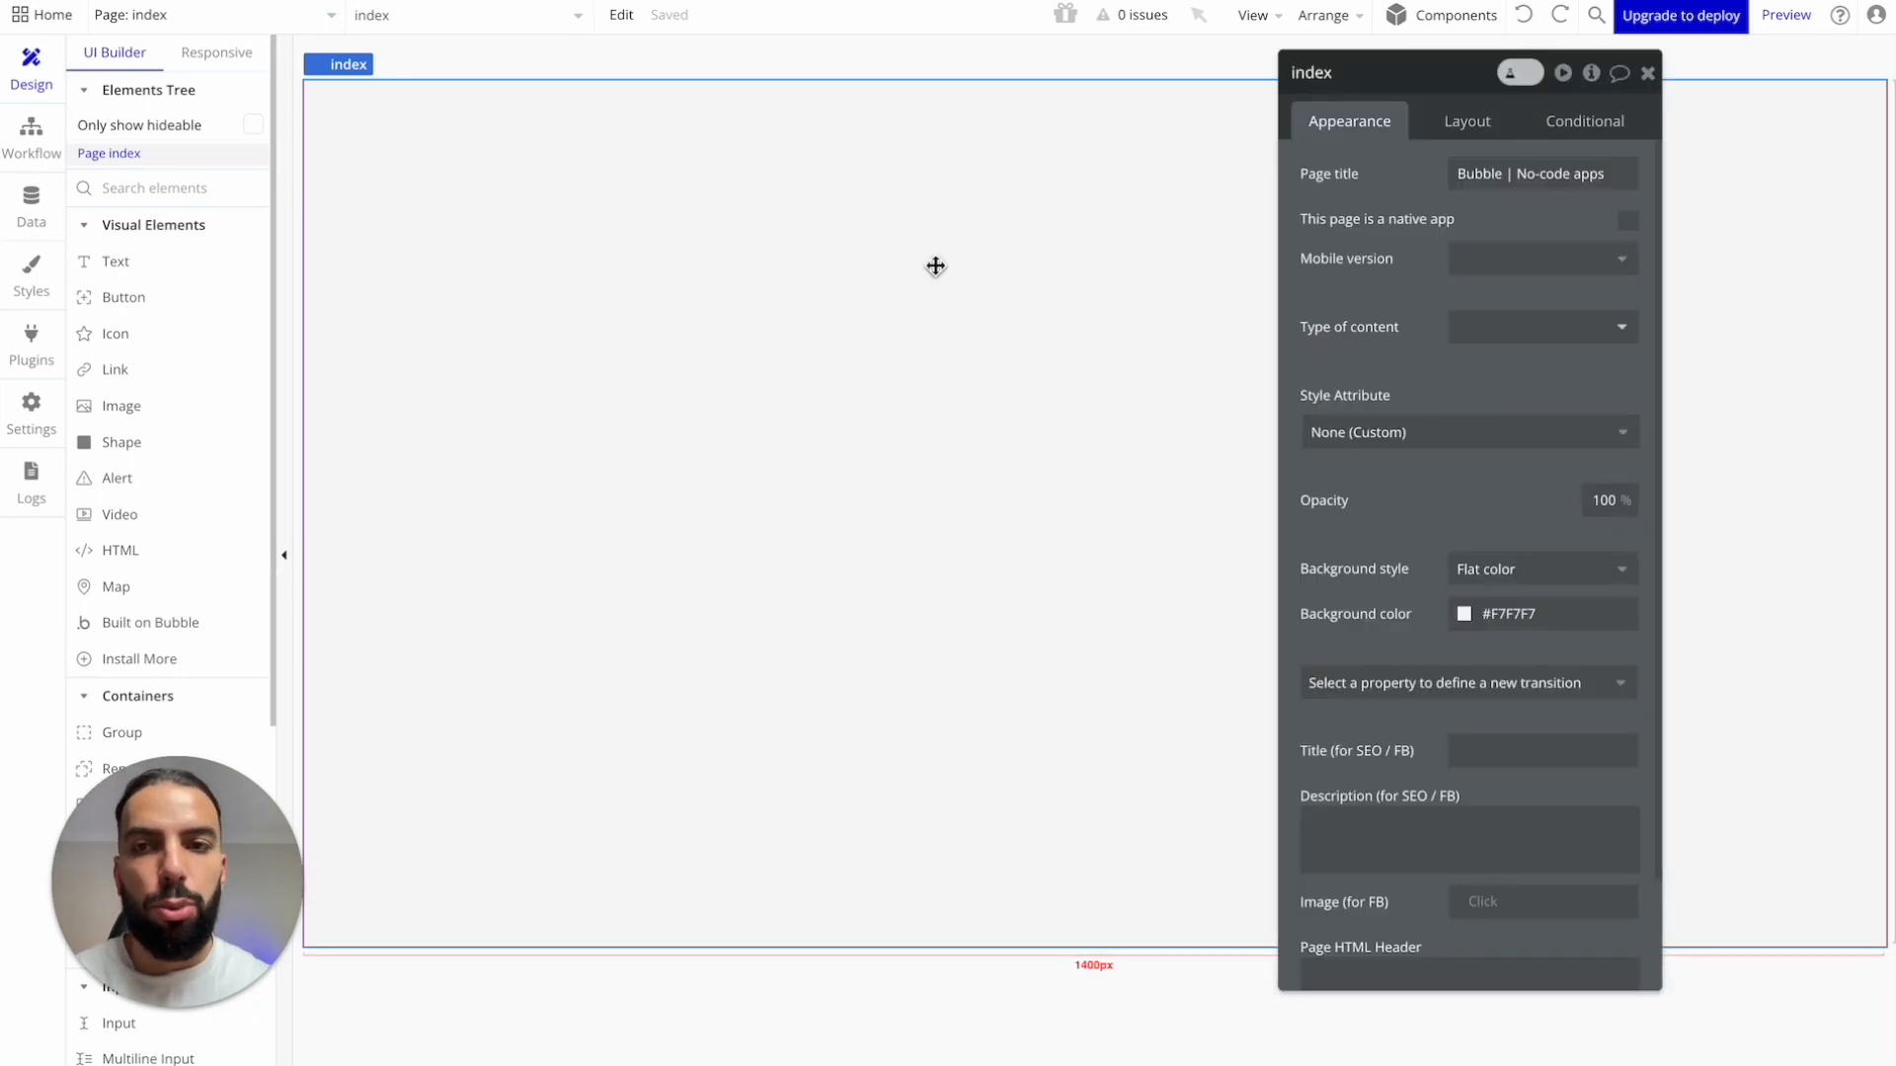
Step: Review the index page's layout and appearance settings, including the available container layout options, and close its properties
{"action": "left_click", "coordinate": [1465, 121]}
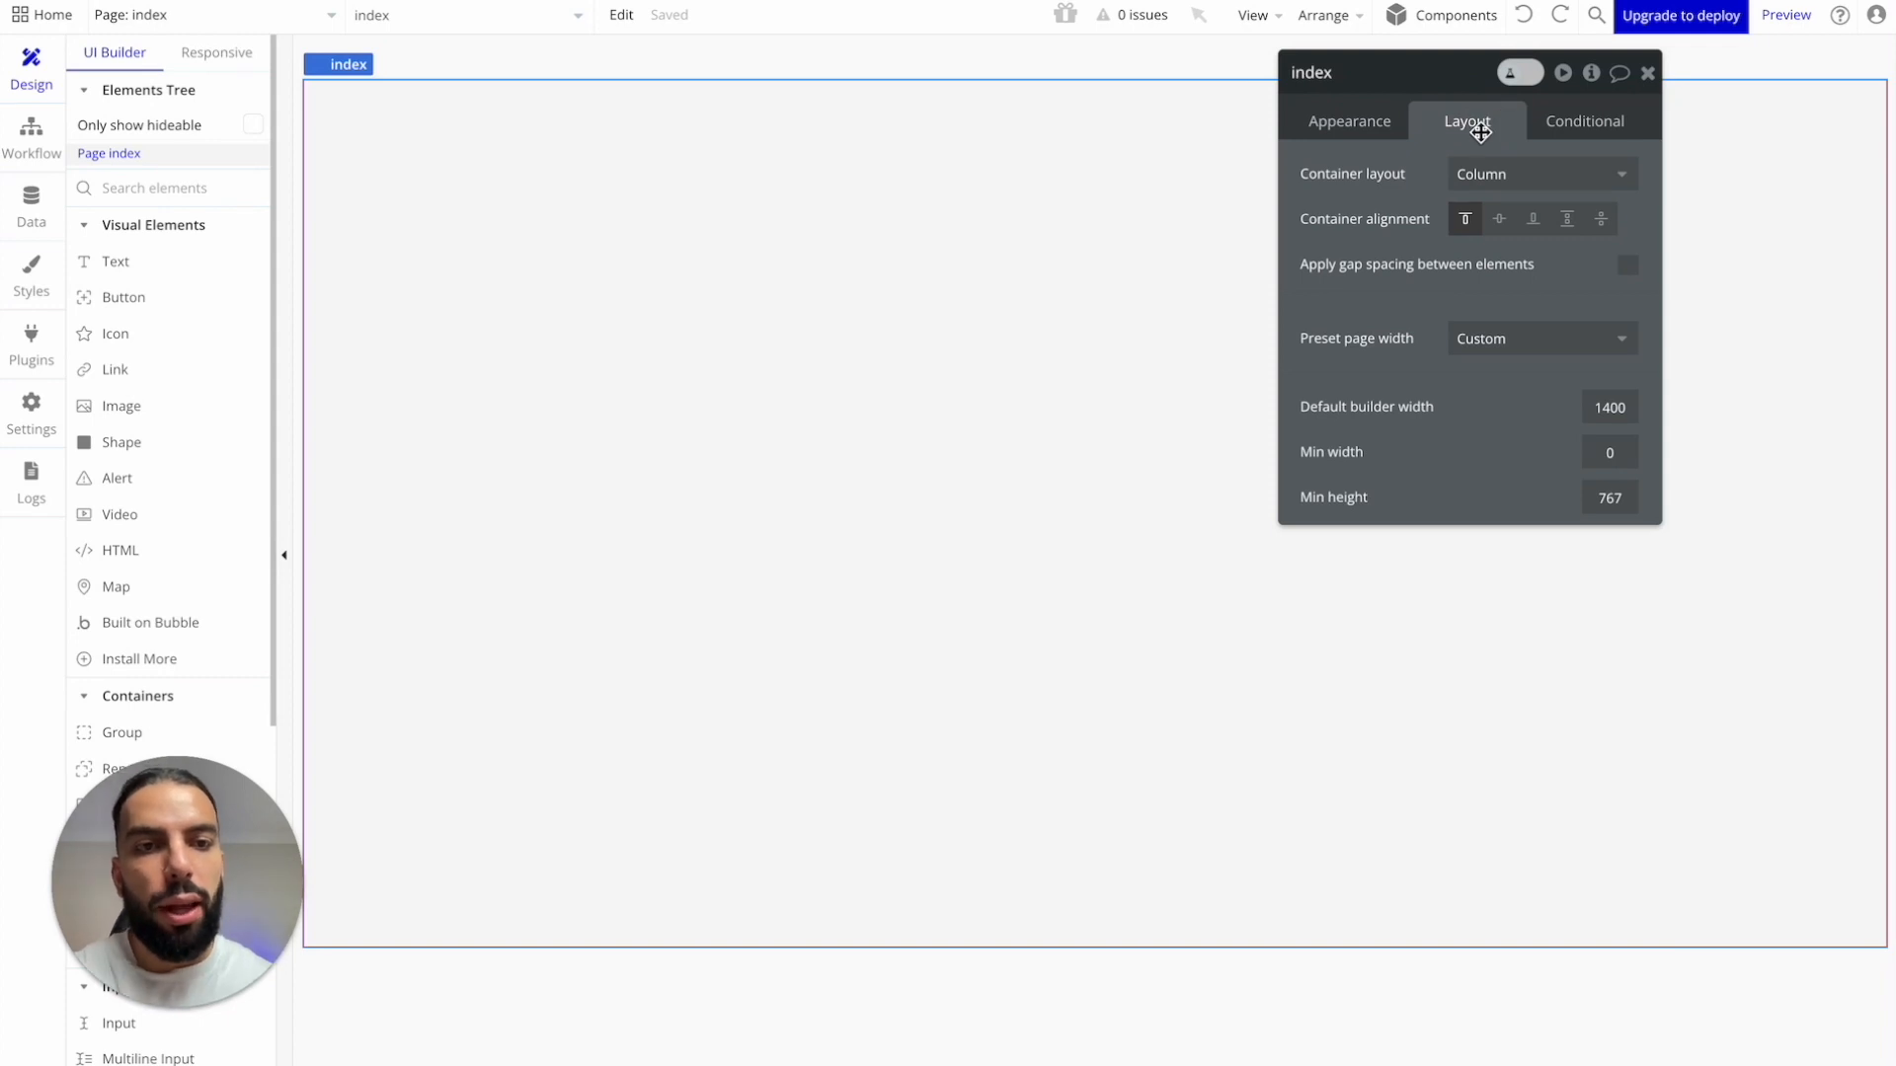
{"action": "left_click", "coordinate": [1540, 174]}
{"action": "left_click", "coordinate": [1538, 170]}
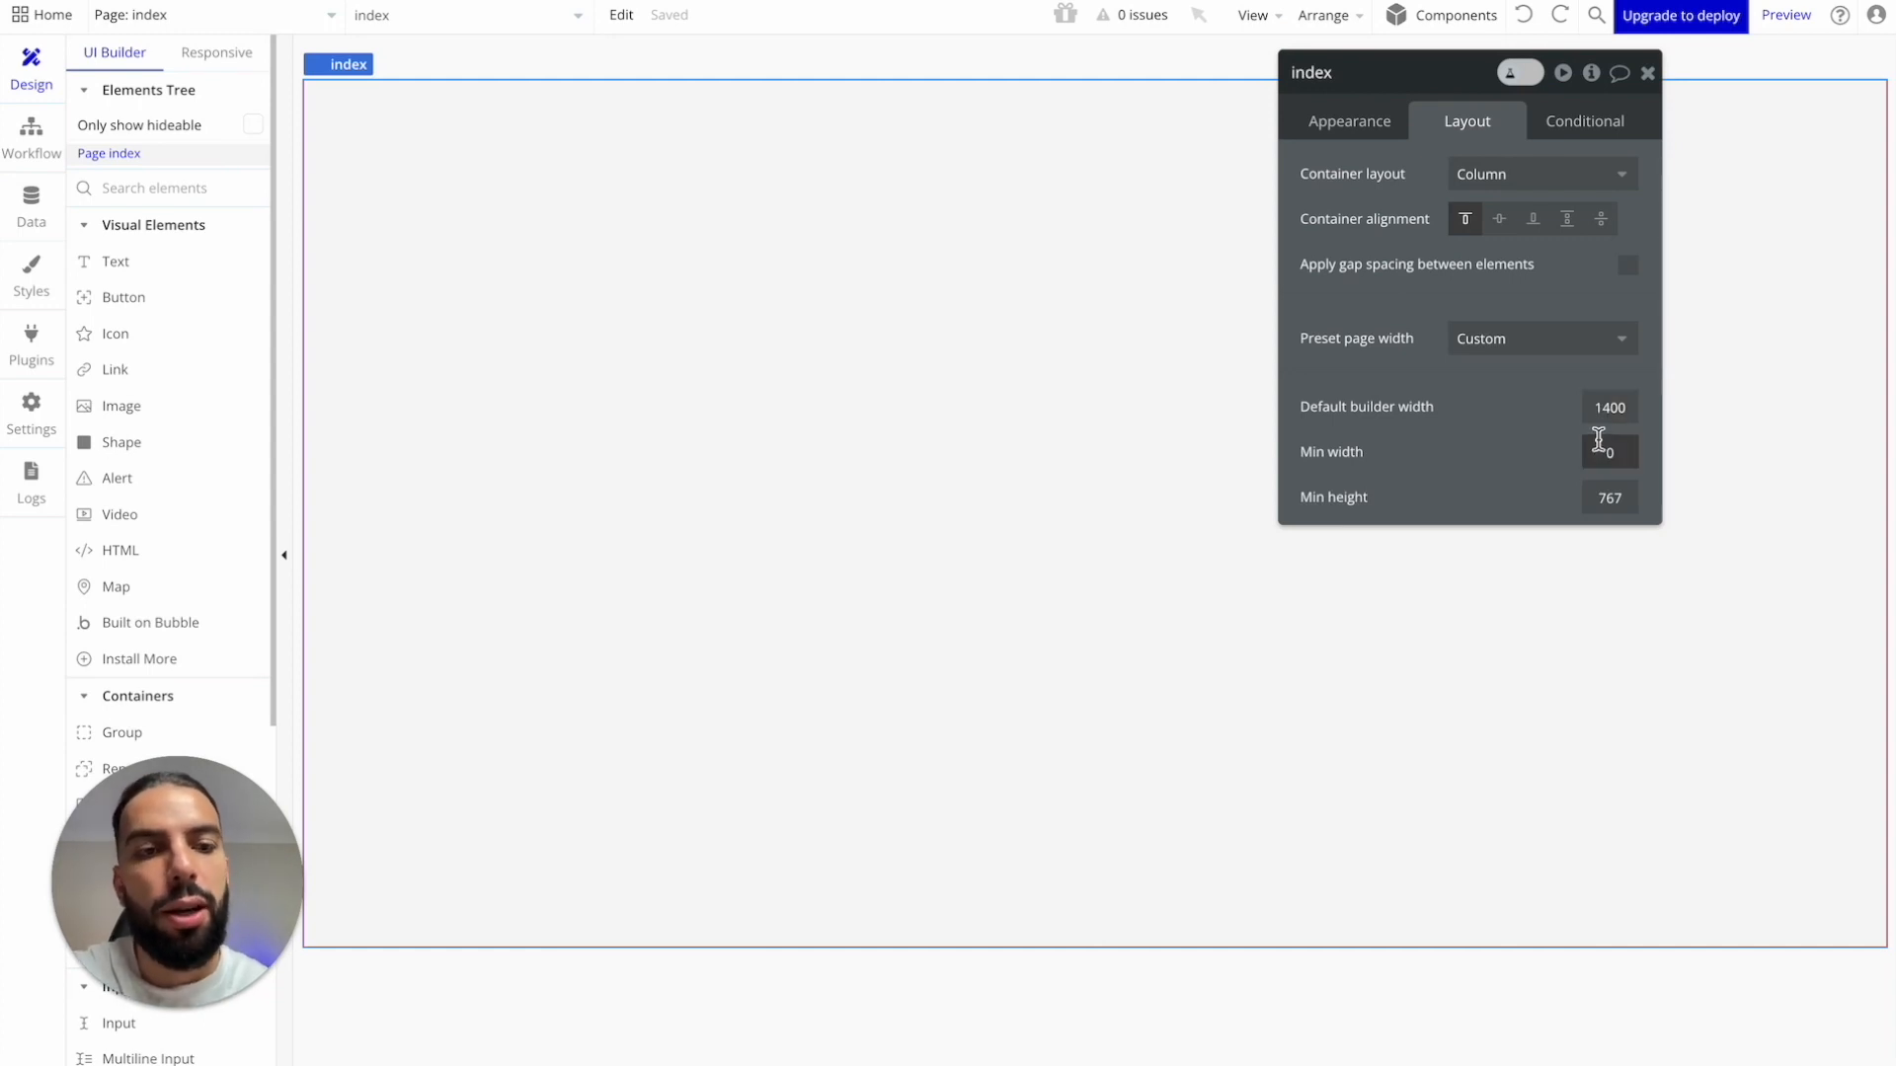
{"action": "left_click", "coordinate": [1341, 127]}
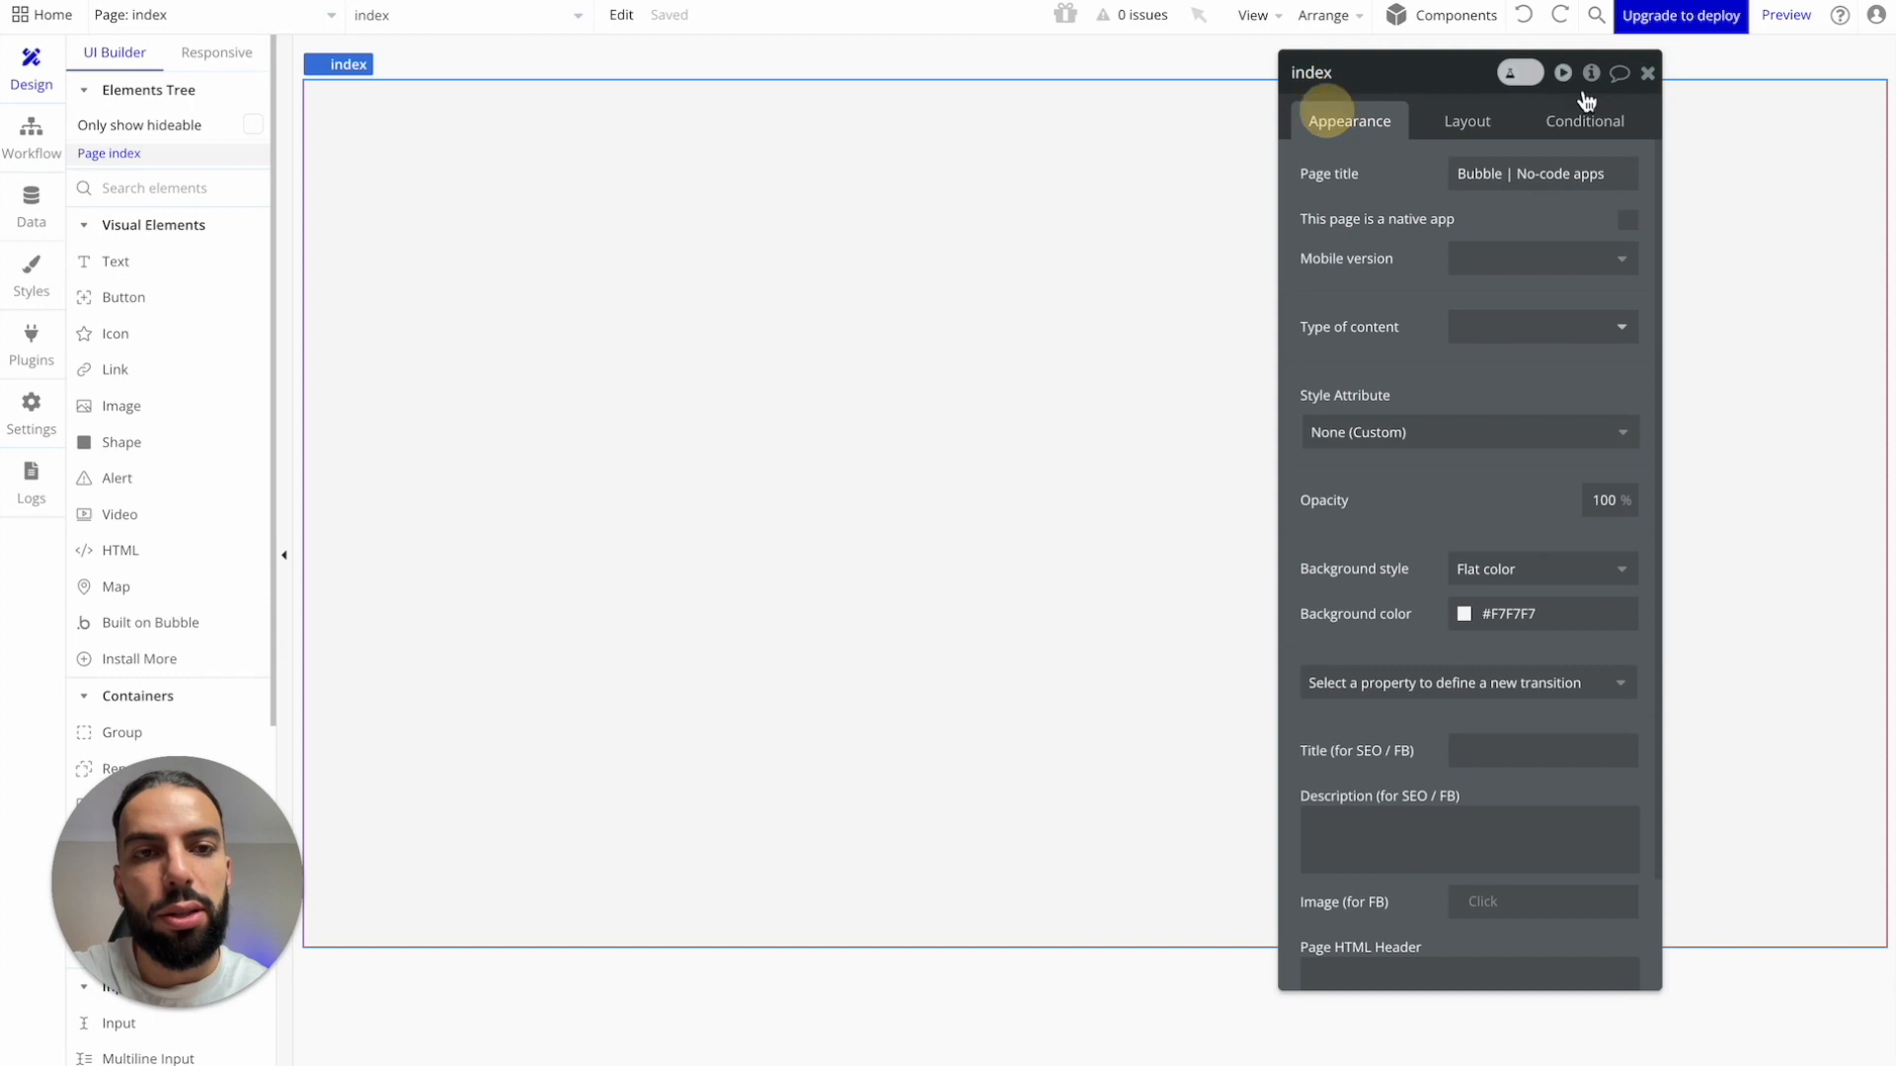
{"action": "left_click", "coordinate": [1647, 73]}
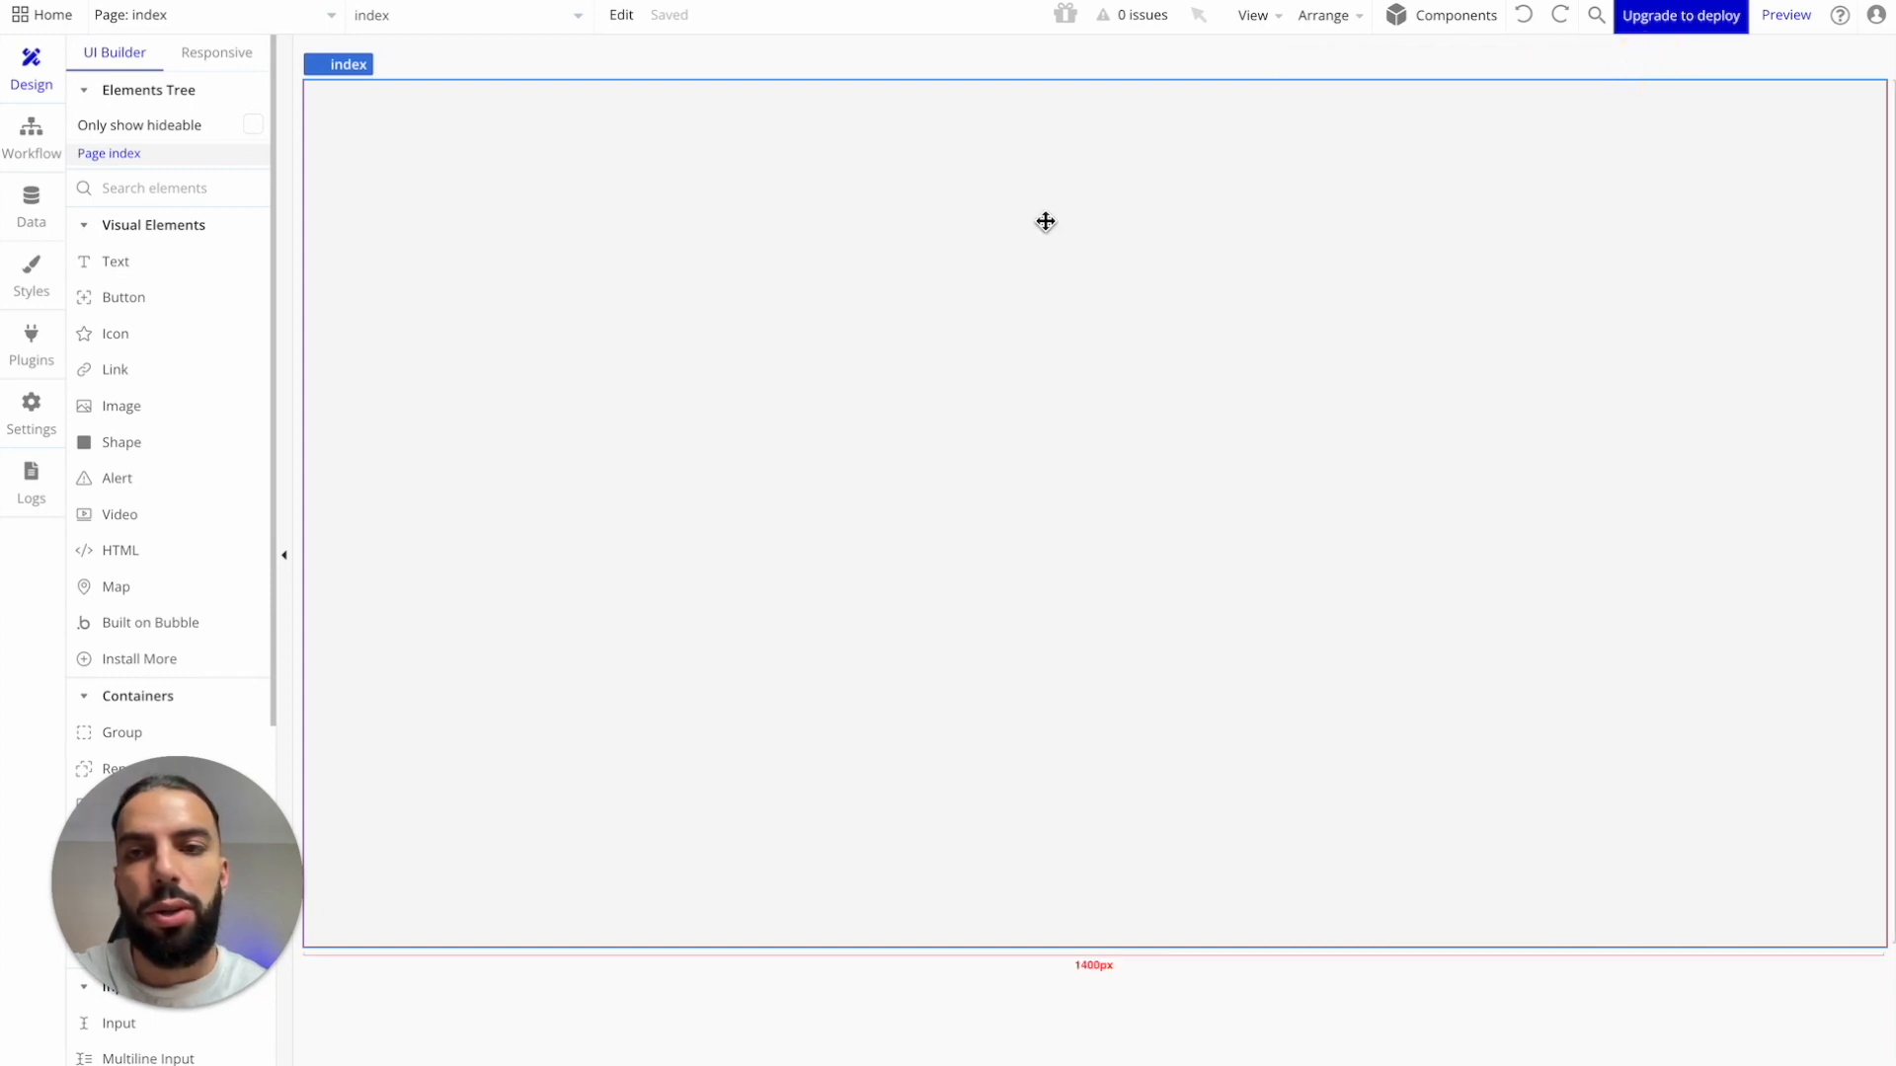
Step: Create a new reusable element named "navbar" without cloning from an existing one
{"action": "left_click", "coordinate": [332, 20]}
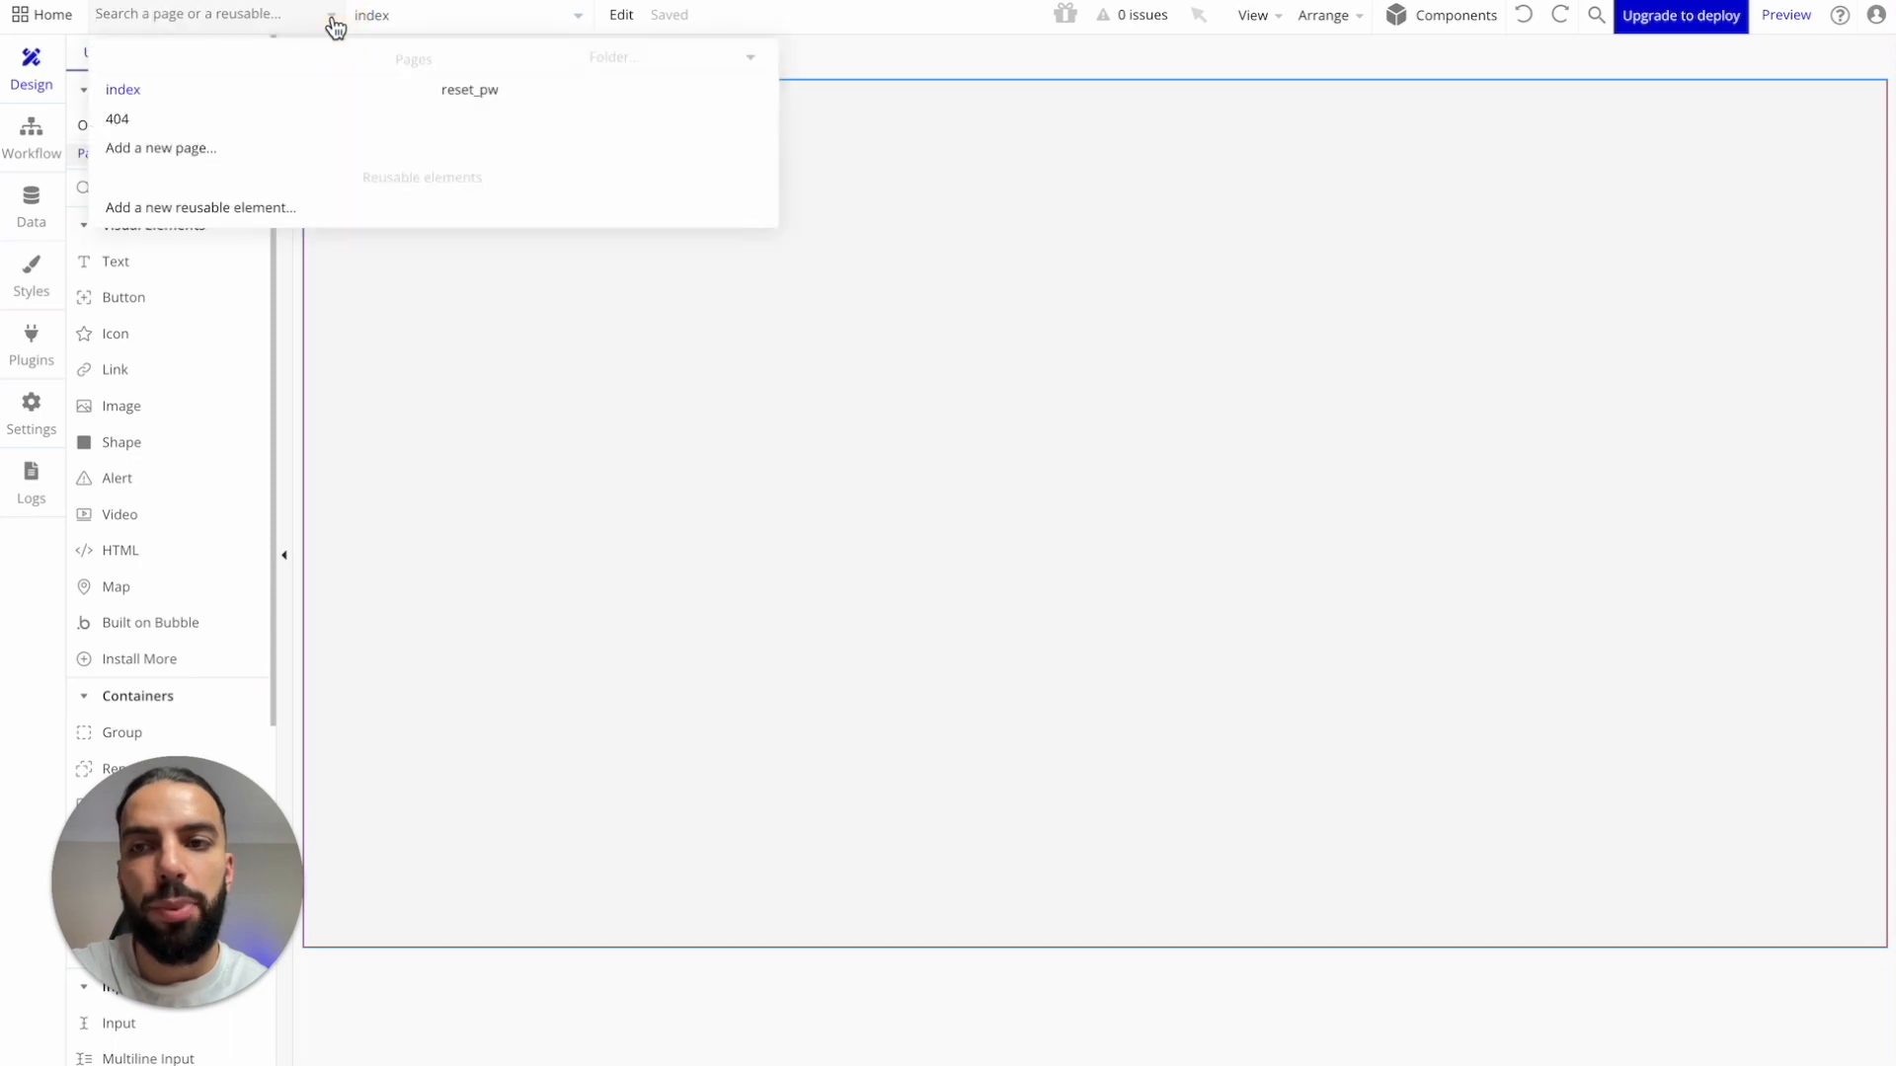
{"action": "left_click", "coordinate": [233, 209]}
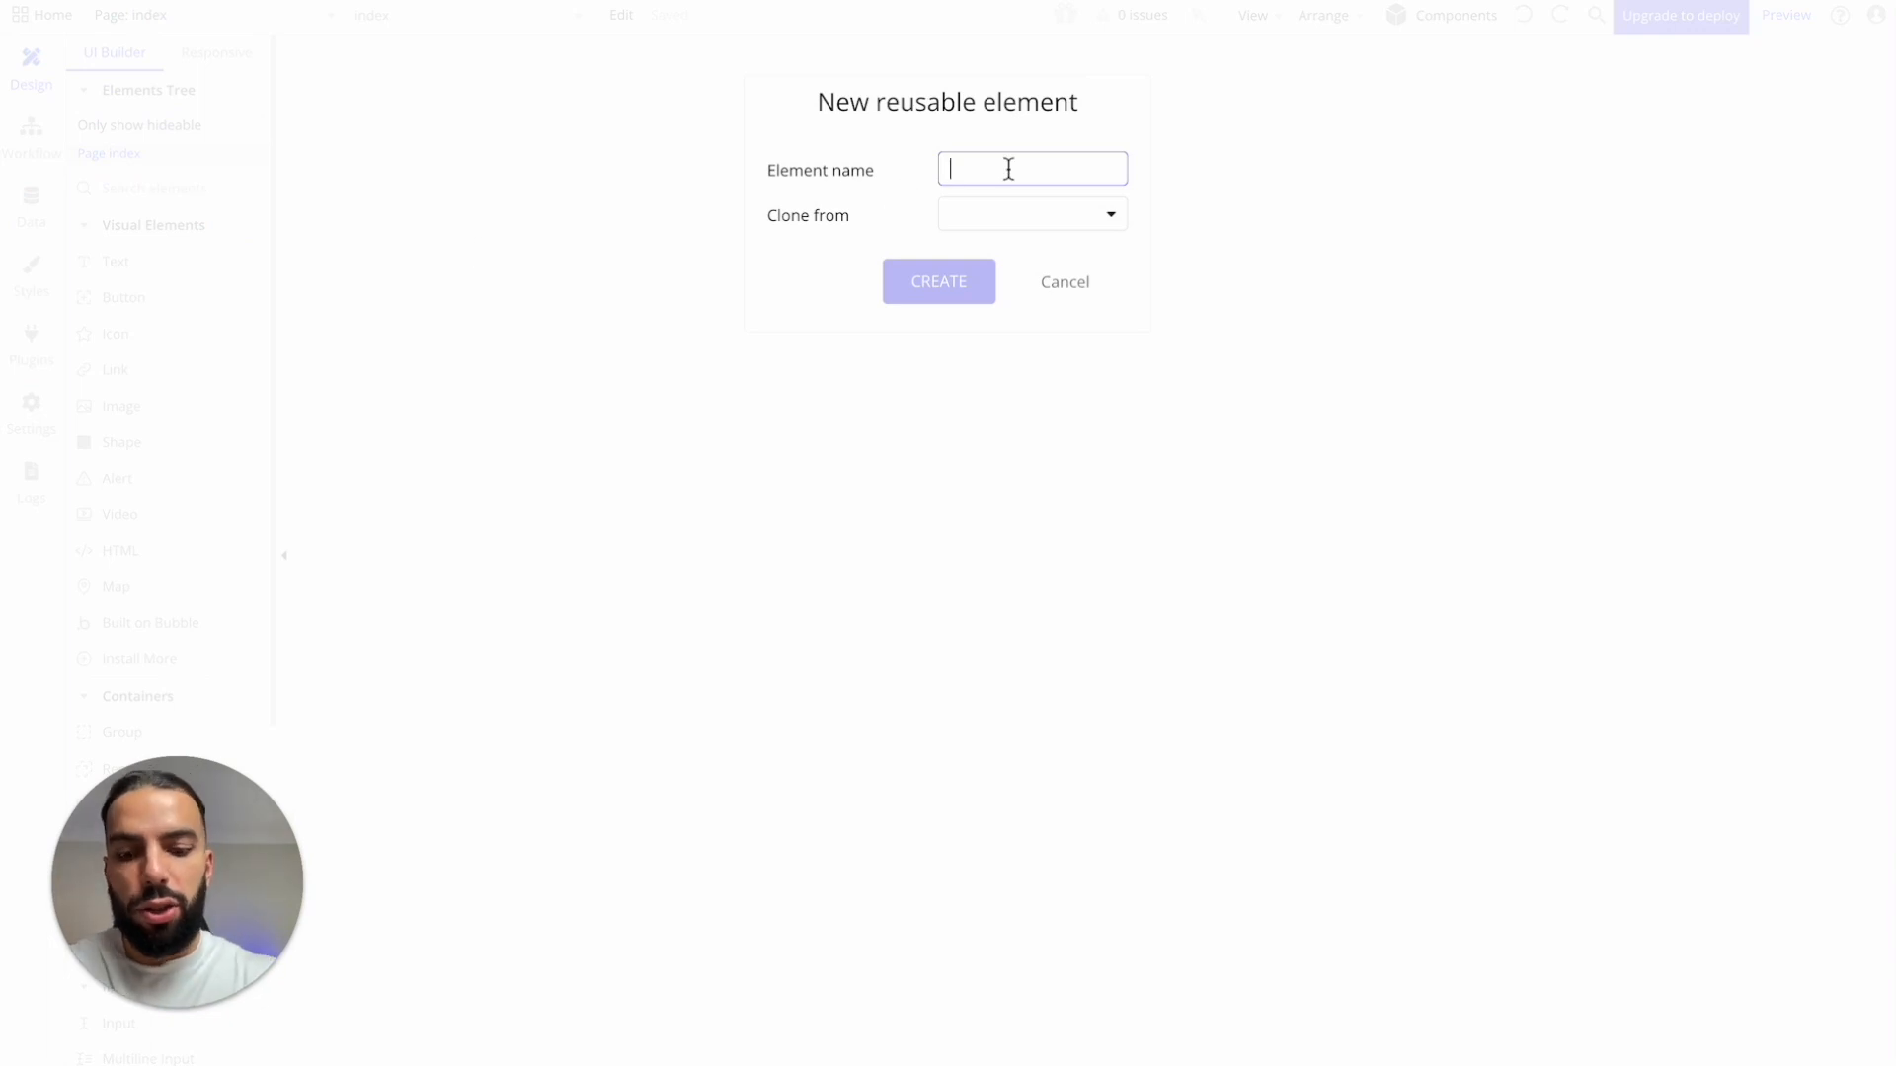
{"action": "type", "text": "navbar"}
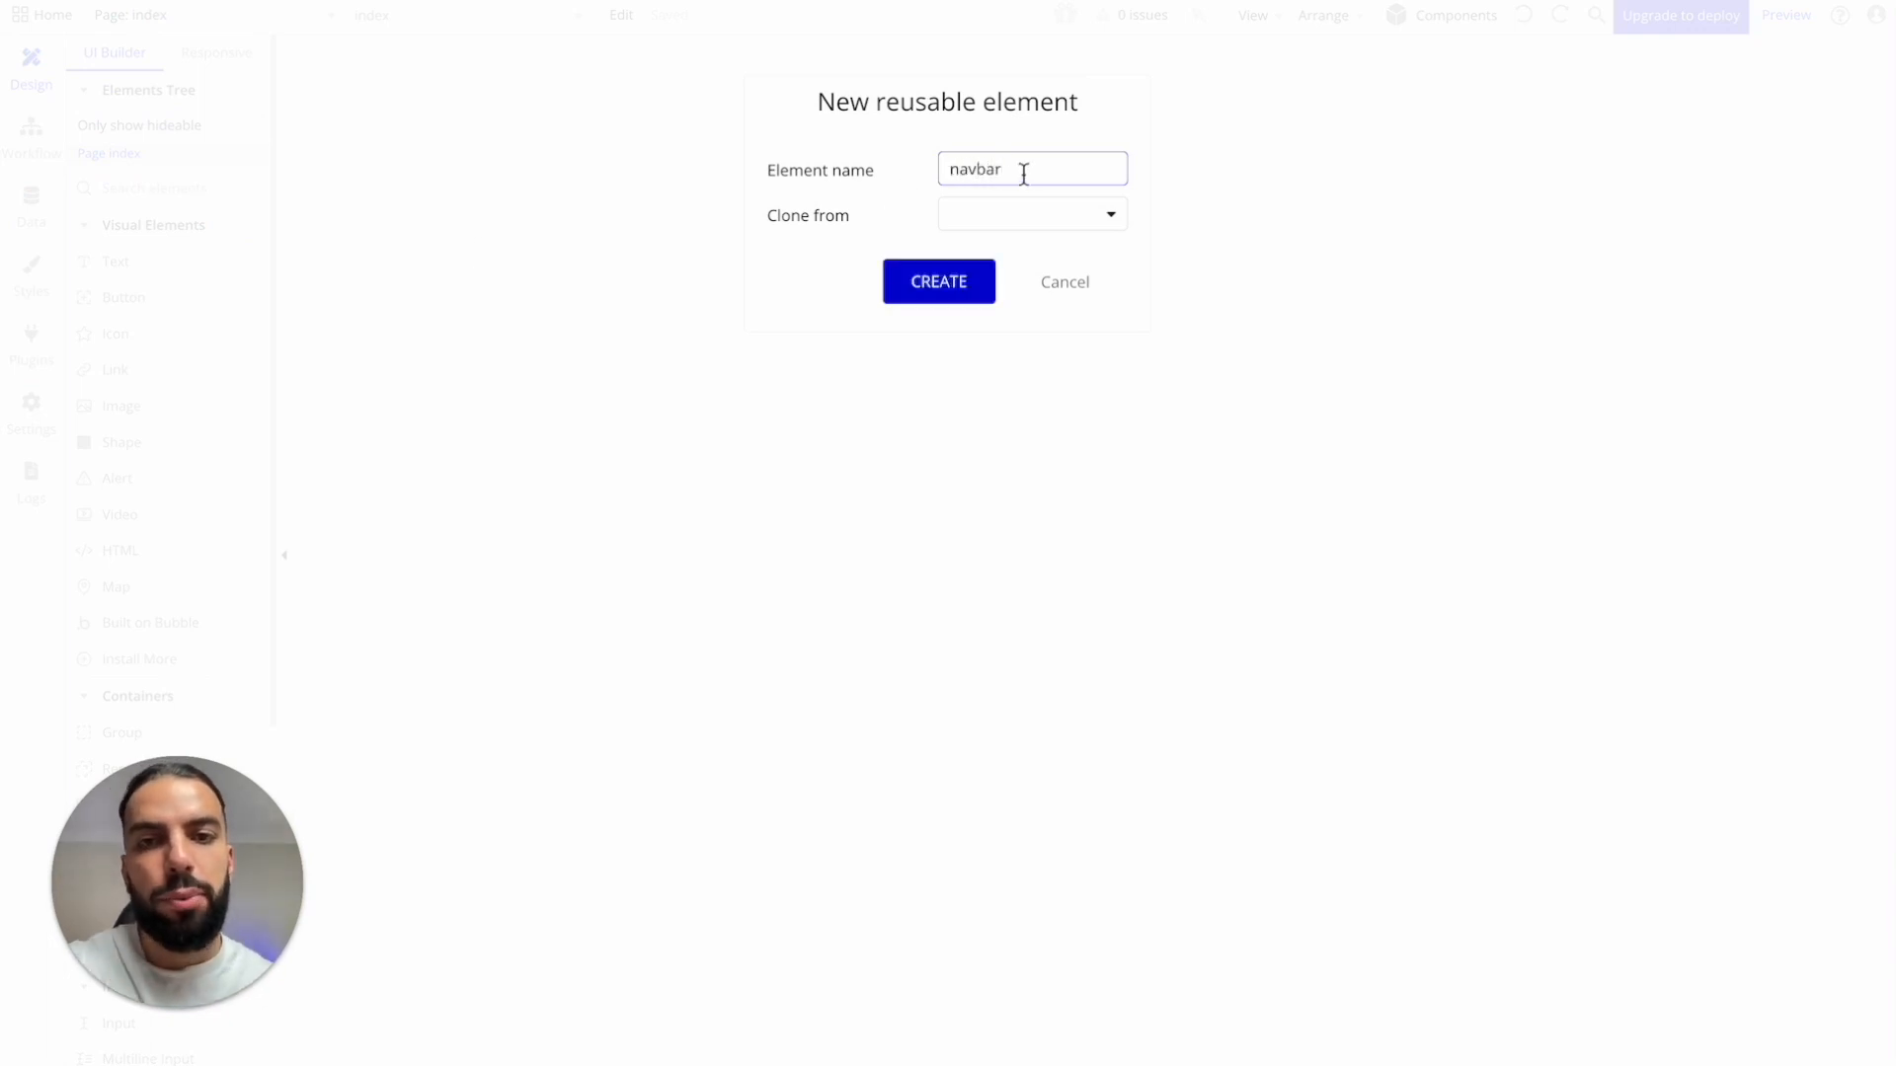
{"action": "left_click", "coordinate": [964, 214]}
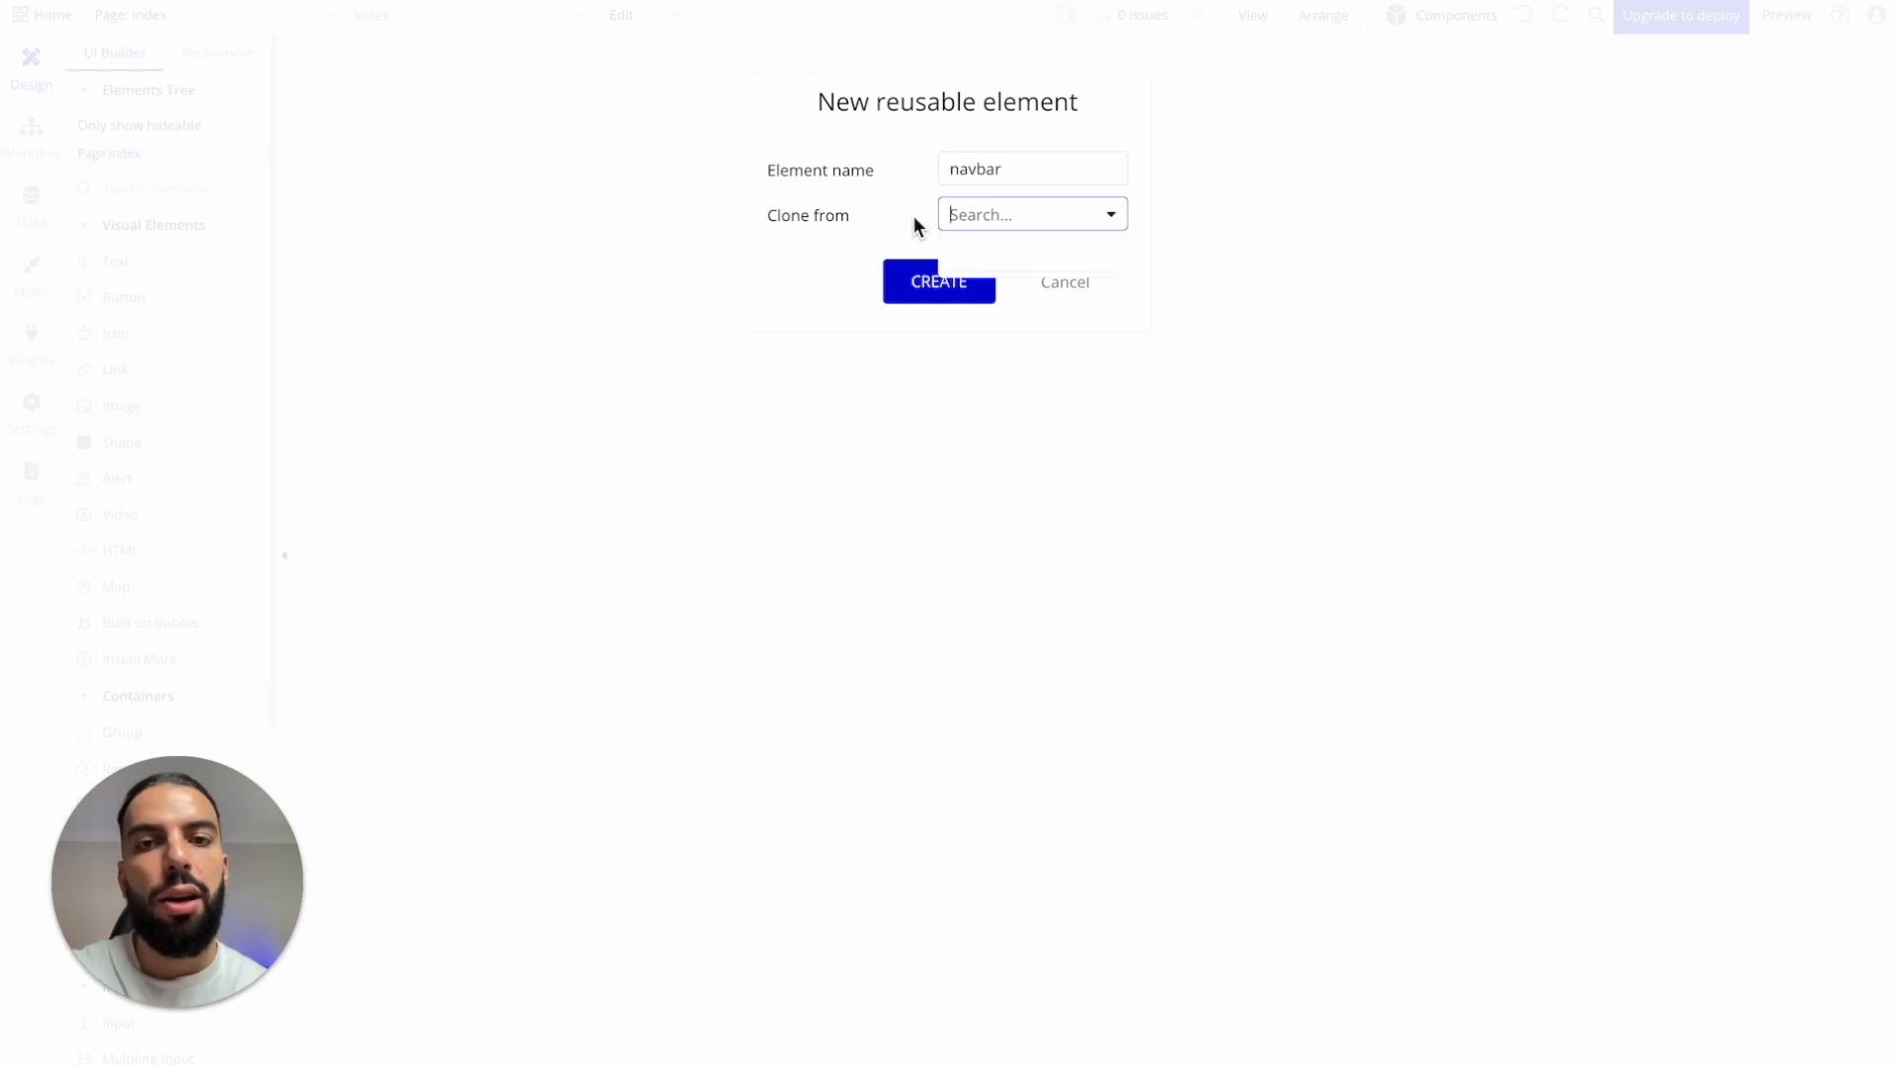
{"action": "left_click", "coordinate": [915, 215]}
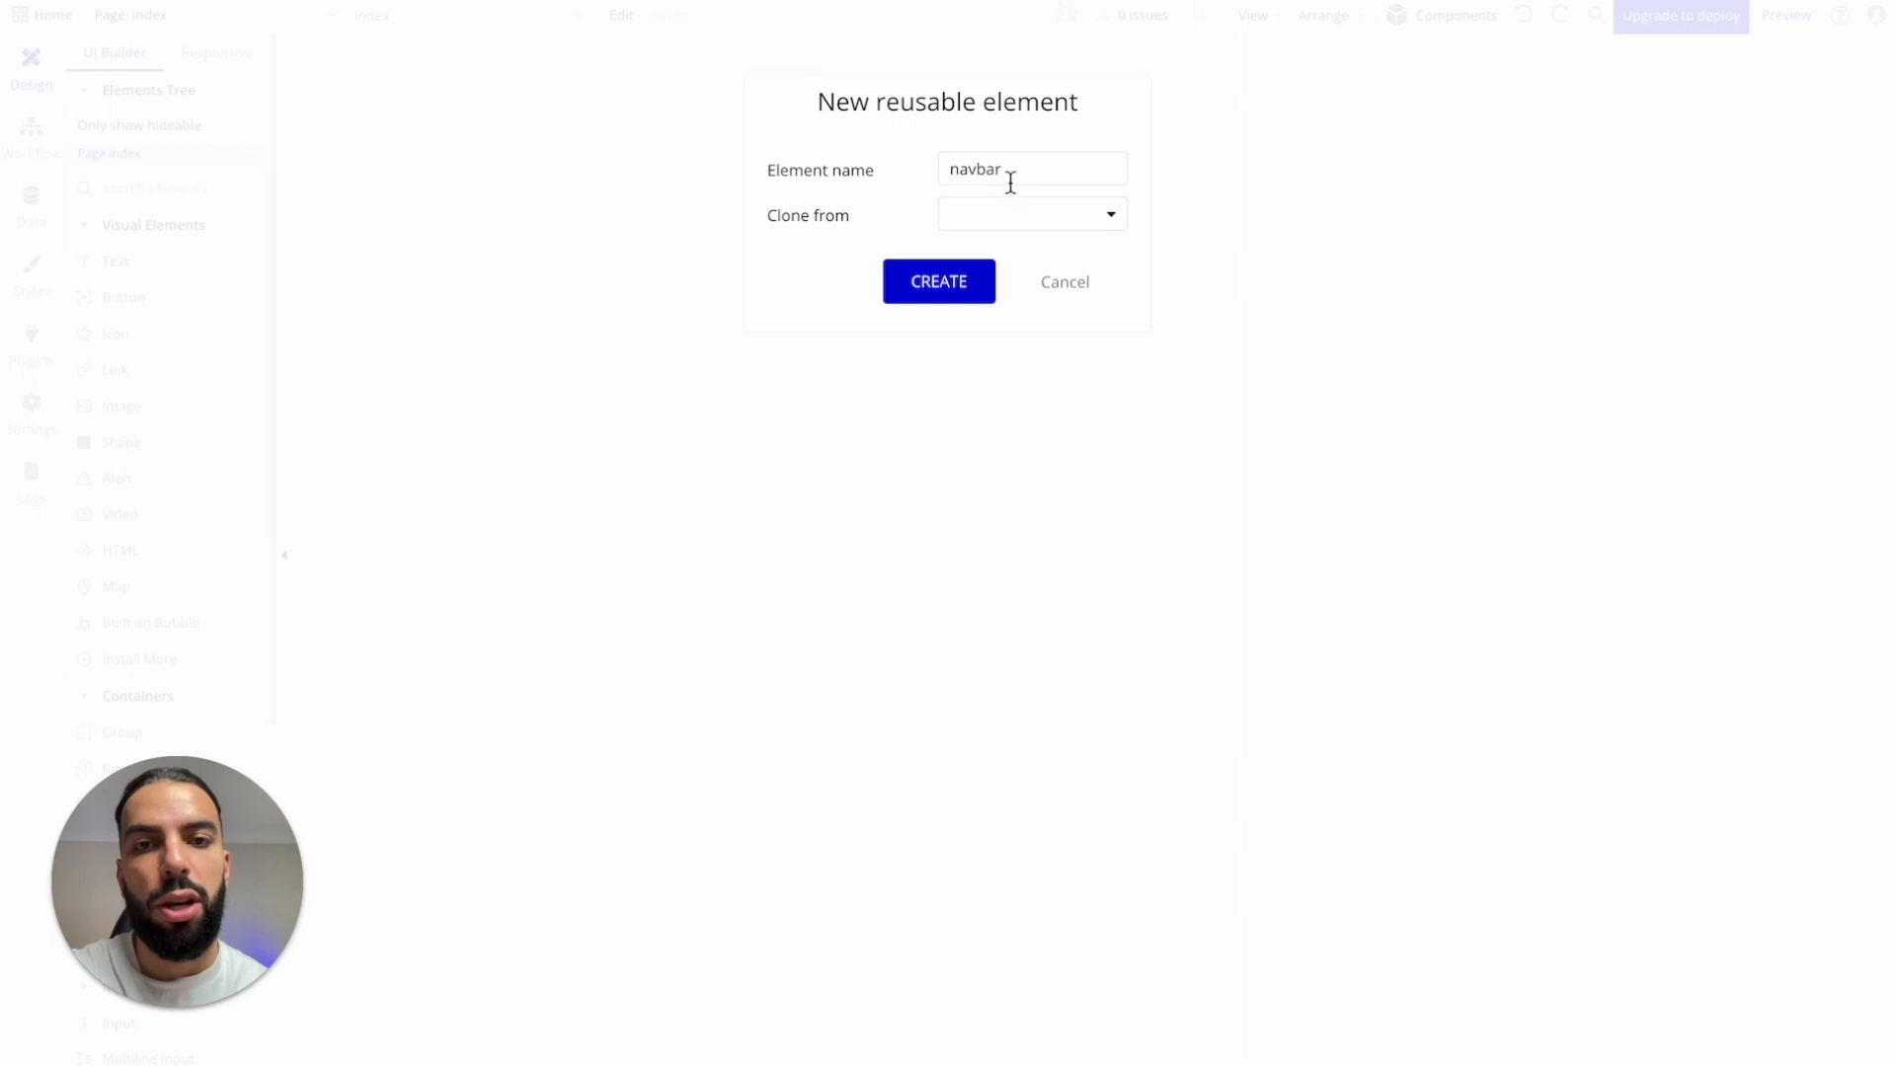
{"action": "left_click", "coordinate": [916, 284]}
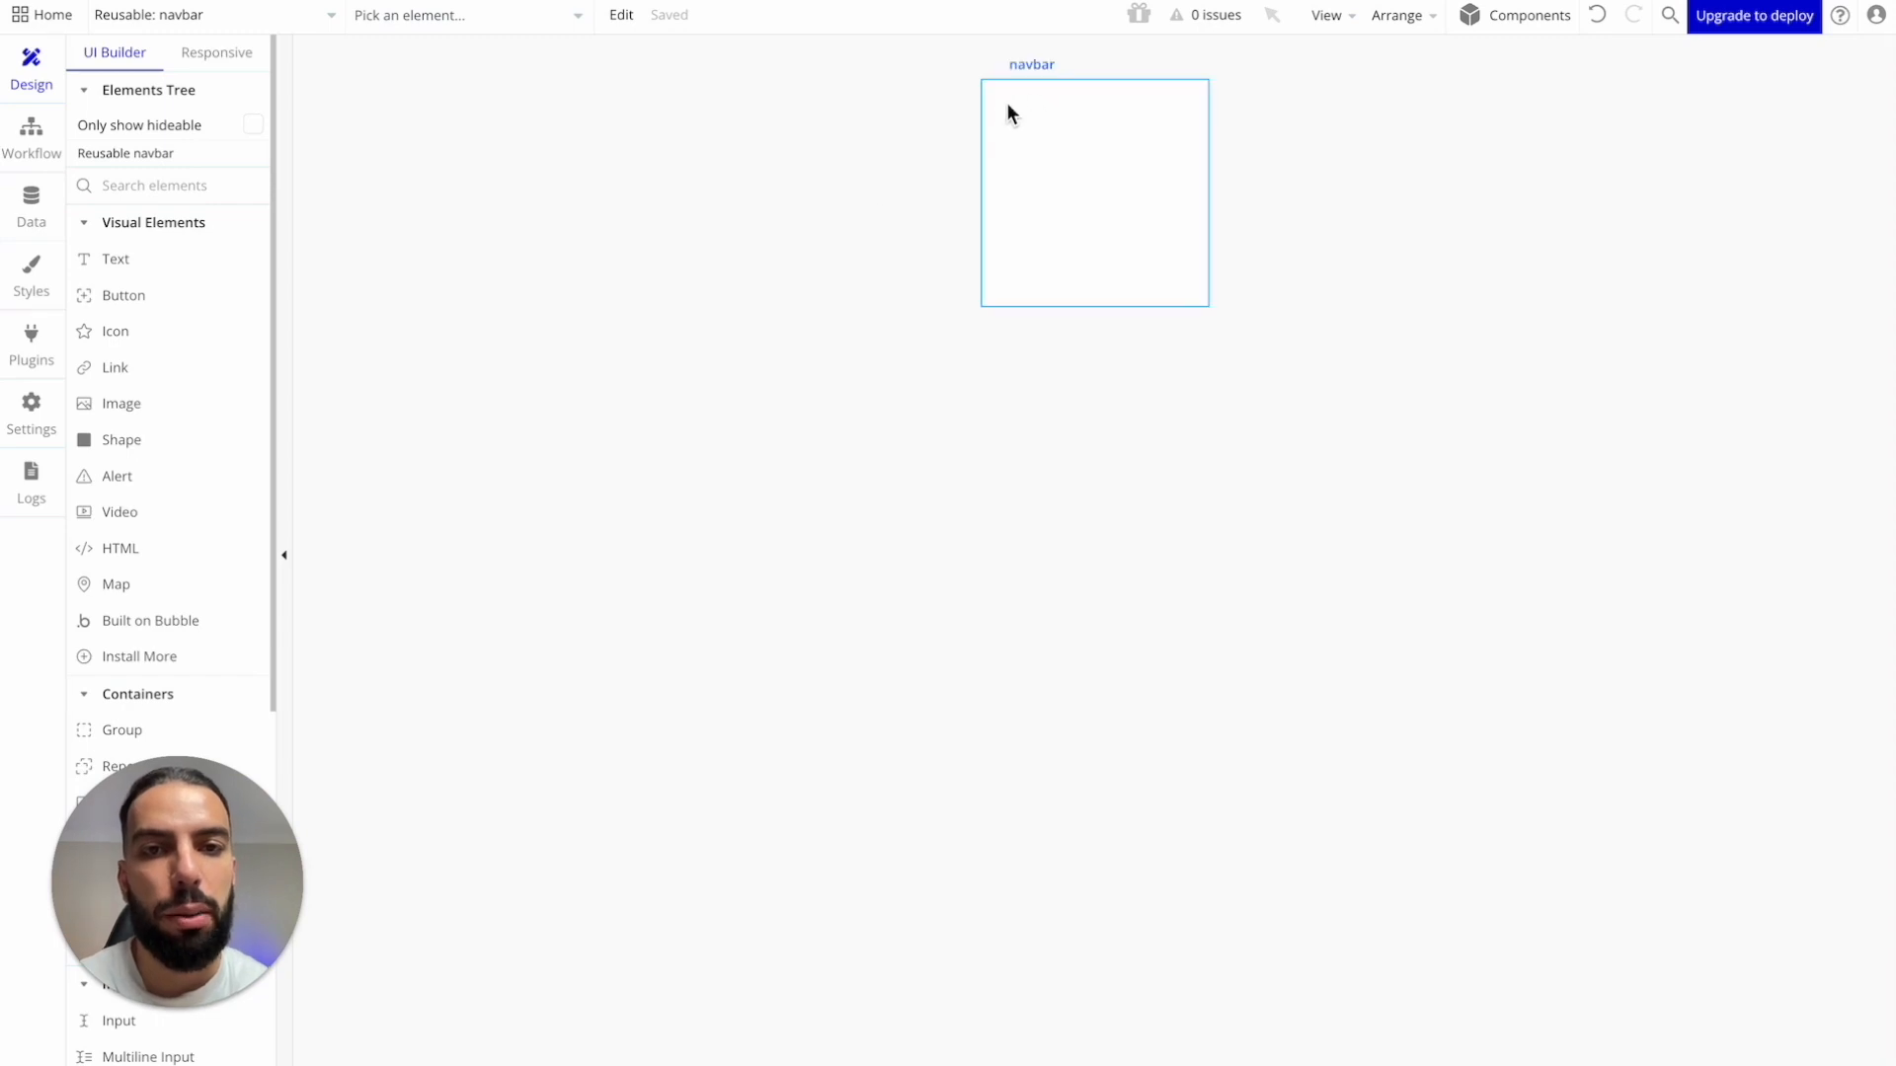
Step: Change the navbar reusable element's type to Floating Group
{"action": "double_click", "coordinate": [1107, 190]}
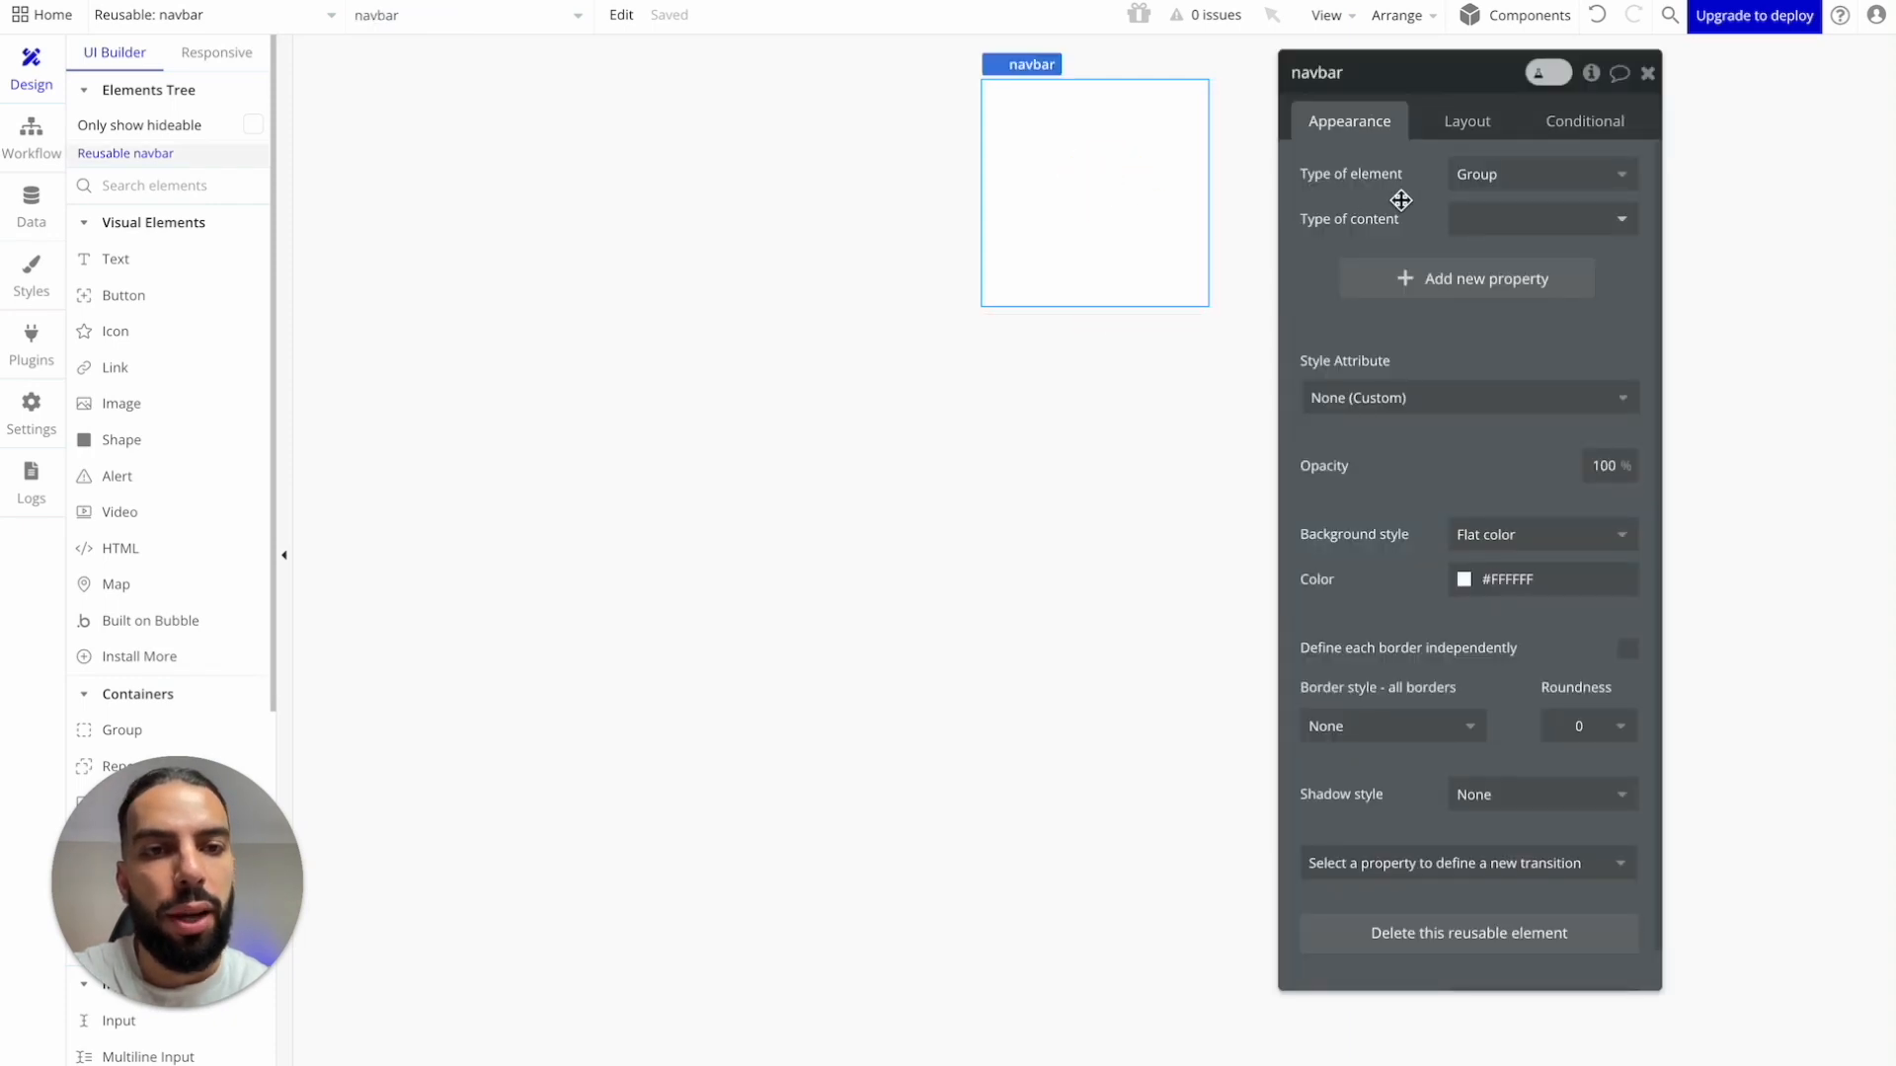
{"action": "left_click", "coordinate": [1537, 180]}
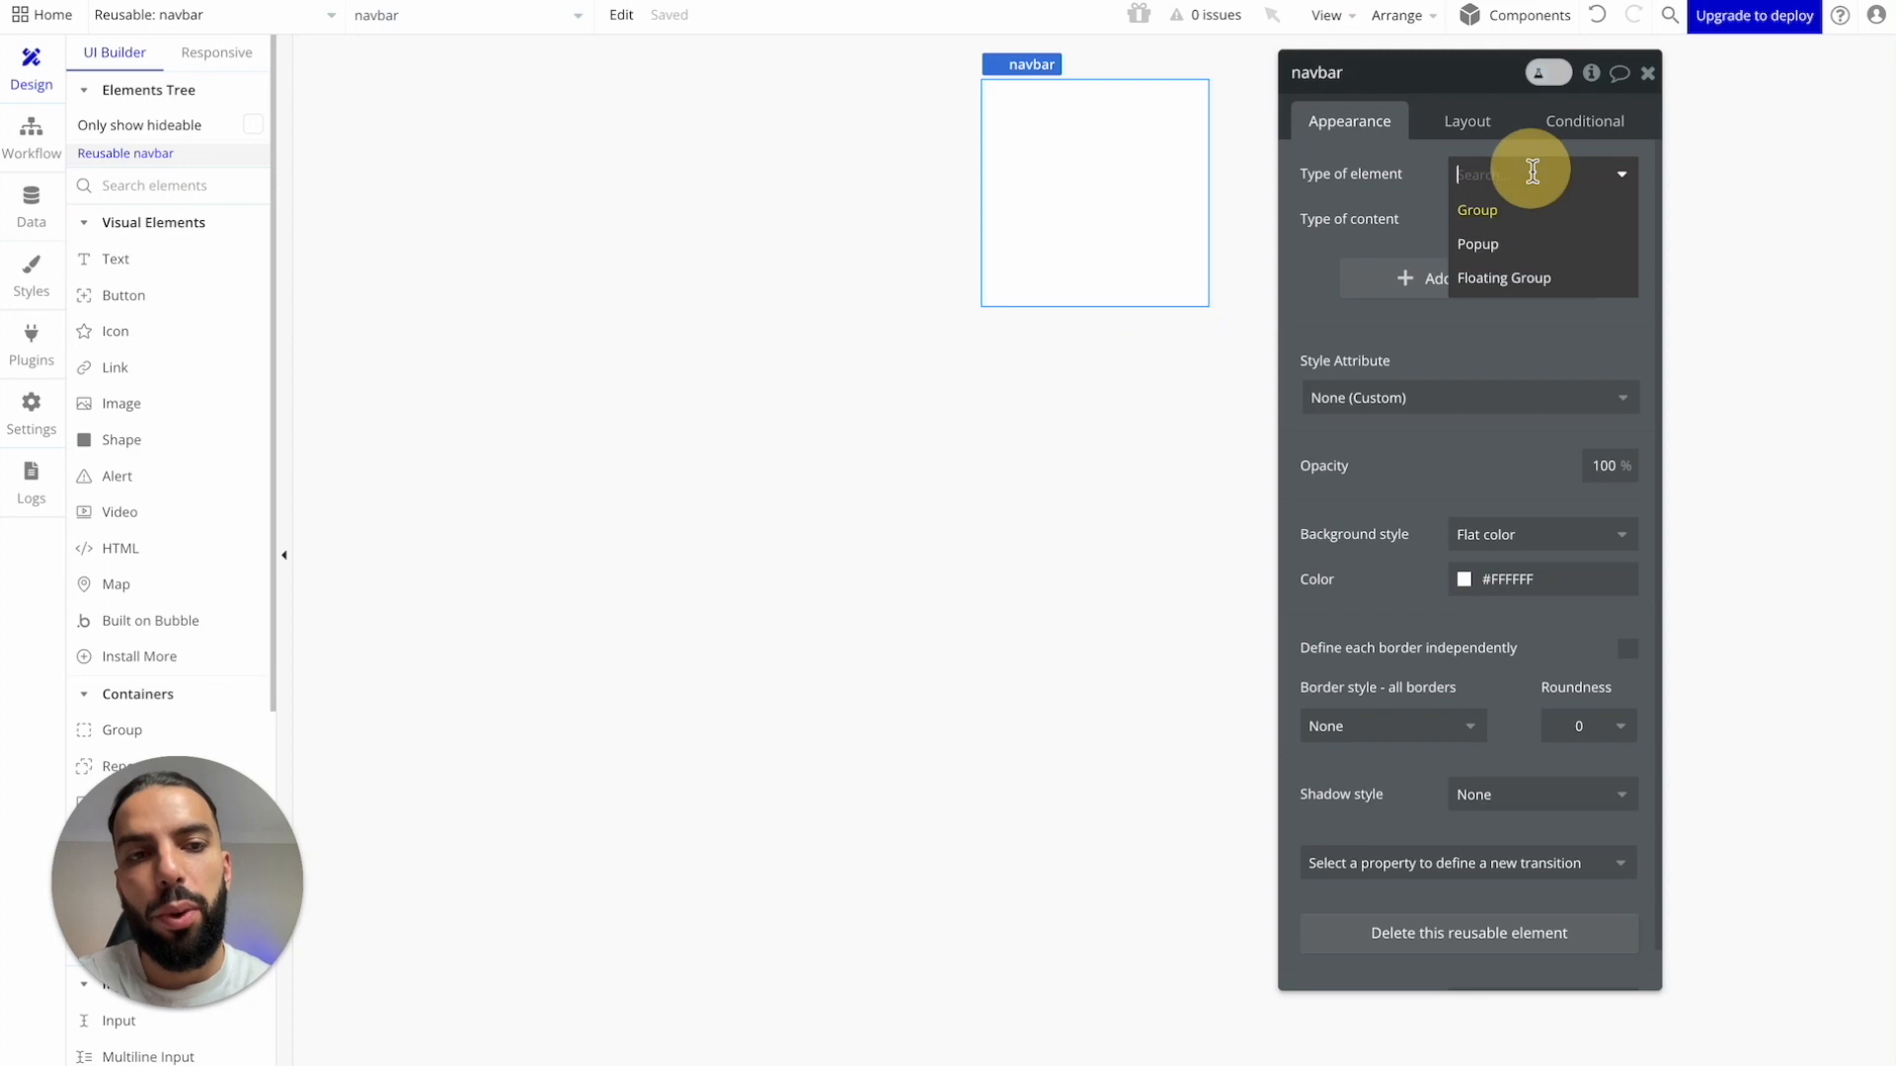
{"action": "left_click", "coordinate": [1548, 277]}
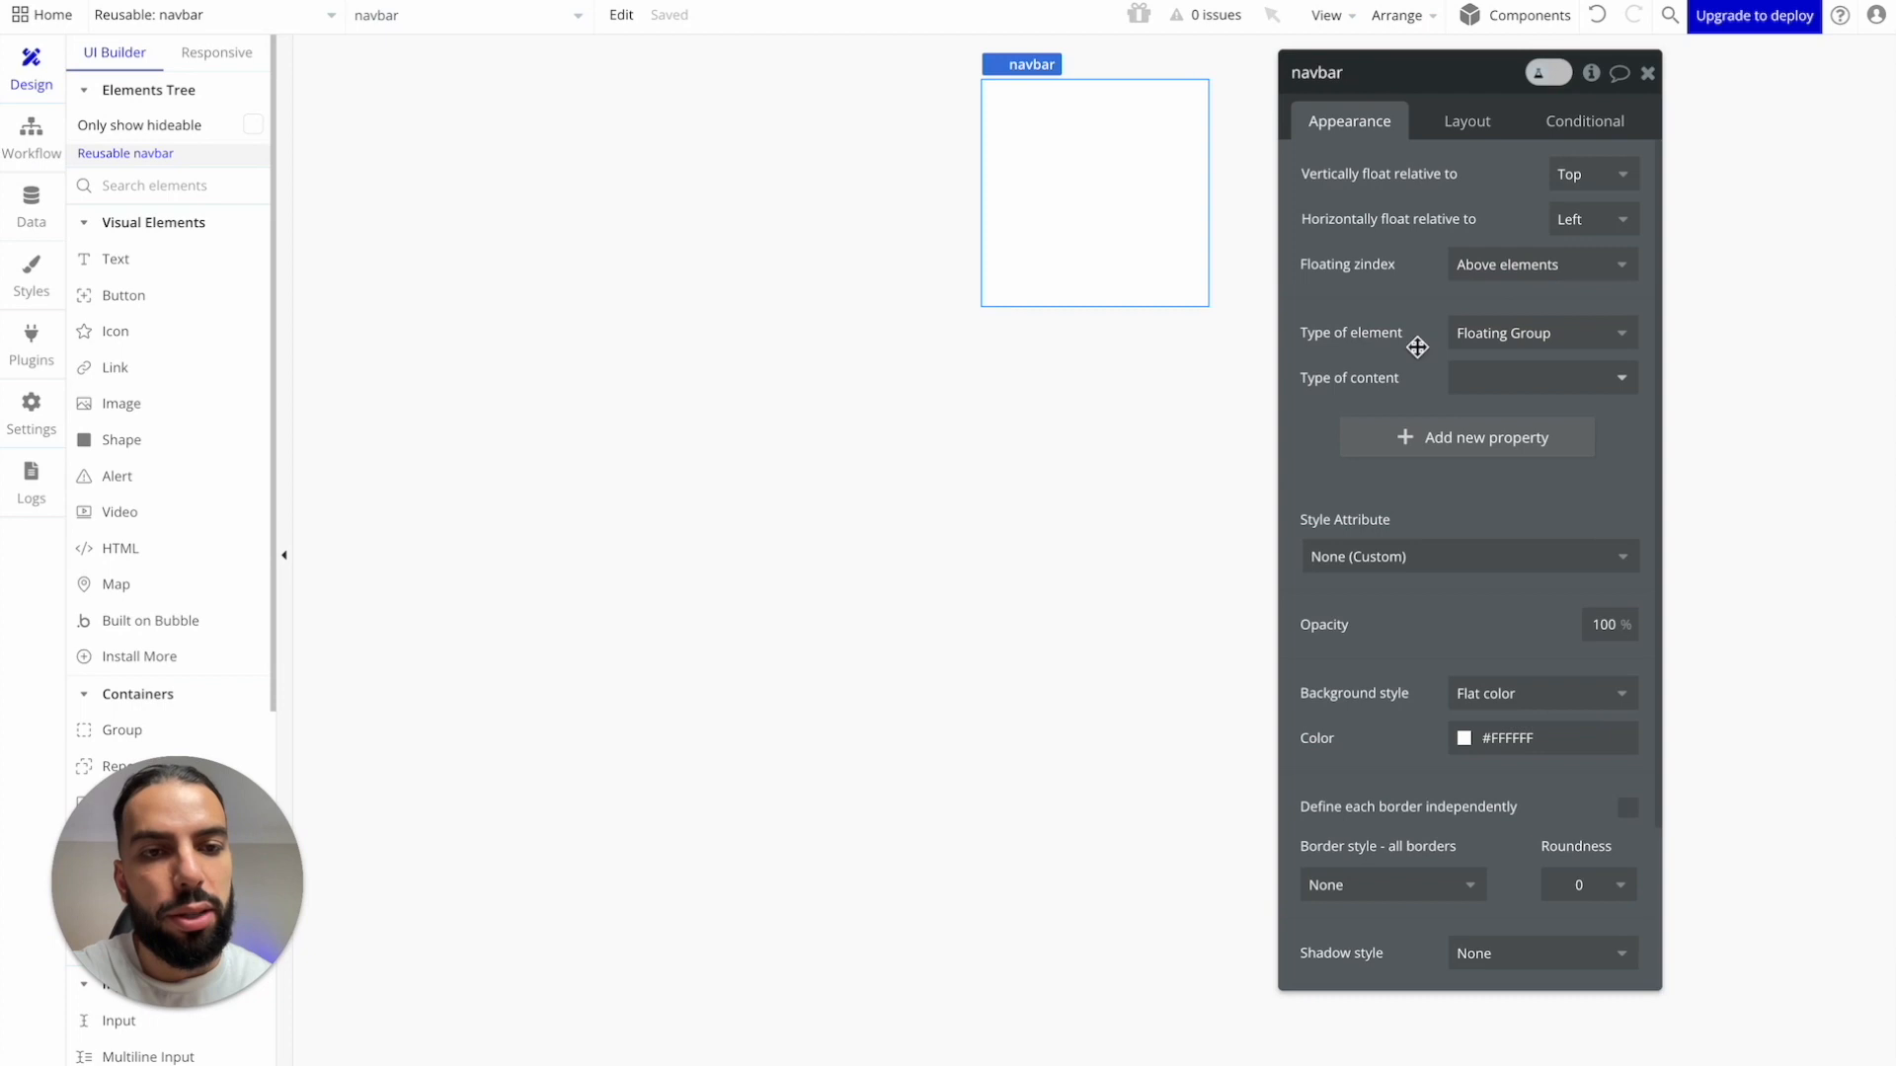
{"action": "scroll", "coordinate": [1413, 345], "scroll_direction": "down", "scroll_amount": 2}
{"action": "scroll", "coordinate": [1409, 357], "scroll_direction": "up", "scroll_amount": 2}
Step: Set the navbar's container layout to Column with a default builder width of 1400
{"action": "left_click", "coordinate": [1466, 121]}
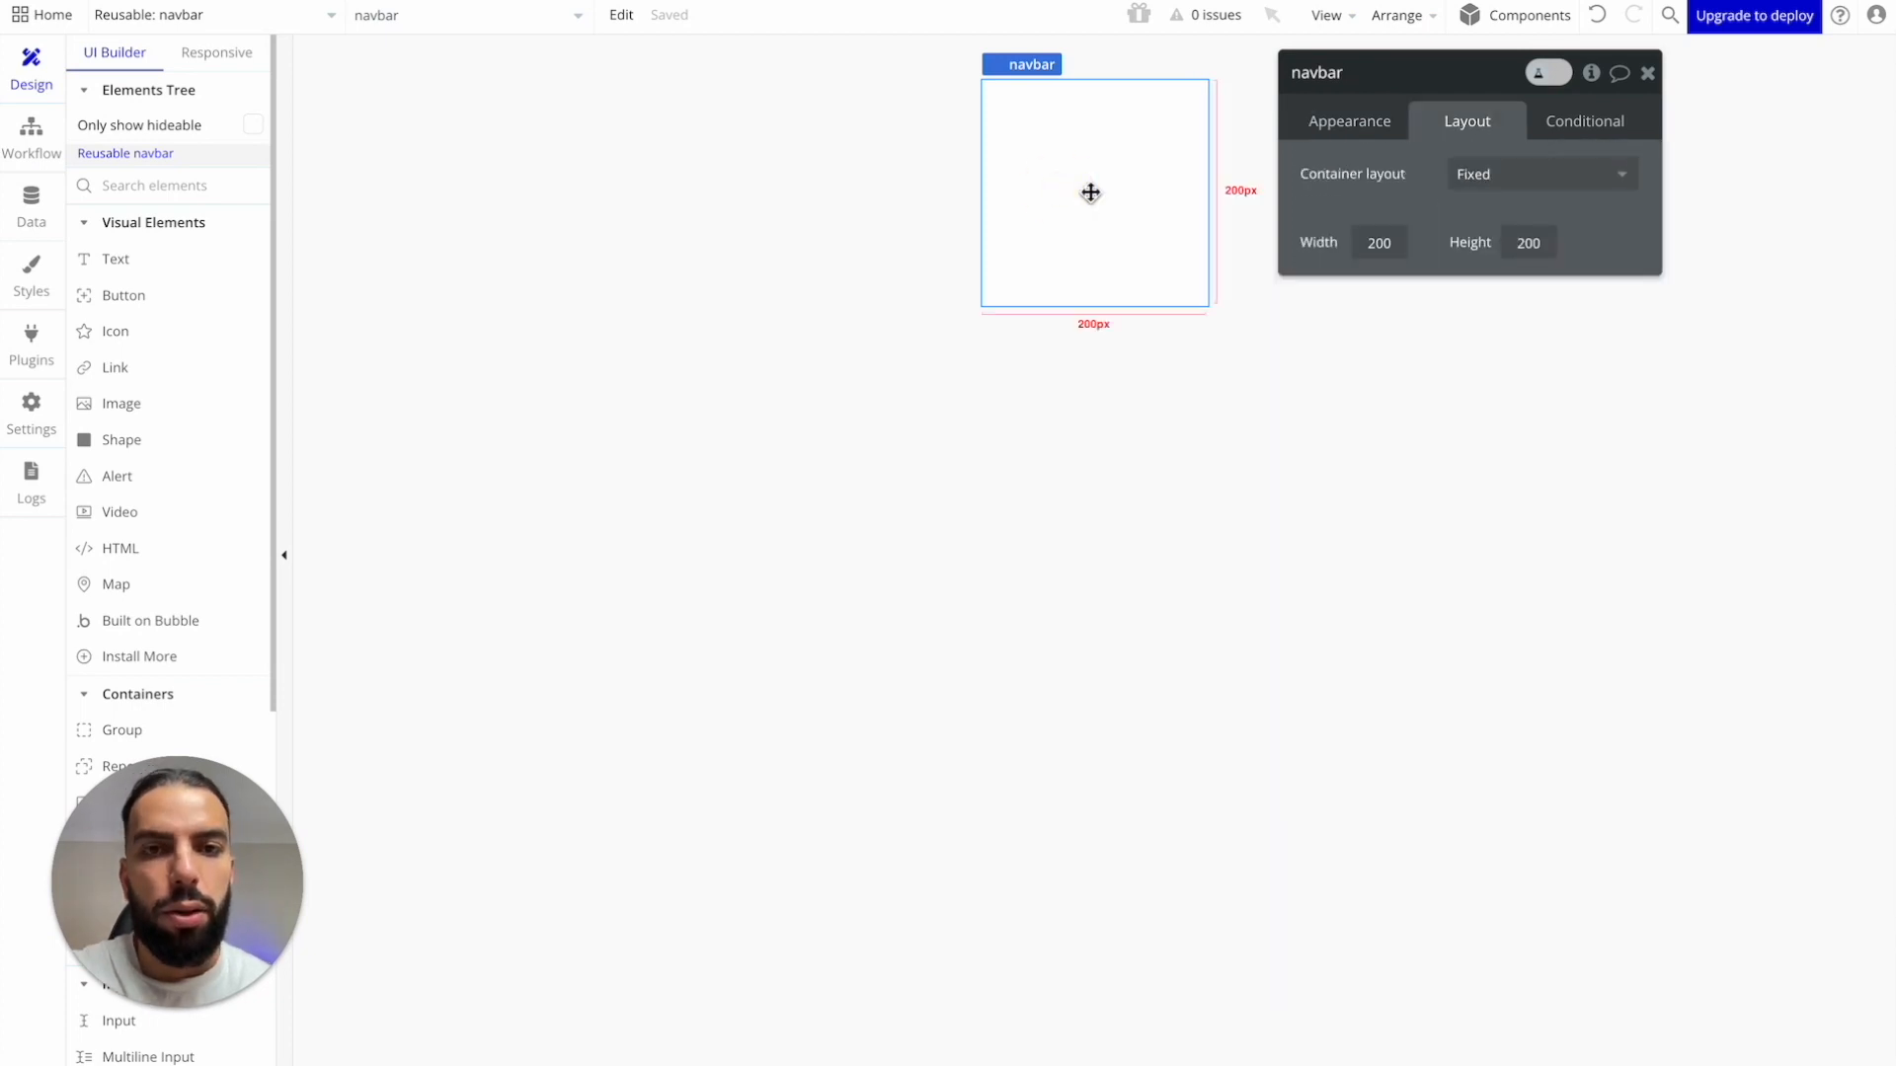
{"action": "left_click", "coordinate": [1608, 187]}
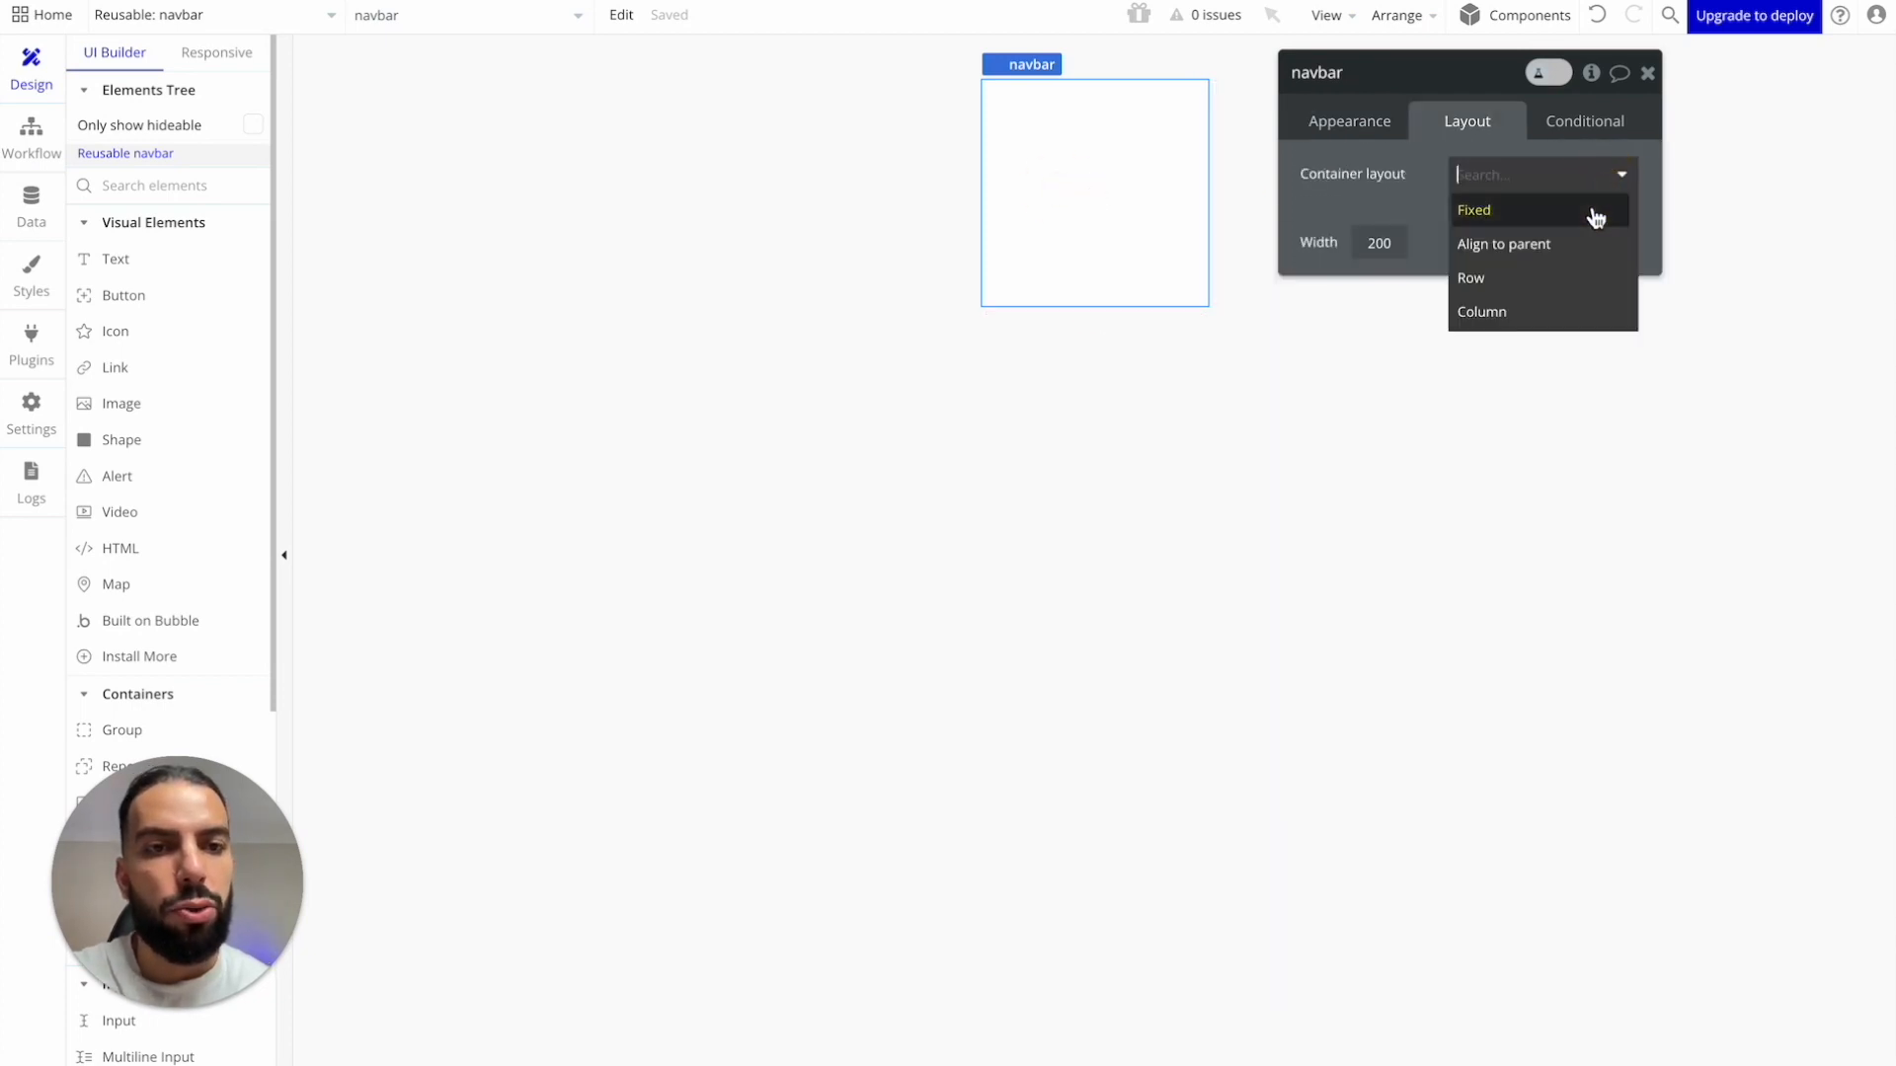
{"action": "left_click", "coordinate": [1565, 317]}
{"action": "left_click", "coordinate": [1607, 329]}
{"action": "type", "text": "1400"}
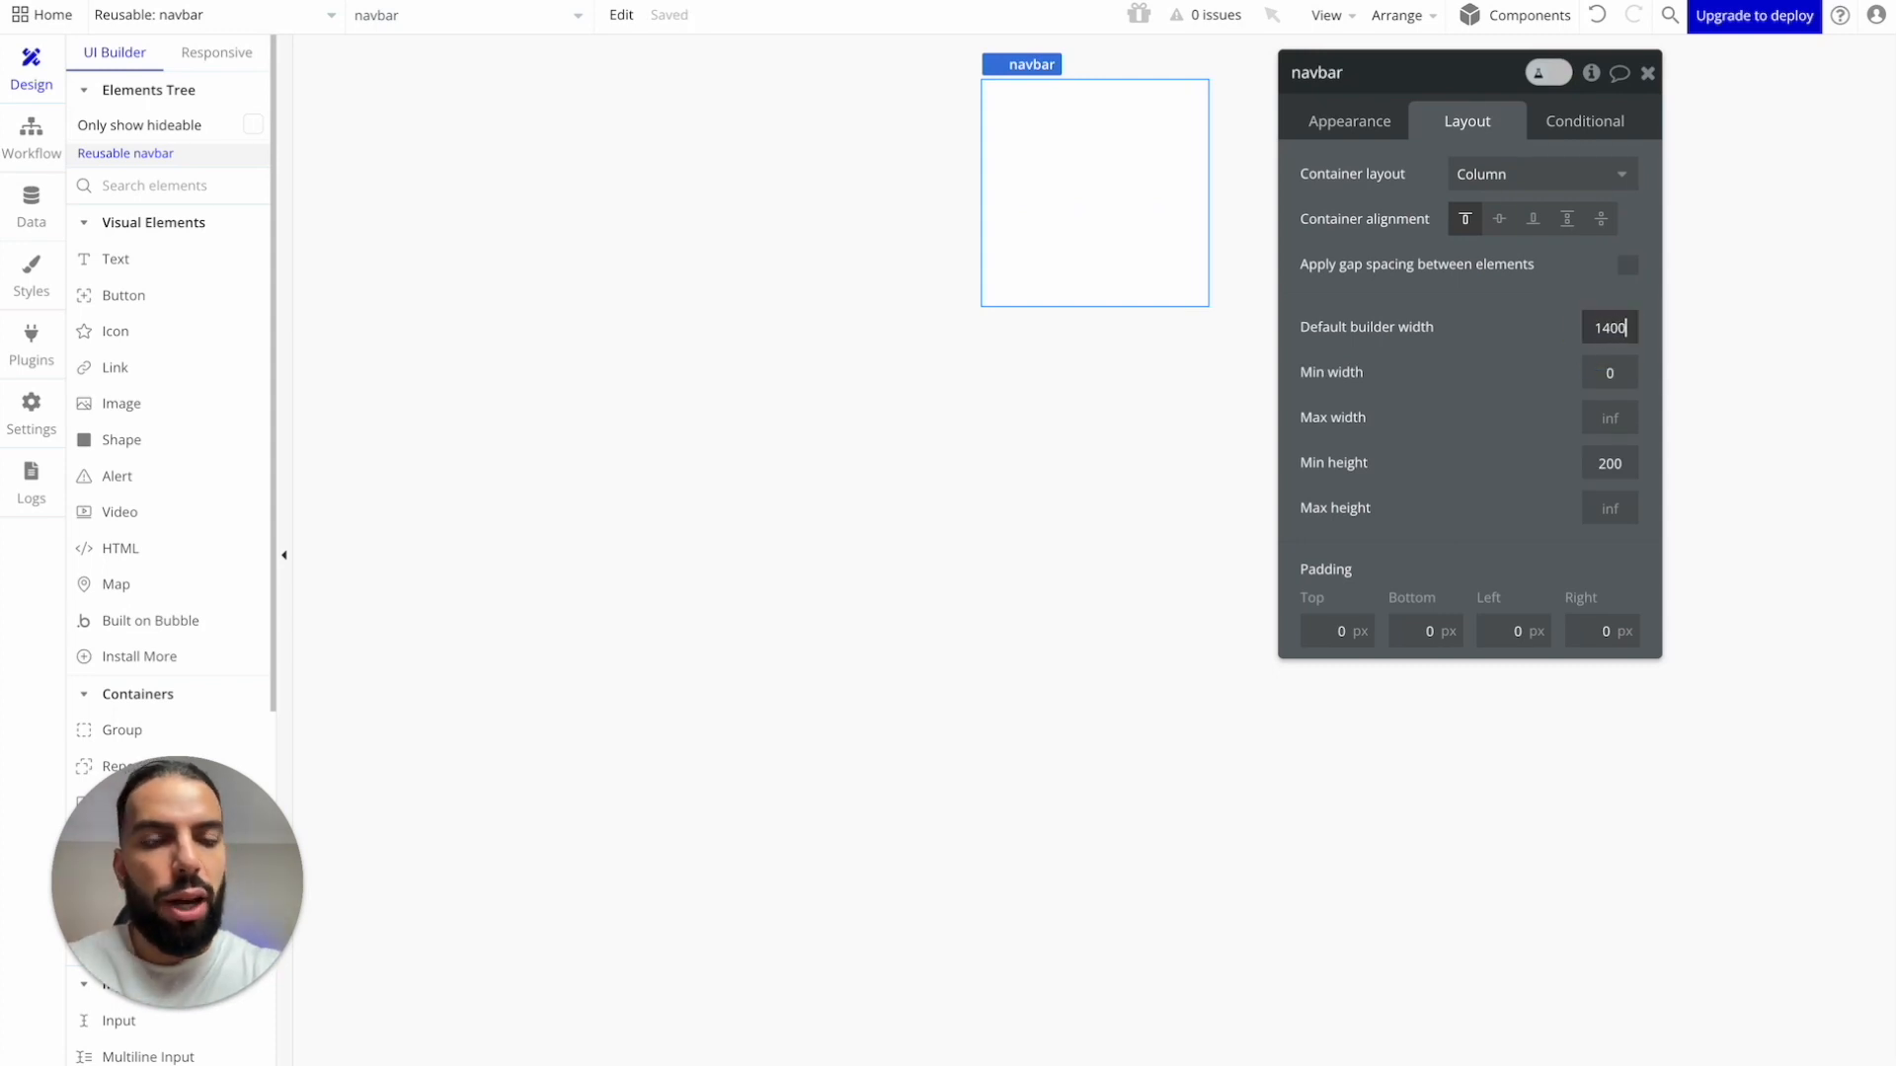
{"action": "key", "text": "Return"}
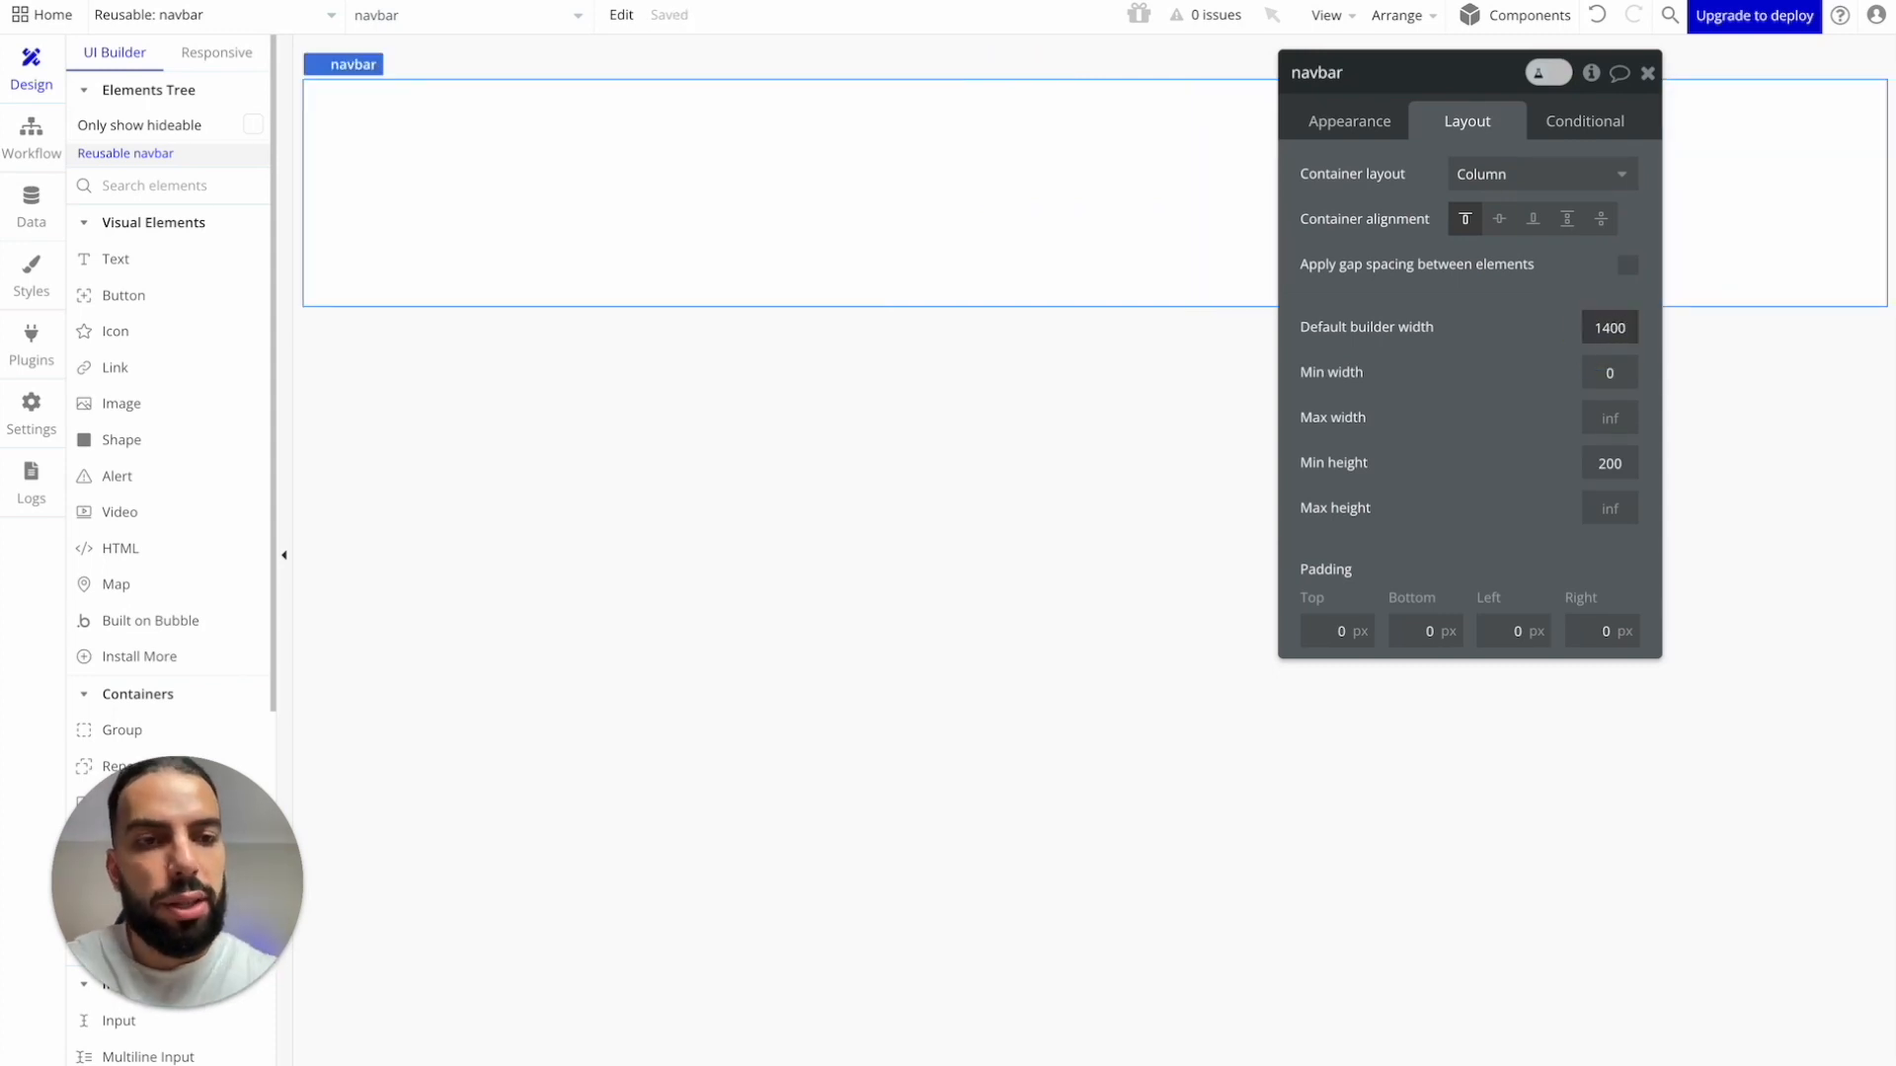
Step: Set the navbar's minimum height to 80
{"action": "left_click", "coordinate": [1602, 464]}
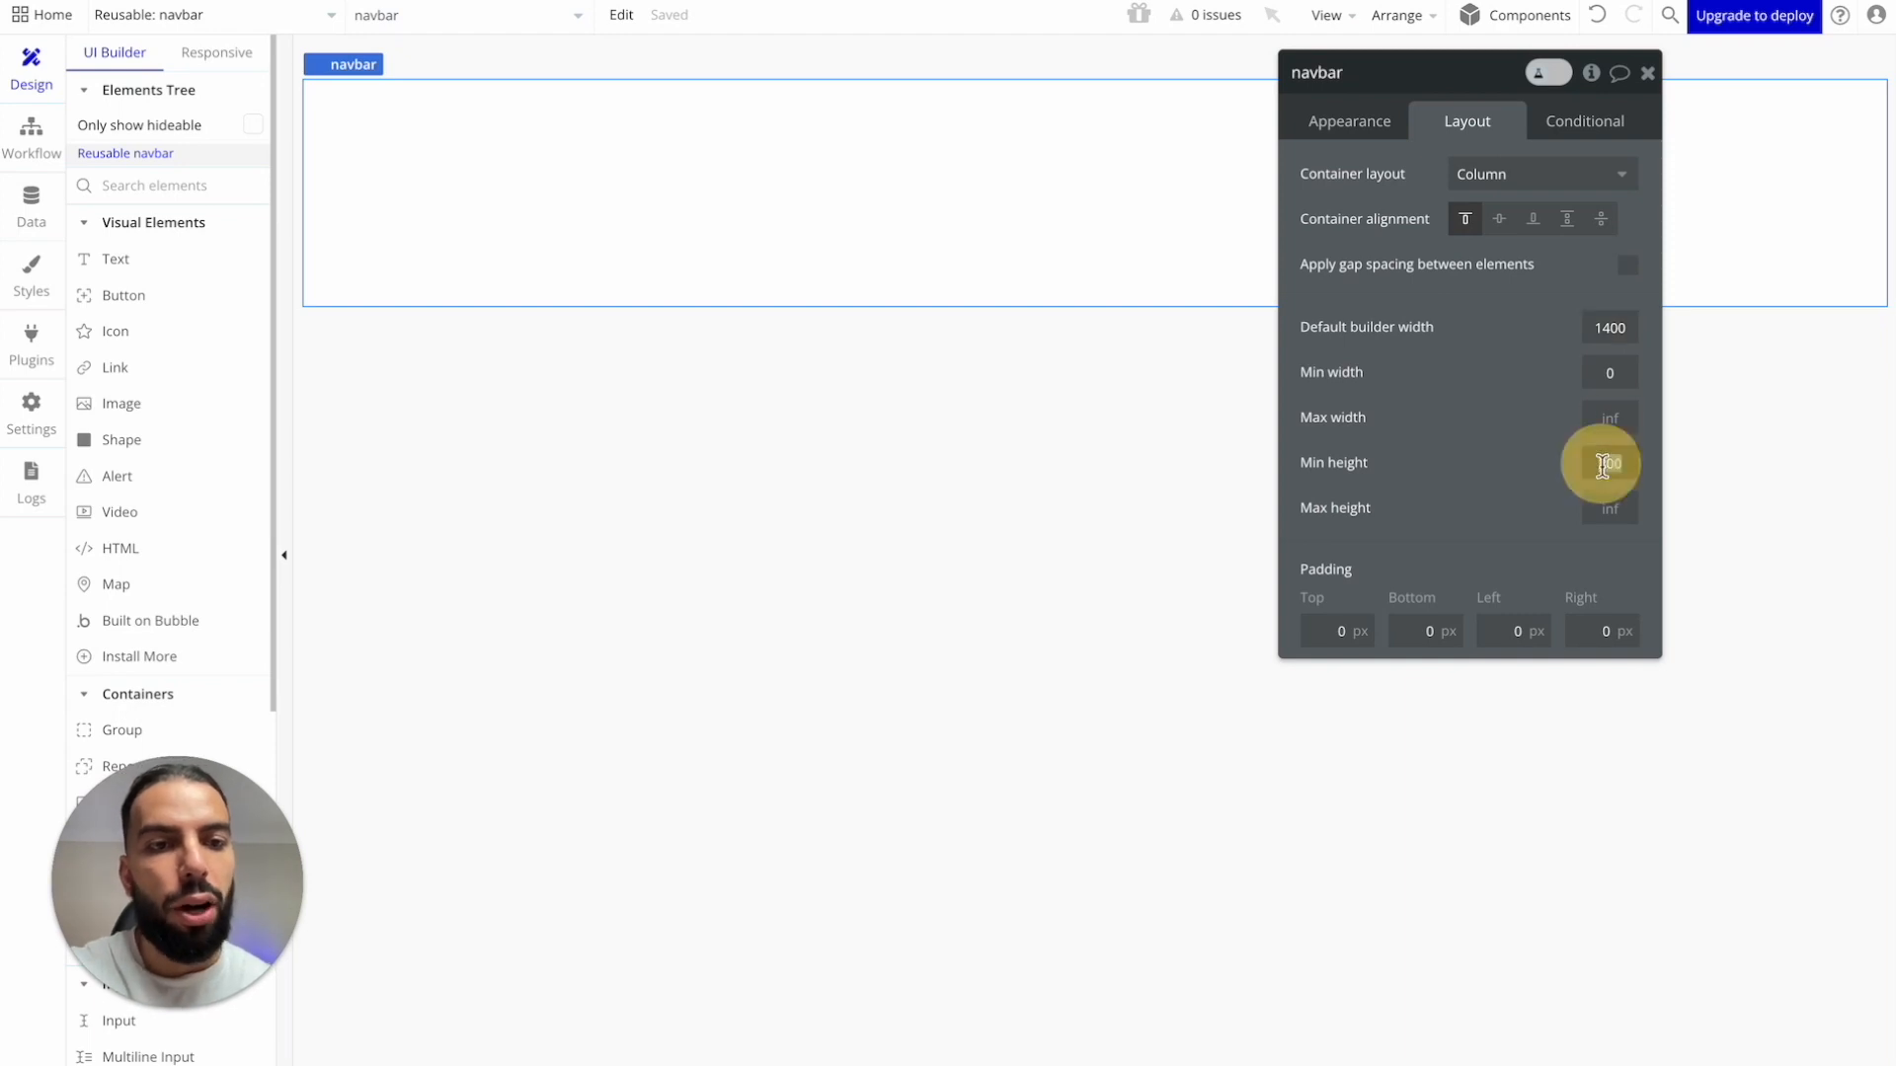
{"action": "type", "text": "80"}
{"action": "key", "text": "Return"}
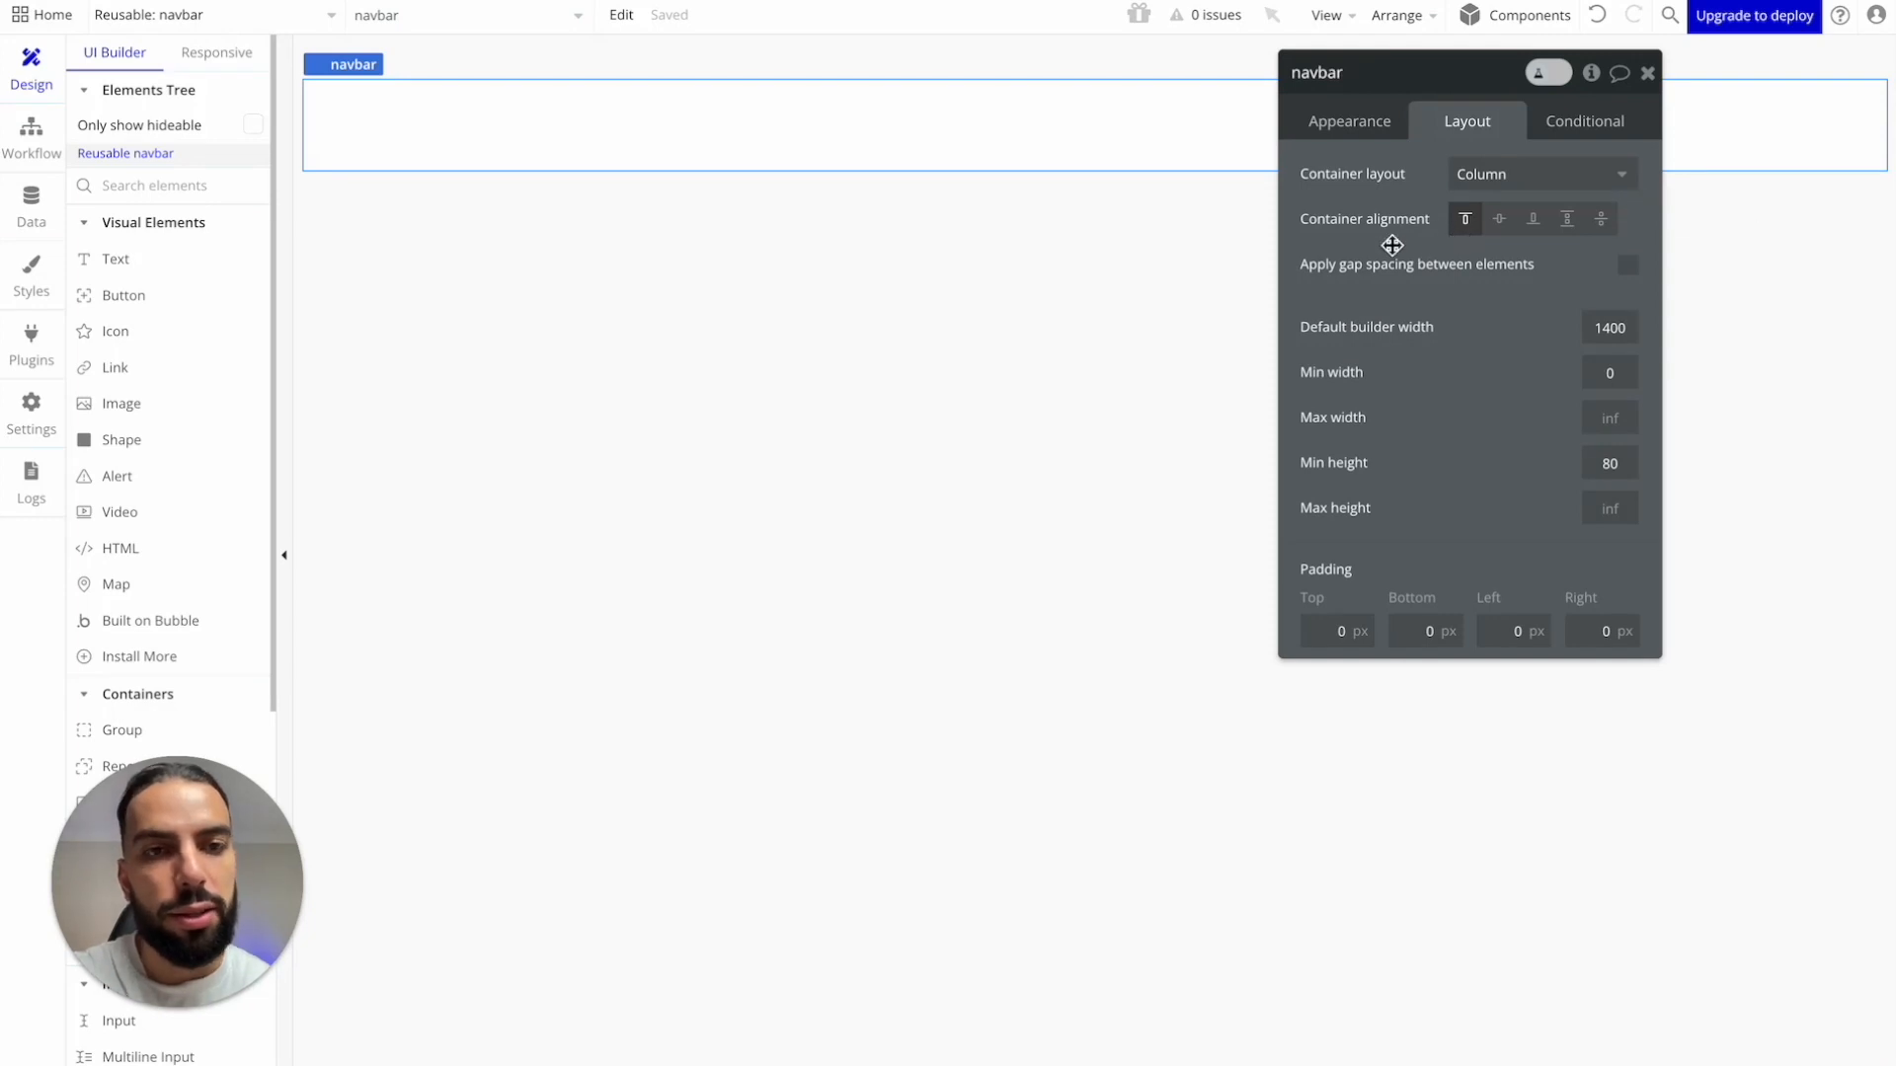
Step: Define the navbar's borders independently and give it a Solid bottom border
{"action": "left_click", "coordinate": [1337, 136]}
{"action": "scroll", "coordinate": [1408, 359], "scroll_direction": "down", "scroll_amount": 2}
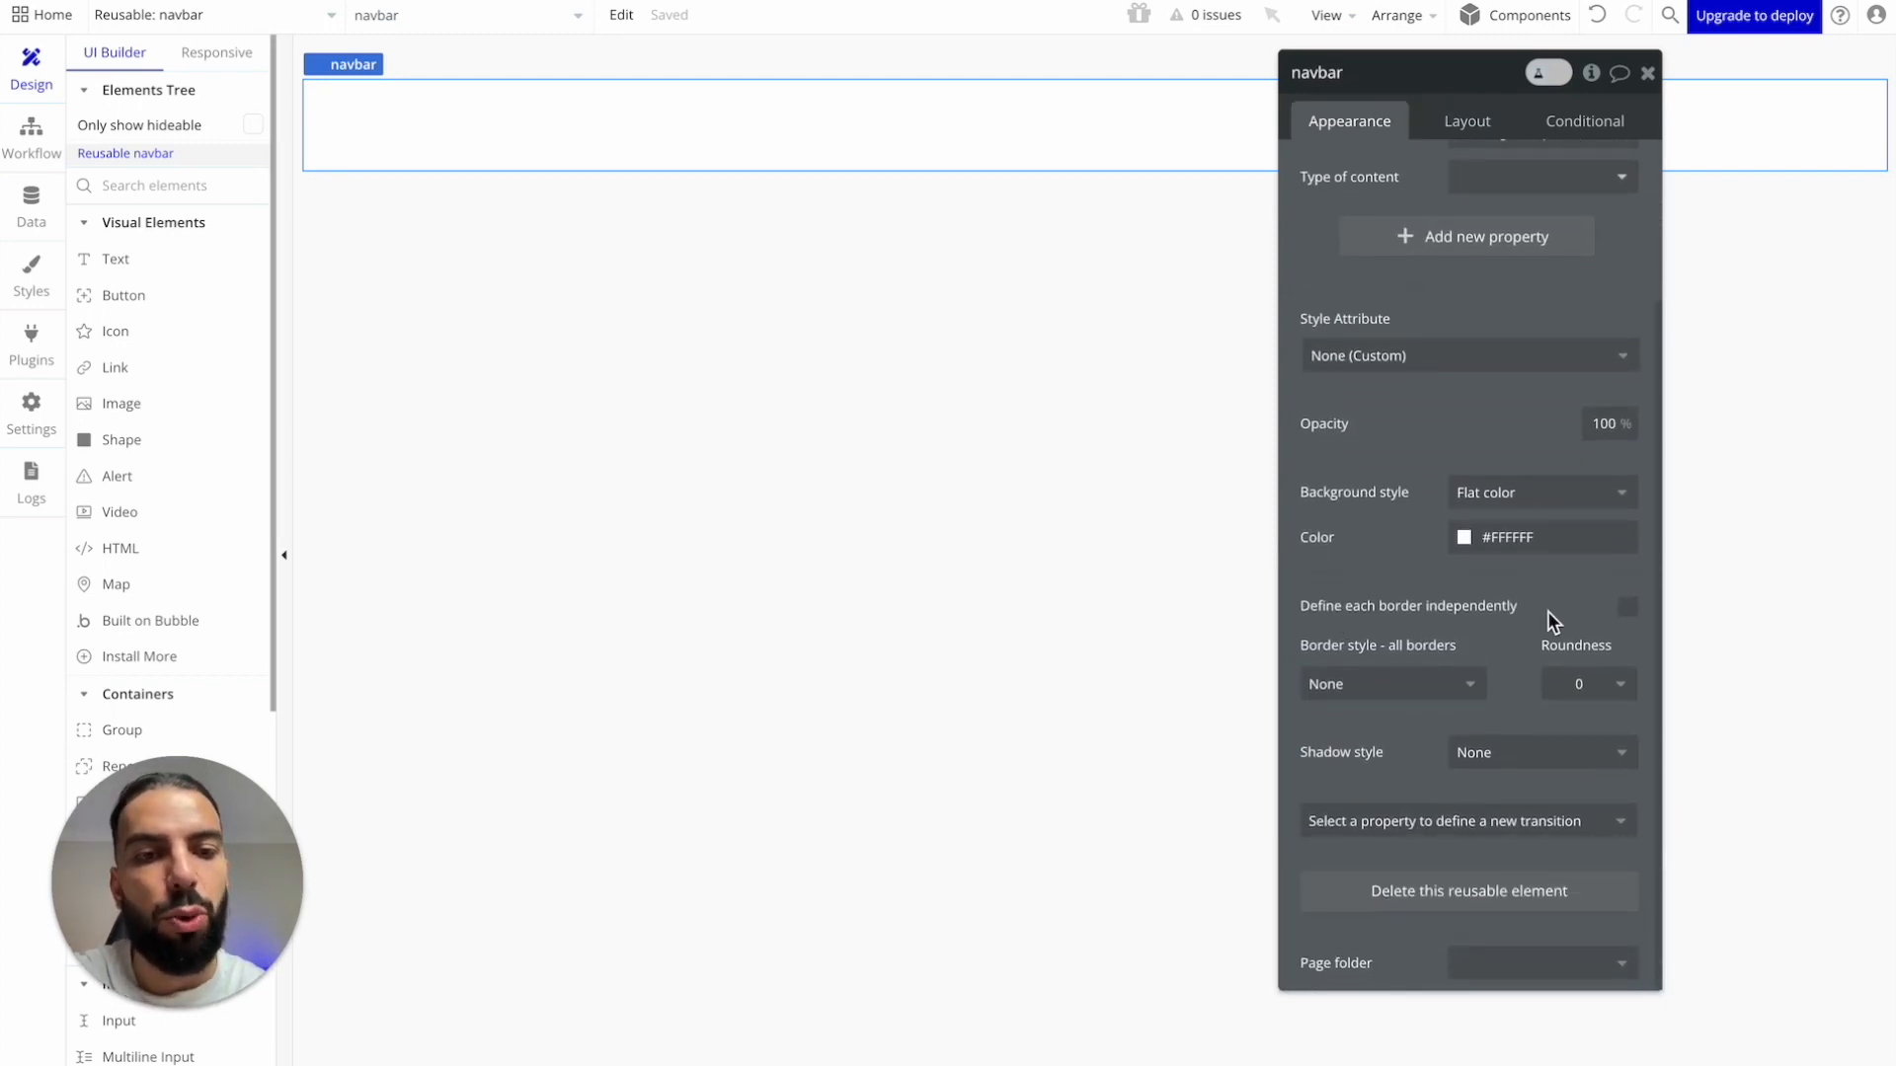
{"action": "left_click", "coordinate": [1624, 609]}
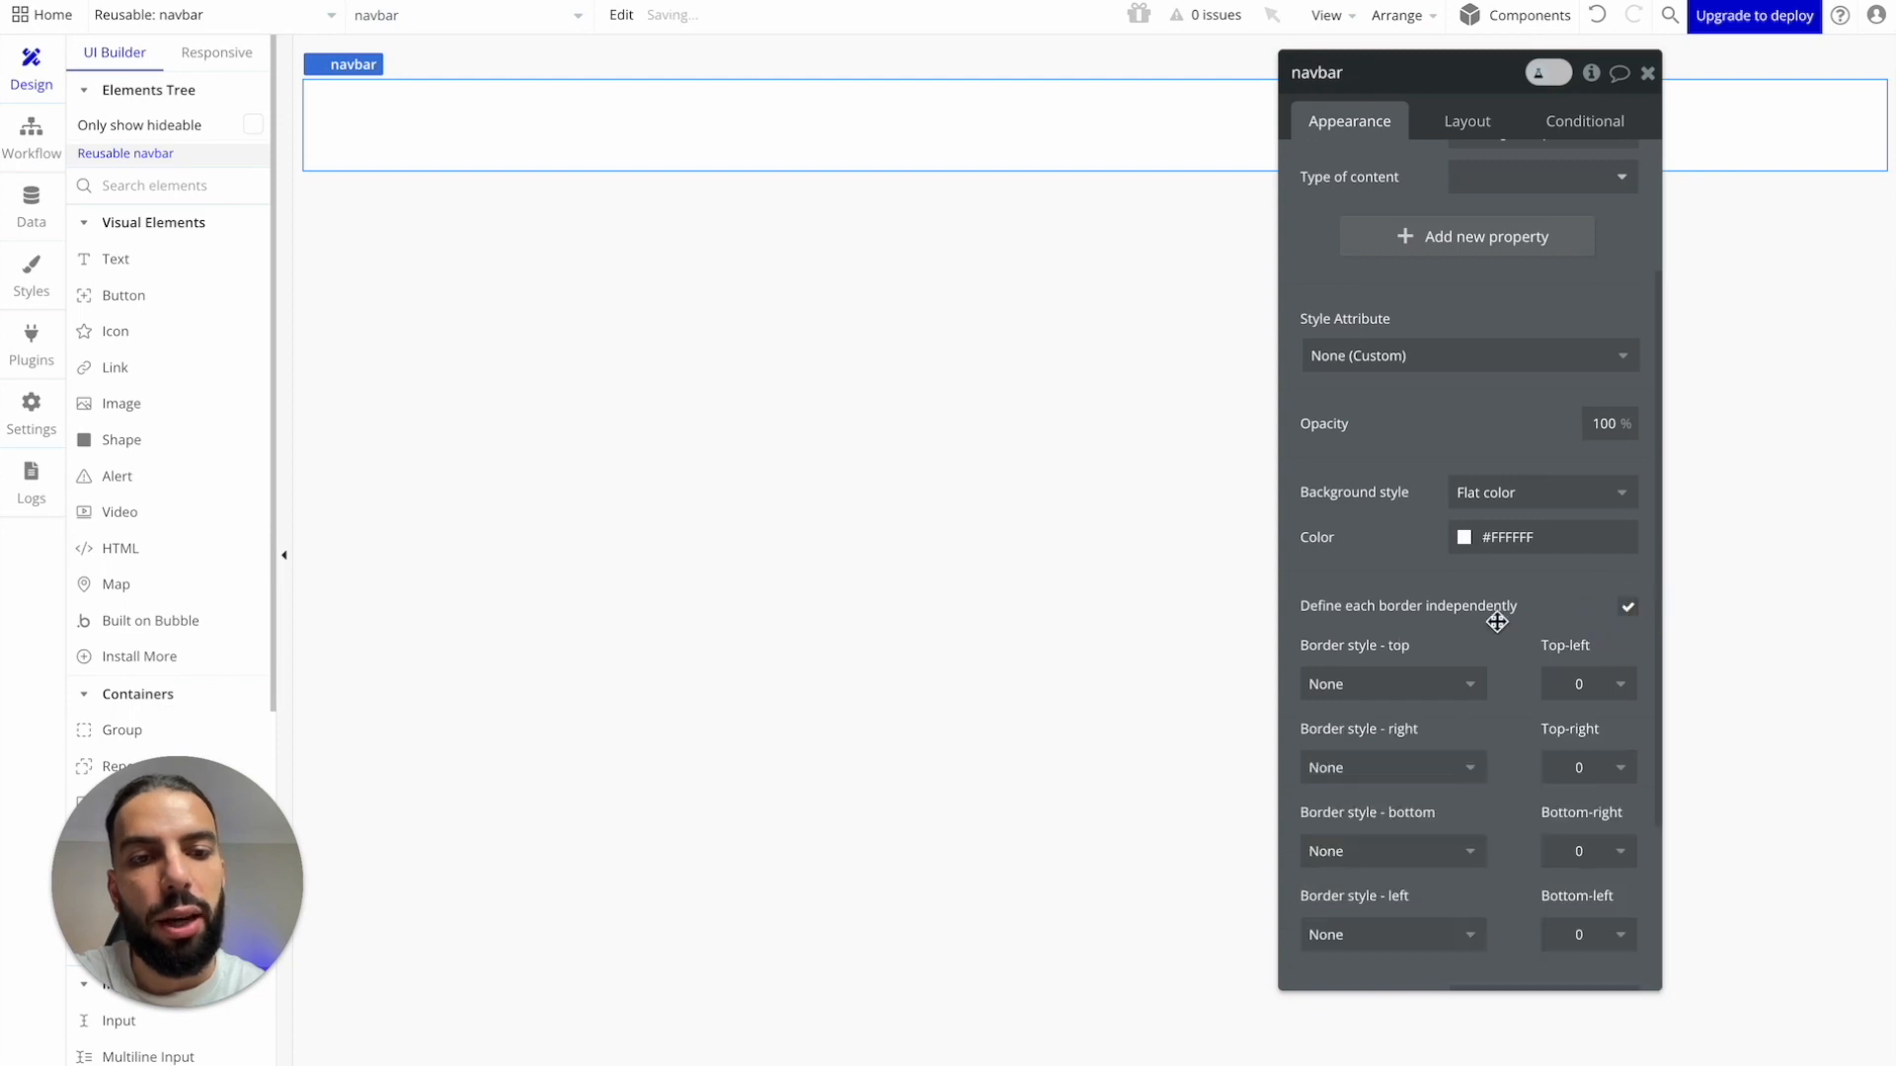
{"action": "scroll", "coordinate": [1497, 621], "scroll_direction": "down", "scroll_amount": 2}
{"action": "scroll", "coordinate": [1497, 621], "scroll_direction": "down", "scroll_amount": 1}
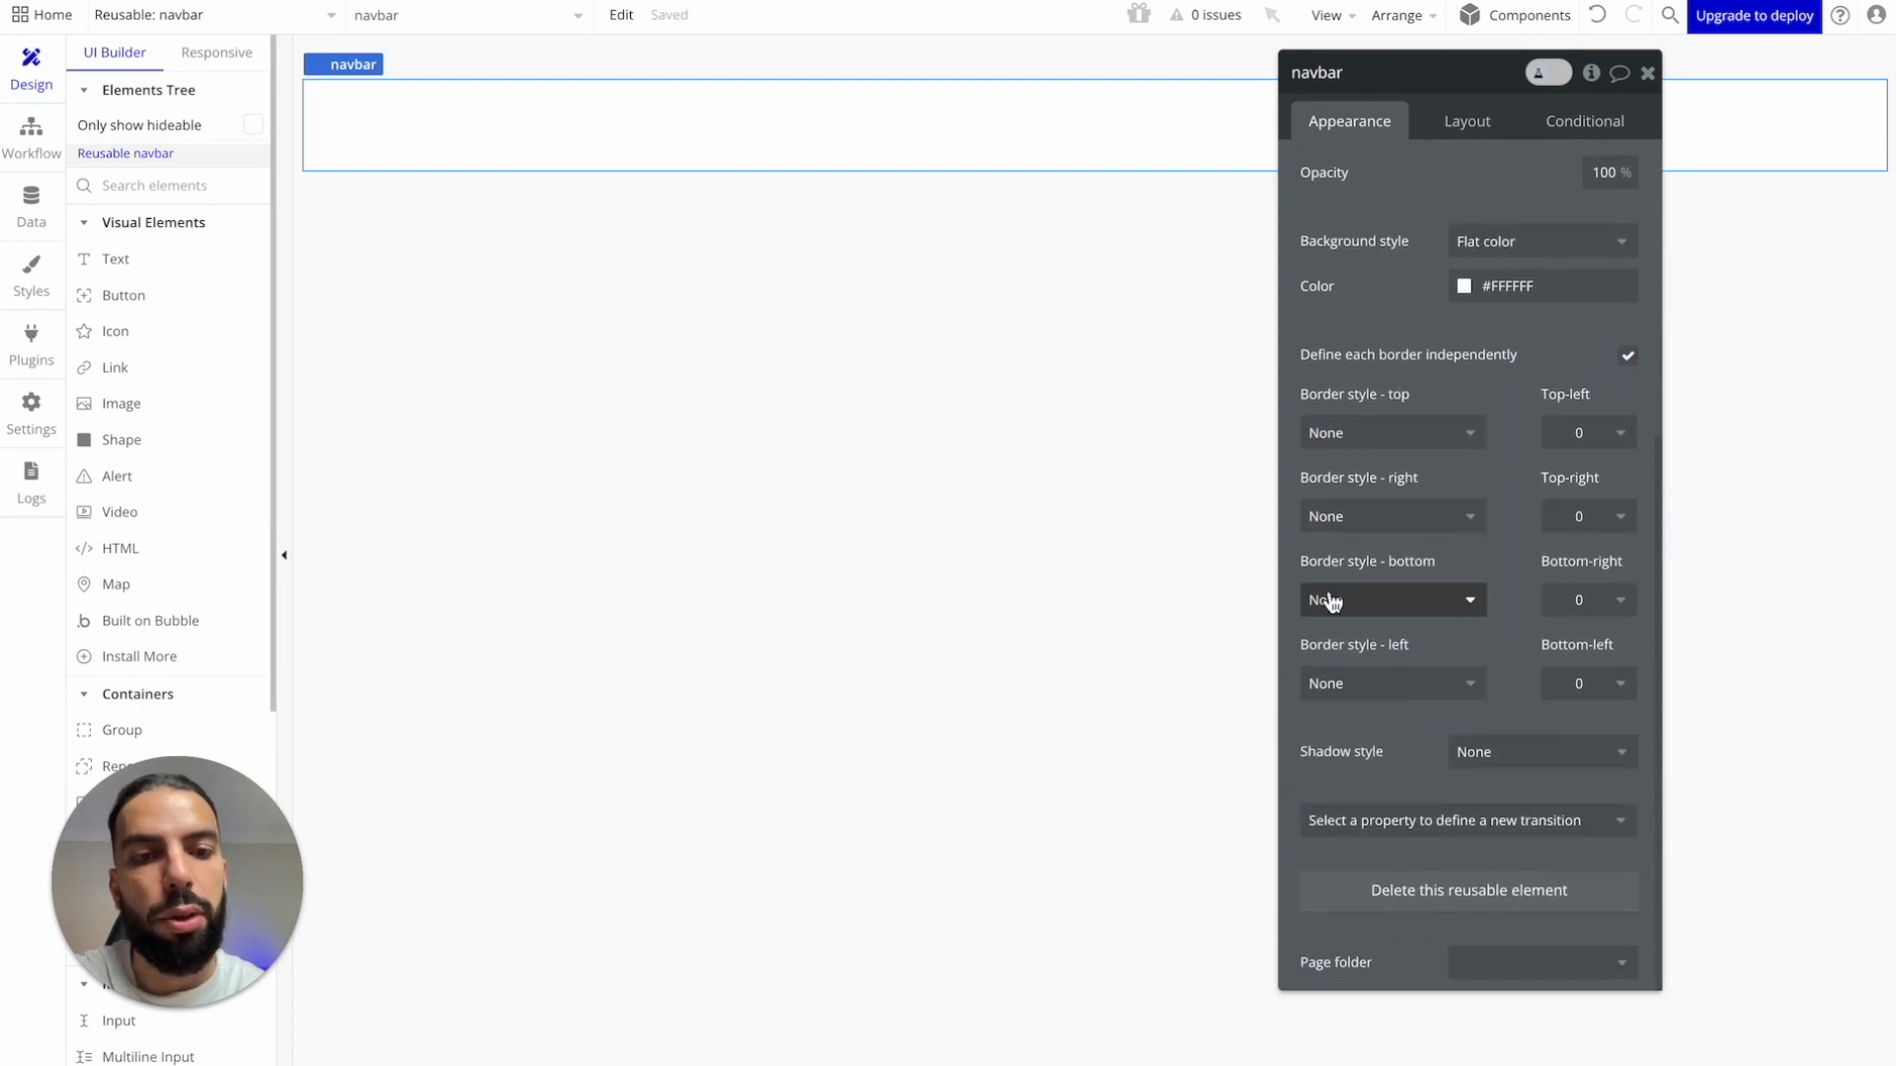
{"action": "left_click", "coordinate": [1438, 600]}
{"action": "left_click", "coordinate": [1431, 664]}
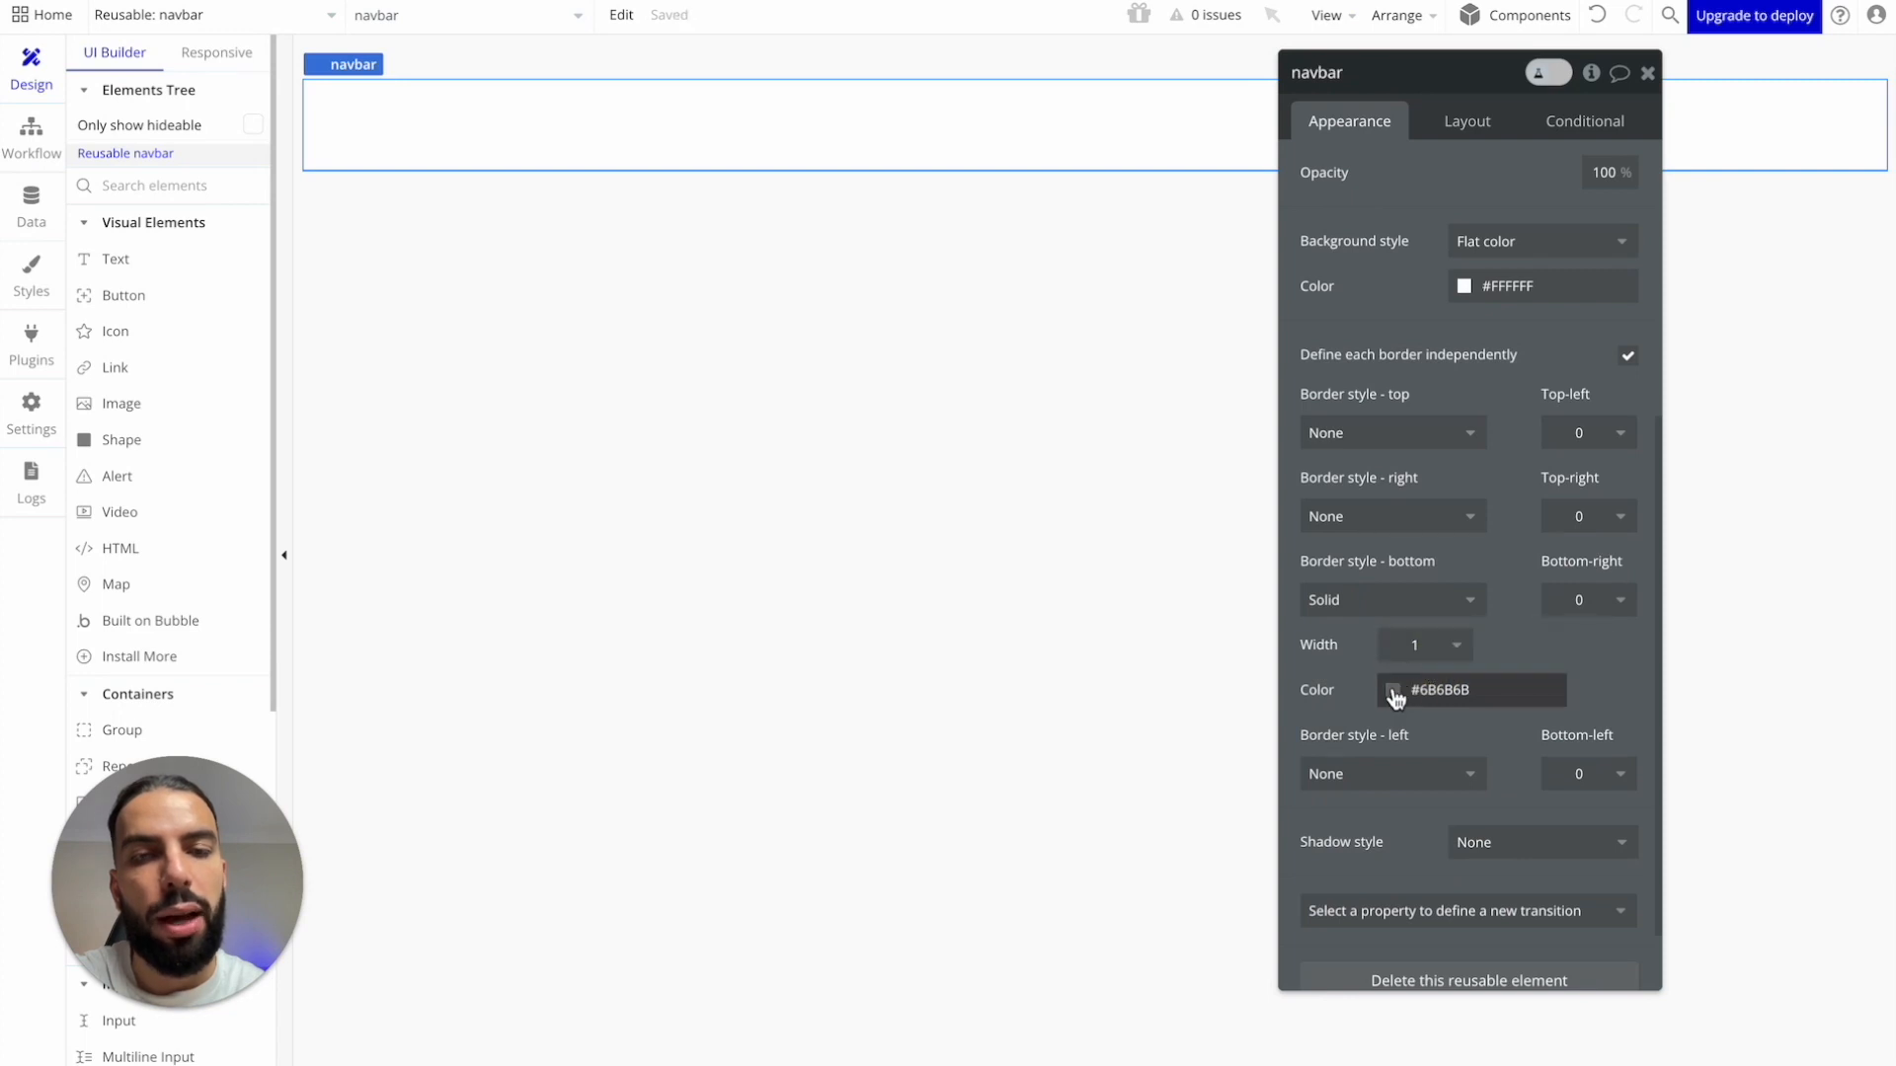
Step: Set the navbar's bottom border color to the Neutral 200 (#E9ECF3) color variable and close its properties
{"action": "left_click", "coordinate": [1392, 691]}
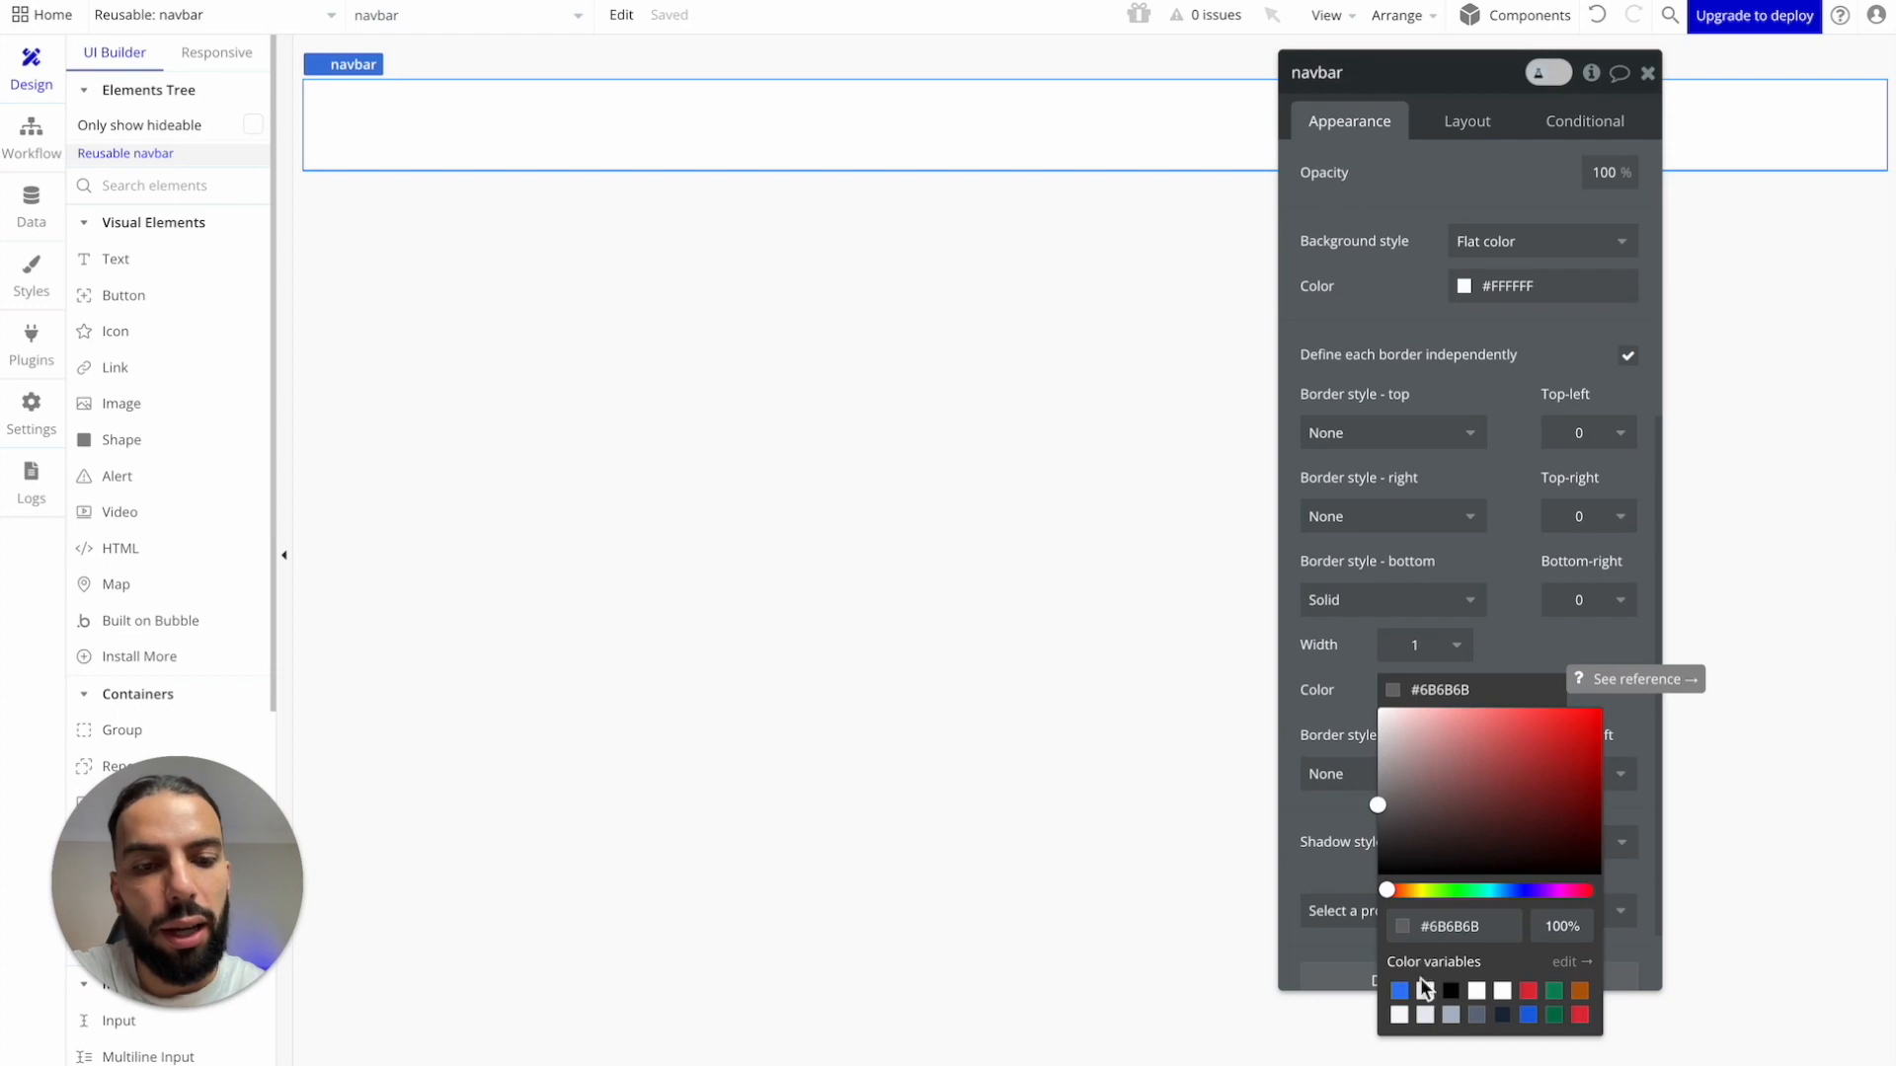
{"action": "left_click", "coordinate": [1400, 1017]}
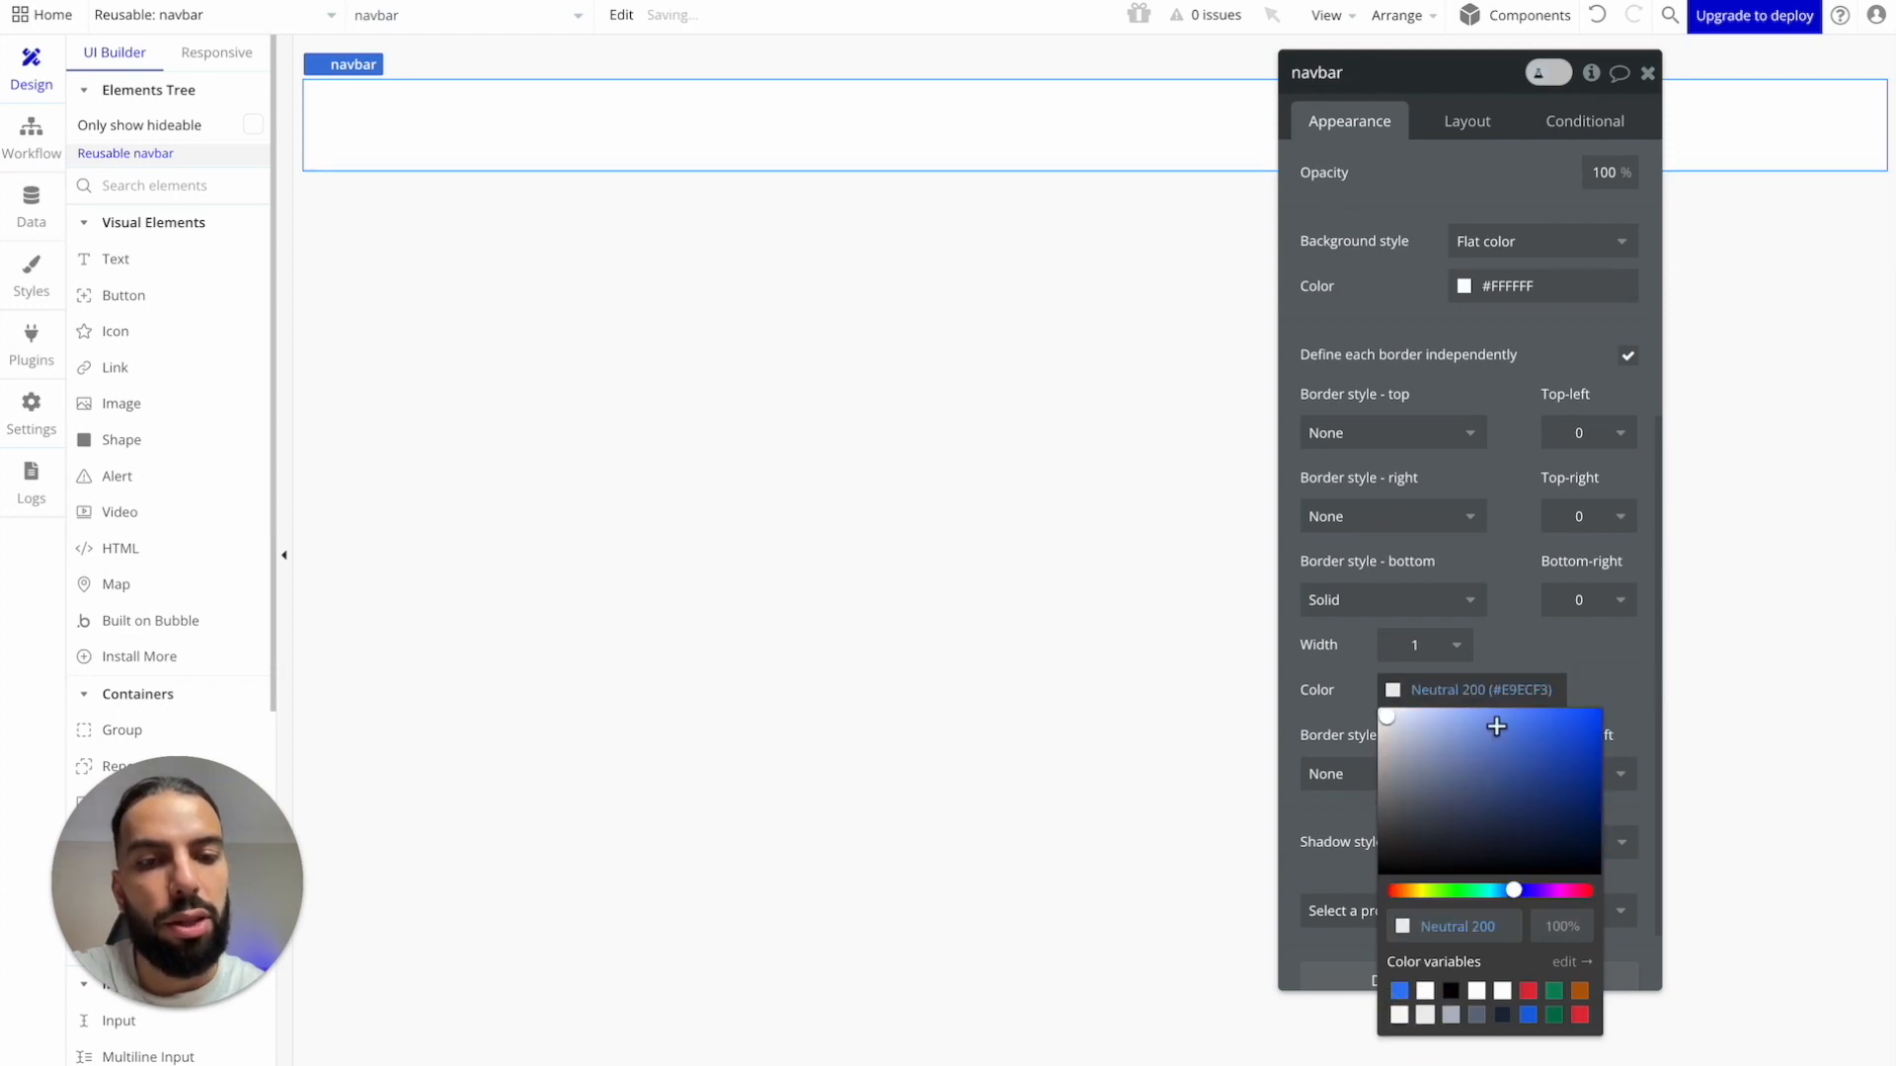
{"action": "left_click", "coordinate": [1601, 691]}
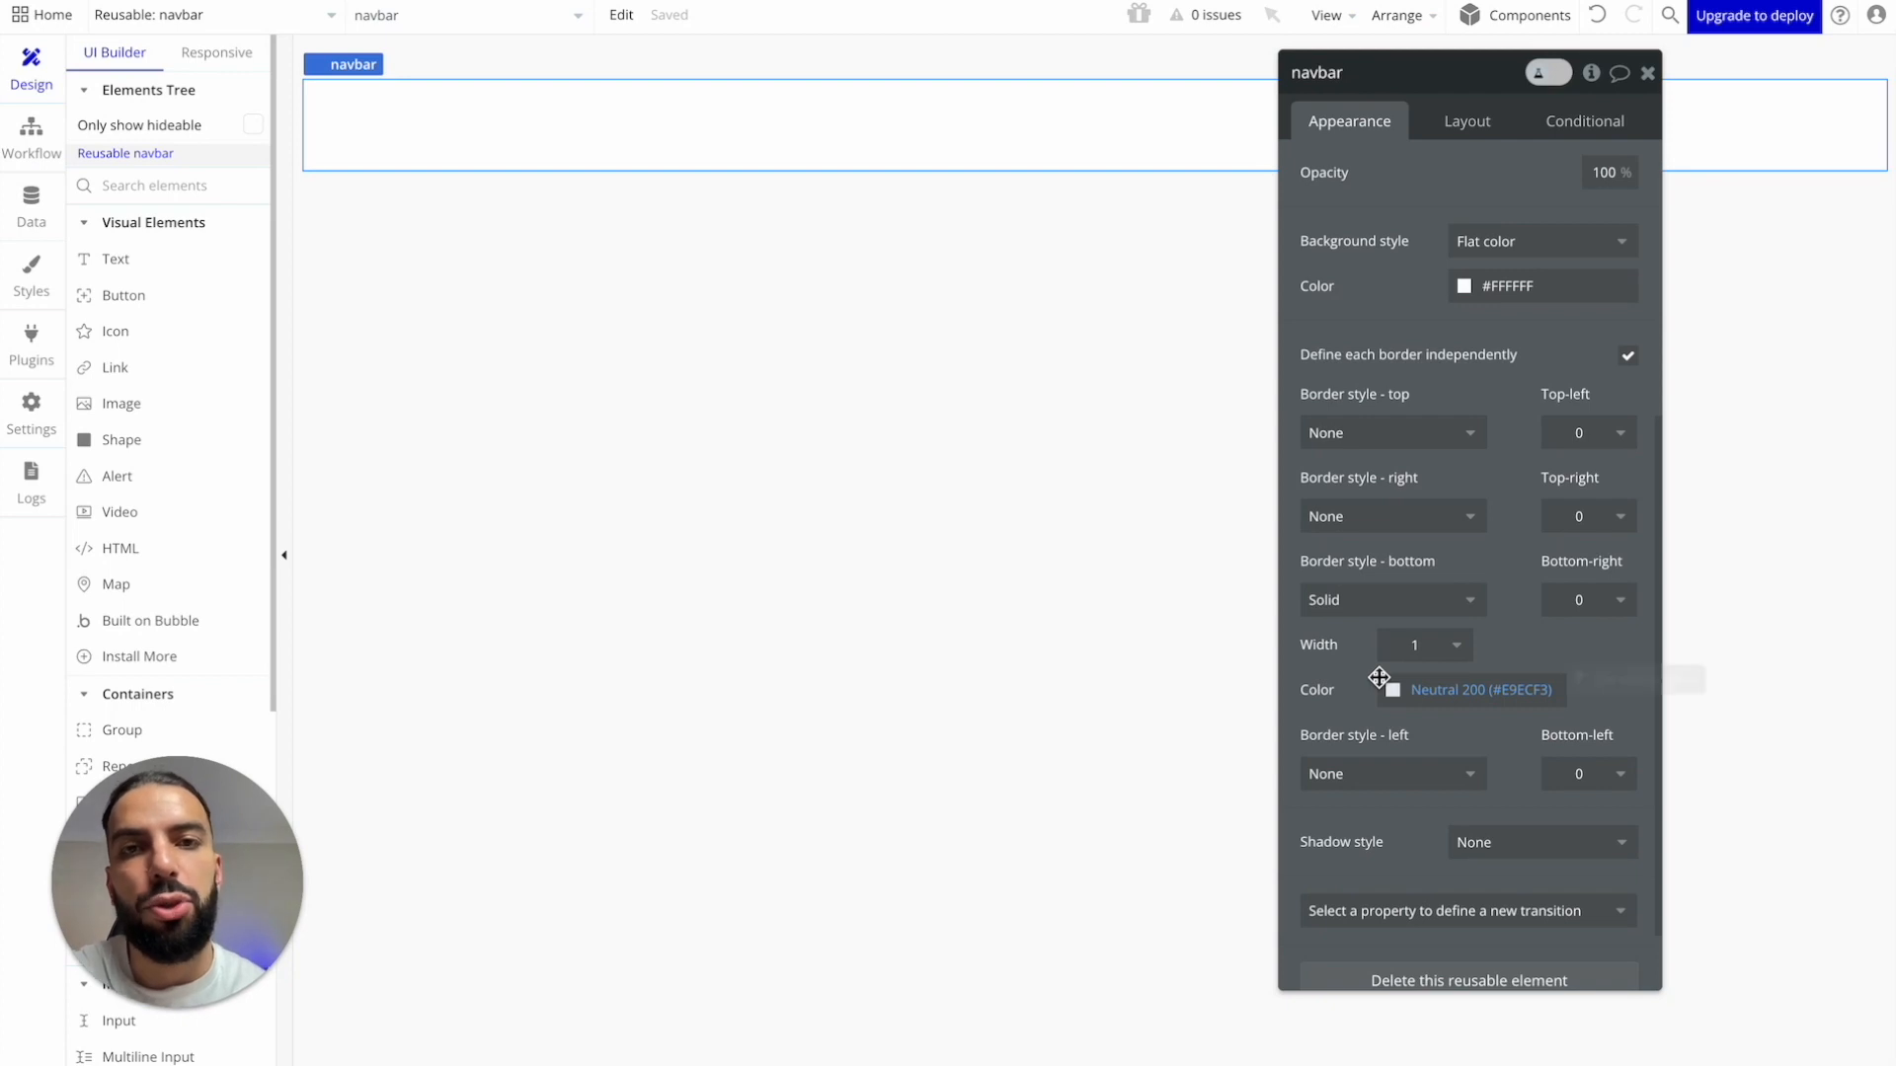
{"action": "left_click", "coordinate": [1646, 74]}
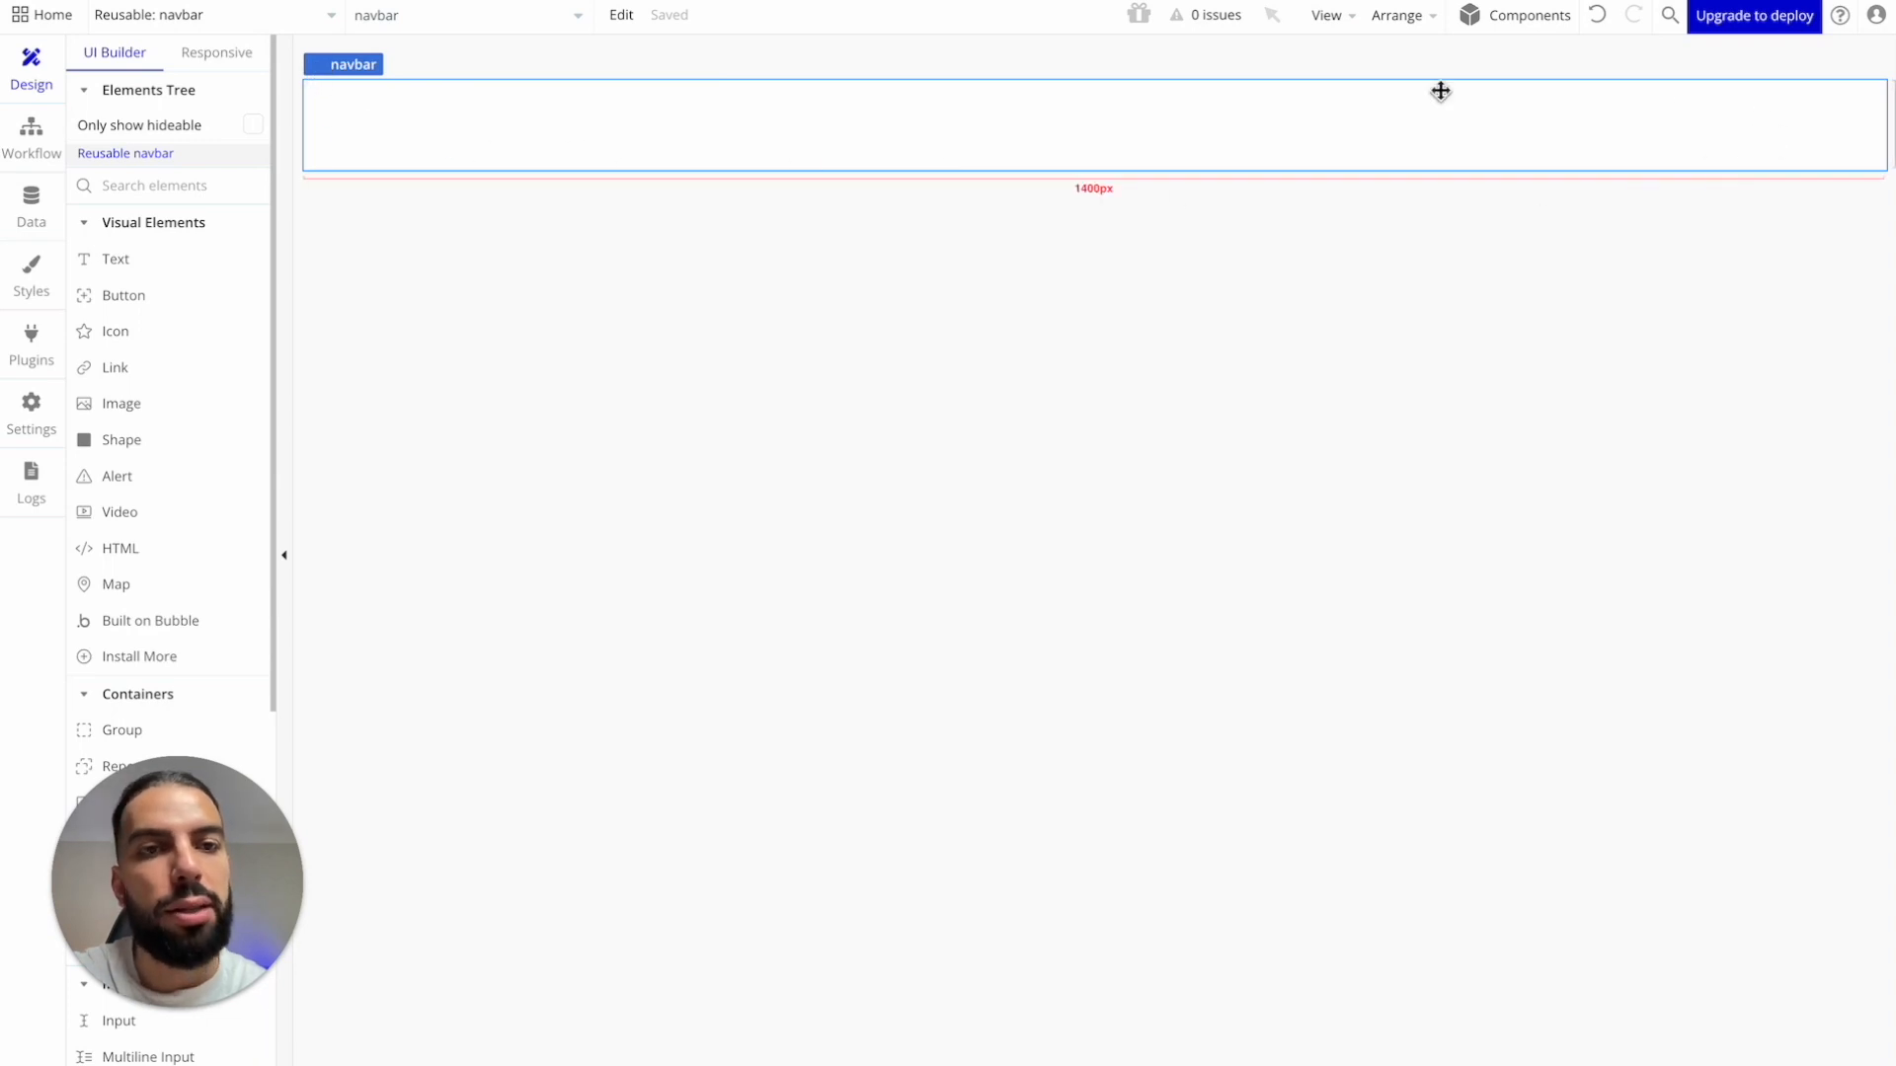
Step: Draw a Group about 1351 px wide and 53 px high inside the navbar
{"action": "scroll", "coordinate": [150, 398], "scroll_direction": "down", "scroll_amount": 5}
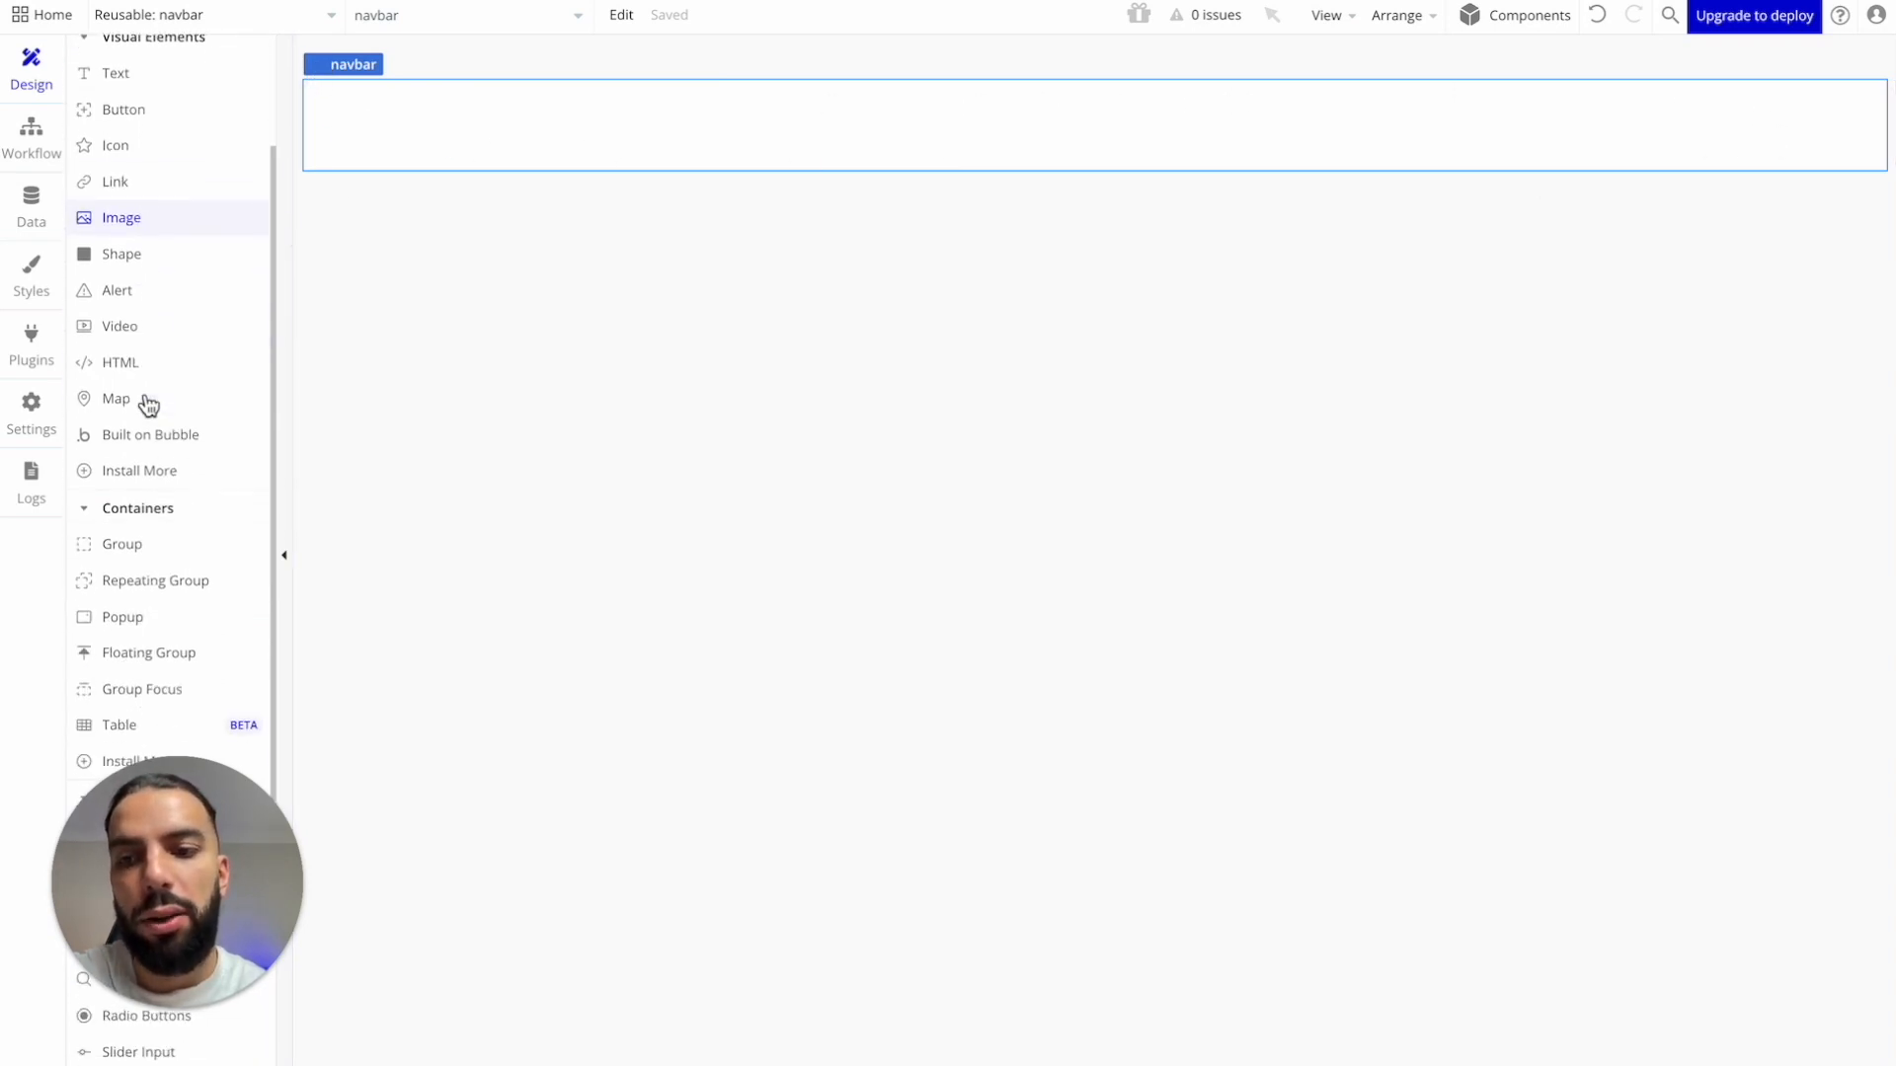
{"action": "left_click_drag", "start_coordinate": [182, 774], "coordinate": [346, 791]}
{"action": "scroll", "coordinate": [162, 674], "scroll_direction": "down", "scroll_amount": 1}
{"action": "scroll", "coordinate": [162, 674], "scroll_direction": "up", "scroll_amount": 4}
{"action": "left_click", "coordinate": [137, 466]}
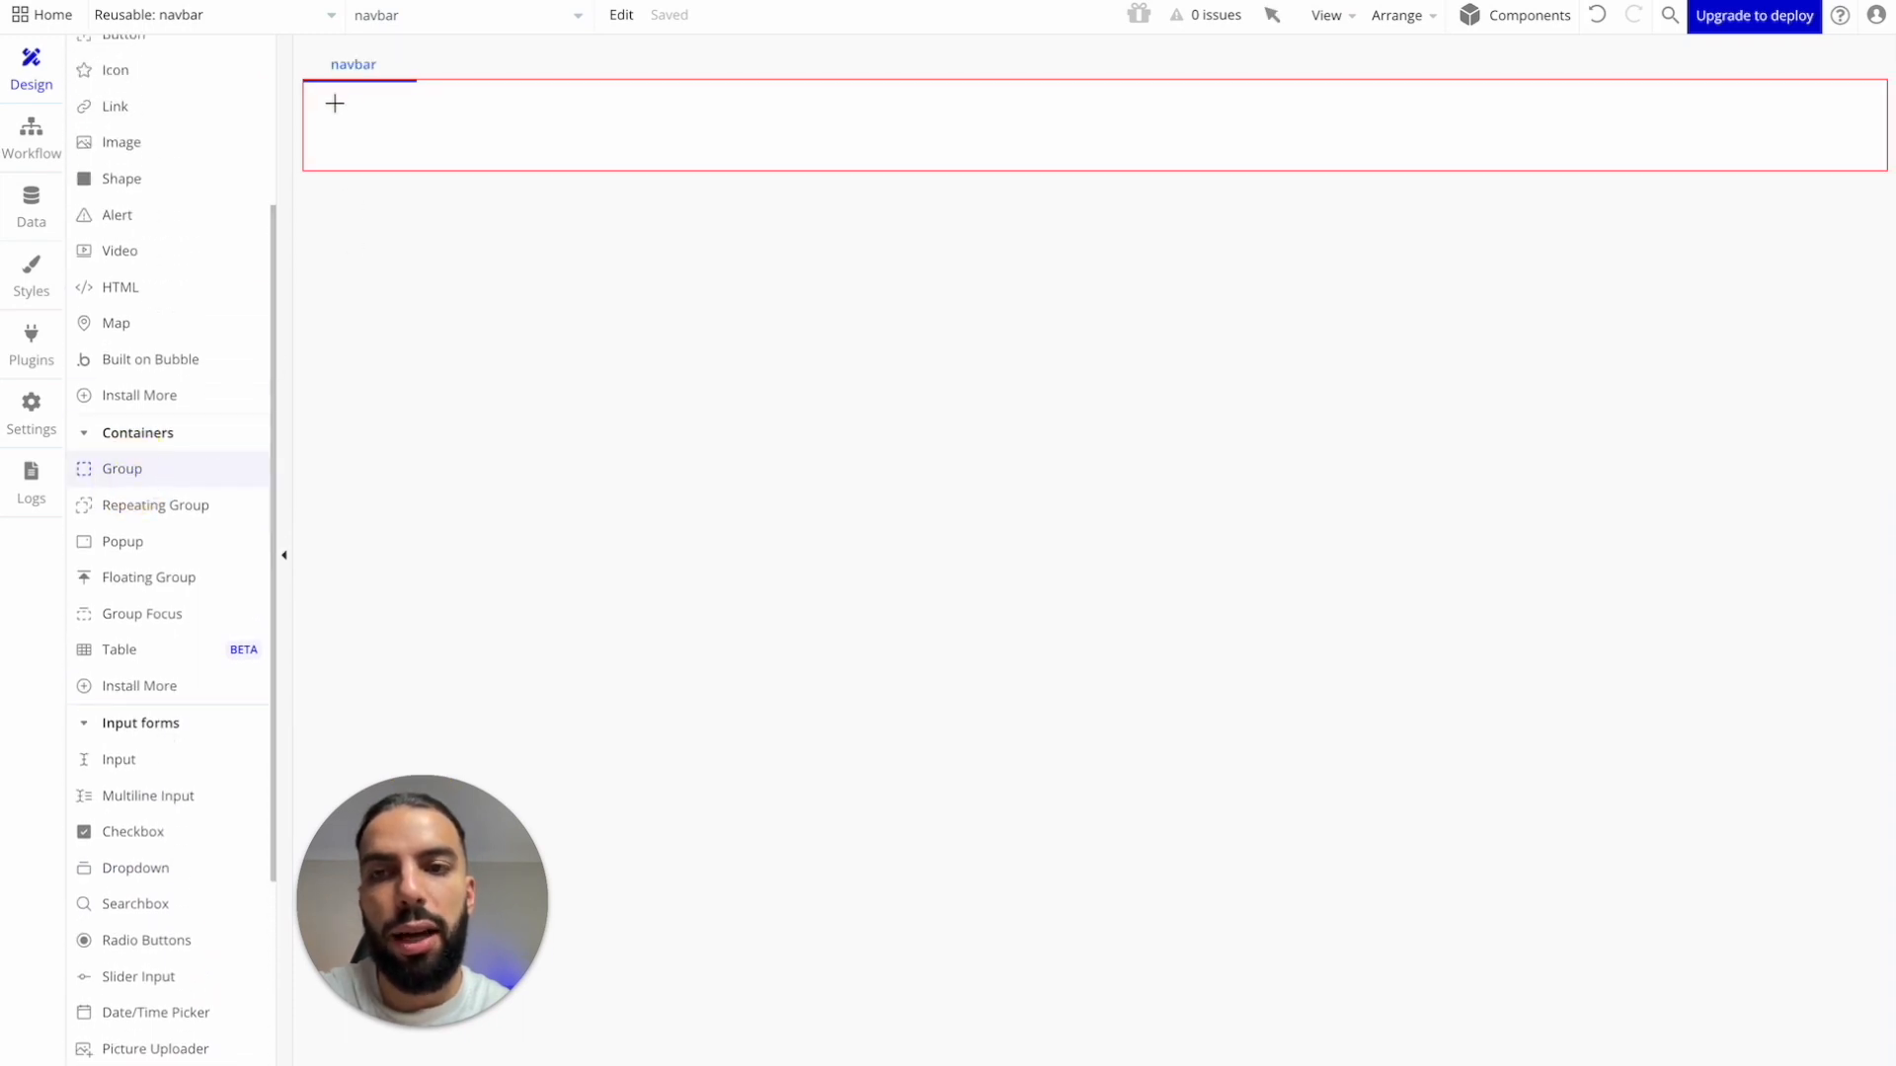
{"action": "mouse_move", "coordinate": [327, 92]}
{"action": "left_mouse_down"}
{"action": "mouse_move", "coordinate": [1277, 194]}
{"action": "mouse_move", "coordinate": [1860, 163]}
{"action": "left_mouse_up"}
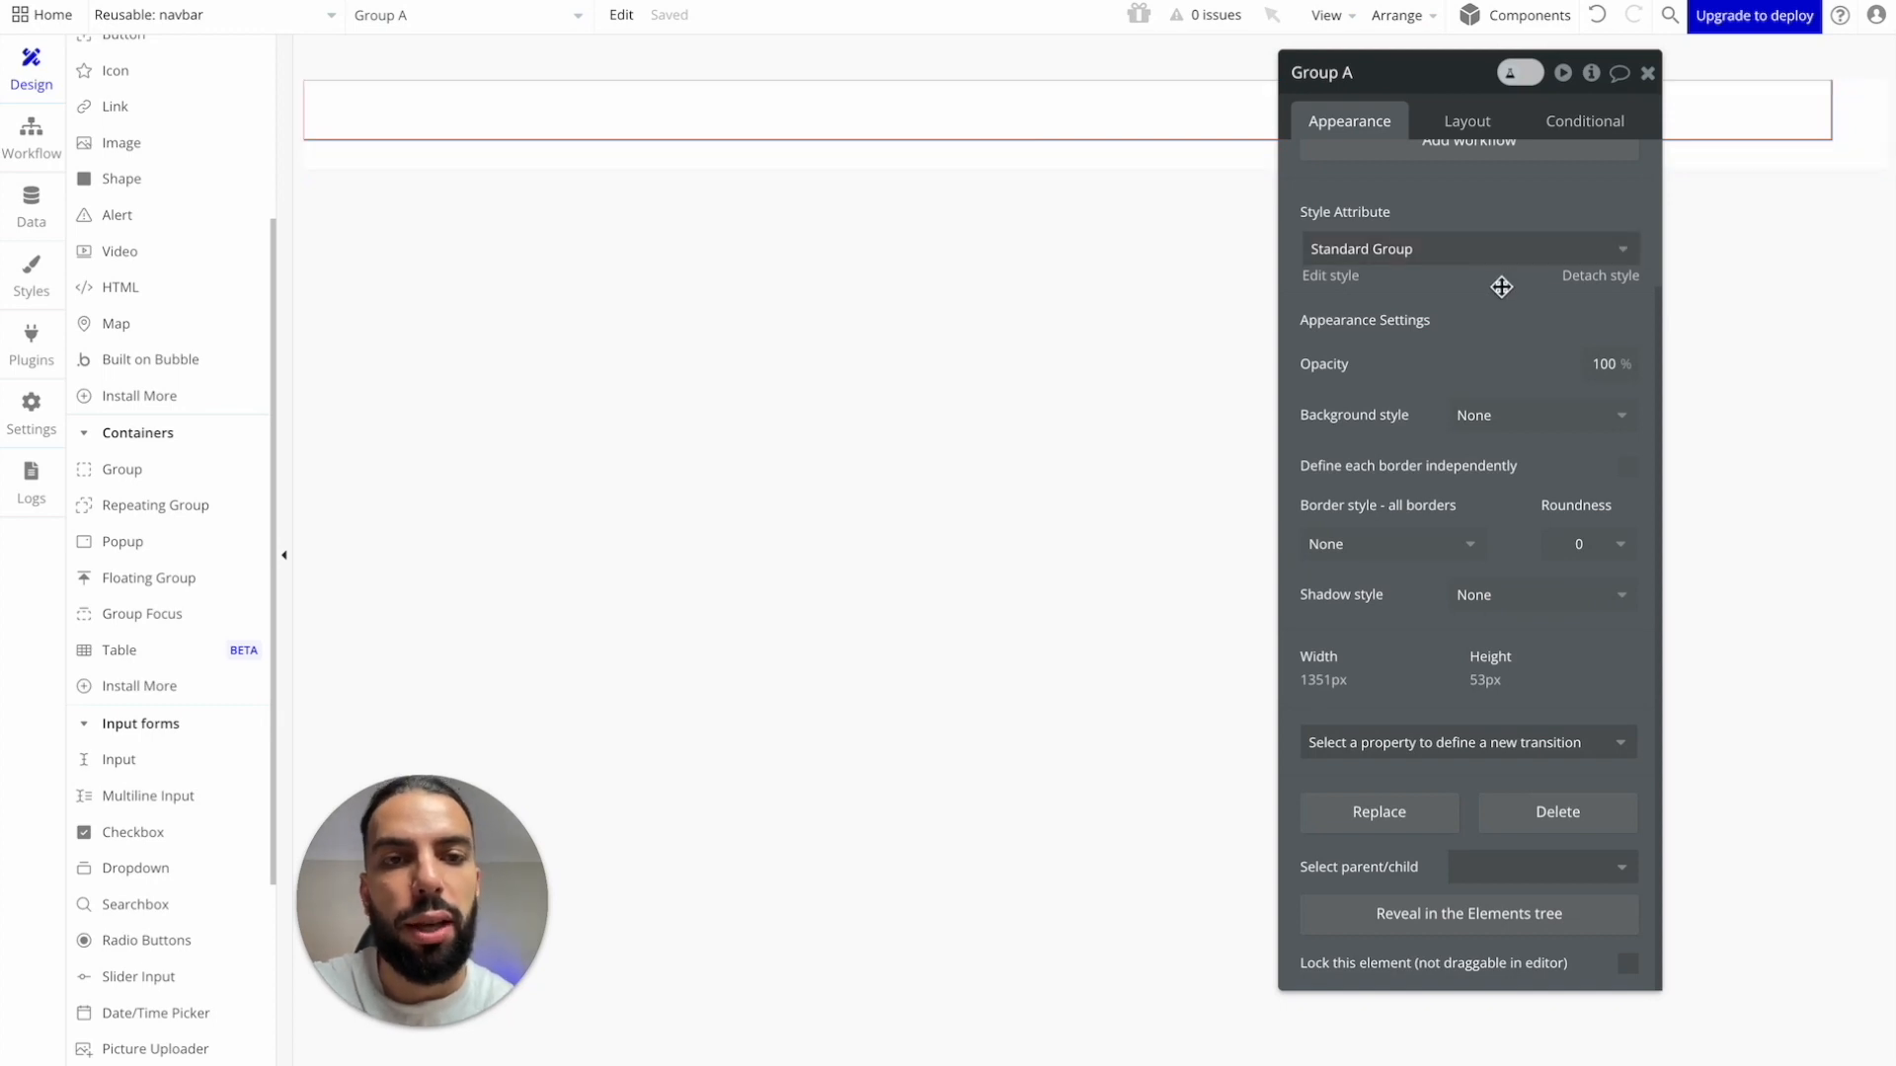
Step: Set the new group's container layout to Row
{"action": "scroll", "coordinate": [1412, 304], "scroll_direction": "up", "scroll_amount": 3}
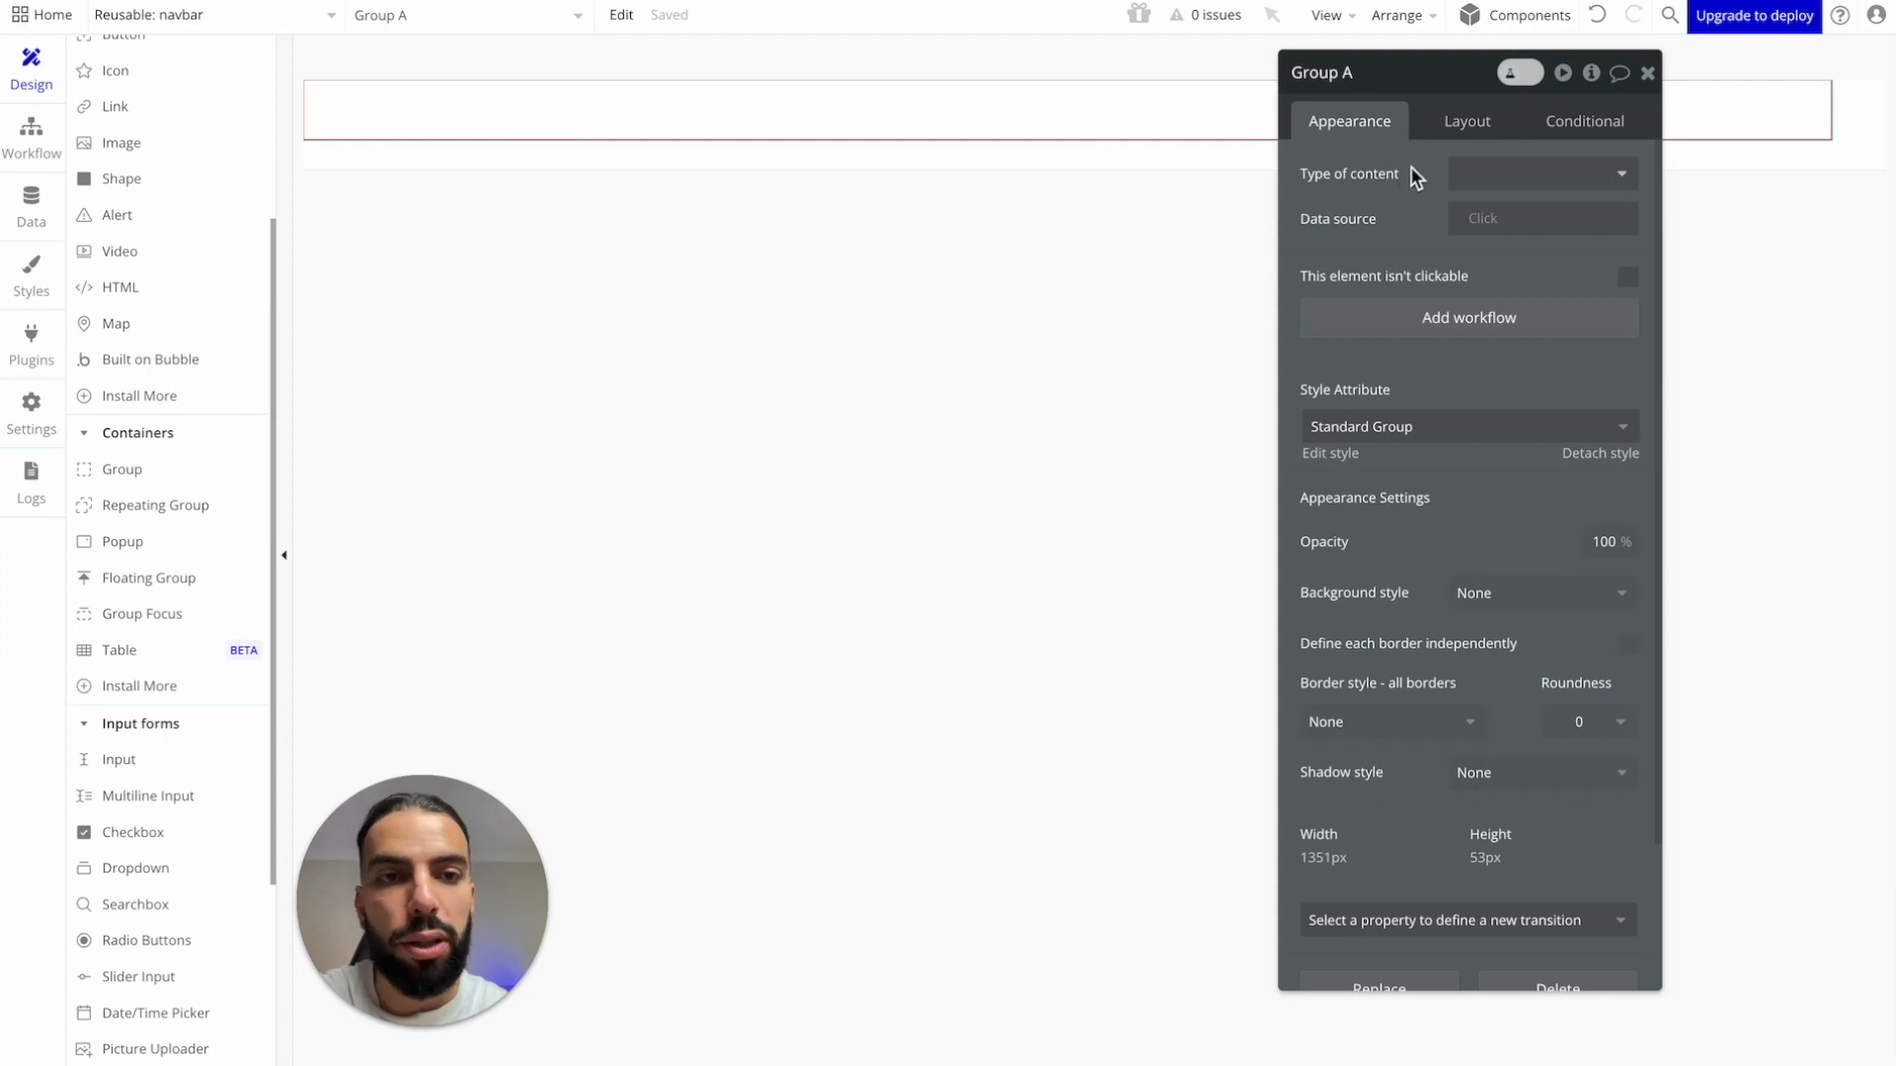
{"action": "left_click", "coordinate": [1462, 120]}
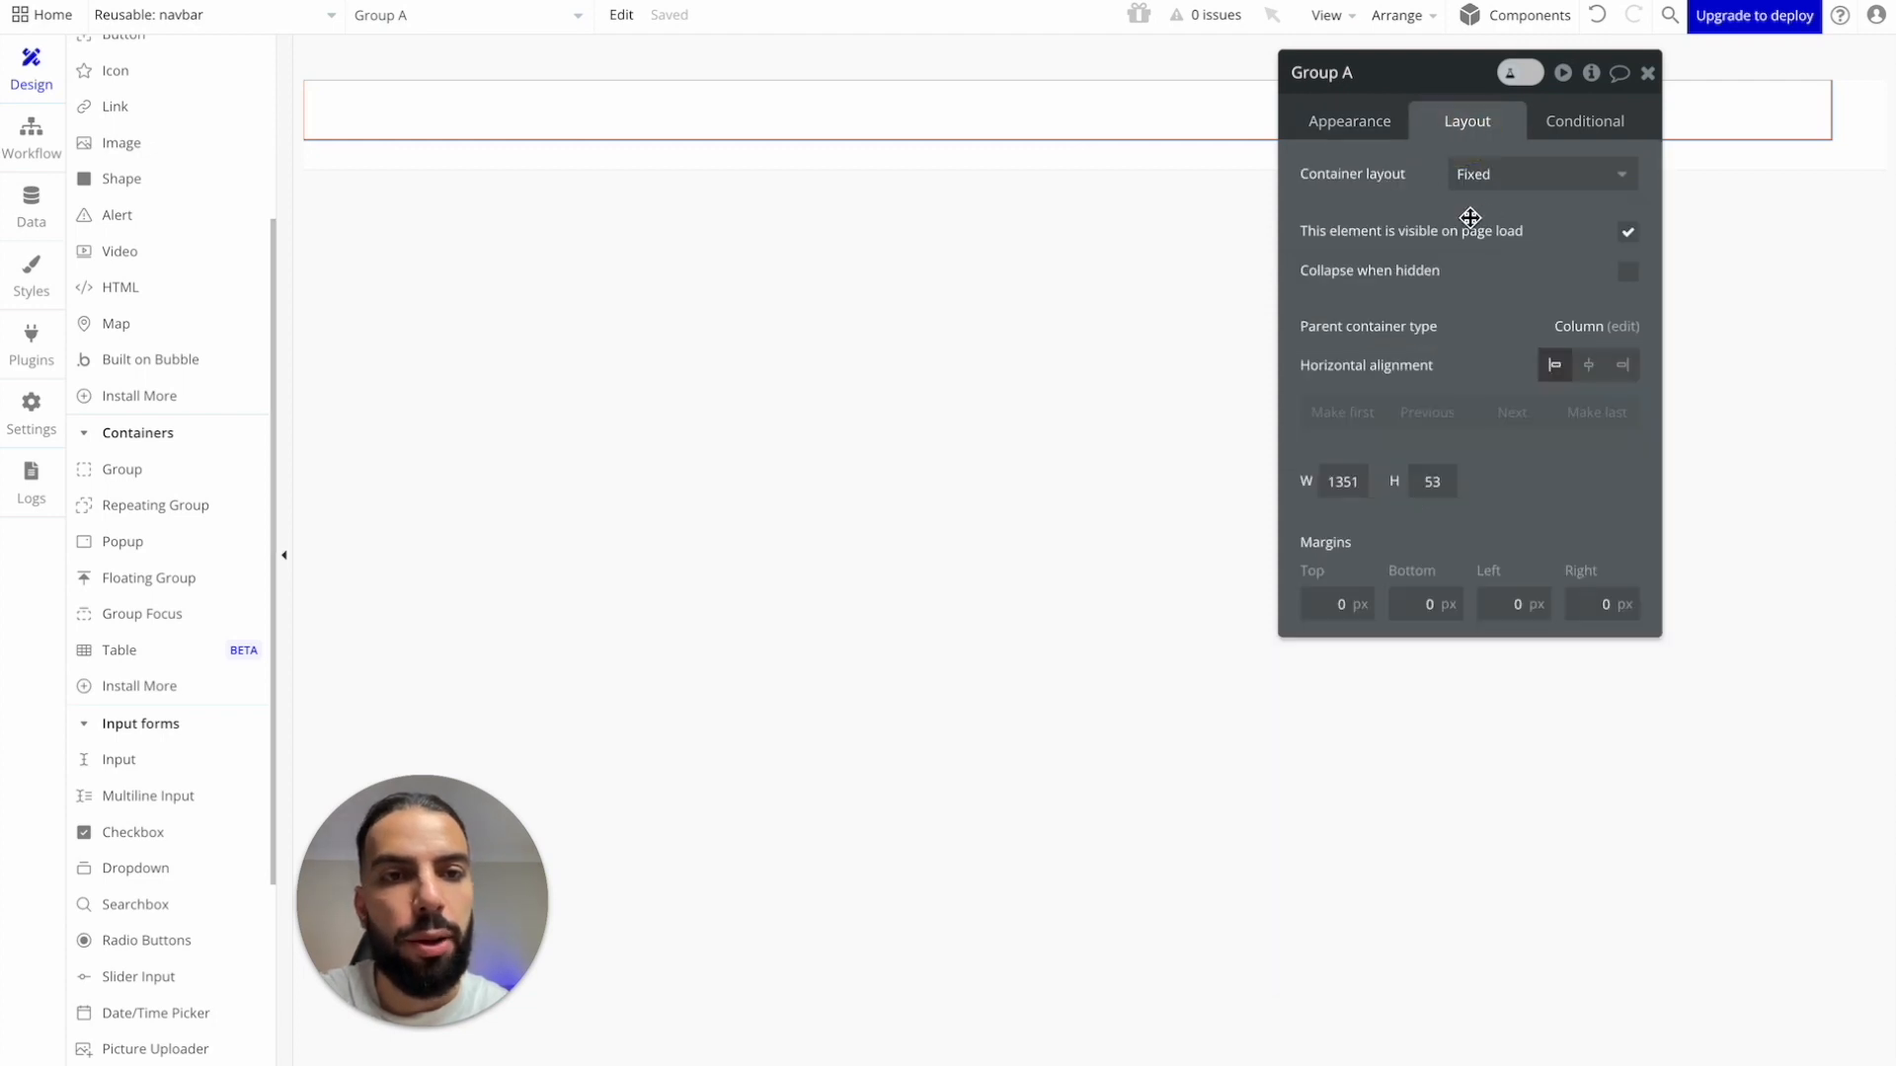
{"action": "left_click", "coordinate": [1526, 174]}
{"action": "left_click", "coordinate": [1528, 307]}
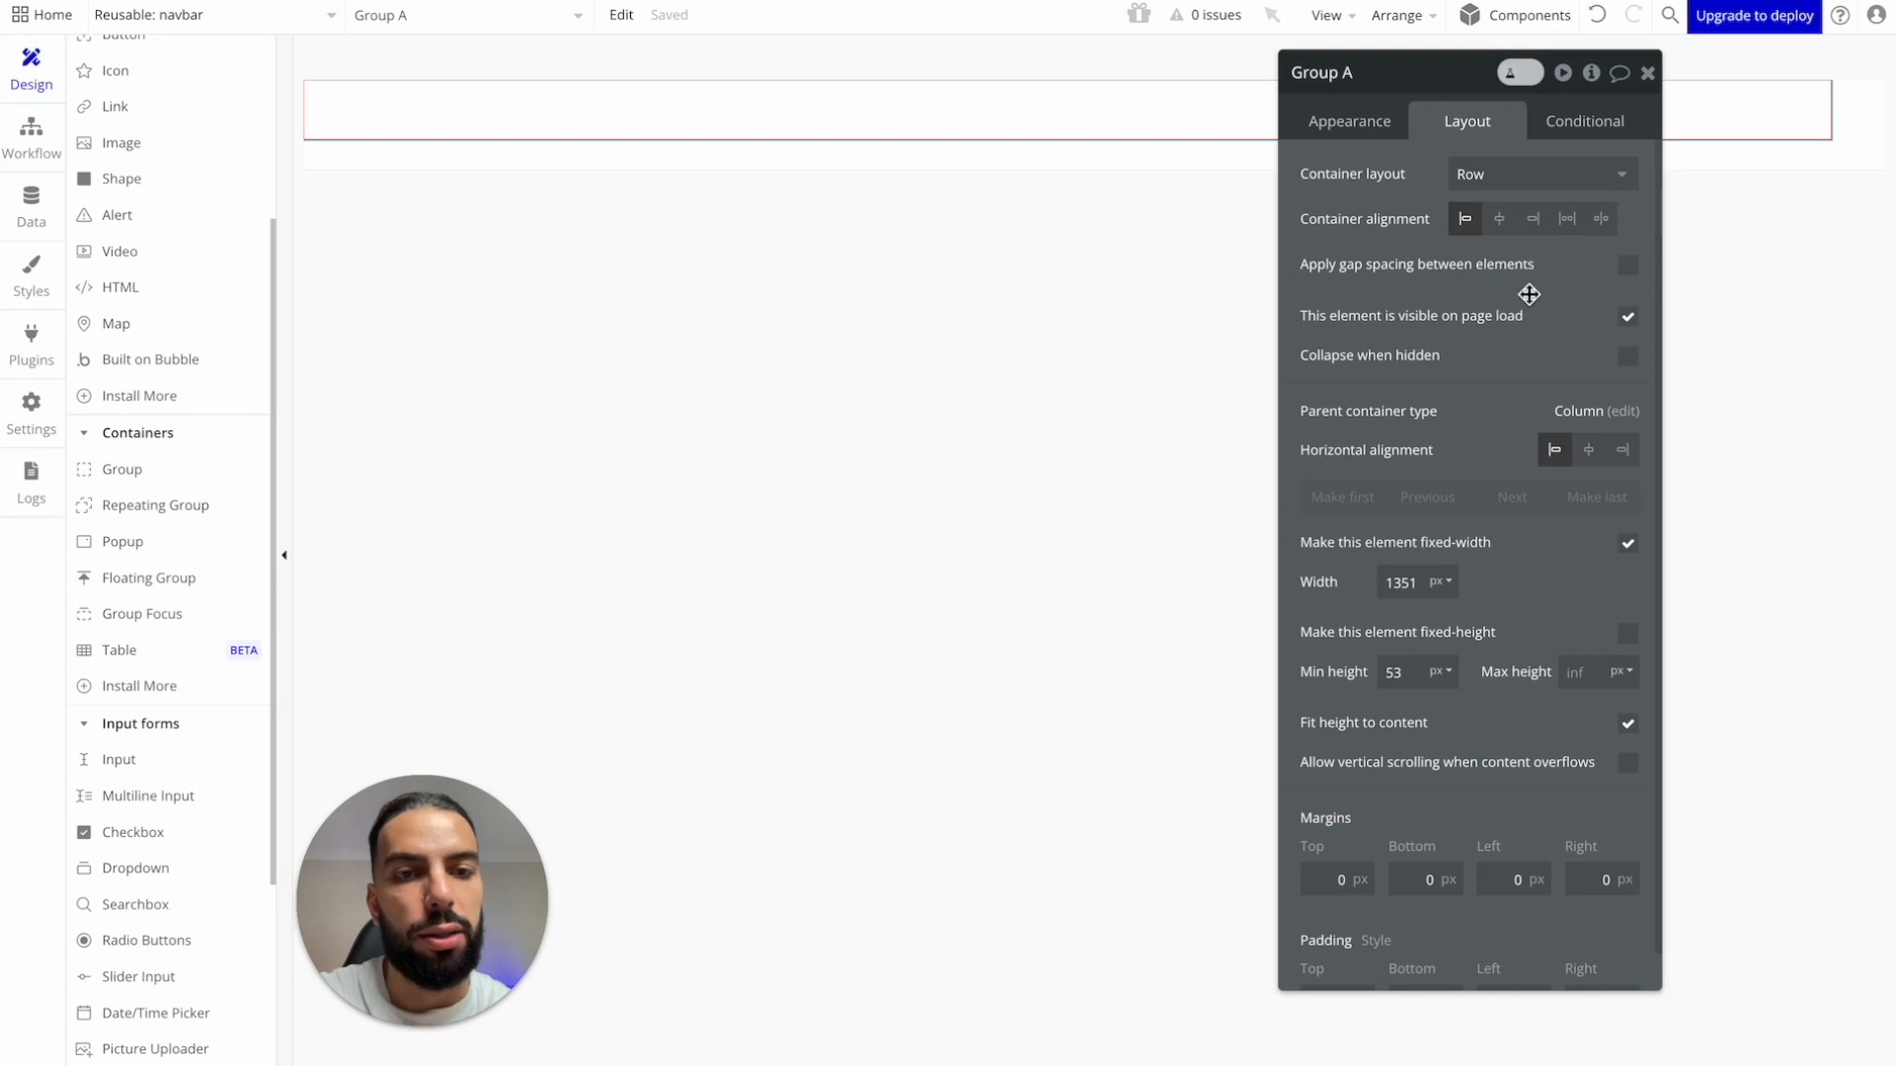
Step: Turn off fixed width for the inner row group and set its minimum width to 0 px
{"action": "scroll", "coordinate": [1519, 369], "scroll_direction": "down", "scroll_amount": 1}
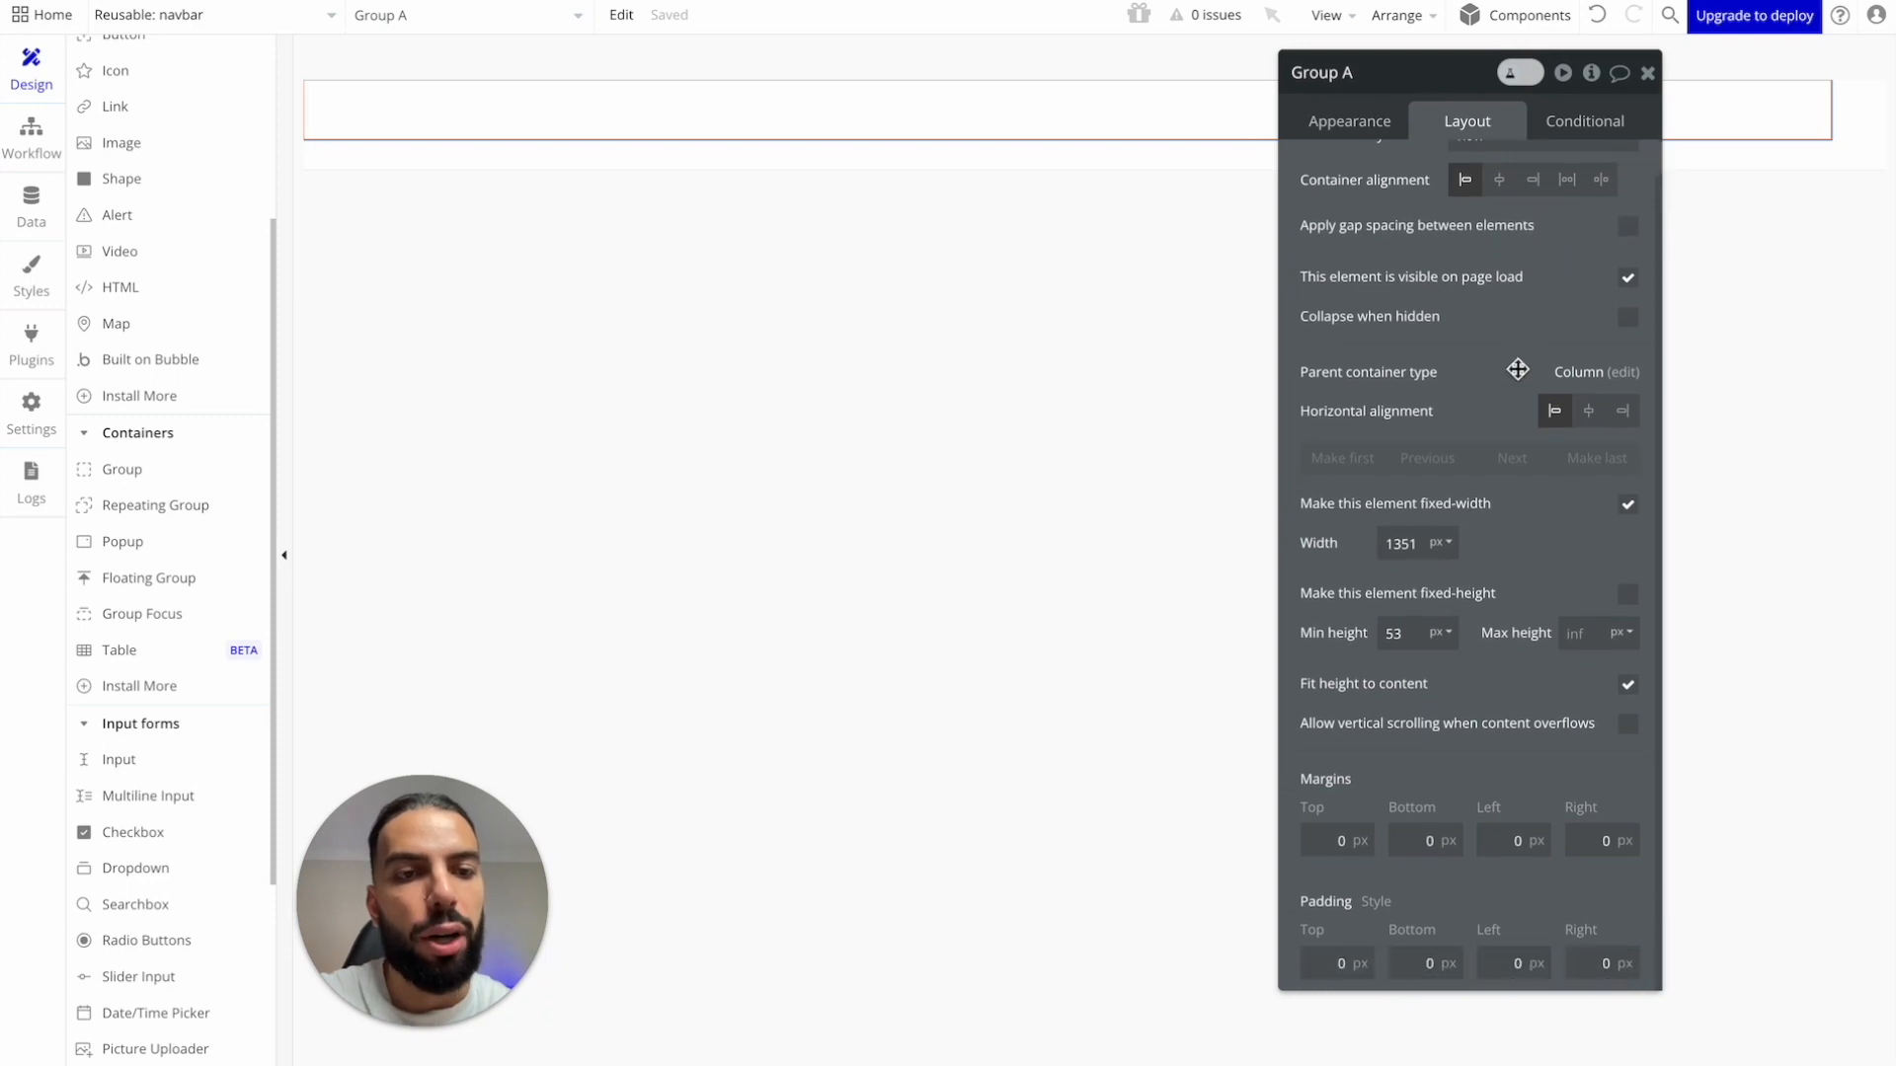
{"action": "left_click", "coordinate": [1626, 506]}
{"action": "double_click", "coordinate": [1396, 544]}
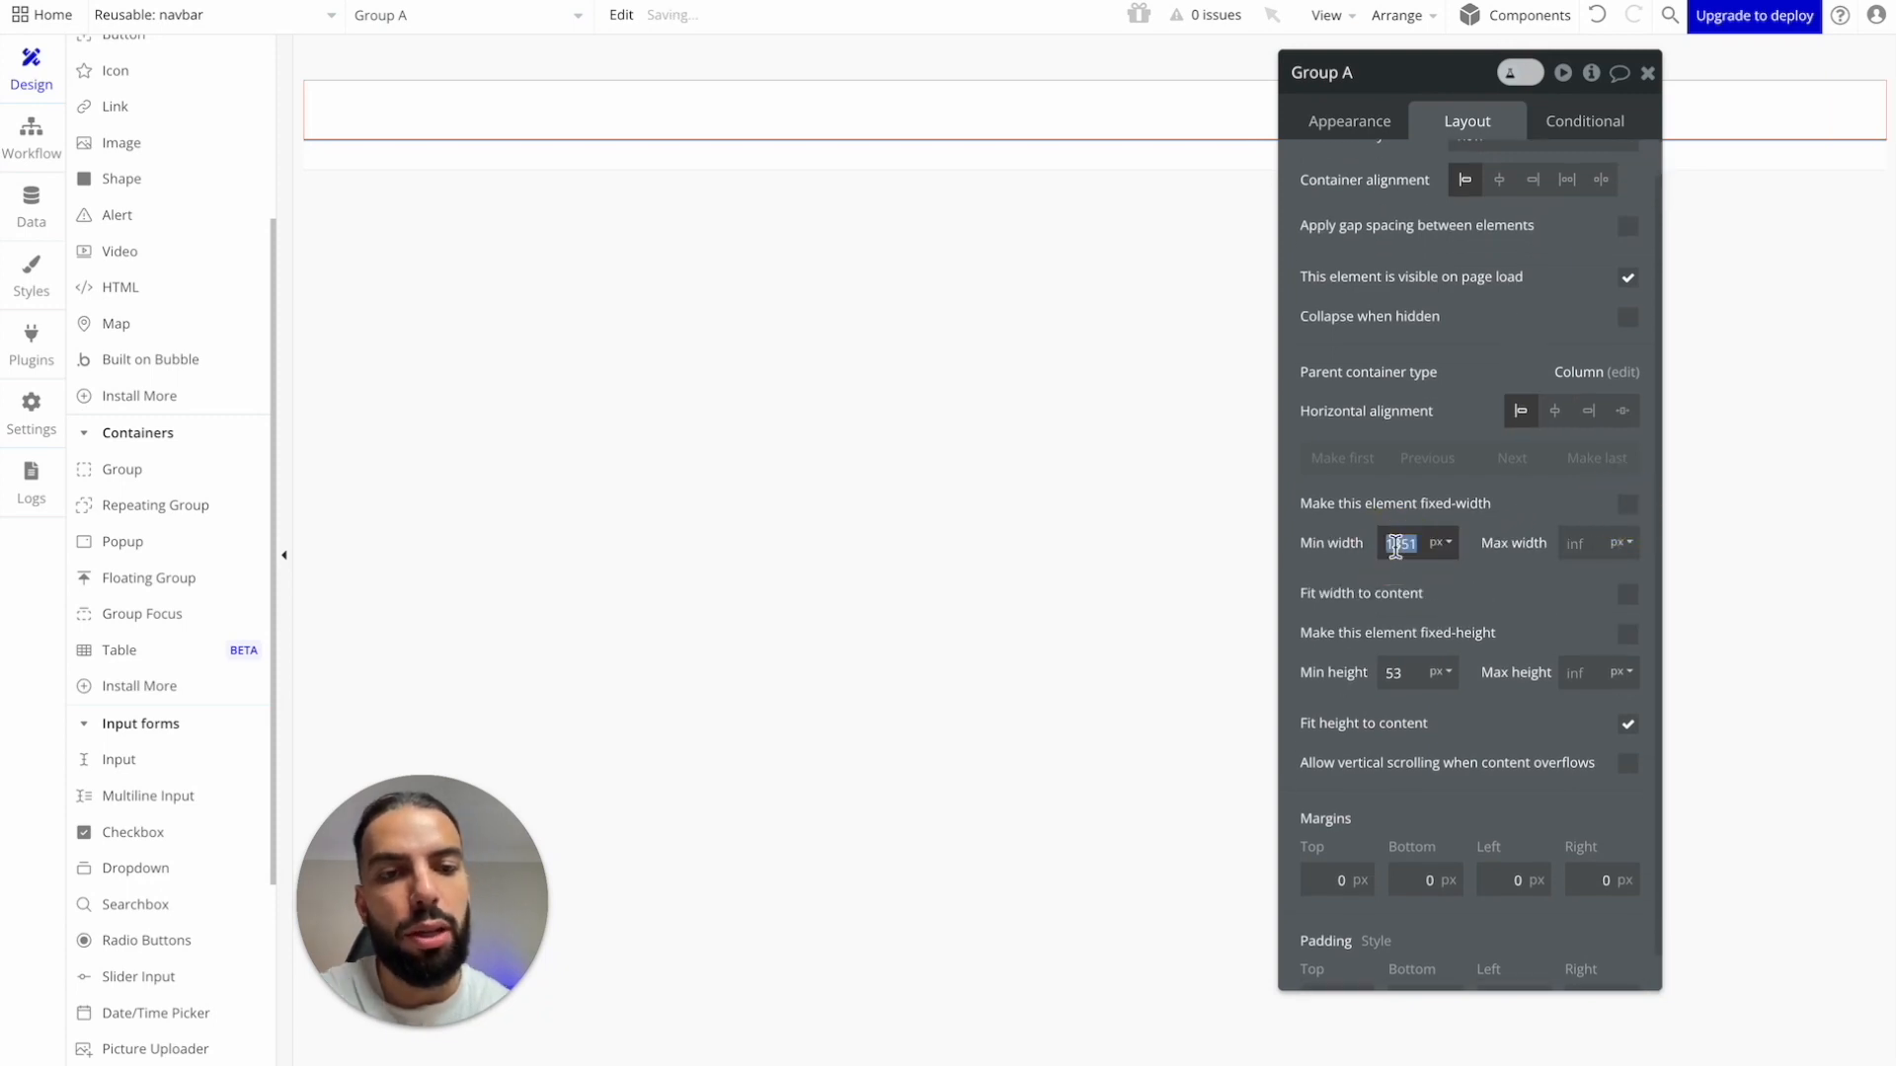
{"action": "type", "text": "0"}
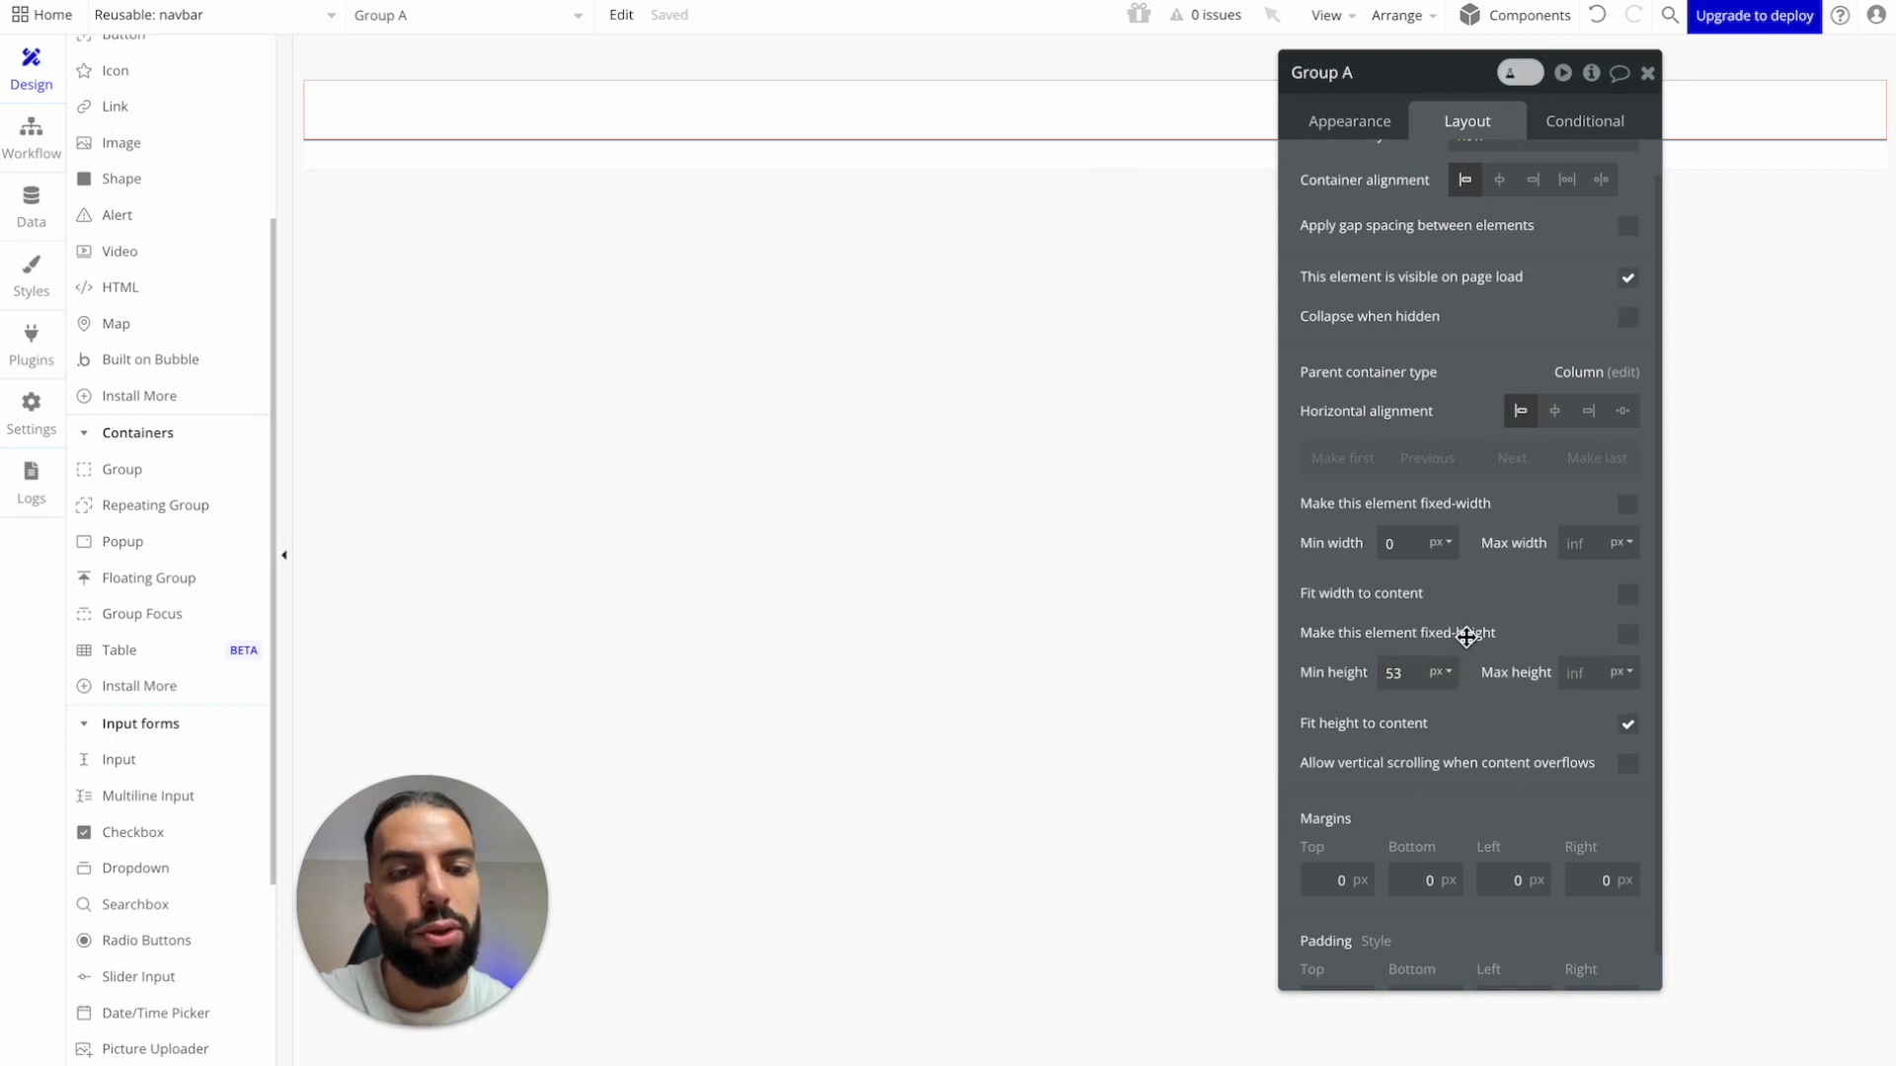
Step: Make the inner row group fixed-height with a height of 80 px
{"action": "left_click", "coordinate": [1628, 636]}
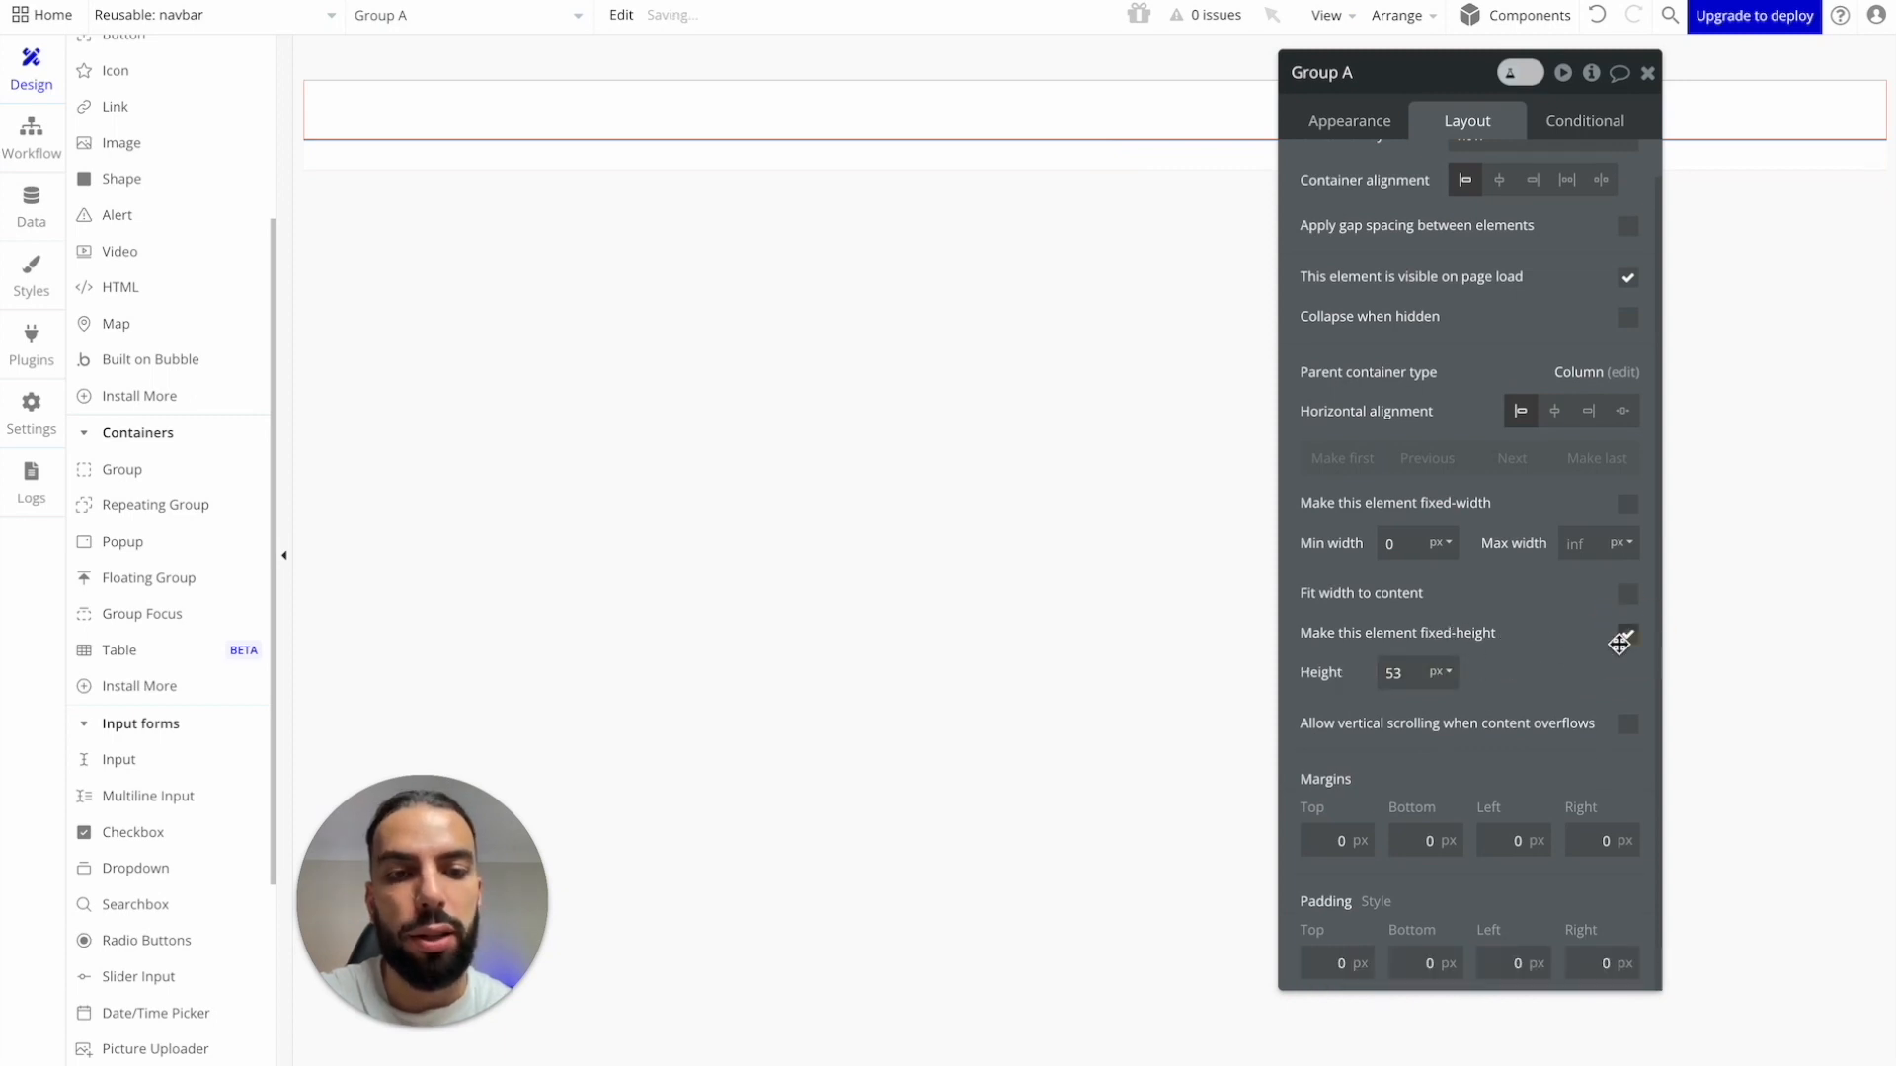
{"action": "left_click", "coordinate": [1395, 672]}
{"action": "type", "text": "80"}
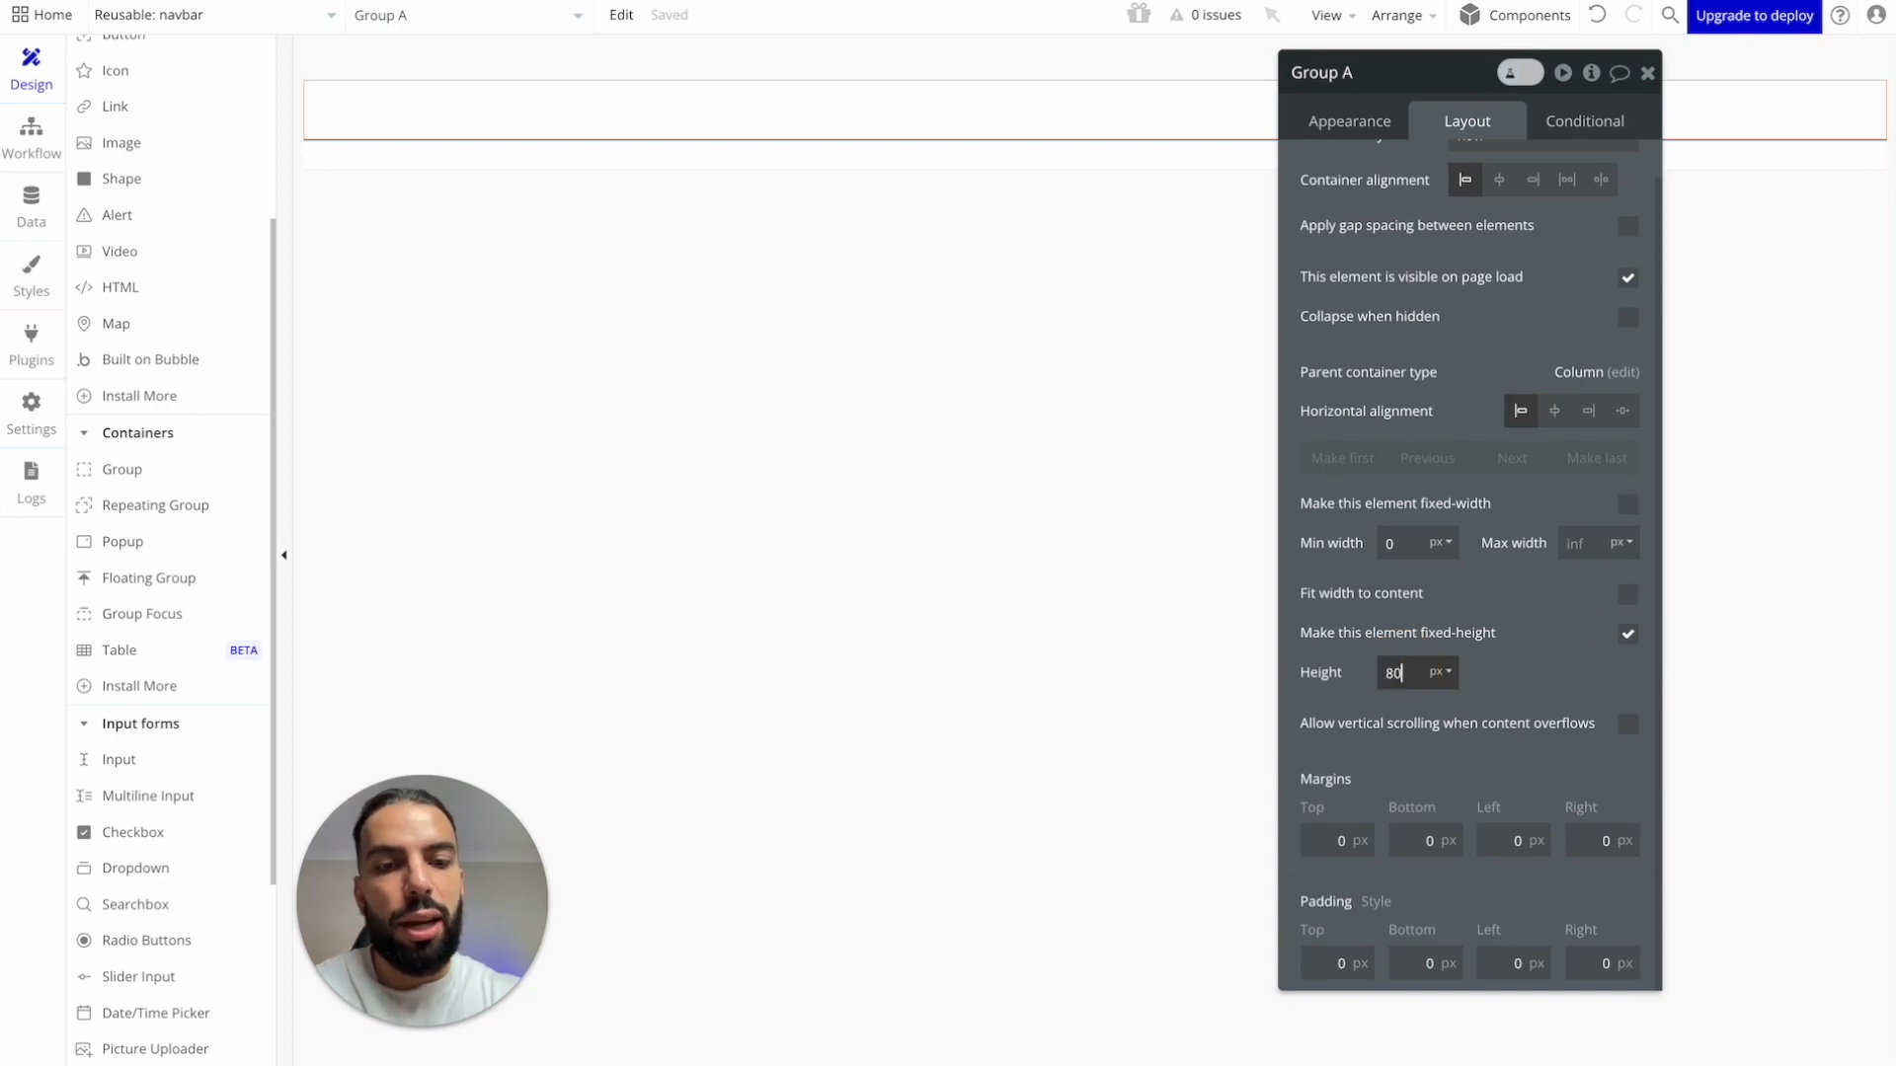
{"action": "key", "text": "Return"}
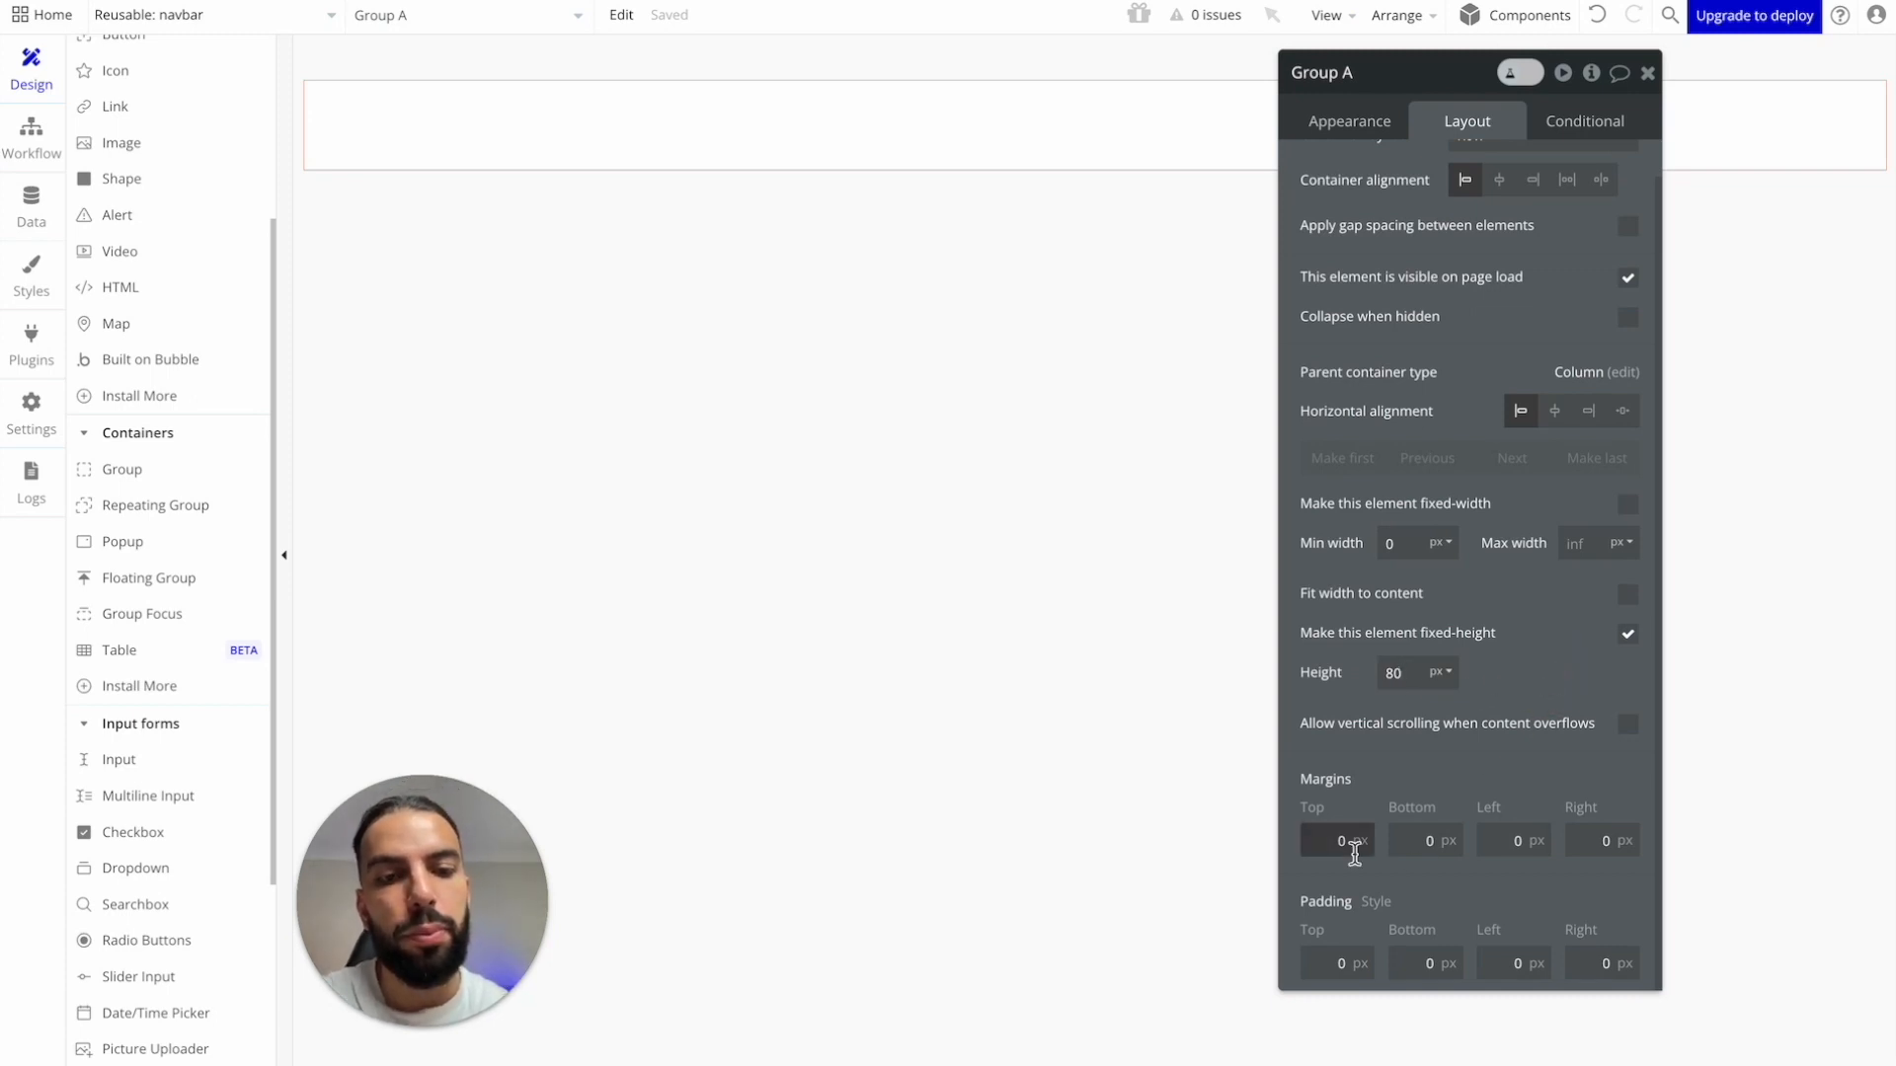
Step: Set the inner row group's left and right padding to 32 px each
{"action": "scroll", "coordinate": [1434, 918], "scroll_direction": "up", "scroll_amount": 1}
{"action": "scroll", "coordinate": [1488, 936], "scroll_direction": "down", "scroll_amount": 1}
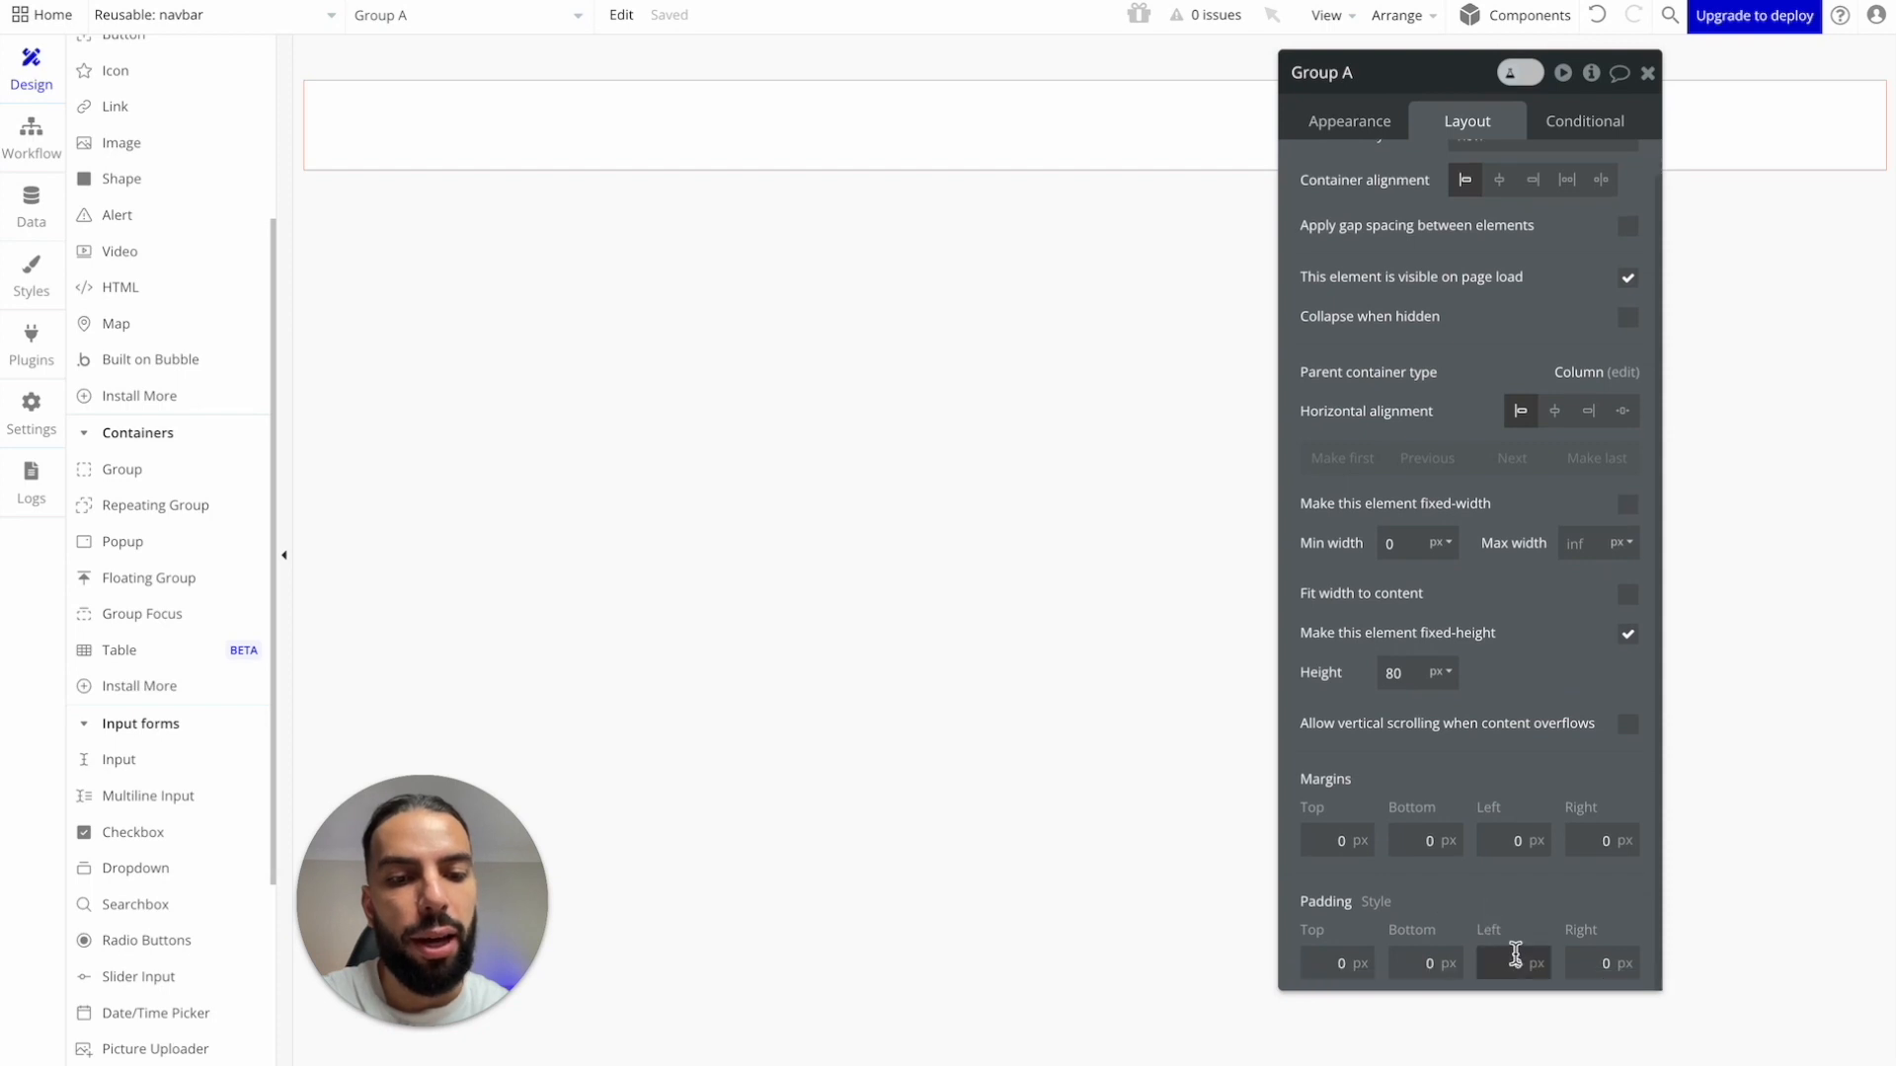
{"action": "double_click", "coordinate": [1510, 960]}
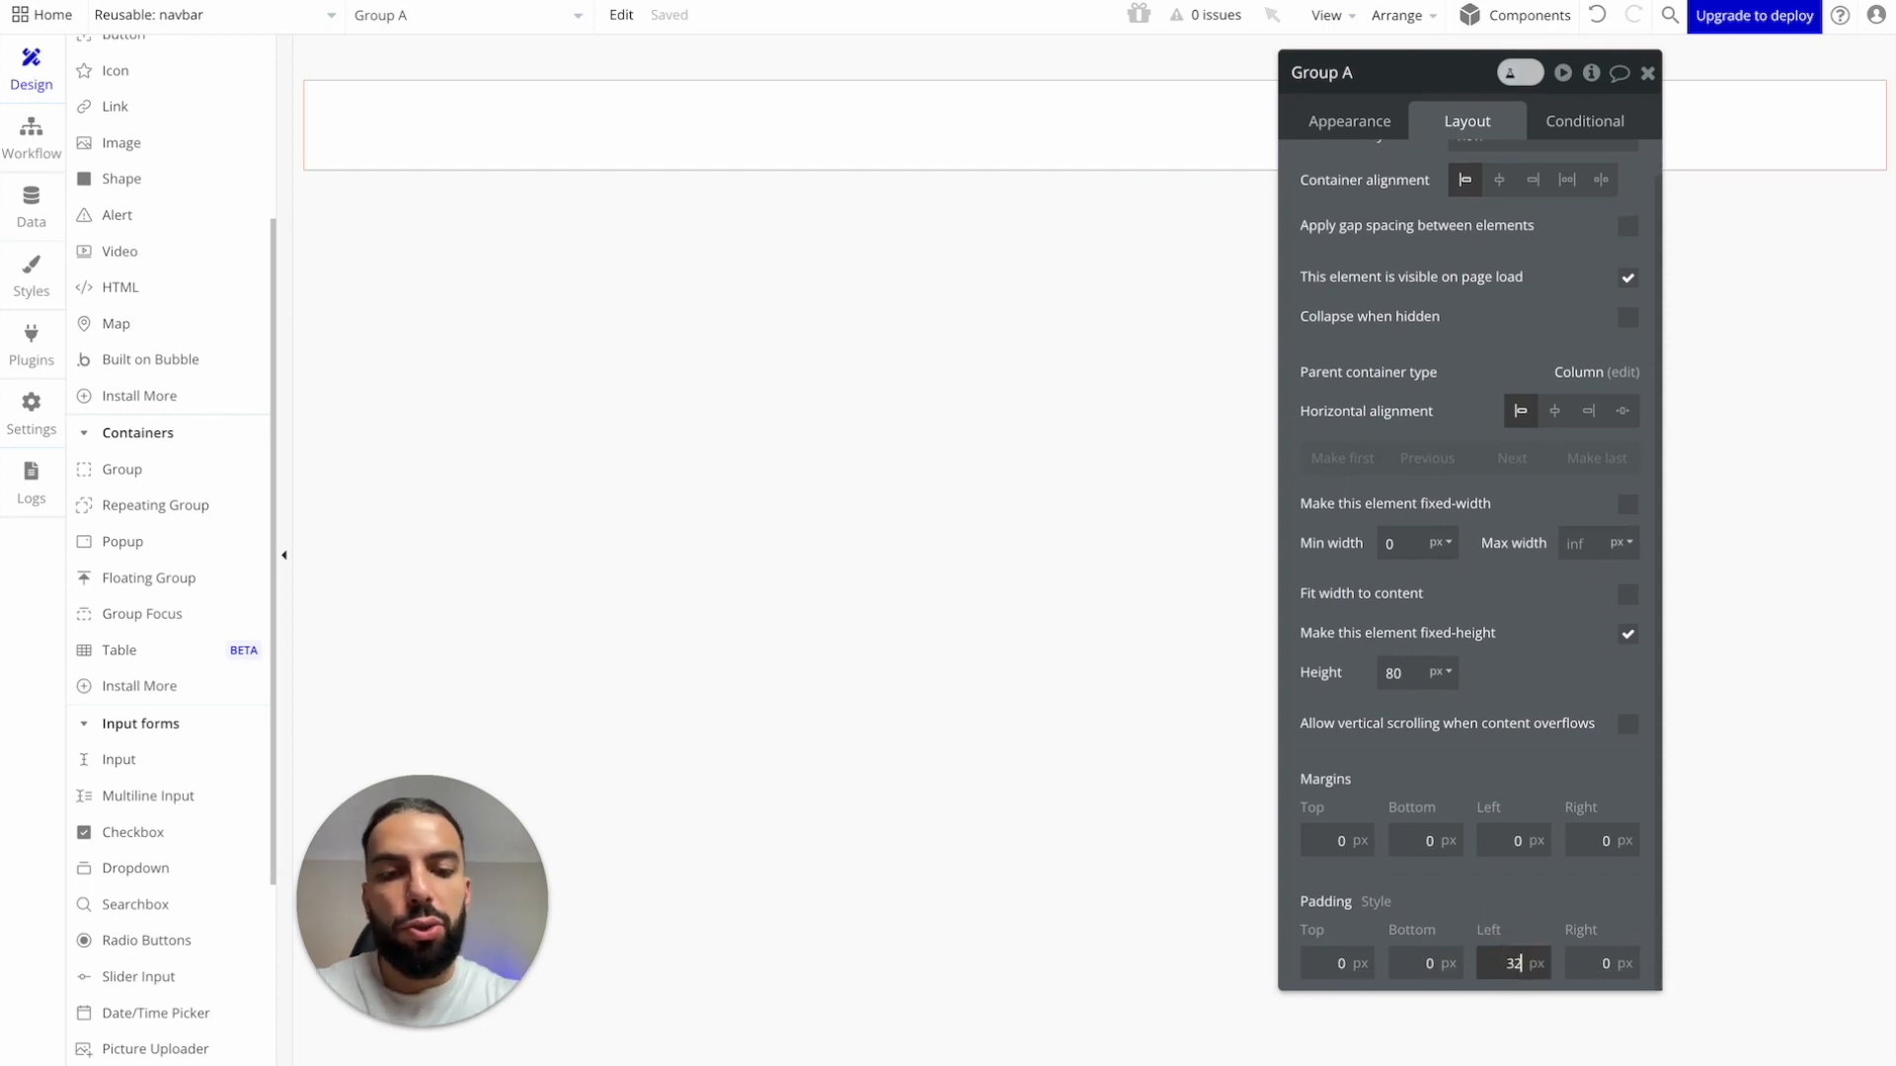
{"action": "left_click", "coordinate": [1603, 964]}
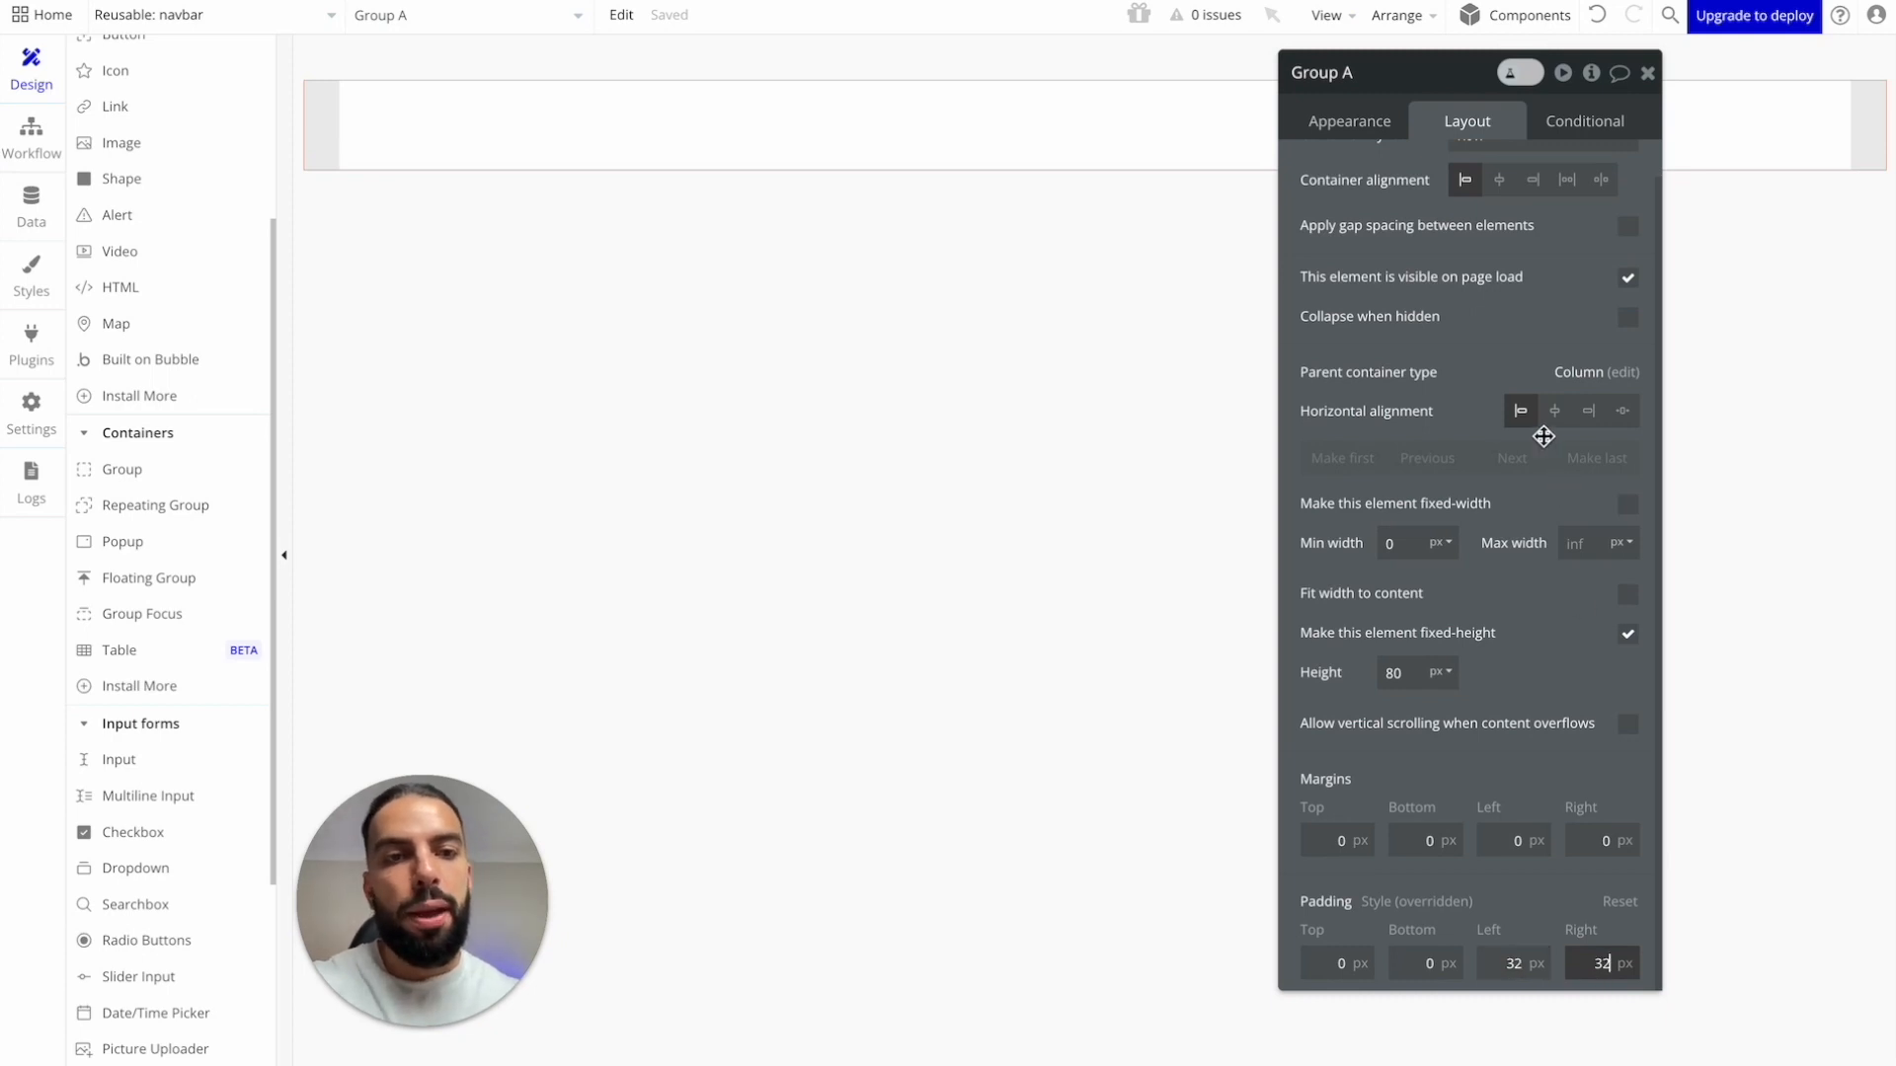
Step: Center the inner row group horizontally in the navbar and set its maximum width to 1200 px
{"action": "scroll", "coordinate": [1540, 432], "scroll_direction": "up", "scroll_amount": 1}
{"action": "left_click", "coordinate": [1341, 127]}
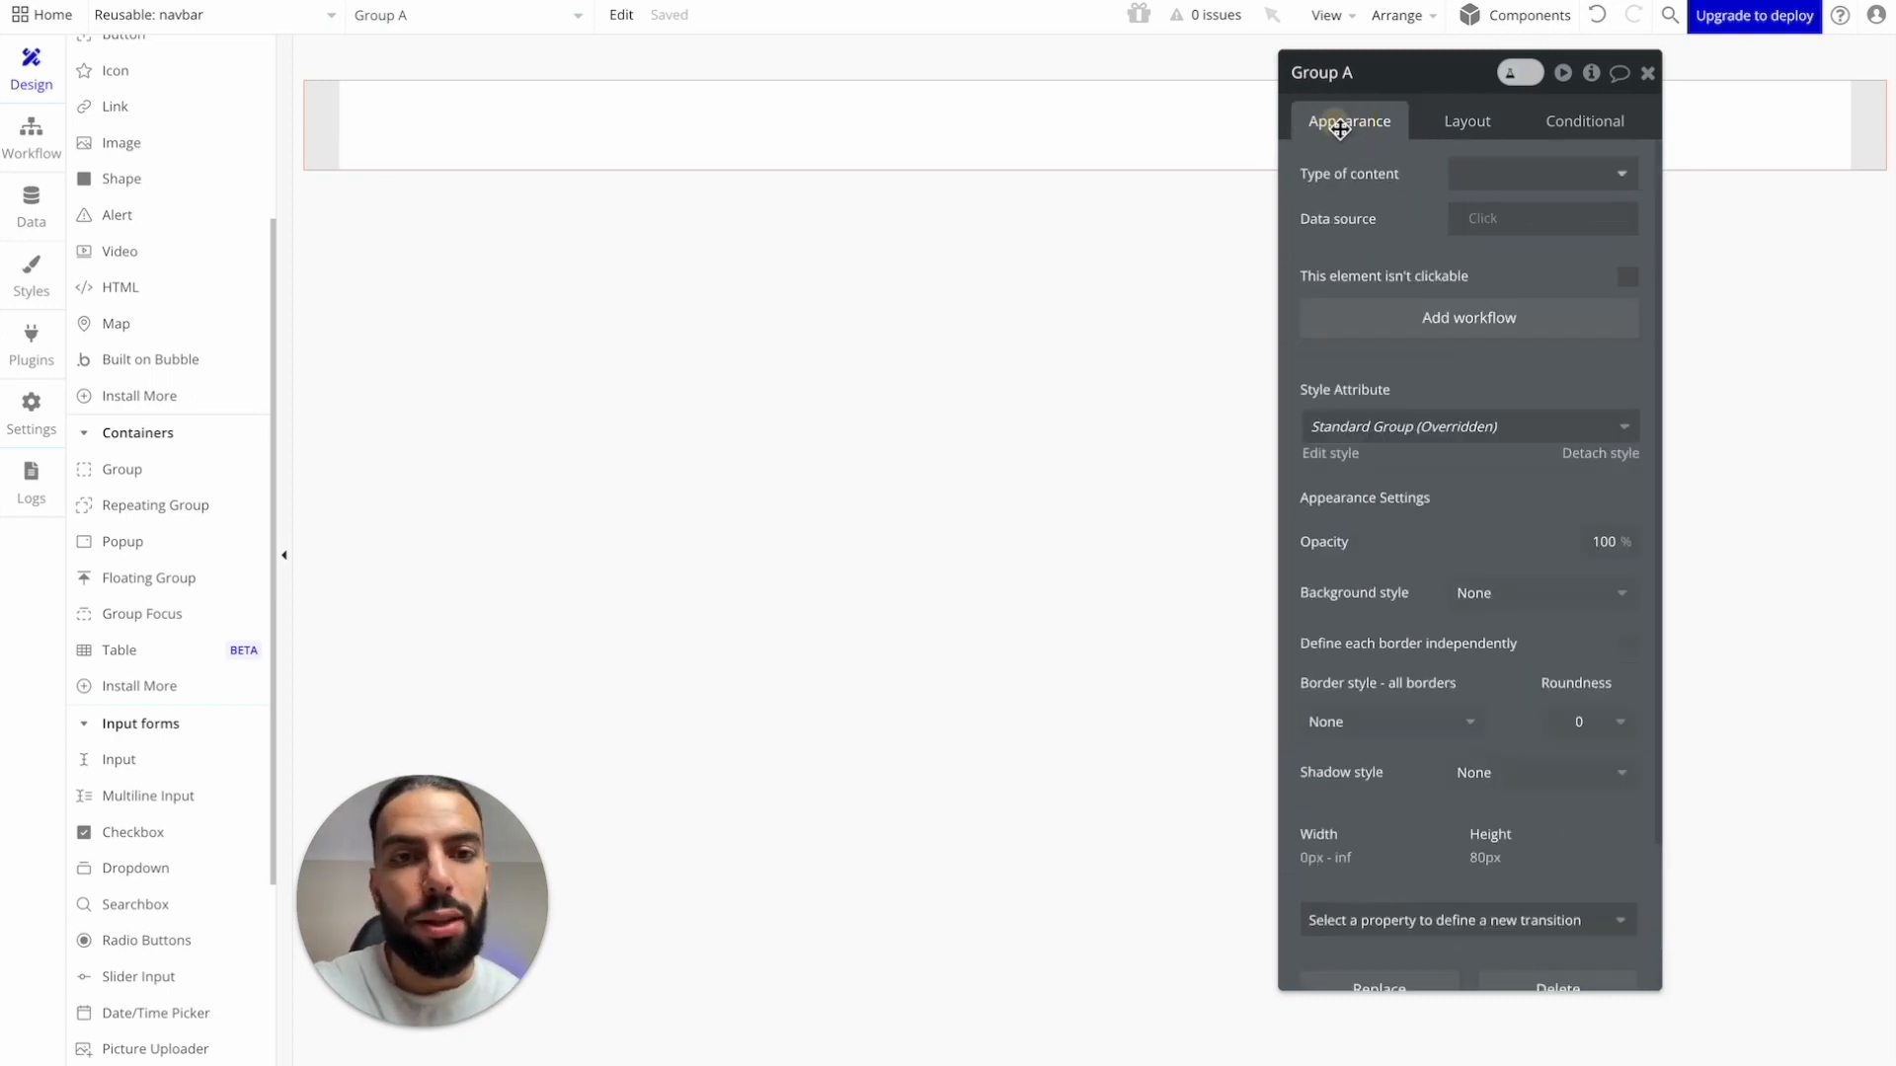
{"action": "left_click", "coordinate": [1451, 116]}
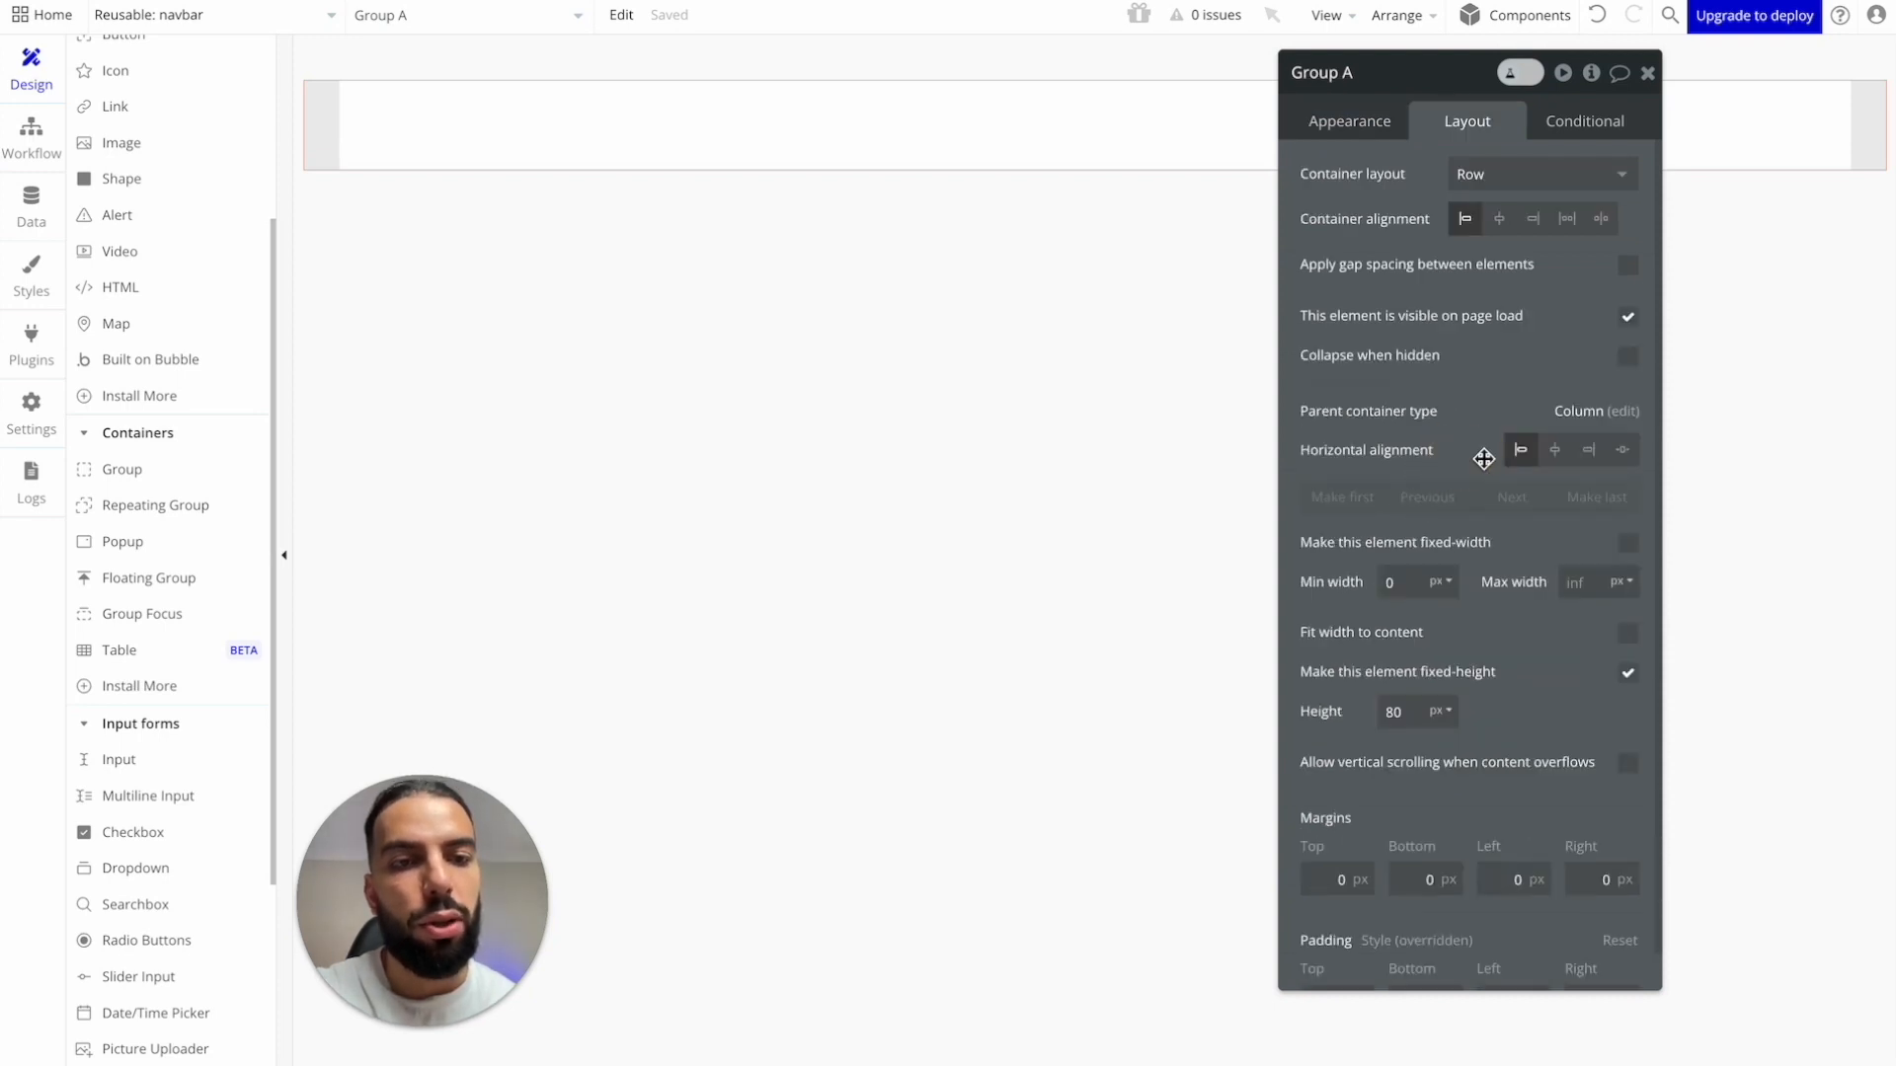
{"action": "left_click", "coordinate": [1556, 453]}
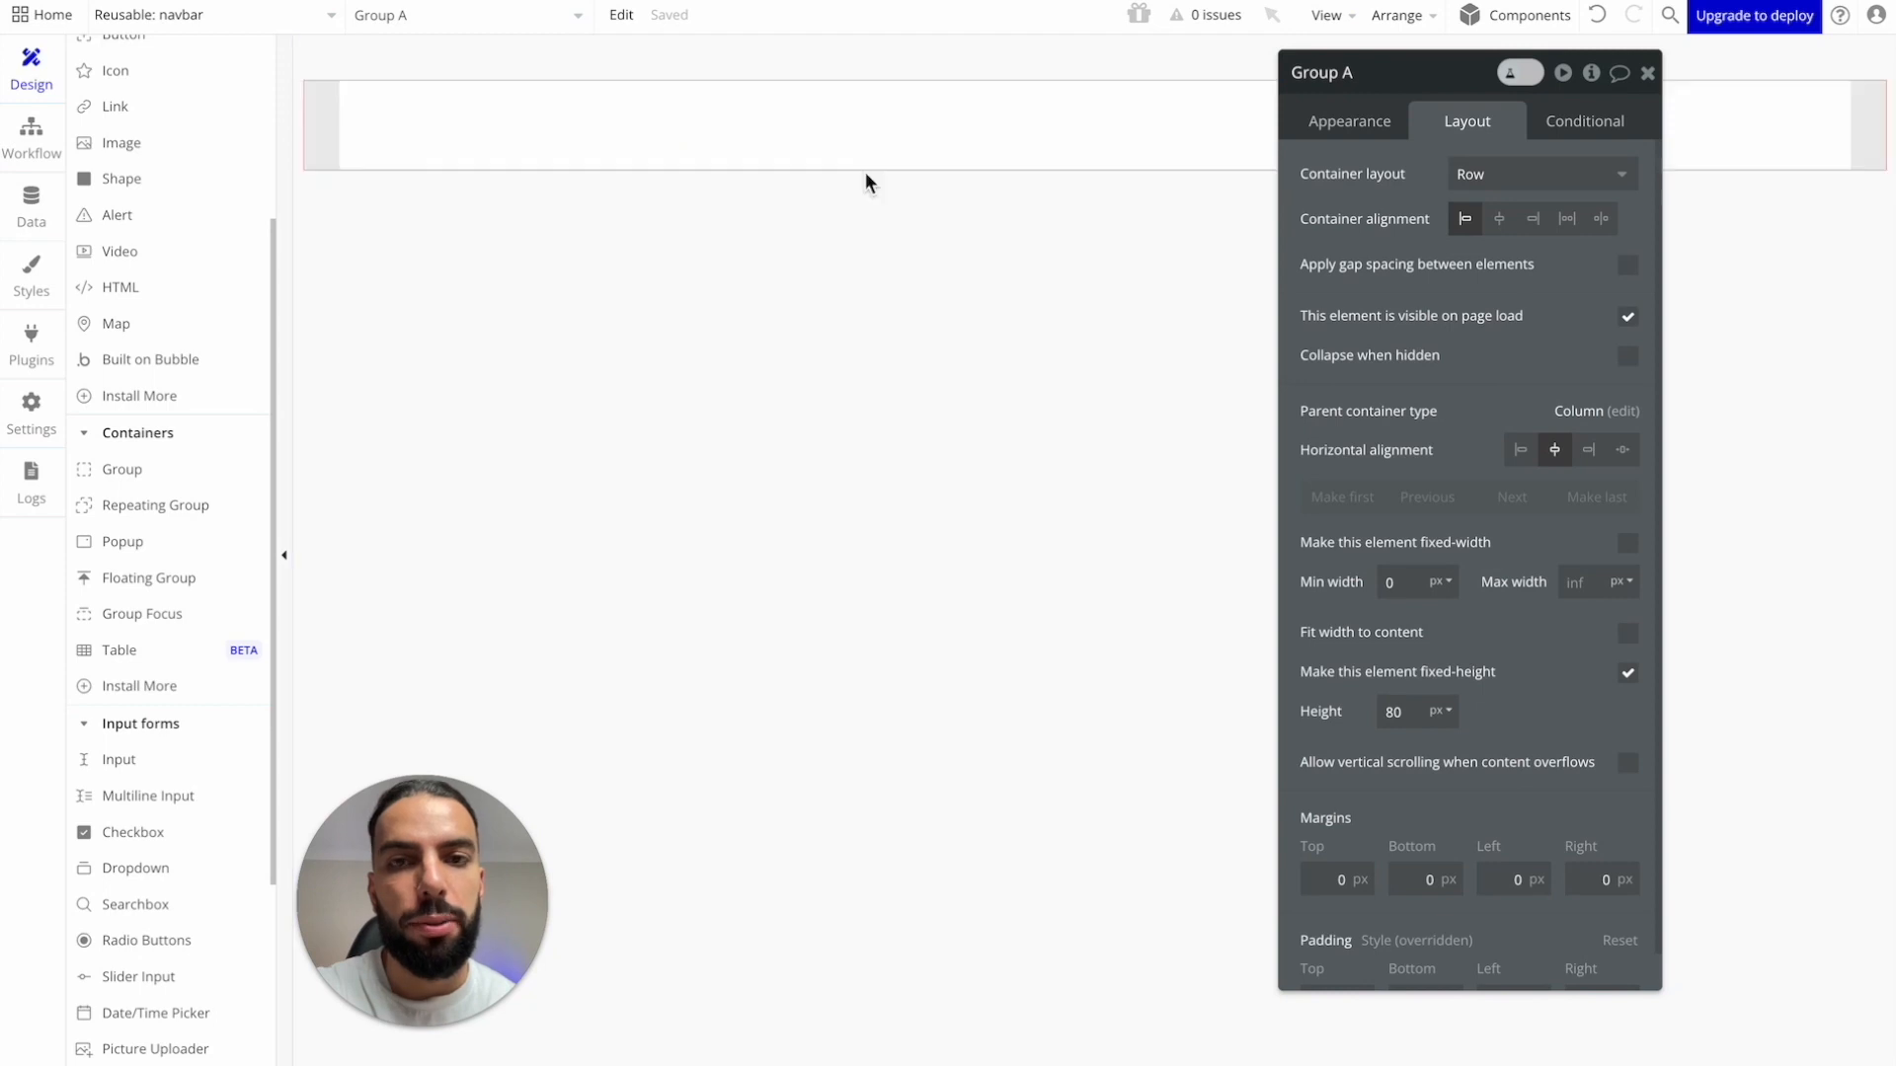
{"action": "left_click", "coordinate": [1583, 588]}
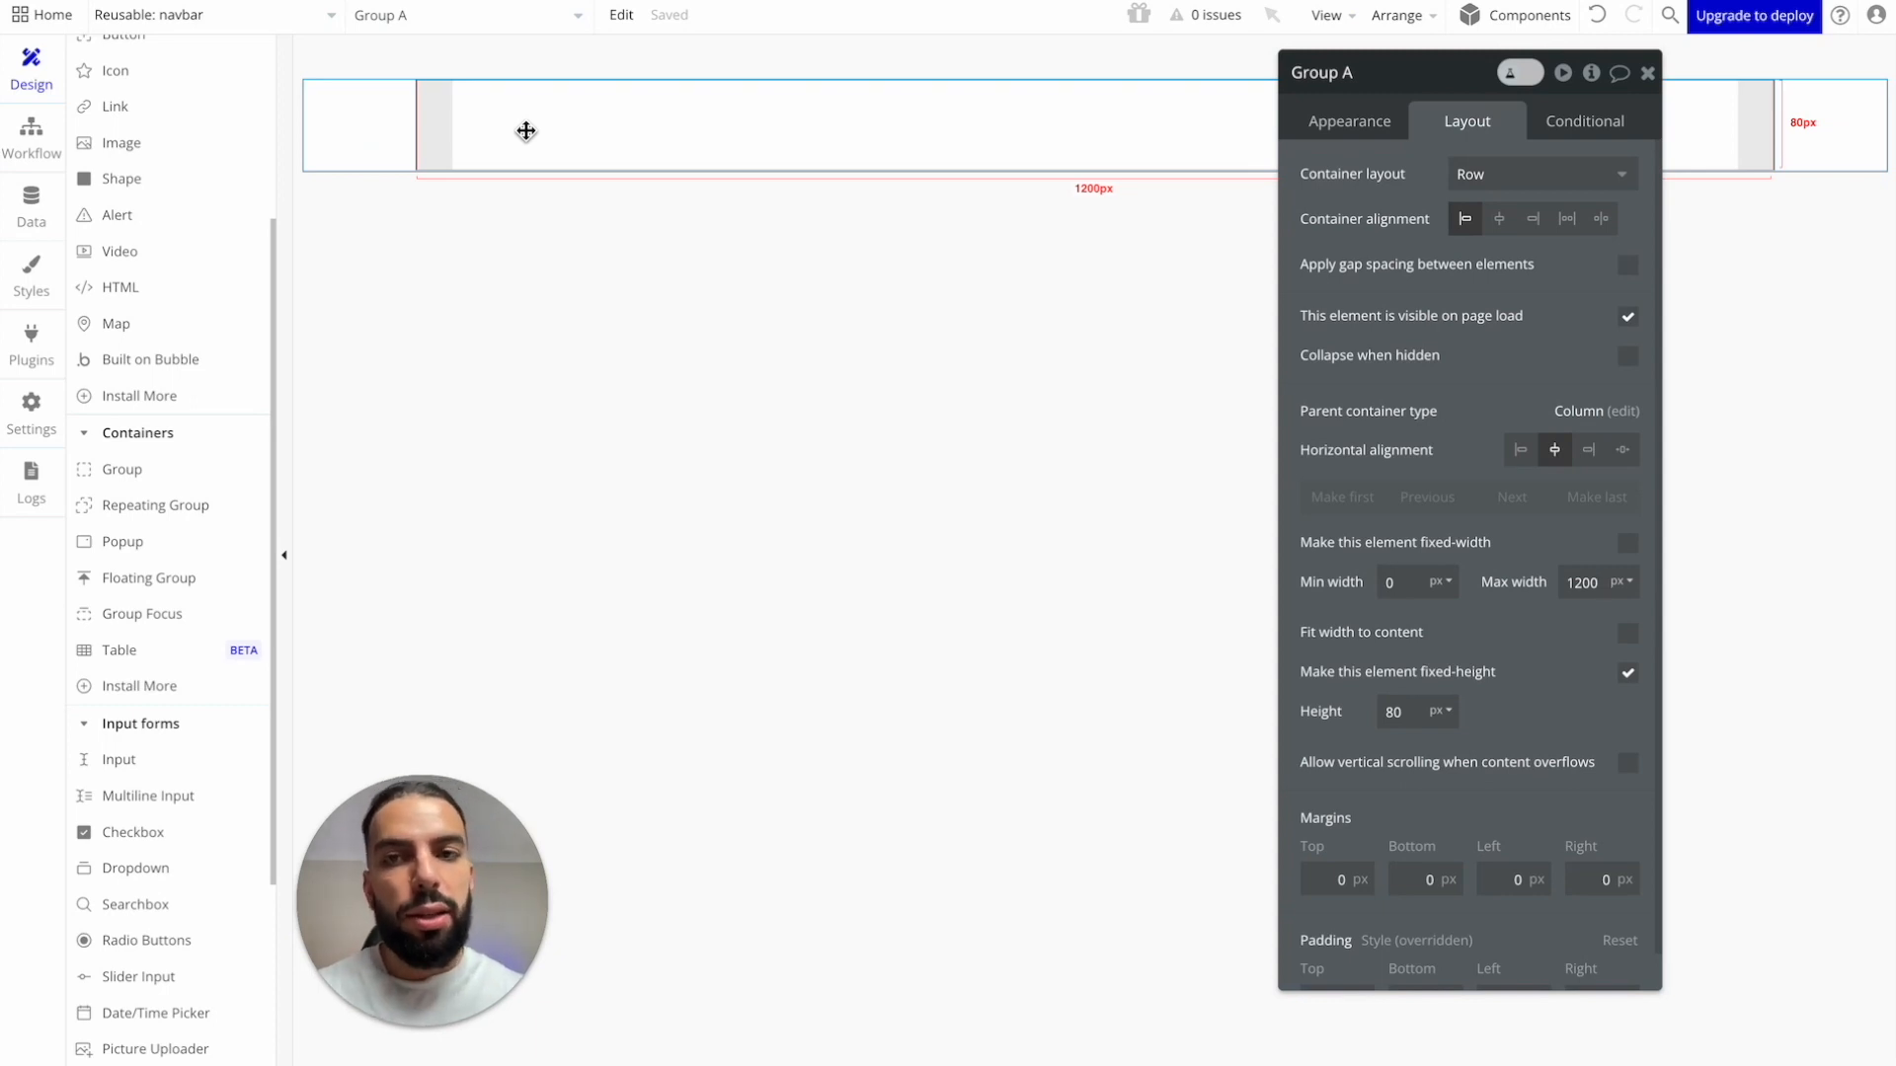
Step: Check the navbar's responsive layout at the 1200 px desktop breakpoint and at the Default width, then return to the UI Builder
{"action": "scroll", "coordinate": [250, 119], "scroll_direction": "up", "scroll_amount": 5}
{"action": "left_click", "coordinate": [233, 65]}
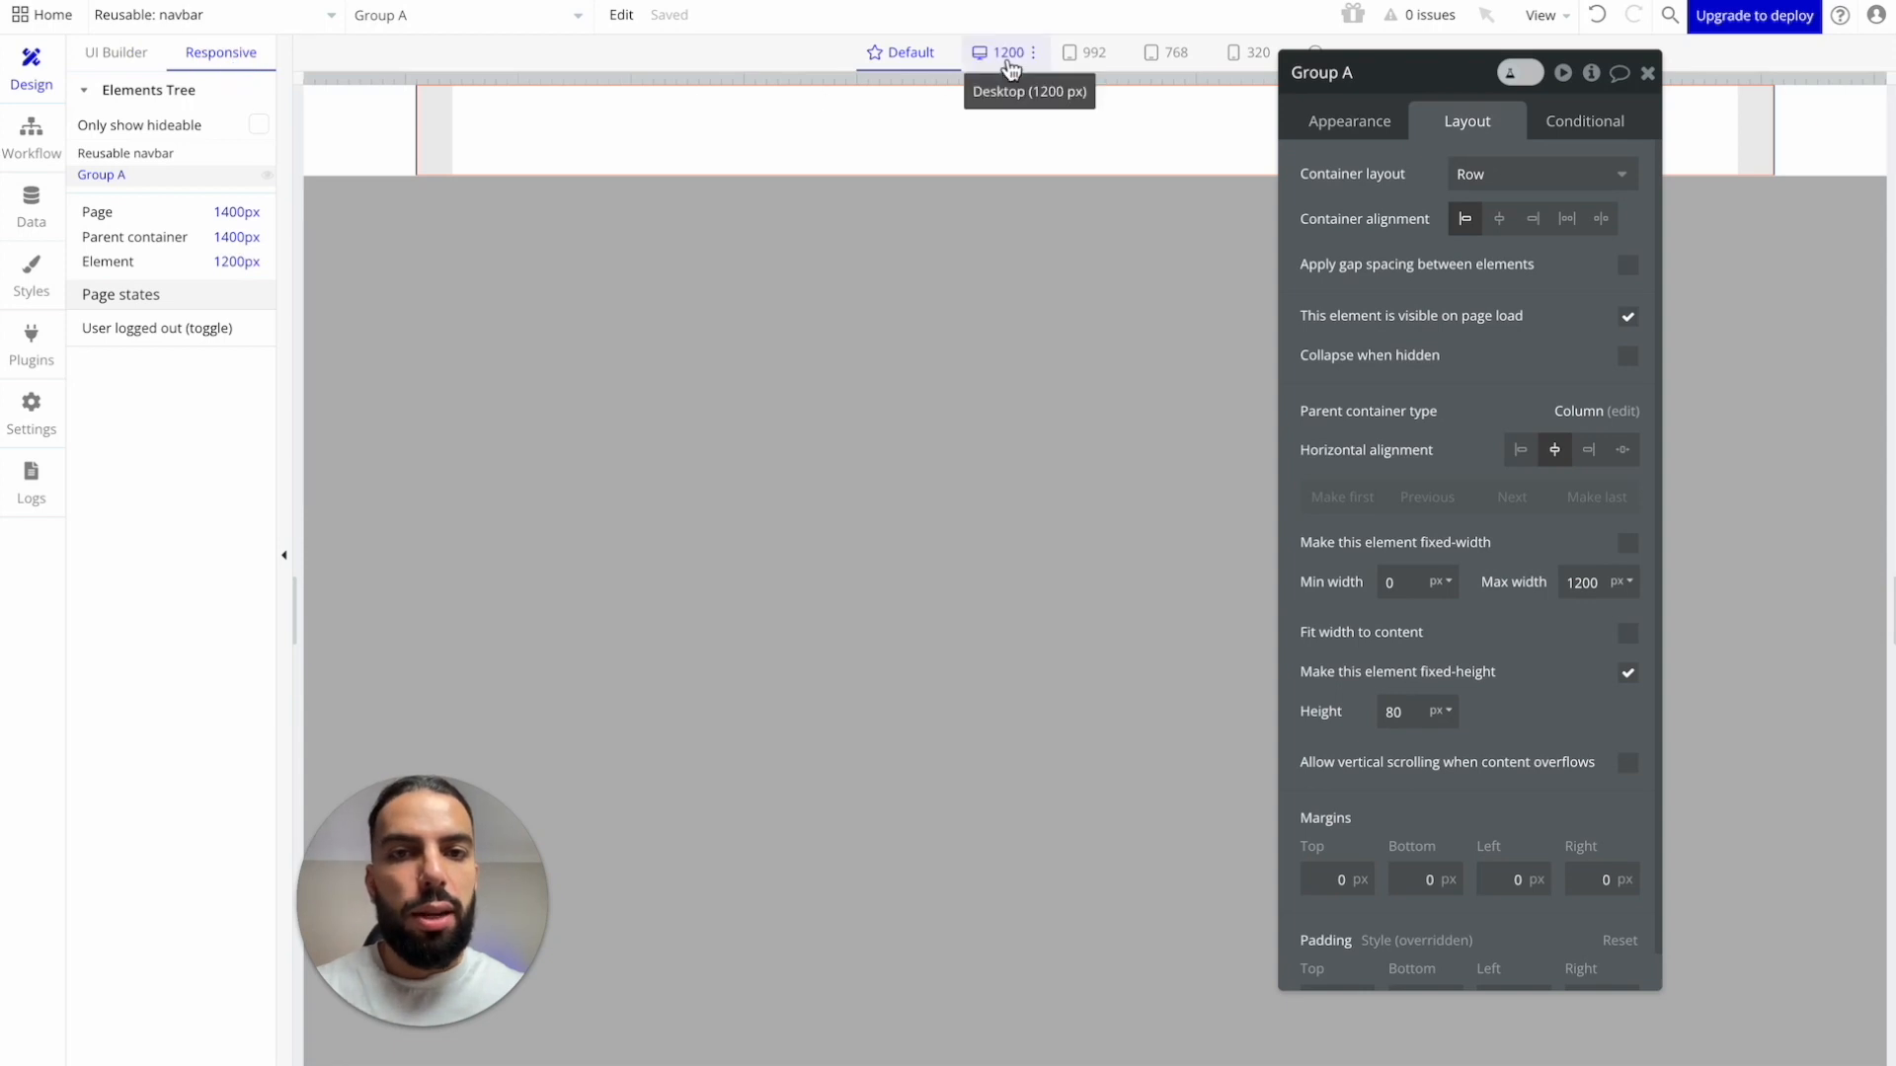
{"action": "left_click", "coordinate": [1008, 65]}
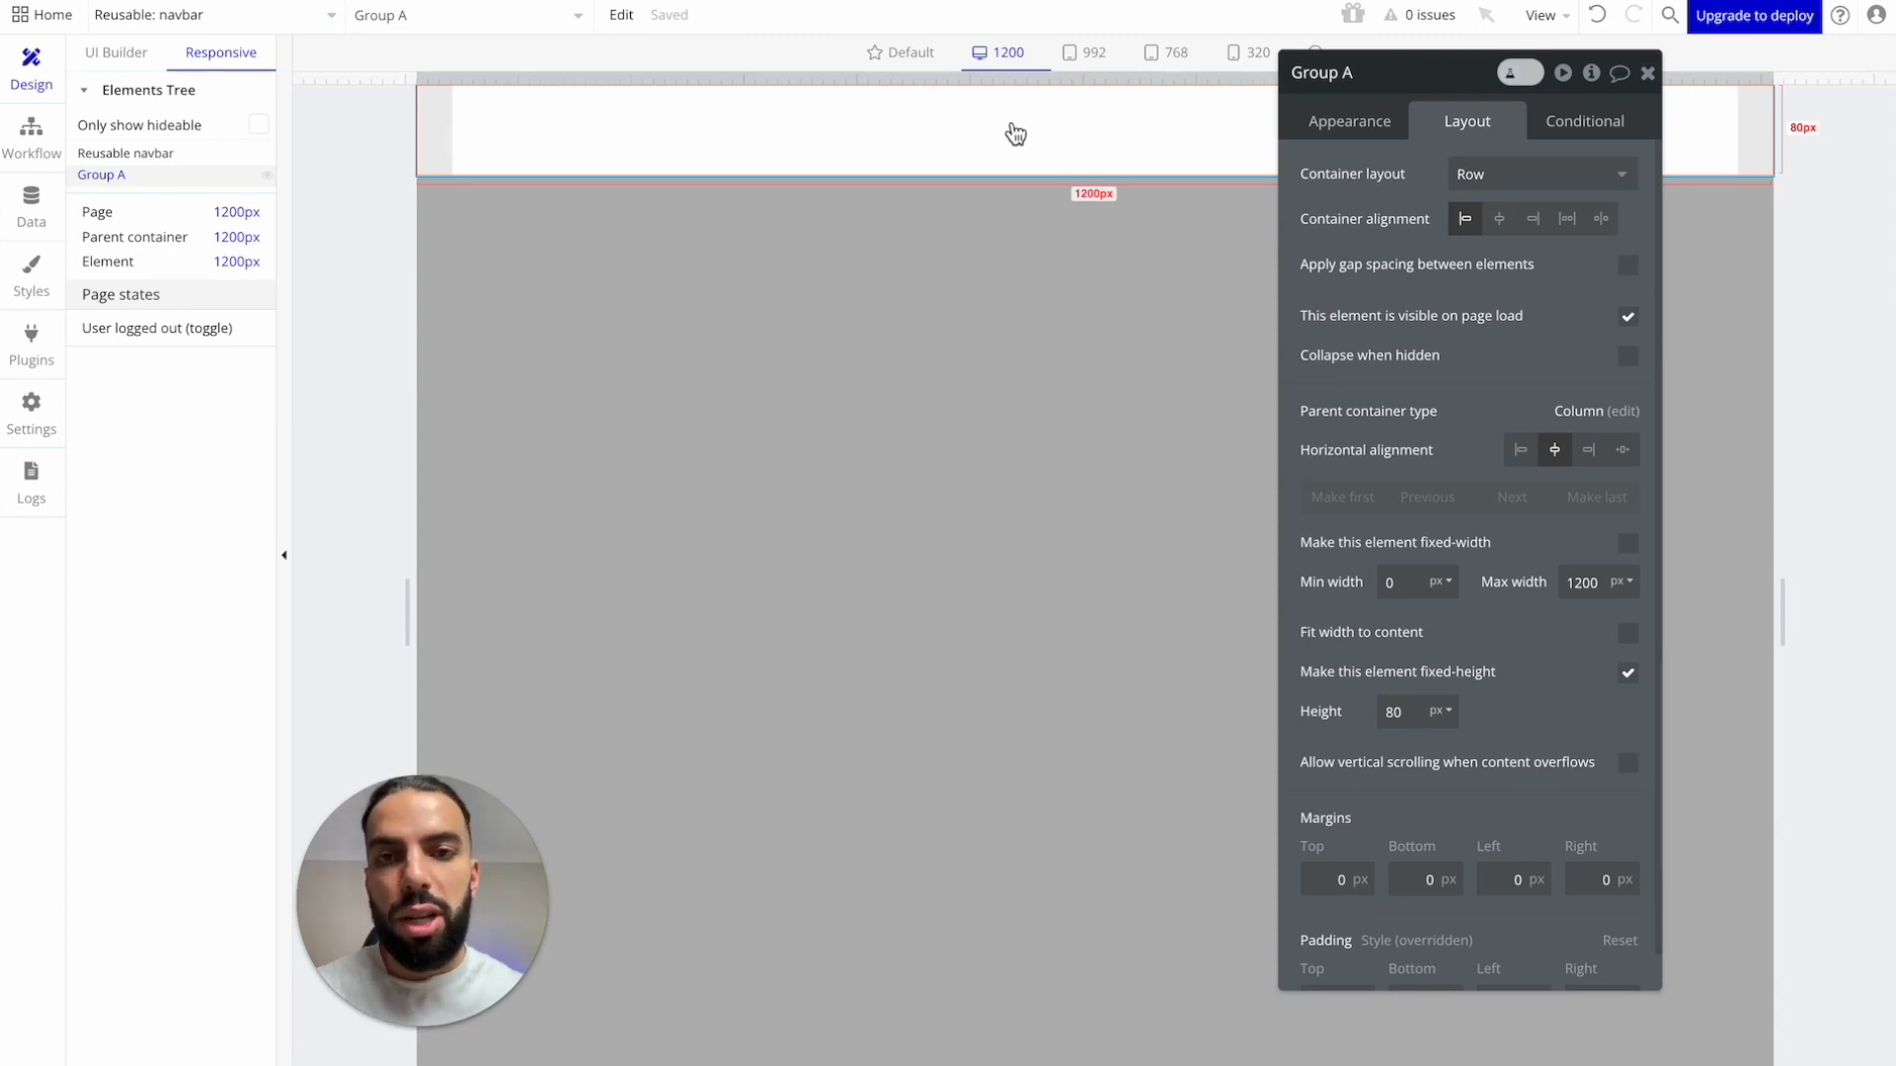
{"action": "left_click", "coordinate": [878, 51]}
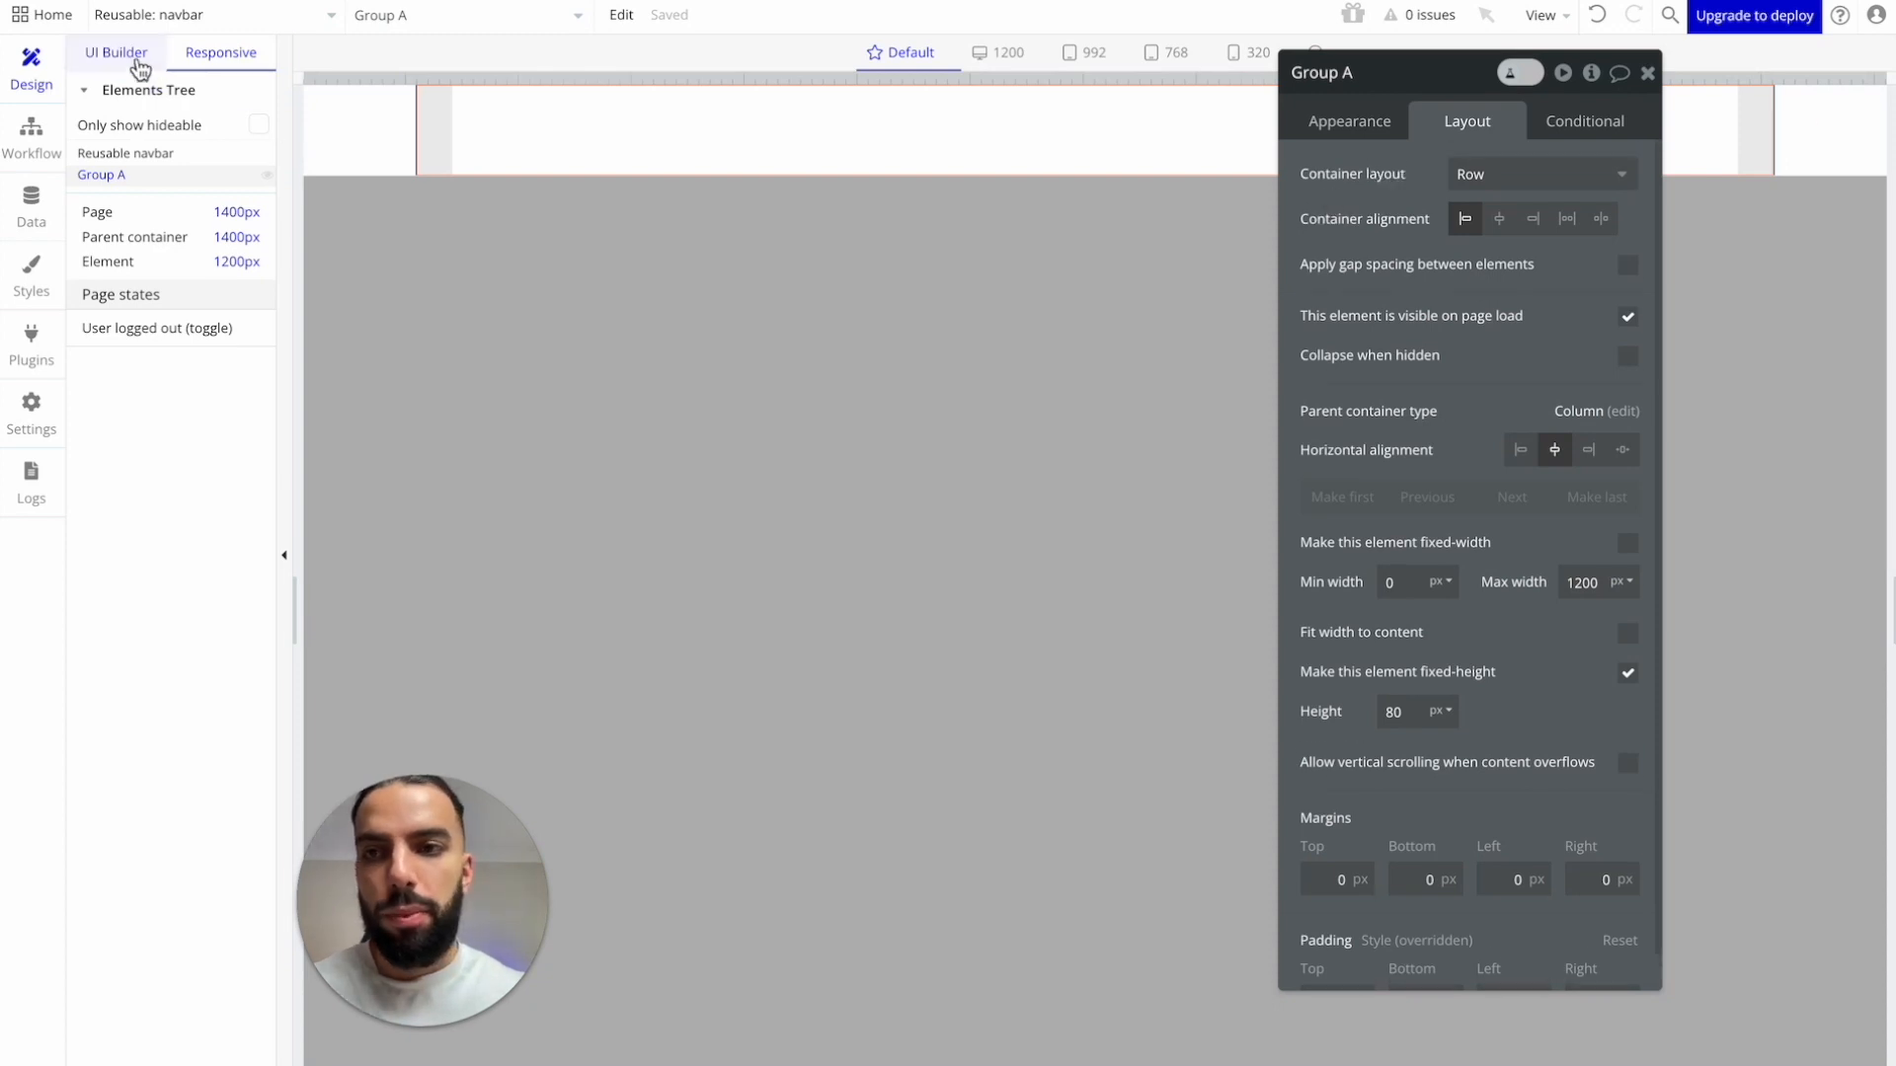
{"action": "left_click", "coordinate": [138, 61]}
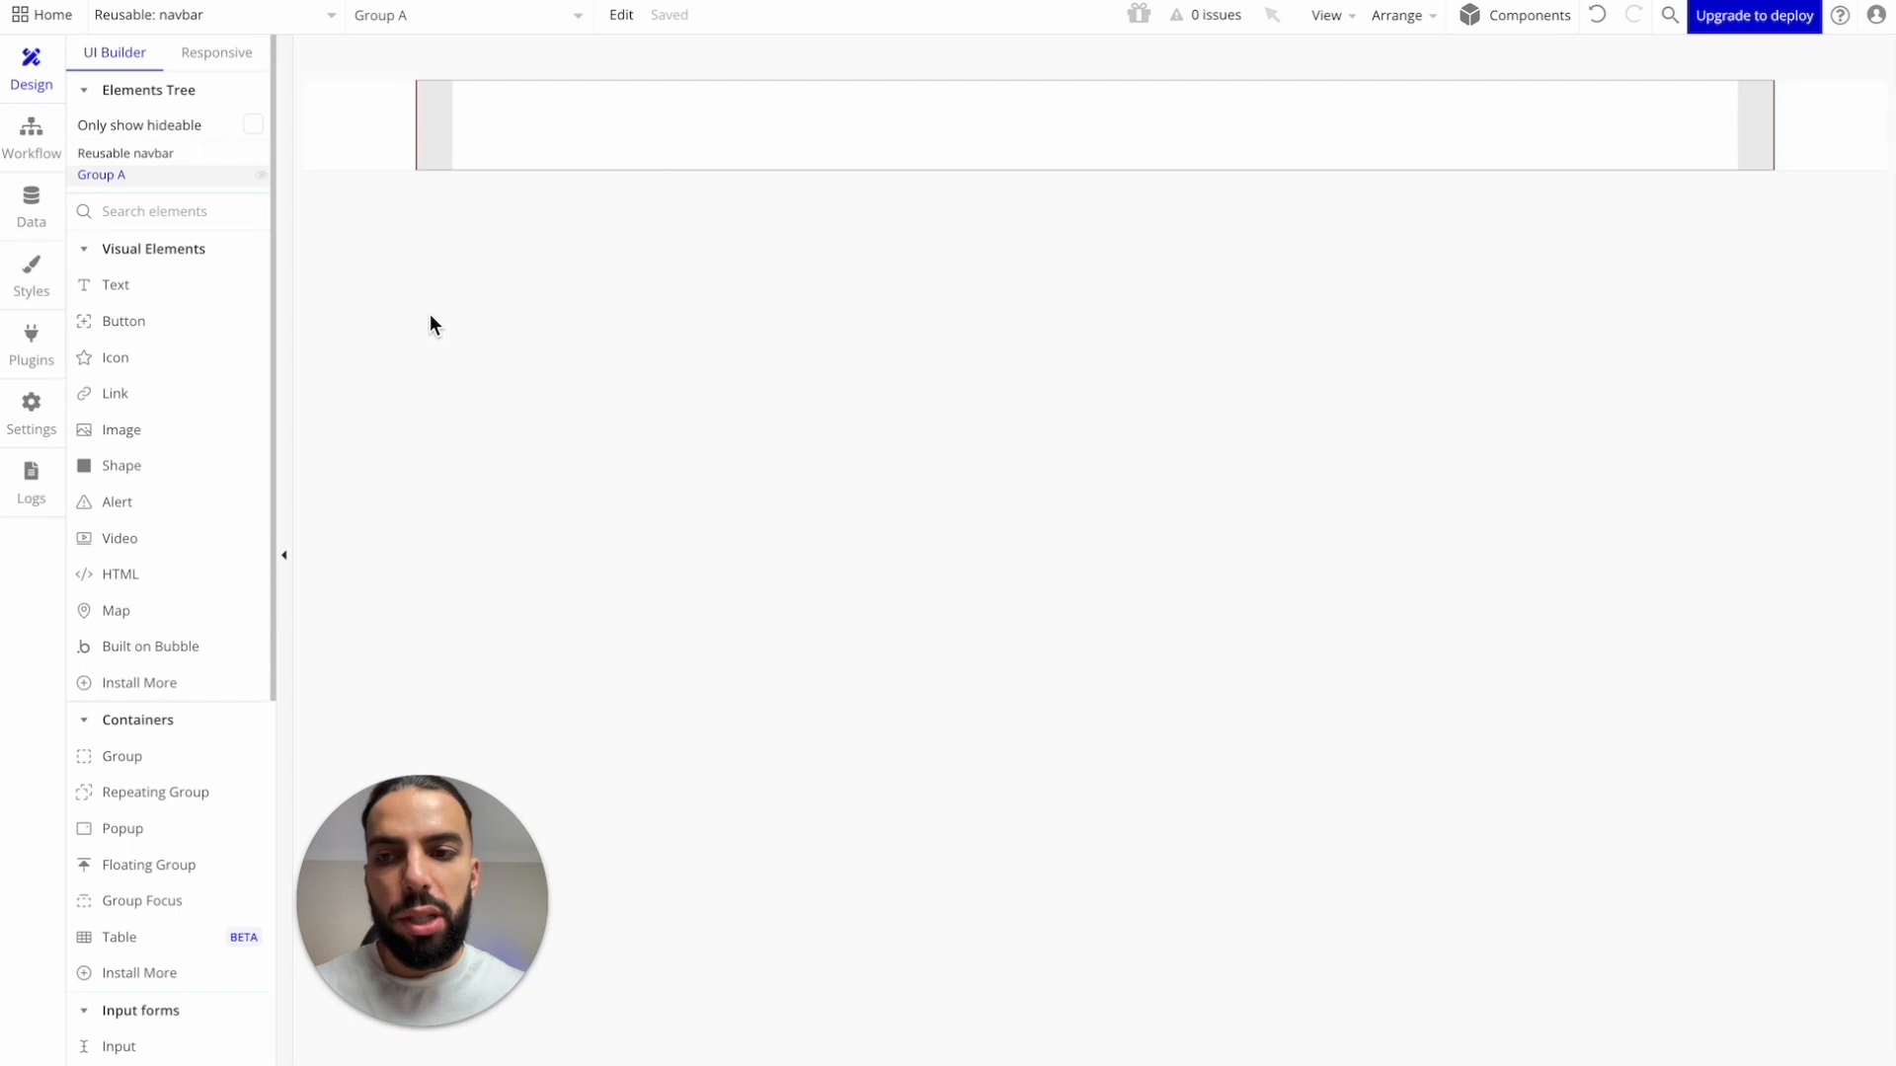
Step: Place an Image element in the navbar and upload No Code Creators (1).png from Downloads as its static image
{"action": "left_click", "coordinate": [154, 436]}
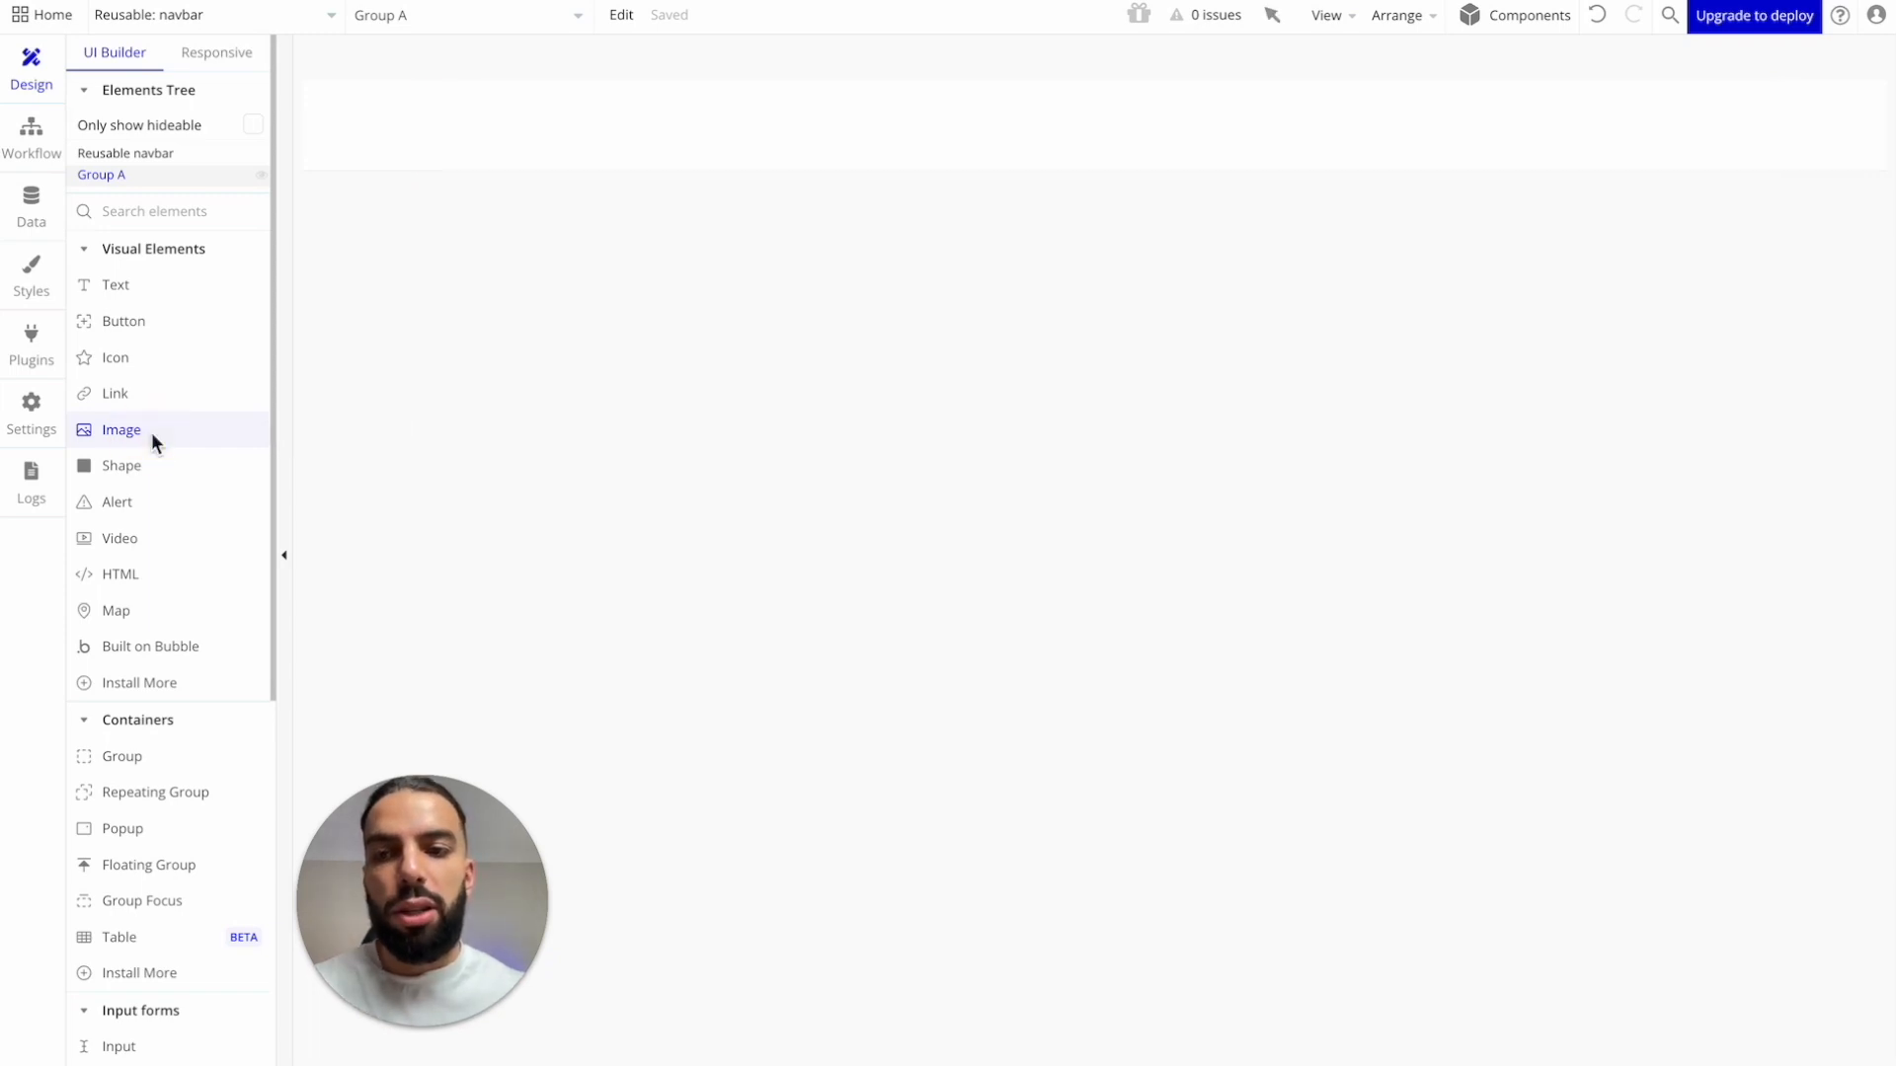
{"action": "left_click", "coordinate": [362, 108]}
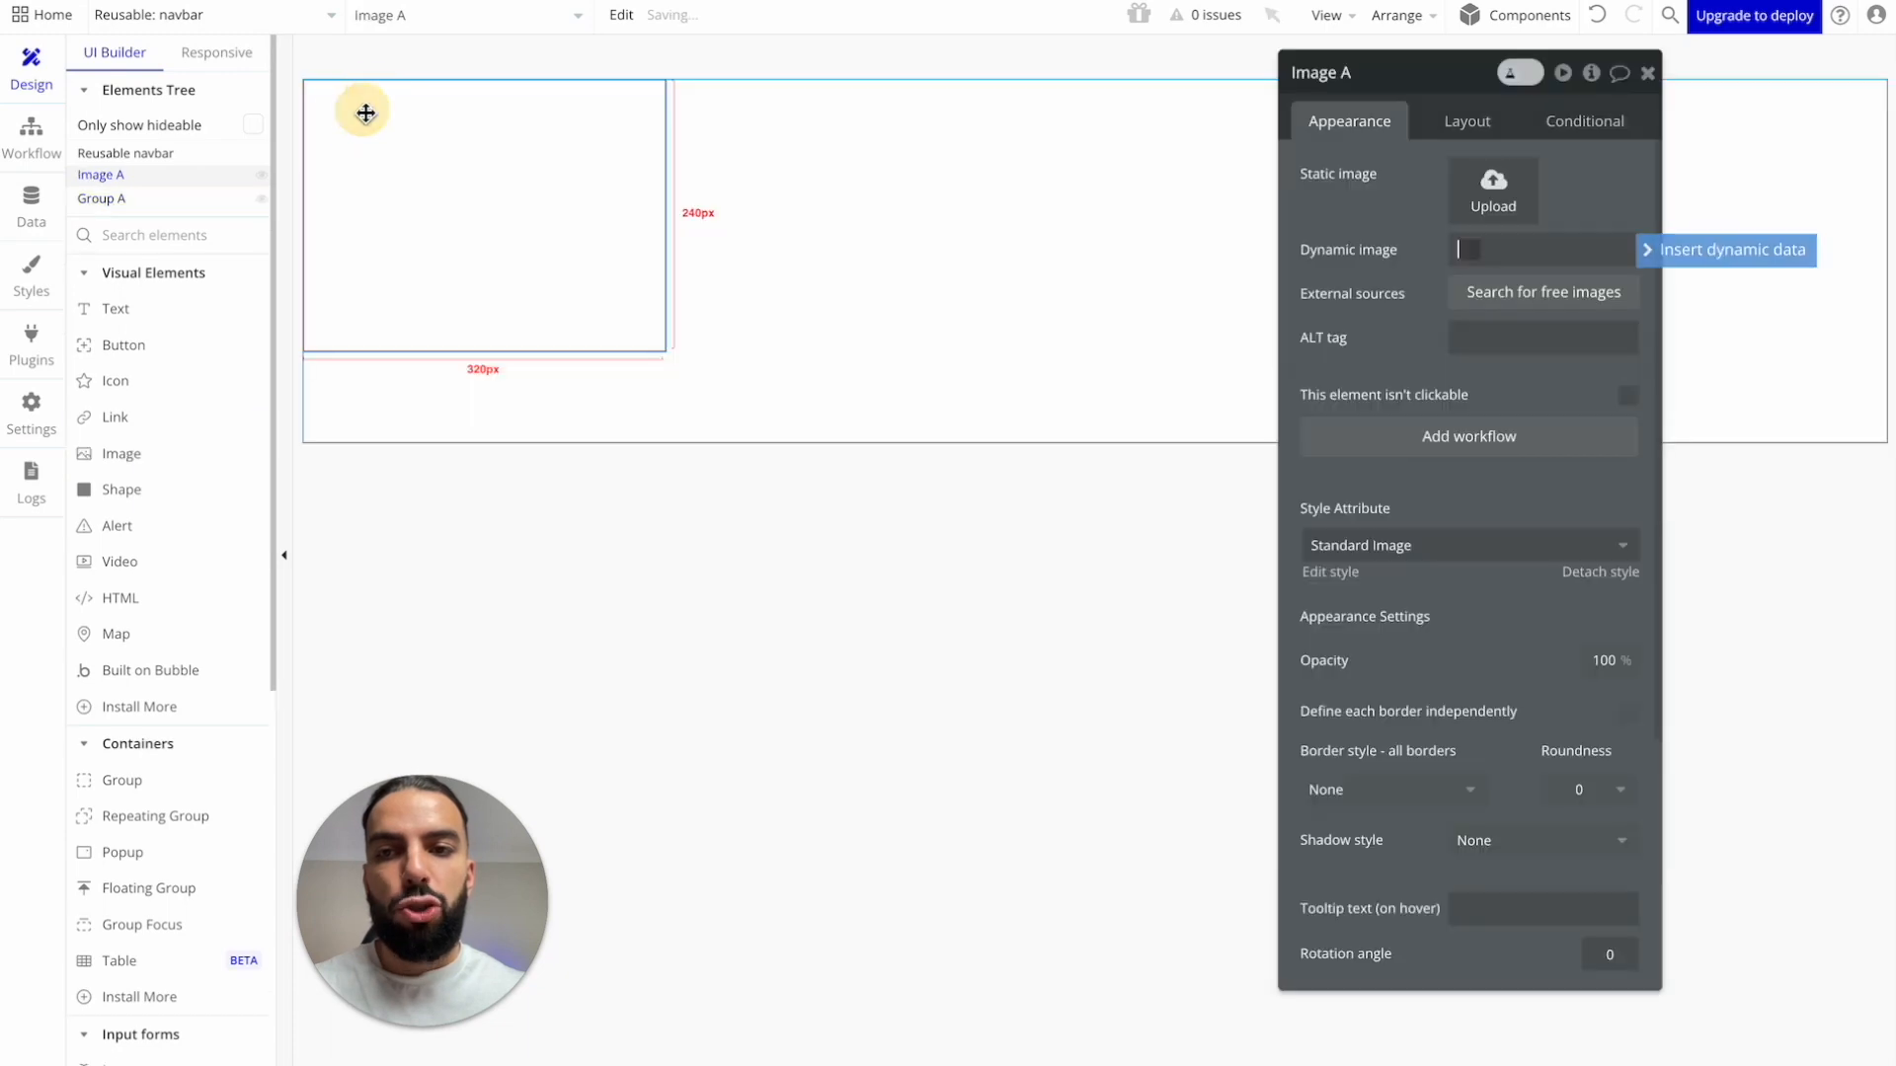
{"action": "left_click", "coordinate": [1494, 190]}
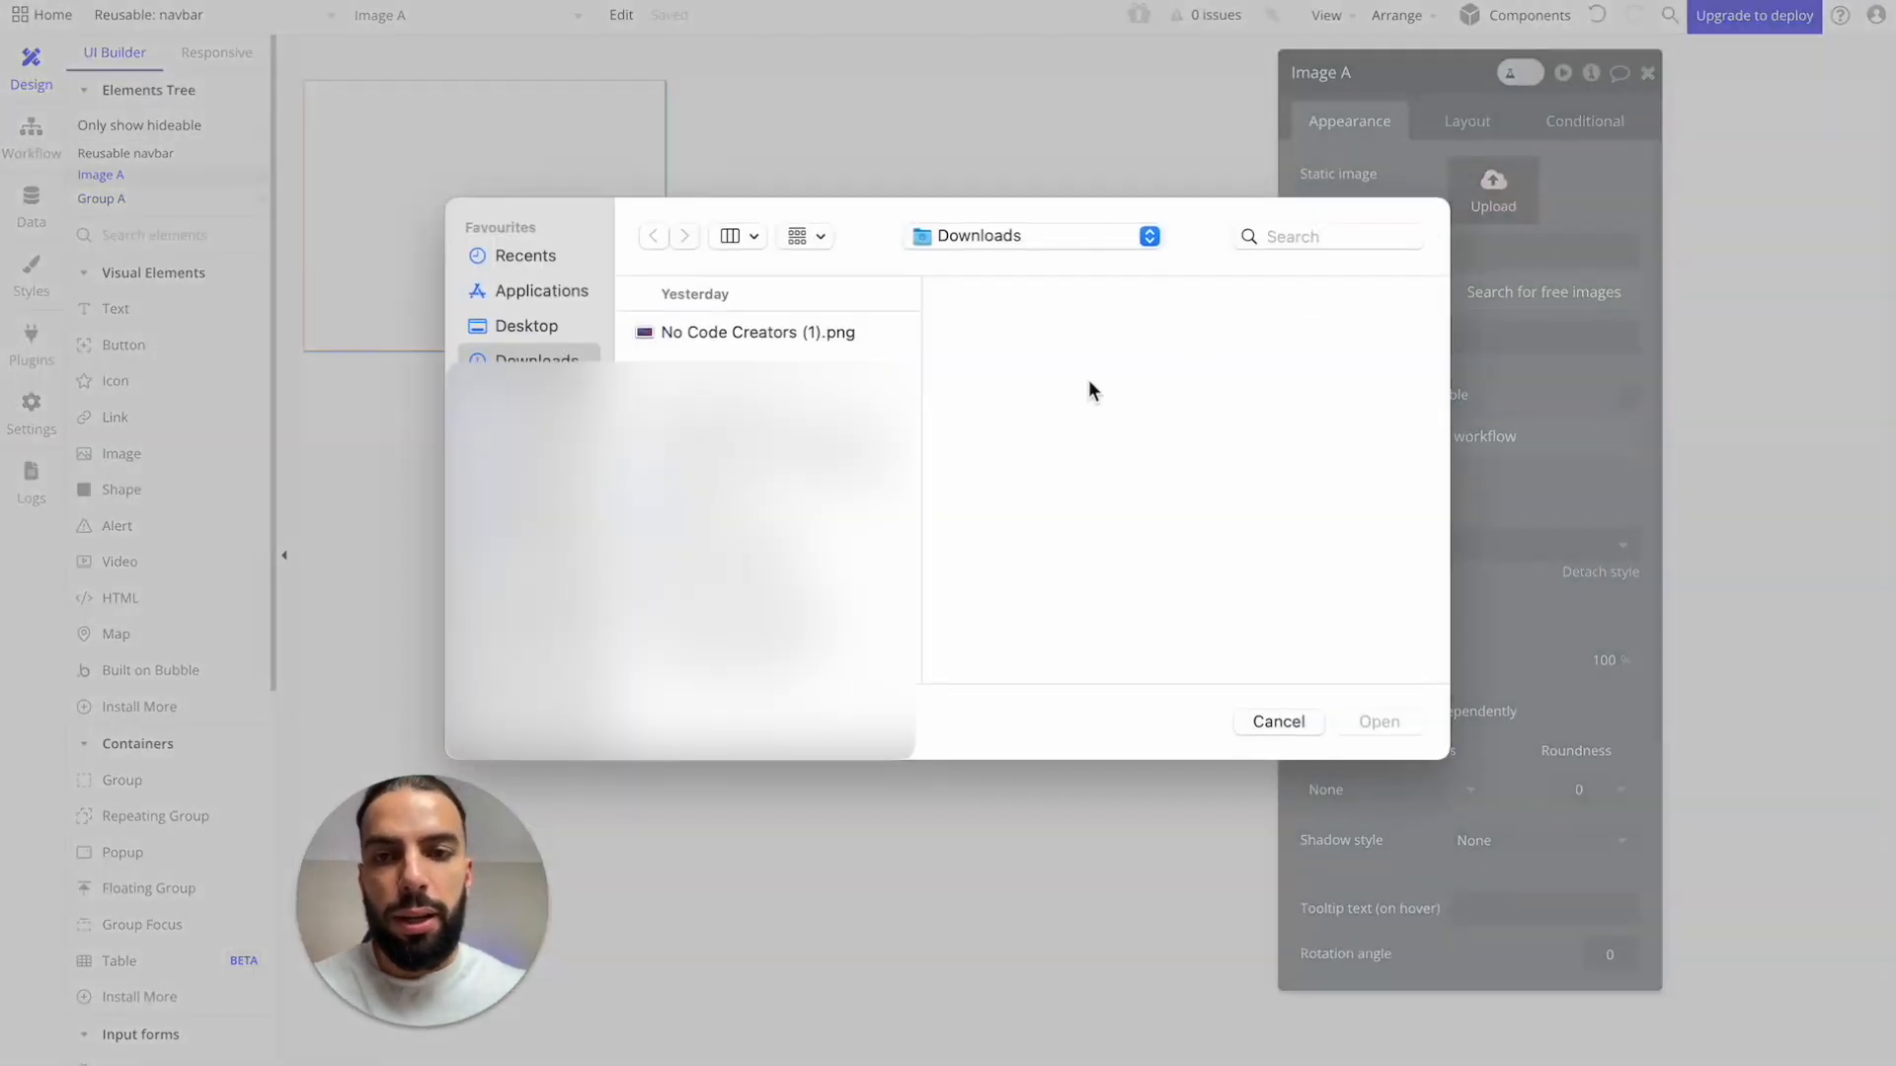
{"action": "left_click", "coordinate": [715, 331]}
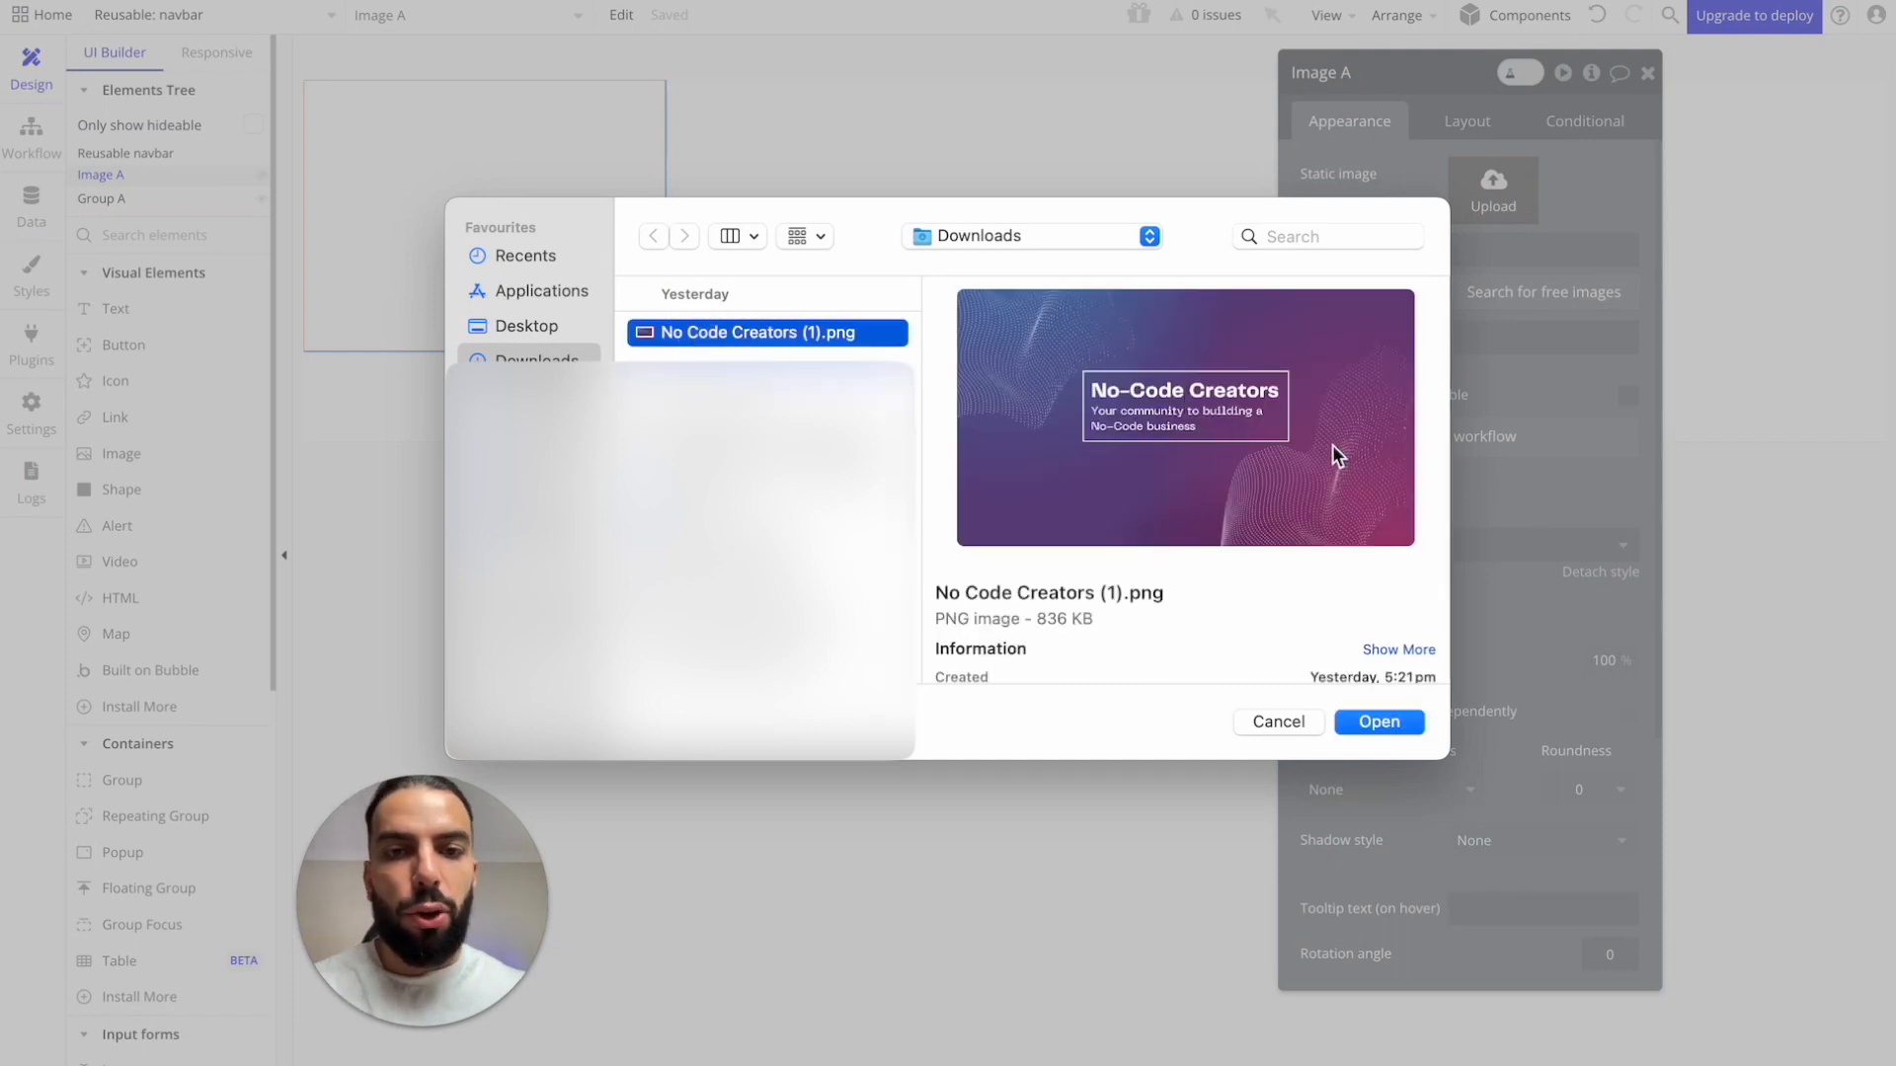
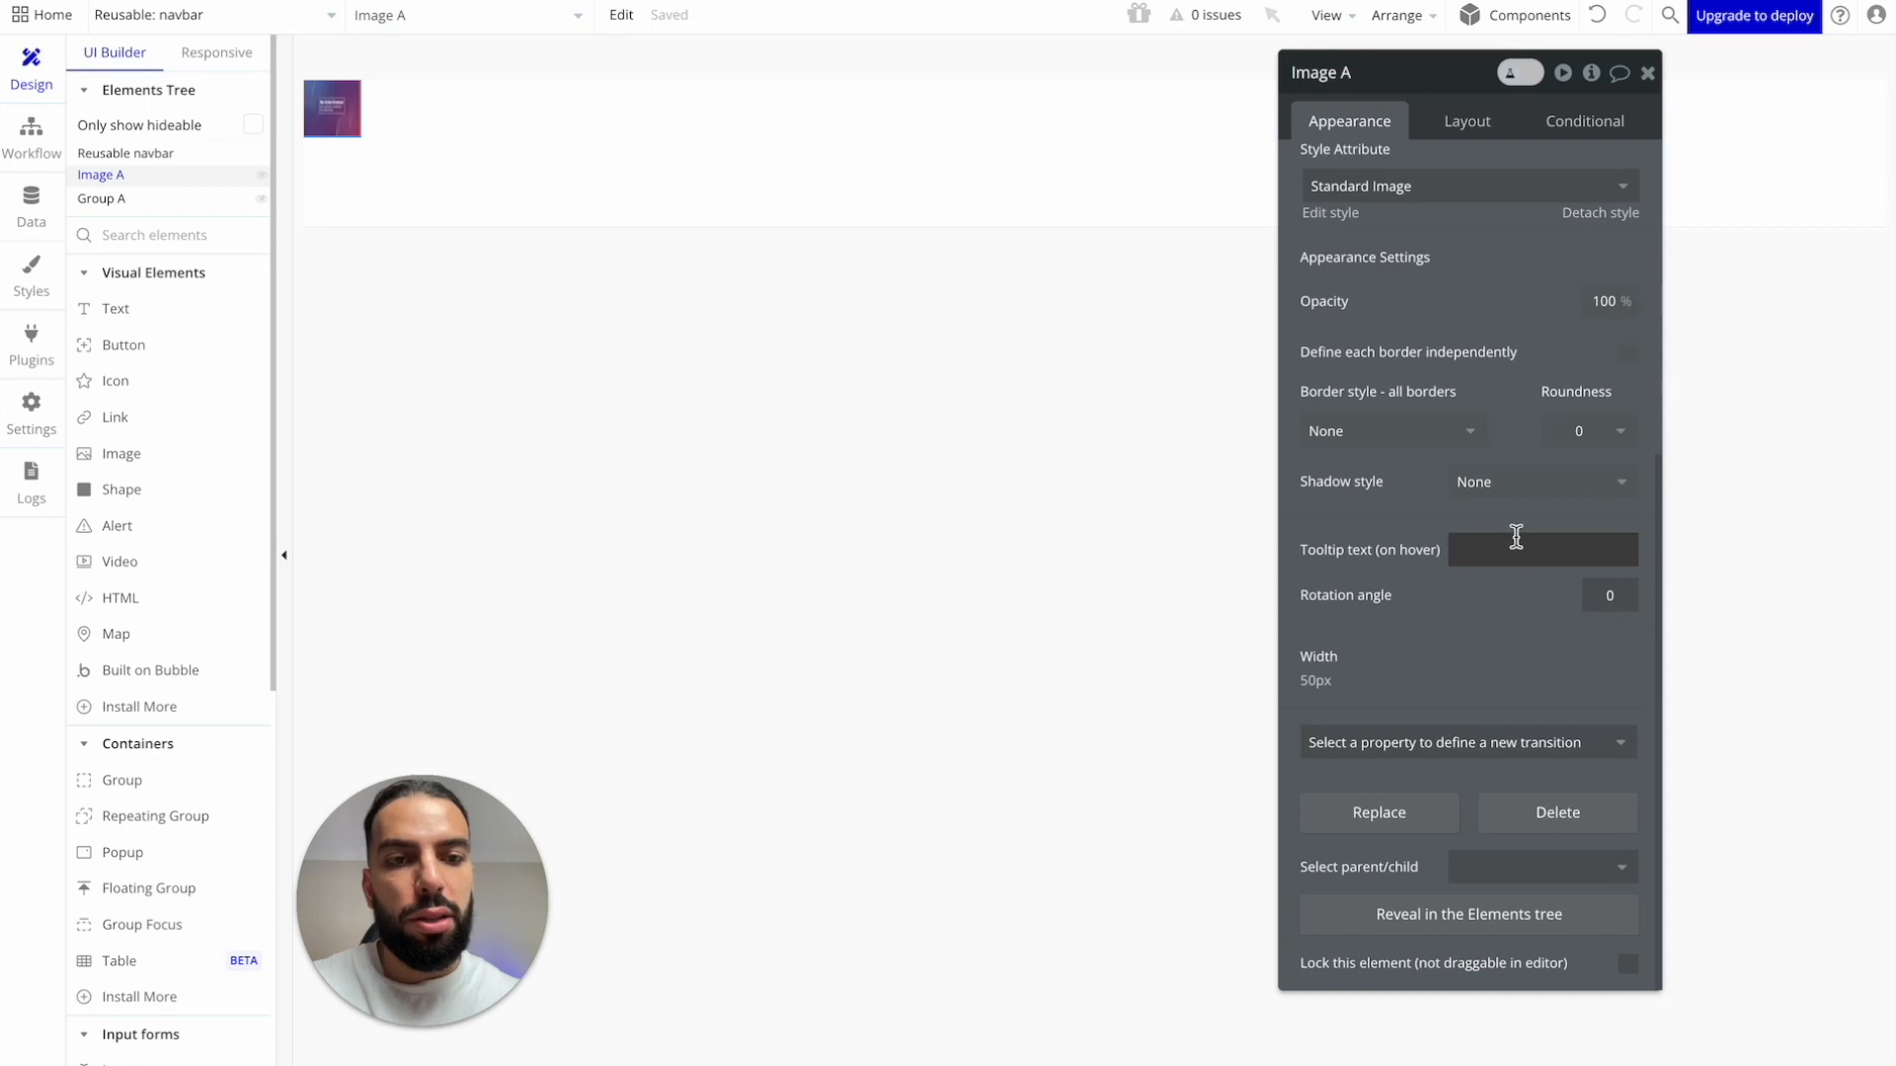
Step: Set the logo image's roundness to 100 to make it circular
{"action": "left_click", "coordinate": [1579, 436]}
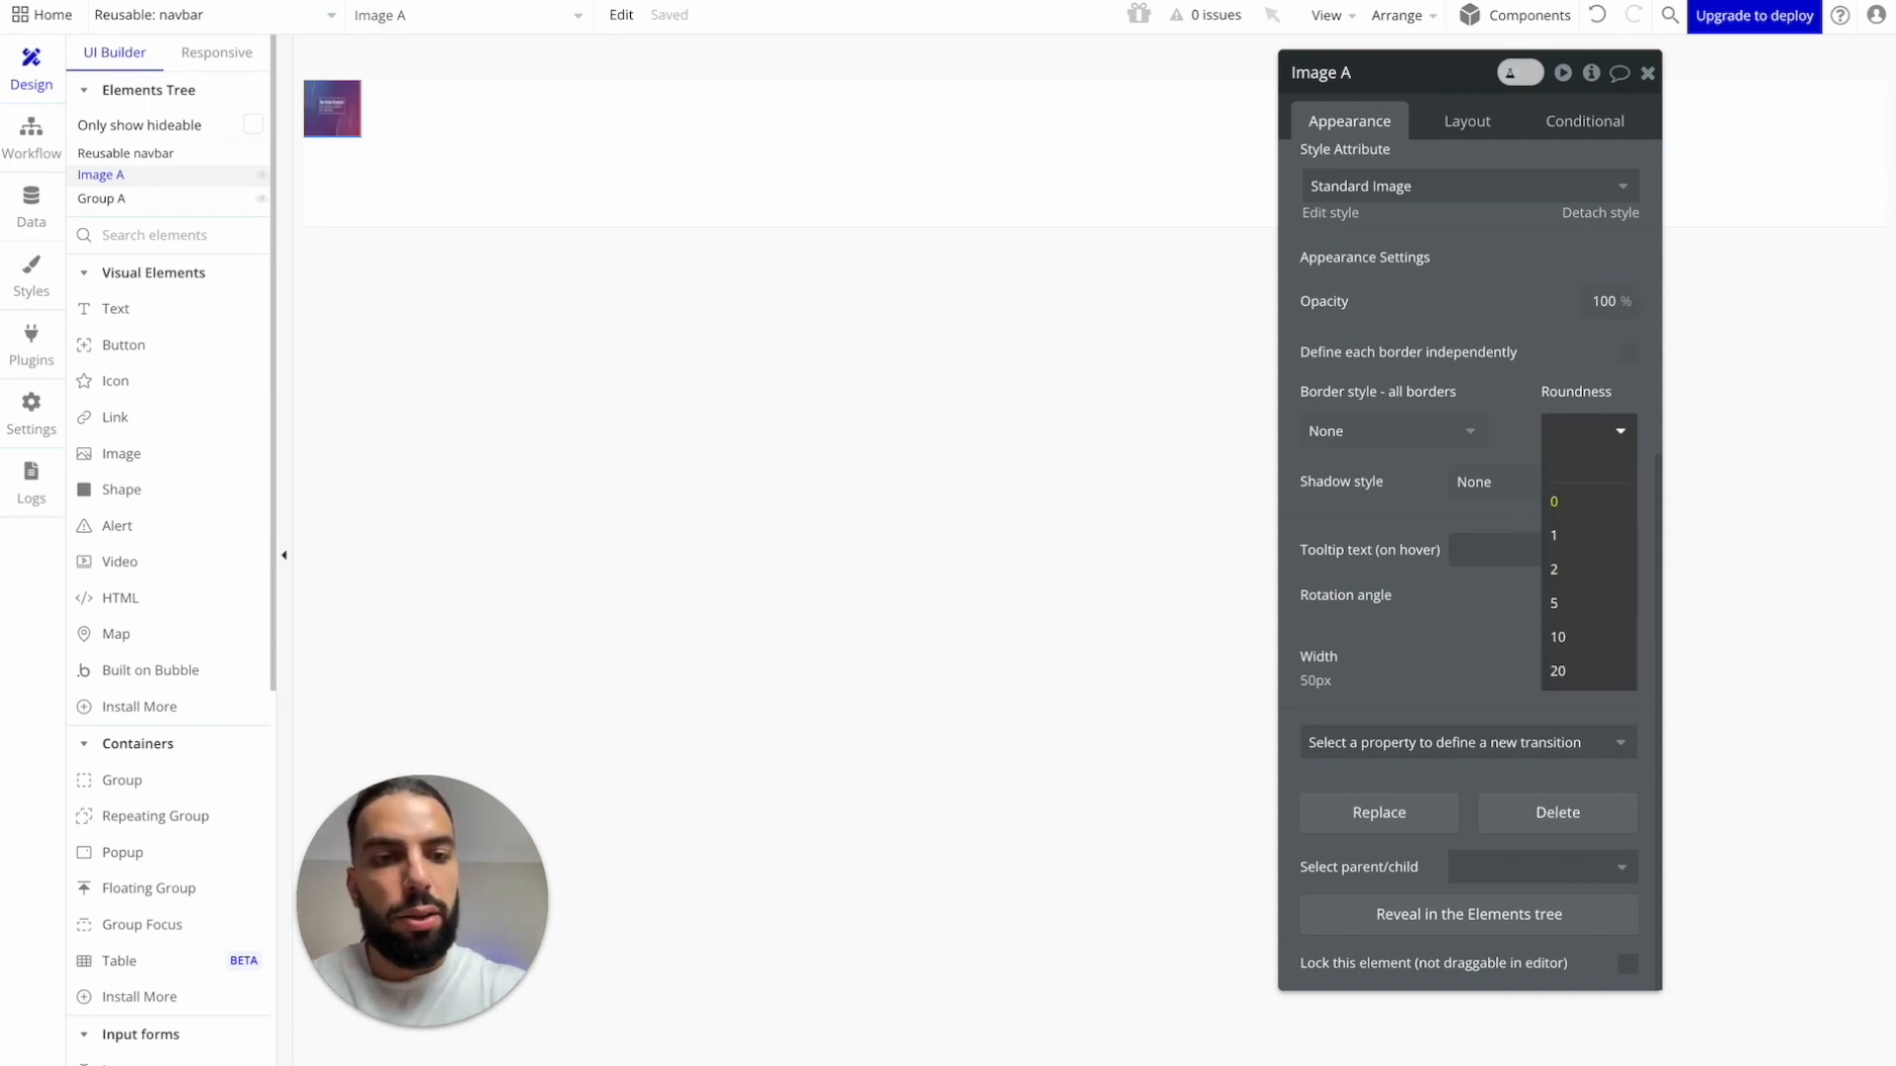
{"action": "key", "text": "Return"}
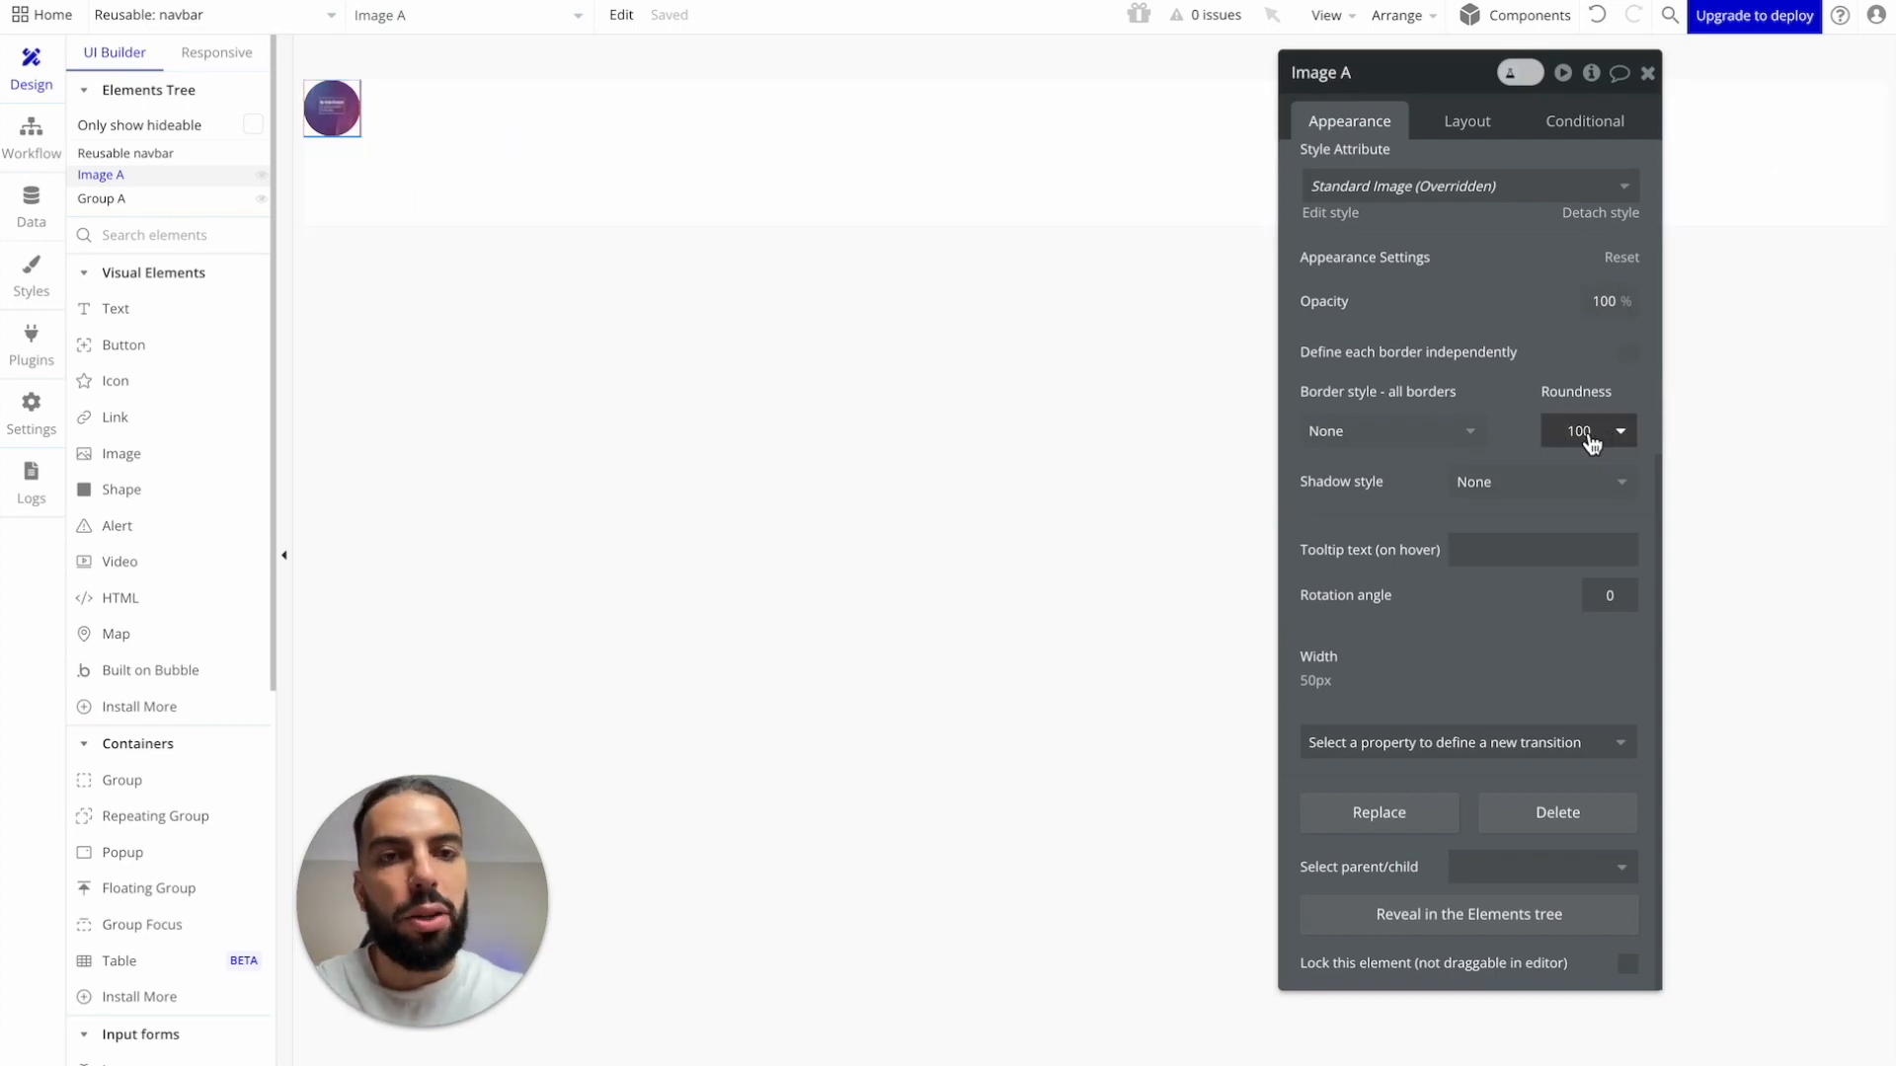
{"action": "scroll", "coordinate": [1546, 451], "scroll_direction": "up", "scroll_amount": 5}
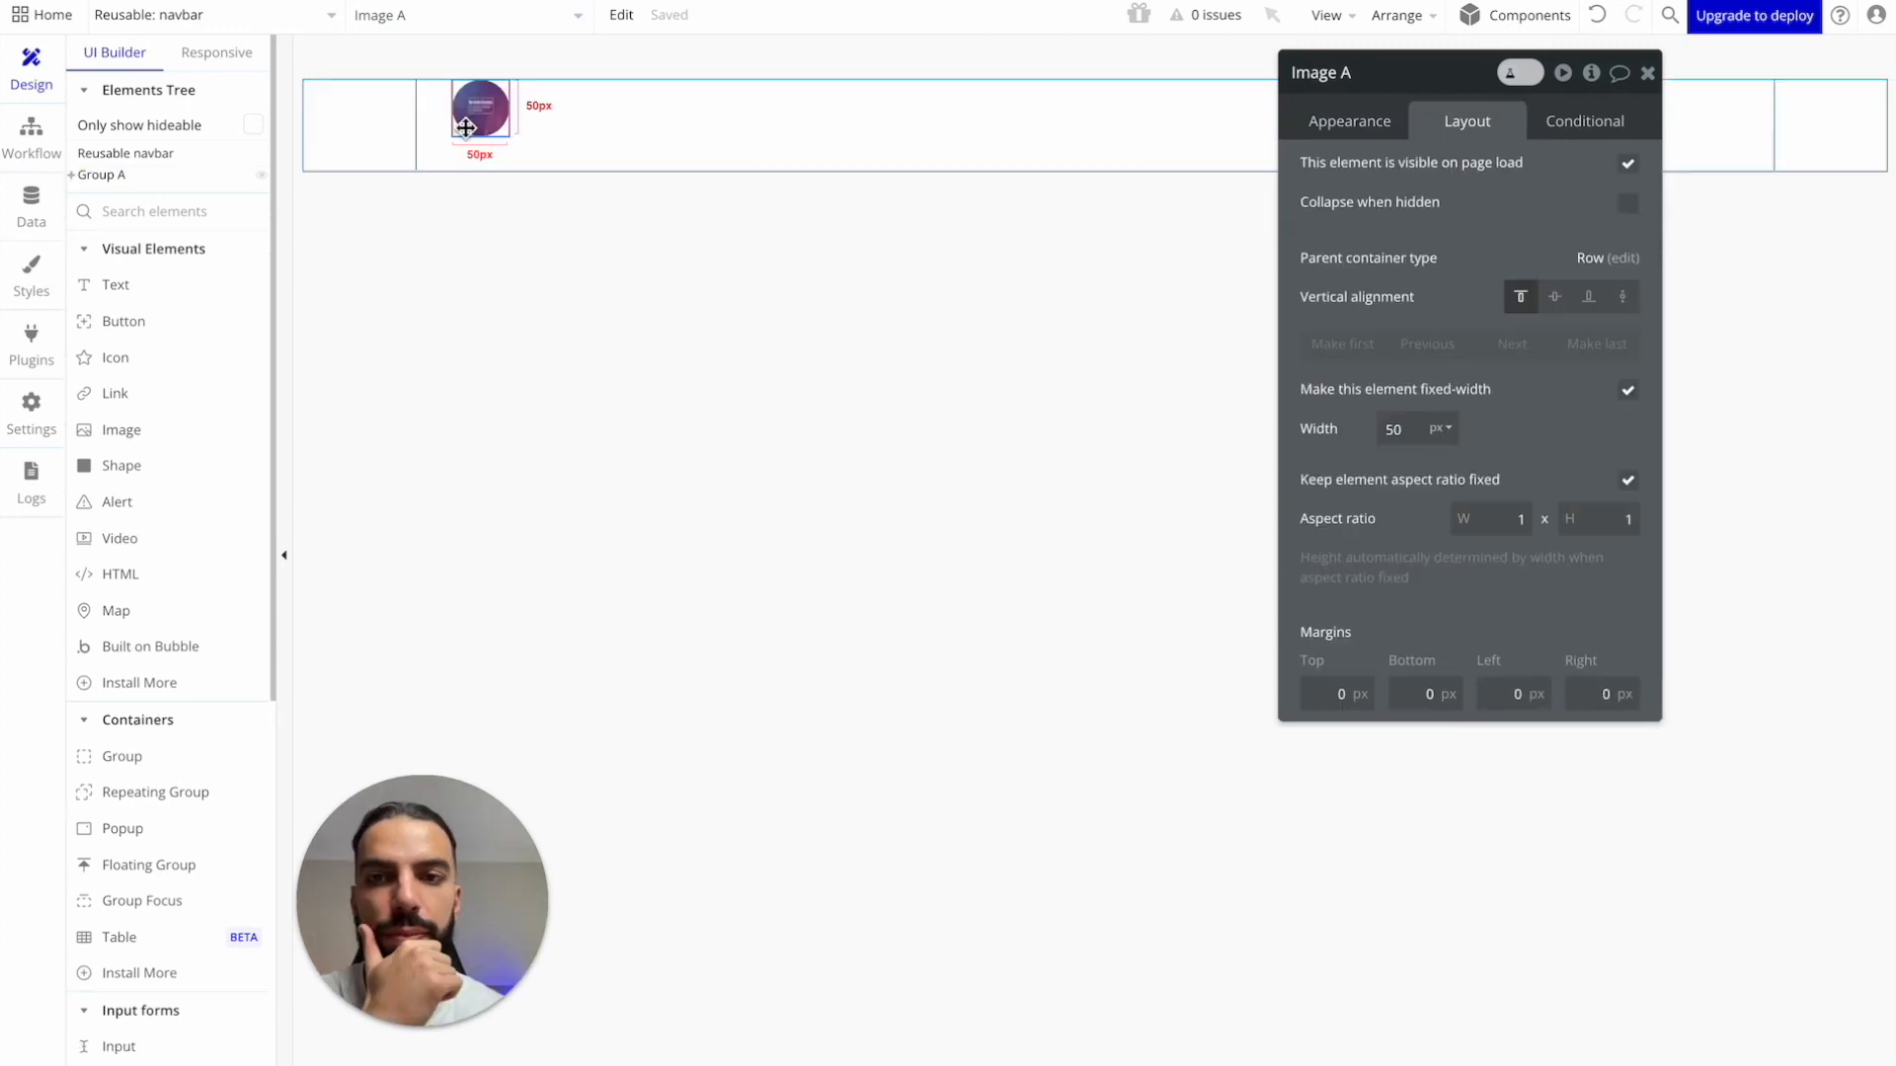
Step: Move the logo image out of the inner row group and back inside it
{"action": "left_click_drag", "start_coordinate": [465, 127], "coordinate": [346, 115]}
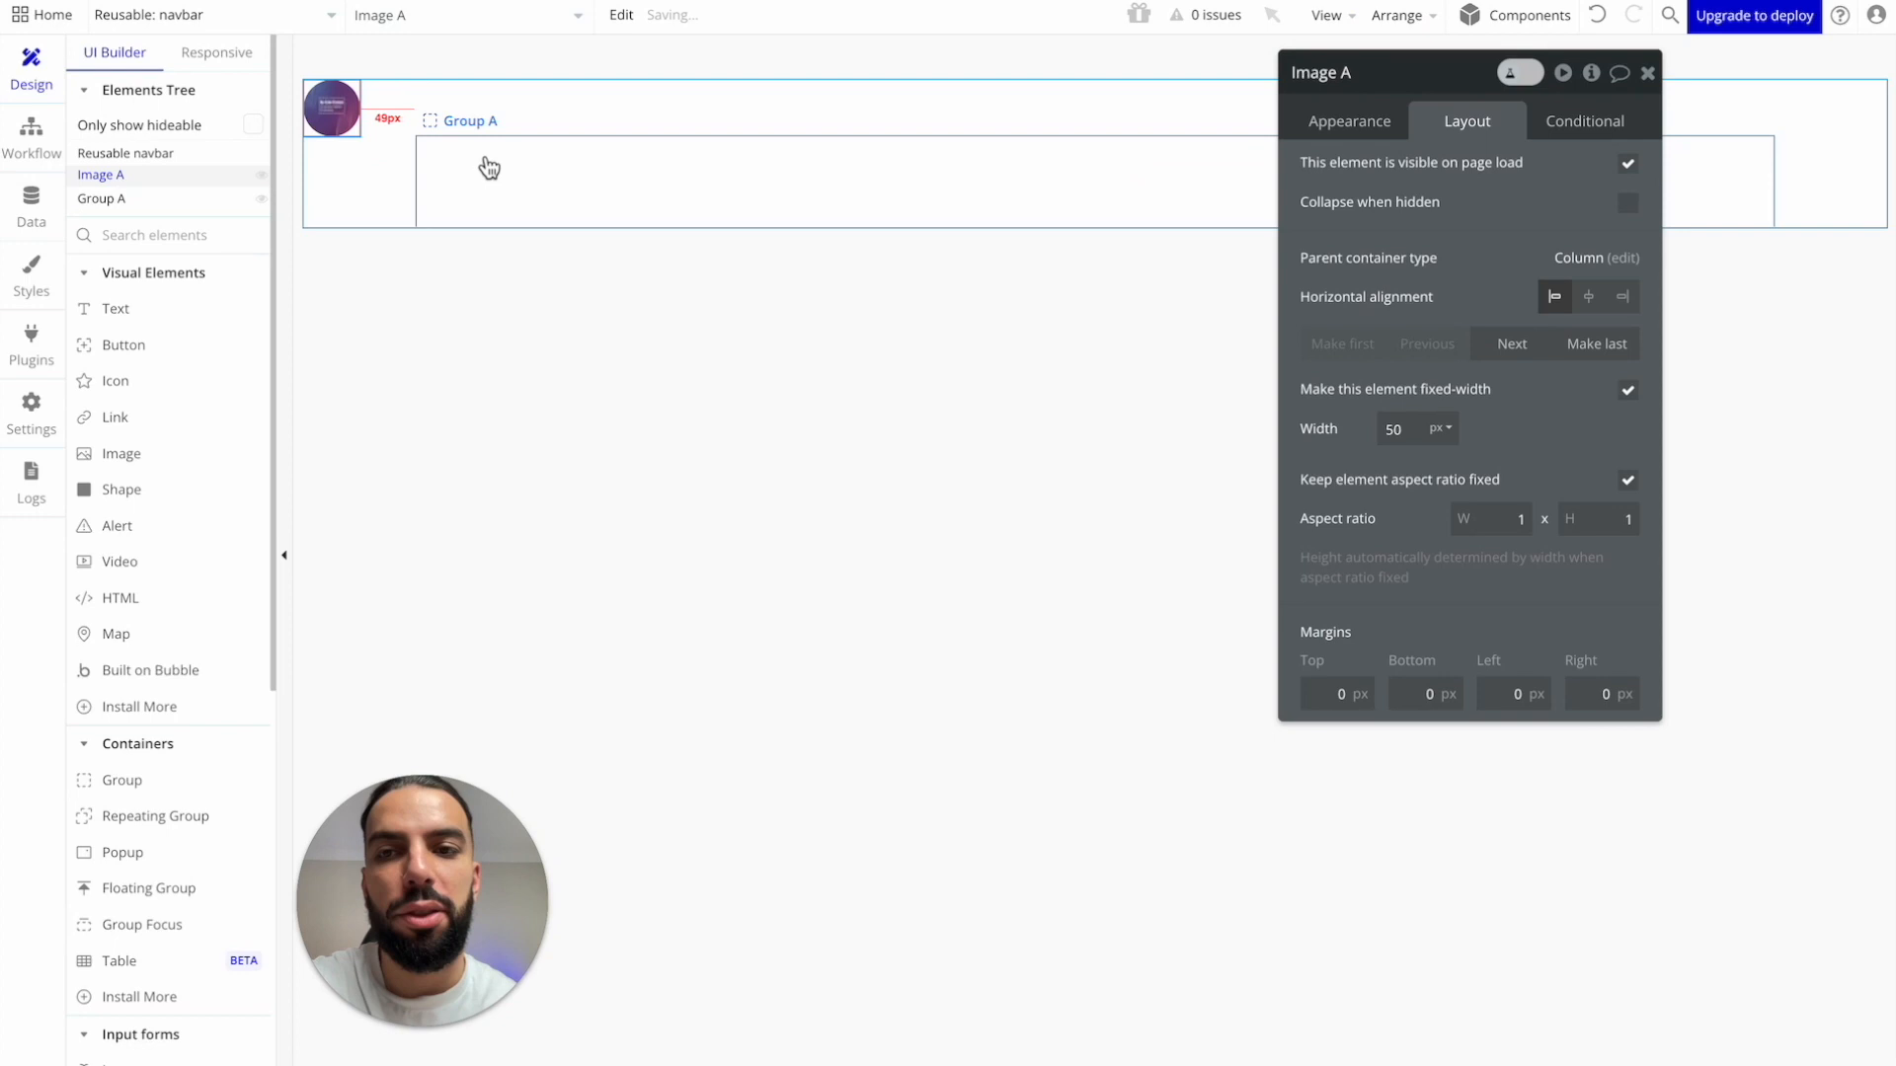
{"action": "left_click", "coordinate": [528, 180]}
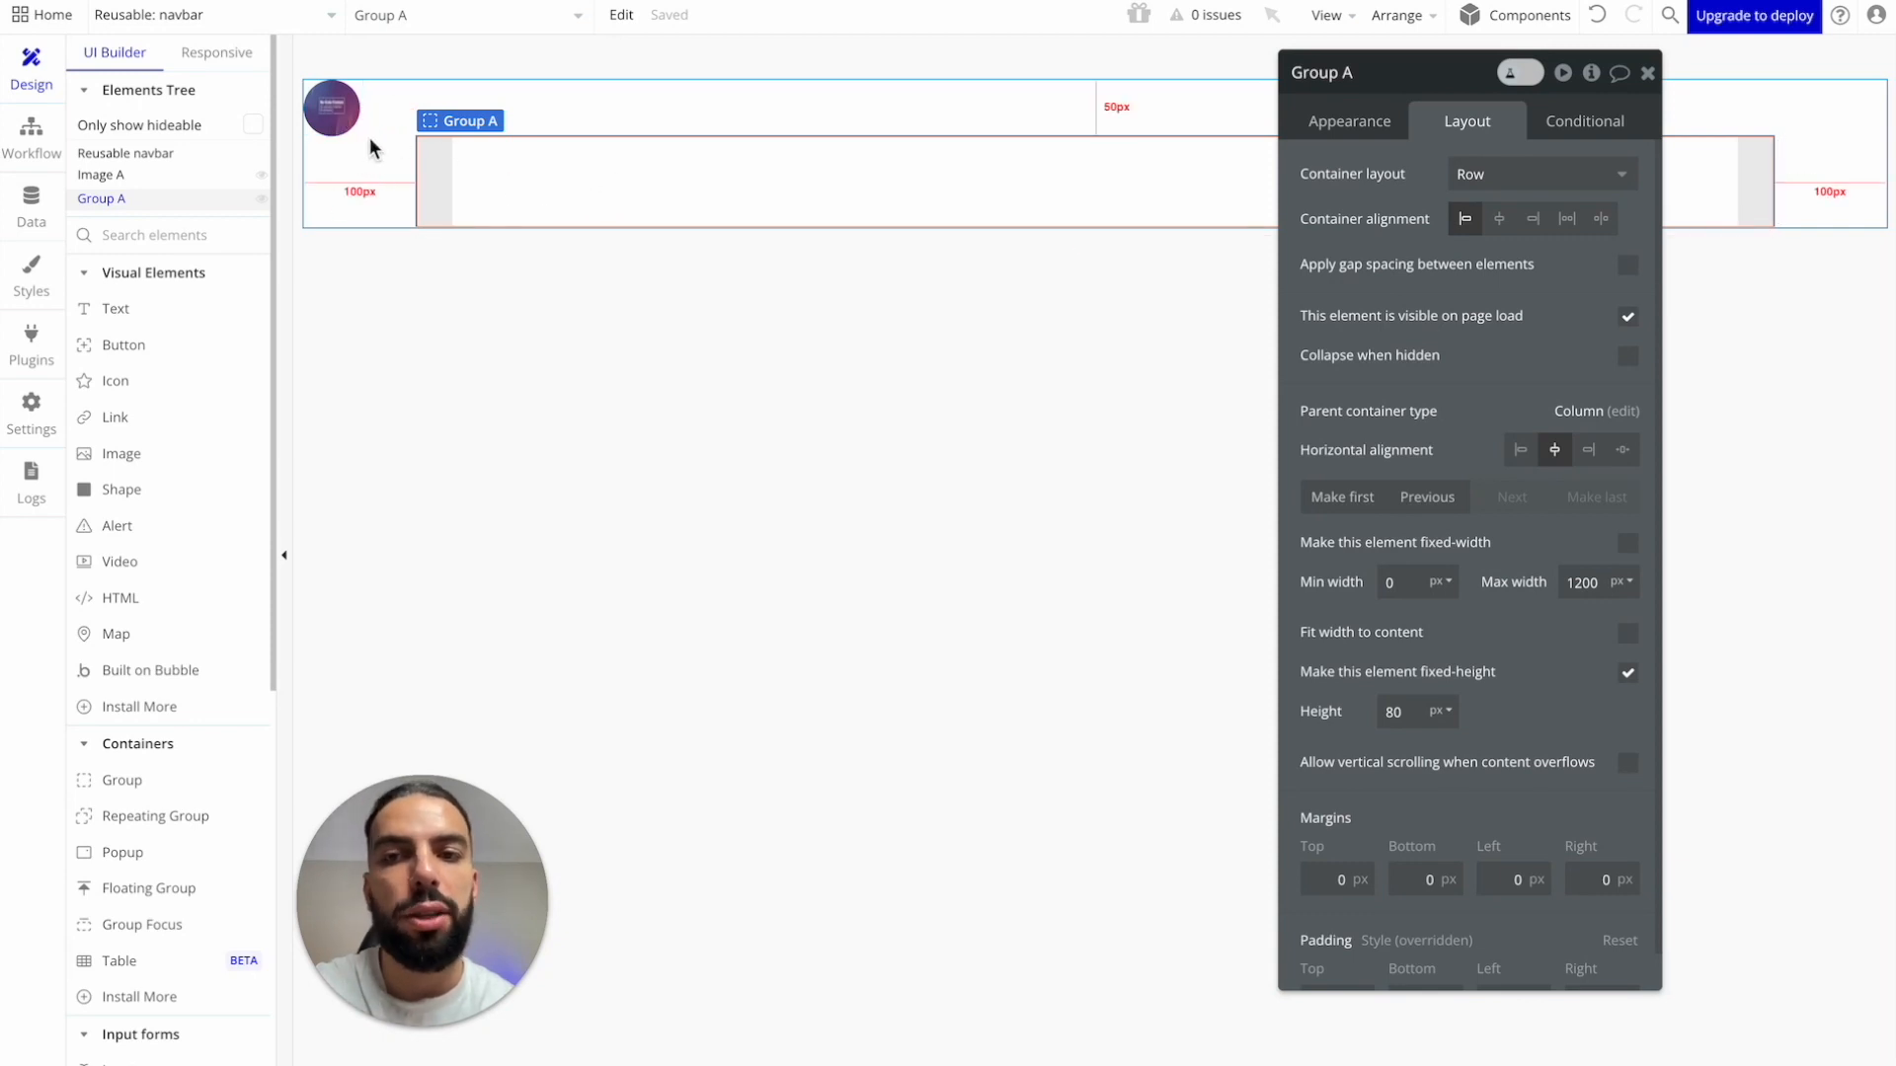
{"action": "left_click_drag", "start_coordinate": [331, 119], "coordinate": [533, 166]}
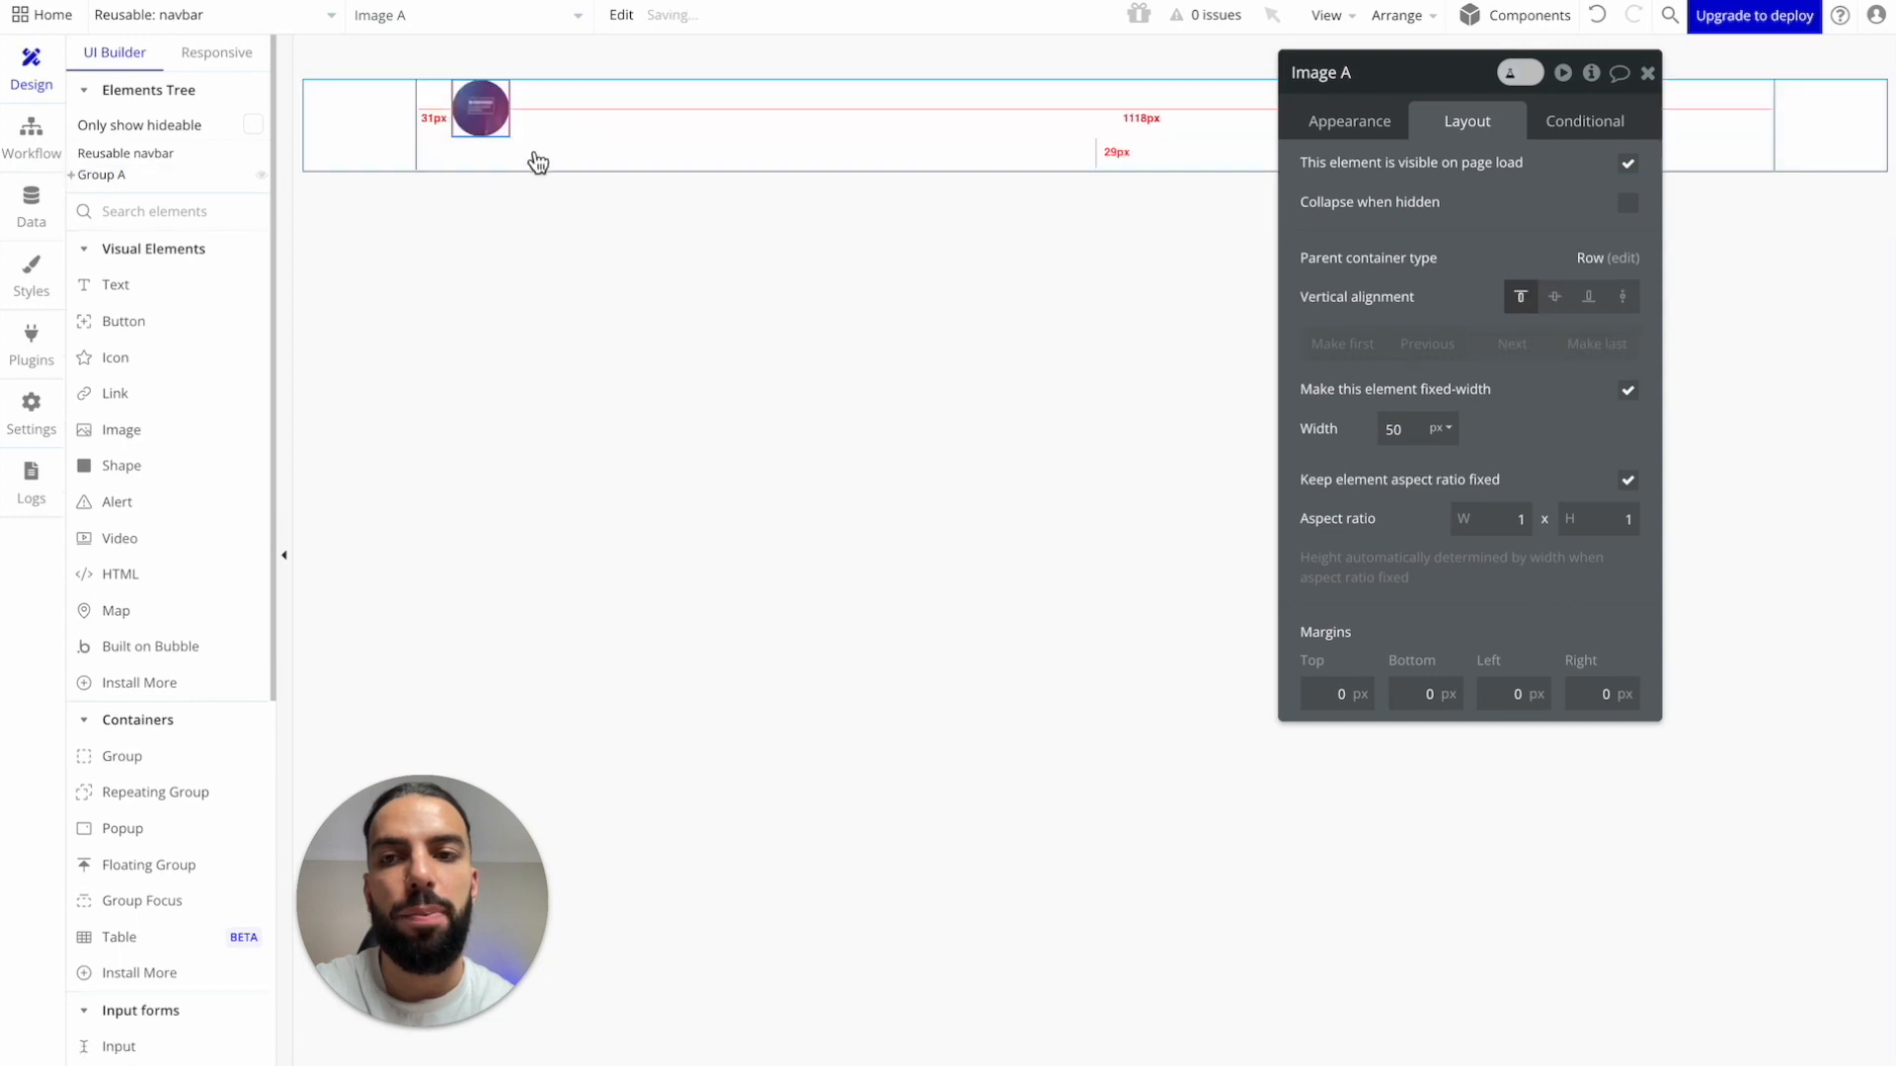
Step: Center the logo image vertically within the inner row group
{"action": "left_click", "coordinate": [596, 123]}
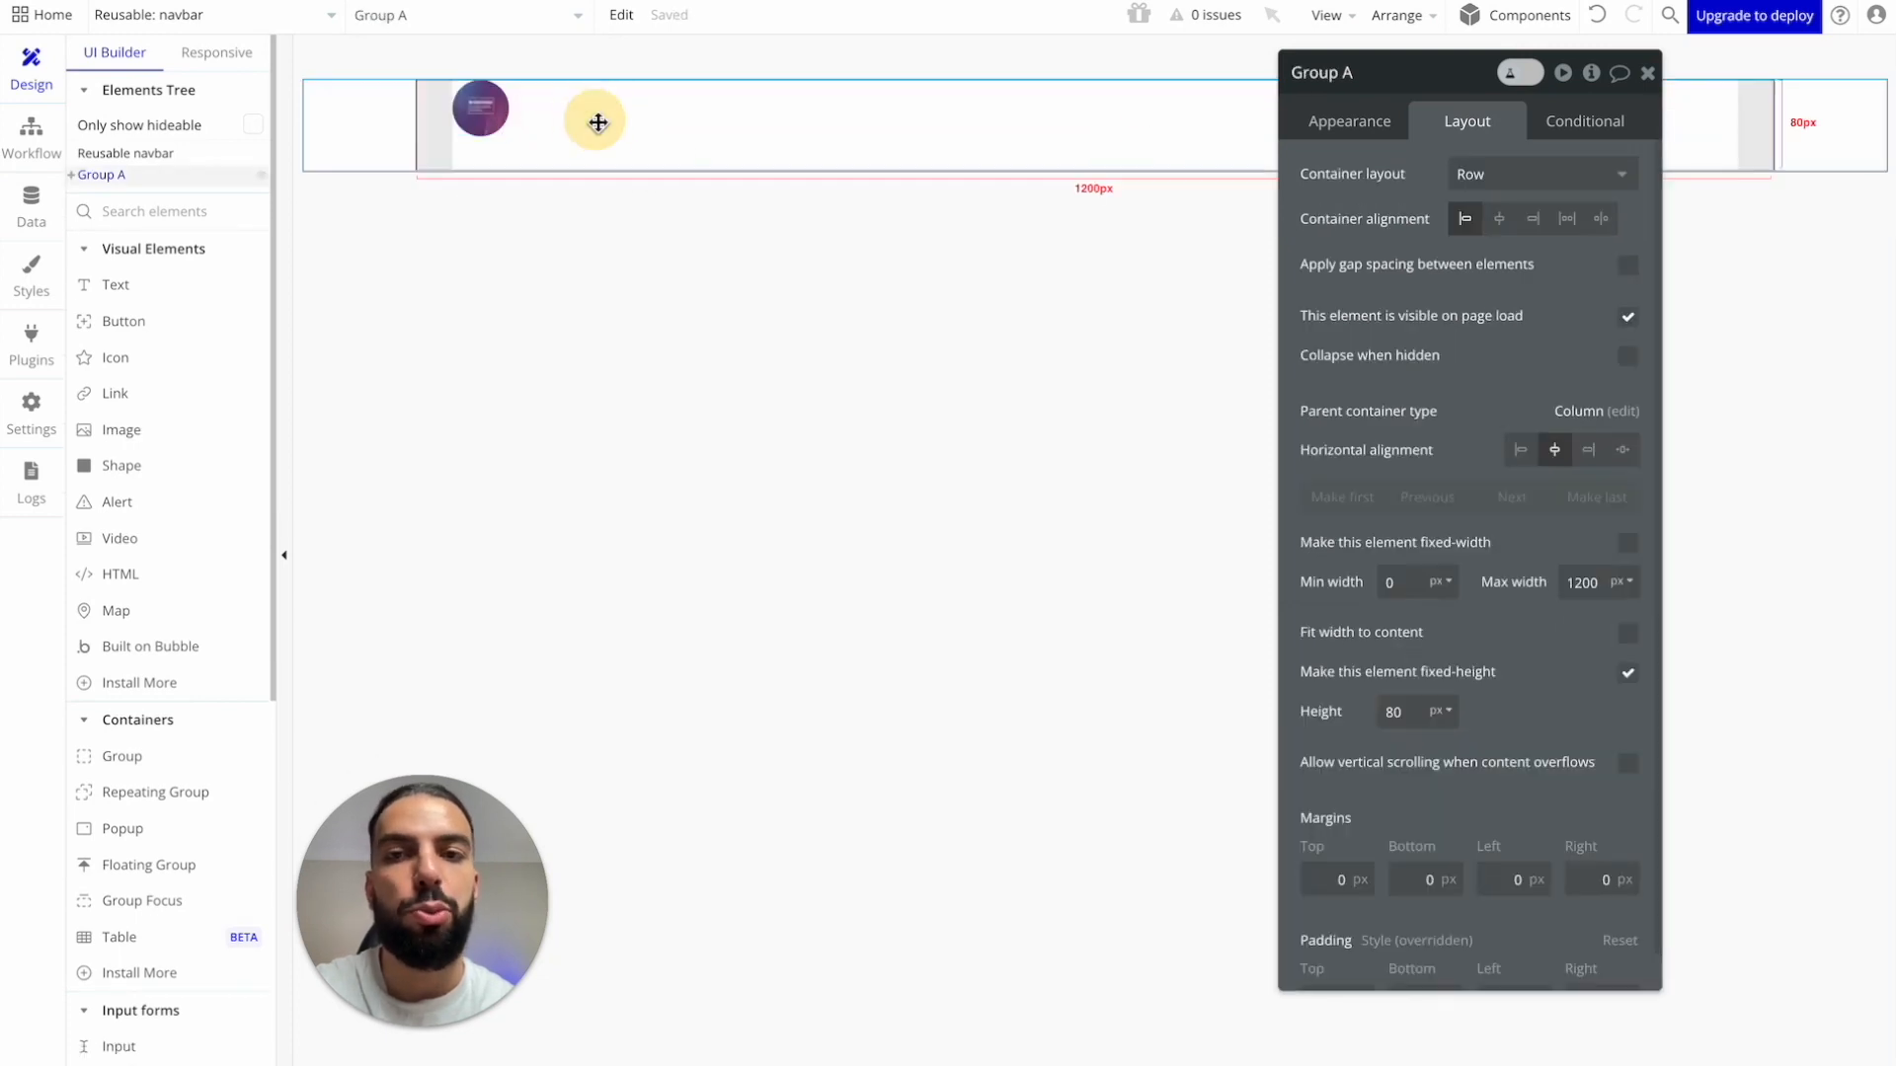
{"action": "left_click", "coordinate": [499, 119]}
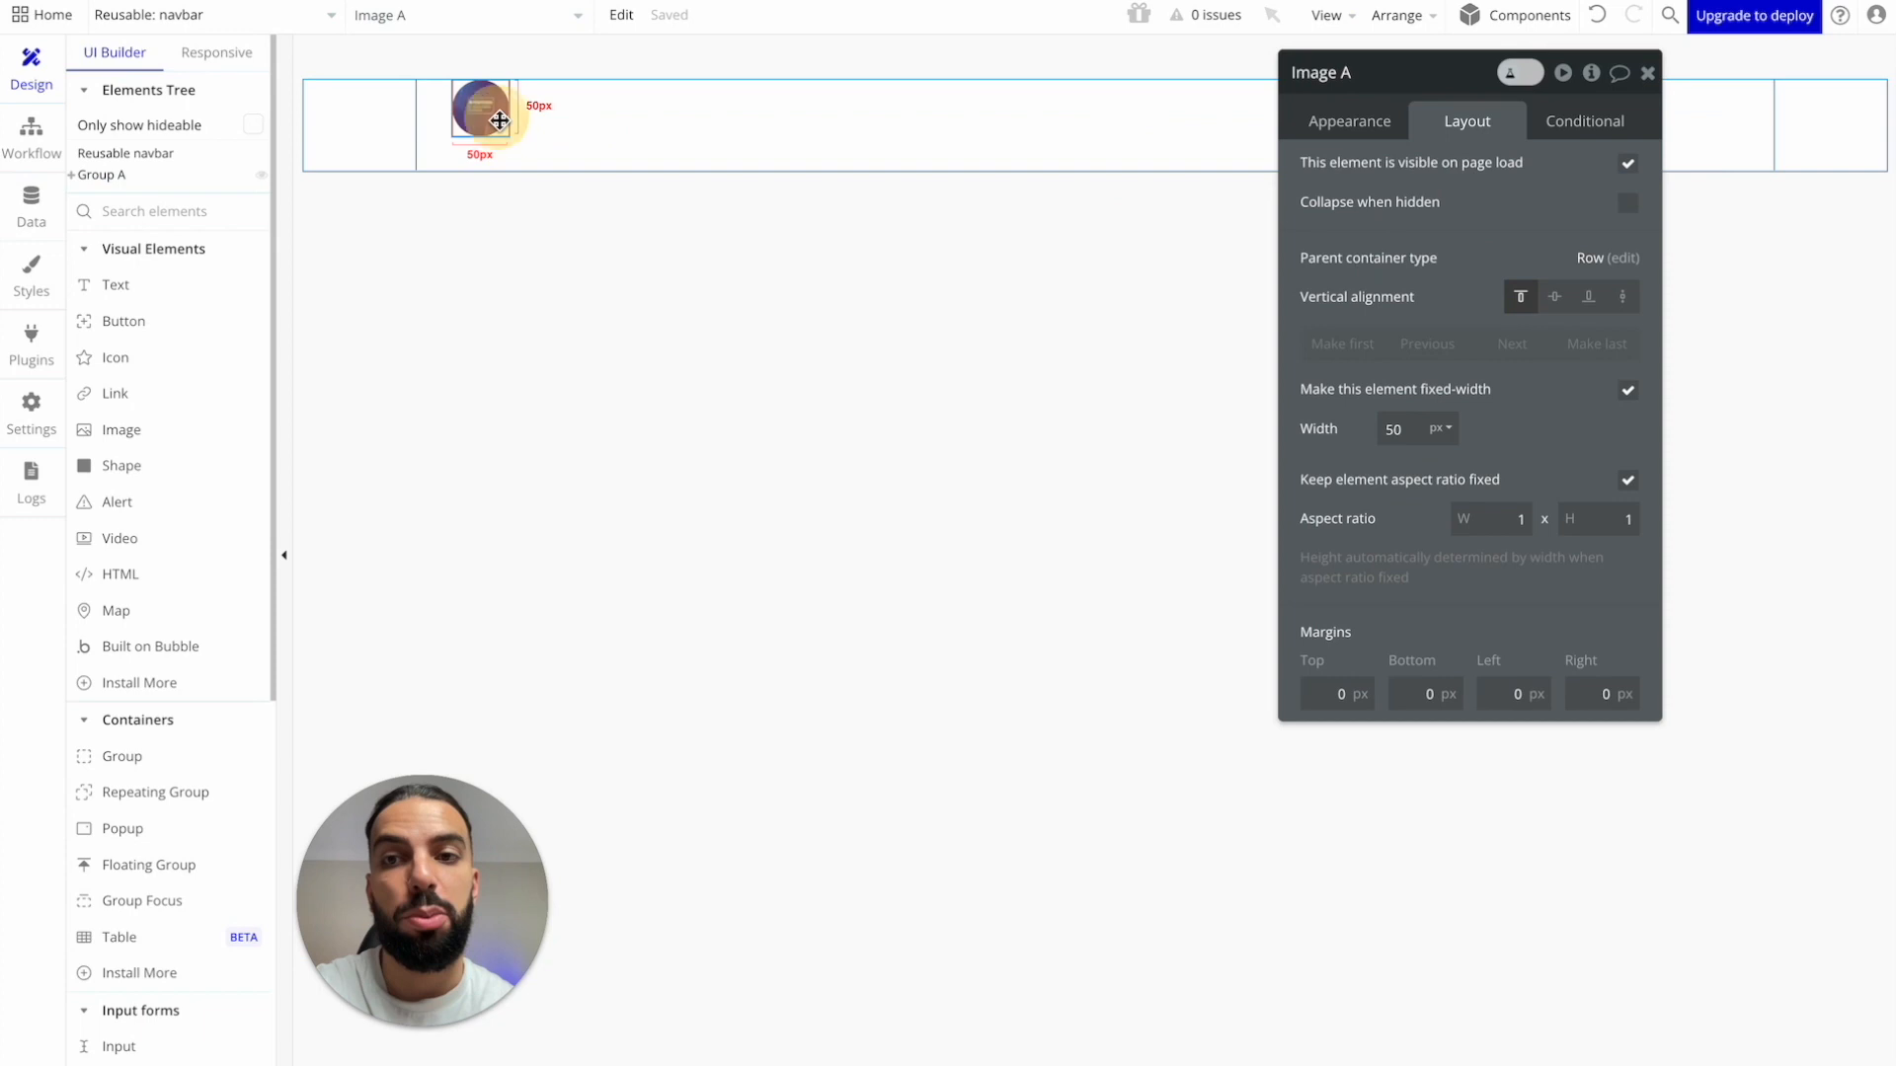
{"action": "left_click", "coordinate": [1560, 304]}
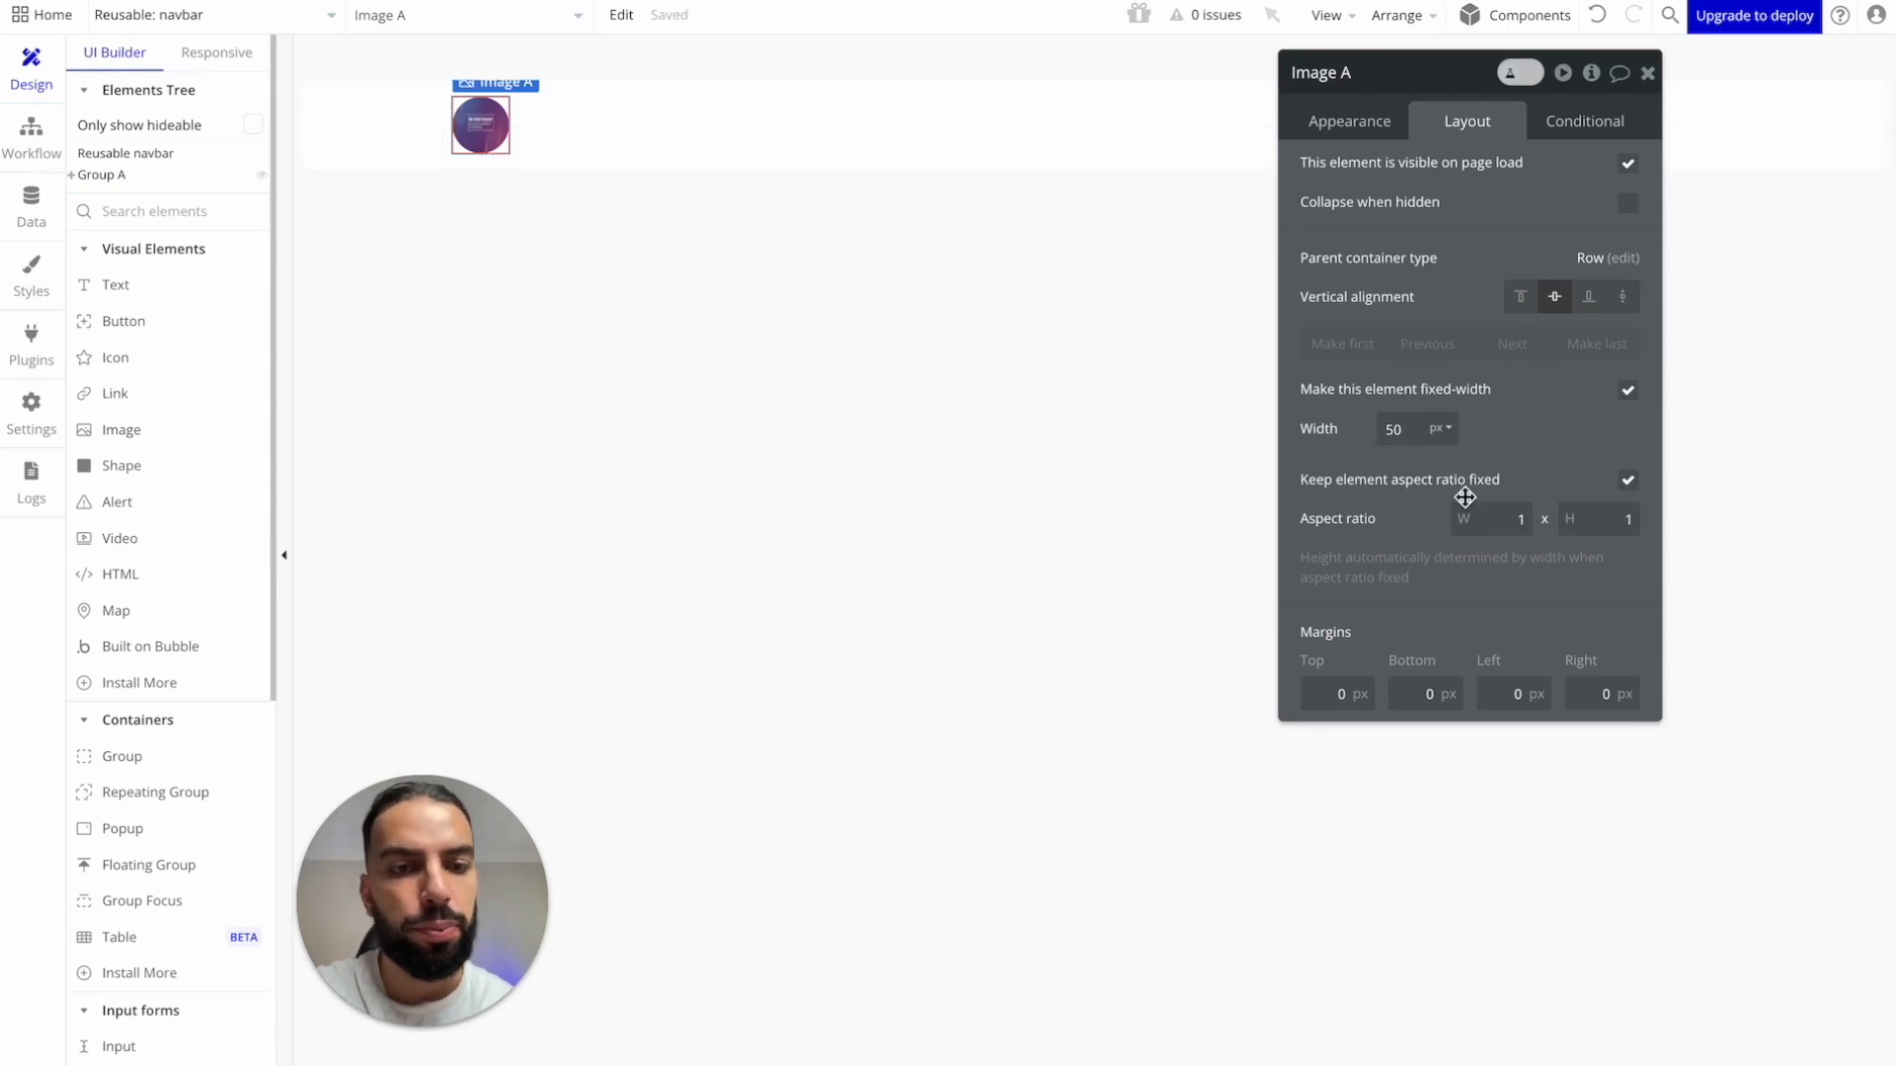
Step: Add a Text element to the inner row group and position it directly after the logo image
{"action": "left_click", "coordinate": [178, 286]}
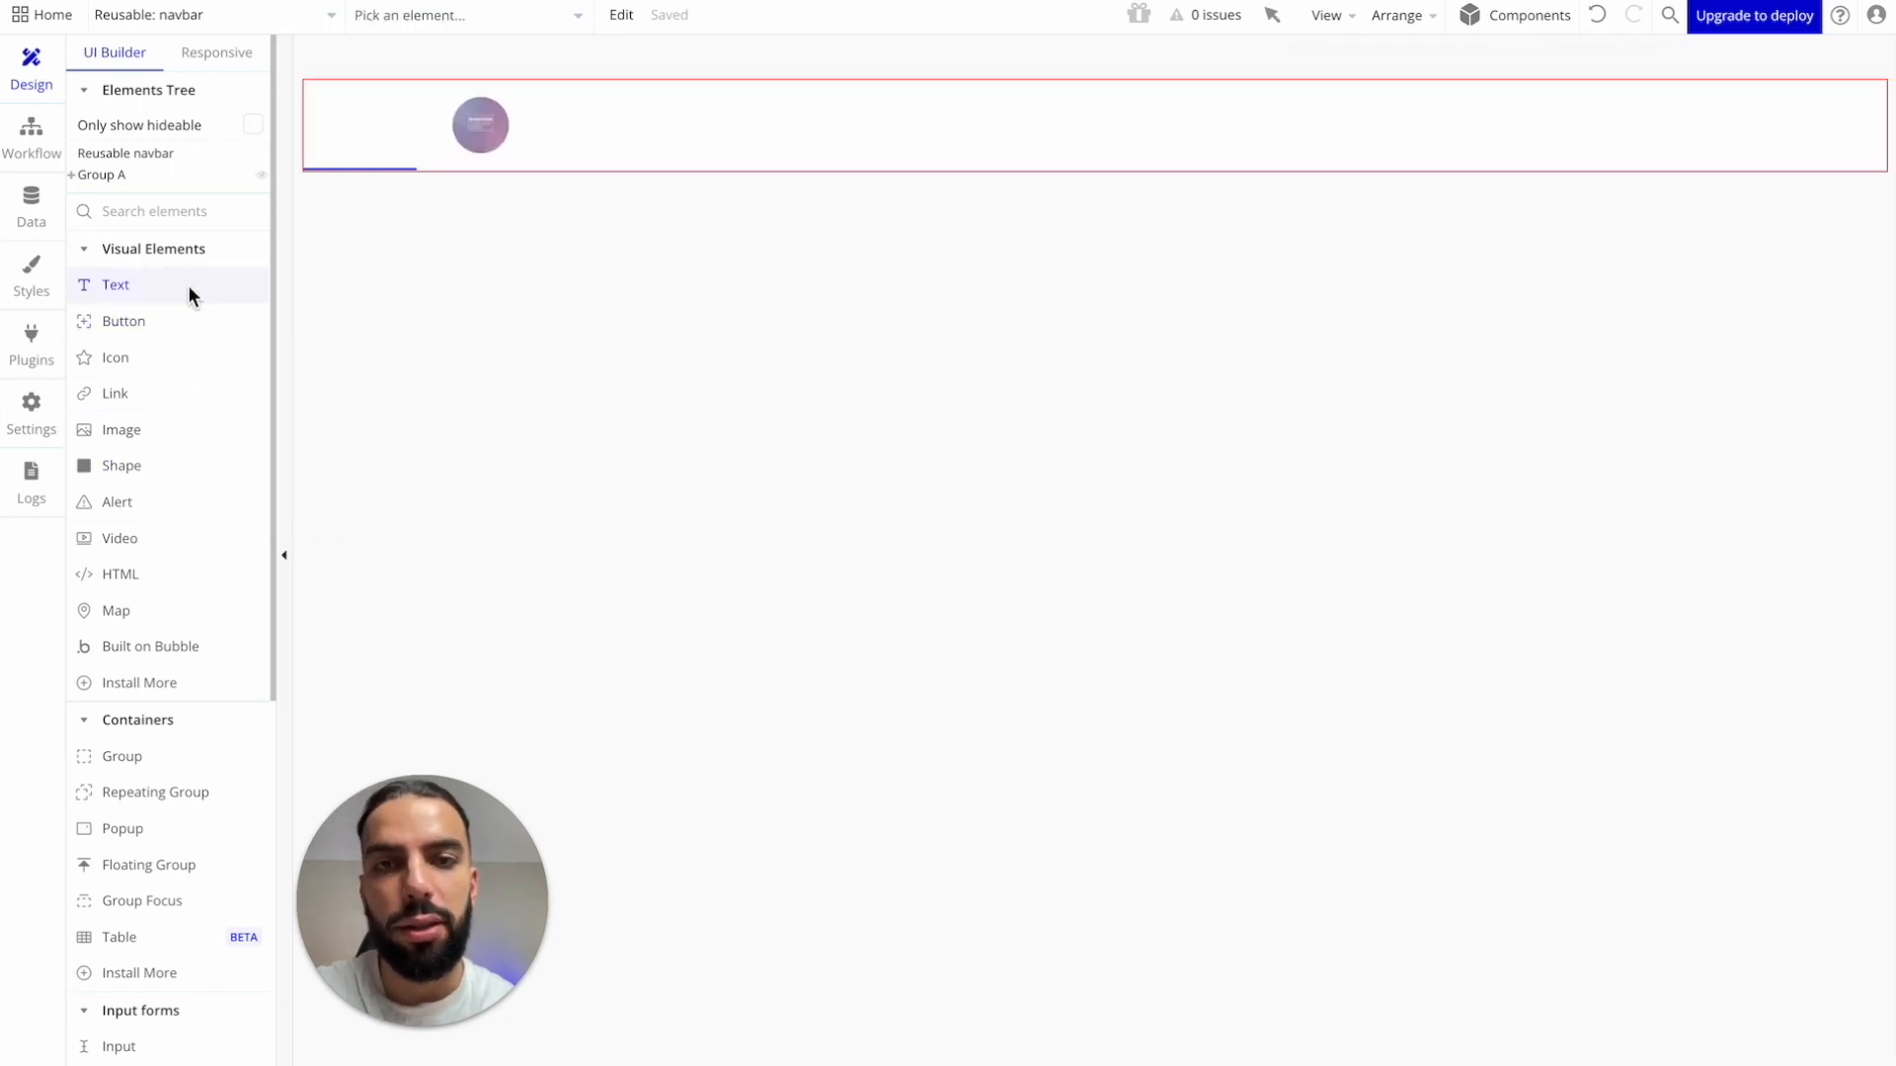
{"action": "left_click", "coordinate": [564, 133]}
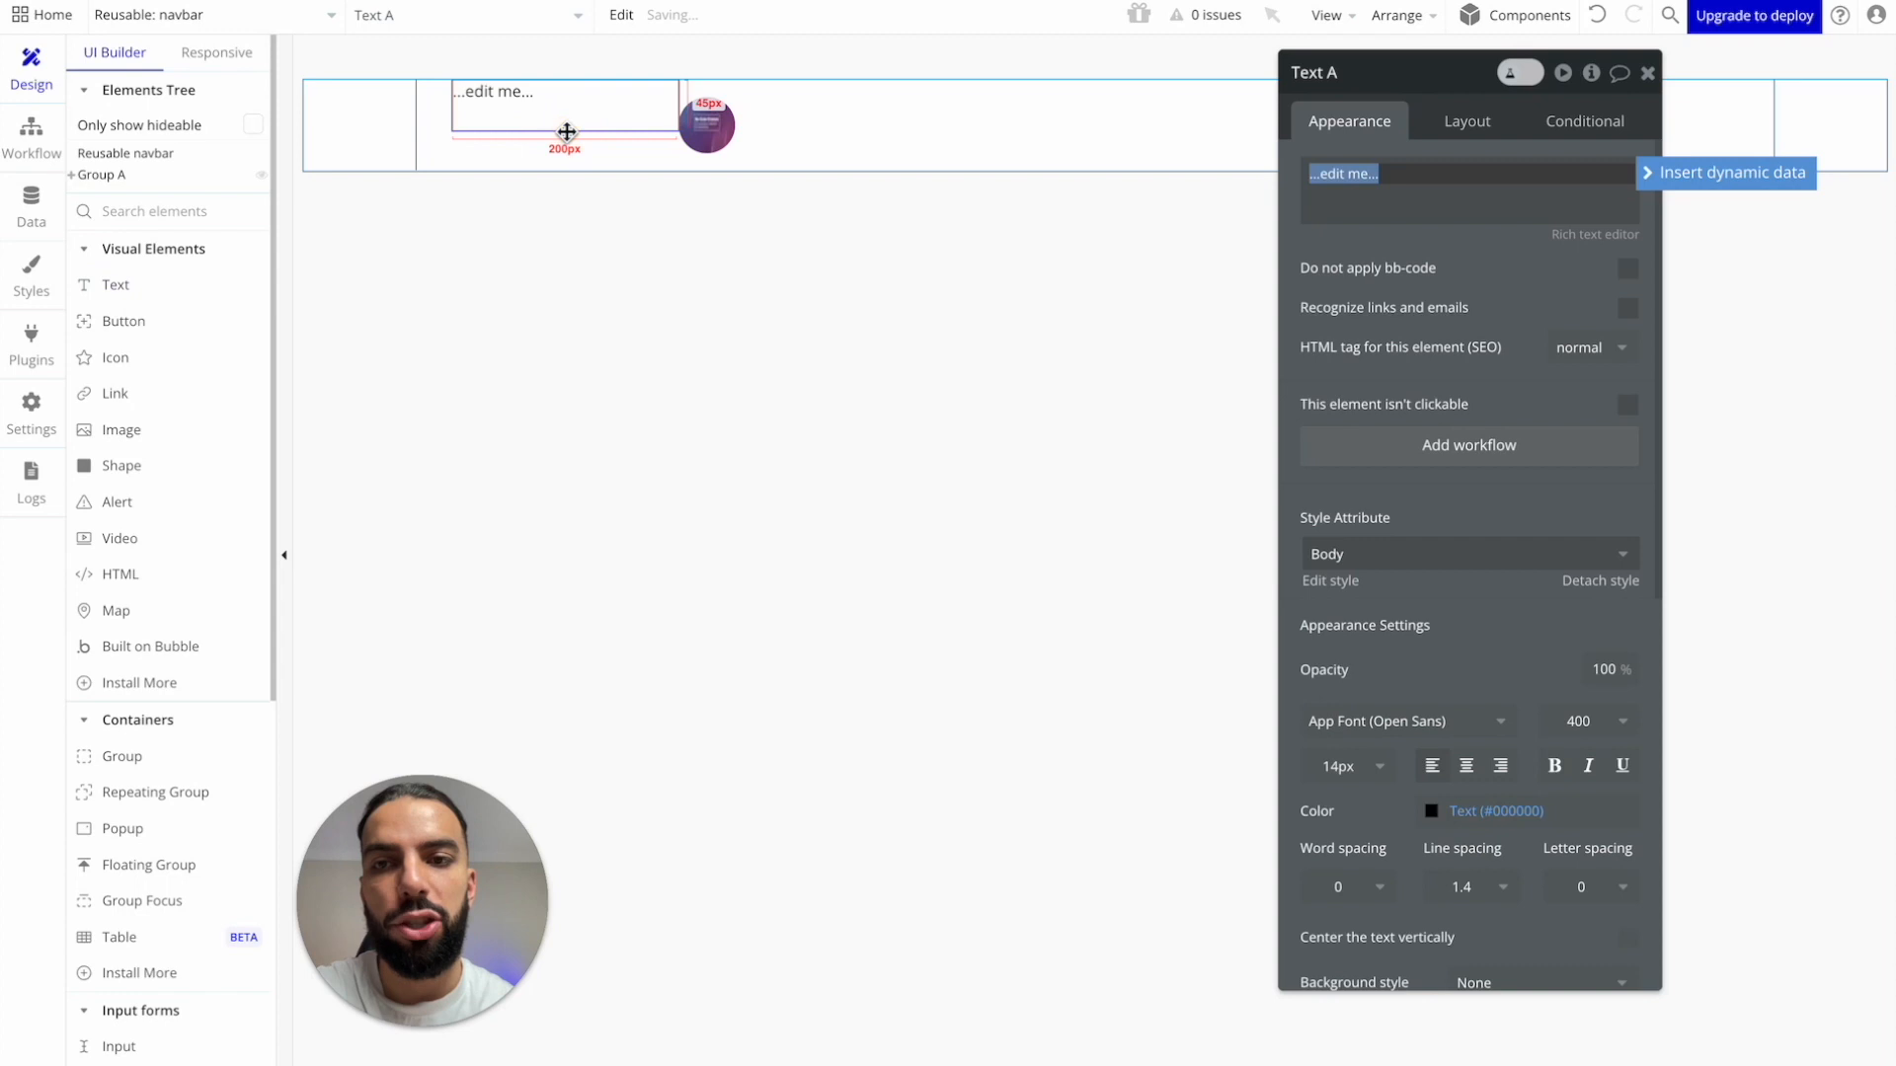
{"action": "left_click_drag", "start_coordinate": [680, 131], "coordinate": [790, 125]}
{"action": "left_click_drag", "start_coordinate": [638, 123], "coordinate": [656, 123]}
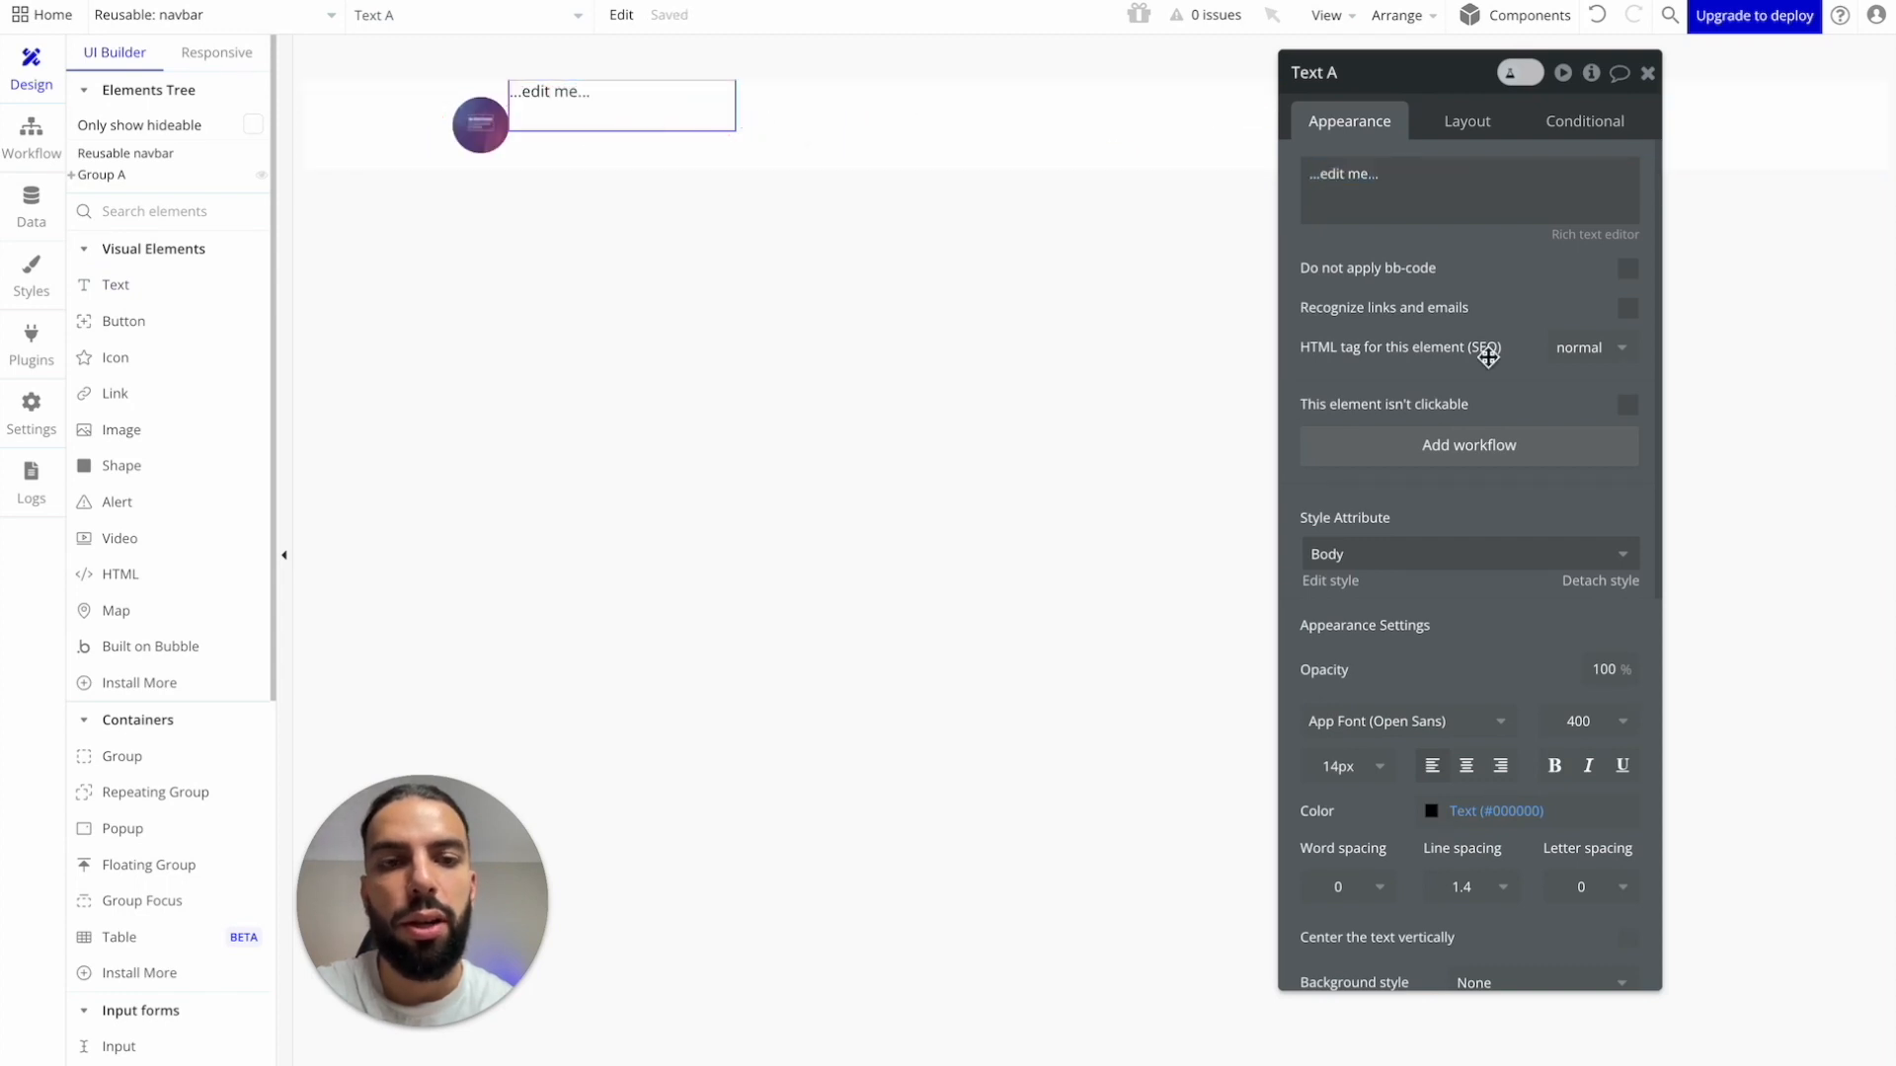
Step: Replace the new text element's placeholder content with "No Code Creators"
{"action": "left_click", "coordinate": [1413, 190]}
{"action": "triple_click", "coordinate": [1413, 191]}
{"action": "left_click", "coordinate": [1412, 190]}
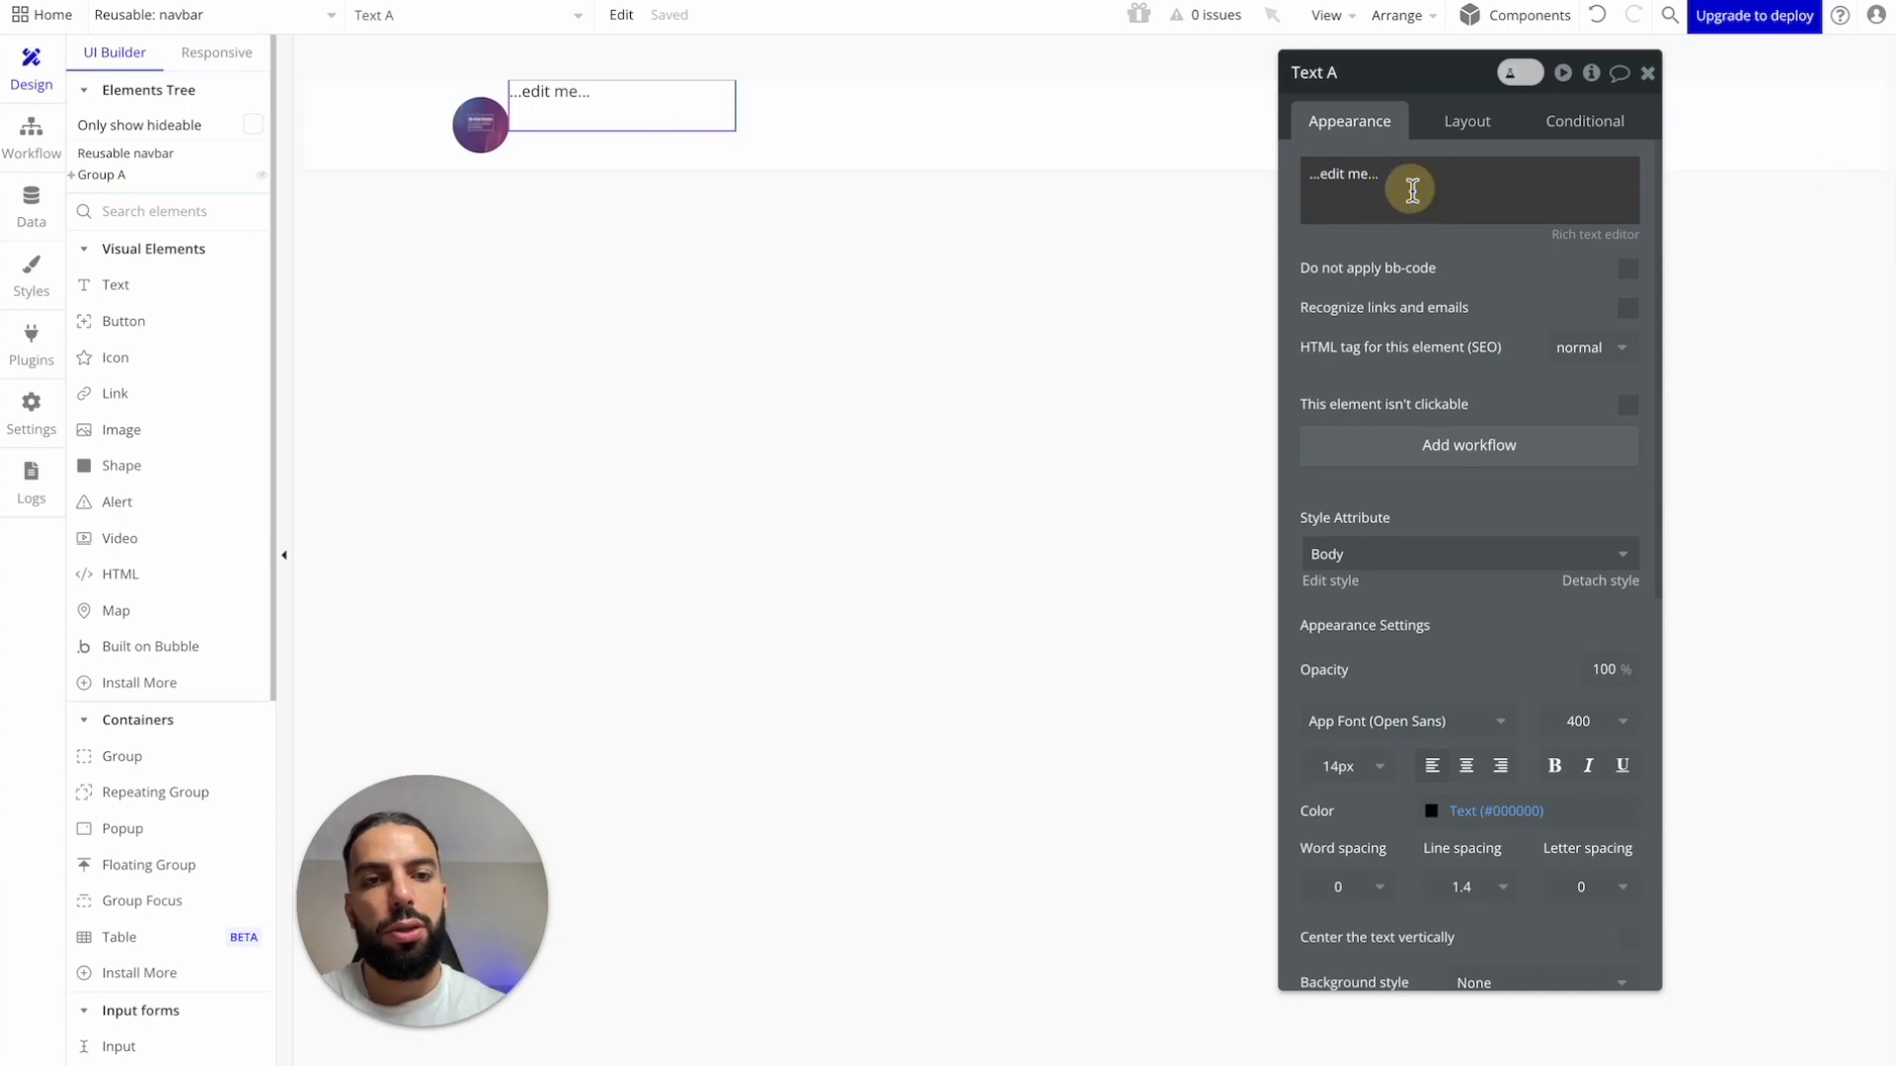
{"action": "triple_click", "coordinate": [1413, 191]}
{"action": "type", "text": "No Code Creators"}
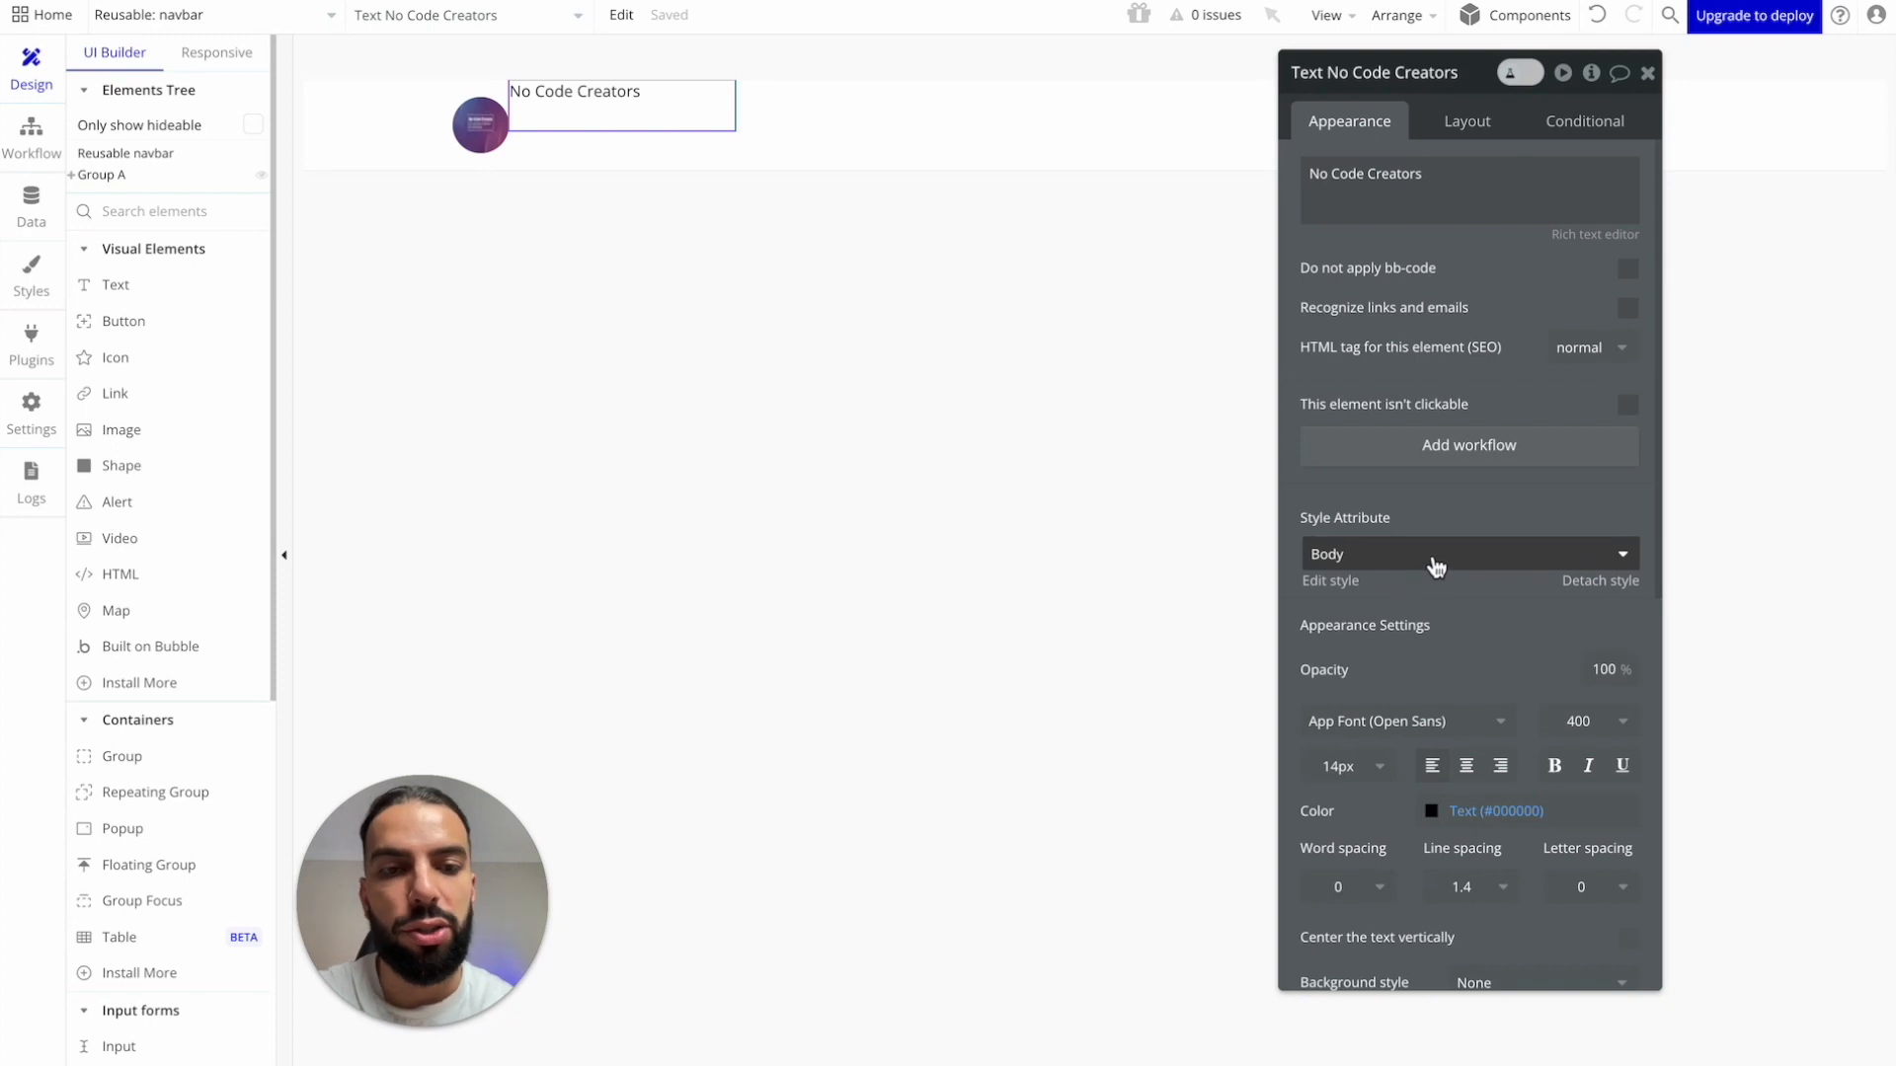
Step: Apply the Heading 6 style to the "No Code Creators" text
{"action": "scroll", "coordinate": [1427, 559], "scroll_direction": "down", "scroll_amount": 1}
{"action": "left_click", "coordinate": [1435, 447]}
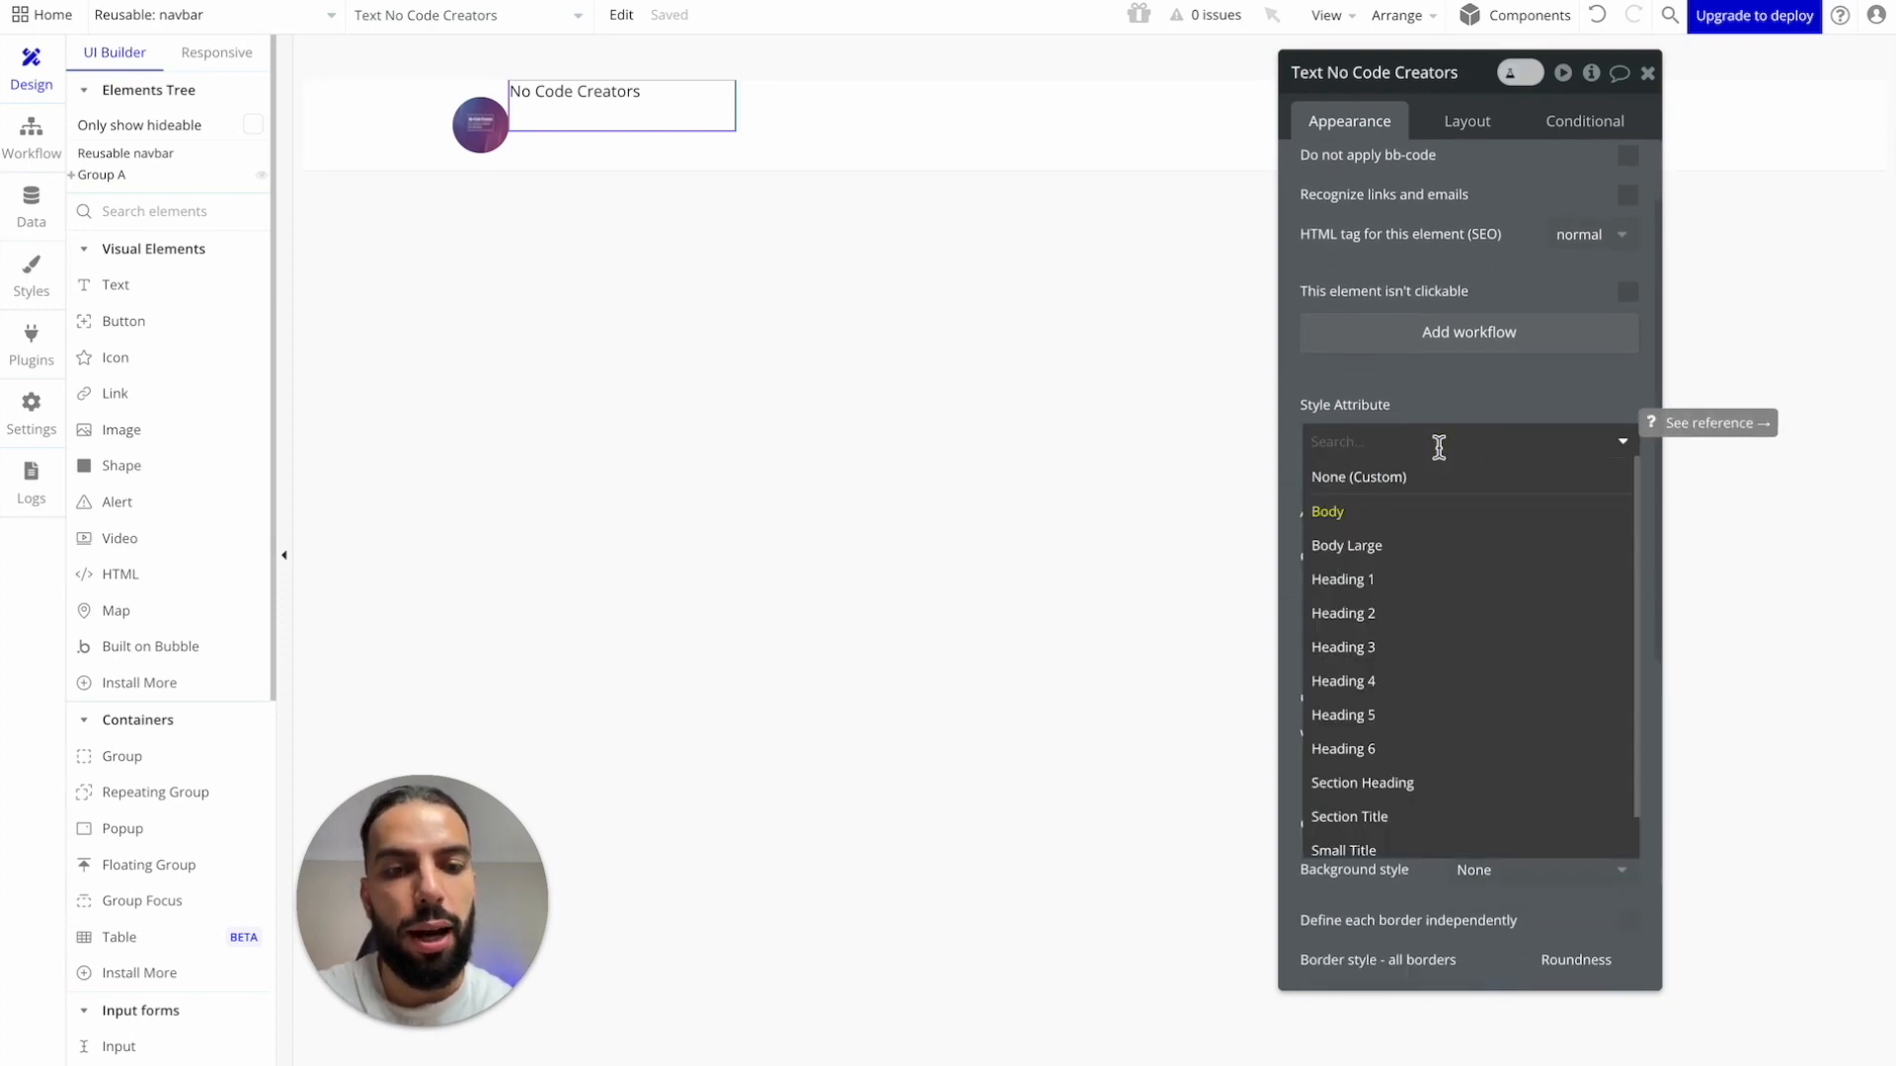
{"action": "left_click", "coordinate": [1427, 752]}
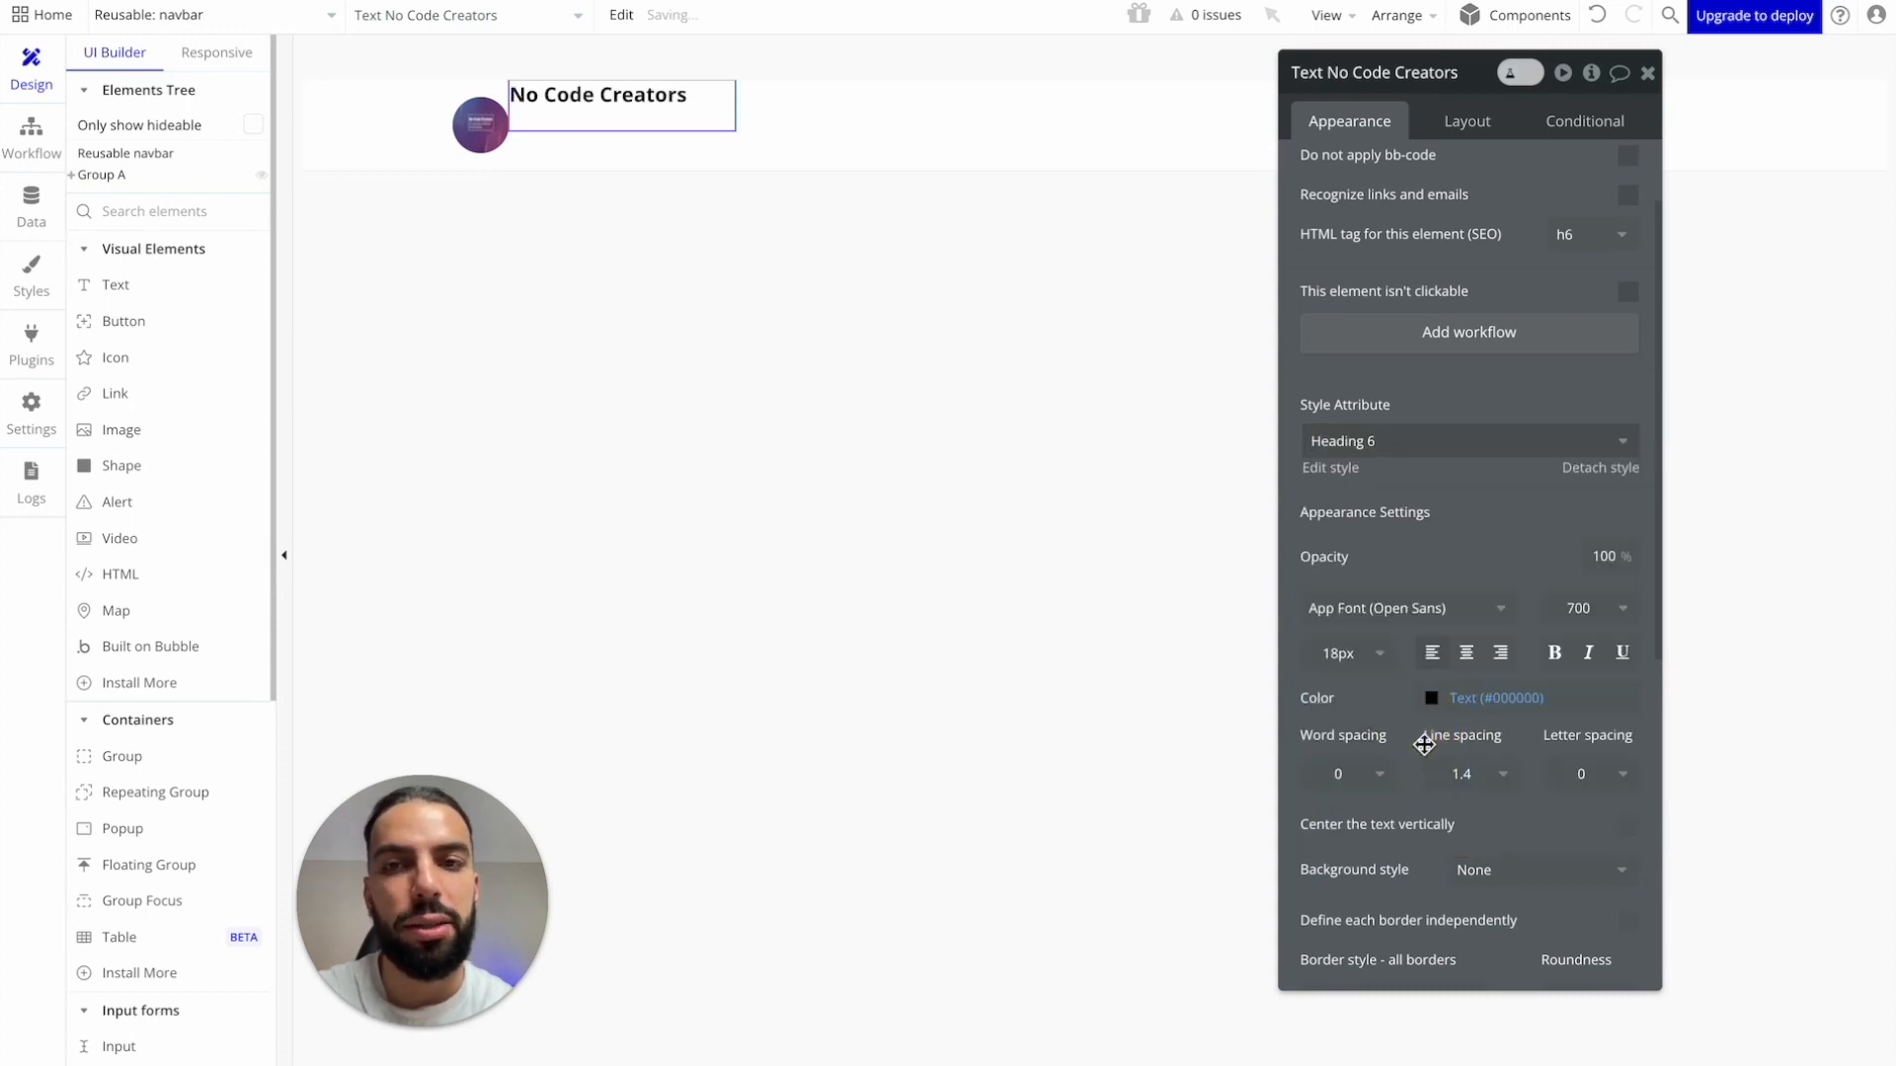
{"action": "left_click", "coordinate": [1405, 447]}
{"action": "left_click", "coordinate": [1502, 390]}
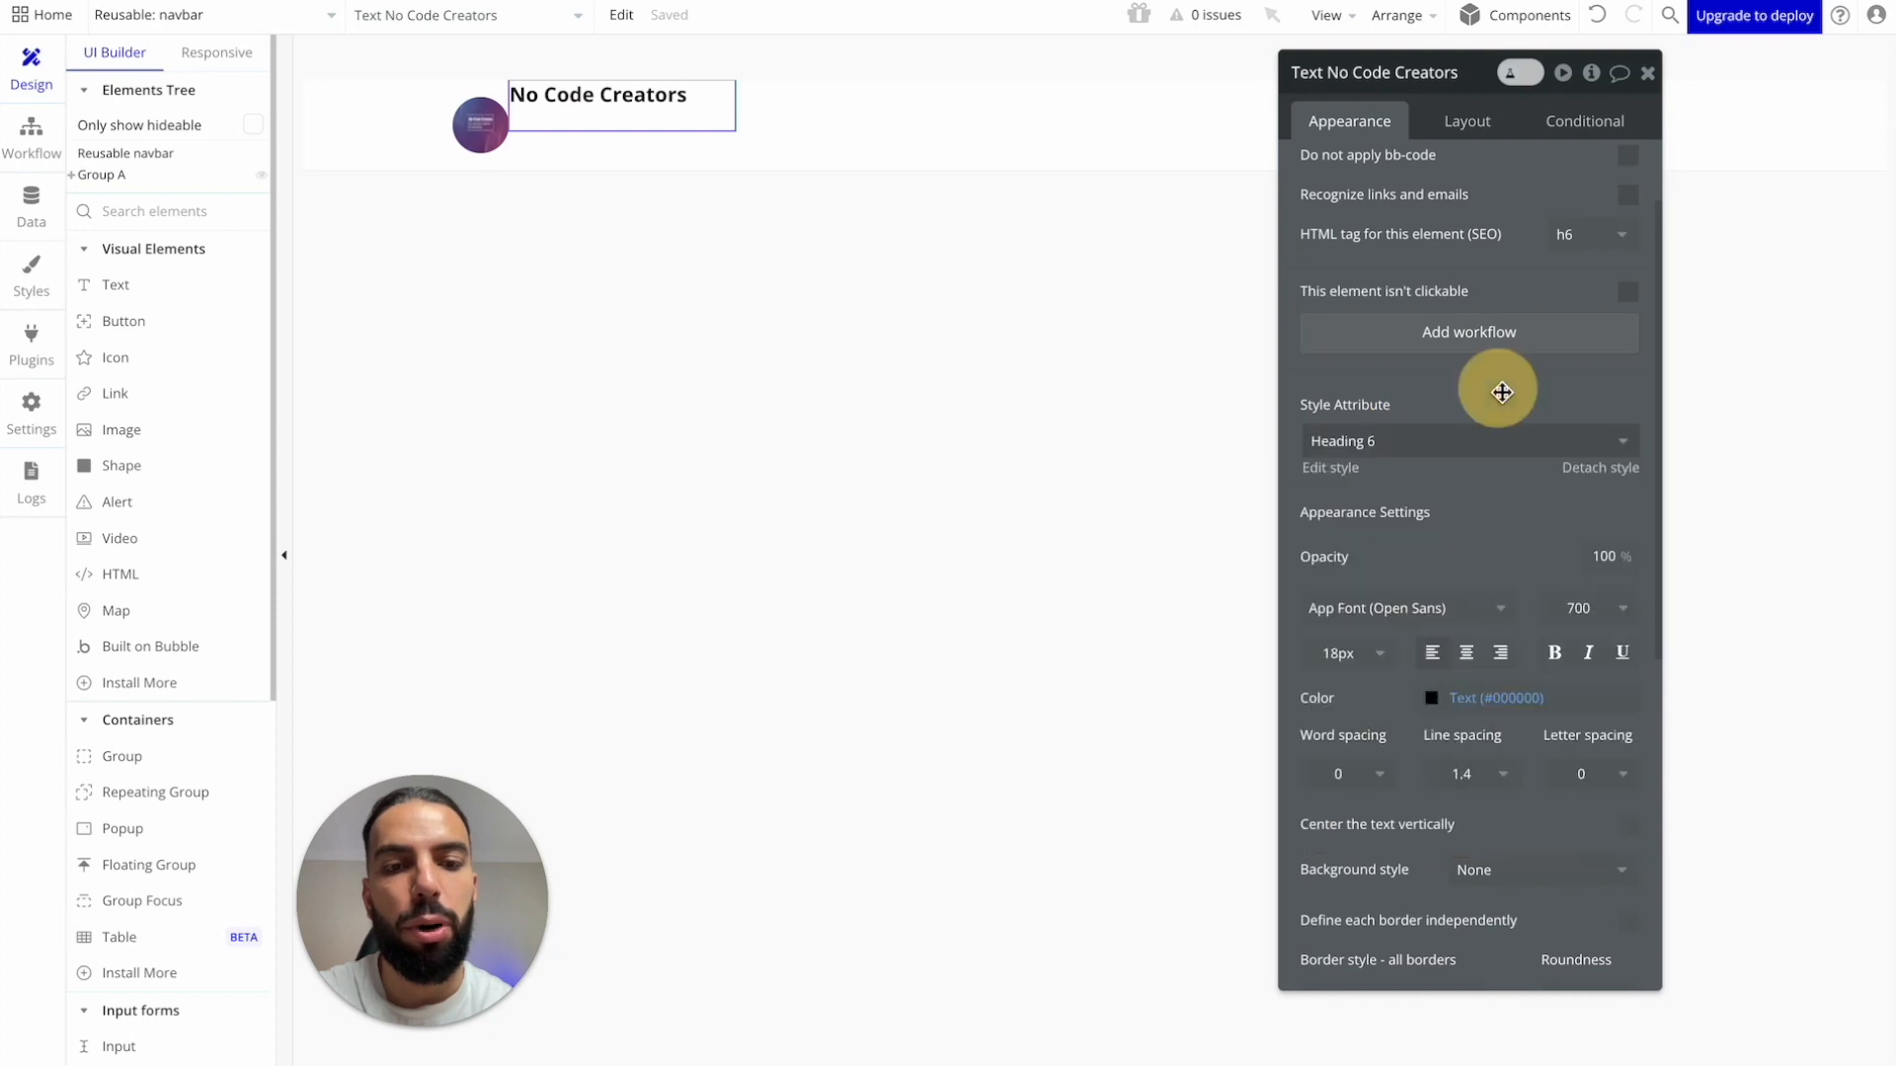
{"action": "scroll", "coordinate": [1580, 593], "scroll_direction": "down", "scroll_amount": 1}
{"action": "left_click", "coordinate": [1600, 549]}
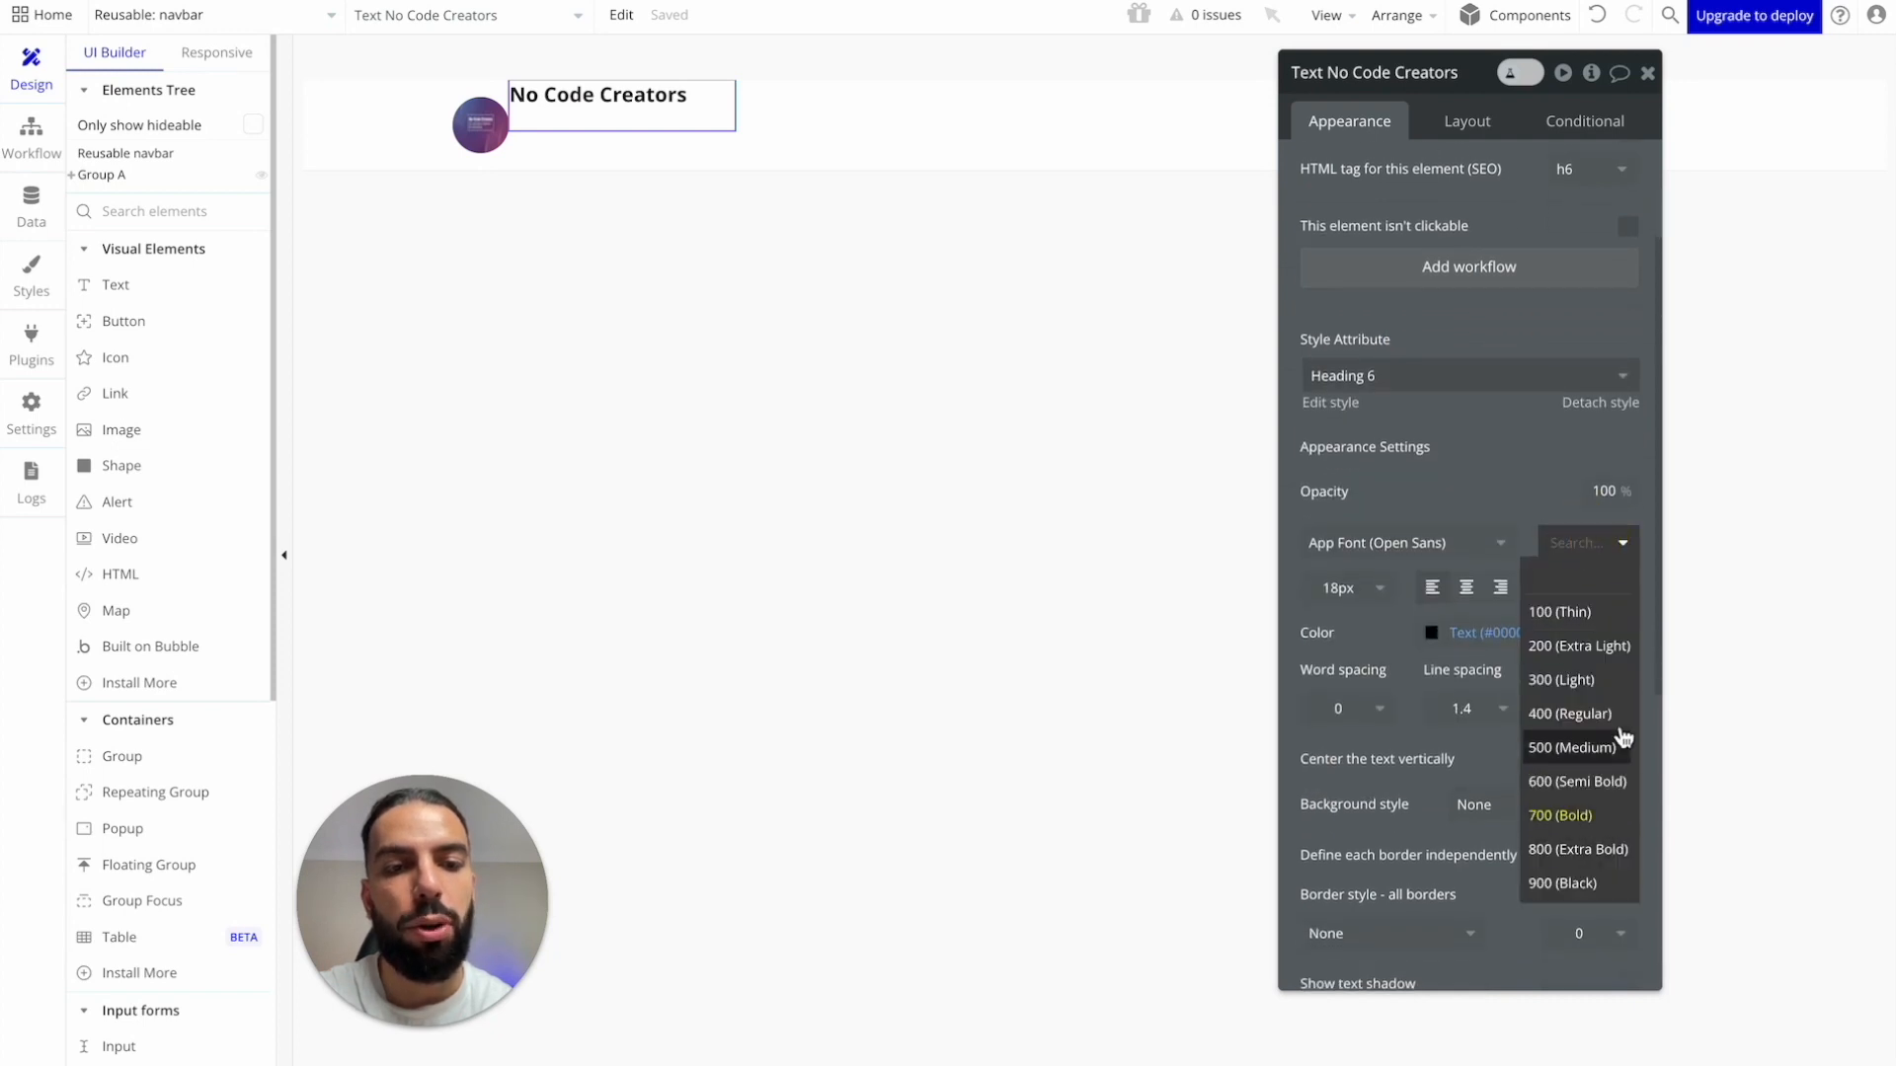
{"action": "left_click", "coordinate": [1594, 549]}
{"action": "left_click", "coordinate": [1382, 597]}
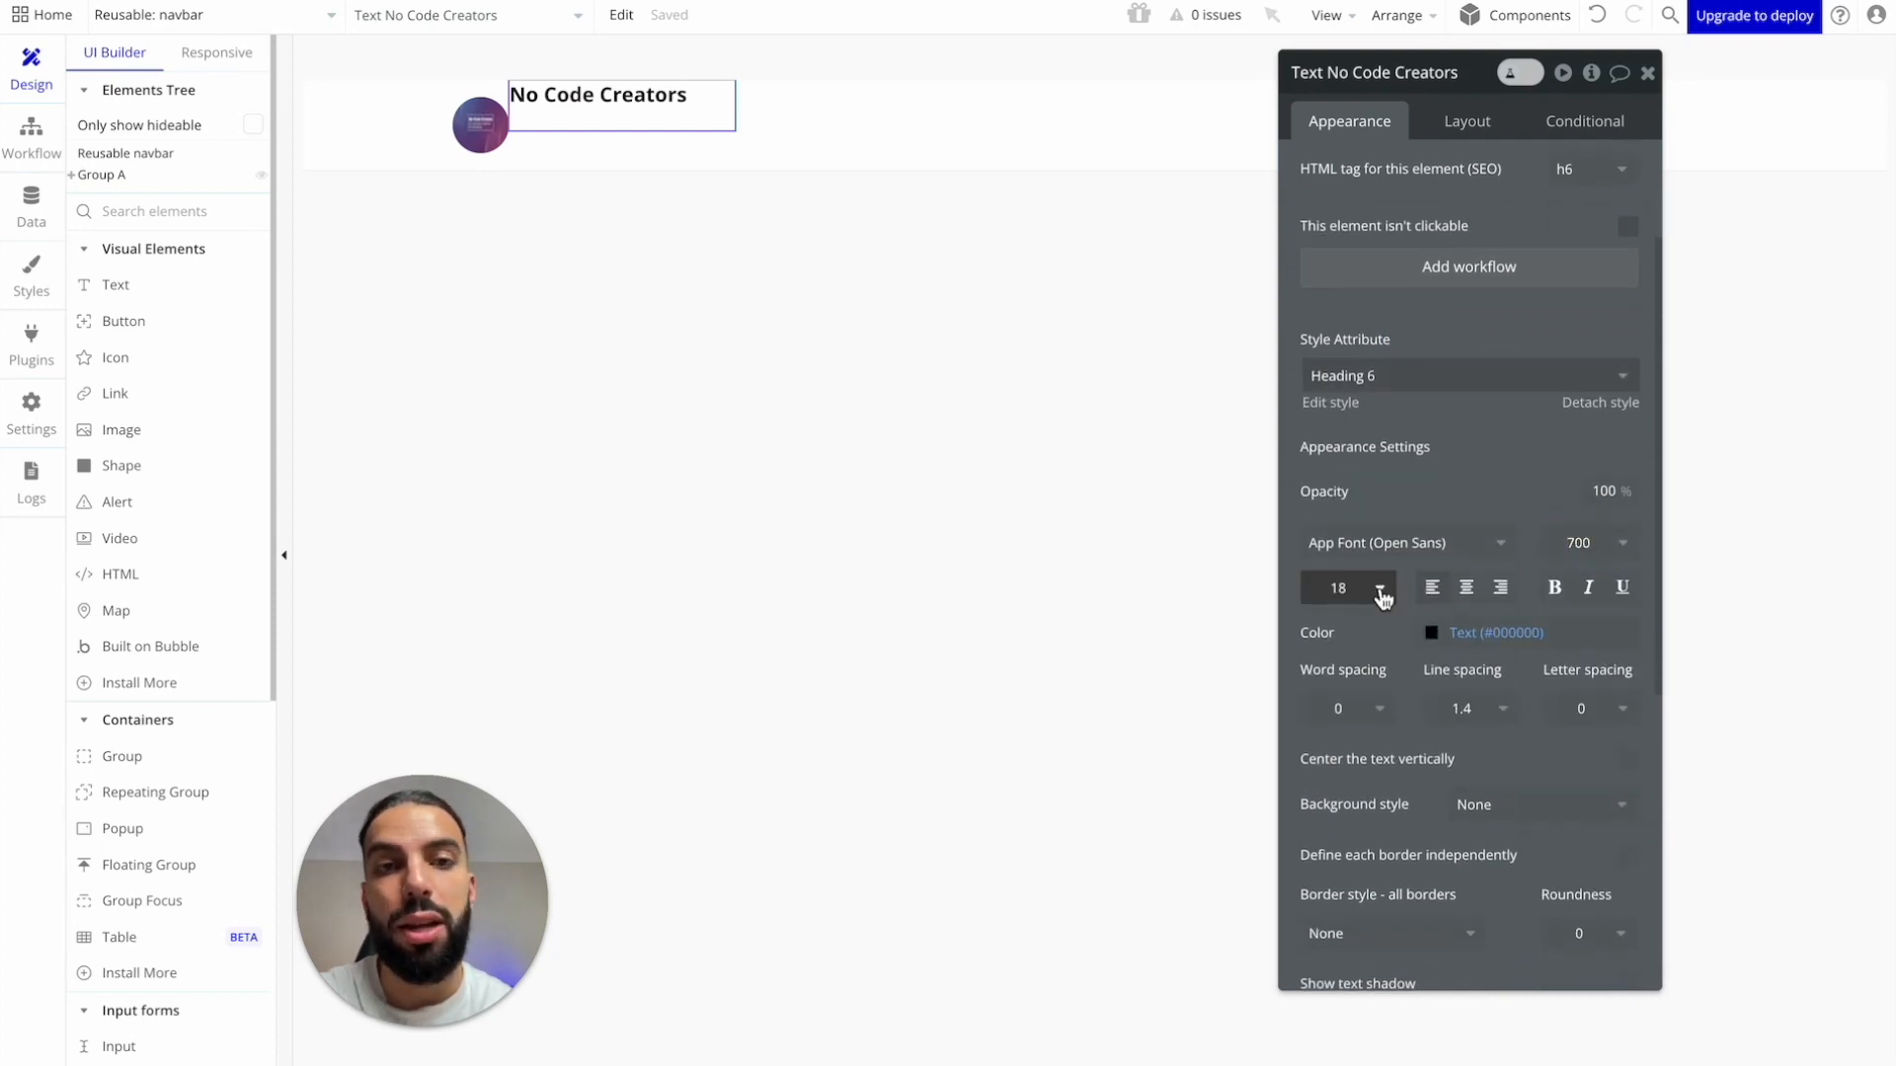
{"action": "left_click", "coordinate": [1377, 593]}
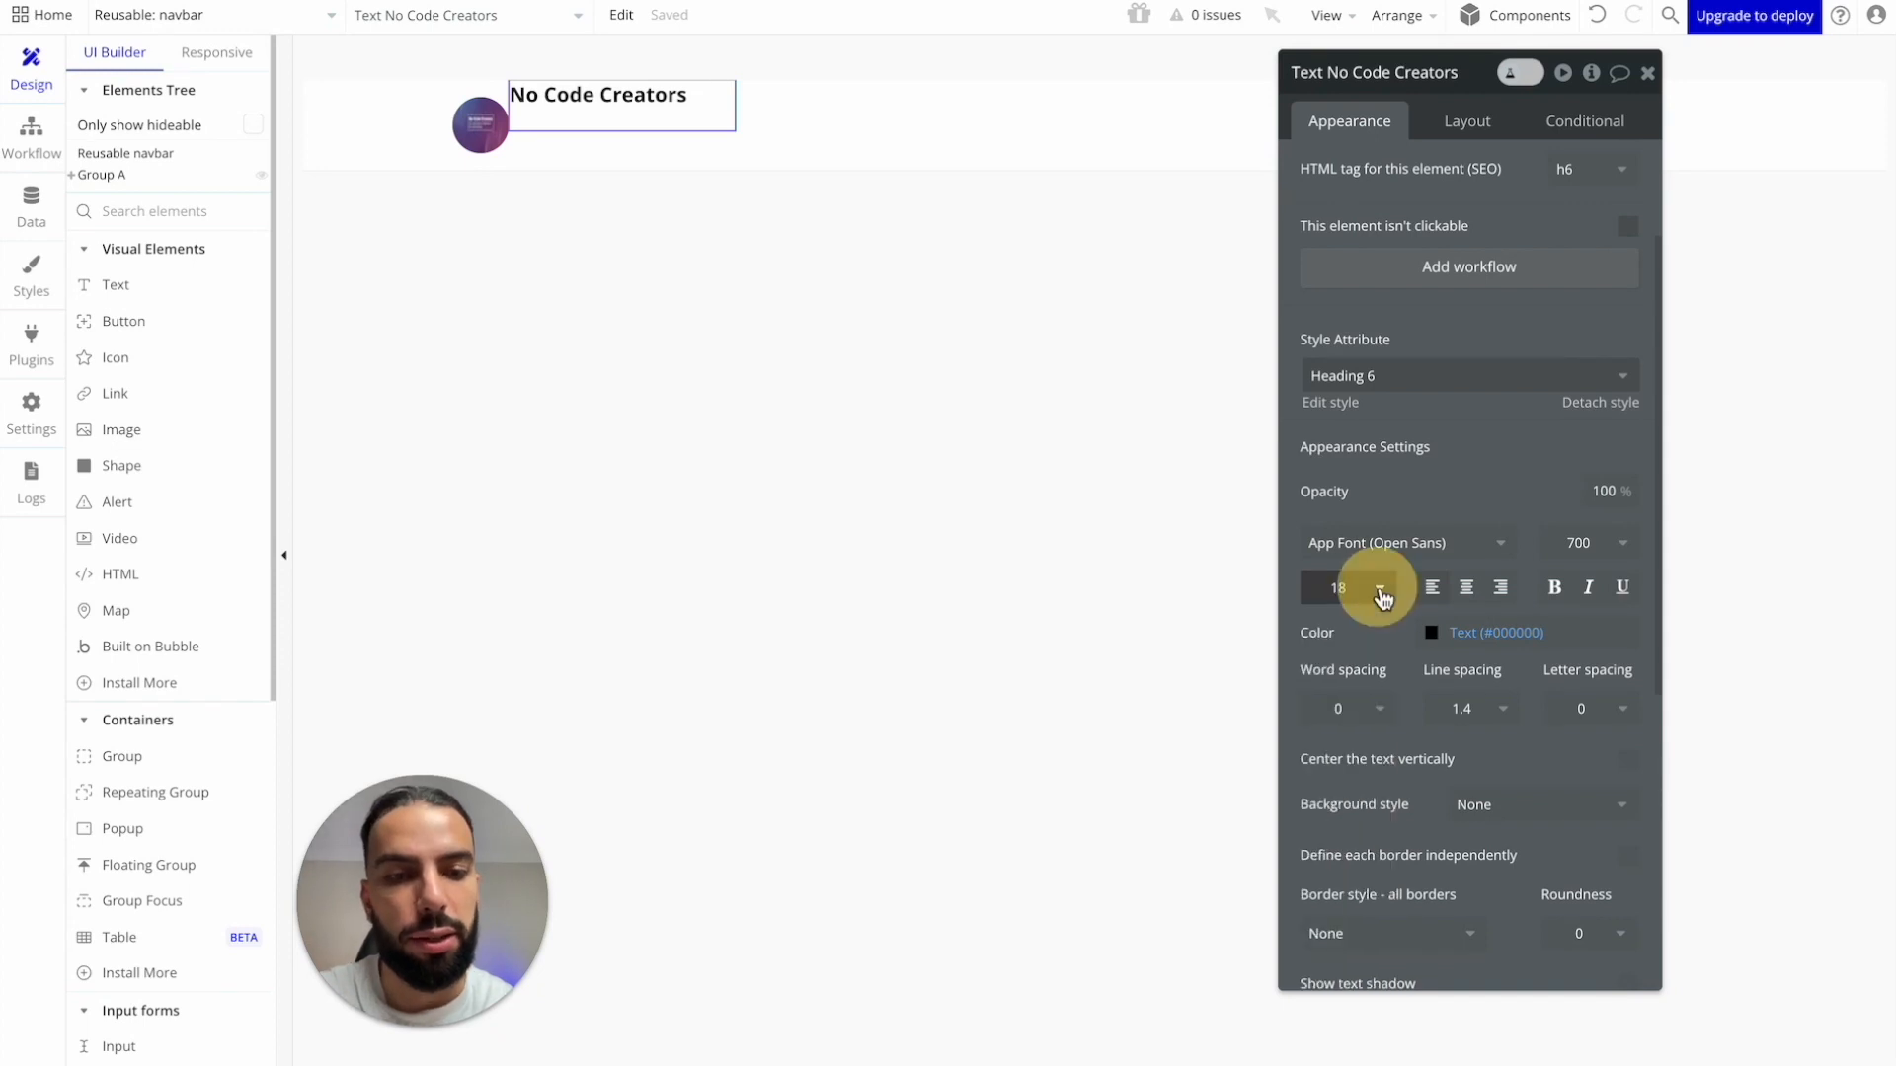
Step: Center the "No Code Creators" wording vertically within its box and center the element vertically in its parent row
{"action": "scroll", "coordinate": [1409, 622], "scroll_direction": "down", "scroll_amount": 3}
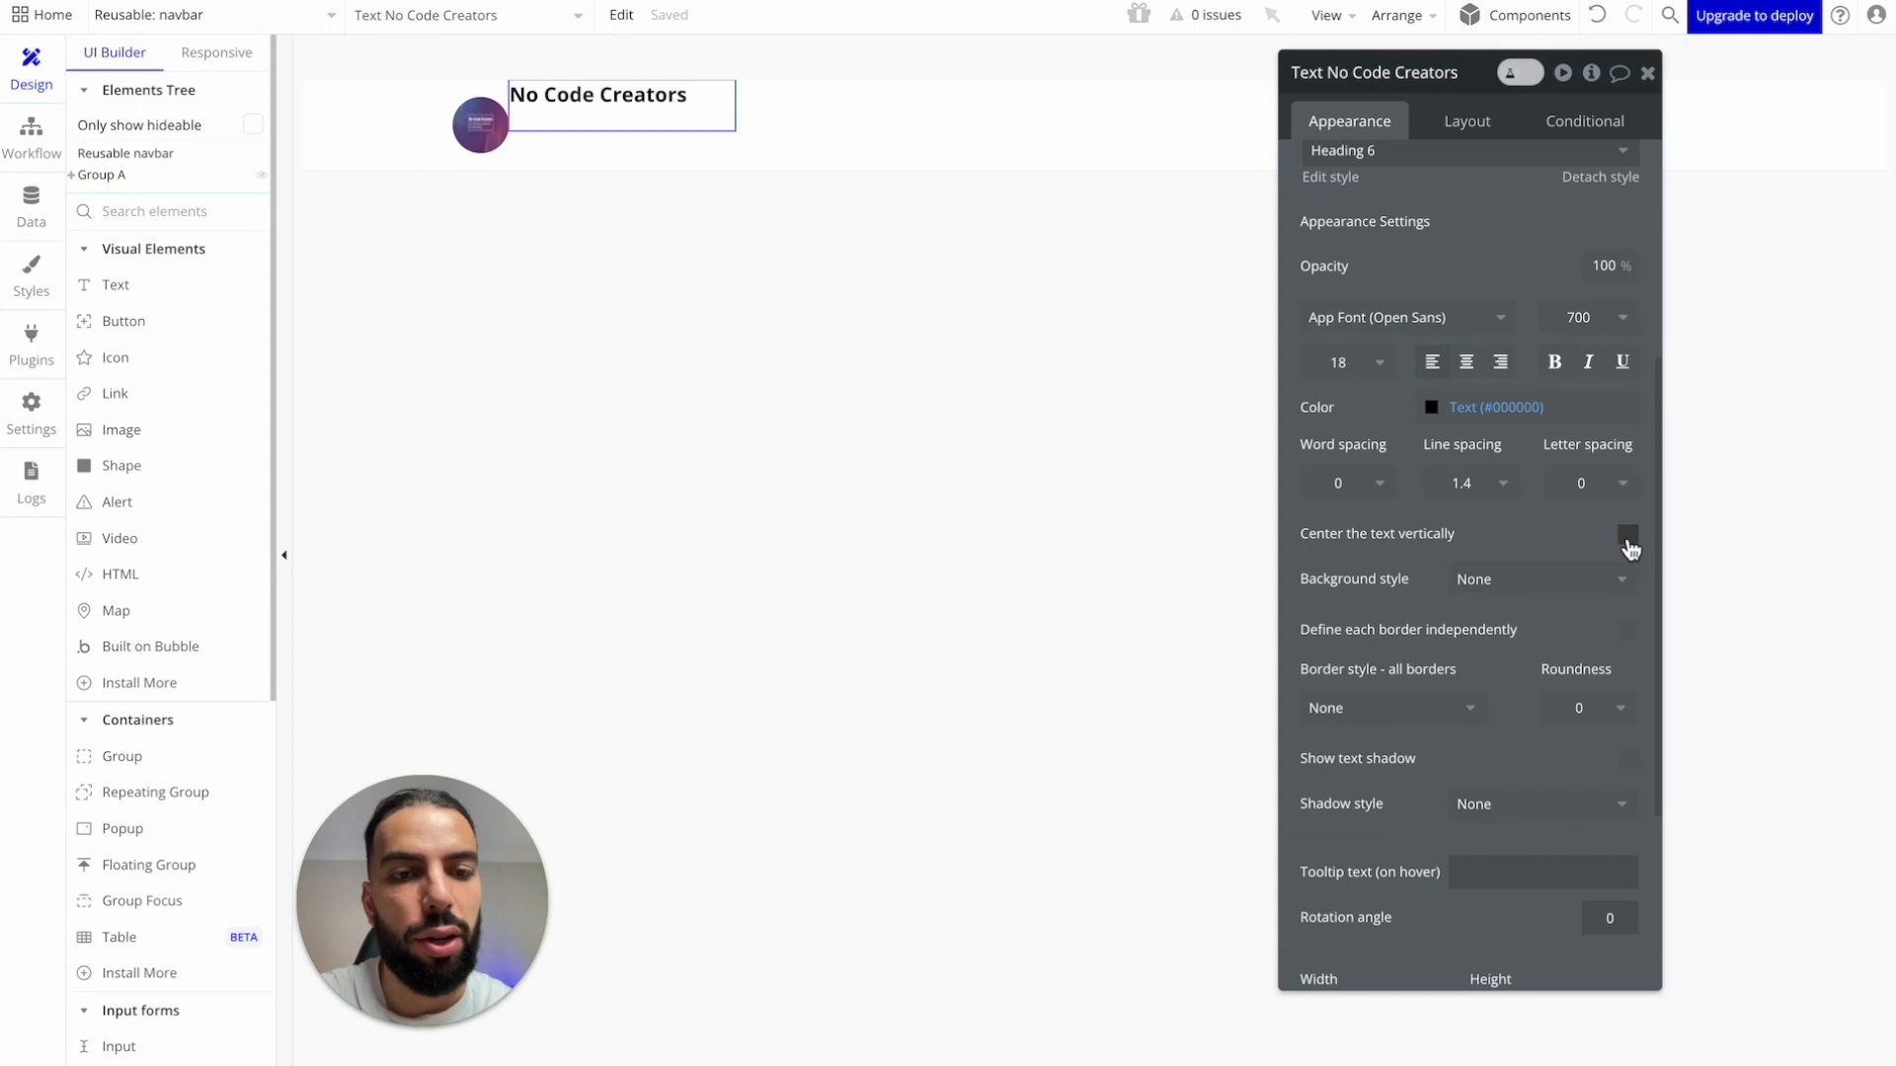
{"action": "left_click", "coordinate": [1627, 536]}
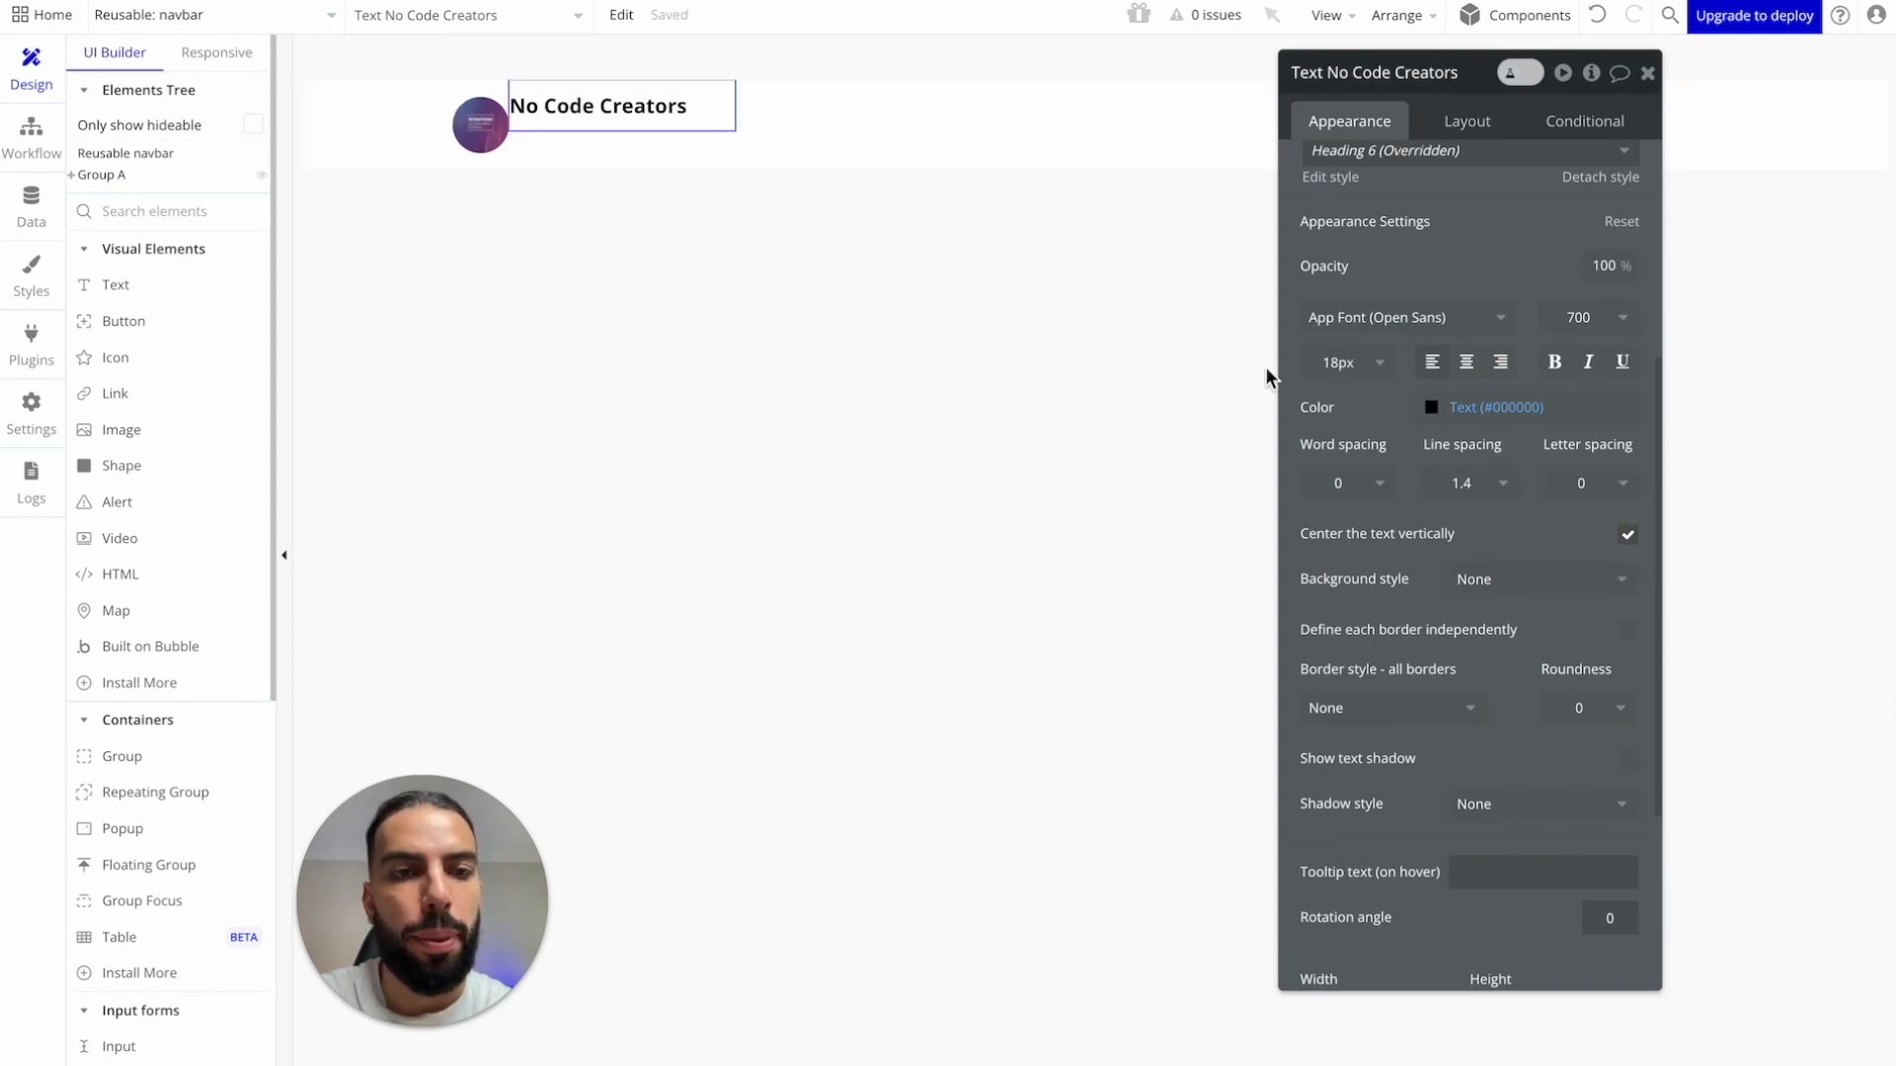
{"action": "scroll", "coordinate": [1430, 266], "scroll_direction": "up", "scroll_amount": 4}
{"action": "left_click", "coordinate": [1463, 120]}
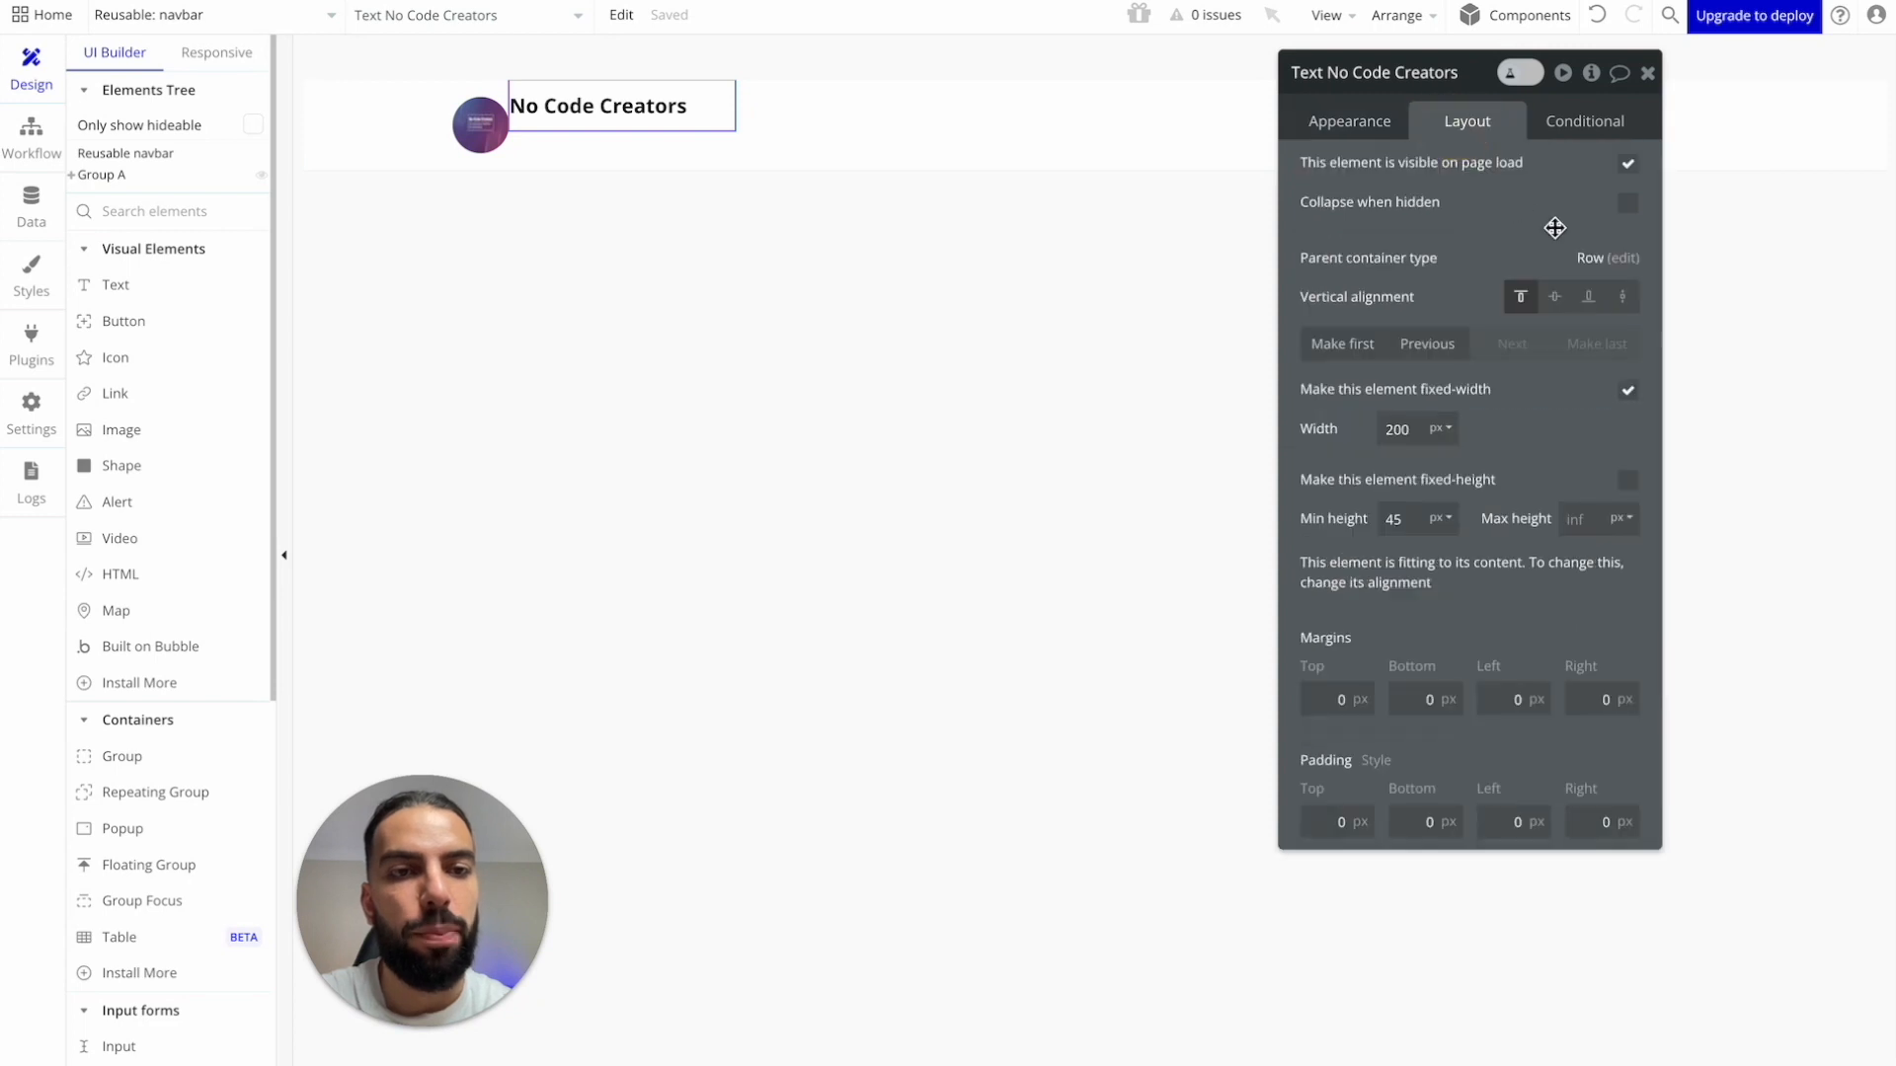
{"action": "left_click", "coordinate": [1556, 298]}
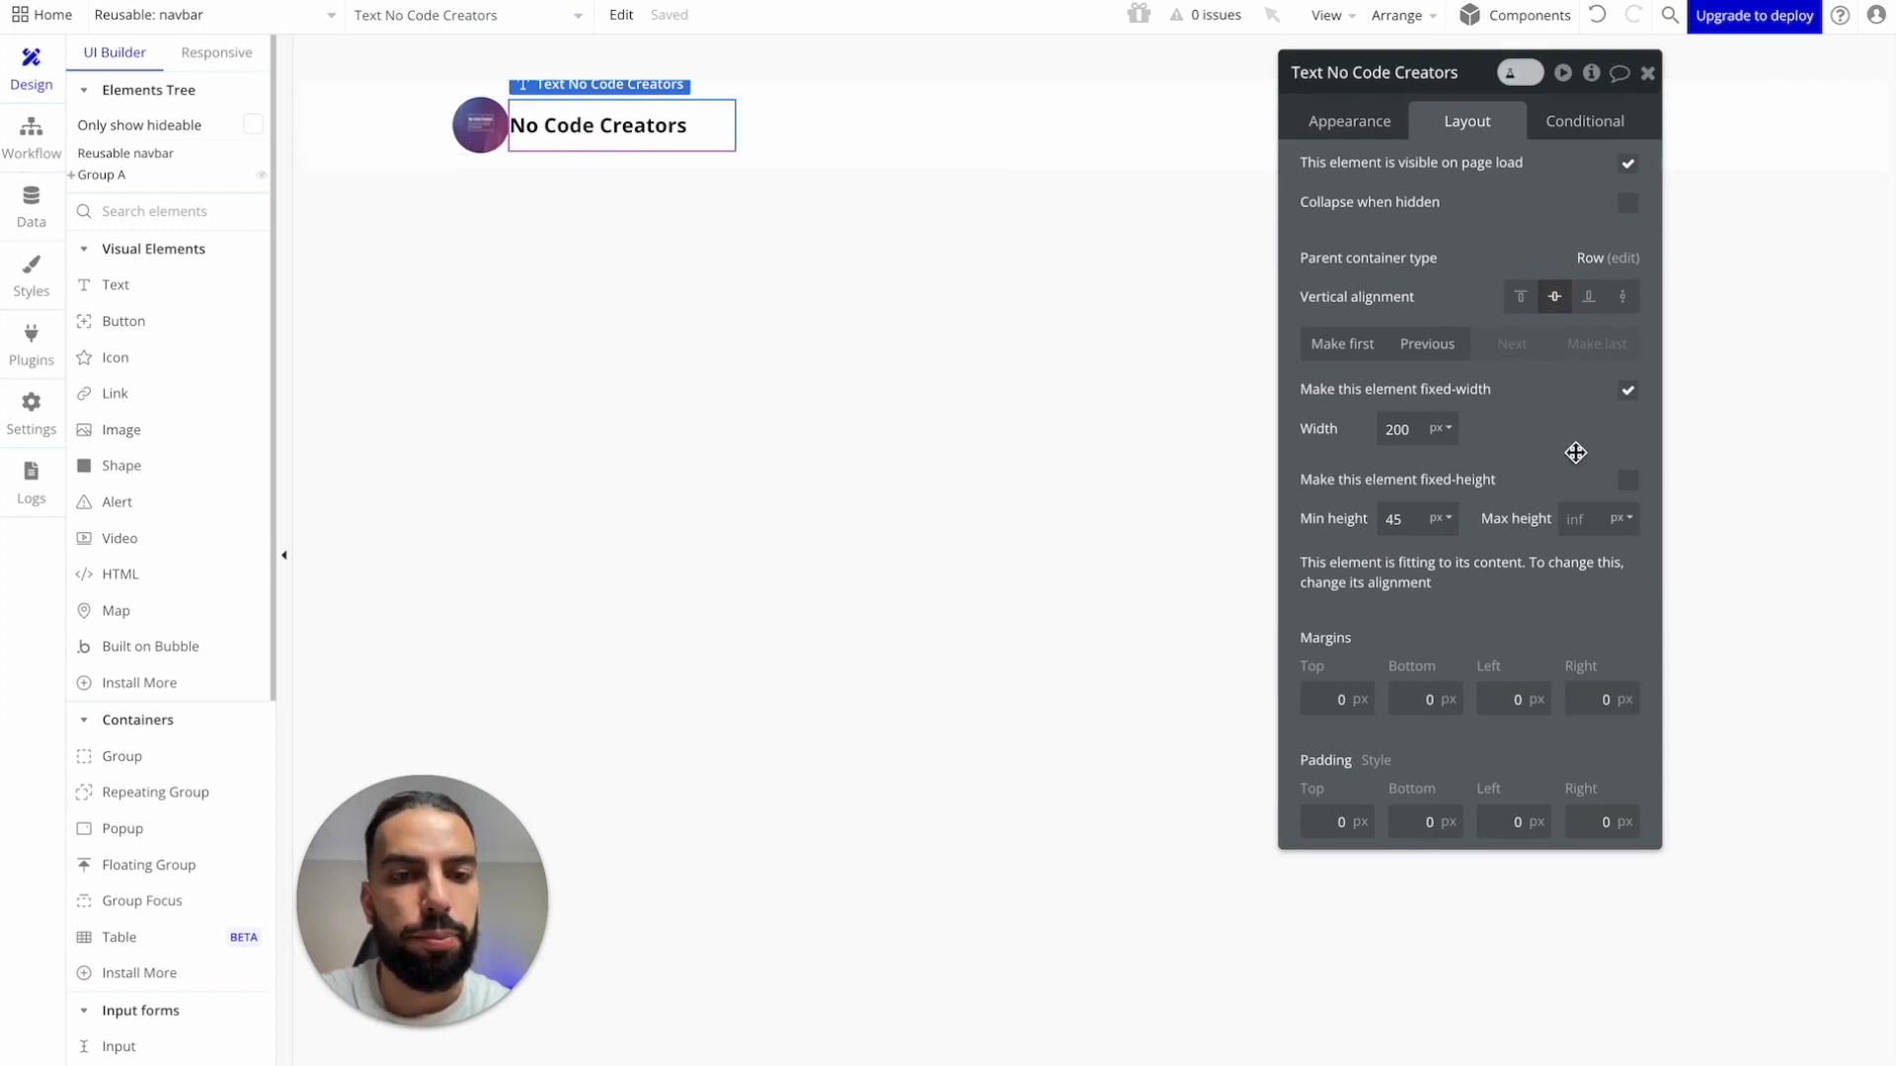
Step: Remove the text element's fixed width, set its minimum width and height to 0 px, and fit its width to content
{"action": "left_click", "coordinate": [1628, 391]}
{"action": "double_click", "coordinate": [1396, 429]}
{"action": "key", "text": "BackSpace"}
{"action": "type", "text": "0"}
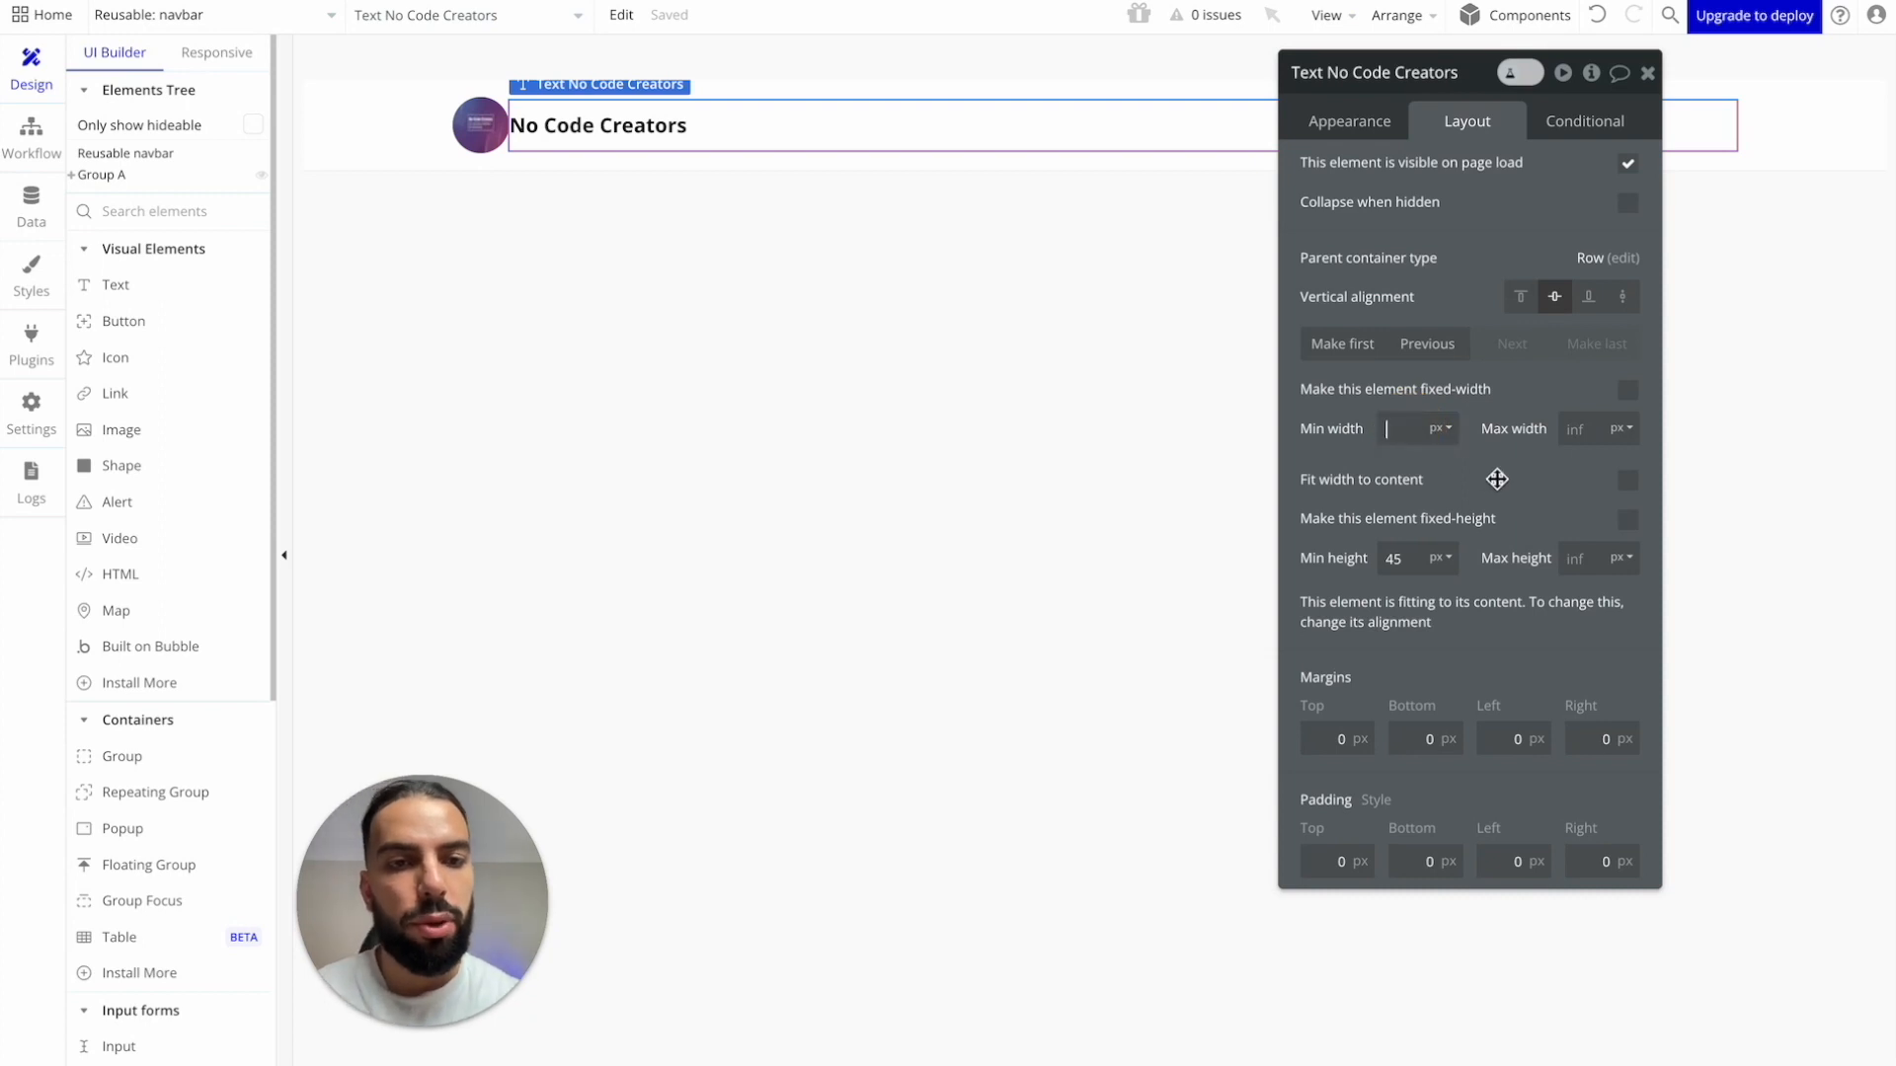
{"action": "double_click", "coordinate": [1412, 553]}
{"action": "key", "text": "BackSpace"}
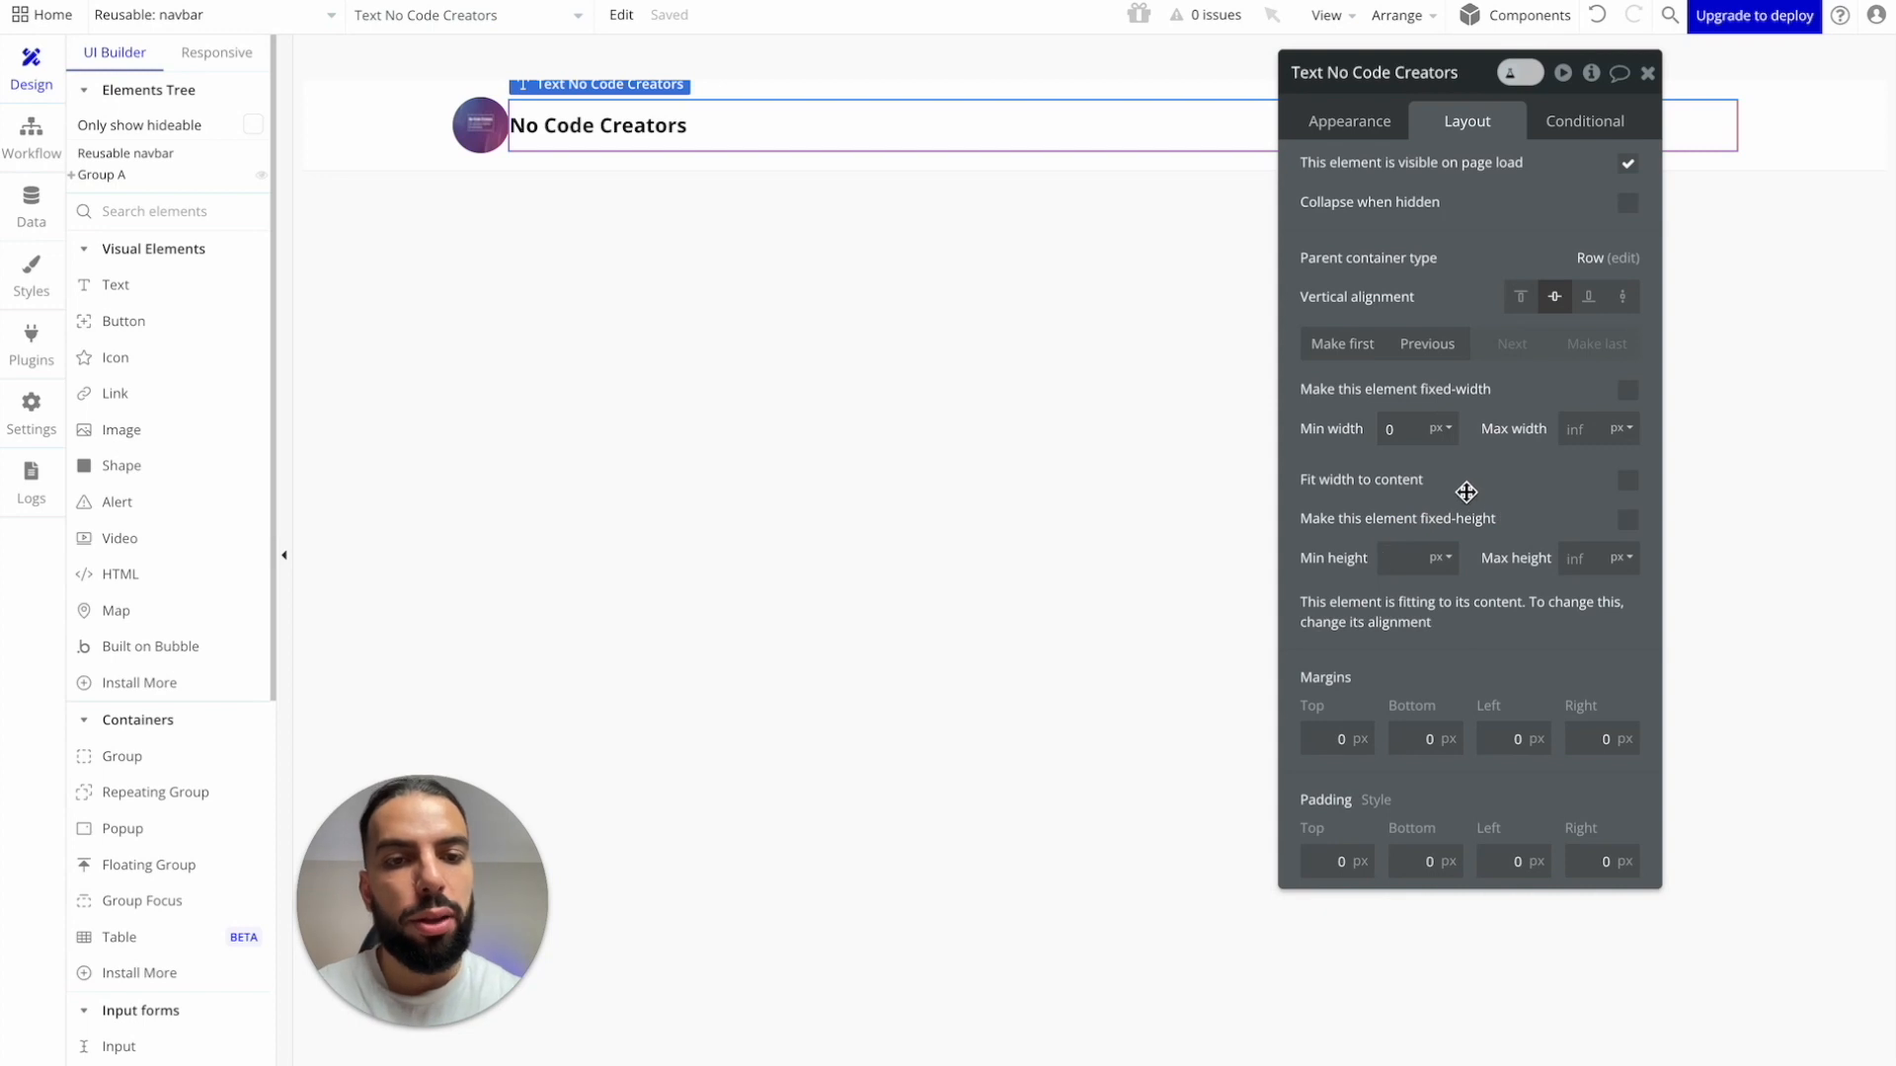
{"action": "left_click", "coordinate": [1627, 482]}
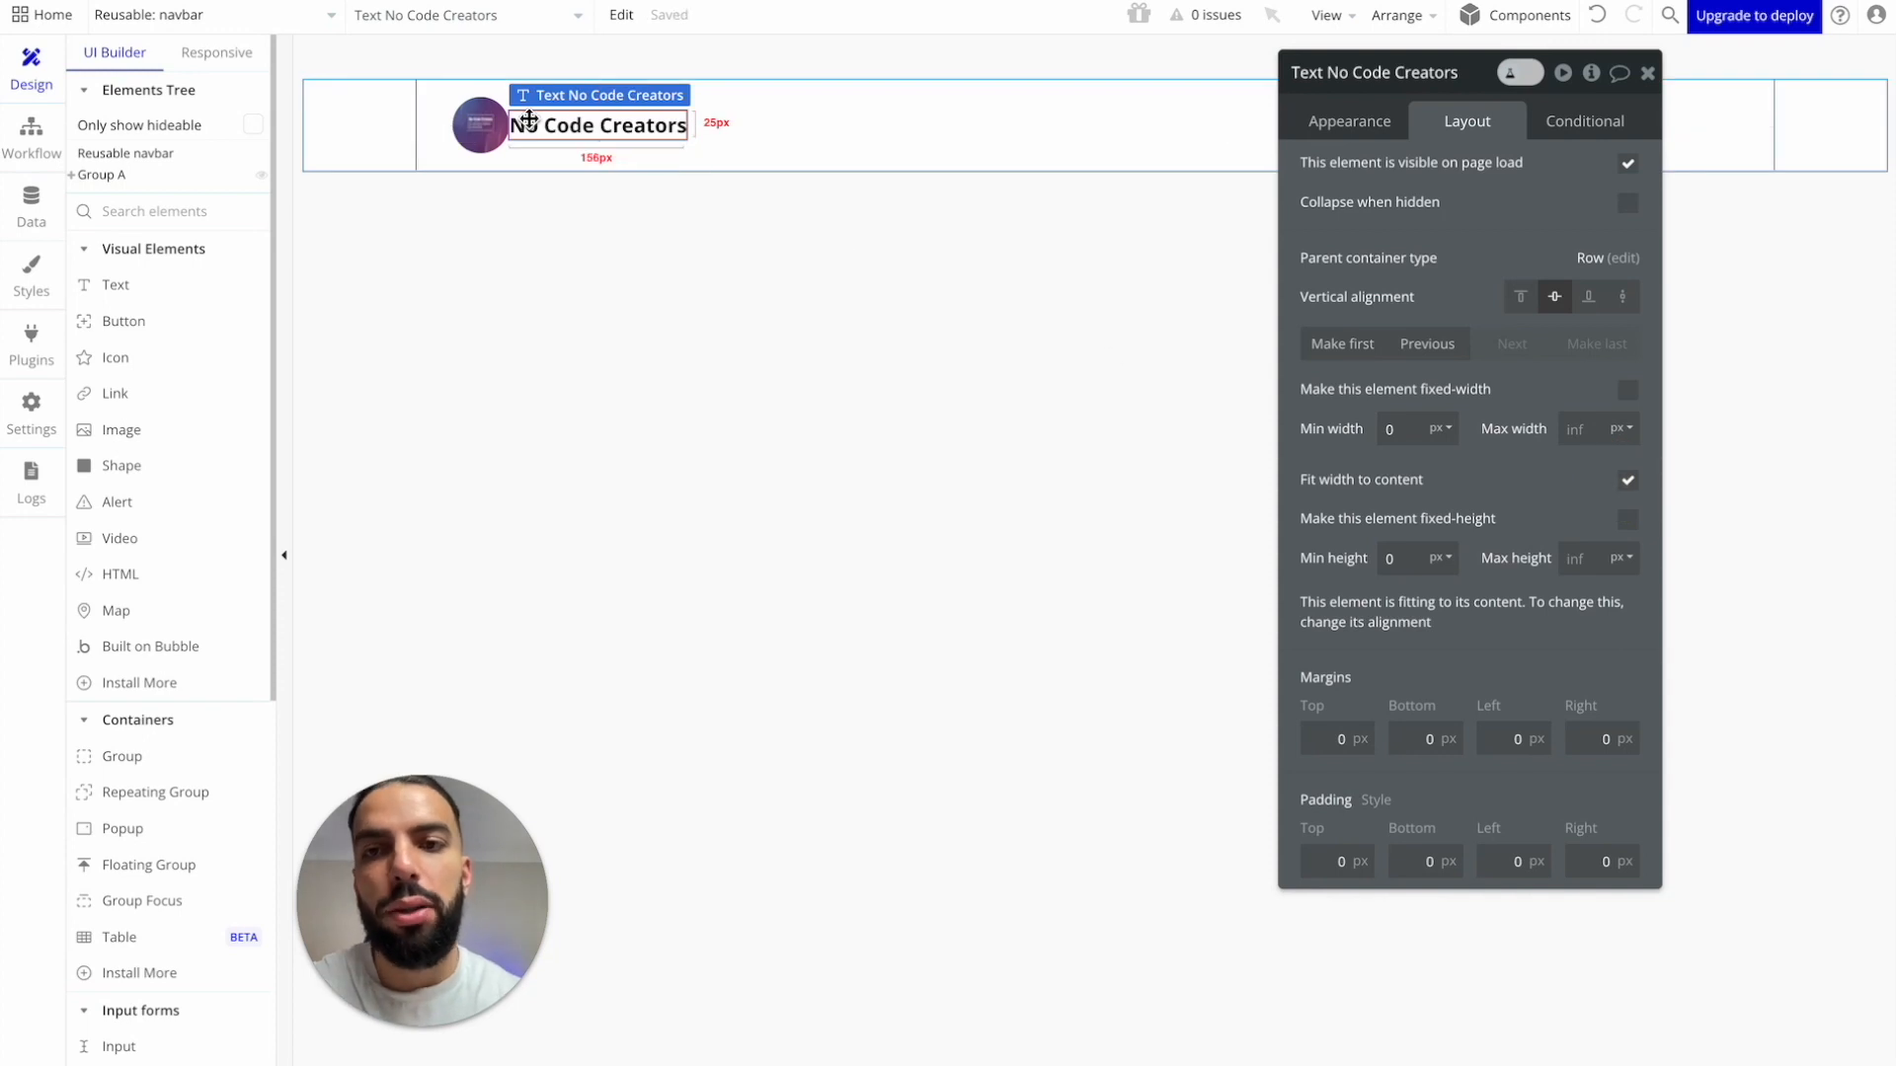
Step: Try extending the heading text to "No Code Creators dddd" to test the fit-to-content width, and restore "No Code Creators"
{"action": "left_click", "coordinate": [1350, 121]}
{"action": "triple_click", "coordinate": [1451, 182]}
{"action": "left_click", "coordinate": [1456, 186]}
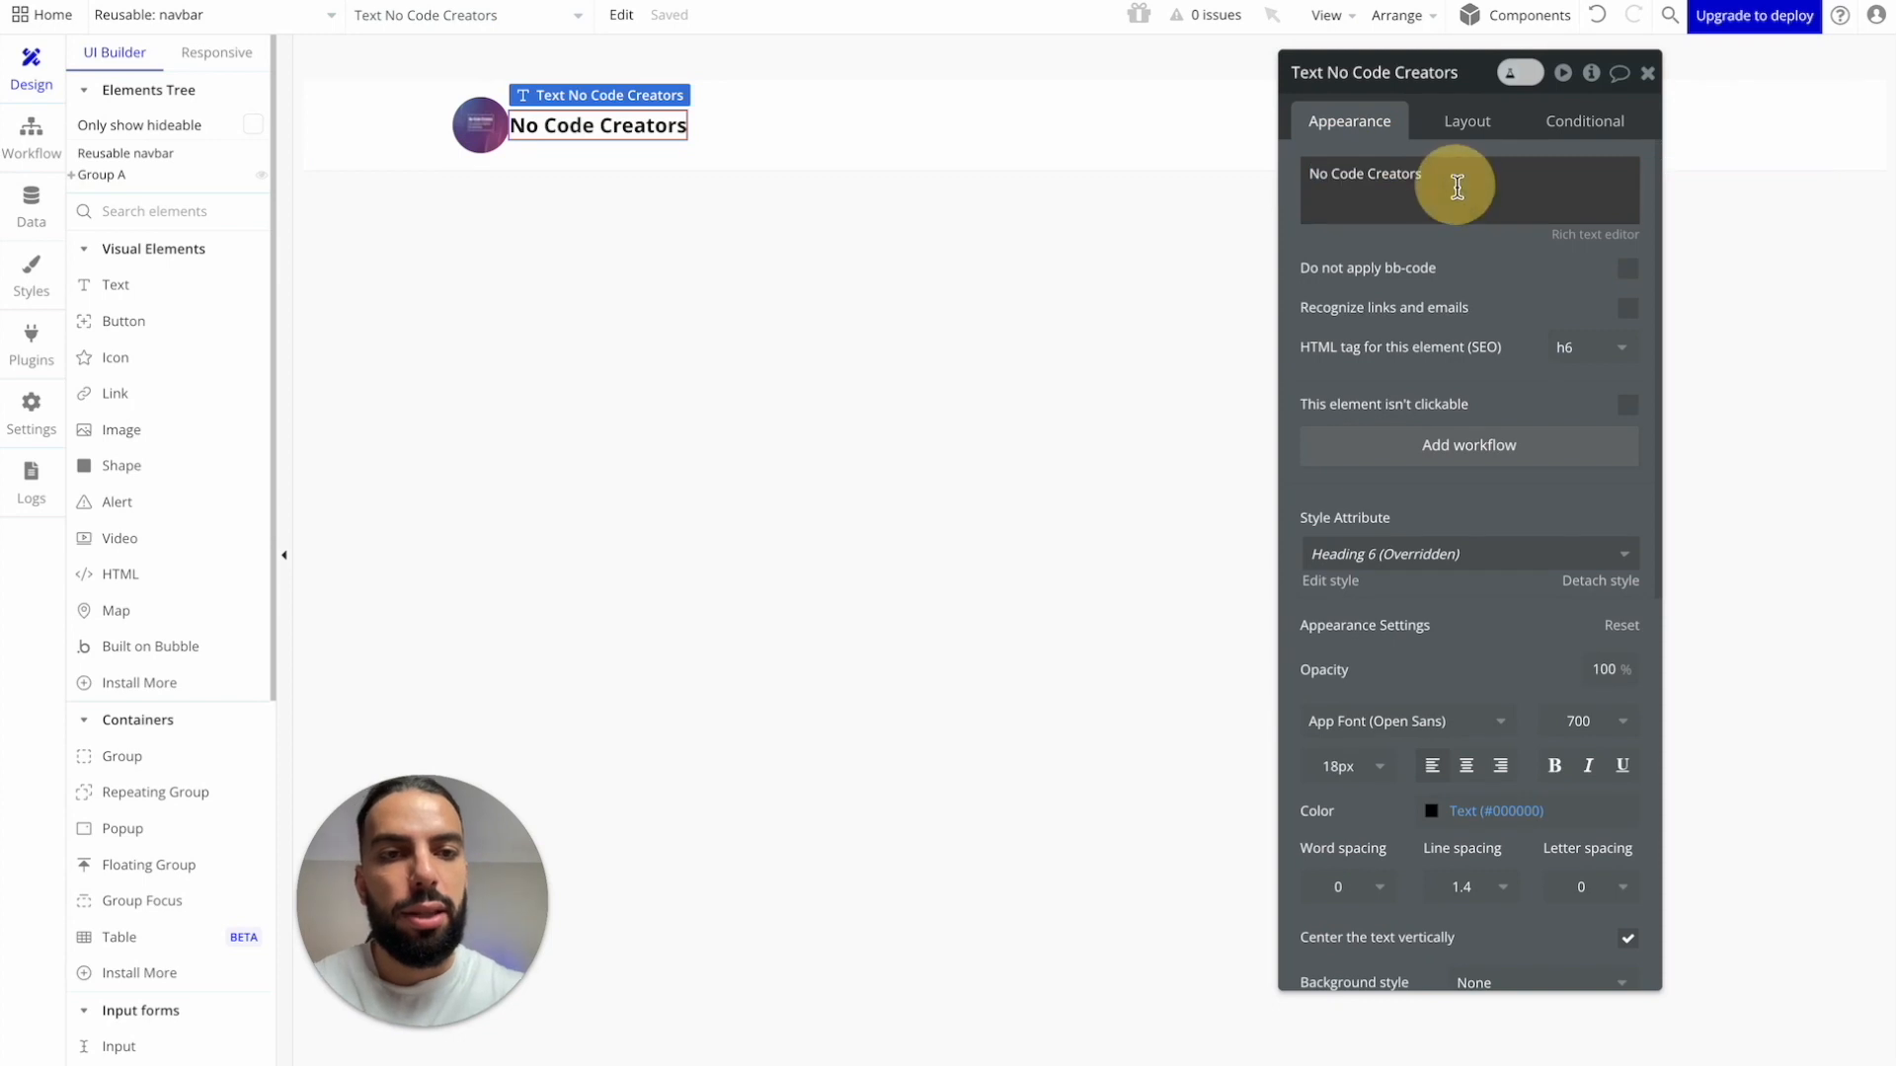
{"action": "triple_click", "coordinate": [1448, 178]}
{"action": "left_click", "coordinate": [1434, 176]}
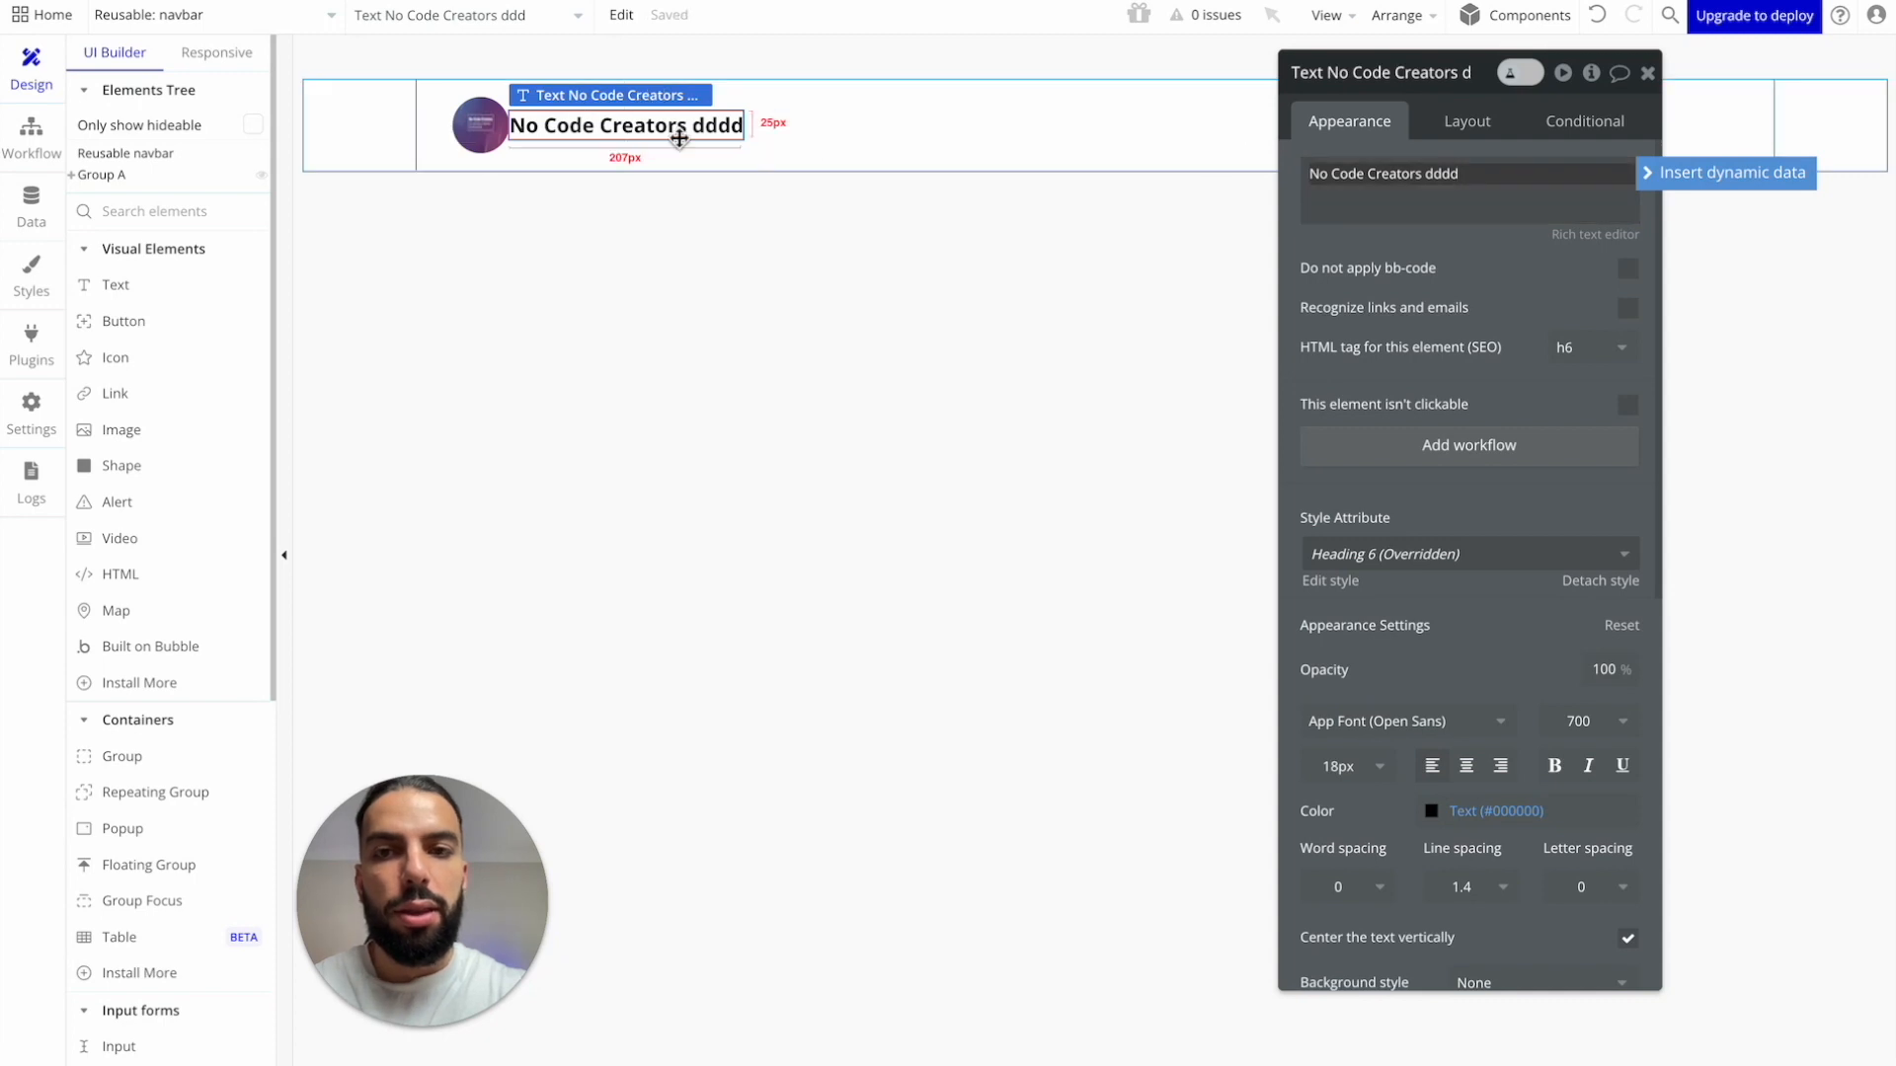
{"action": "double_click", "coordinate": [1437, 176]}
{"action": "key", "text": "BackSpace"}
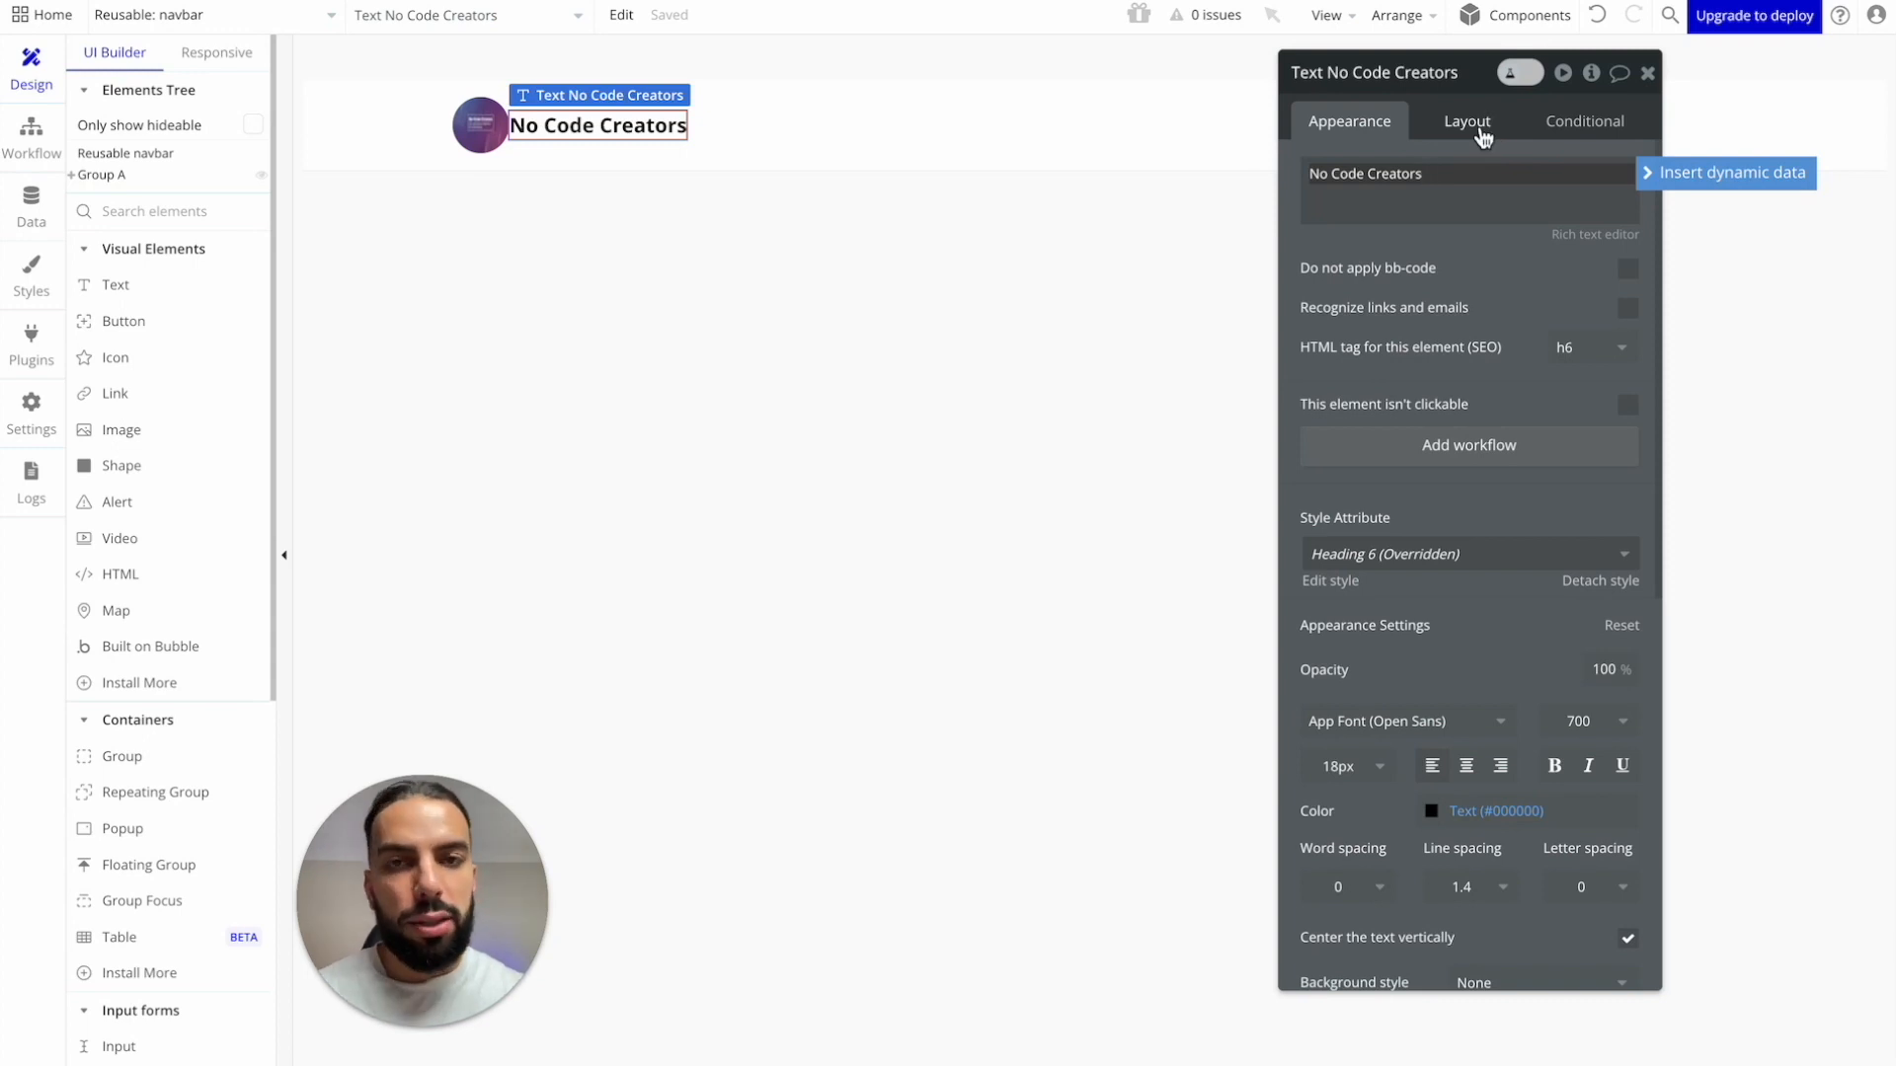
Step: Group the "No Code Creators" text and the logo image together in a row container
{"action": "left_click", "coordinate": [1483, 137]}
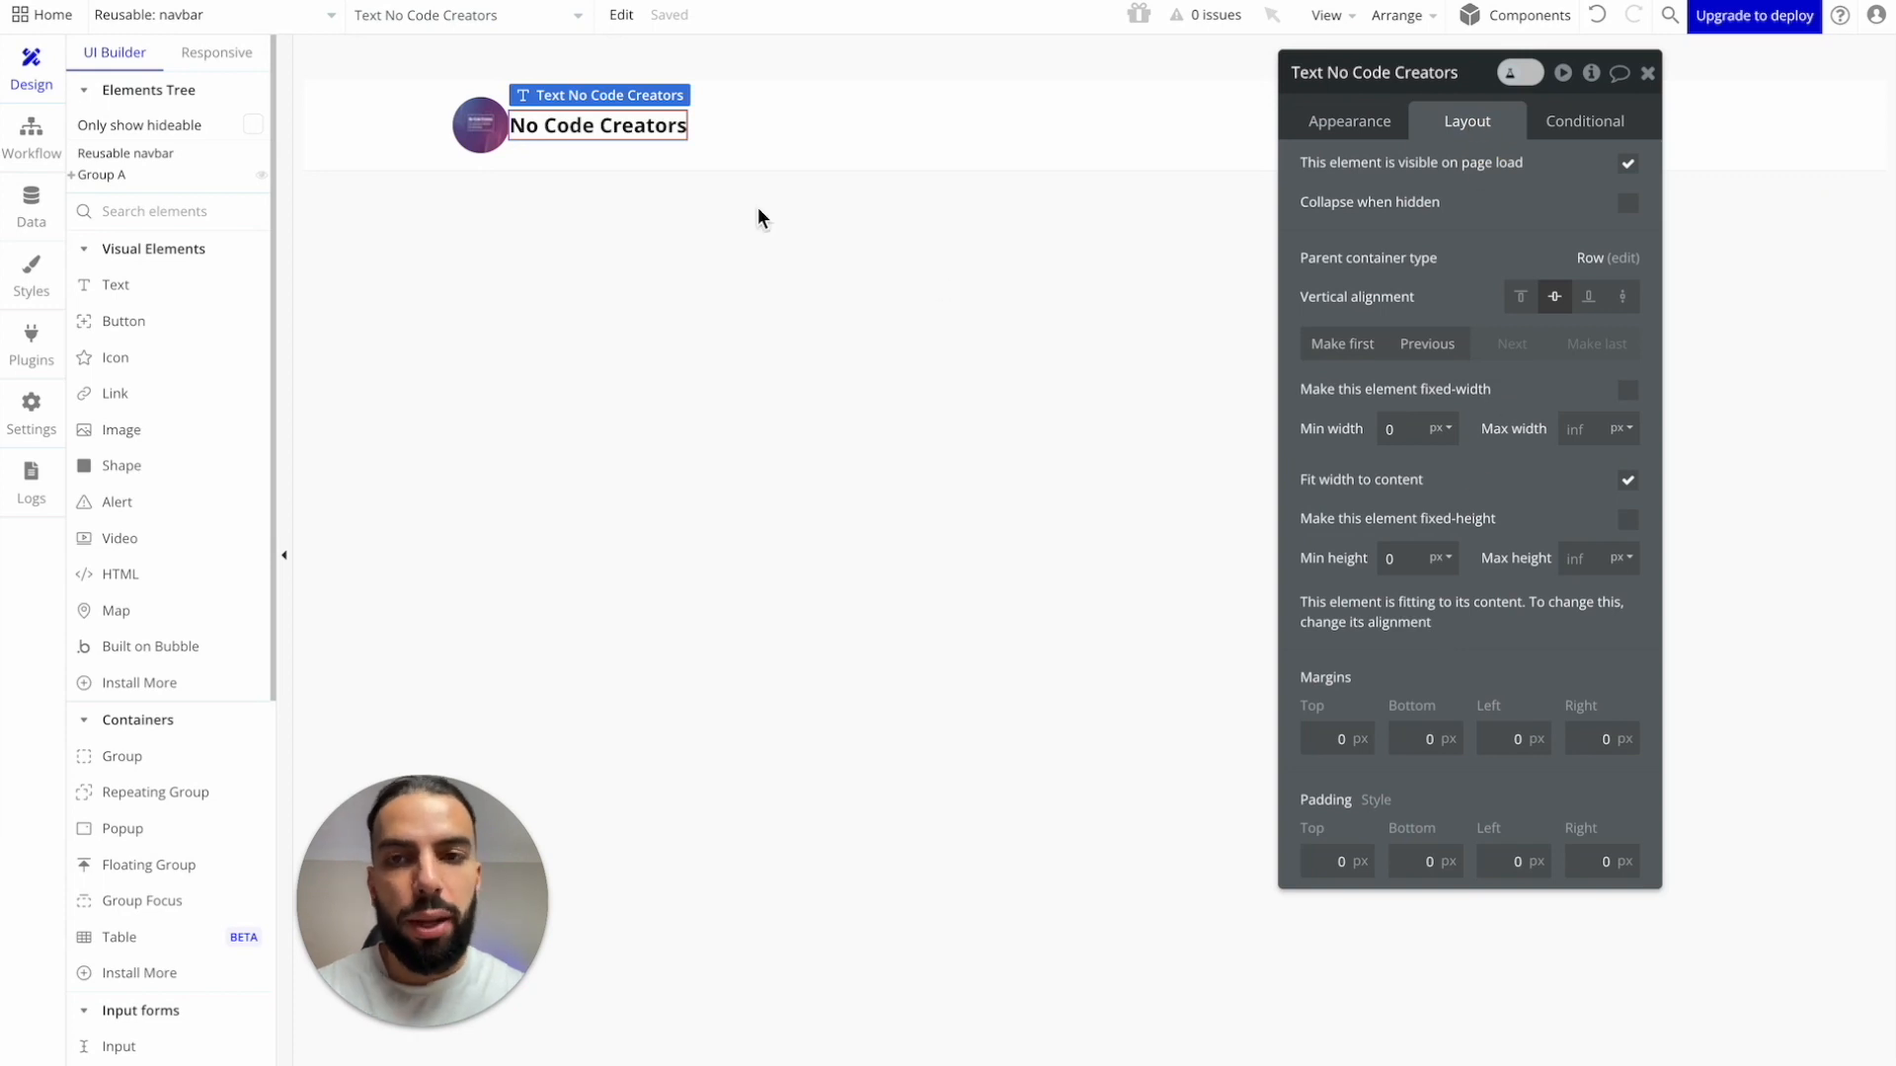
{"action": "left_click", "coordinate": [620, 261]}
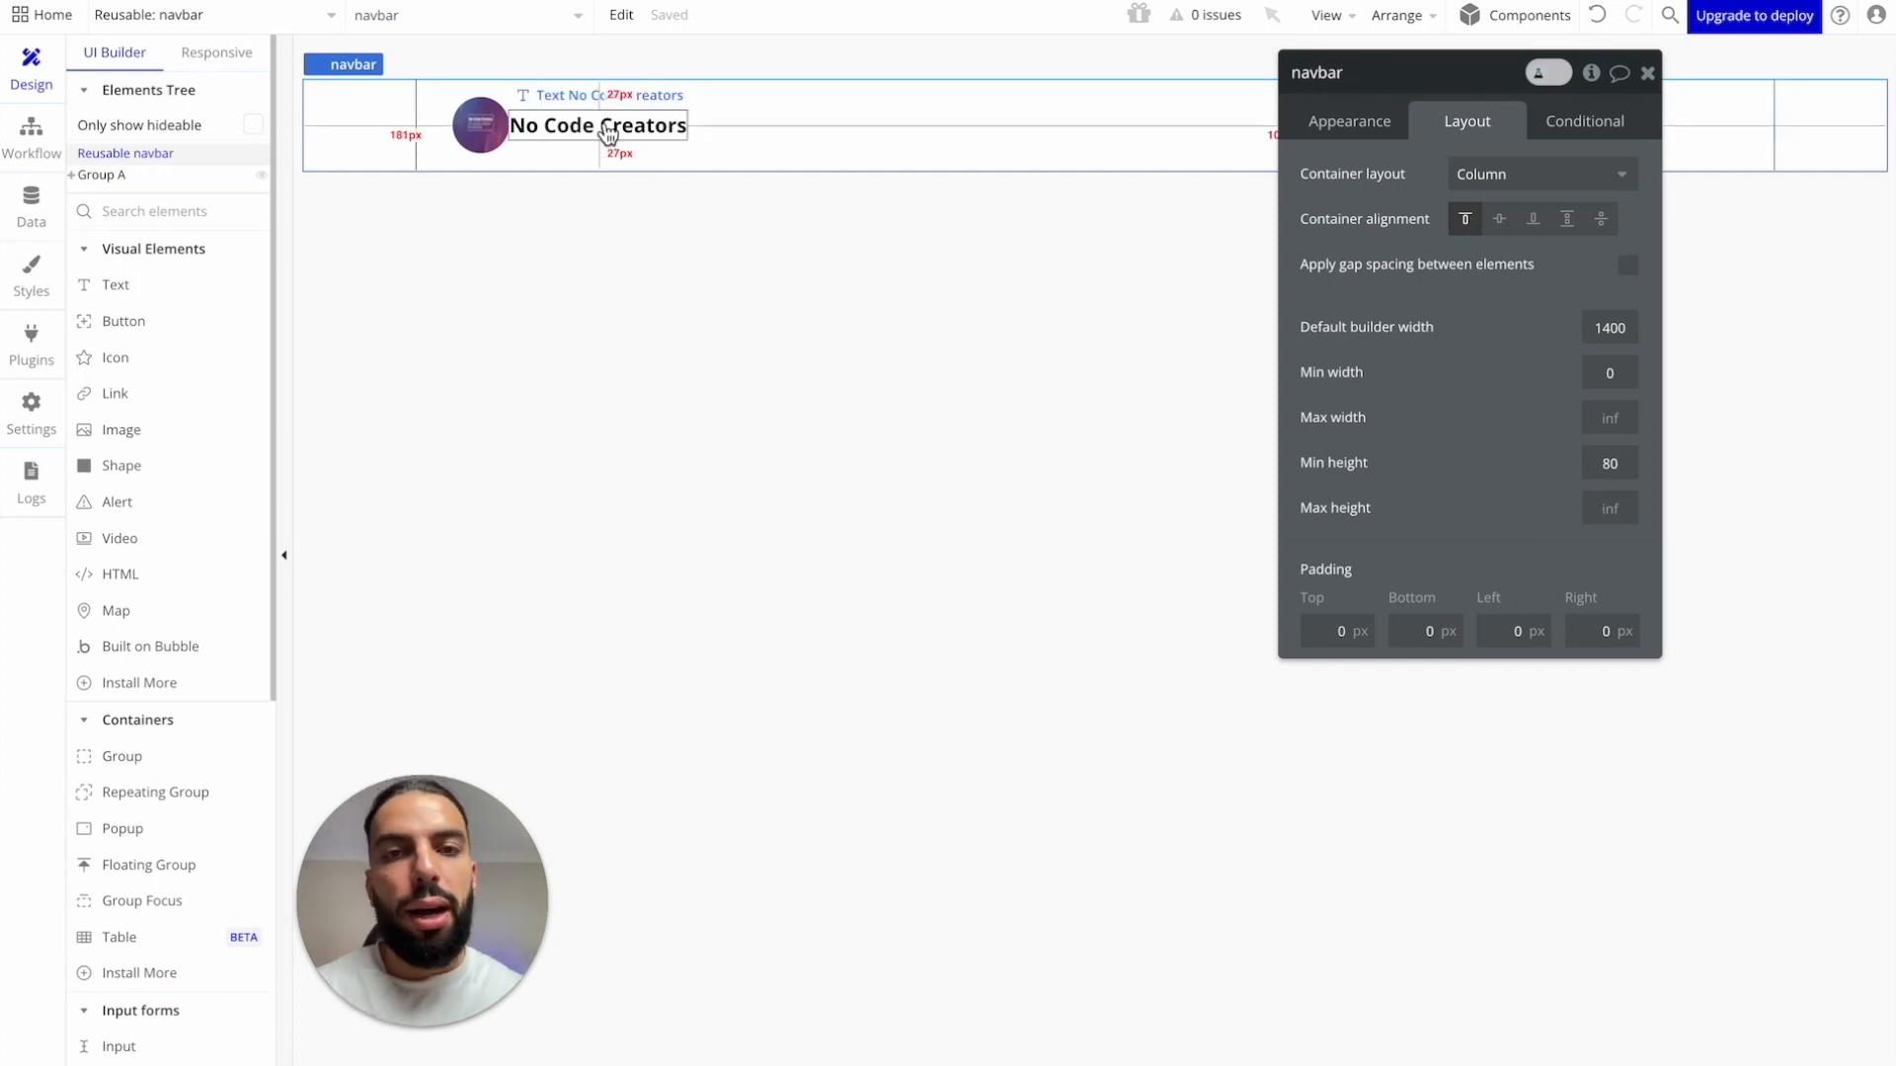
{"action": "left_click", "coordinate": [916, 130]}
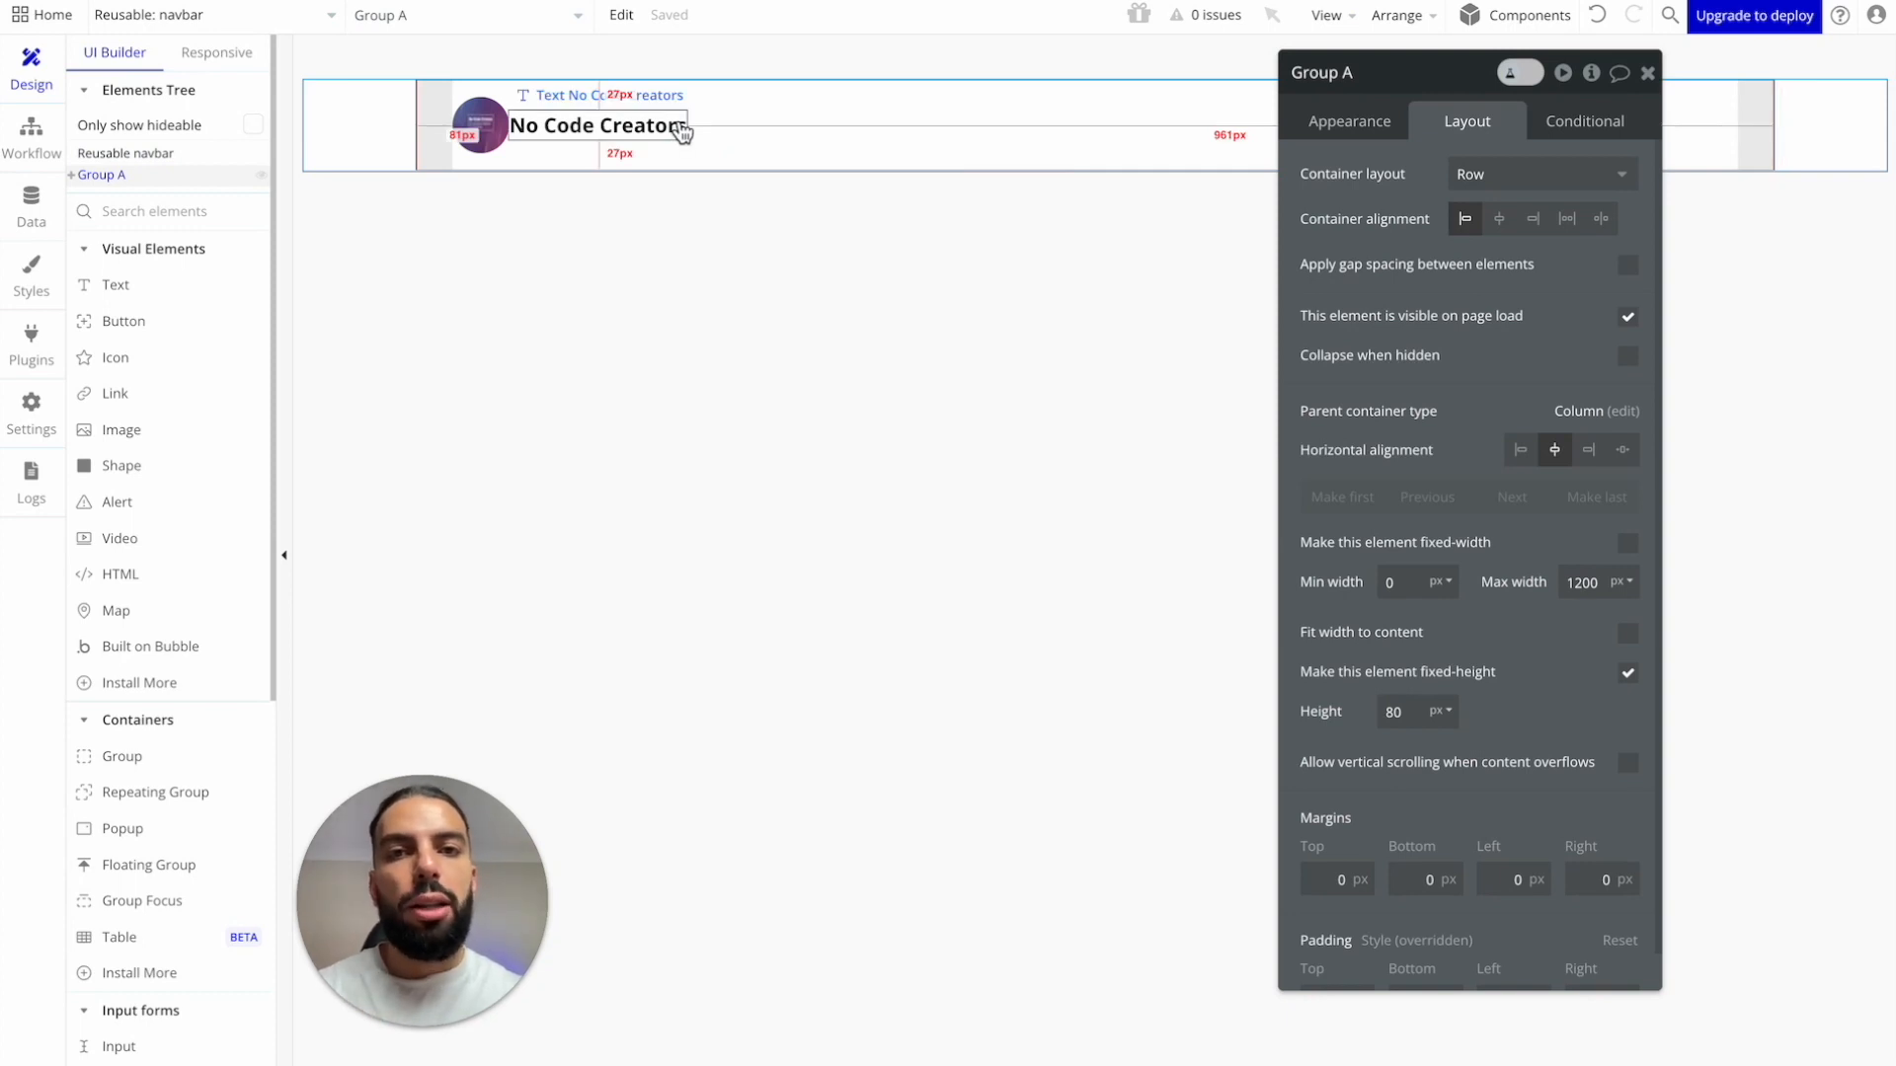
{"action": "left_click", "coordinate": [679, 131]}
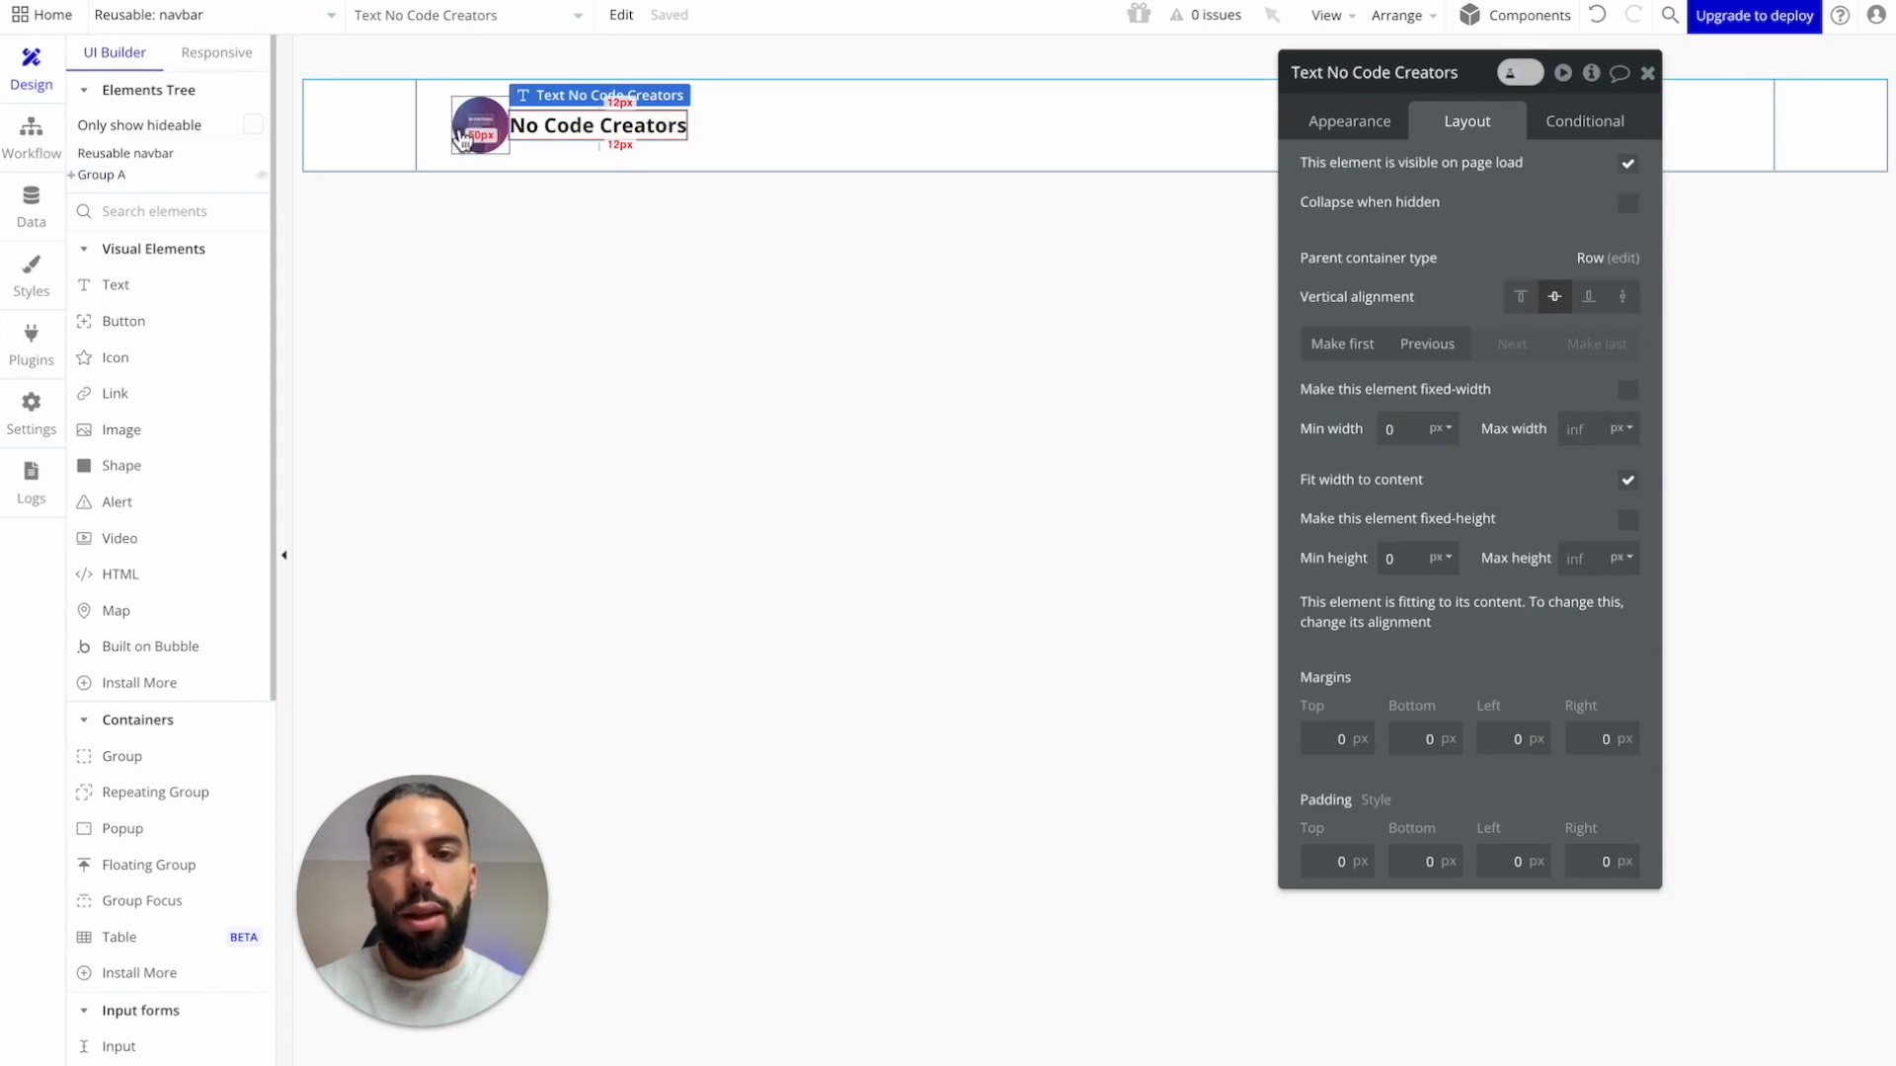
{"action": "left_click", "coordinate": [491, 118], "text": "shift"}
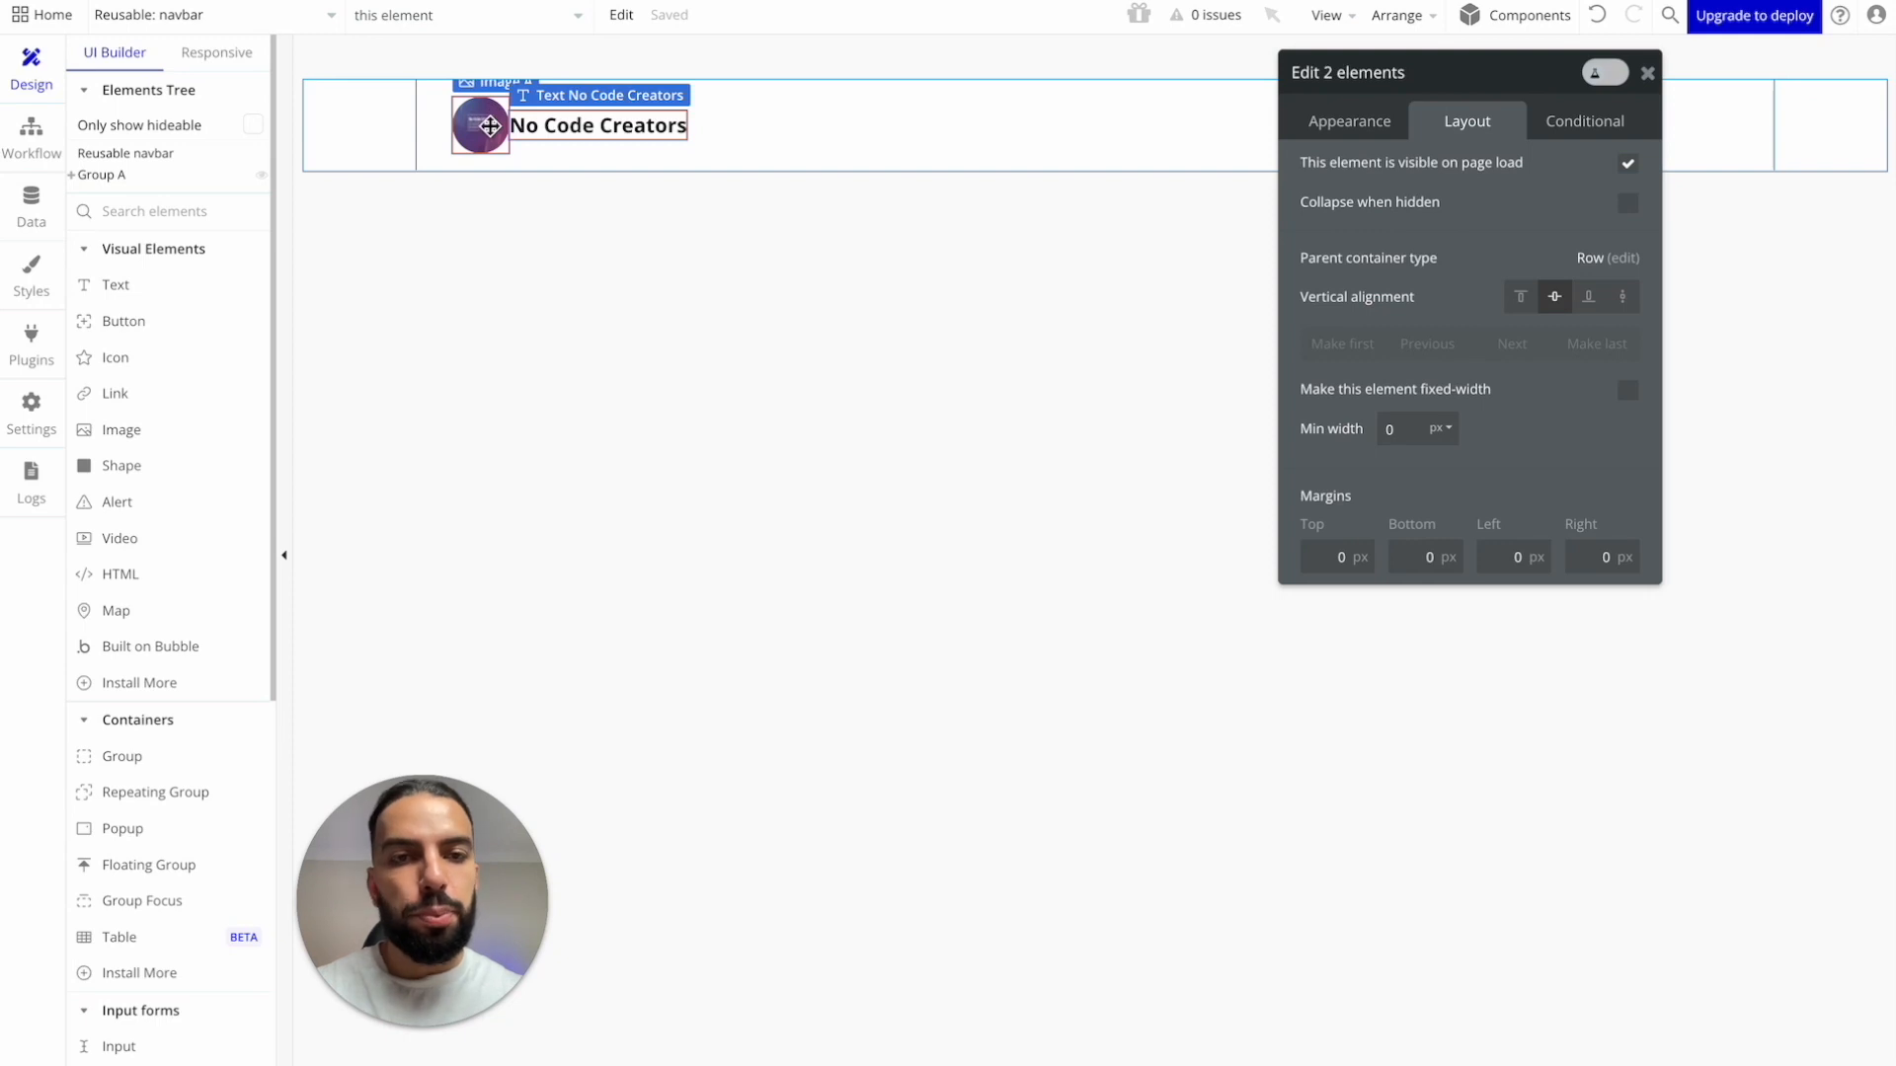
{"action": "right_click", "coordinate": [481, 128]}
{"action": "mouse_move", "coordinate": [616, 249]}
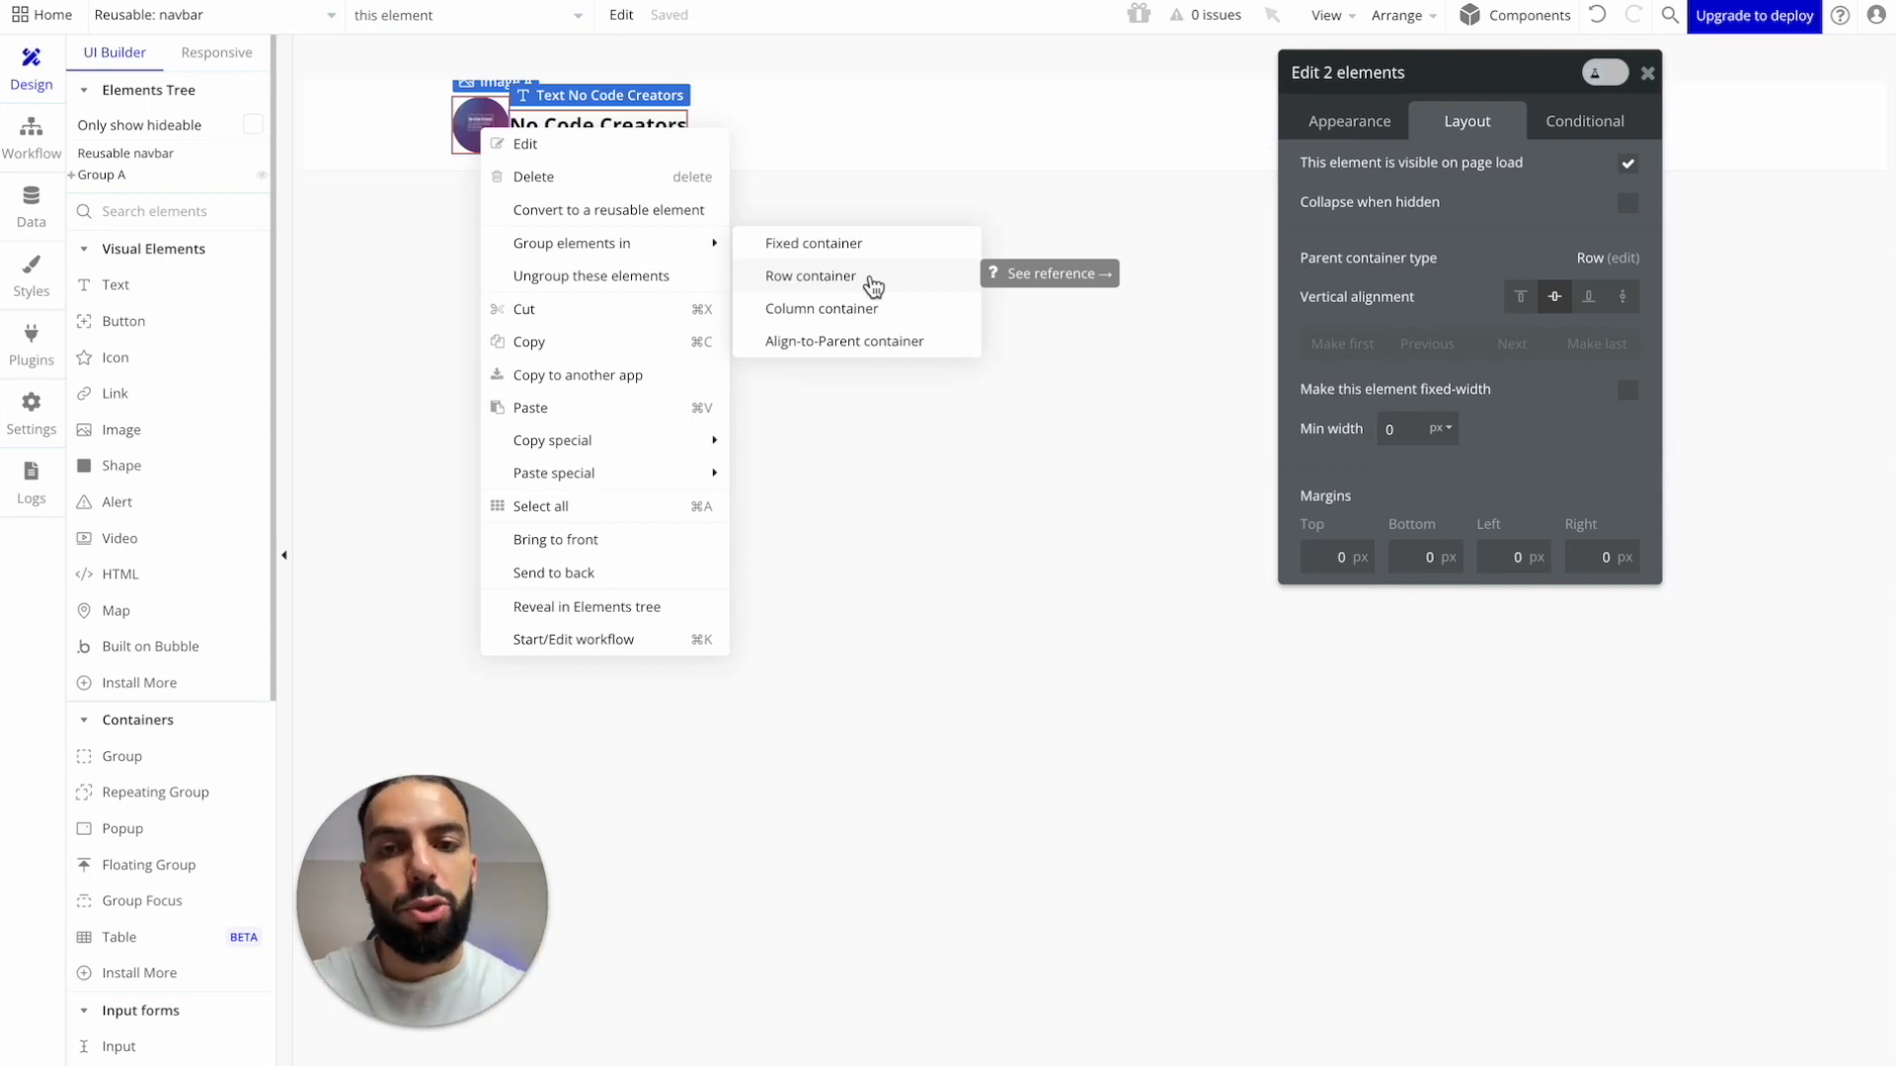
{"action": "left_click", "coordinate": [869, 278]}
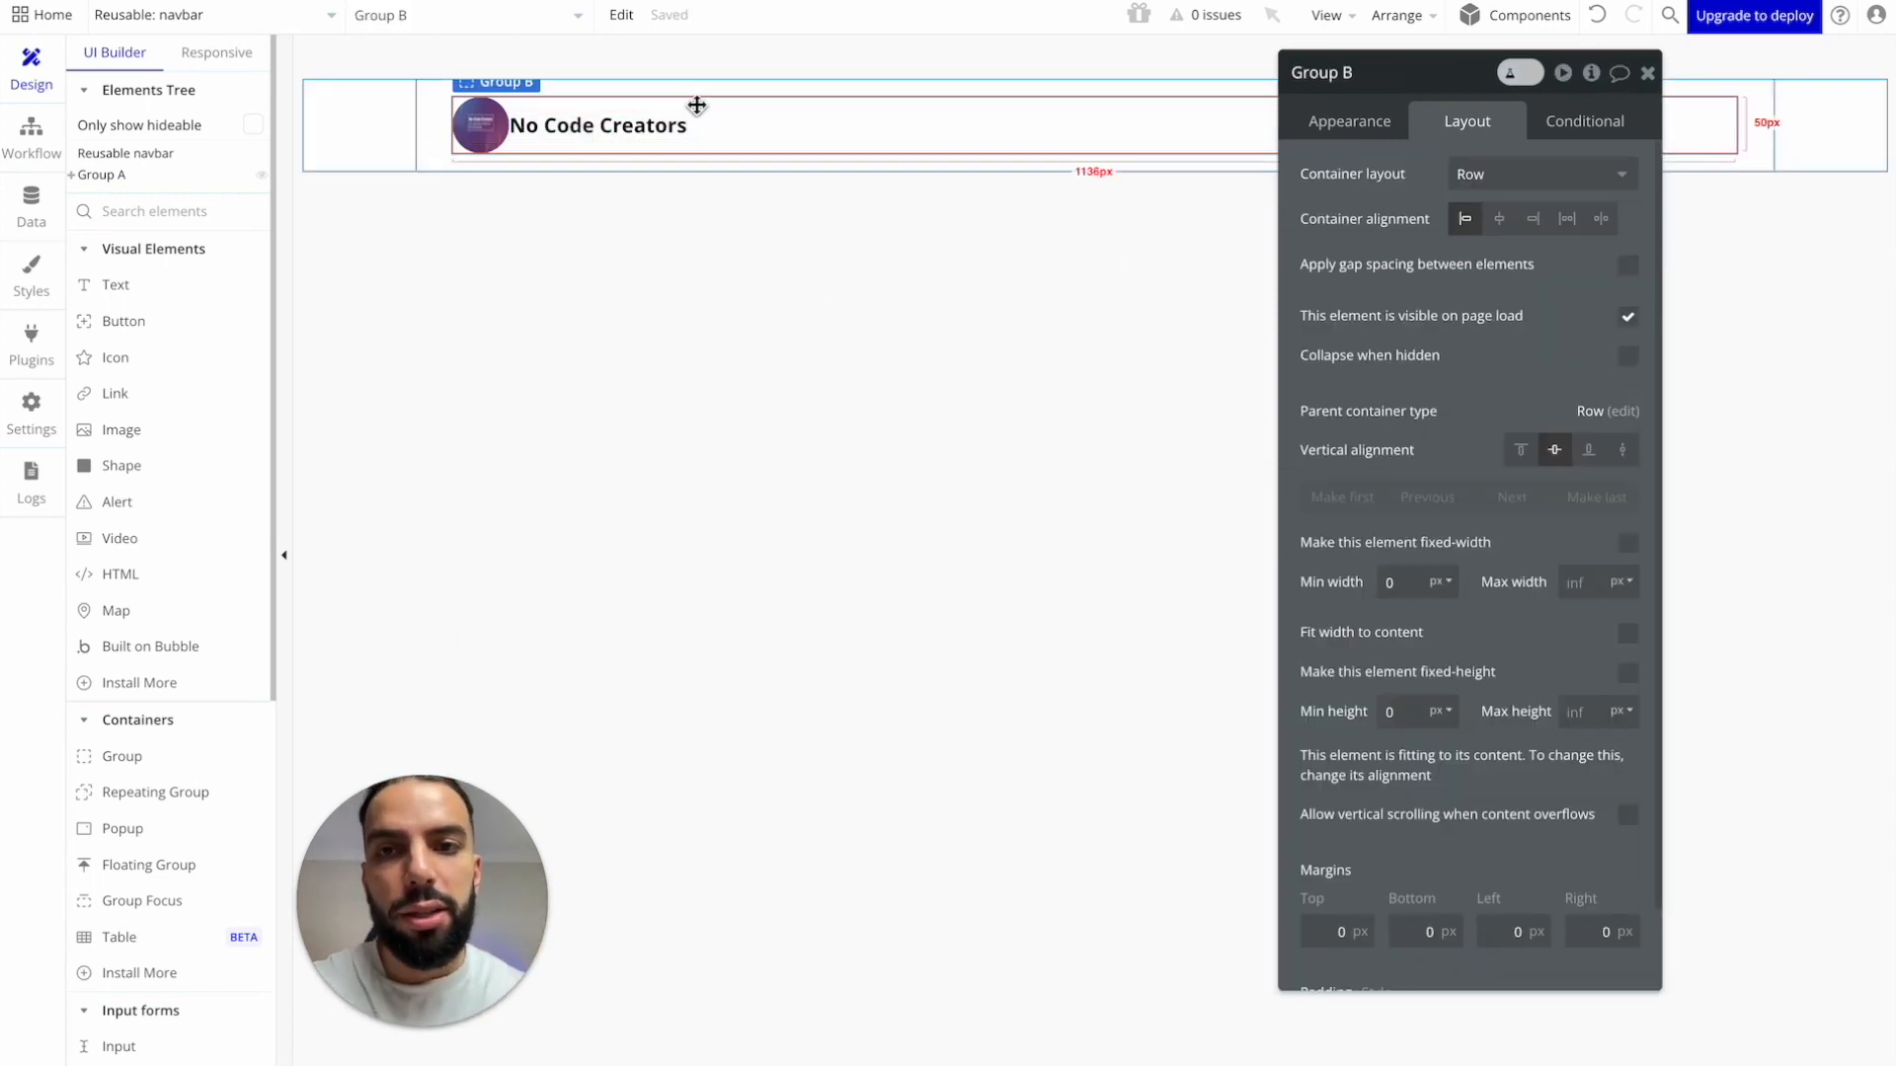
Step: Fit the width of the new logo-and-text group to its content
{"action": "left_click_drag", "start_coordinate": [1405, 78], "coordinate": [1200, 246]}
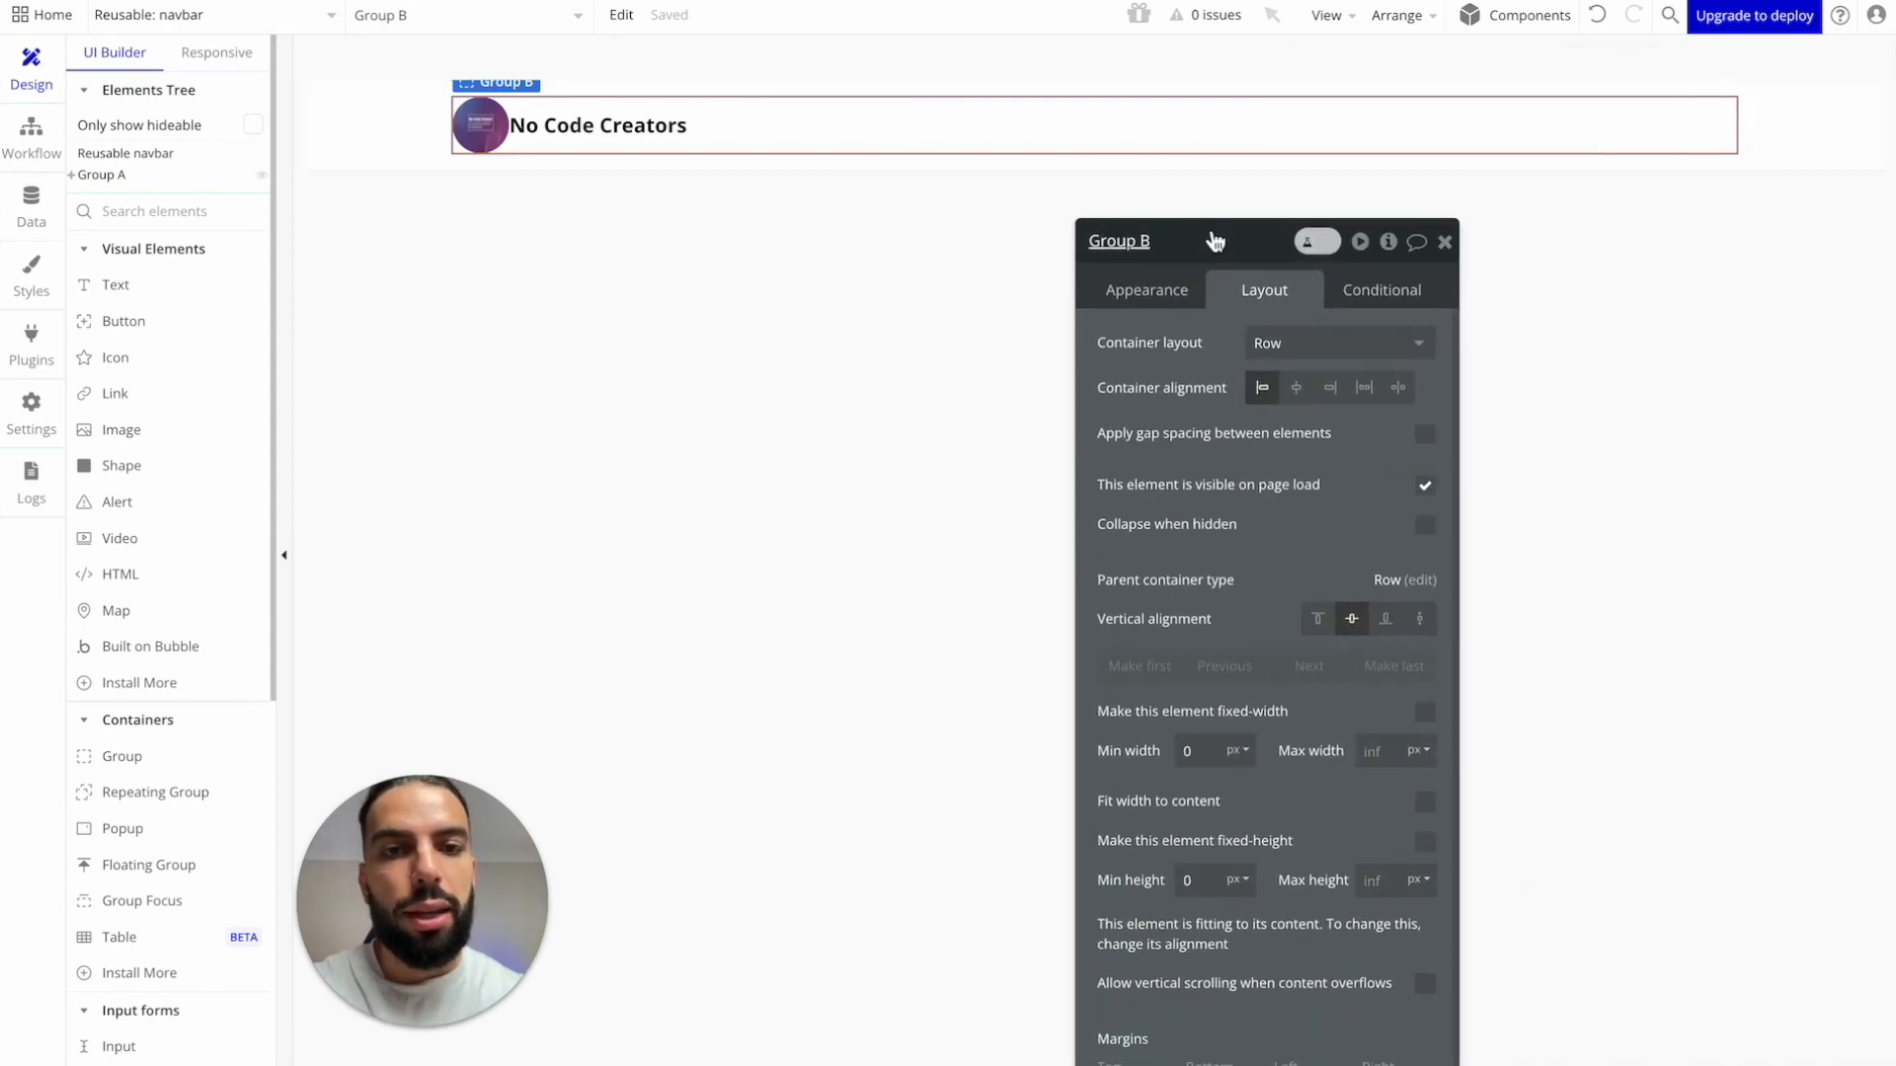
{"action": "left_click_drag", "start_coordinate": [1214, 241], "coordinate": [1247, 75]}
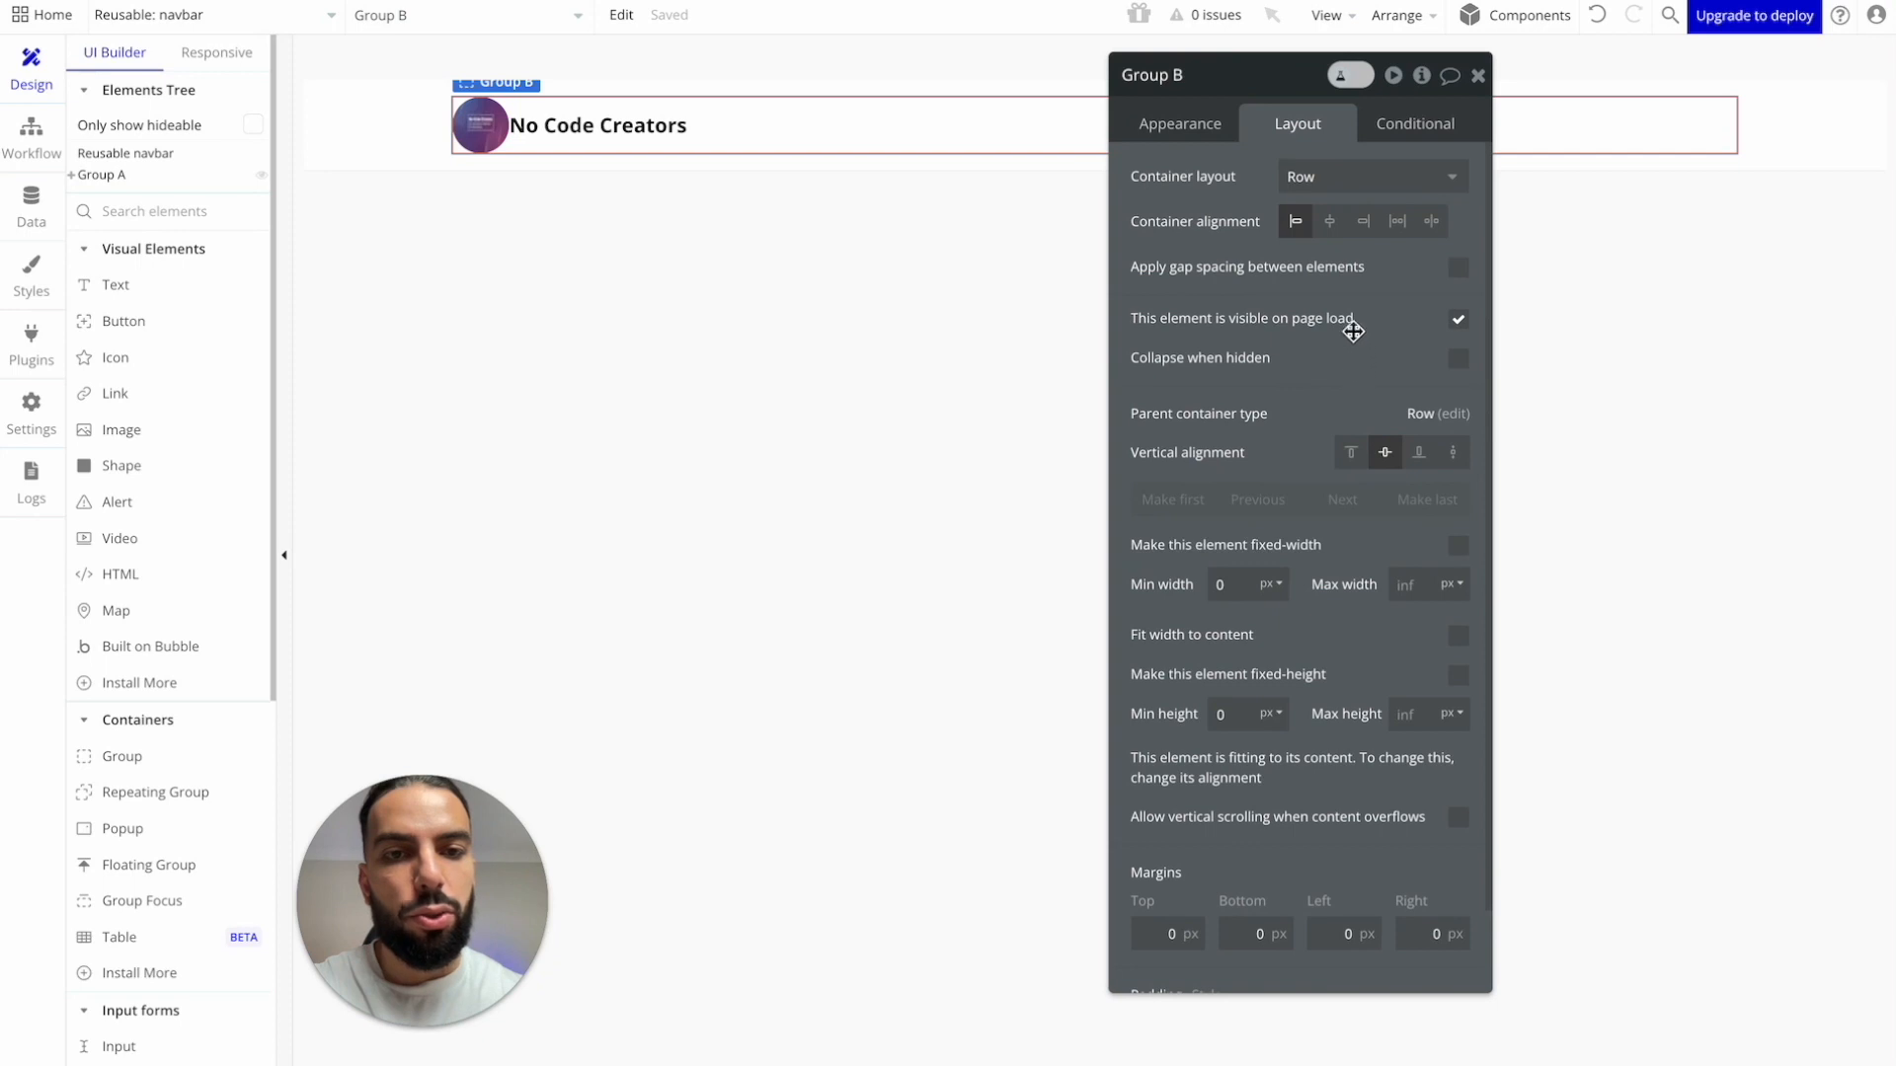
{"action": "left_click", "coordinate": [1466, 638]}
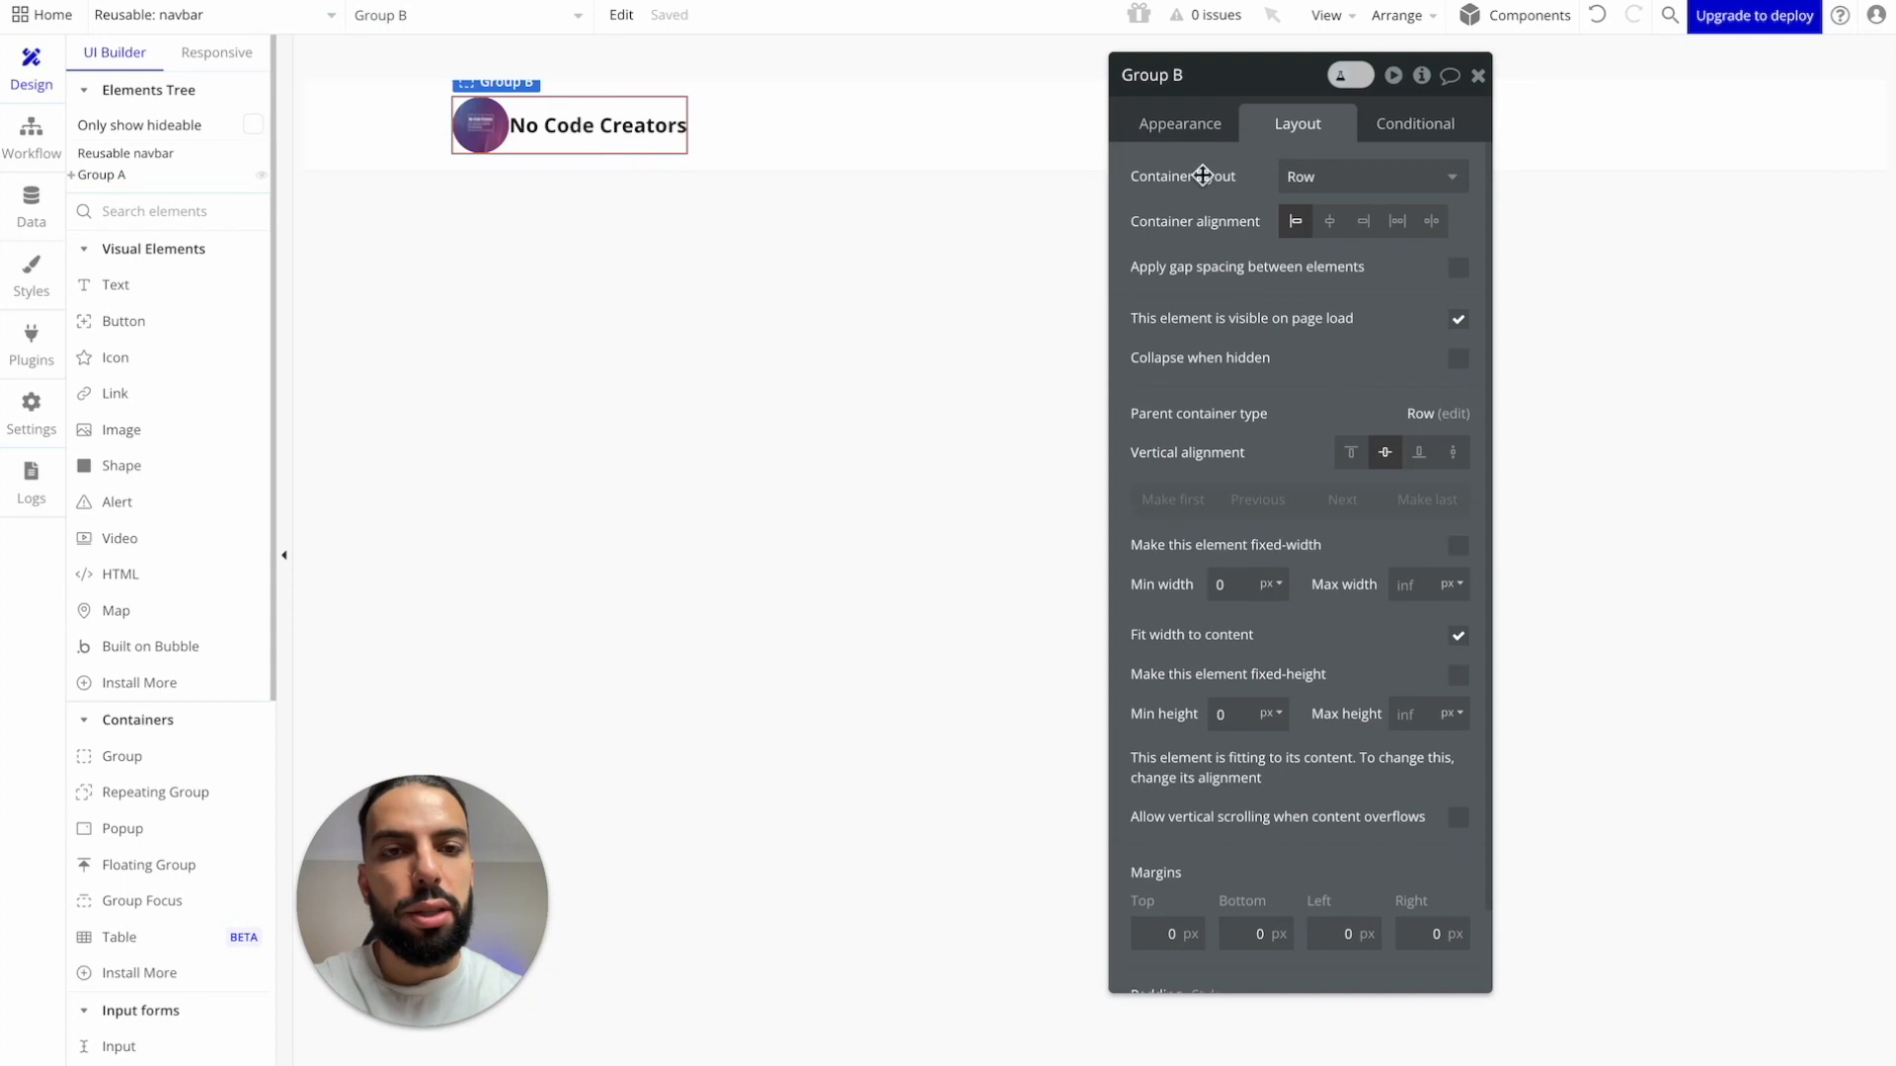
{"action": "left_click", "coordinate": [1198, 124]}
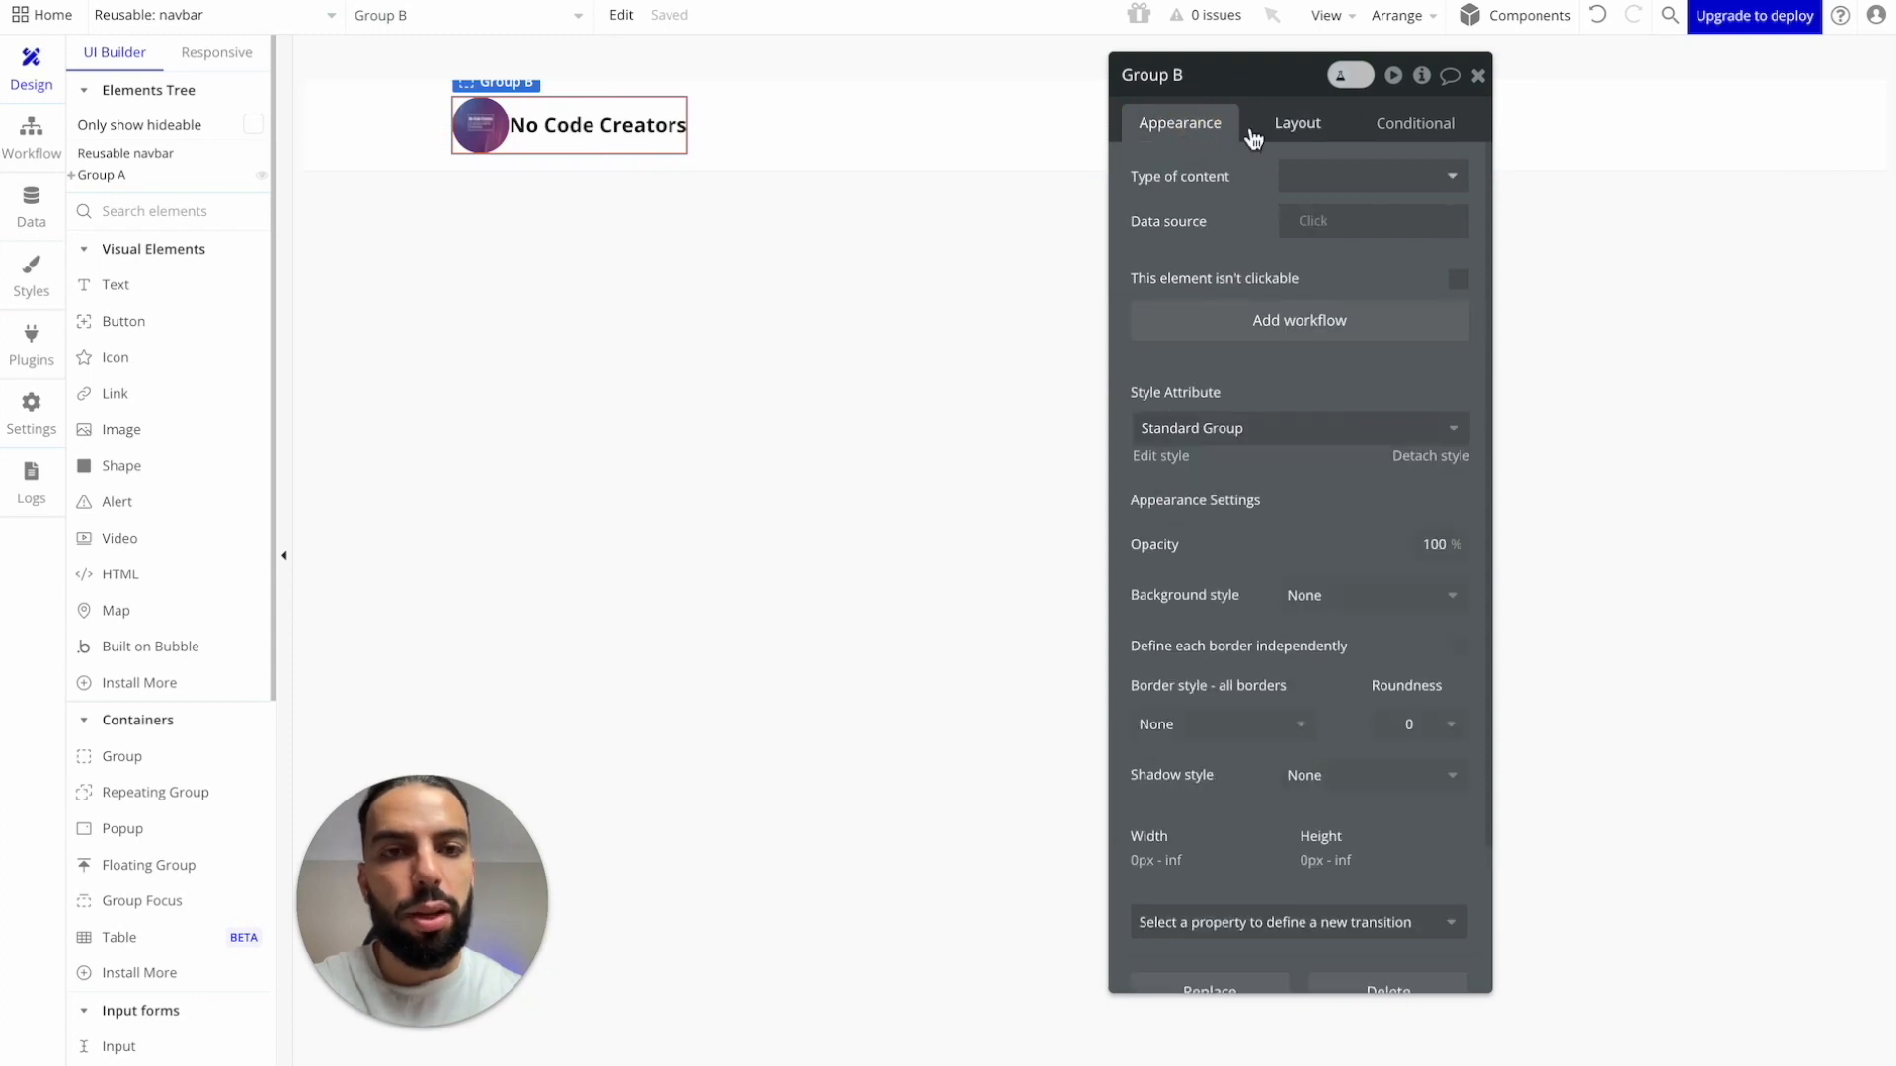
{"action": "left_click", "coordinate": [1298, 124]}
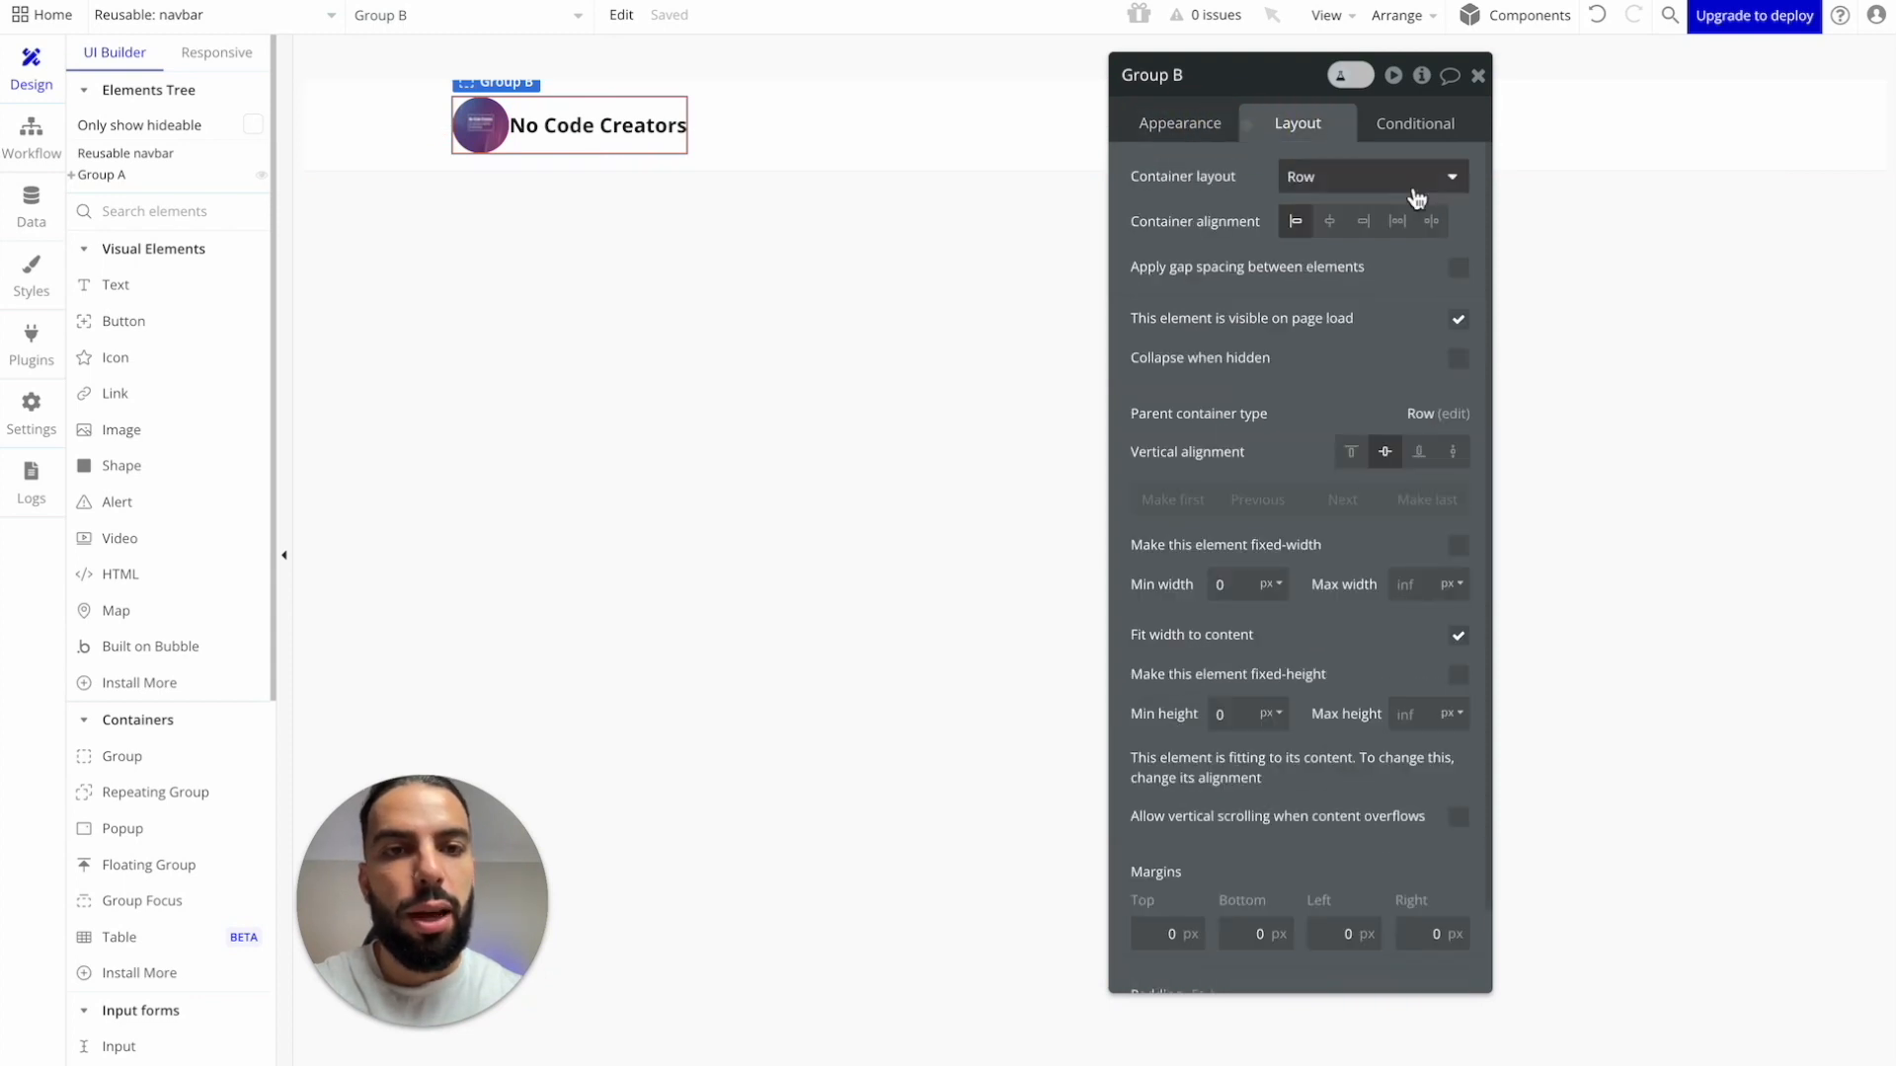
Step: Enable gap spacing between elements in the logo-and-text group and set the column gap to 12 px
{"action": "left_click", "coordinate": [1460, 275]}
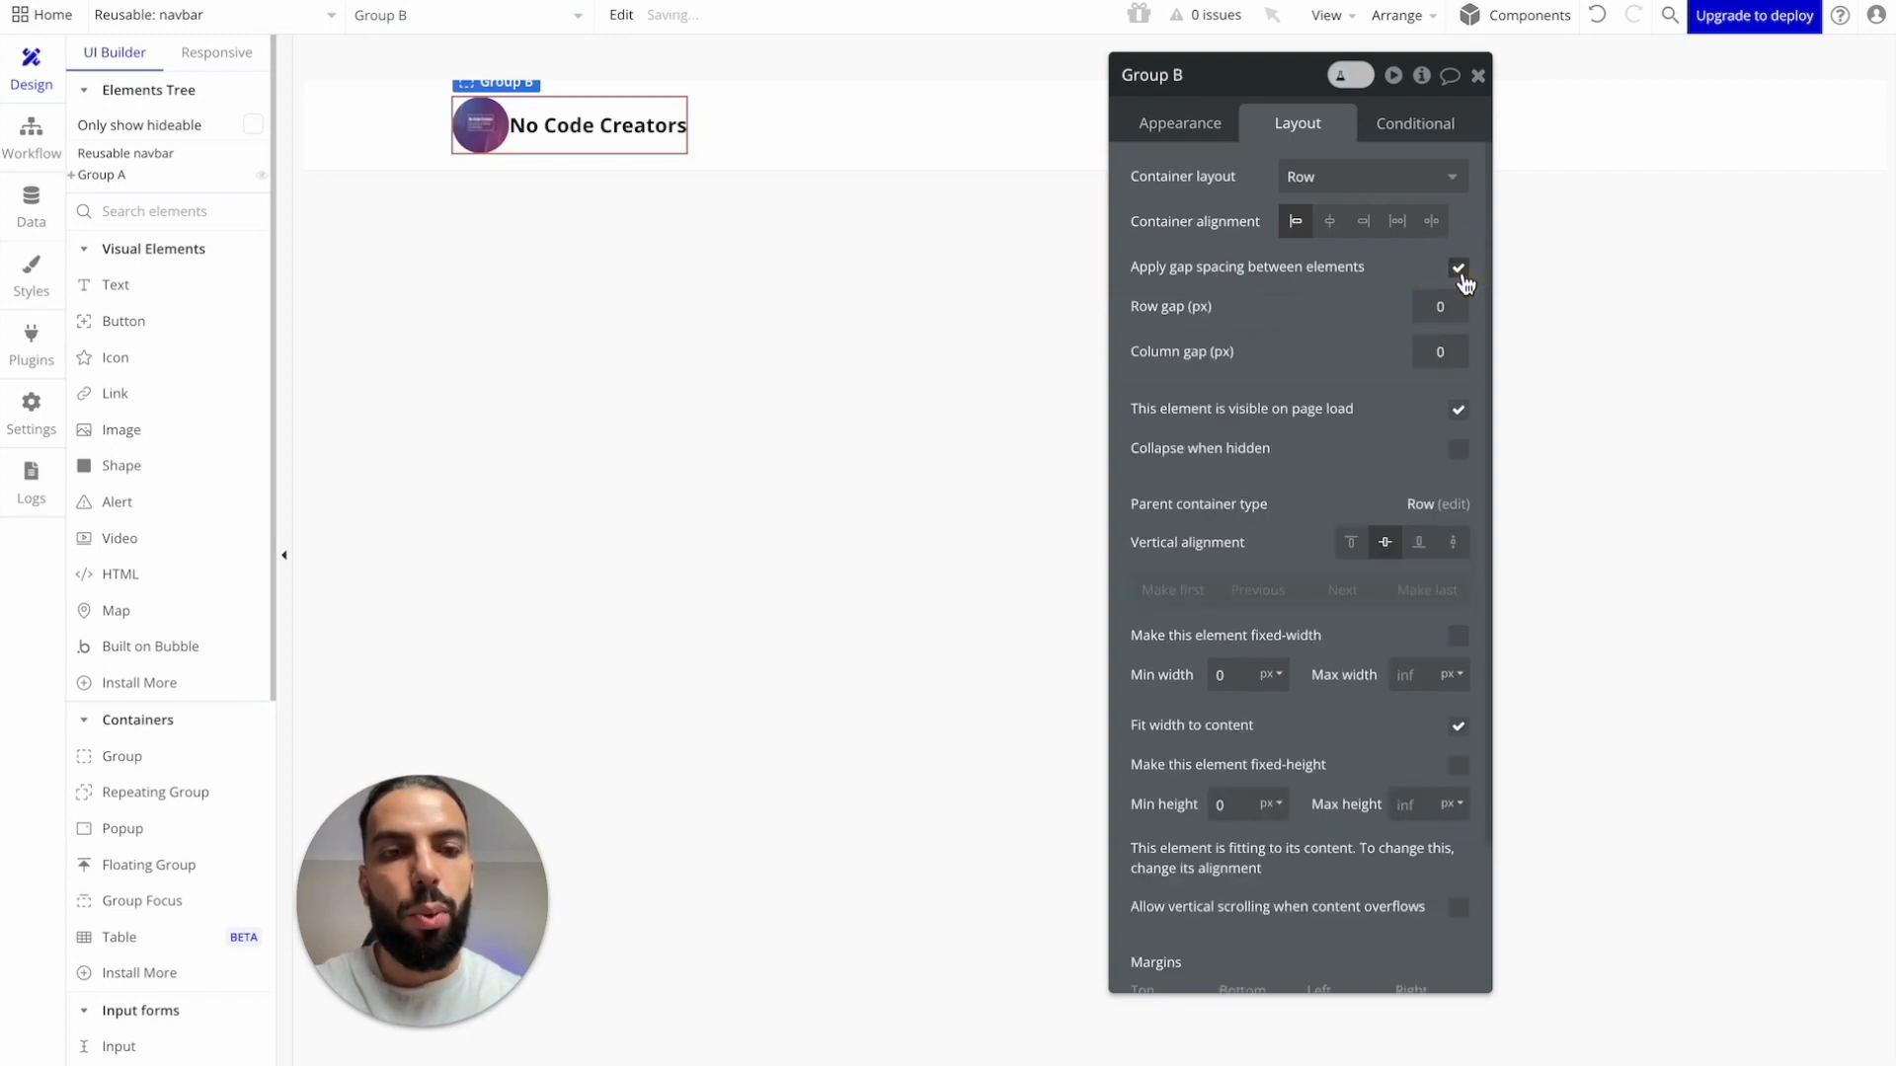
{"action": "left_click", "coordinate": [1447, 350]}
{"action": "double_click", "coordinate": [1447, 350]}
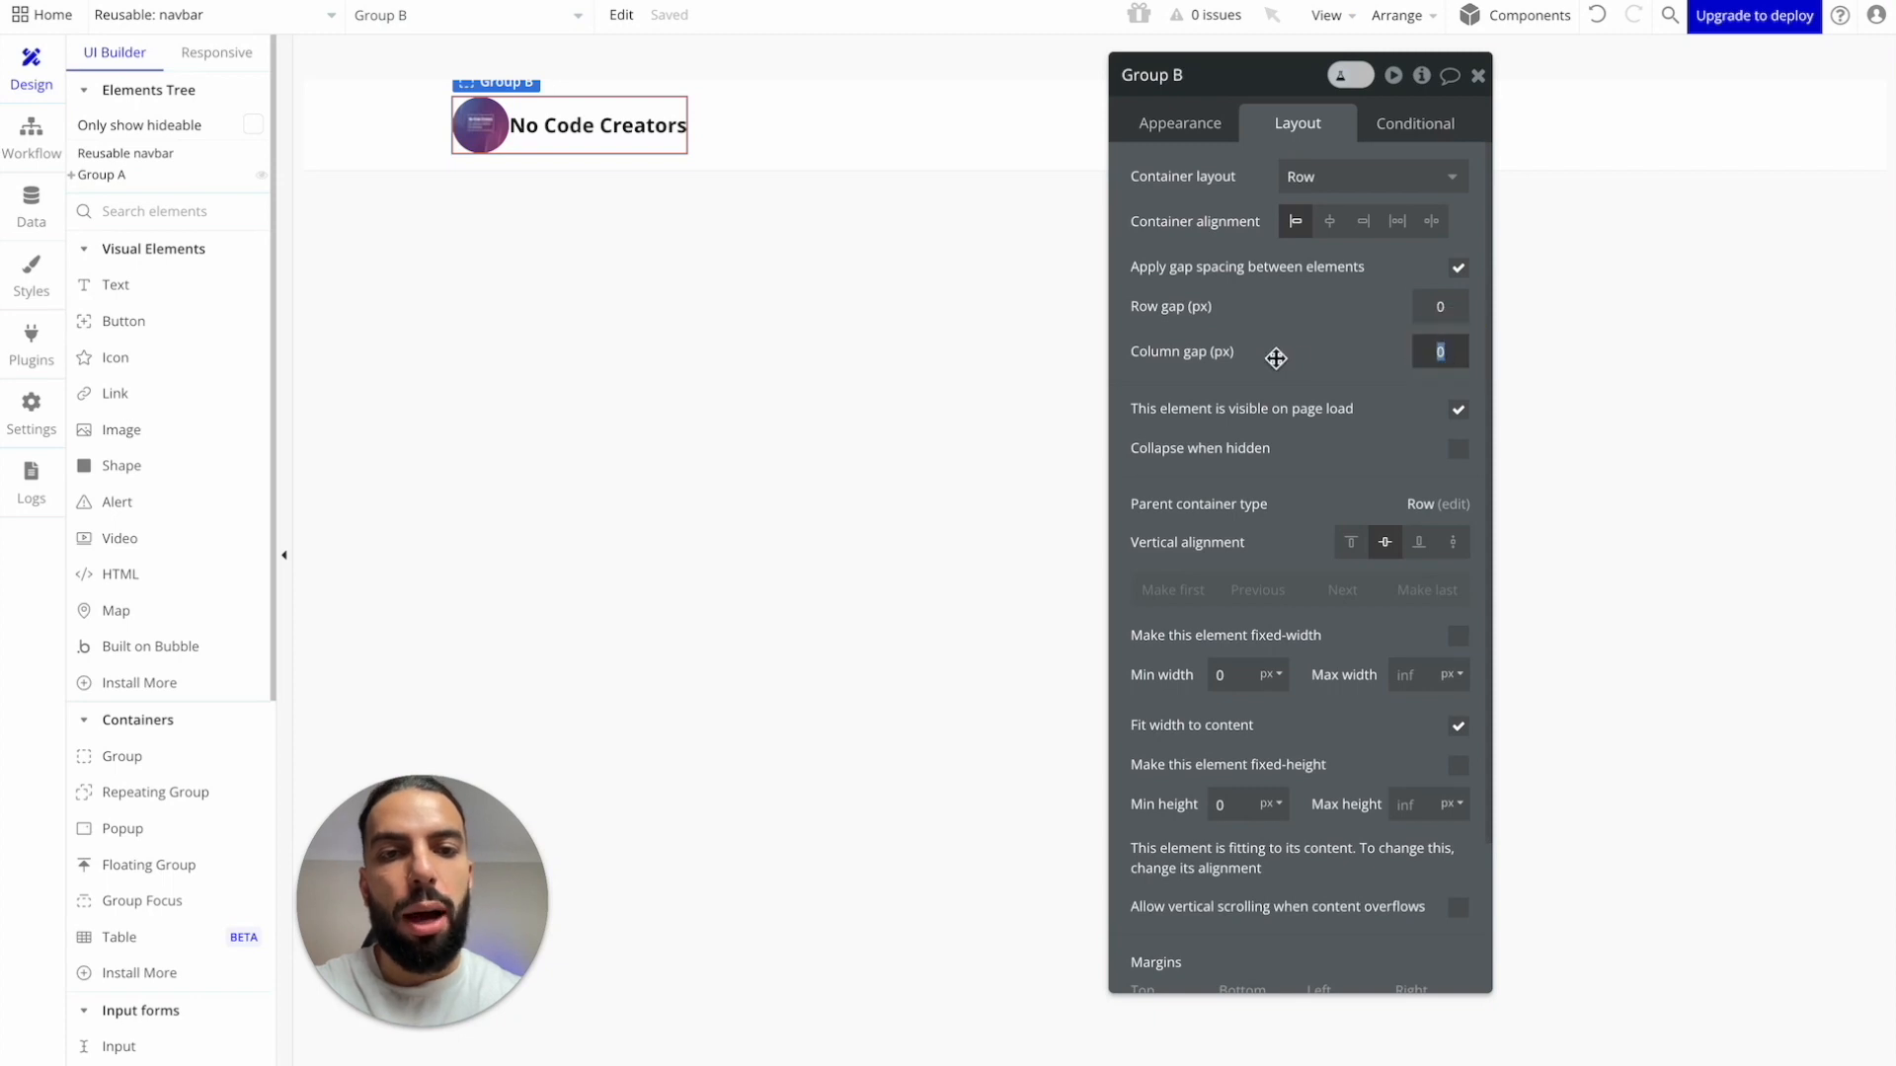
{"action": "type", "text": "12"}
{"action": "key", "text": "Return"}
{"action": "left_click", "coordinate": [1505, 357]}
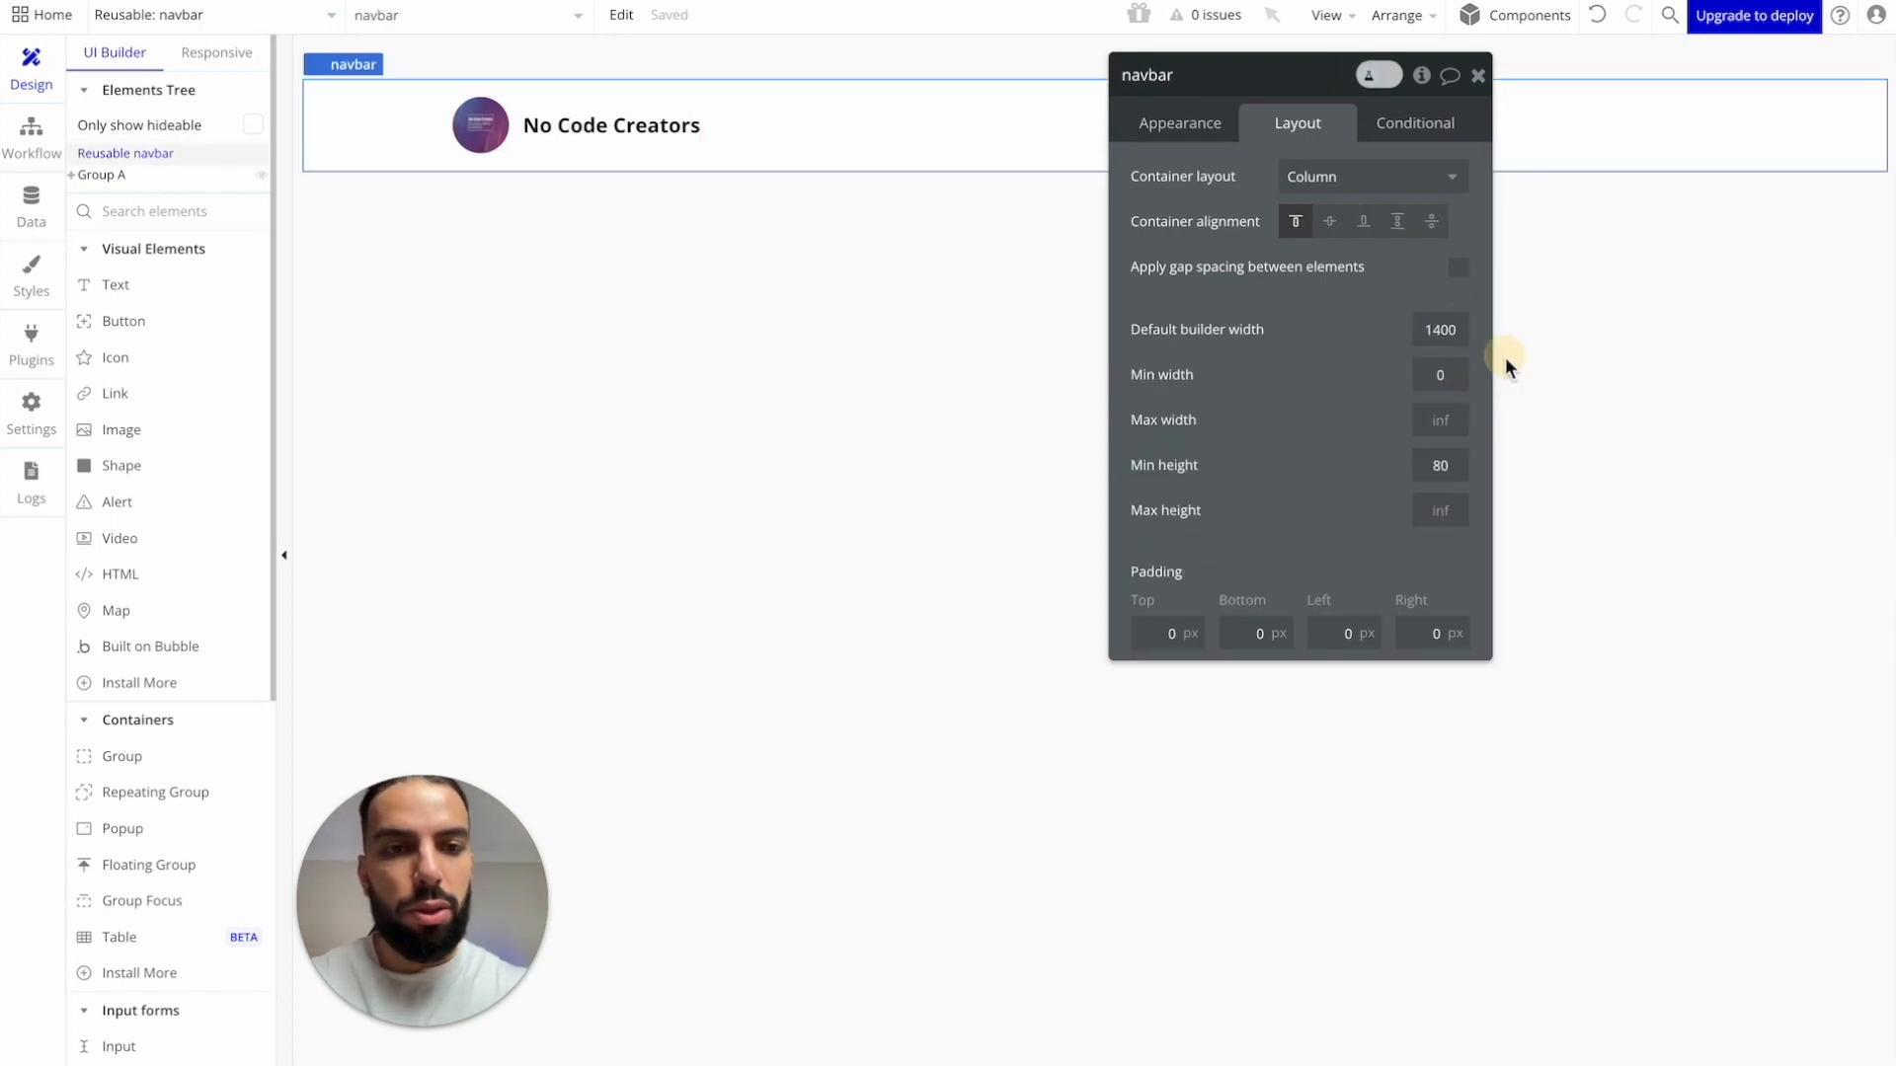
Step: Reduce the logo-and-text group's column gap to 8 px
{"action": "left_click", "coordinate": [516, 124]}
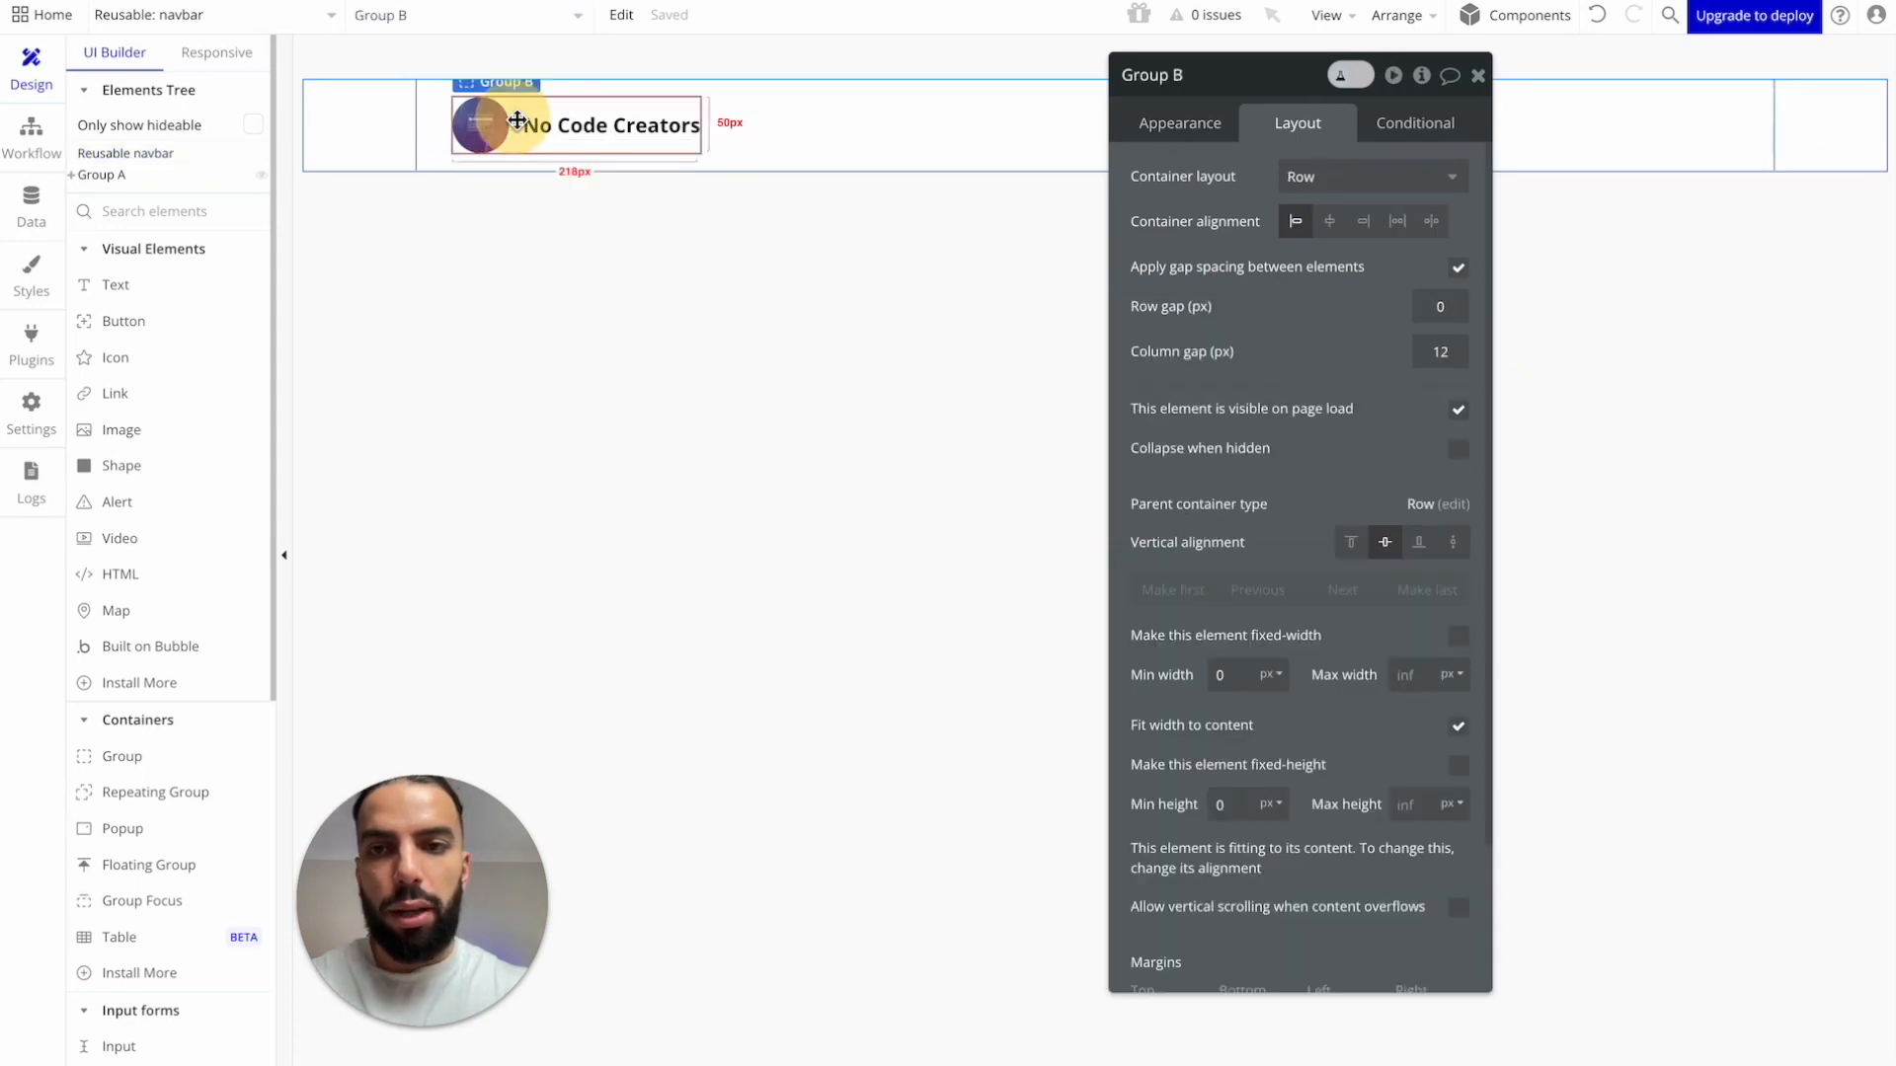
{"action": "left_click", "coordinate": [1446, 351]}
{"action": "type", "text": "8"}
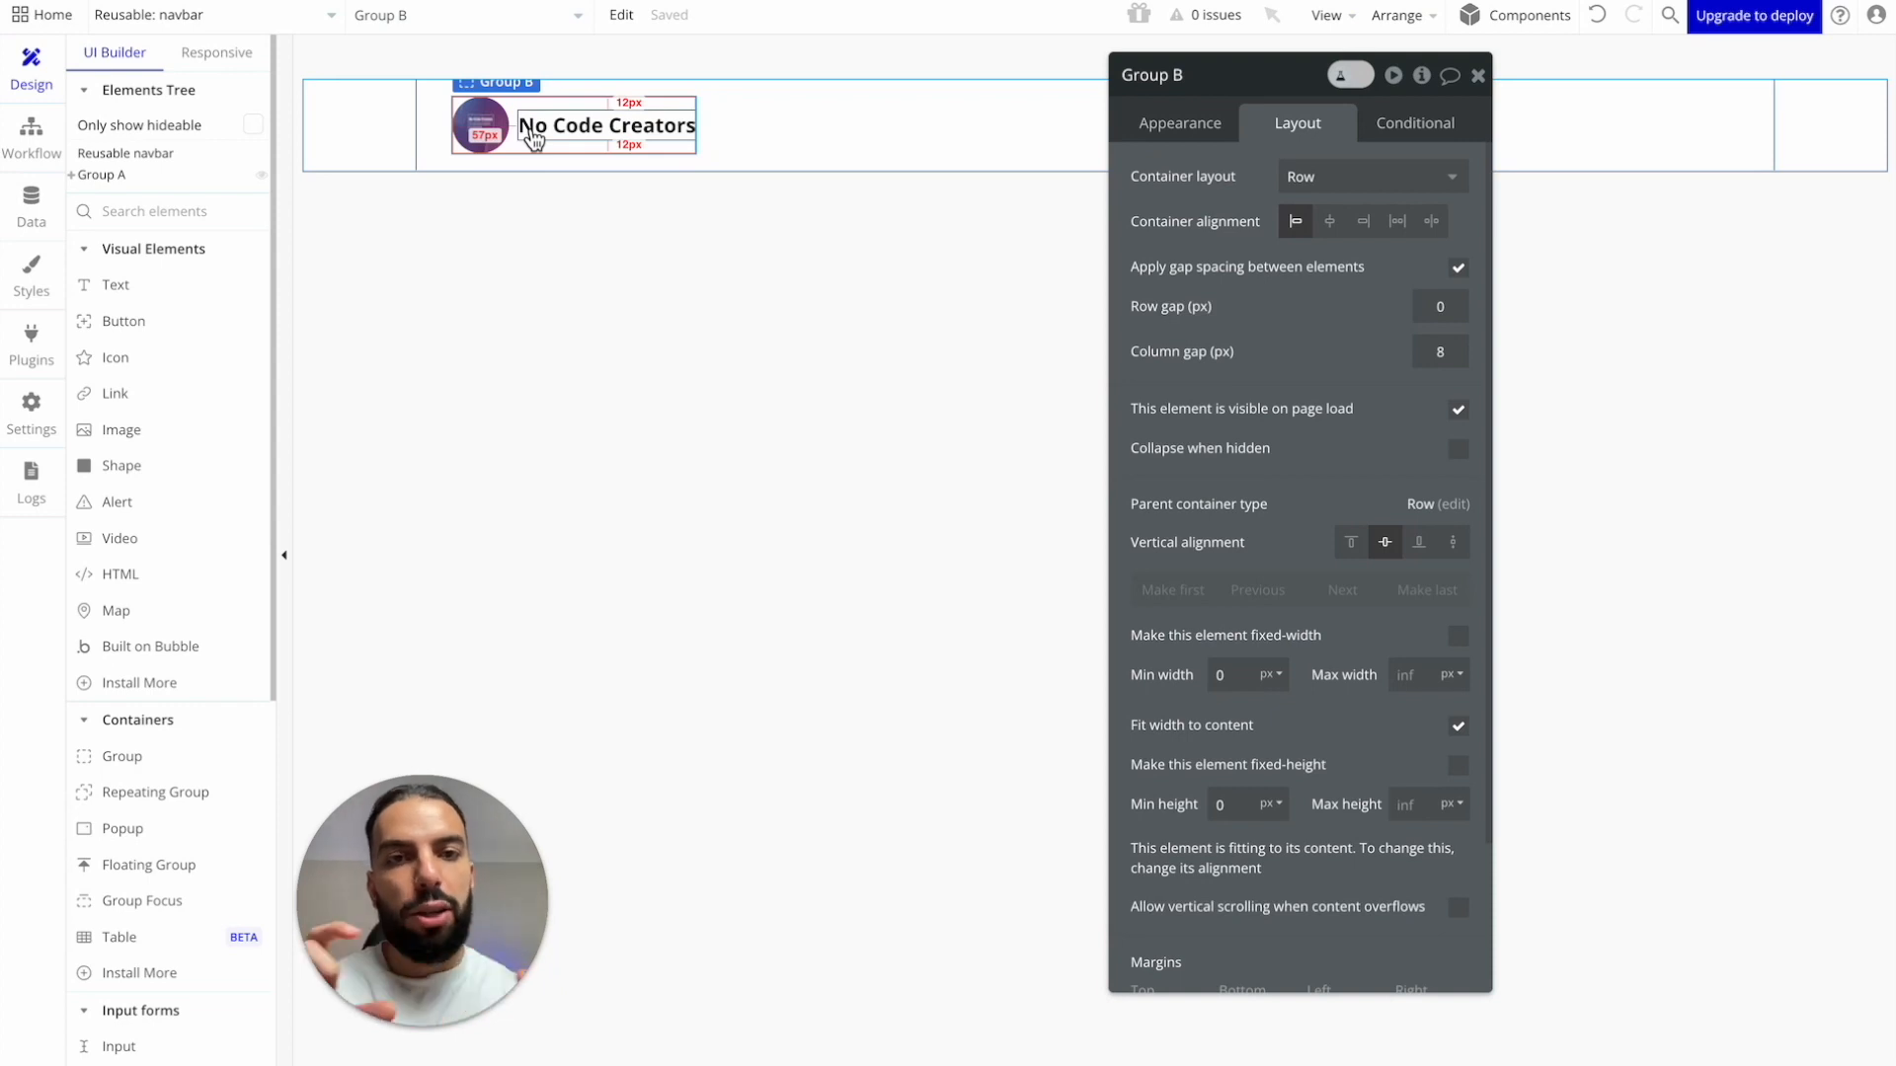
Step: Rename the group holding the logo and brand name as Group Brand
{"action": "left_click", "coordinate": [1185, 76]}
{"action": "double_click", "coordinate": [1185, 76]}
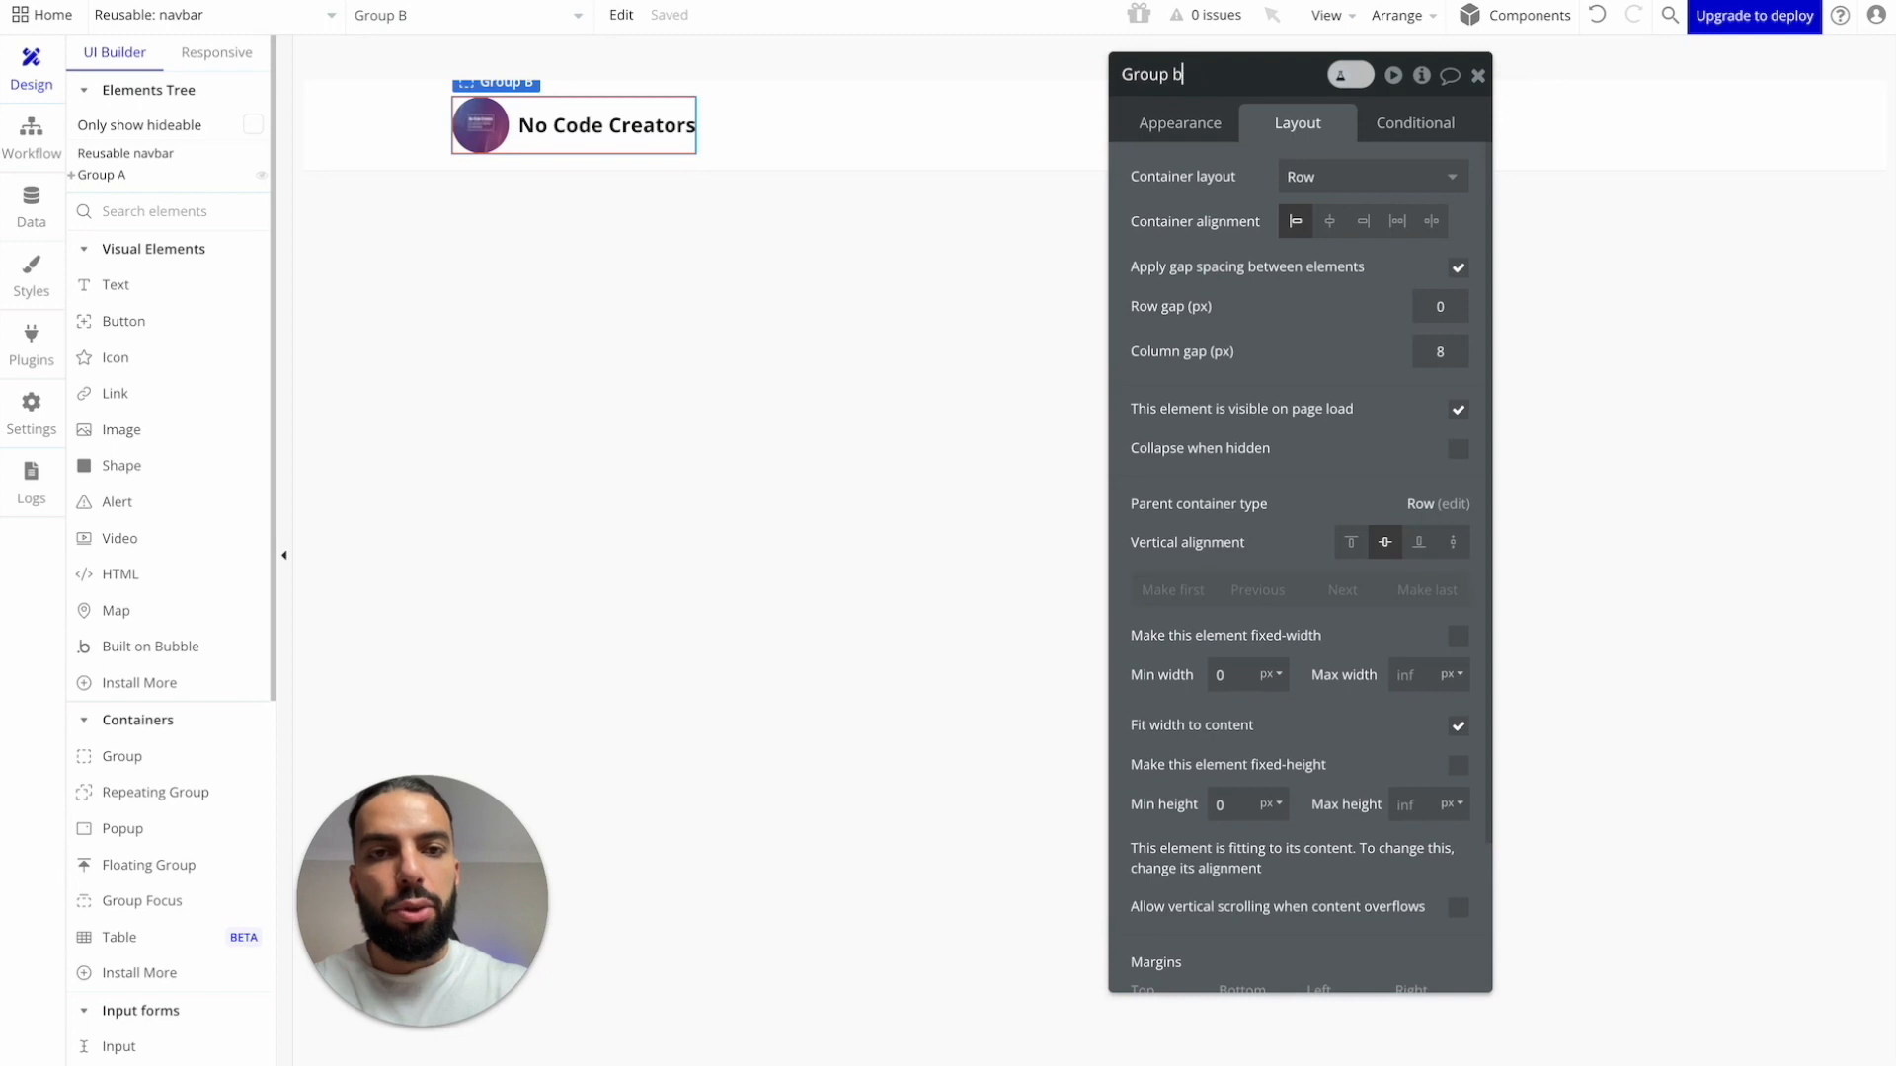
{"action": "key", "text": "Return"}
Step: Rename the centered 1200 px row group that holds the navbar content as Group Container
{"action": "left_click", "coordinate": [779, 114]}
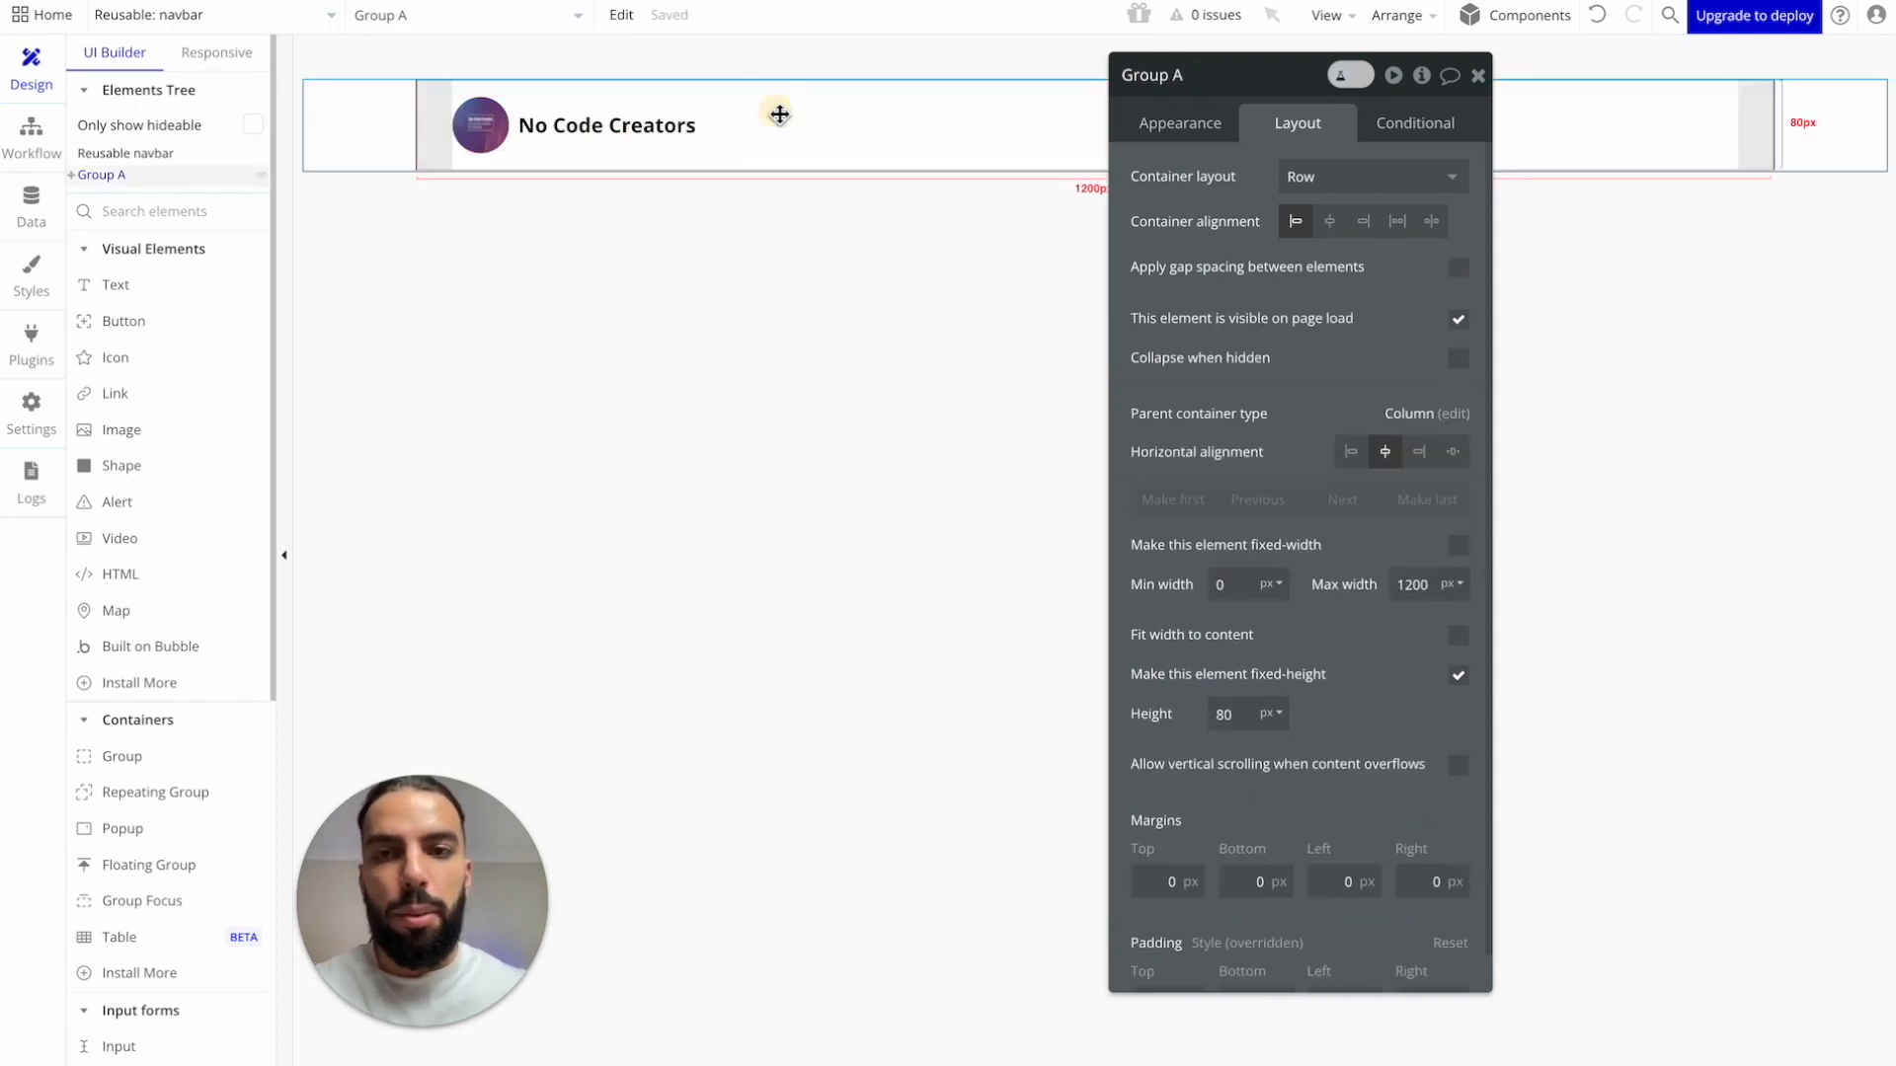
{"action": "left_click", "coordinate": [1191, 71]}
{"action": "left_click", "coordinate": [1191, 71]}
{"action": "double_click", "coordinate": [1186, 76]}
{"action": "type", "text": "CO"}
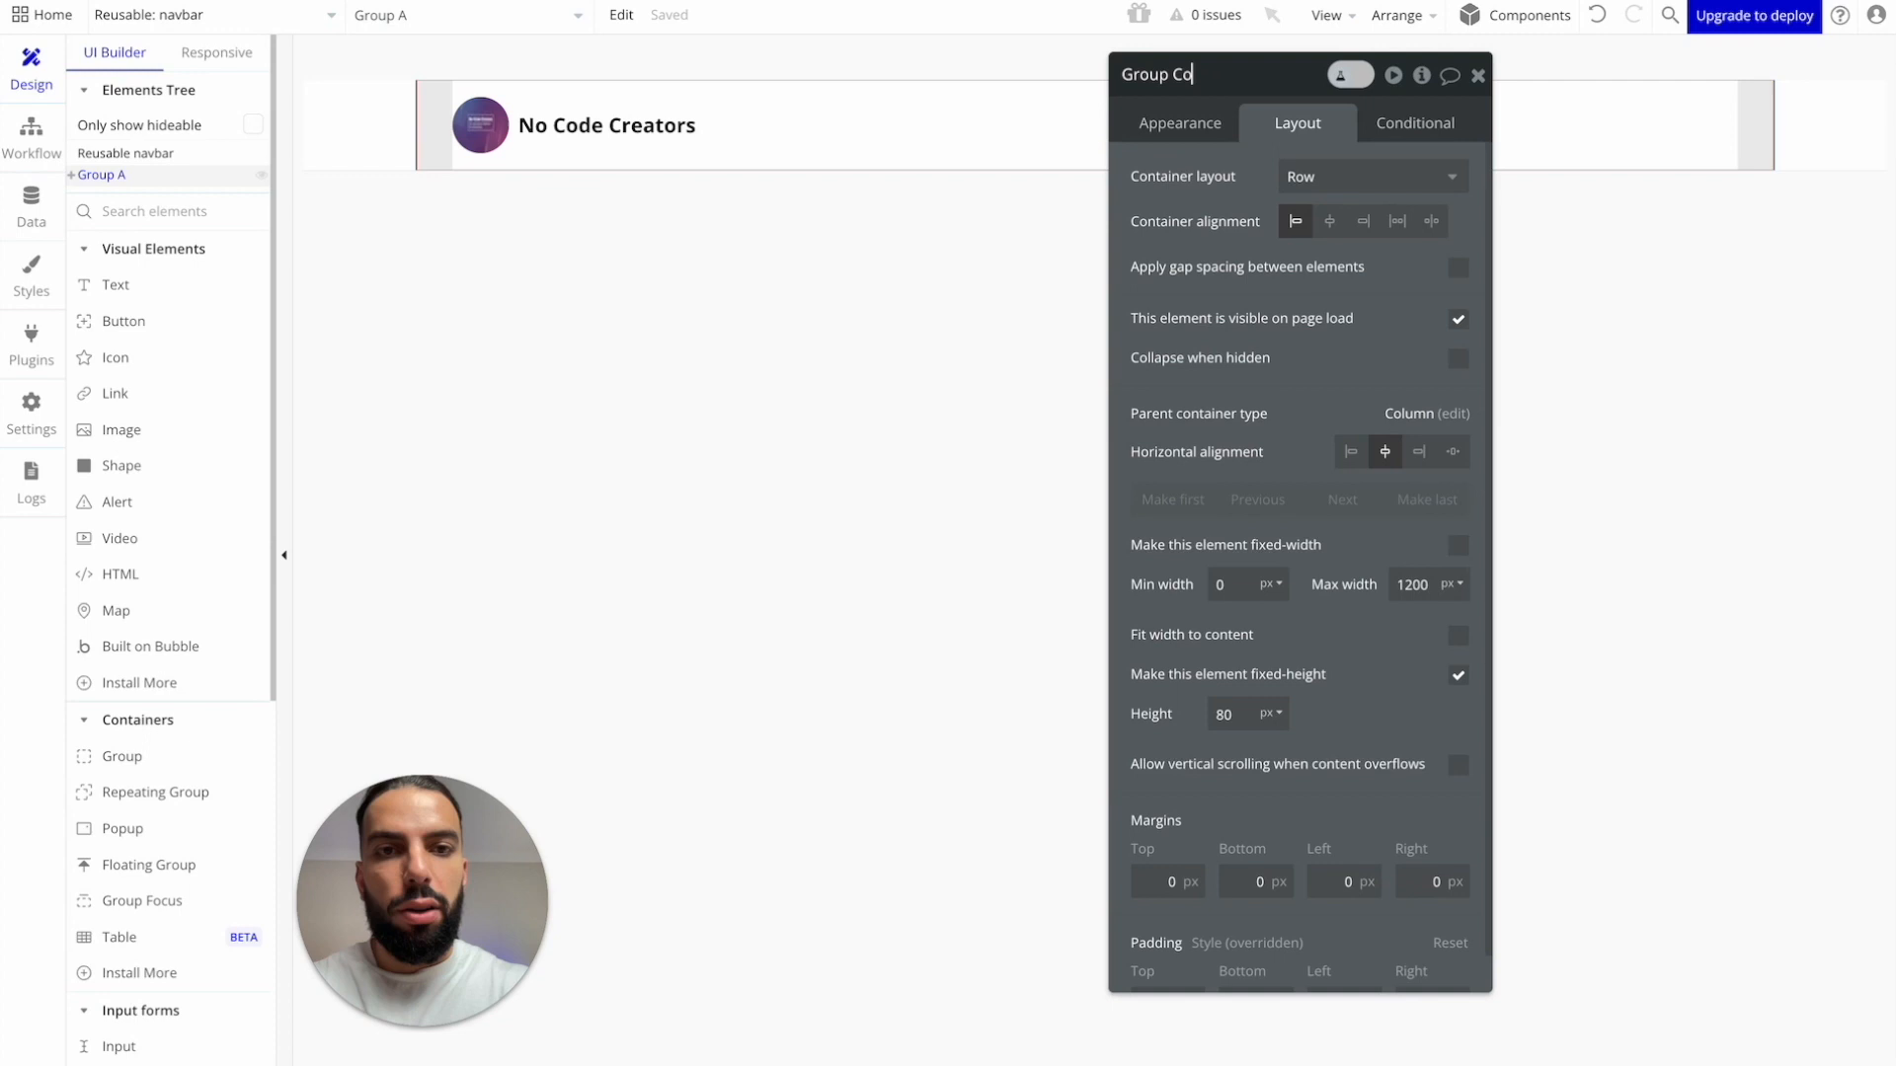
{"action": "type", "text": "ntainer"}
{"action": "key", "text": "Return"}
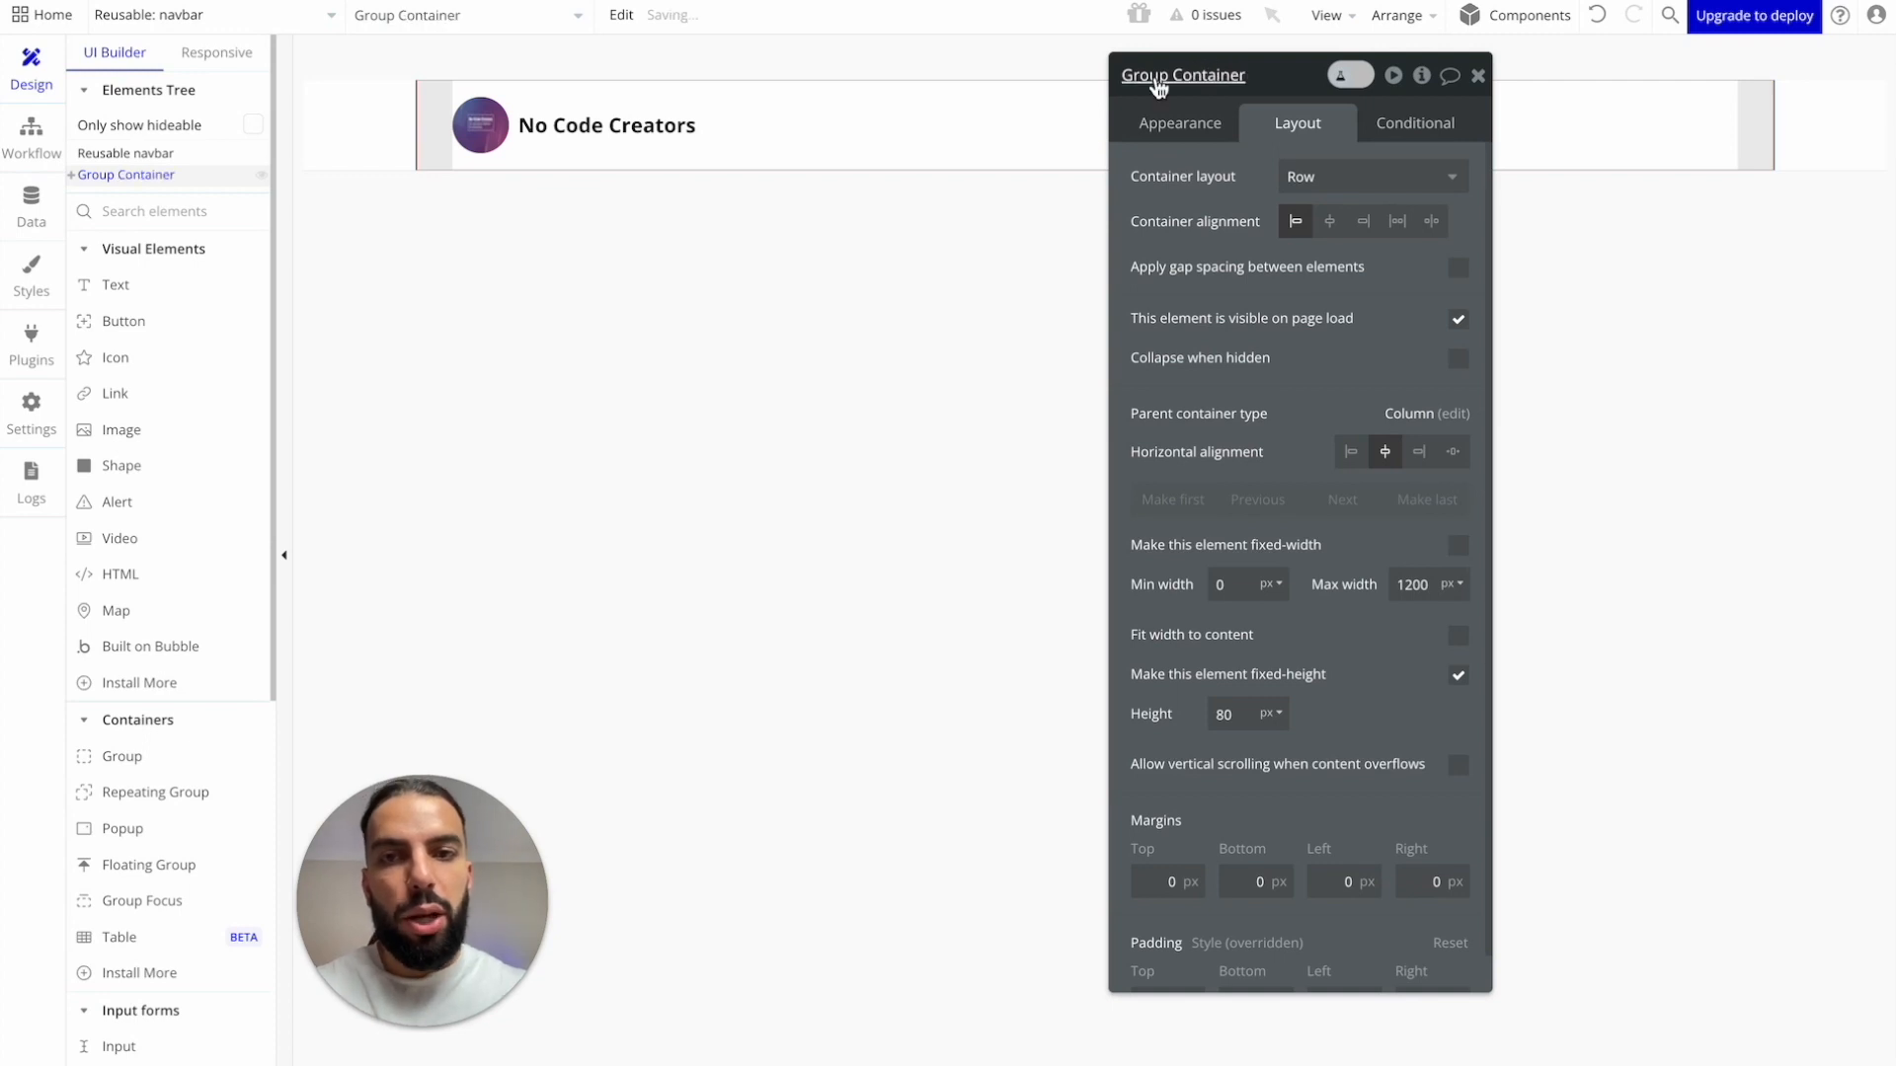
Step: Add a Link element to the navbar's container group and set its text to "Home"
{"action": "left_click", "coordinate": [520, 146]}
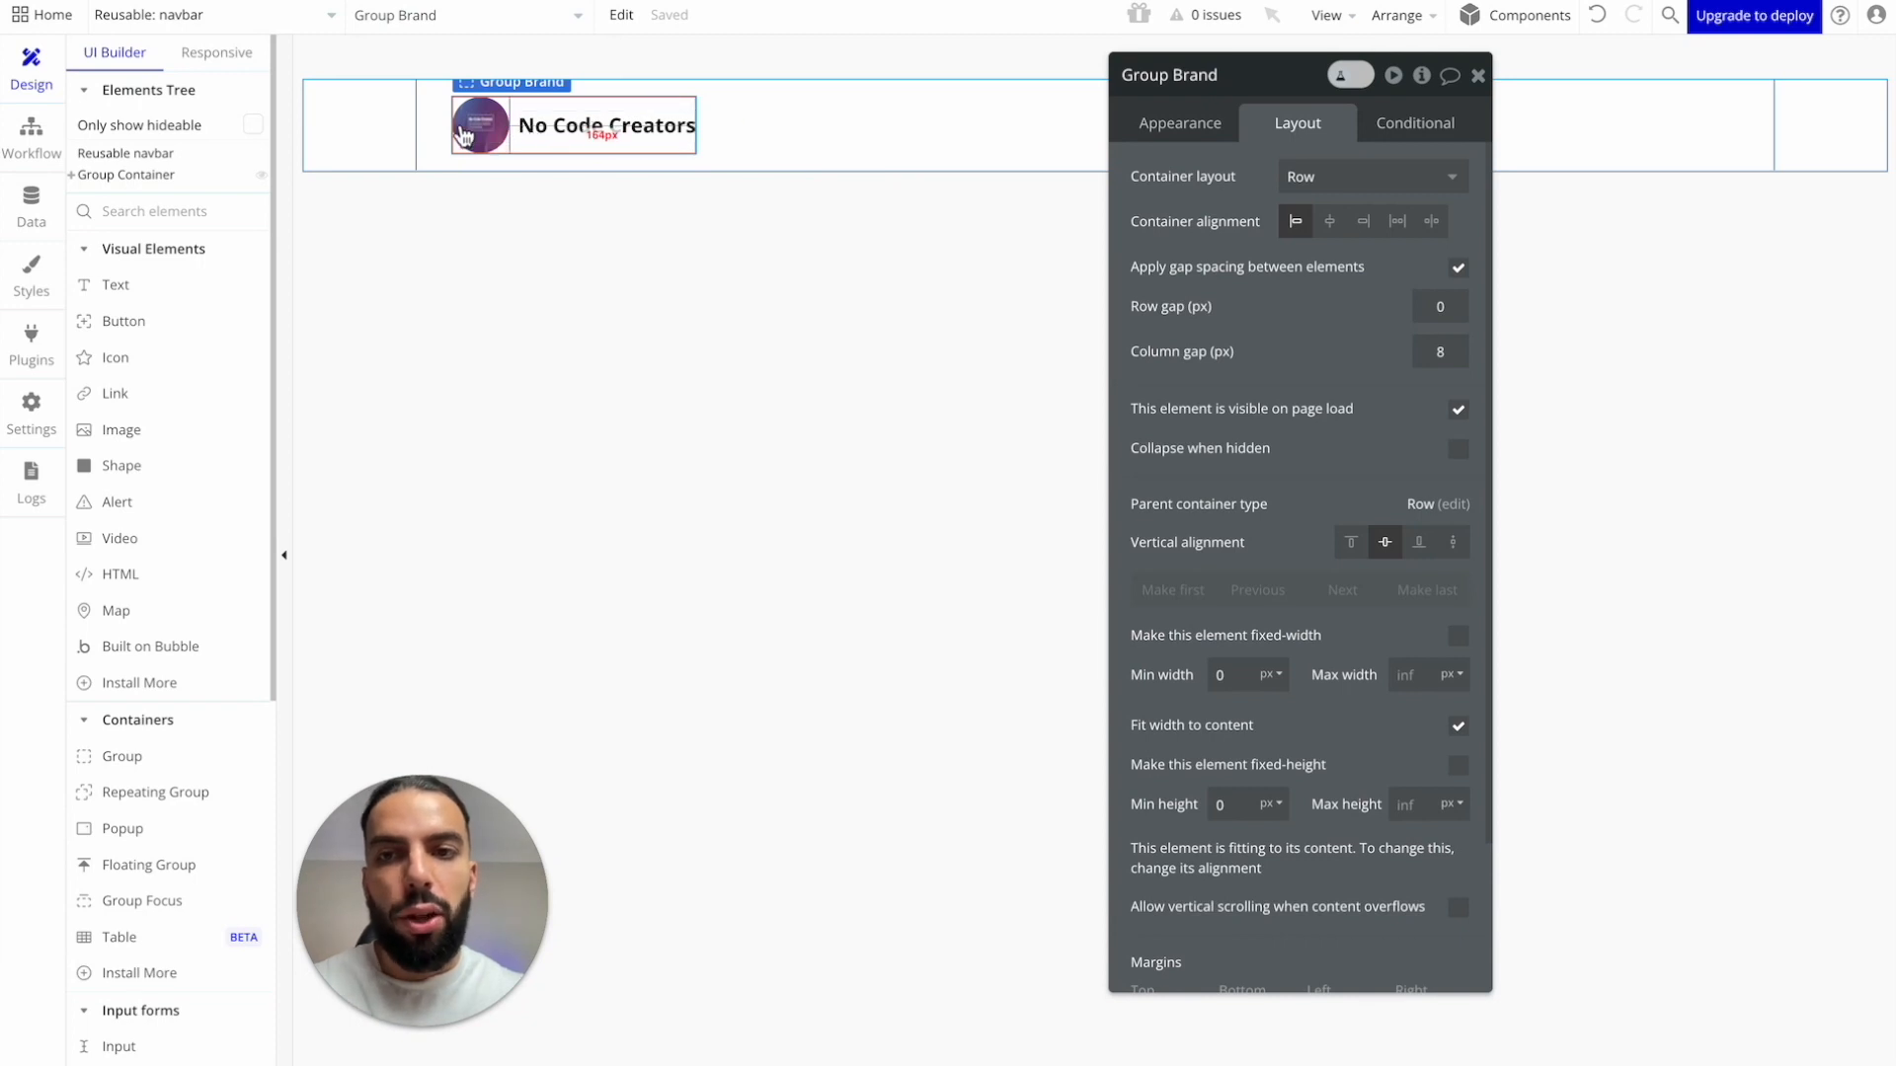
{"action": "left_click_drag", "start_coordinate": [1255, 94], "coordinate": [1149, 230]}
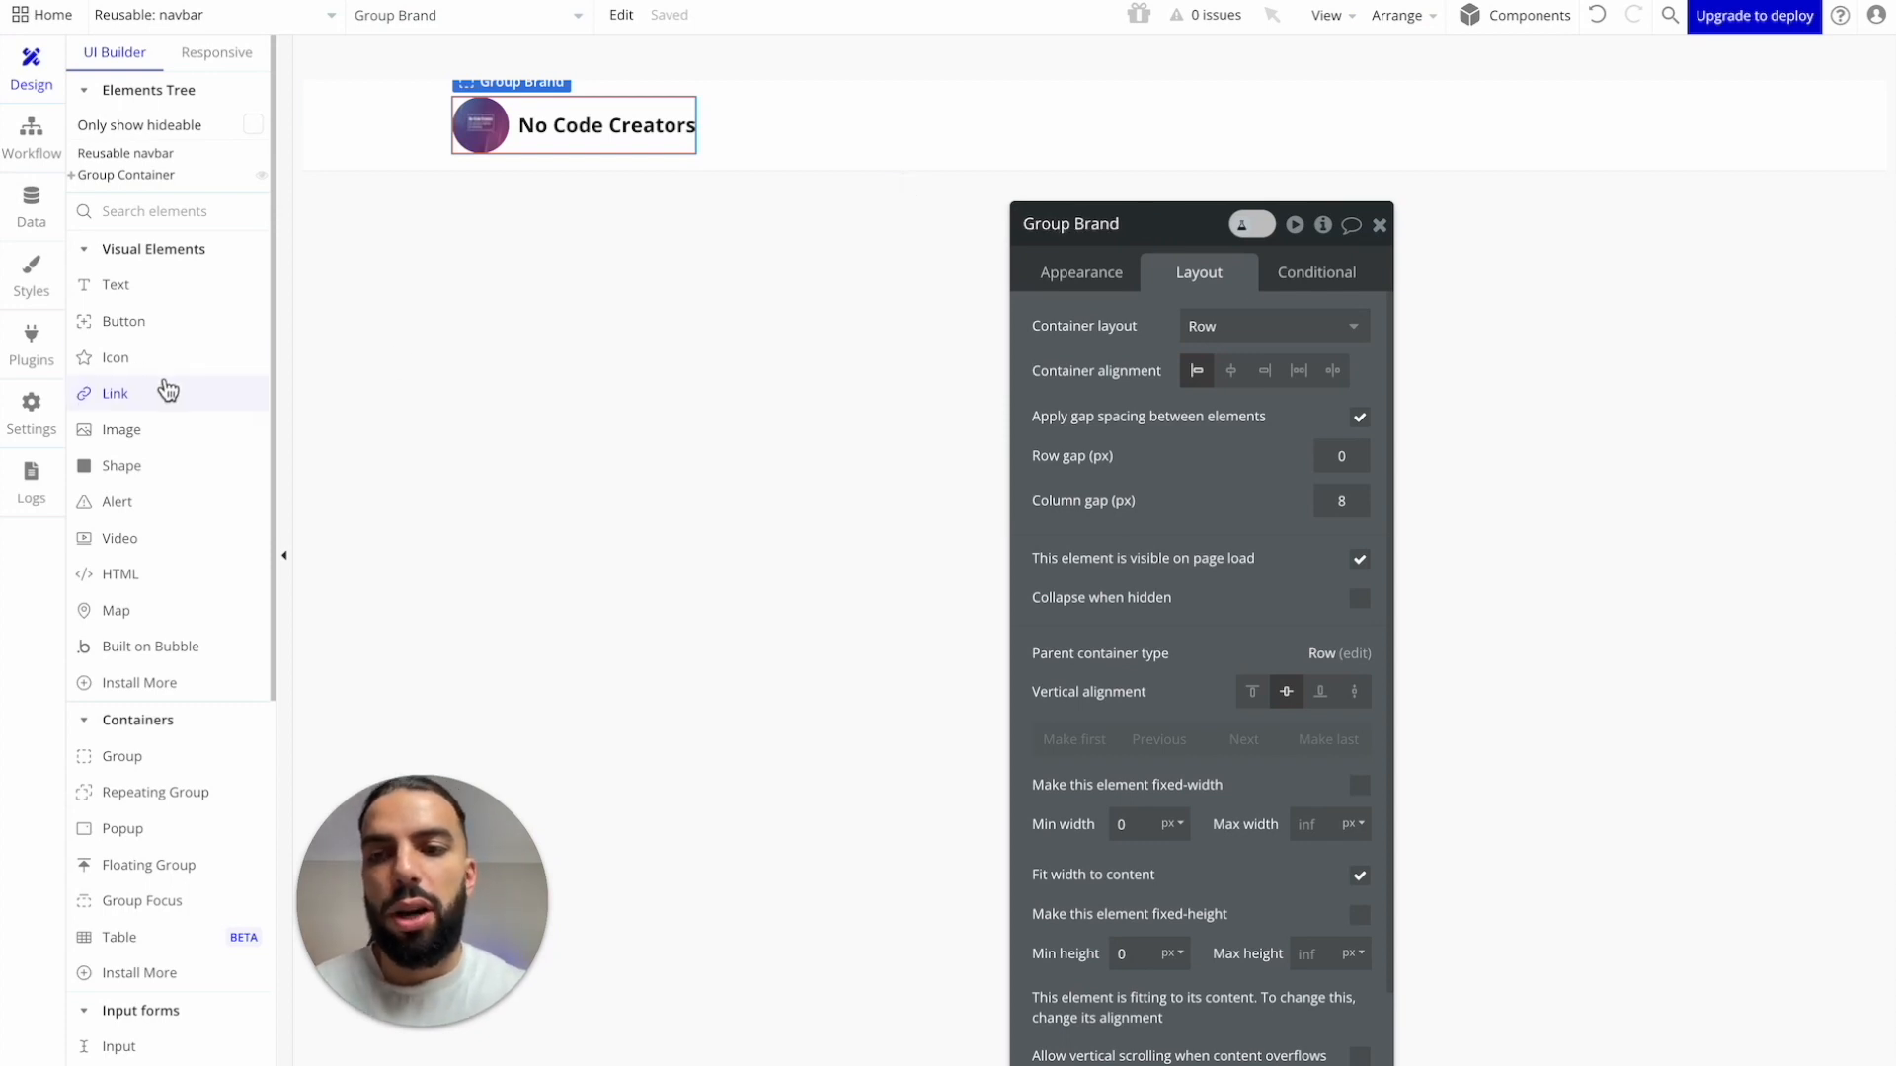
{"action": "mouse_move", "coordinate": [168, 391]}
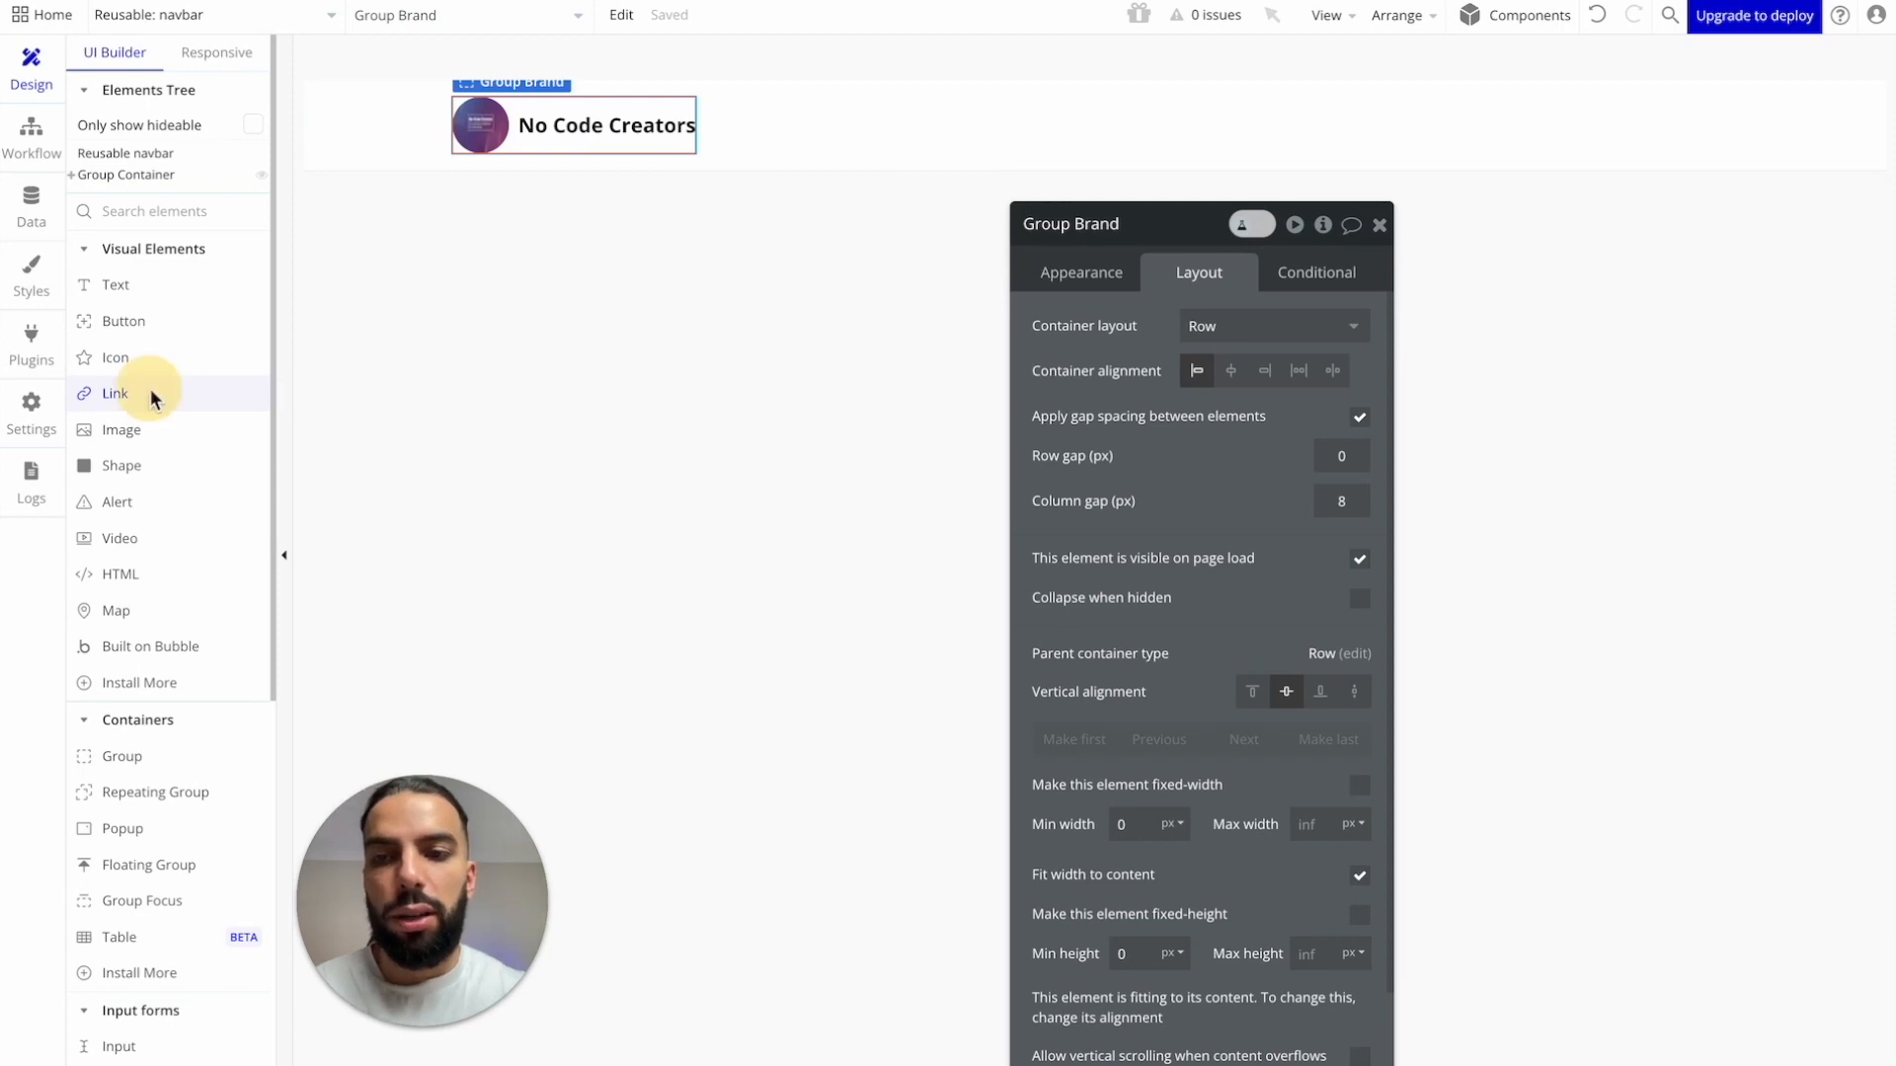
{"action": "left_click", "coordinate": [151, 393]}
{"action": "left_click", "coordinate": [842, 131]}
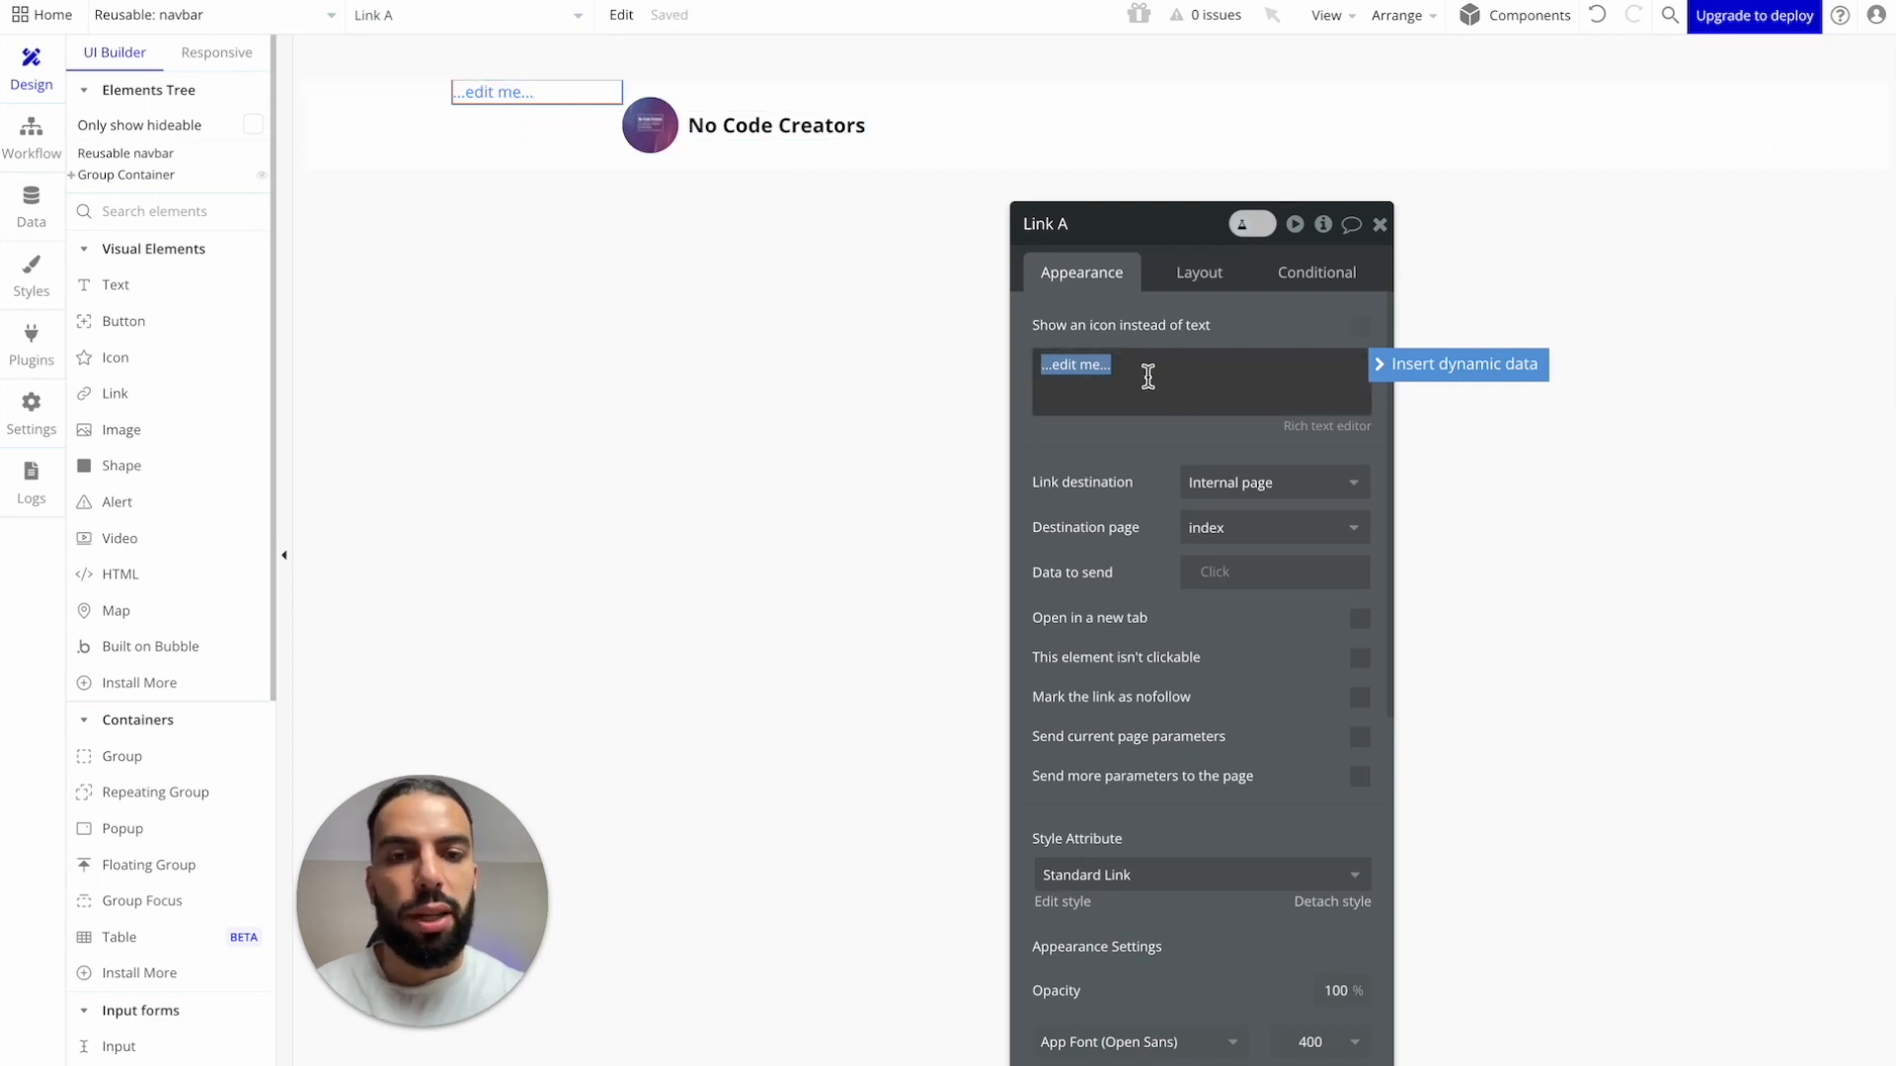
{"action": "type", "text": "Home"}
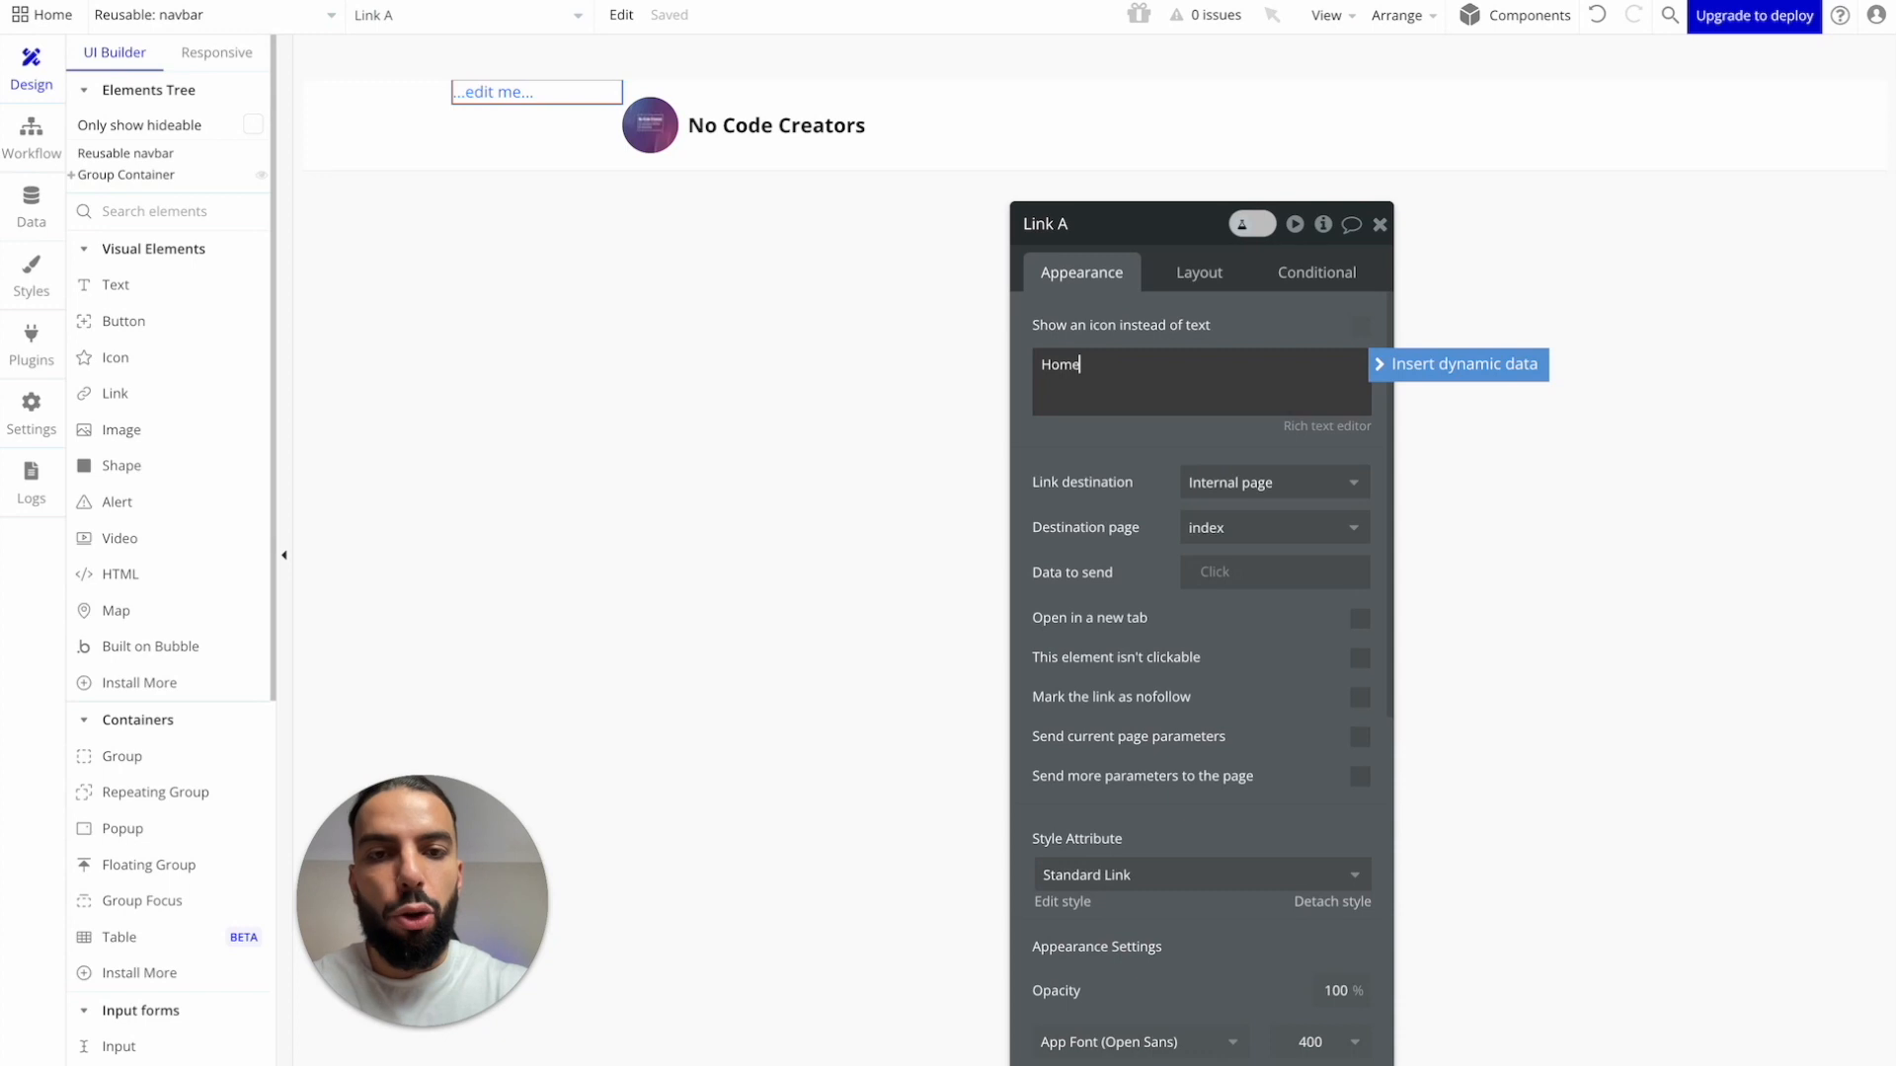
Step: Set the Home link's font size to 16 px
{"action": "scroll", "coordinate": [1150, 468], "scroll_direction": "down", "scroll_amount": 2}
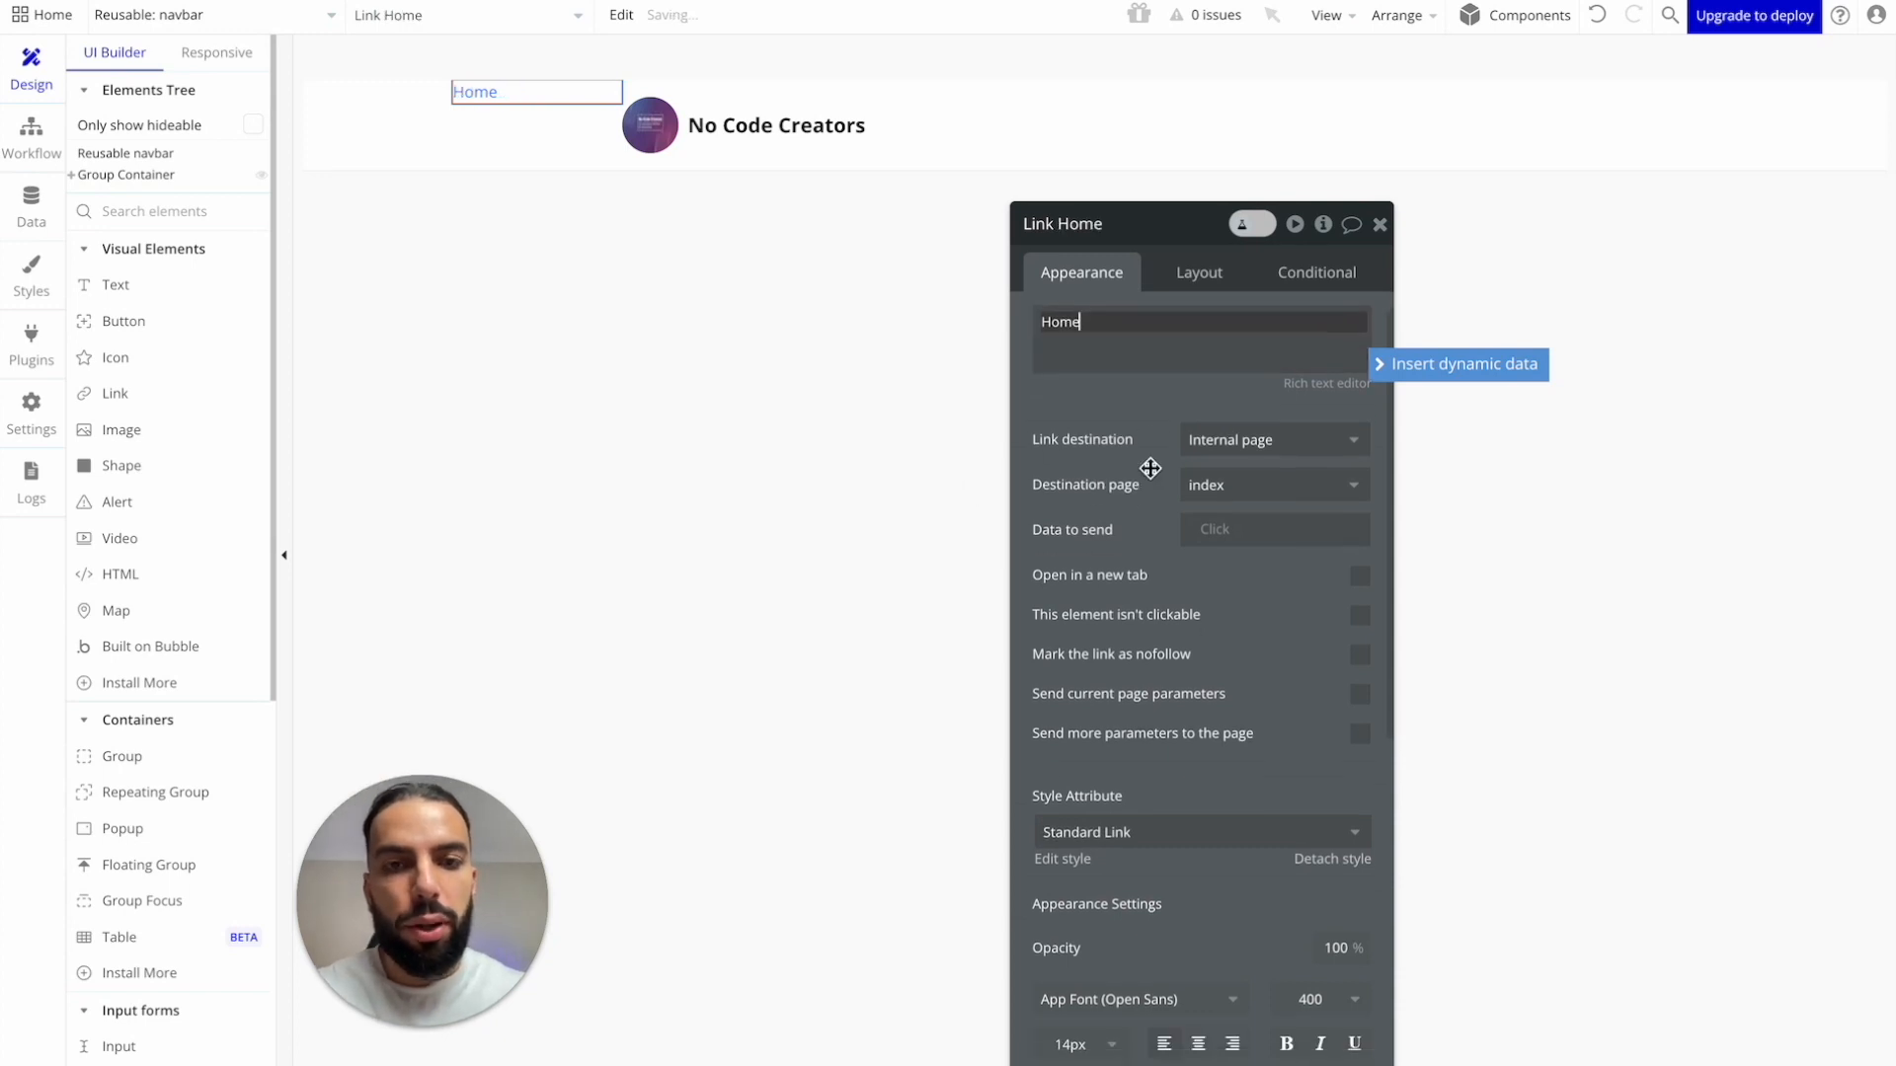
{"action": "scroll", "coordinate": [1150, 468], "scroll_direction": "down", "scroll_amount": 2}
{"action": "left_click", "coordinate": [1168, 446]}
{"action": "left_click", "coordinate": [1180, 448]}
{"action": "left_click", "coordinate": [1082, 659]}
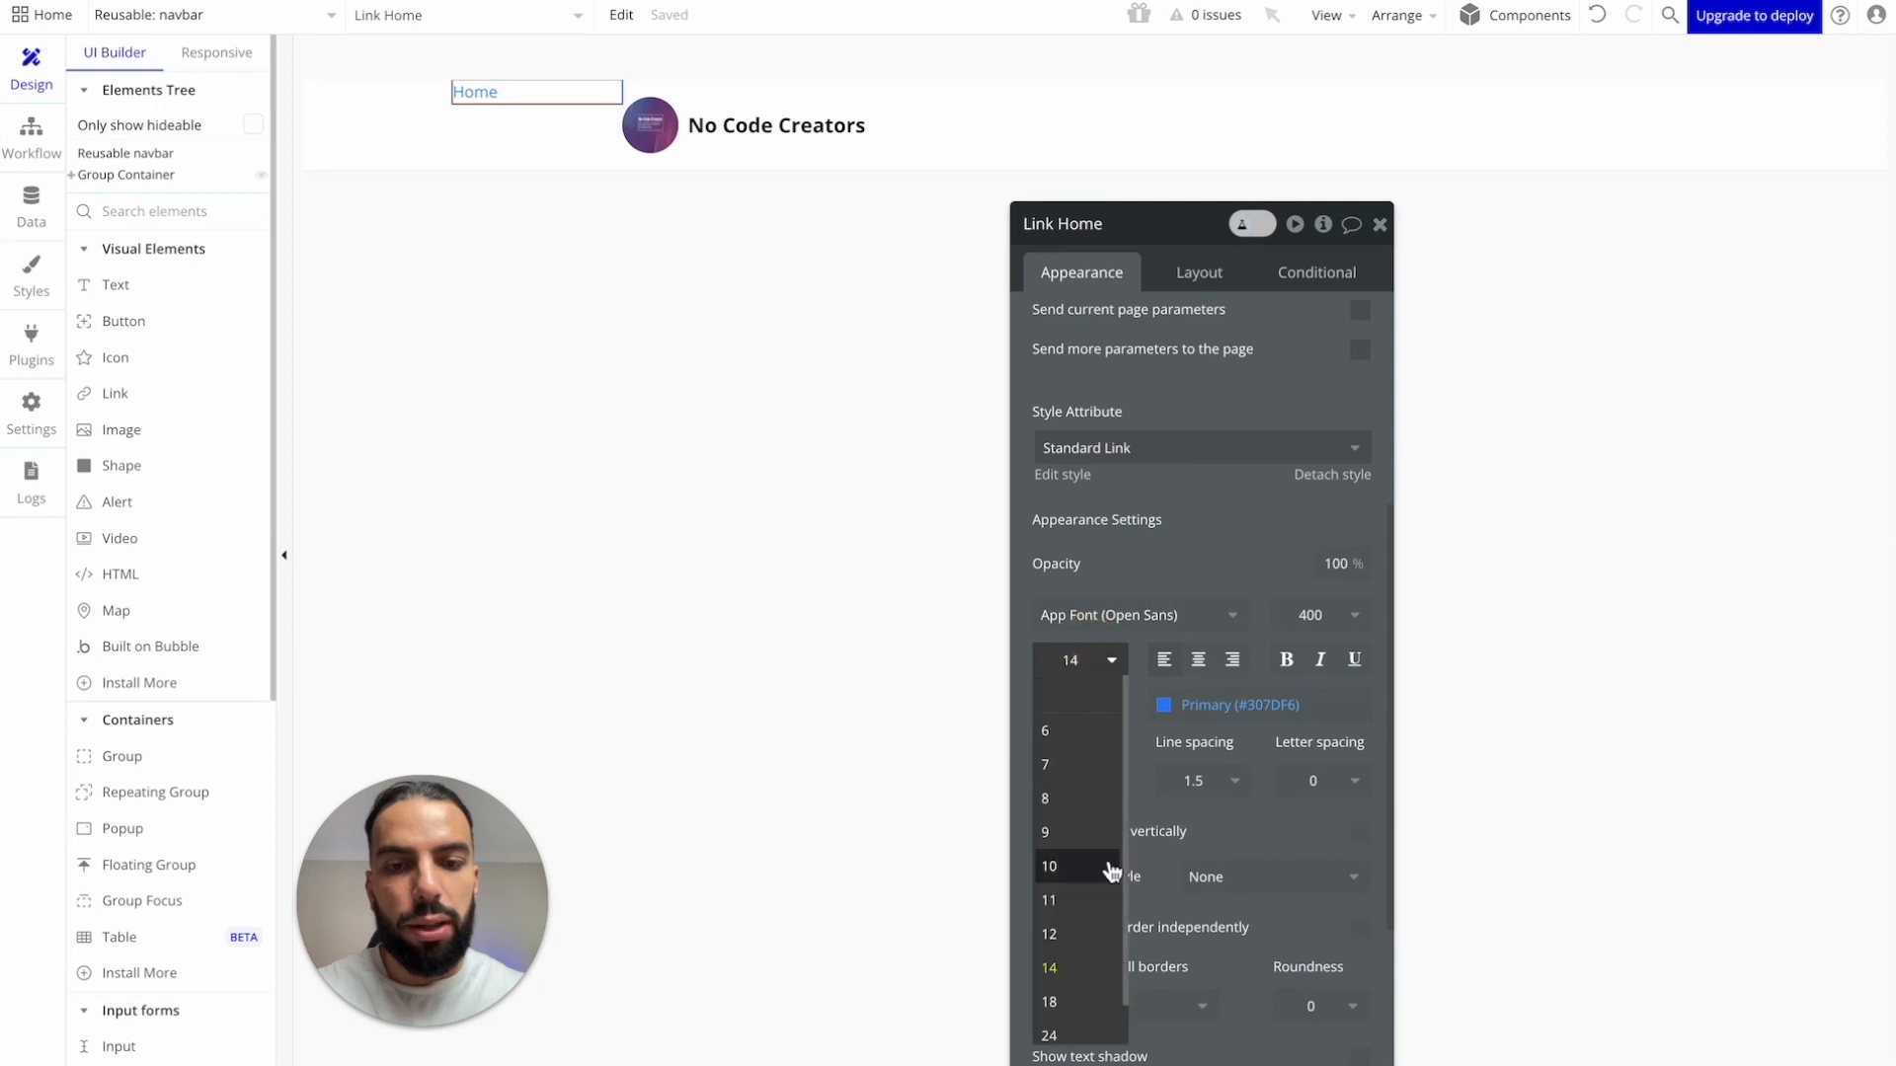
{"action": "left_click", "coordinate": [1070, 658]}
{"action": "left_click", "coordinate": [1070, 659]}
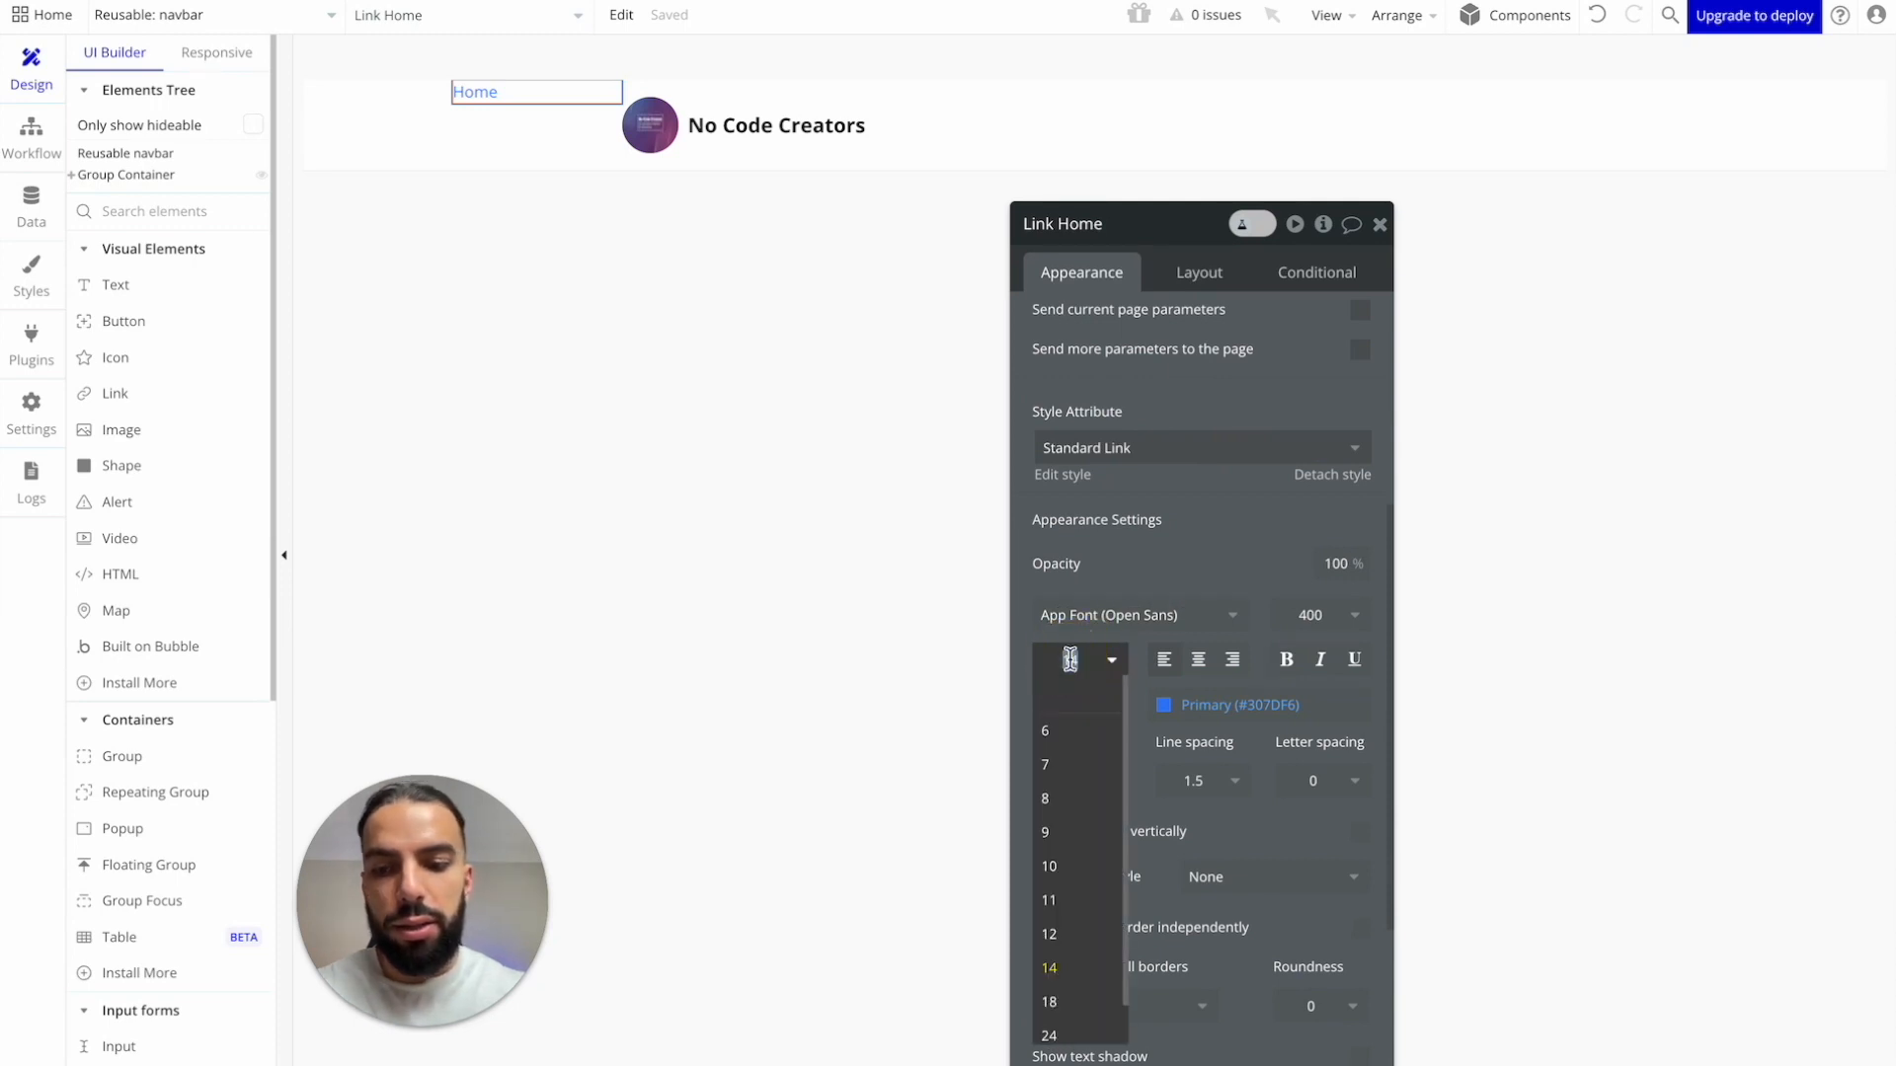
{"action": "type", "text": "16"}
{"action": "key", "text": "Return"}
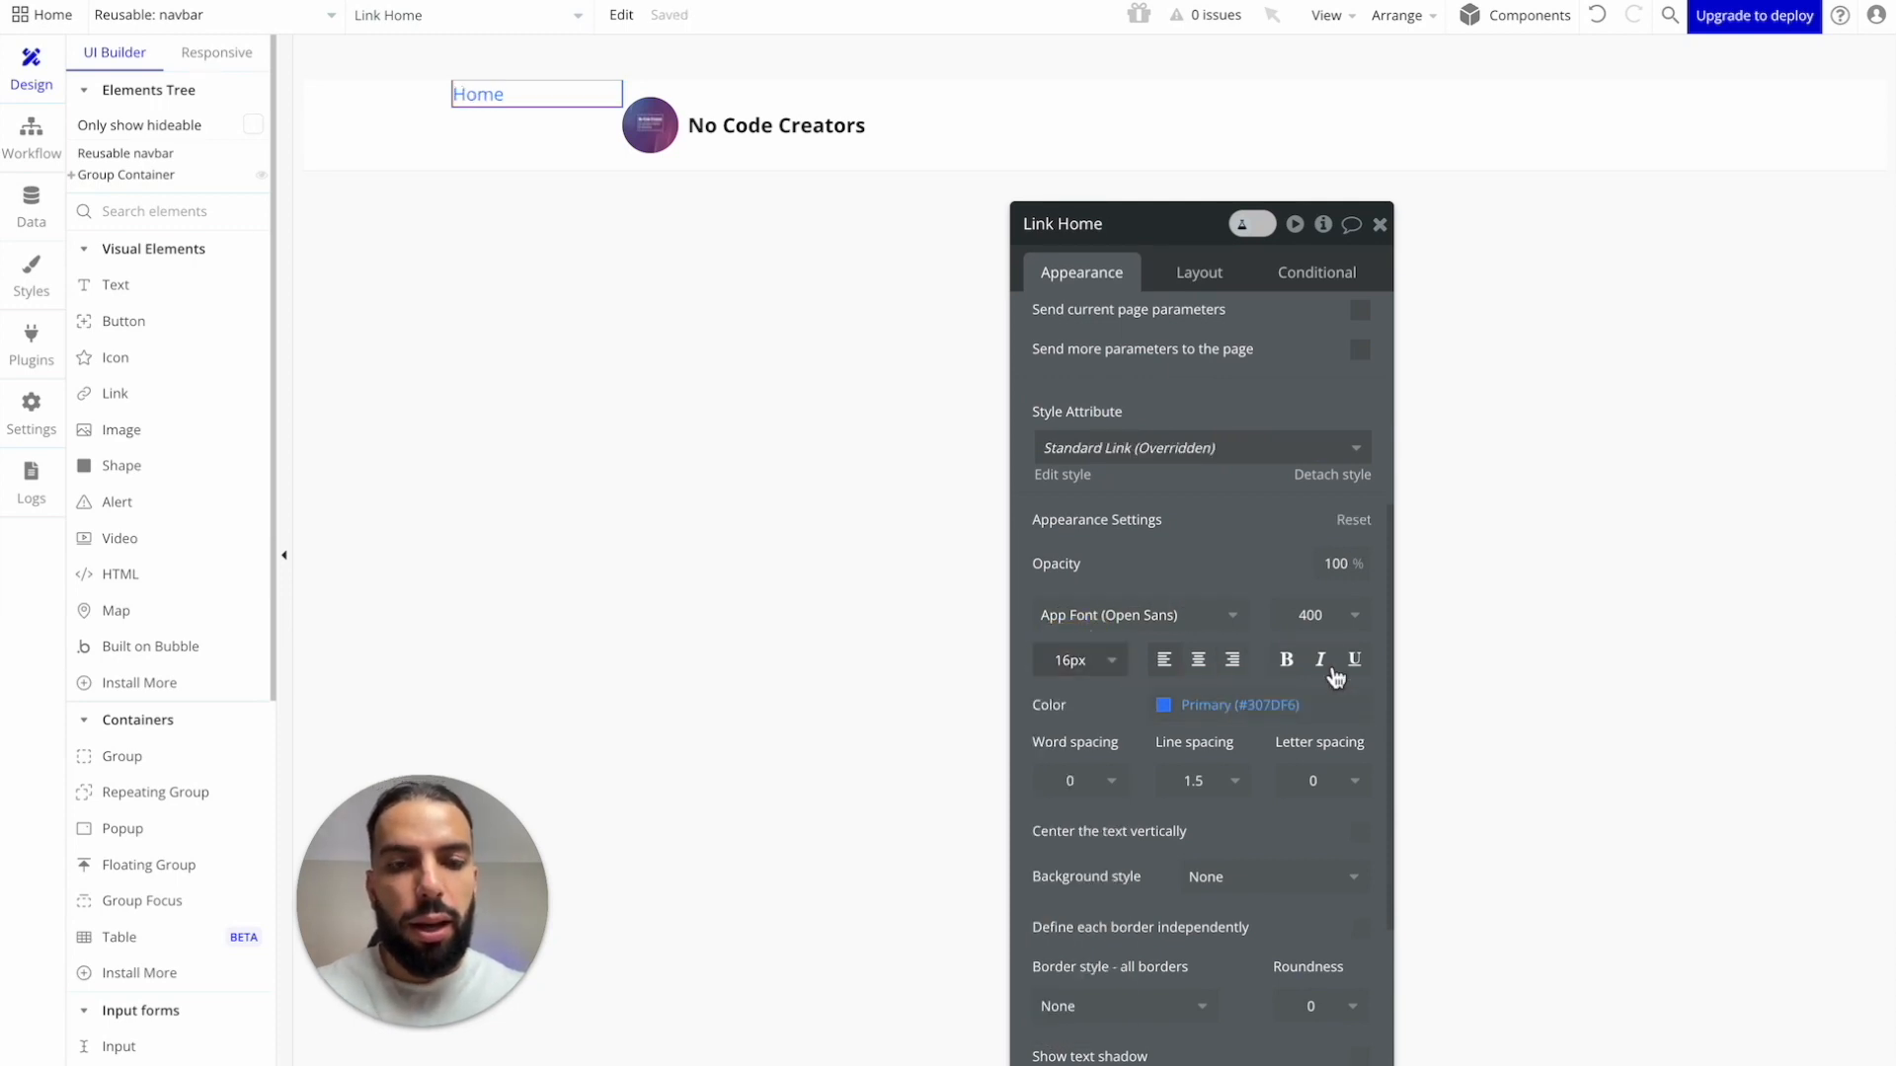
Step: Set the Home link's text color to Neutral 900 and its font weight to 500 (Medium)
{"action": "left_click", "coordinate": [1182, 705]}
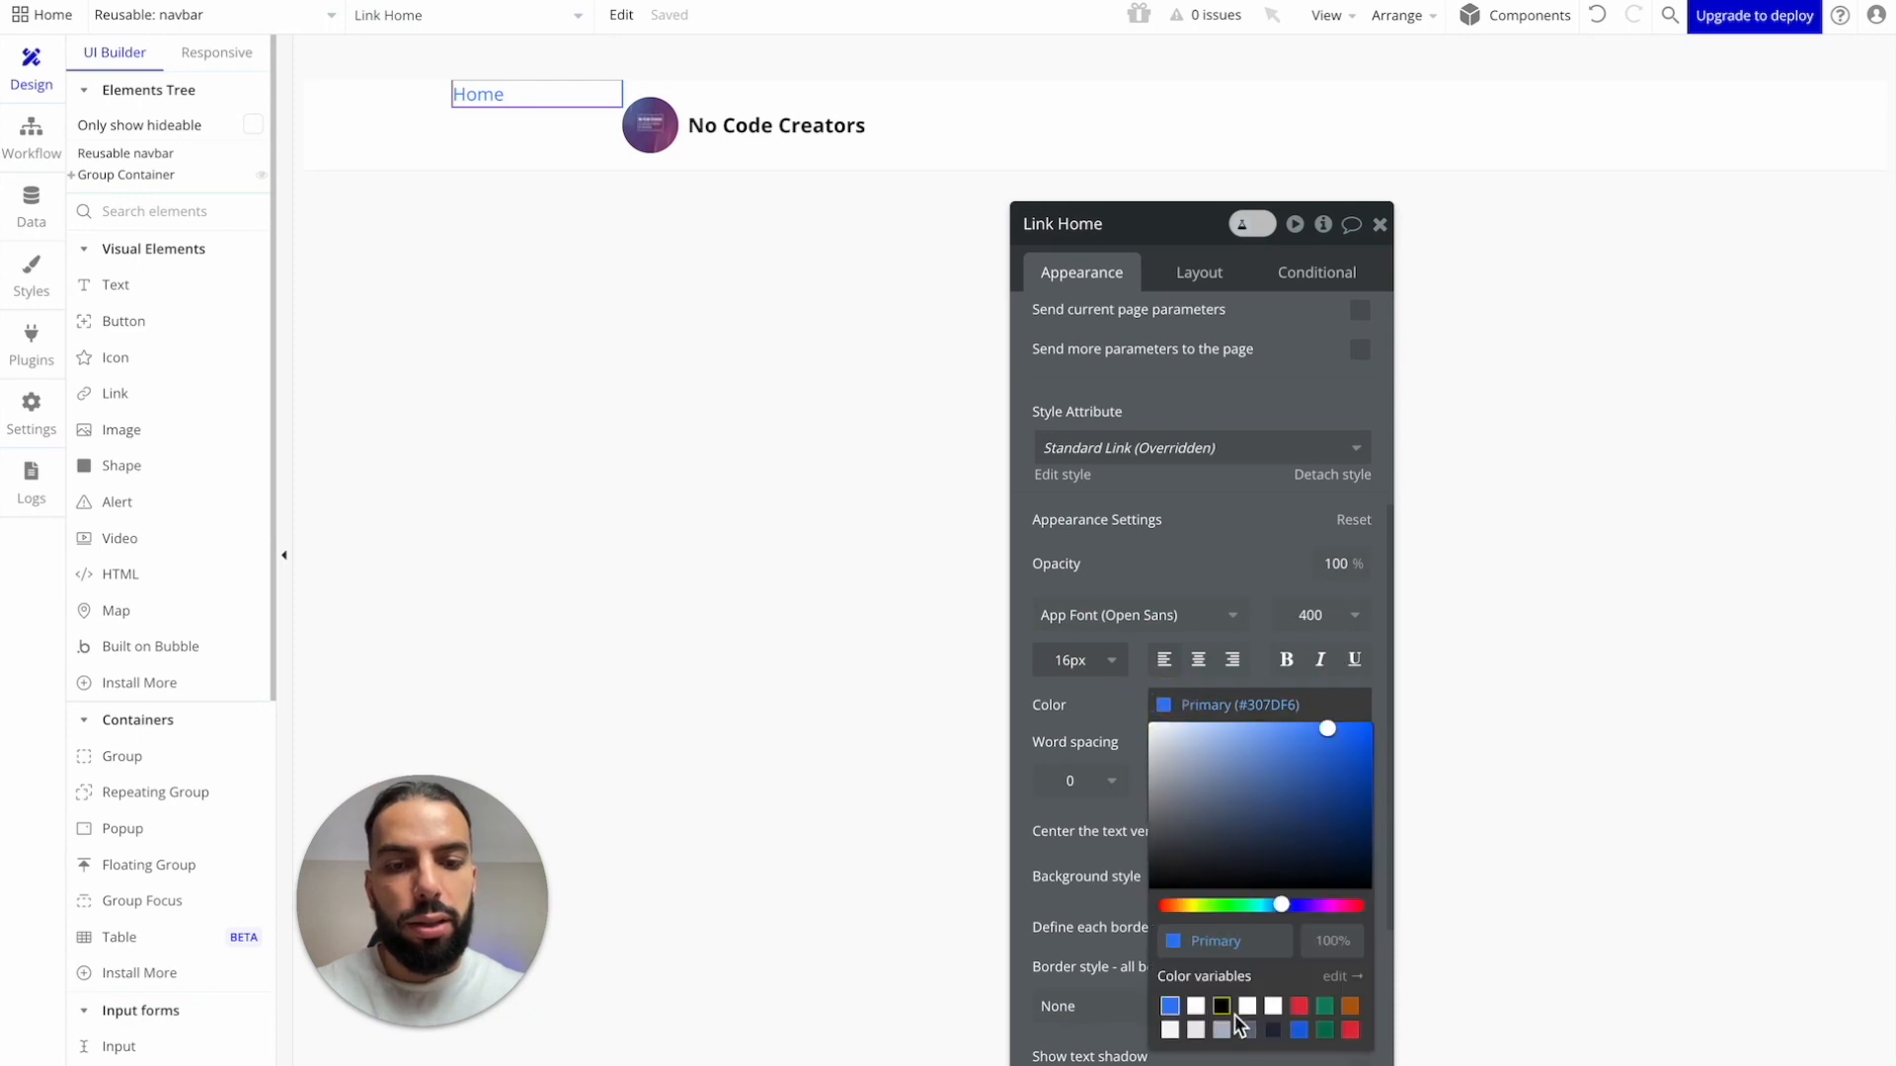
{"action": "left_click", "coordinate": [1273, 1032]}
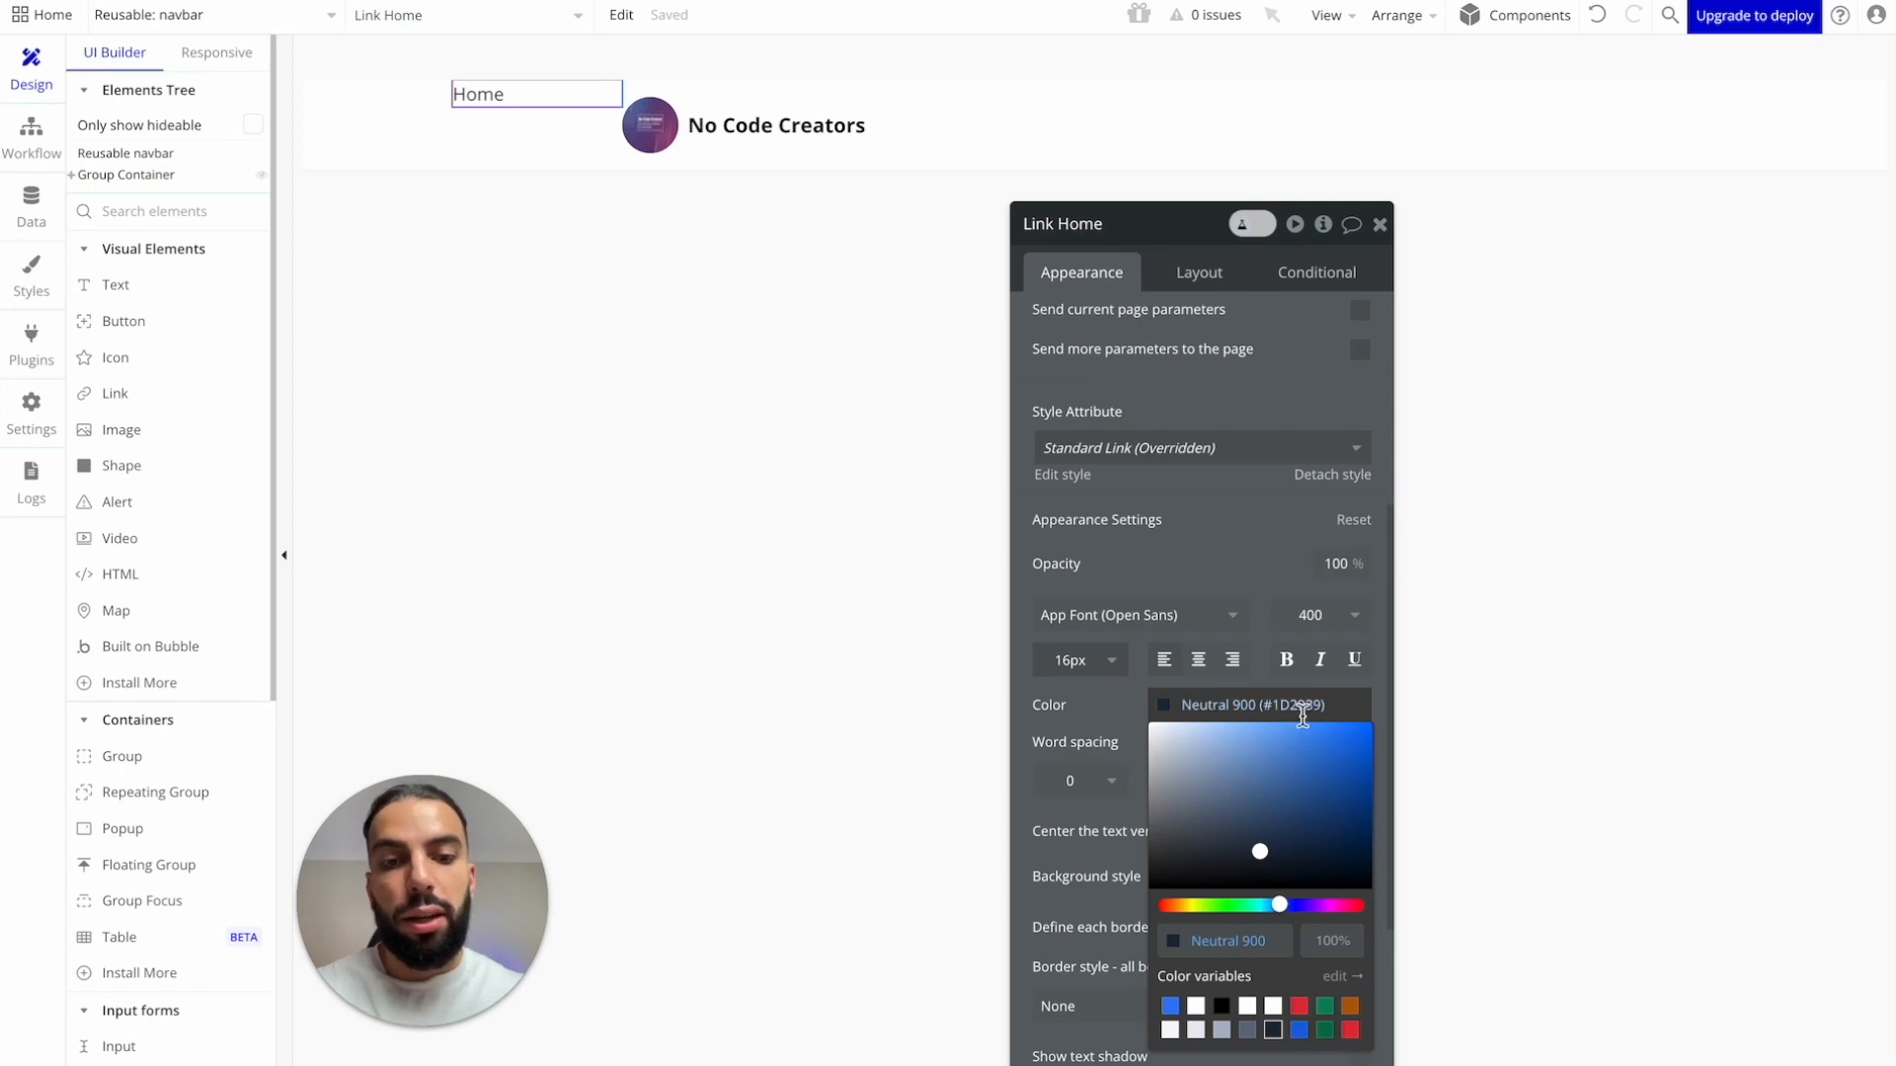
{"action": "left_click", "coordinate": [1124, 706]}
{"action": "scroll", "coordinate": [1316, 681], "scroll_direction": "down", "scroll_amount": 2}
{"action": "left_click", "coordinate": [1309, 471]}
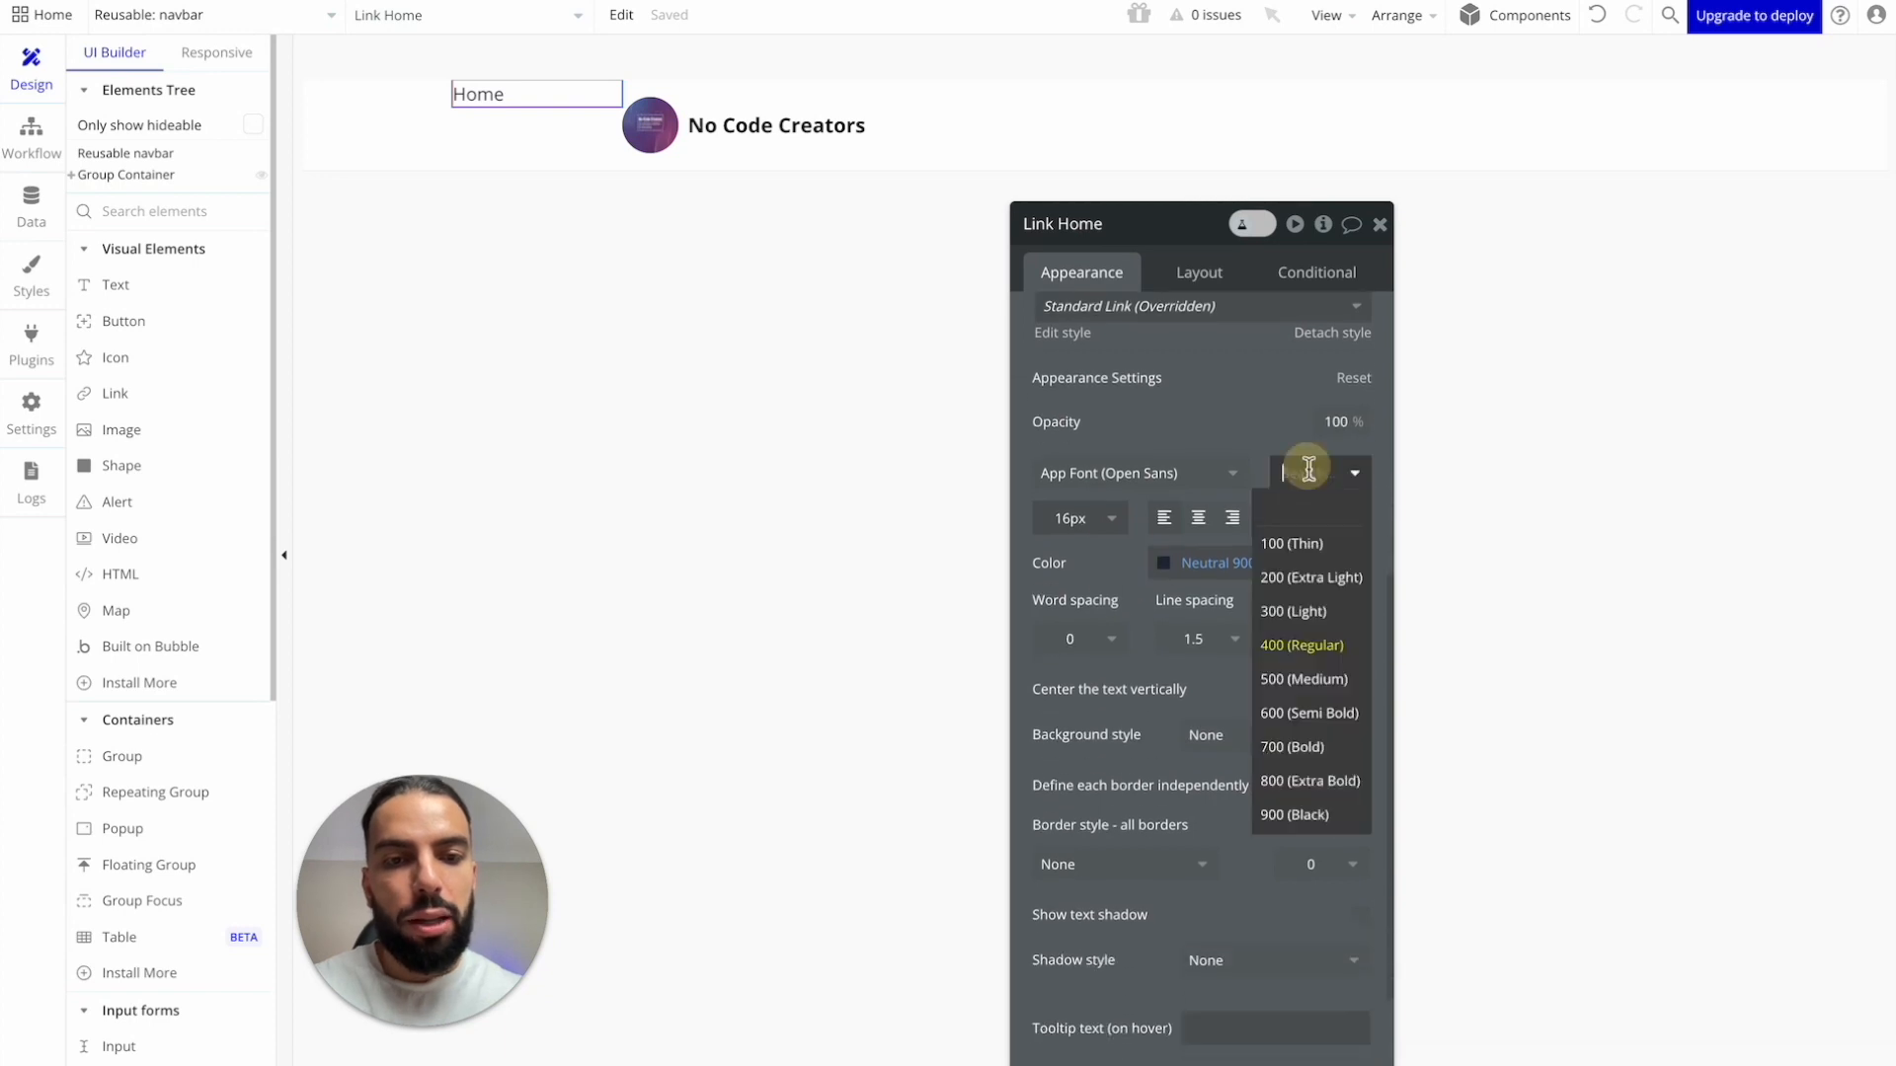
{"action": "left_click", "coordinate": [1338, 681]}
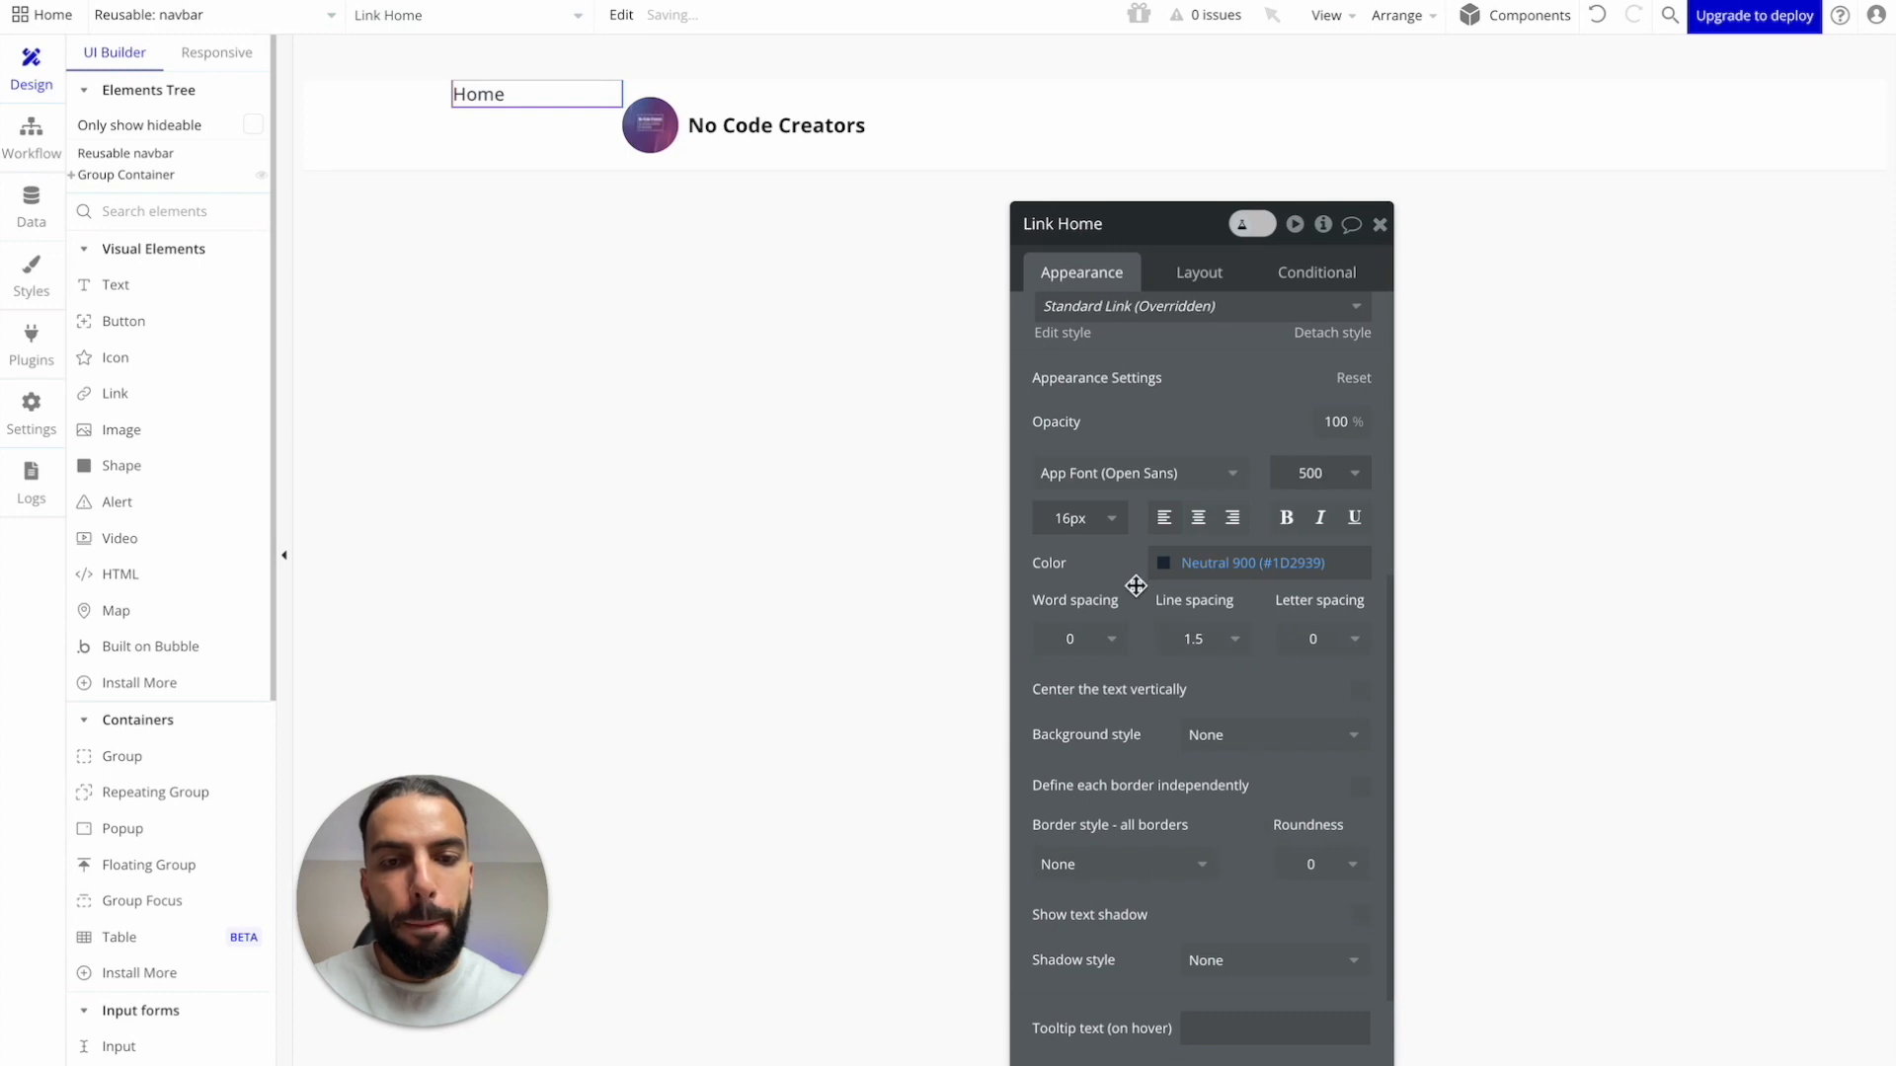
{"action": "scroll", "coordinate": [1165, 677], "scroll_direction": "down", "scroll_amount": 3}
{"action": "scroll", "coordinate": [1163, 677], "scroll_direction": "up", "scroll_amount": 8}
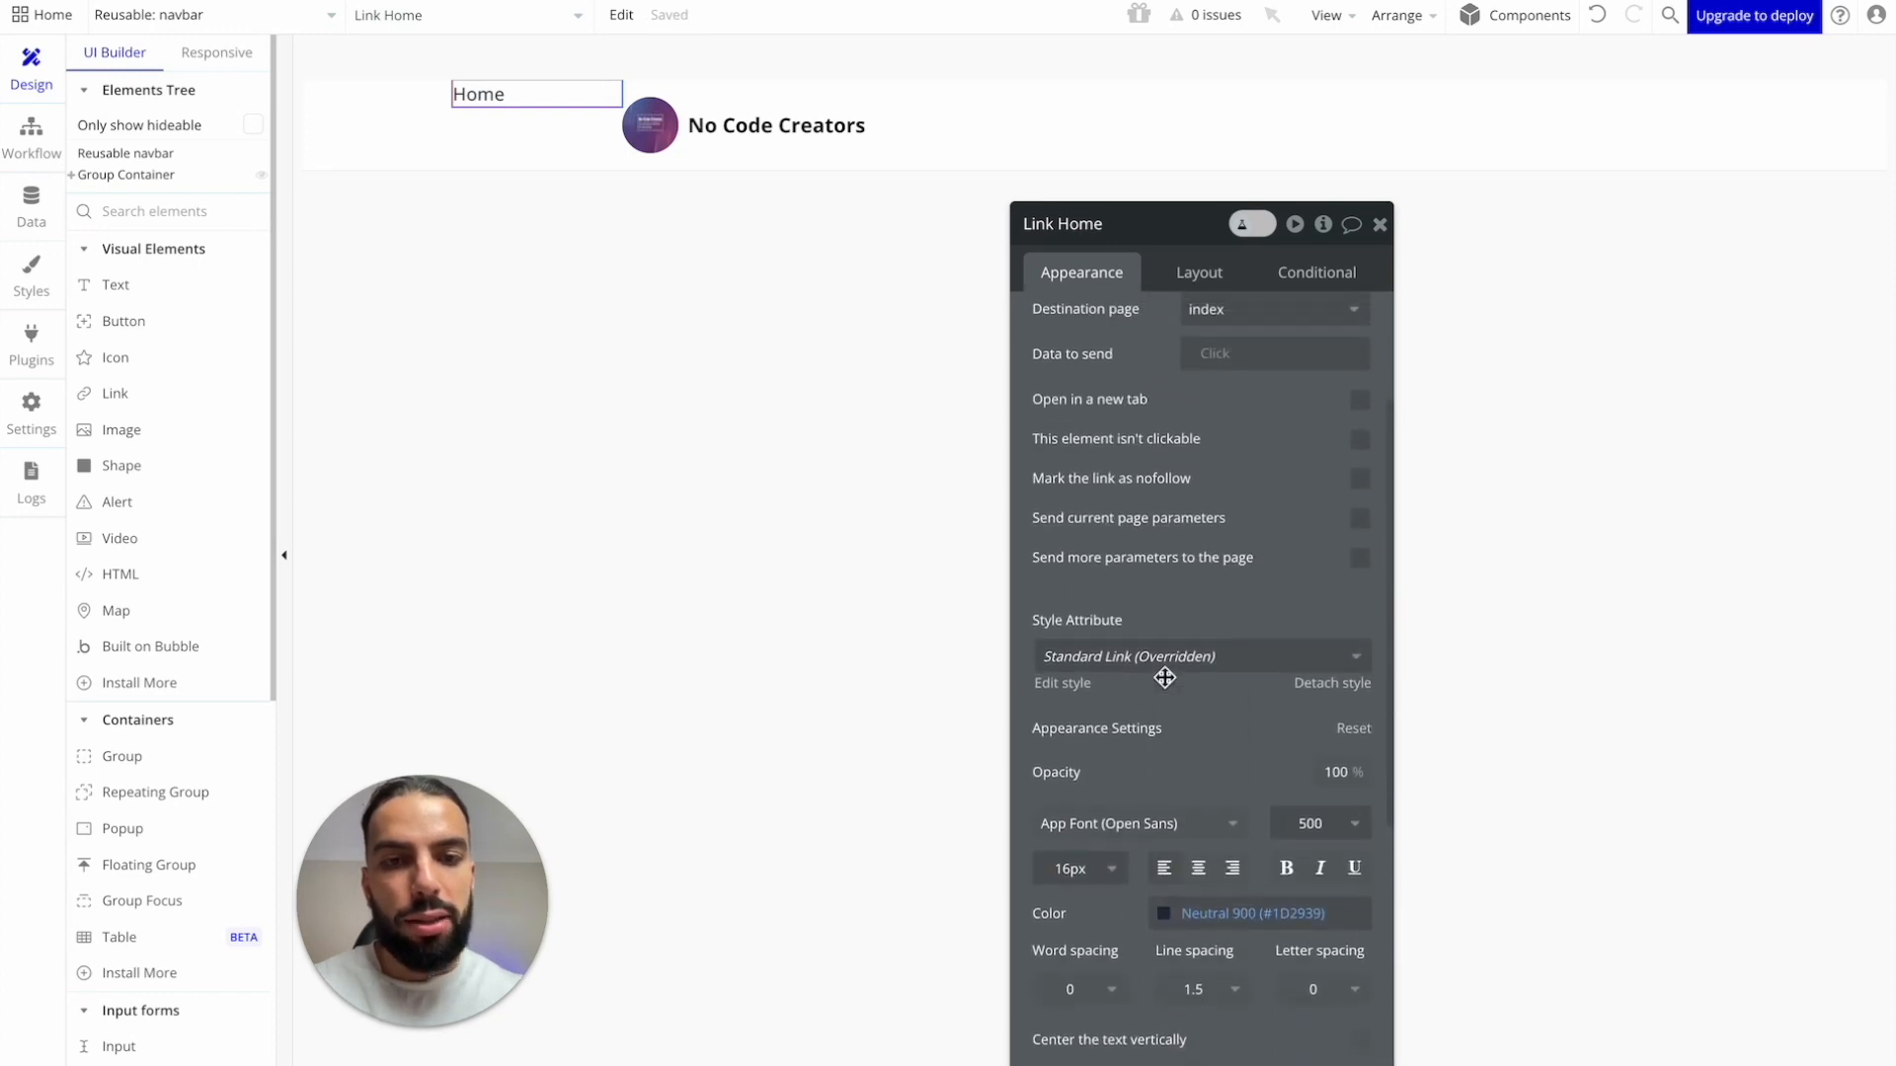
Step: Move the Home link after the brand group in the row and center it vertically
{"action": "left_click", "coordinate": [1196, 271]}
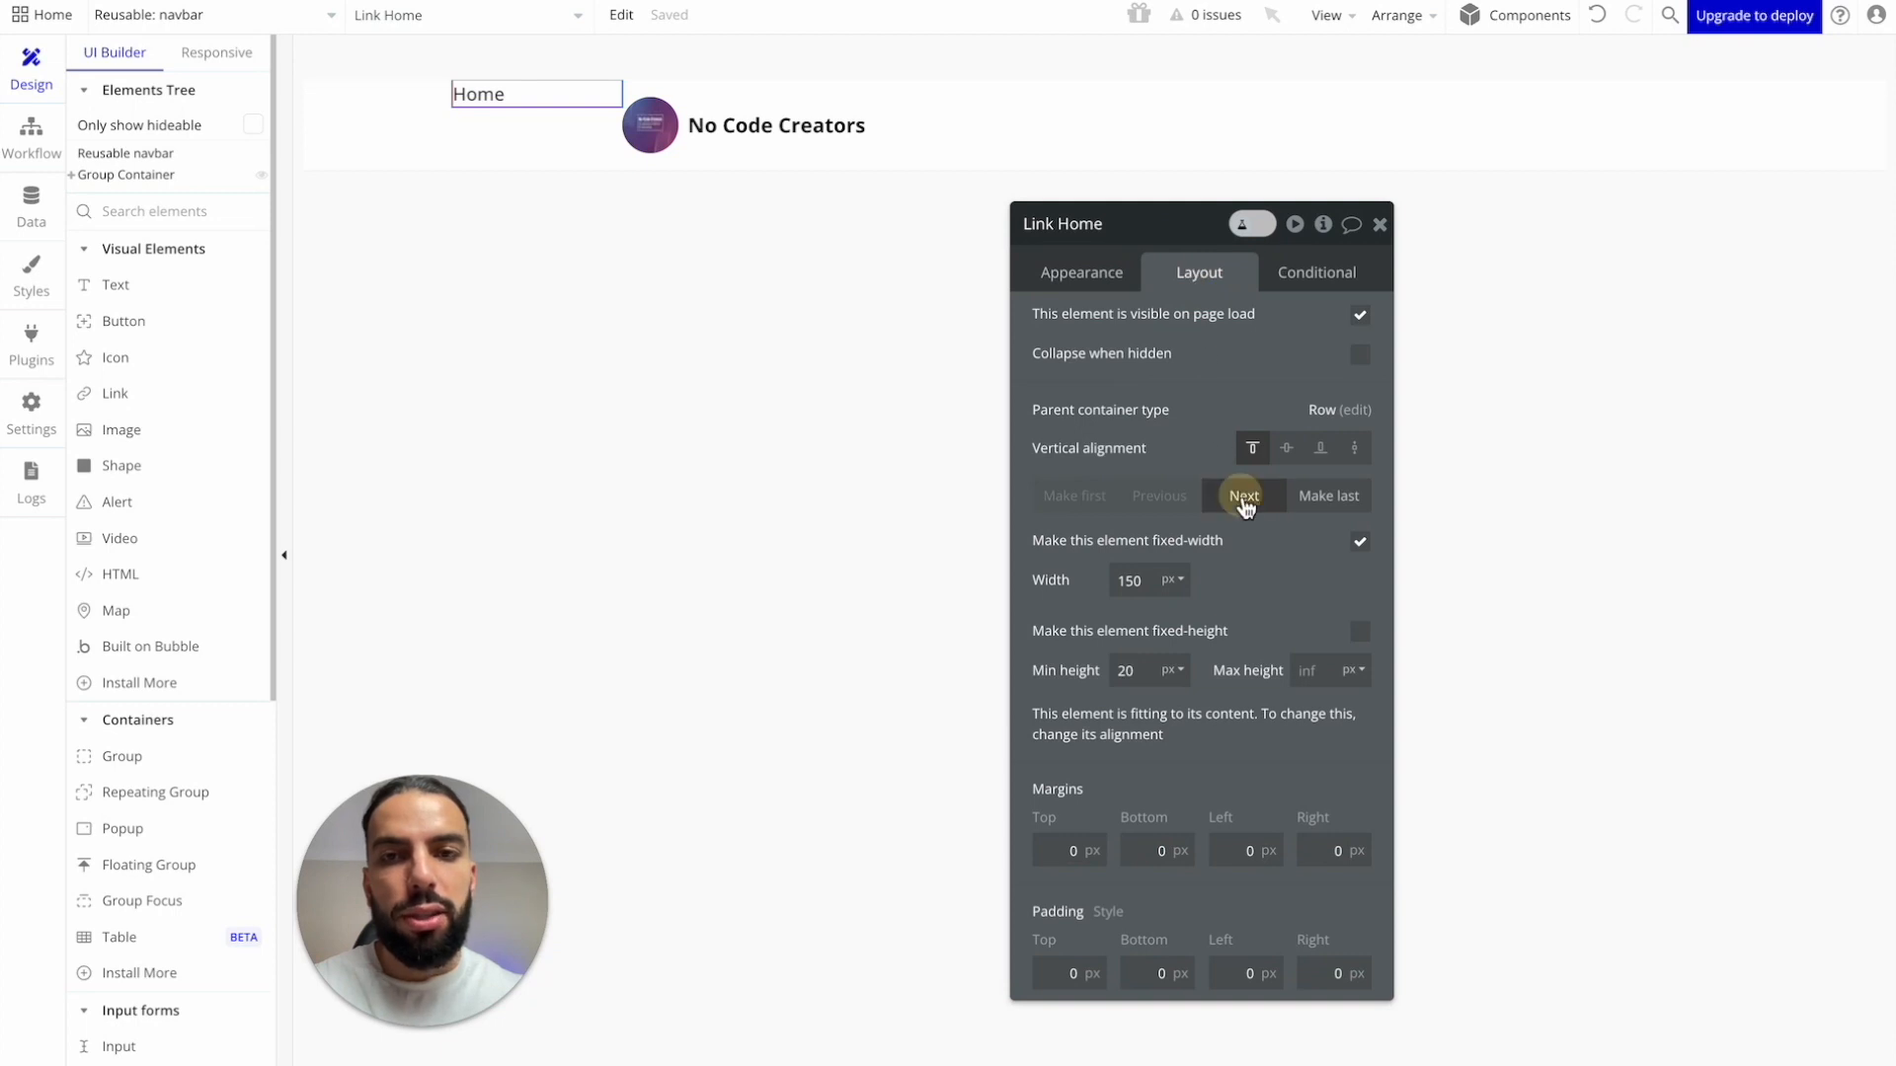
{"action": "left_click", "coordinate": [1238, 497]}
{"action": "mouse_move", "coordinate": [787, 97]}
{"action": "left_mouse_down"}
{"action": "mouse_move", "coordinate": [478, 114]}
{"action": "mouse_move", "coordinate": [775, 123]}
{"action": "left_mouse_up"}
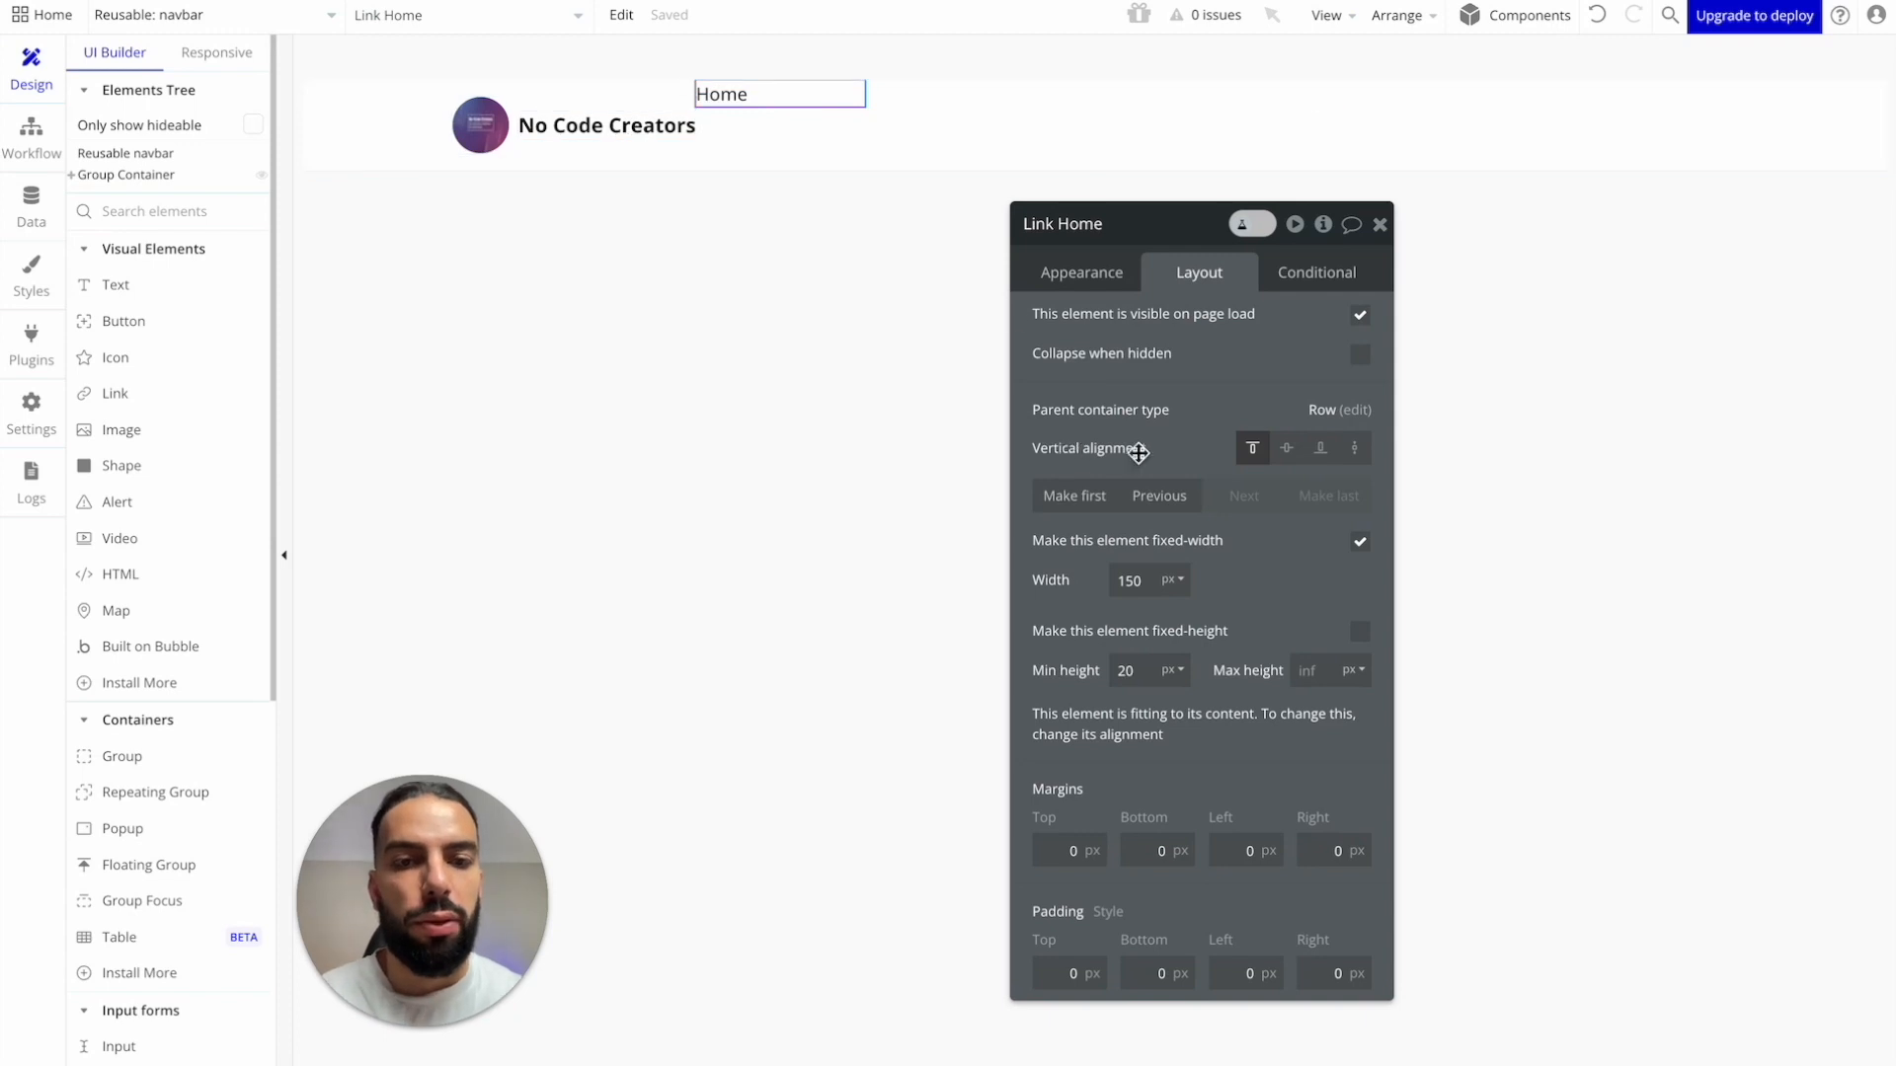
{"action": "left_click", "coordinate": [1291, 459]}
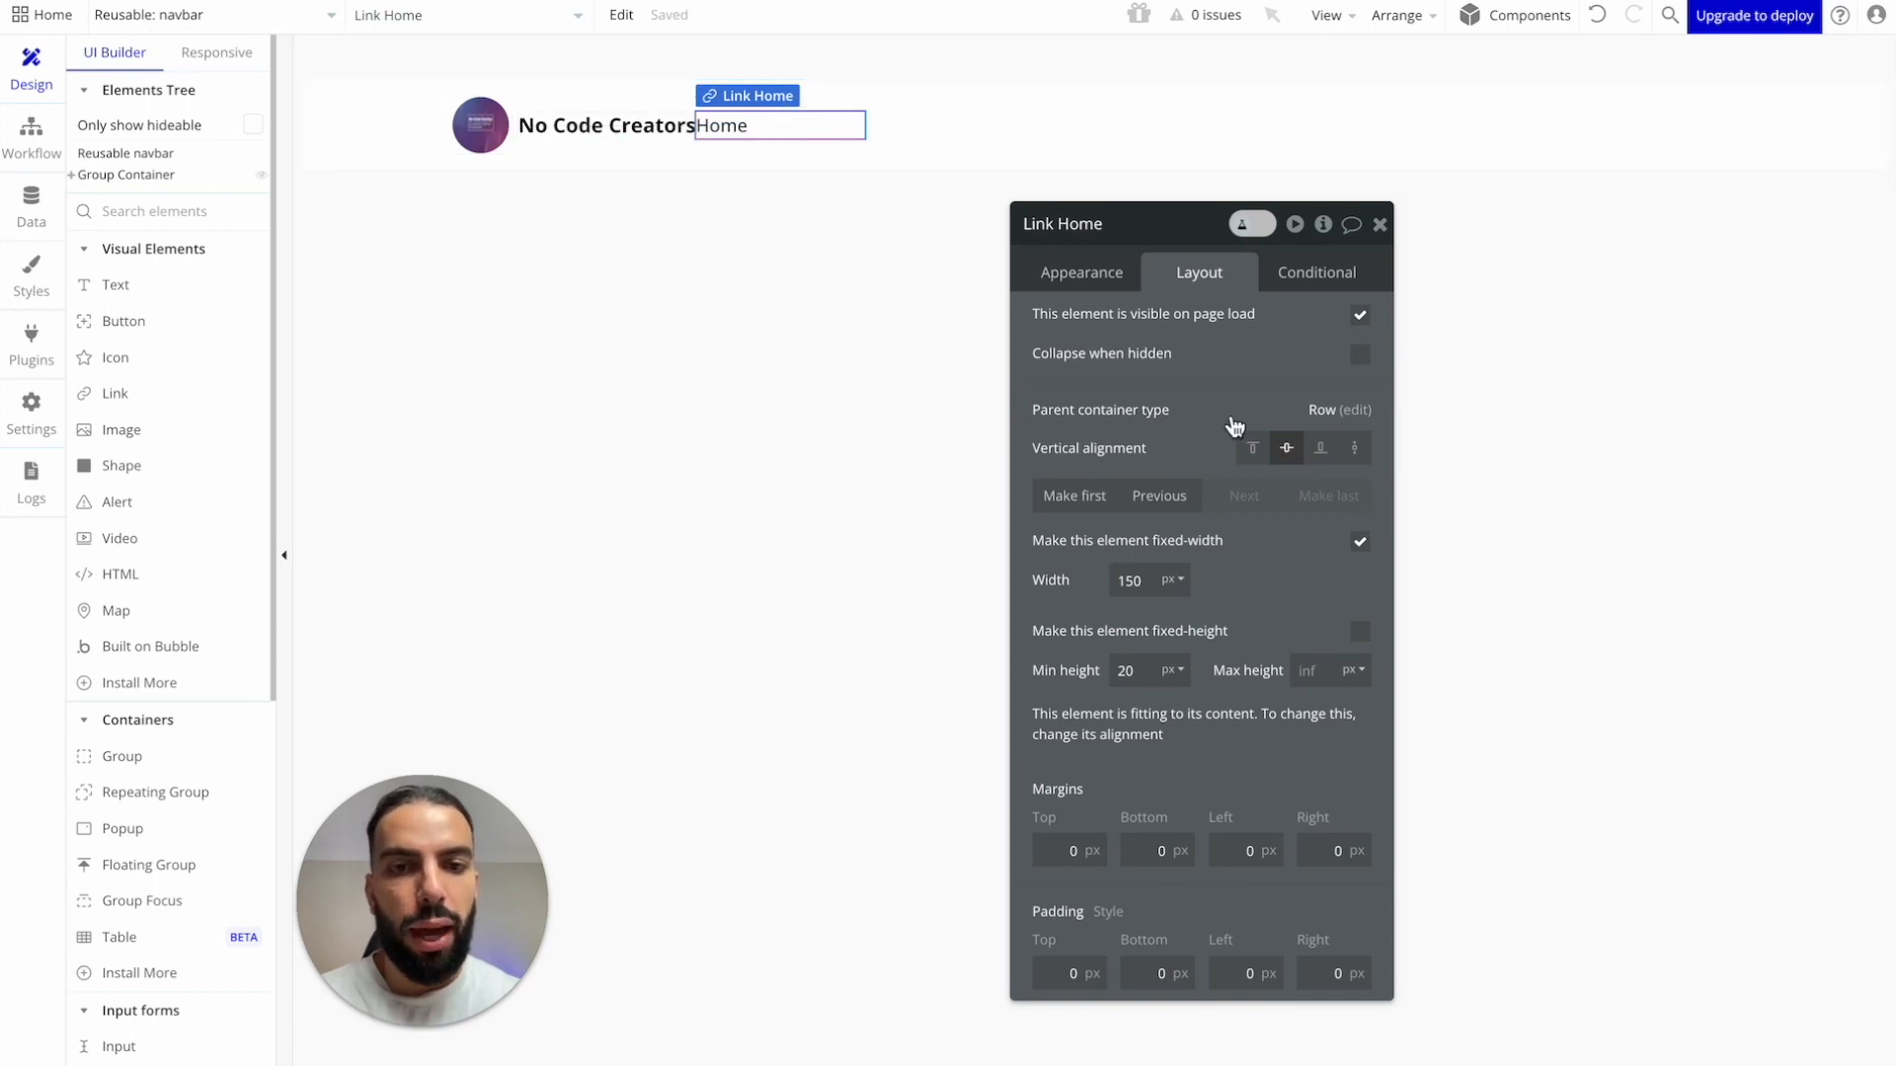
Step: Turn off the Home link's fixed width, set its min width to 0 px and fit its width to content
{"action": "left_click", "coordinate": [1362, 543]}
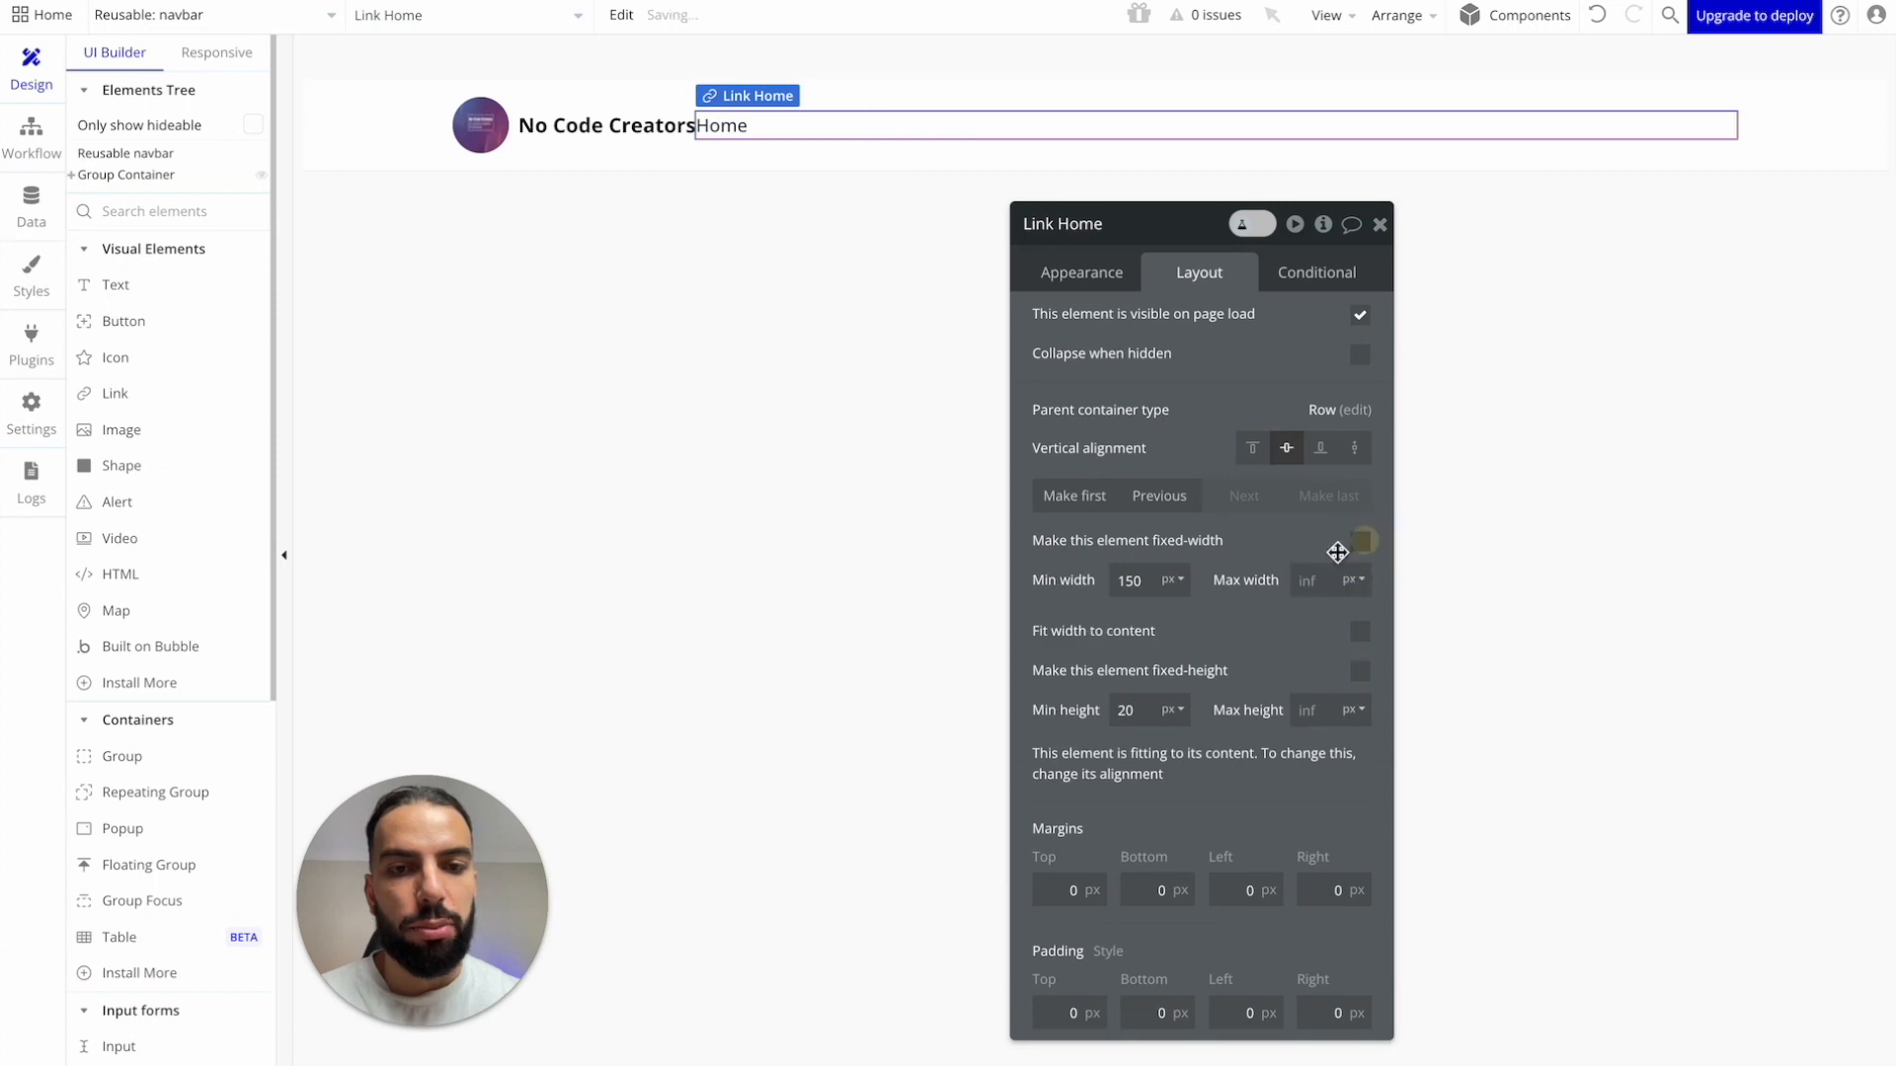
{"action": "double_click", "coordinate": [1145, 580]}
{"action": "type", "text": "0"}
{"action": "left_click", "coordinate": [1230, 629]}
{"action": "left_click", "coordinate": [1358, 631]}
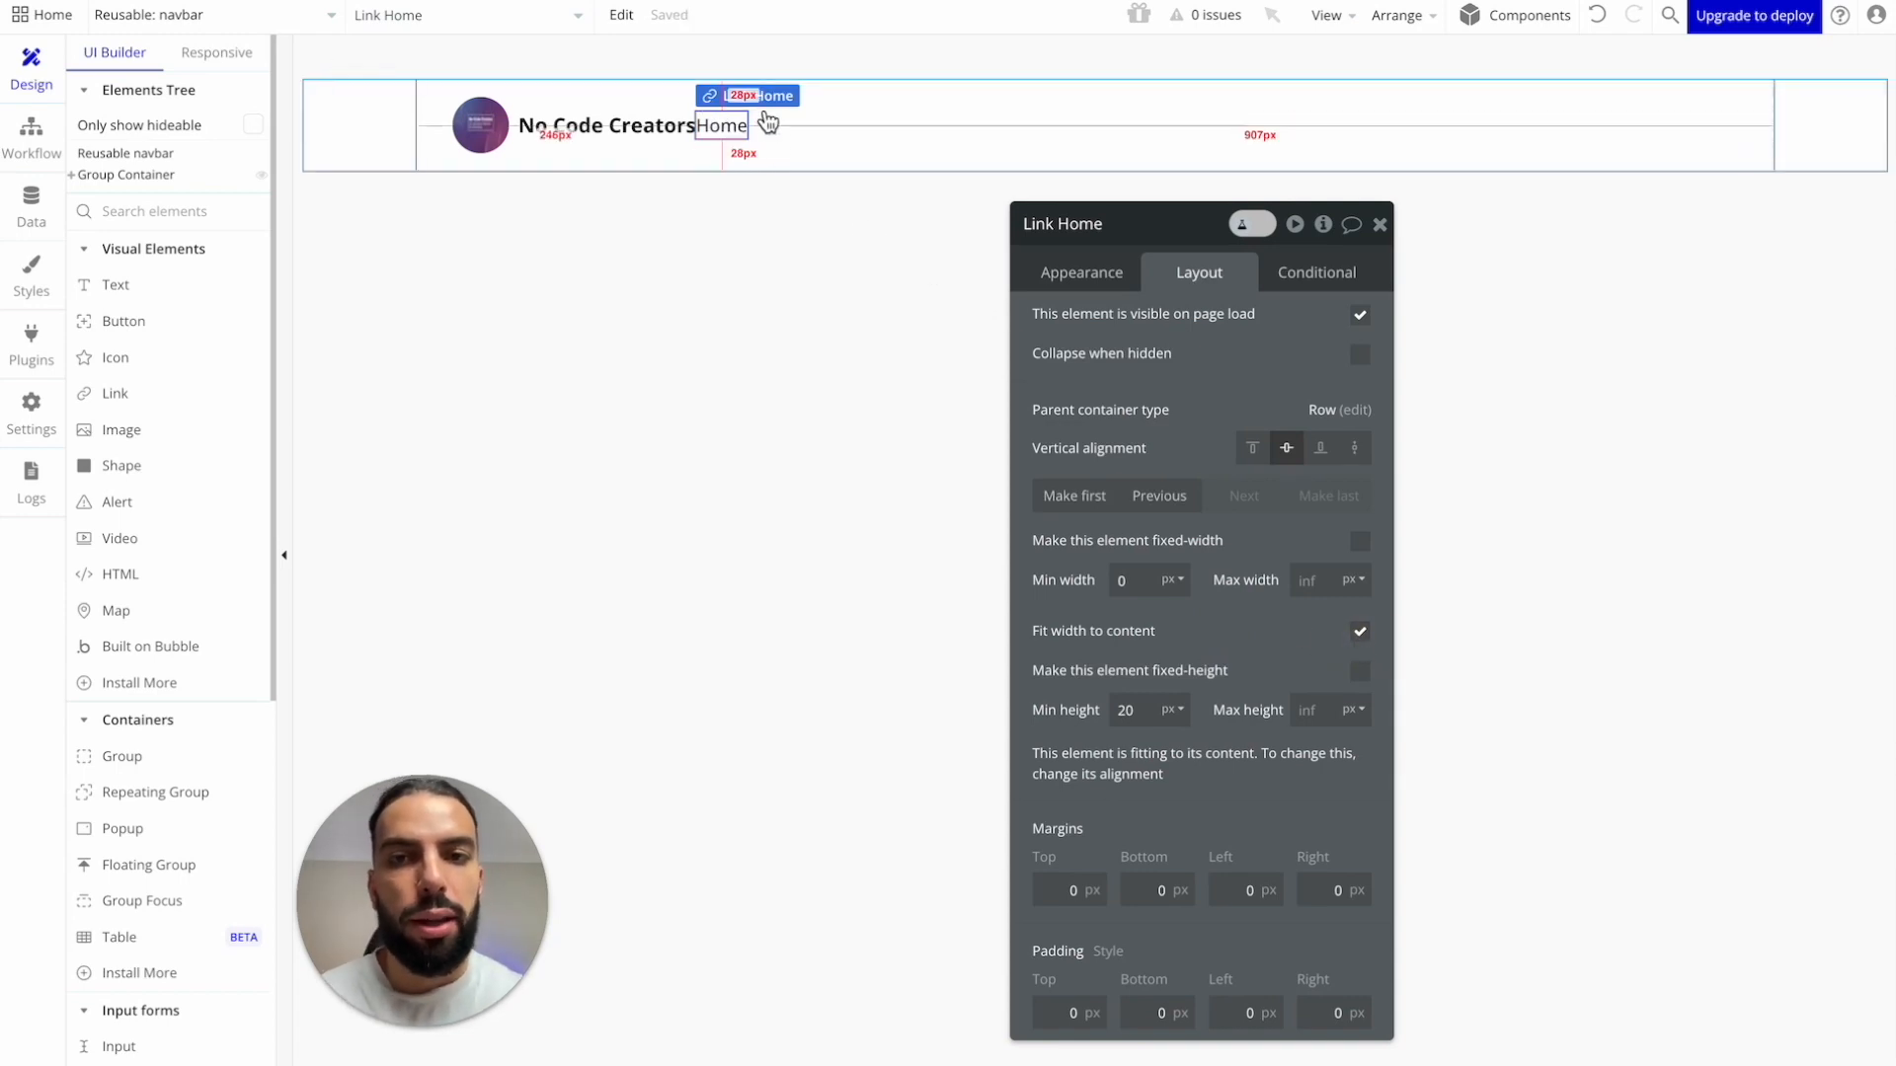
Step: Set the Home link's destination to the internal page index
{"action": "left_click", "coordinate": [1104, 286]}
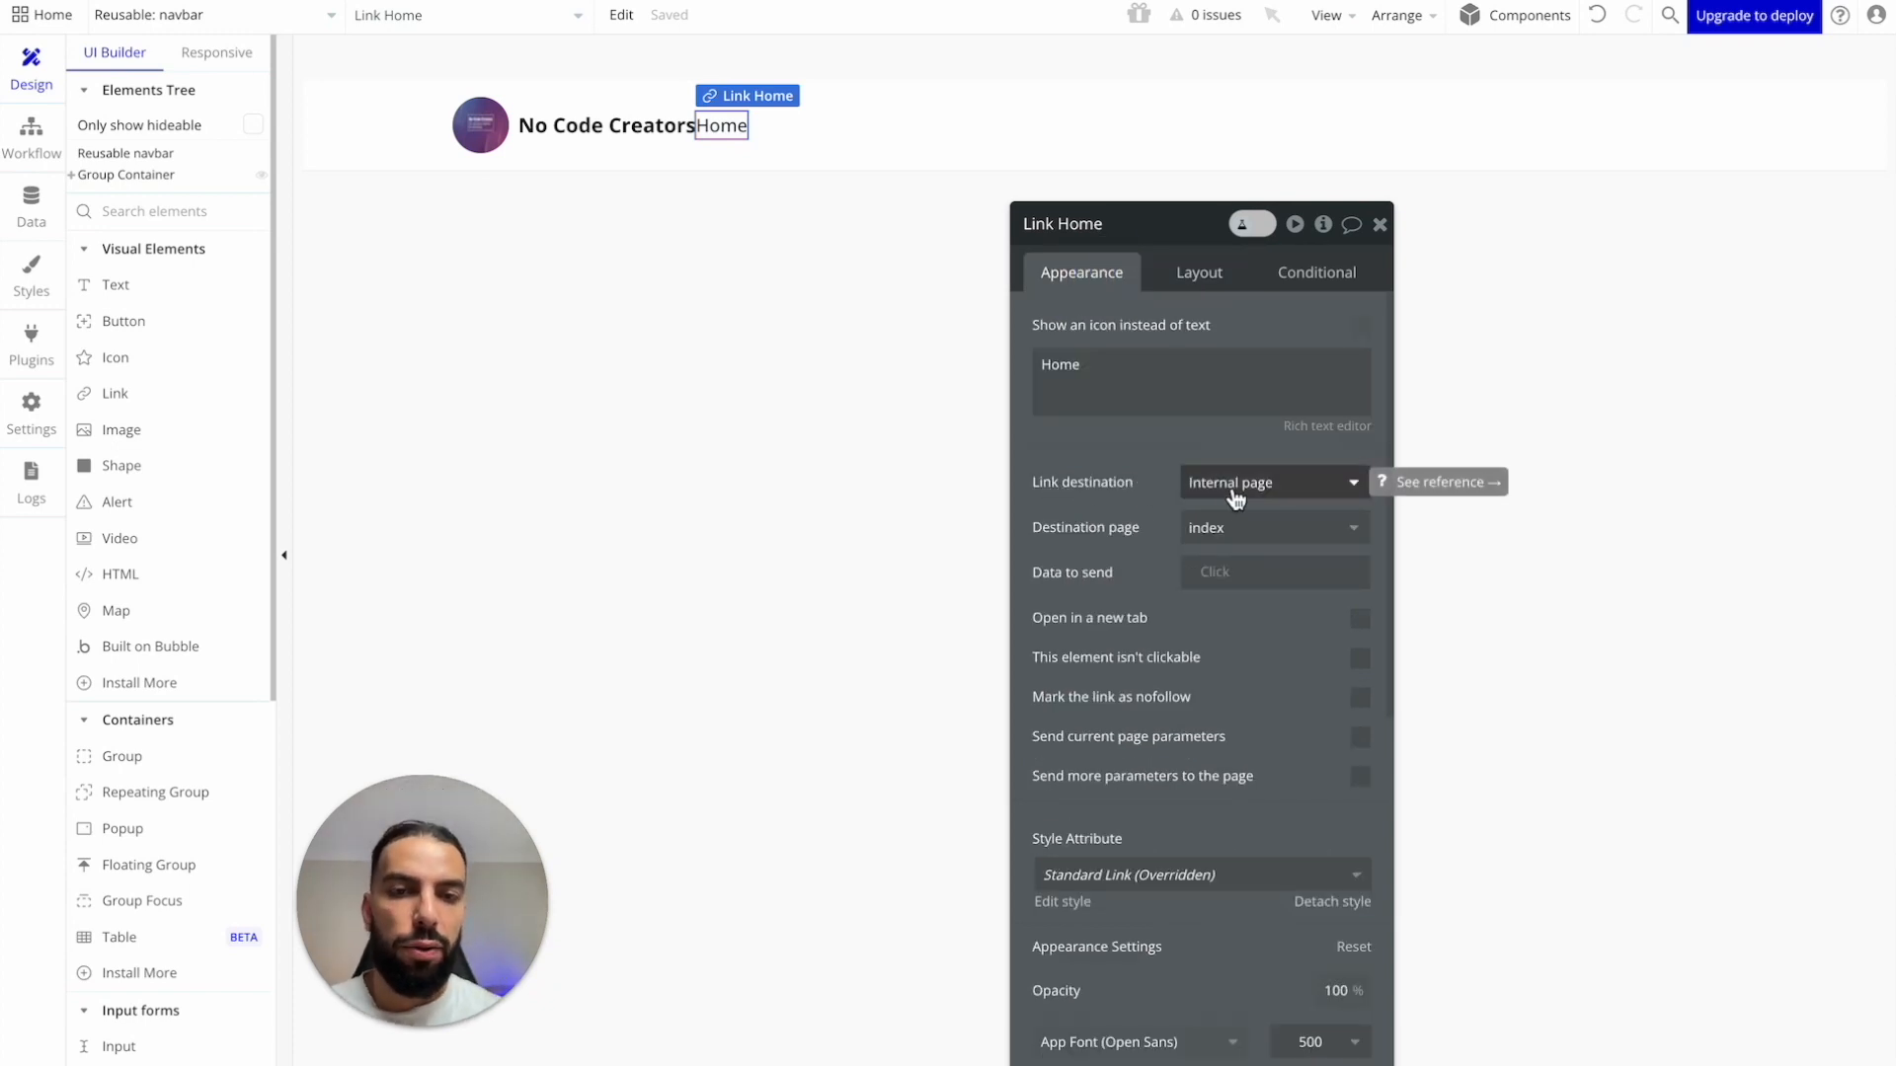
{"action": "left_click", "coordinate": [1289, 488]}
{"action": "left_click", "coordinate": [1267, 447]}
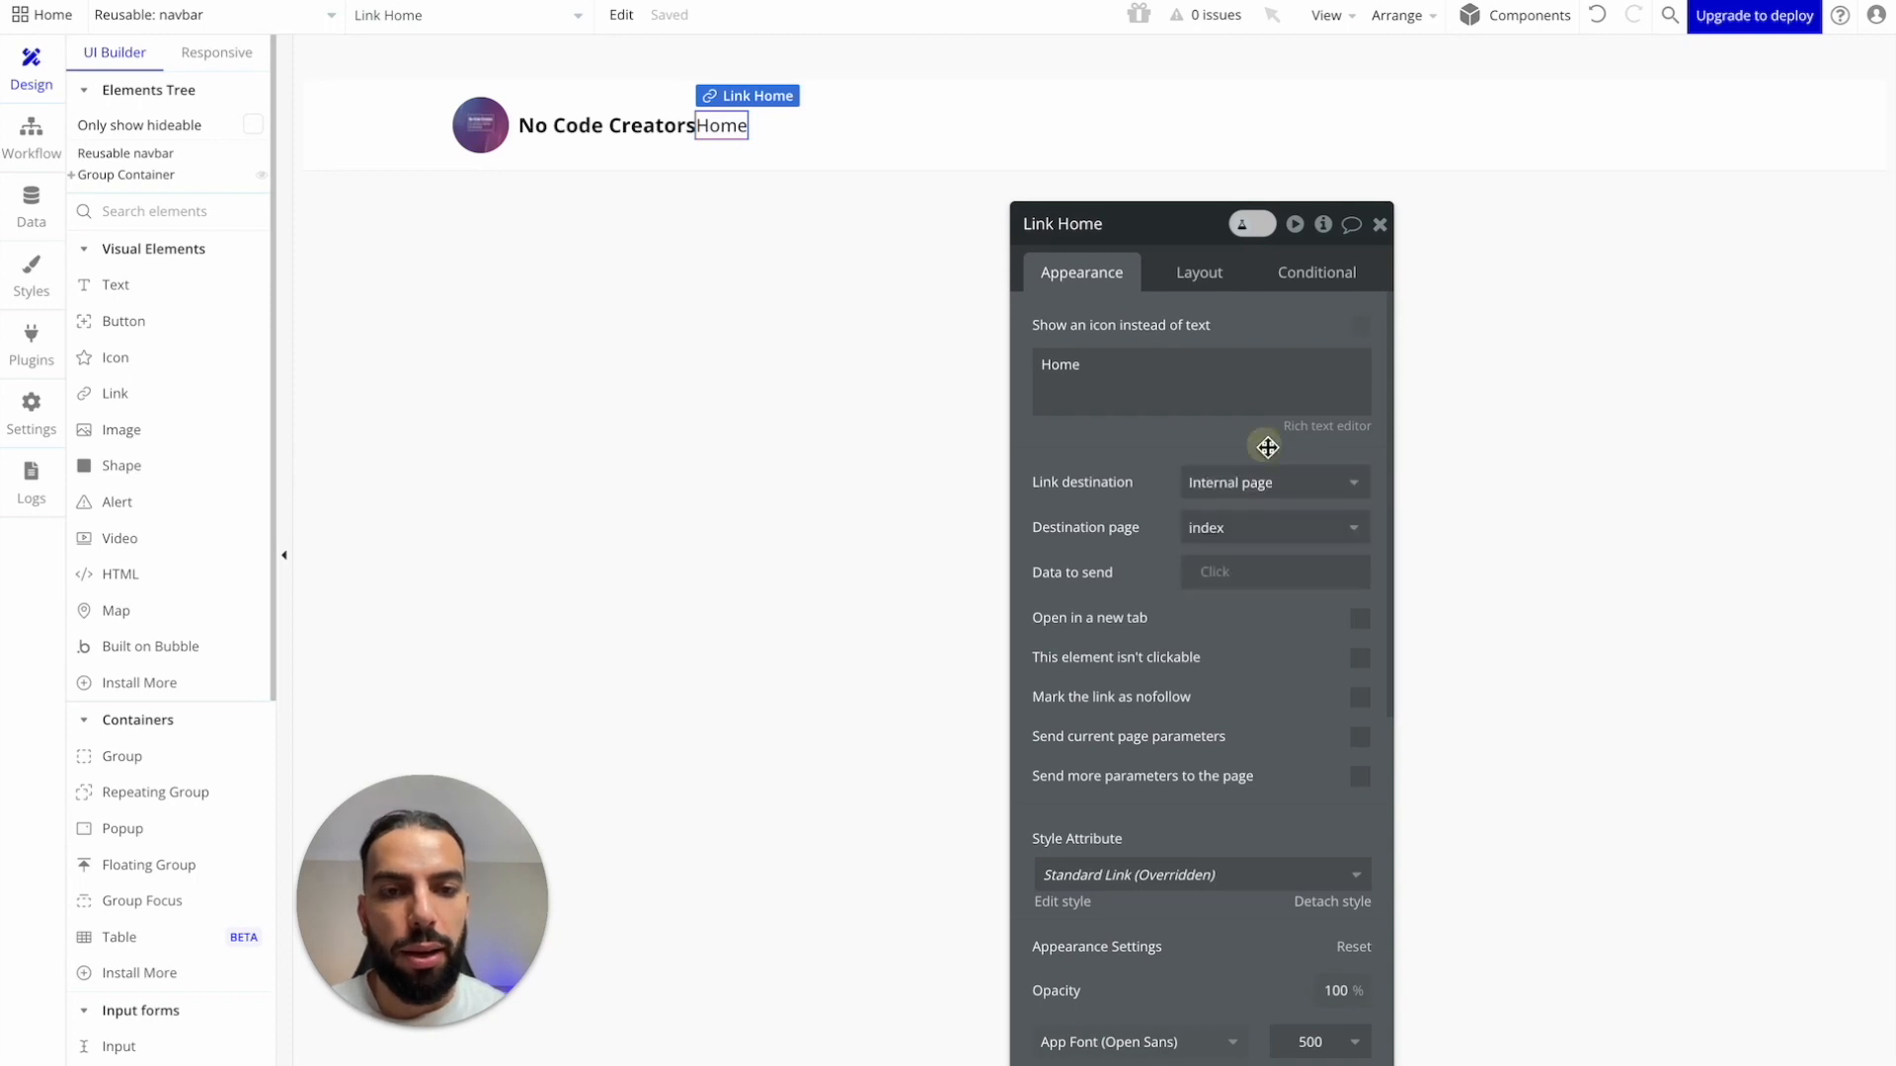
{"action": "left_click", "coordinate": [1205, 529]}
{"action": "left_click", "coordinate": [1170, 589]}
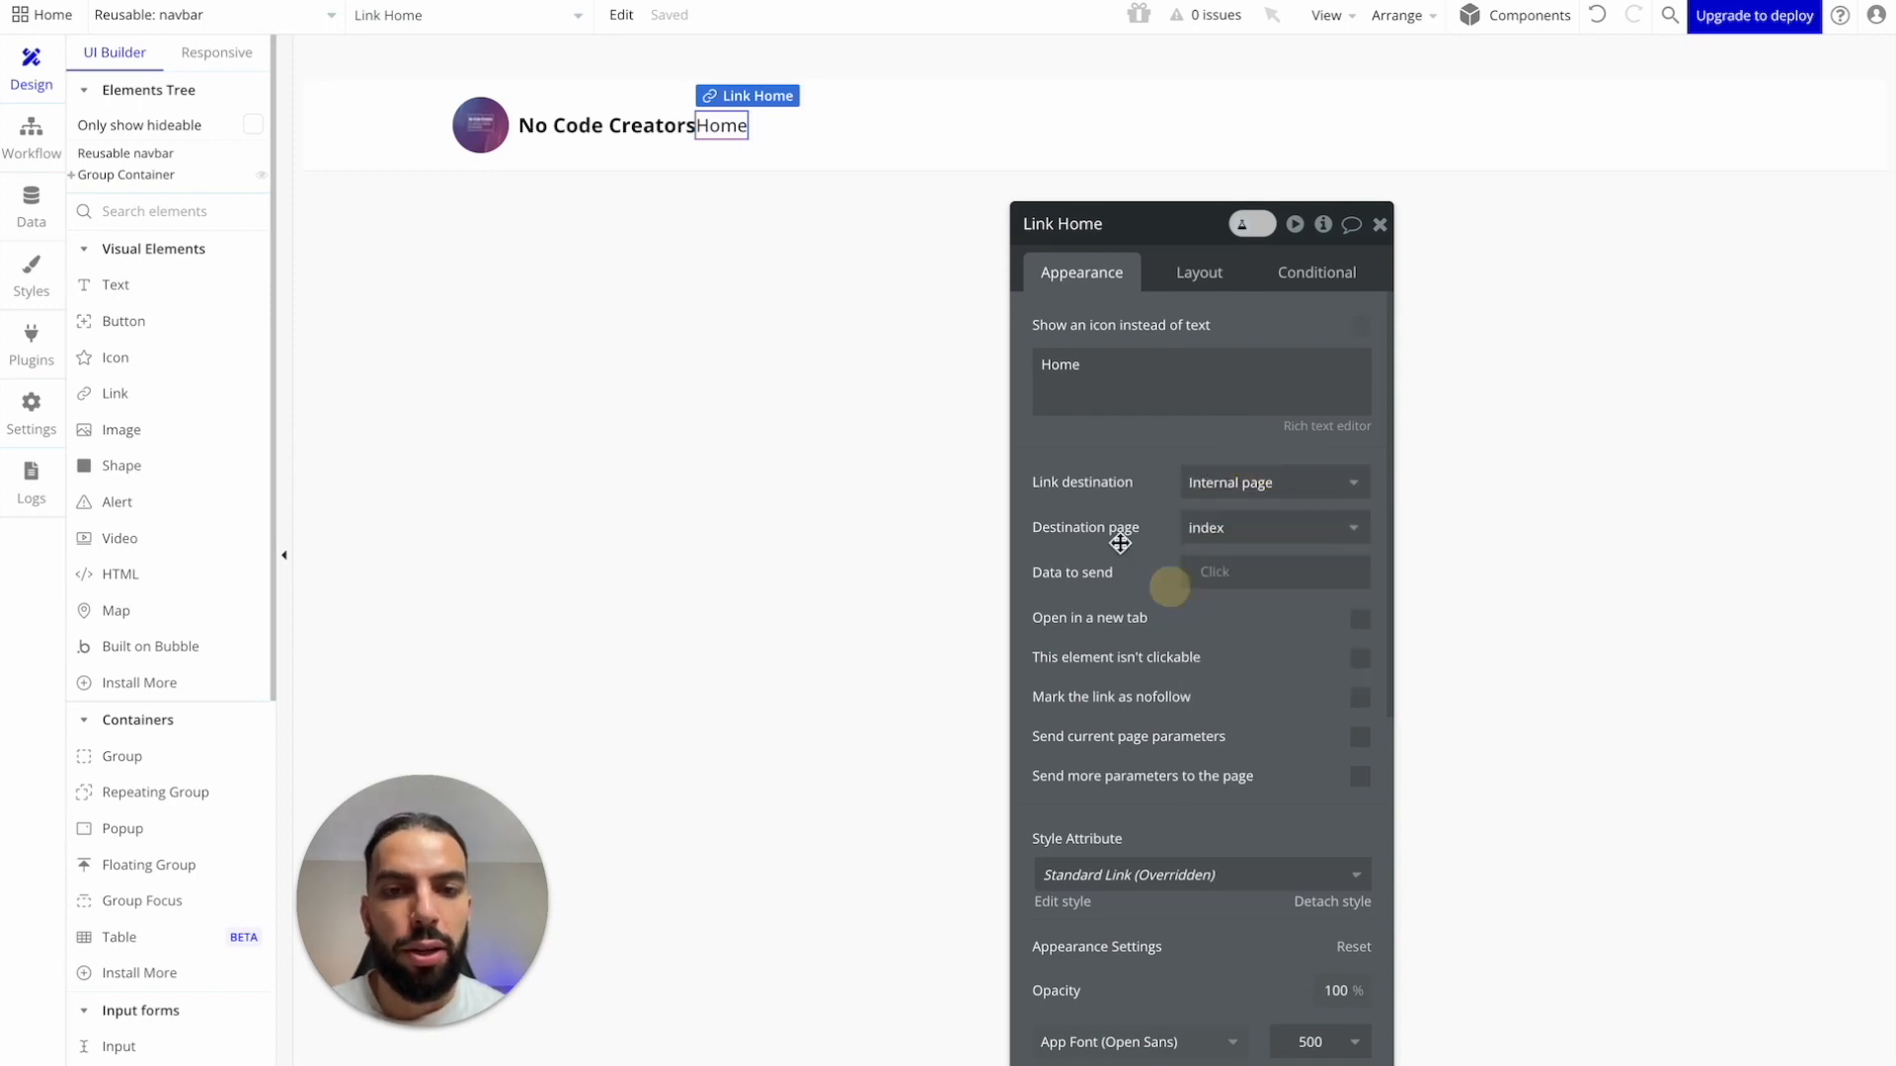
{"action": "left_click", "coordinate": [1242, 538]}
{"action": "left_click", "coordinate": [1227, 595]}
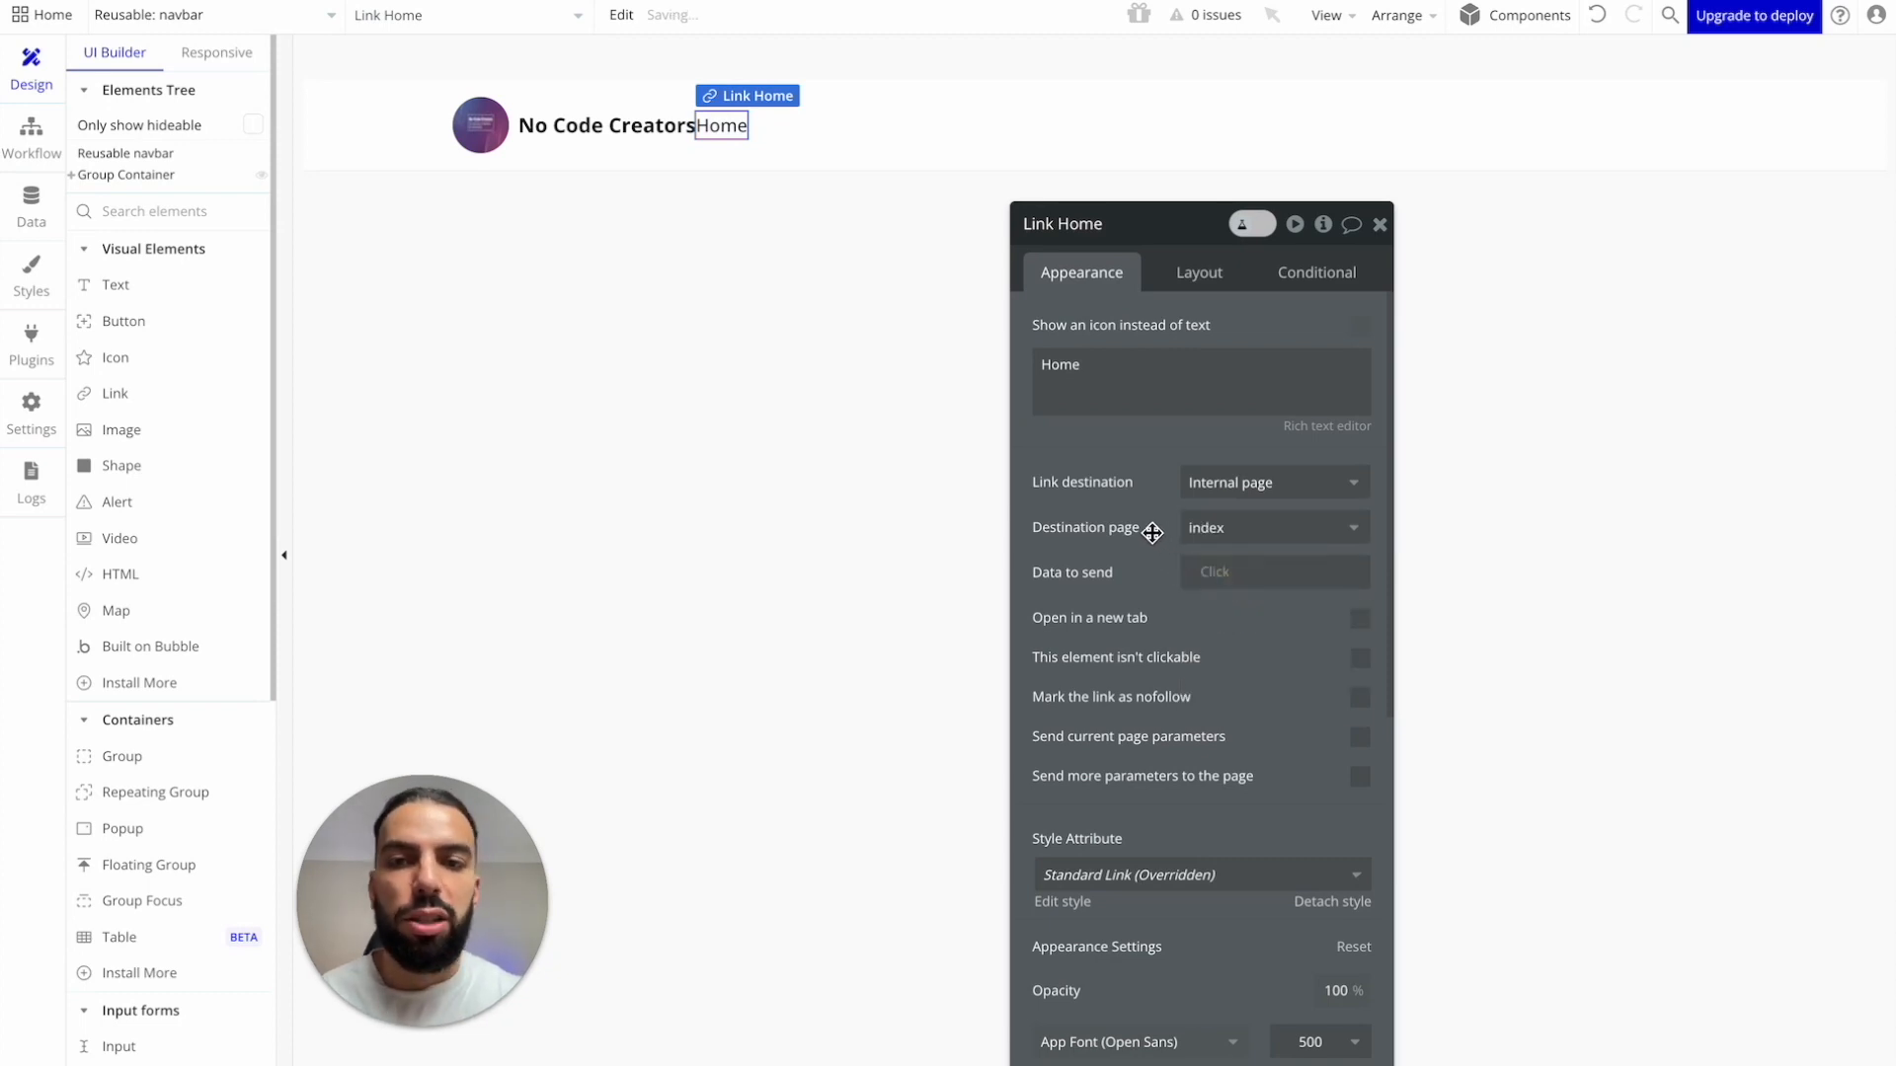
{"action": "left_click", "coordinate": [1207, 529]}
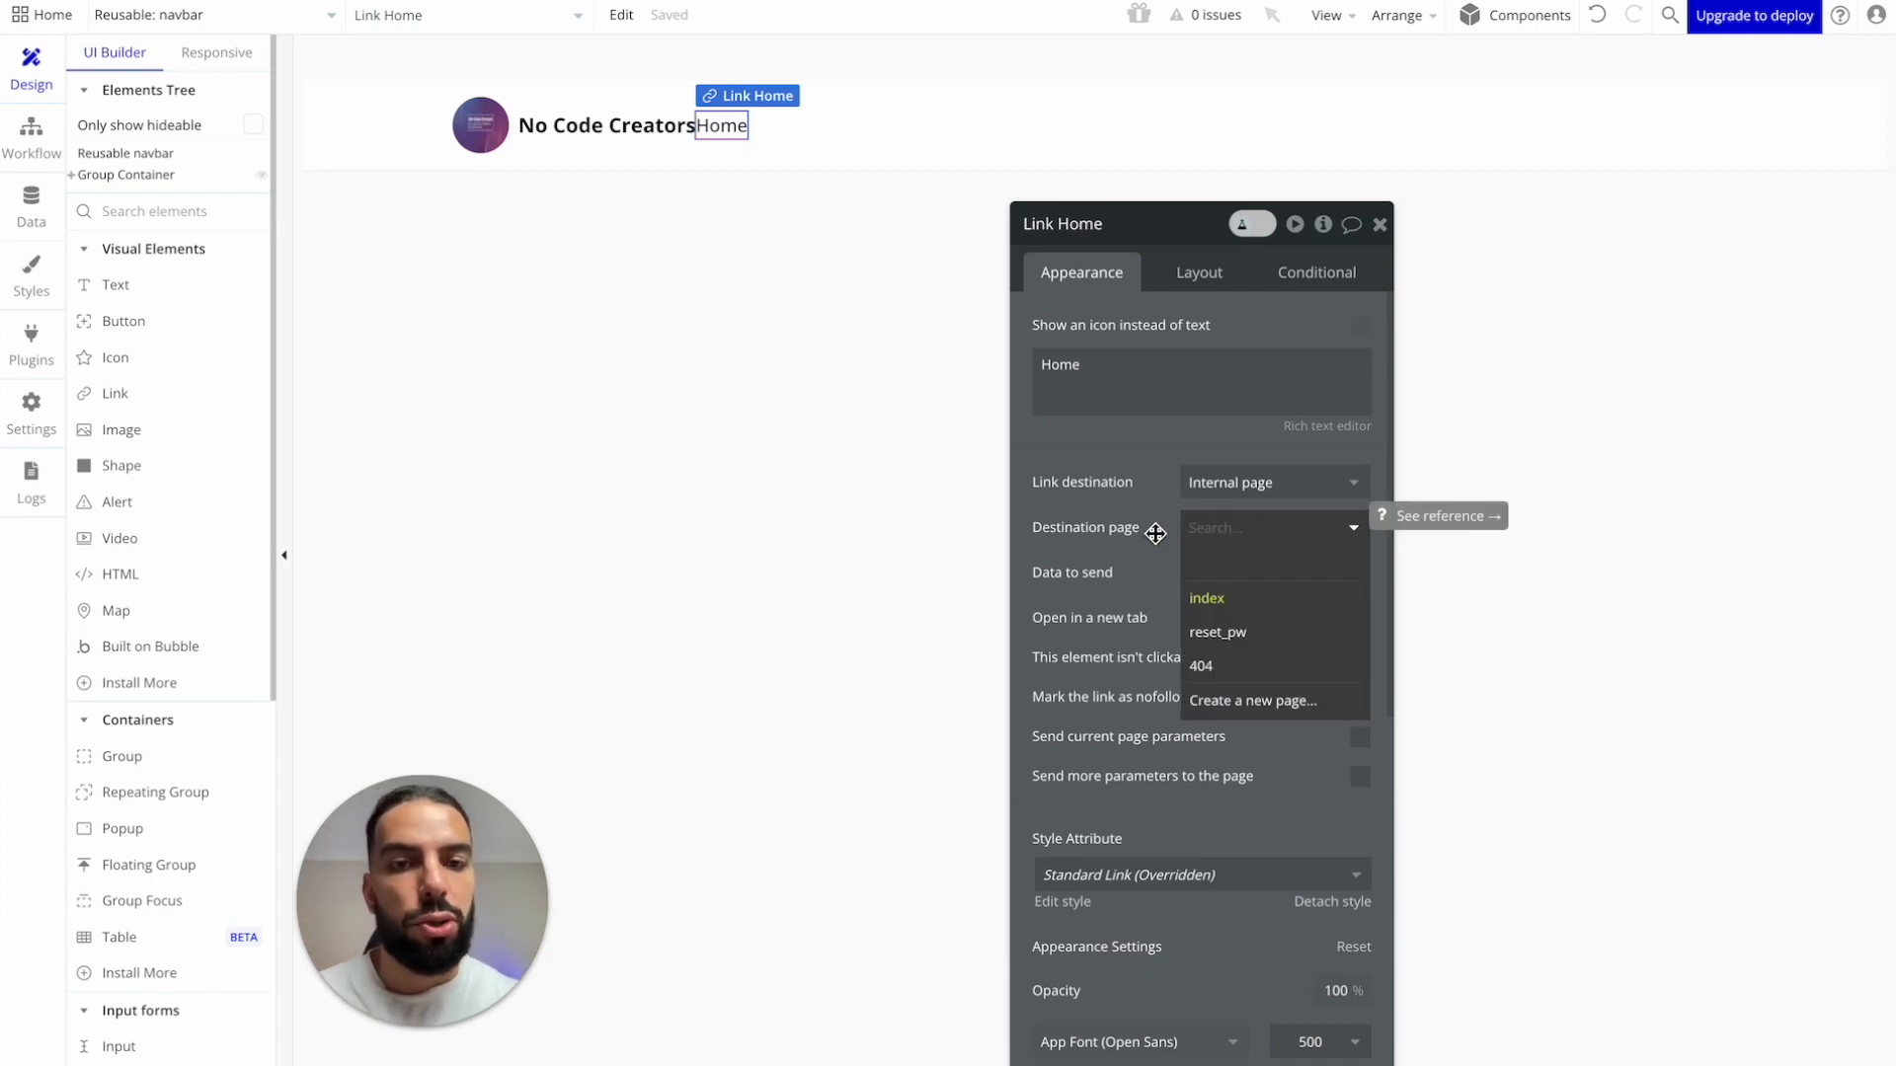
{"action": "left_click", "coordinate": [1157, 533]}
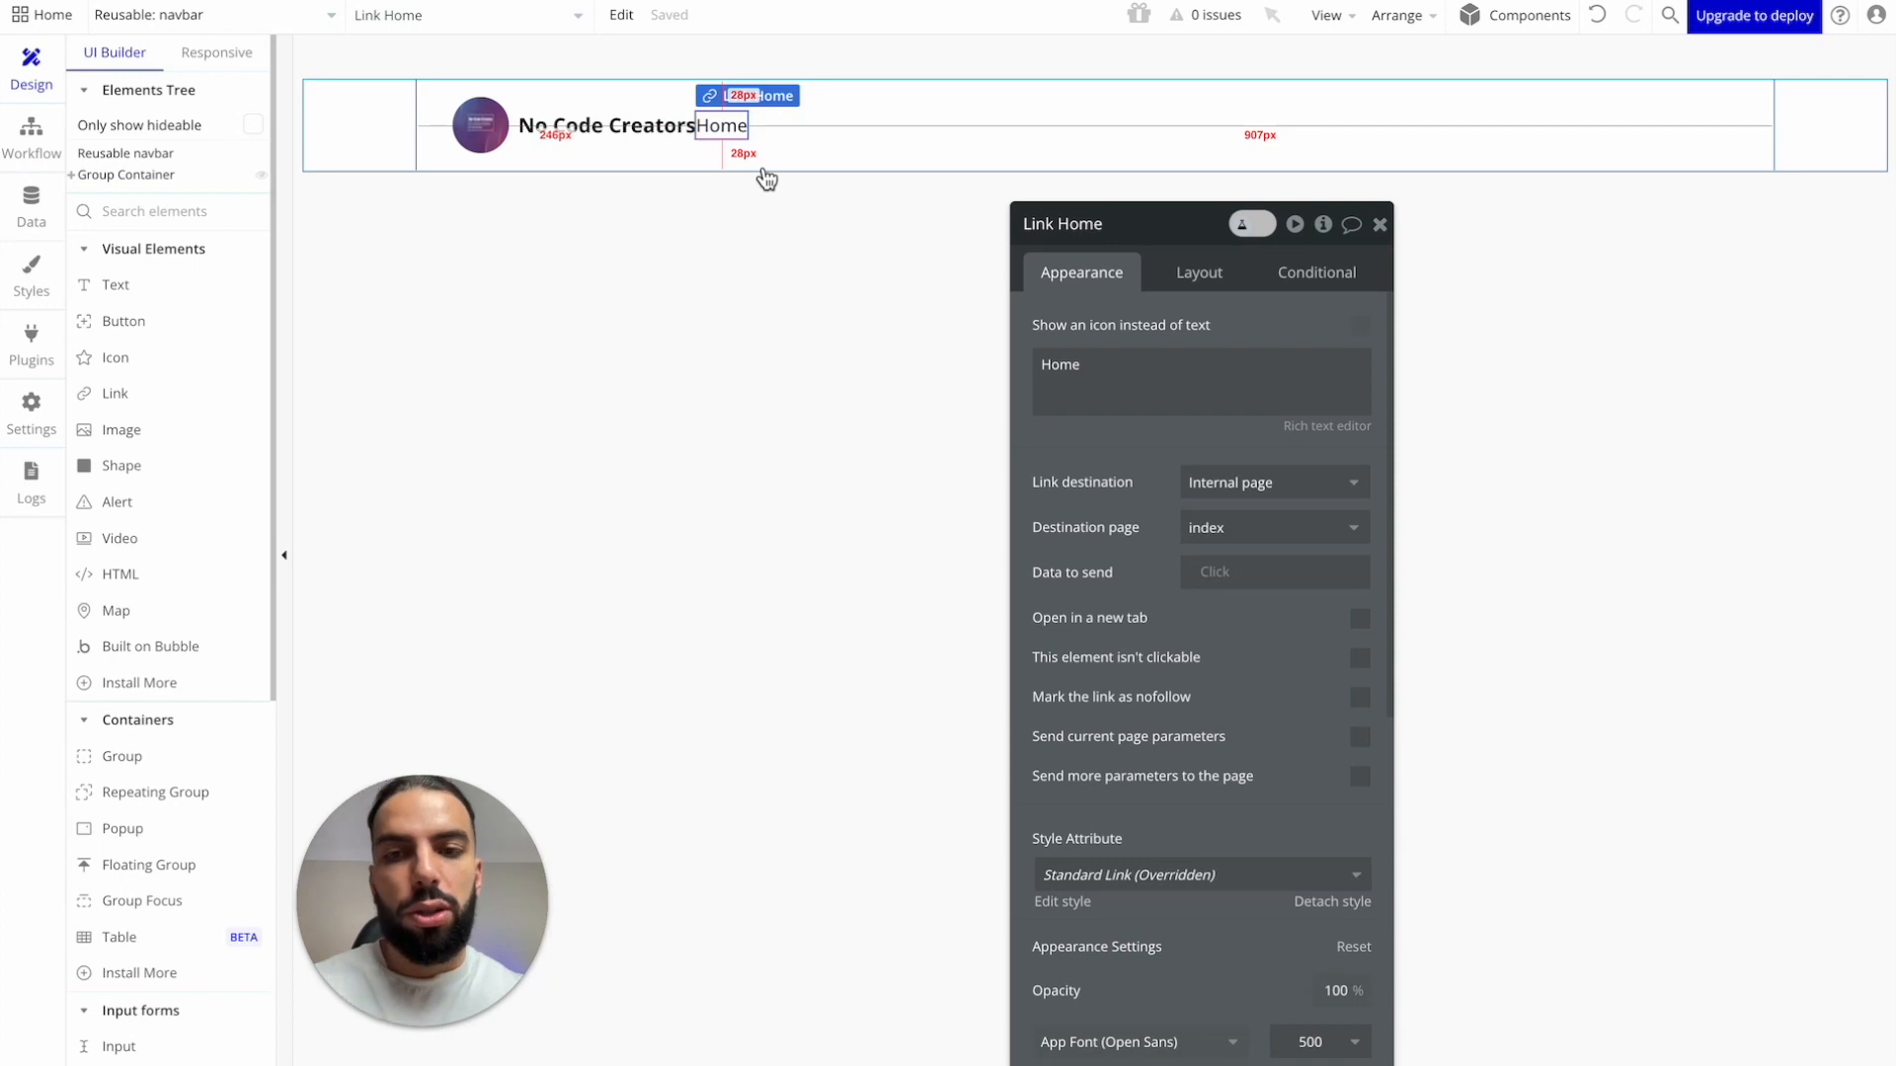
Step: Duplicate the Home link and set the copy's text to "Pricing"
{"action": "key", "text": "ctrl+d"}
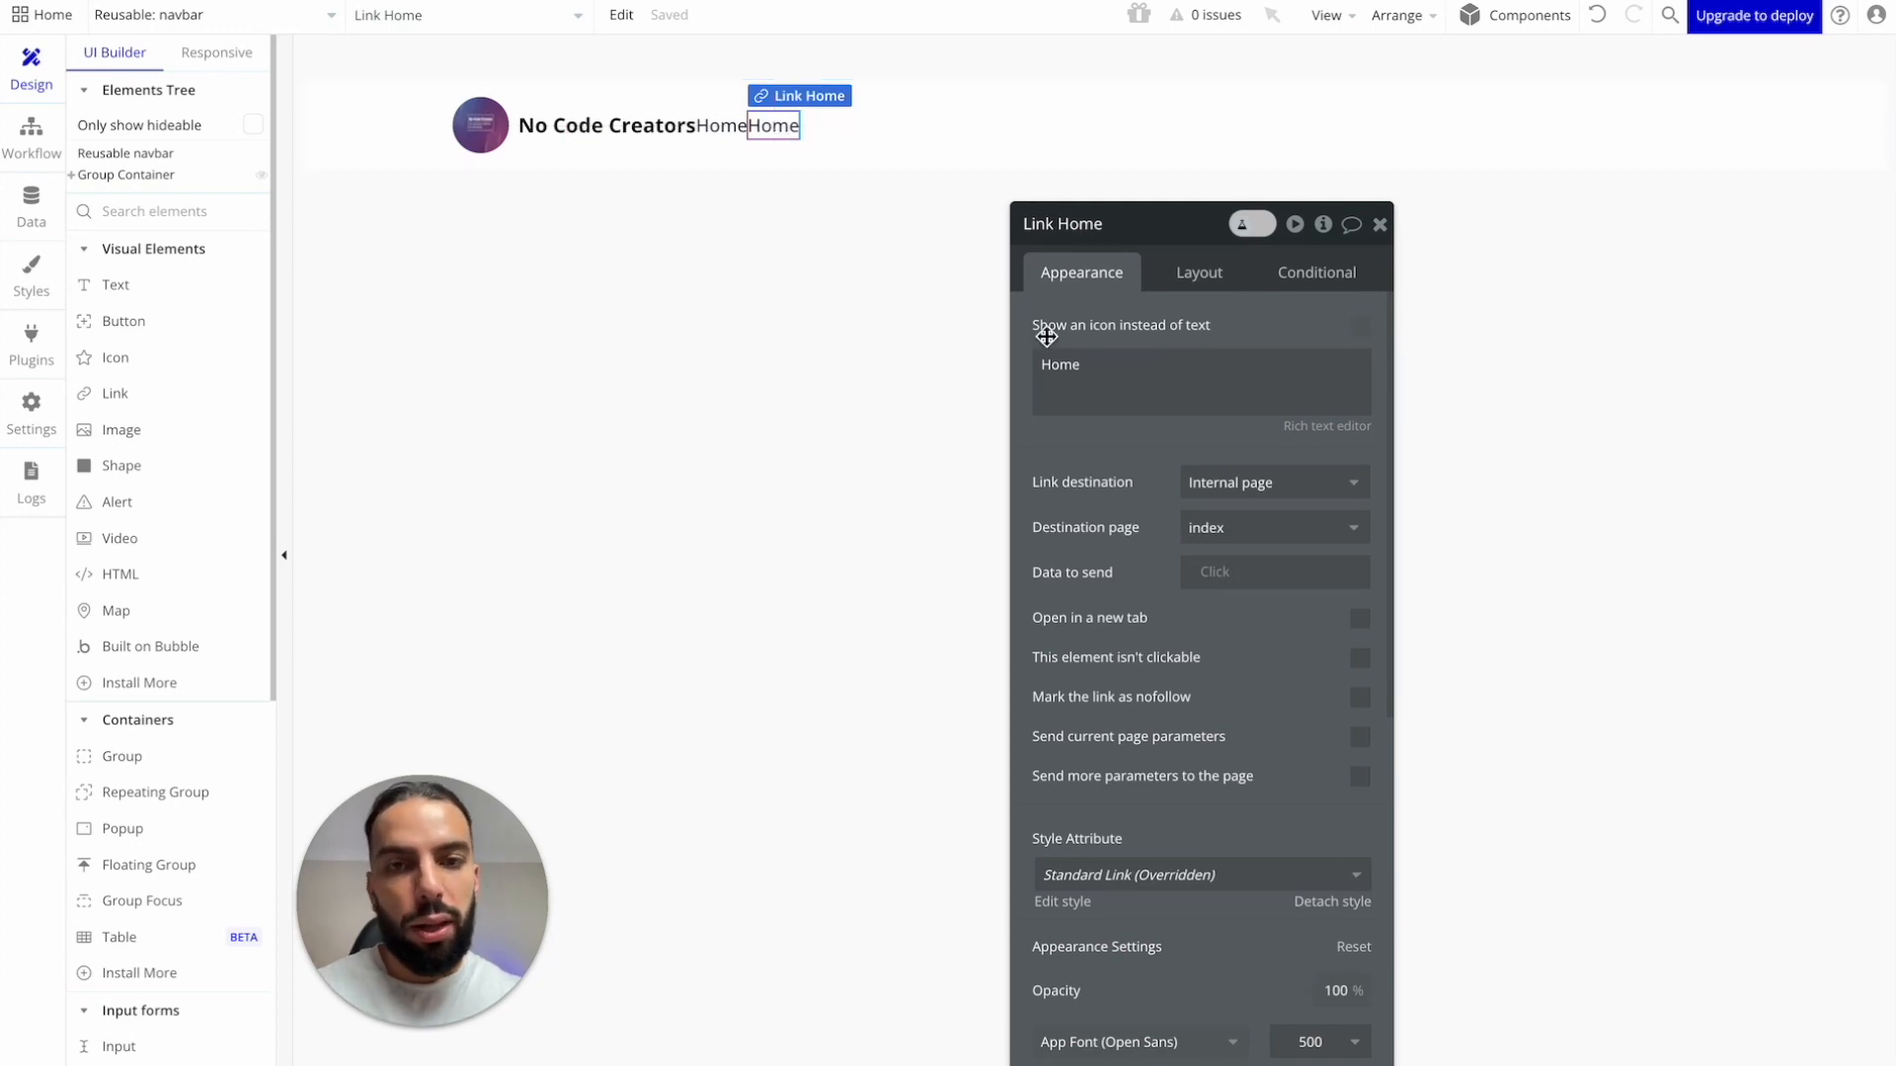
{"action": "double_click", "coordinate": [1059, 366]}
{"action": "type", "text": "Pricing"}
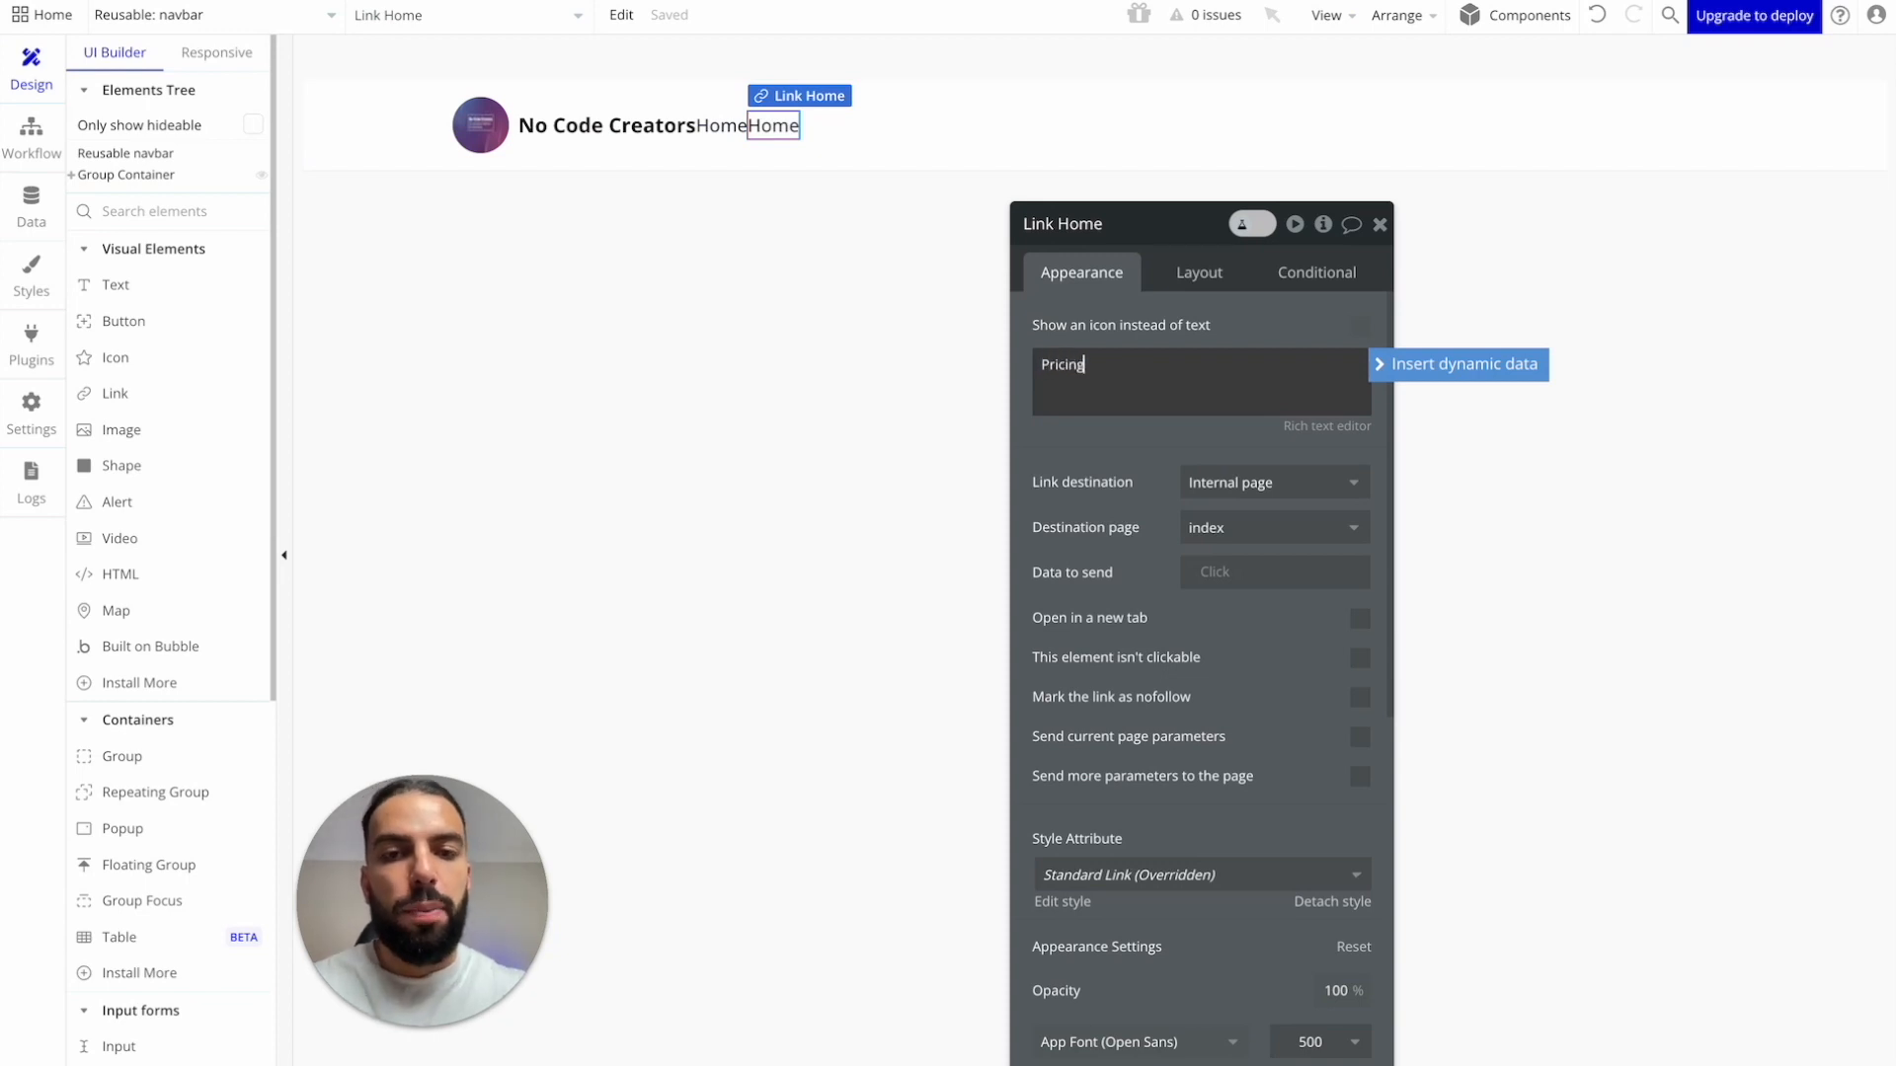
{"action": "left_click", "coordinate": [938, 385]}
Step: Duplicate the Pricing link, set the copy's text to "About" and close its property editor
{"action": "left_click", "coordinate": [775, 125]}
{"action": "key", "text": "ctrl+d"}
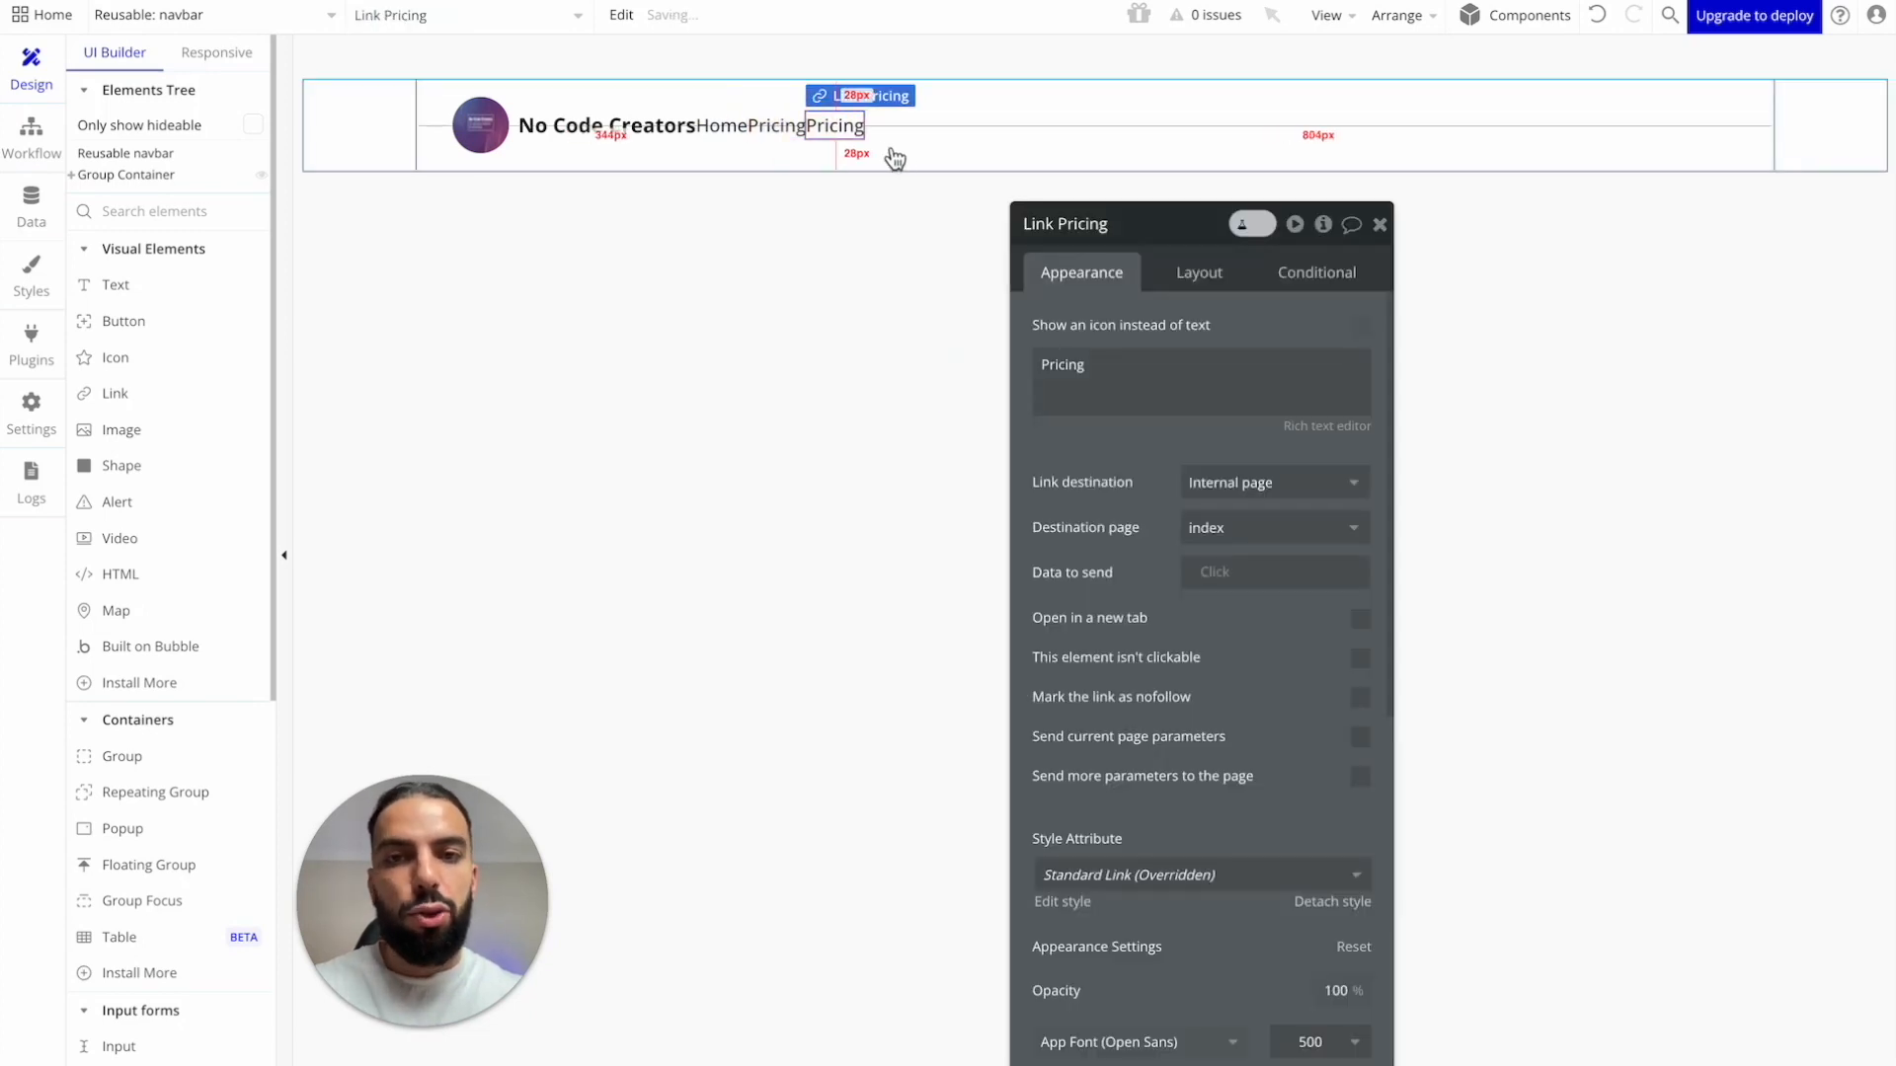
{"action": "double_click", "coordinate": [1064, 368]}
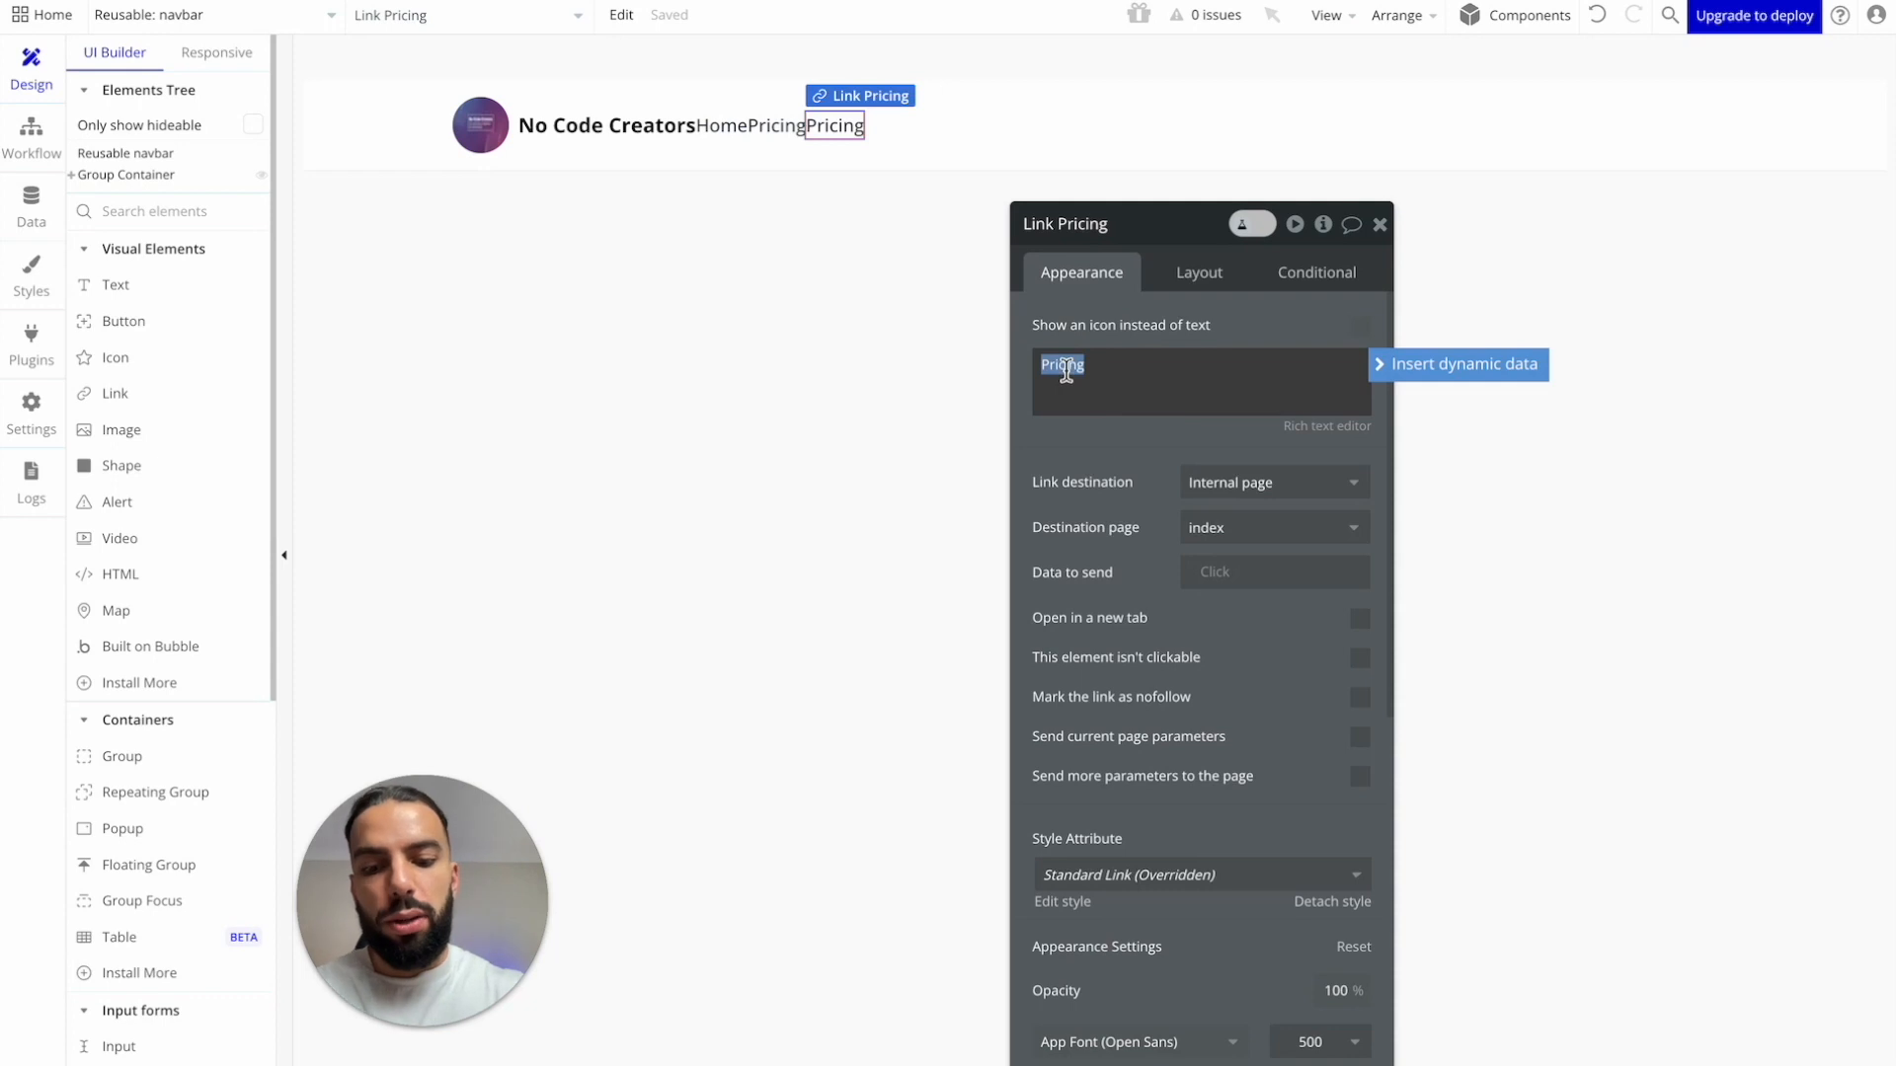
{"action": "type", "text": "About"}
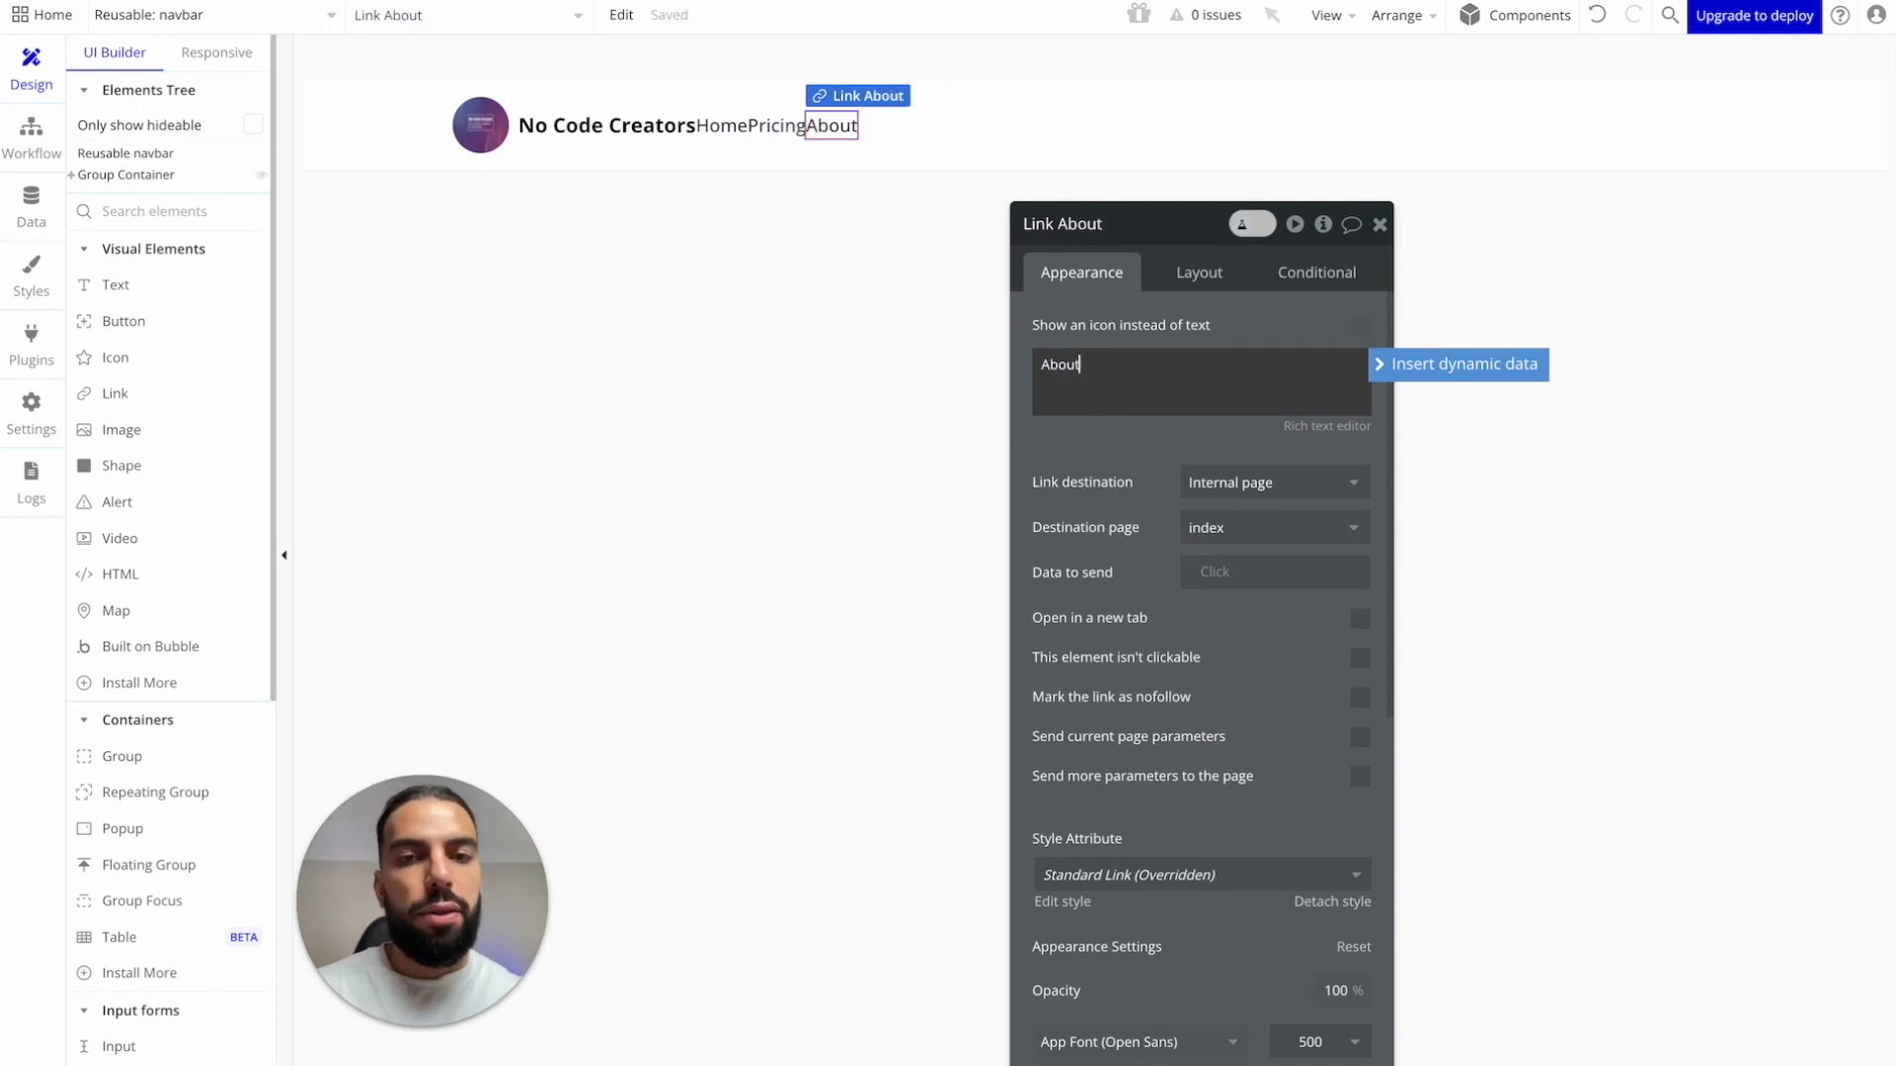
{"action": "left_click", "coordinate": [973, 366]}
{"action": "left_click", "coordinate": [1382, 233]}
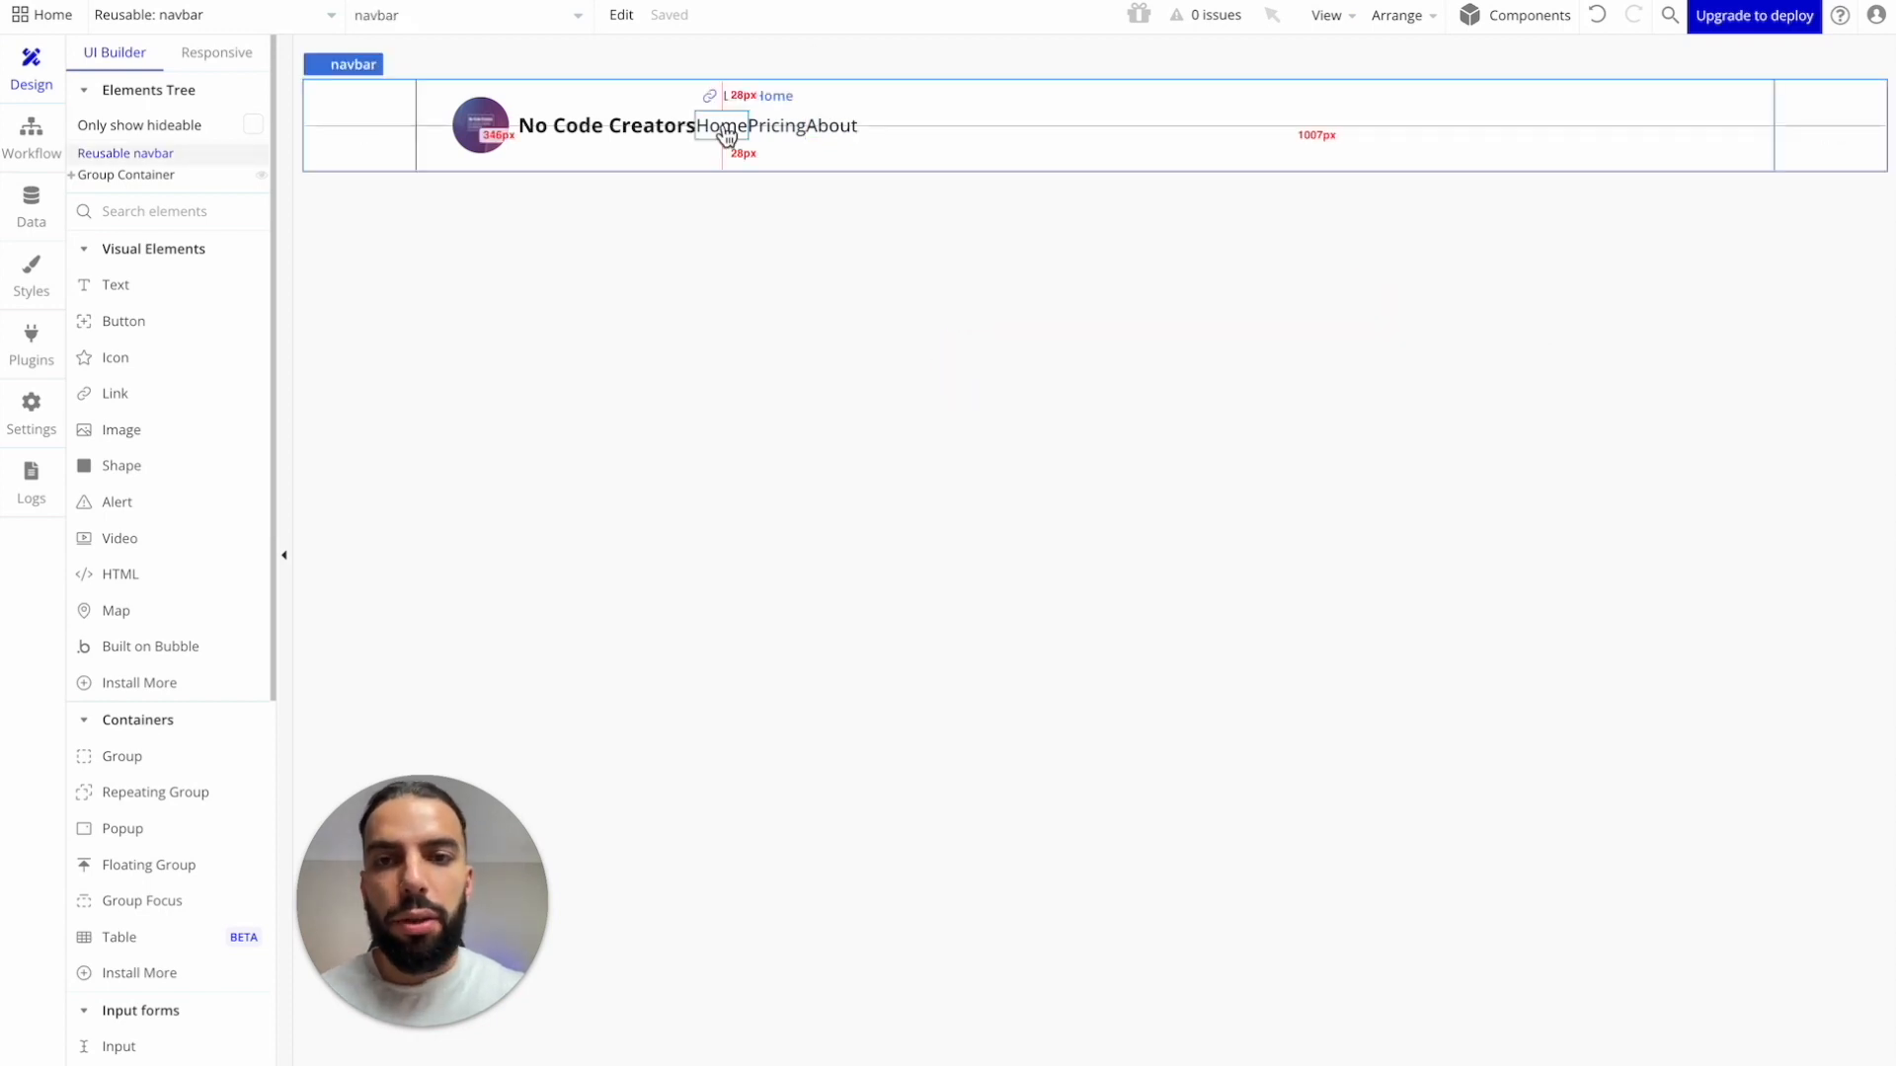
Step: Set the container group's alignment to space between and close its property editor
{"action": "left_click", "coordinate": [903, 120]}
{"action": "left_click", "coordinate": [903, 120]}
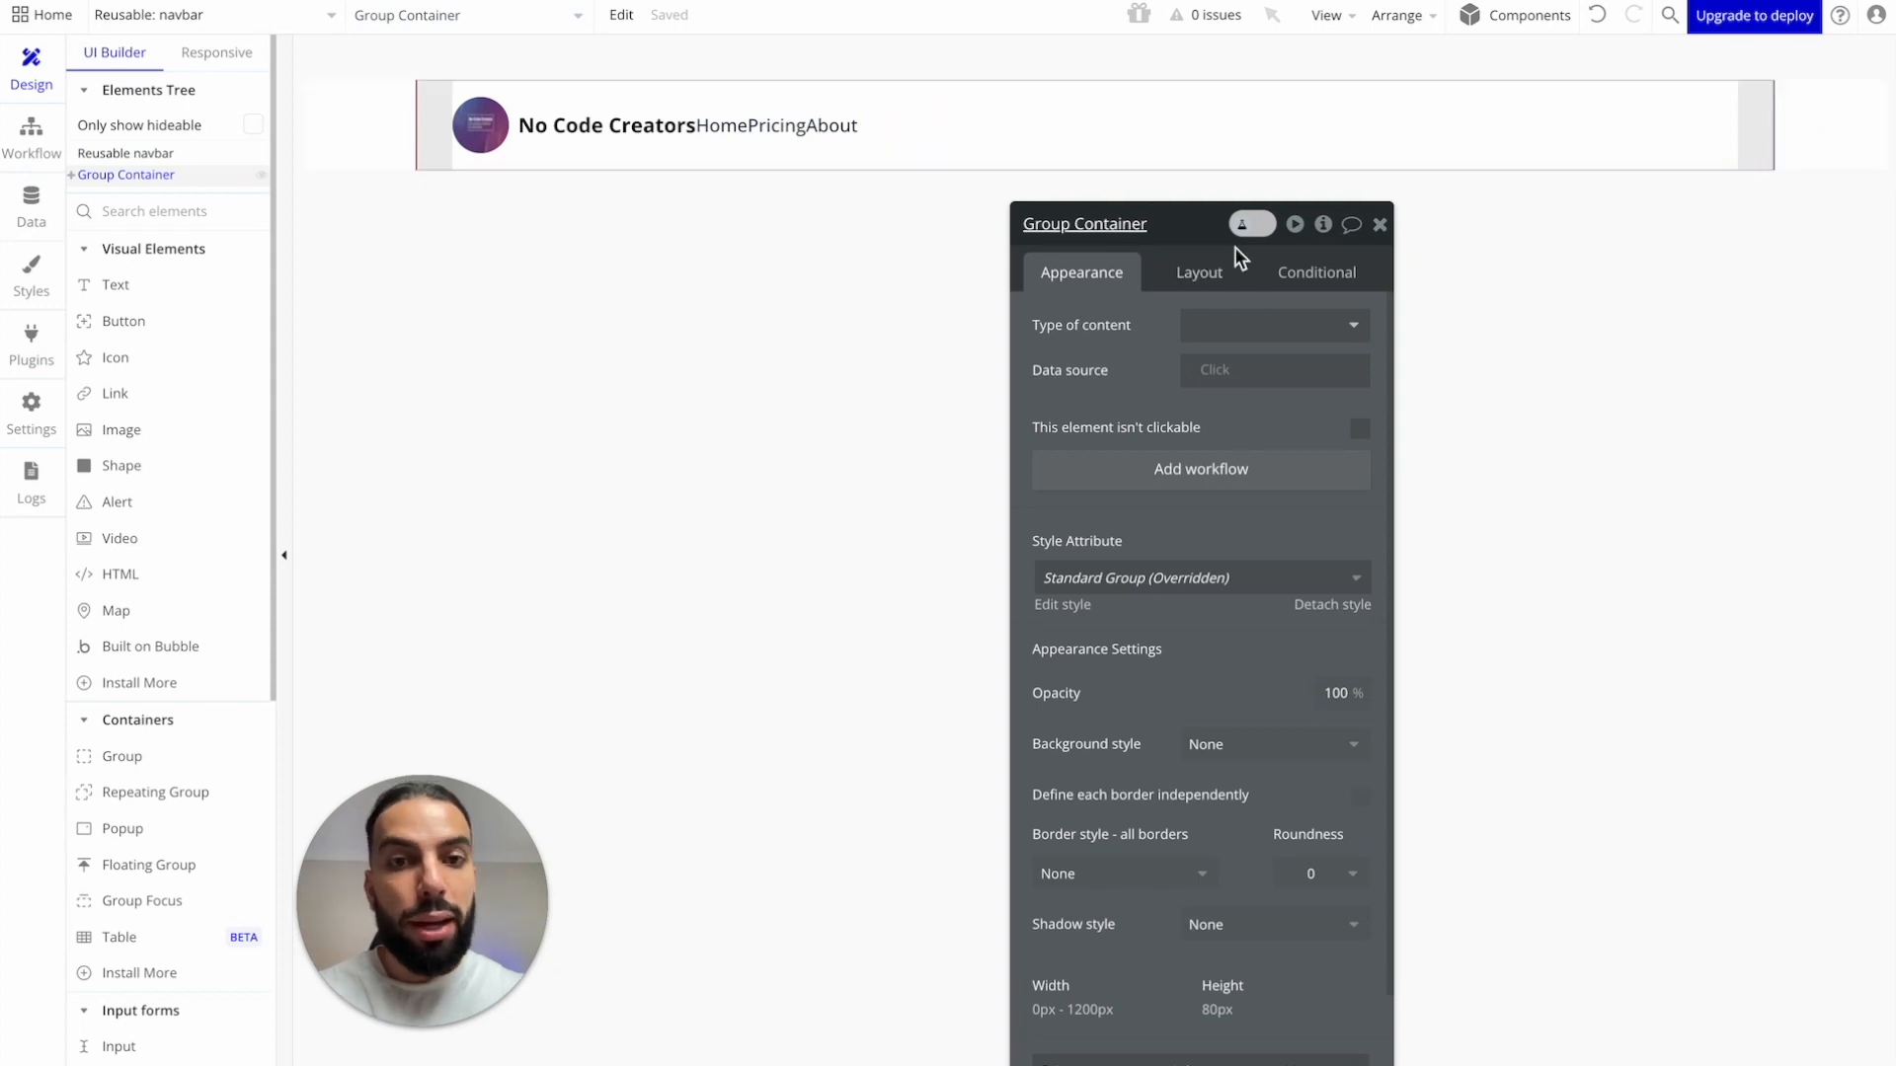
{"action": "left_click", "coordinate": [1204, 277]}
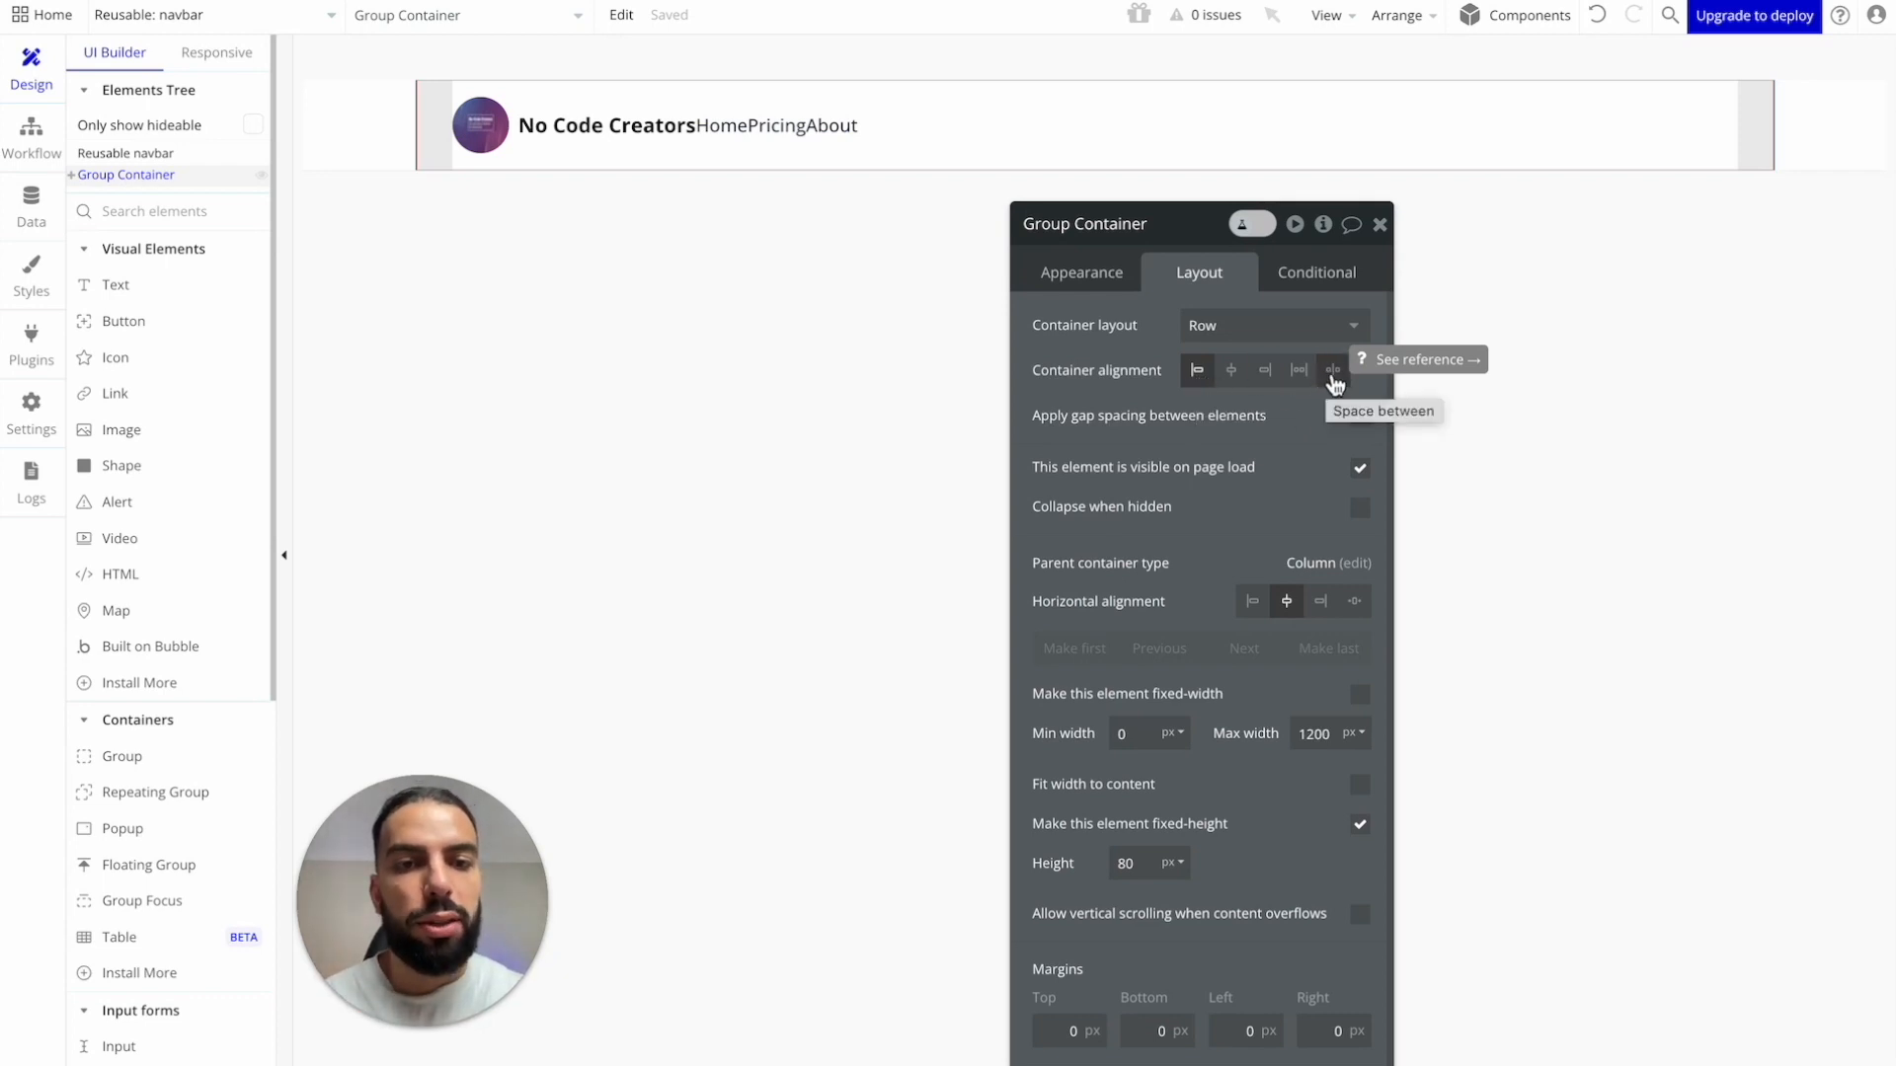
{"action": "left_click", "coordinate": [1333, 372]}
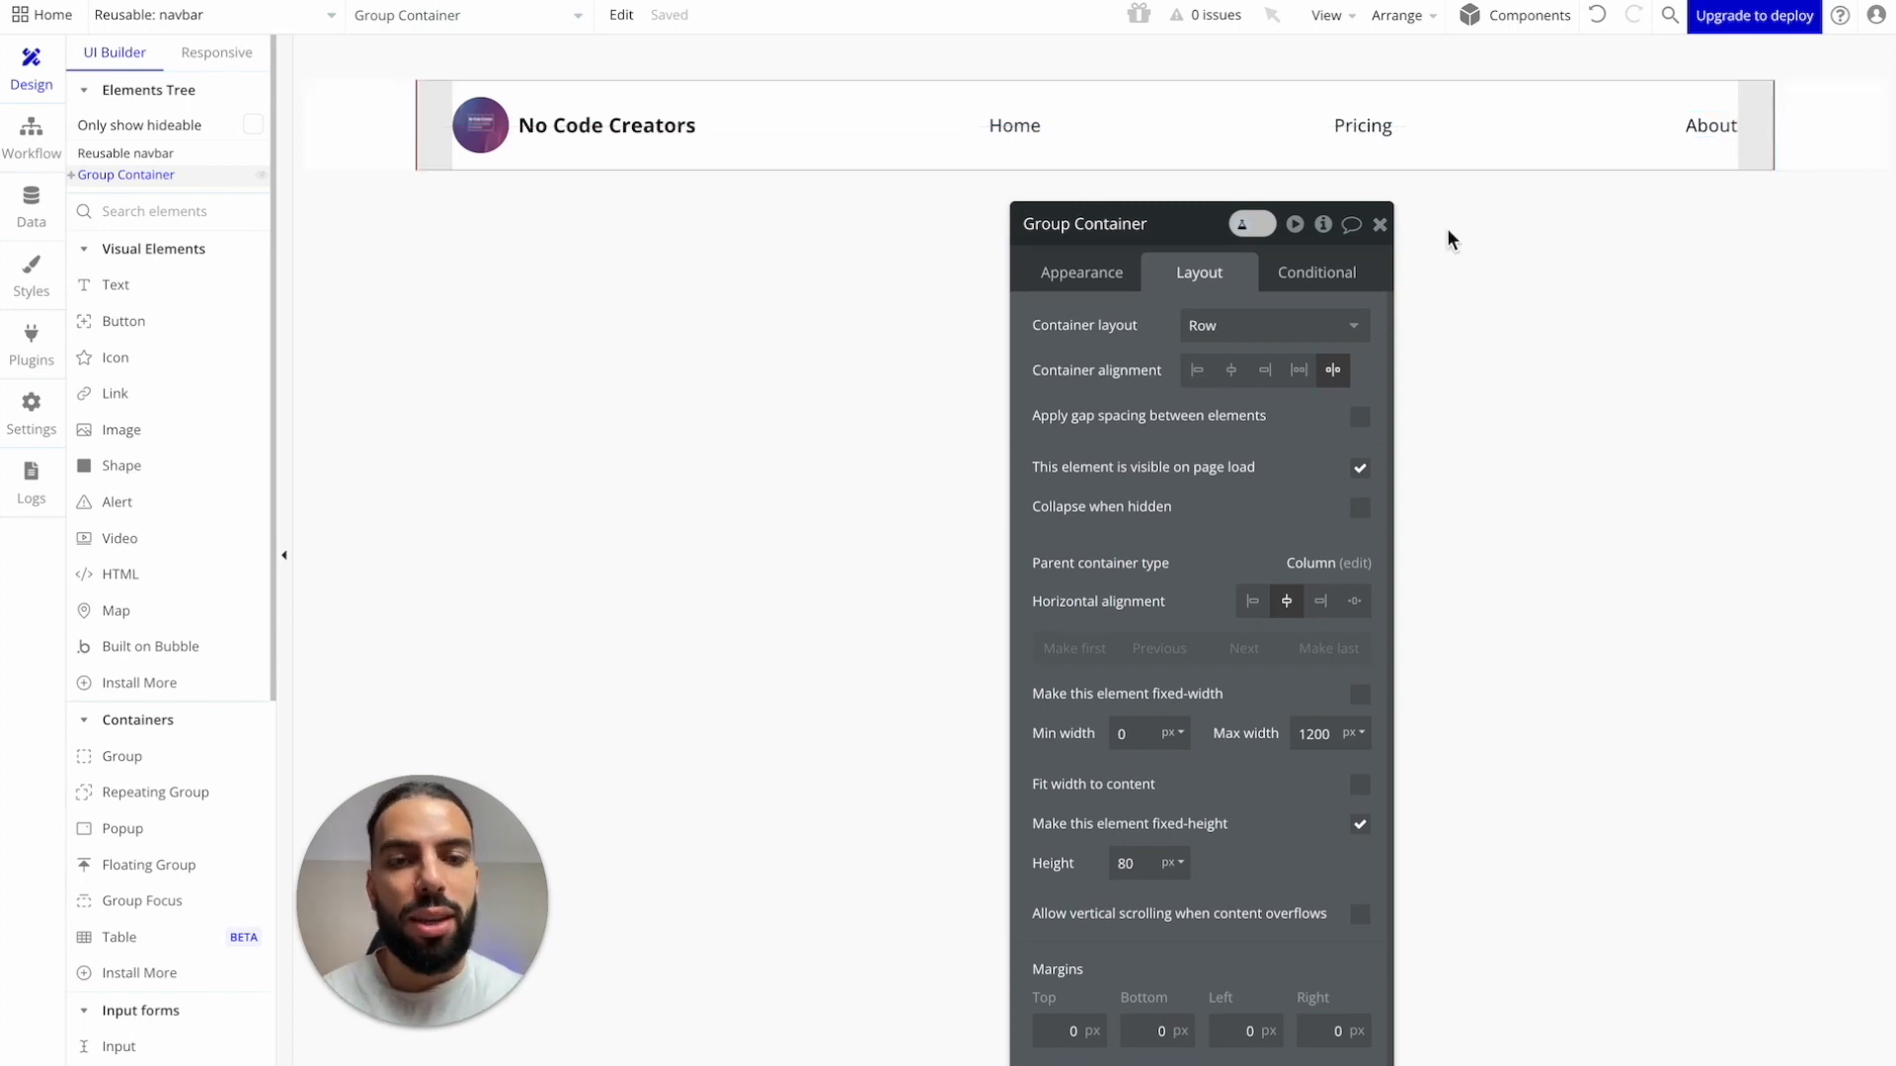
{"action": "left_click", "coordinate": [1379, 224]}
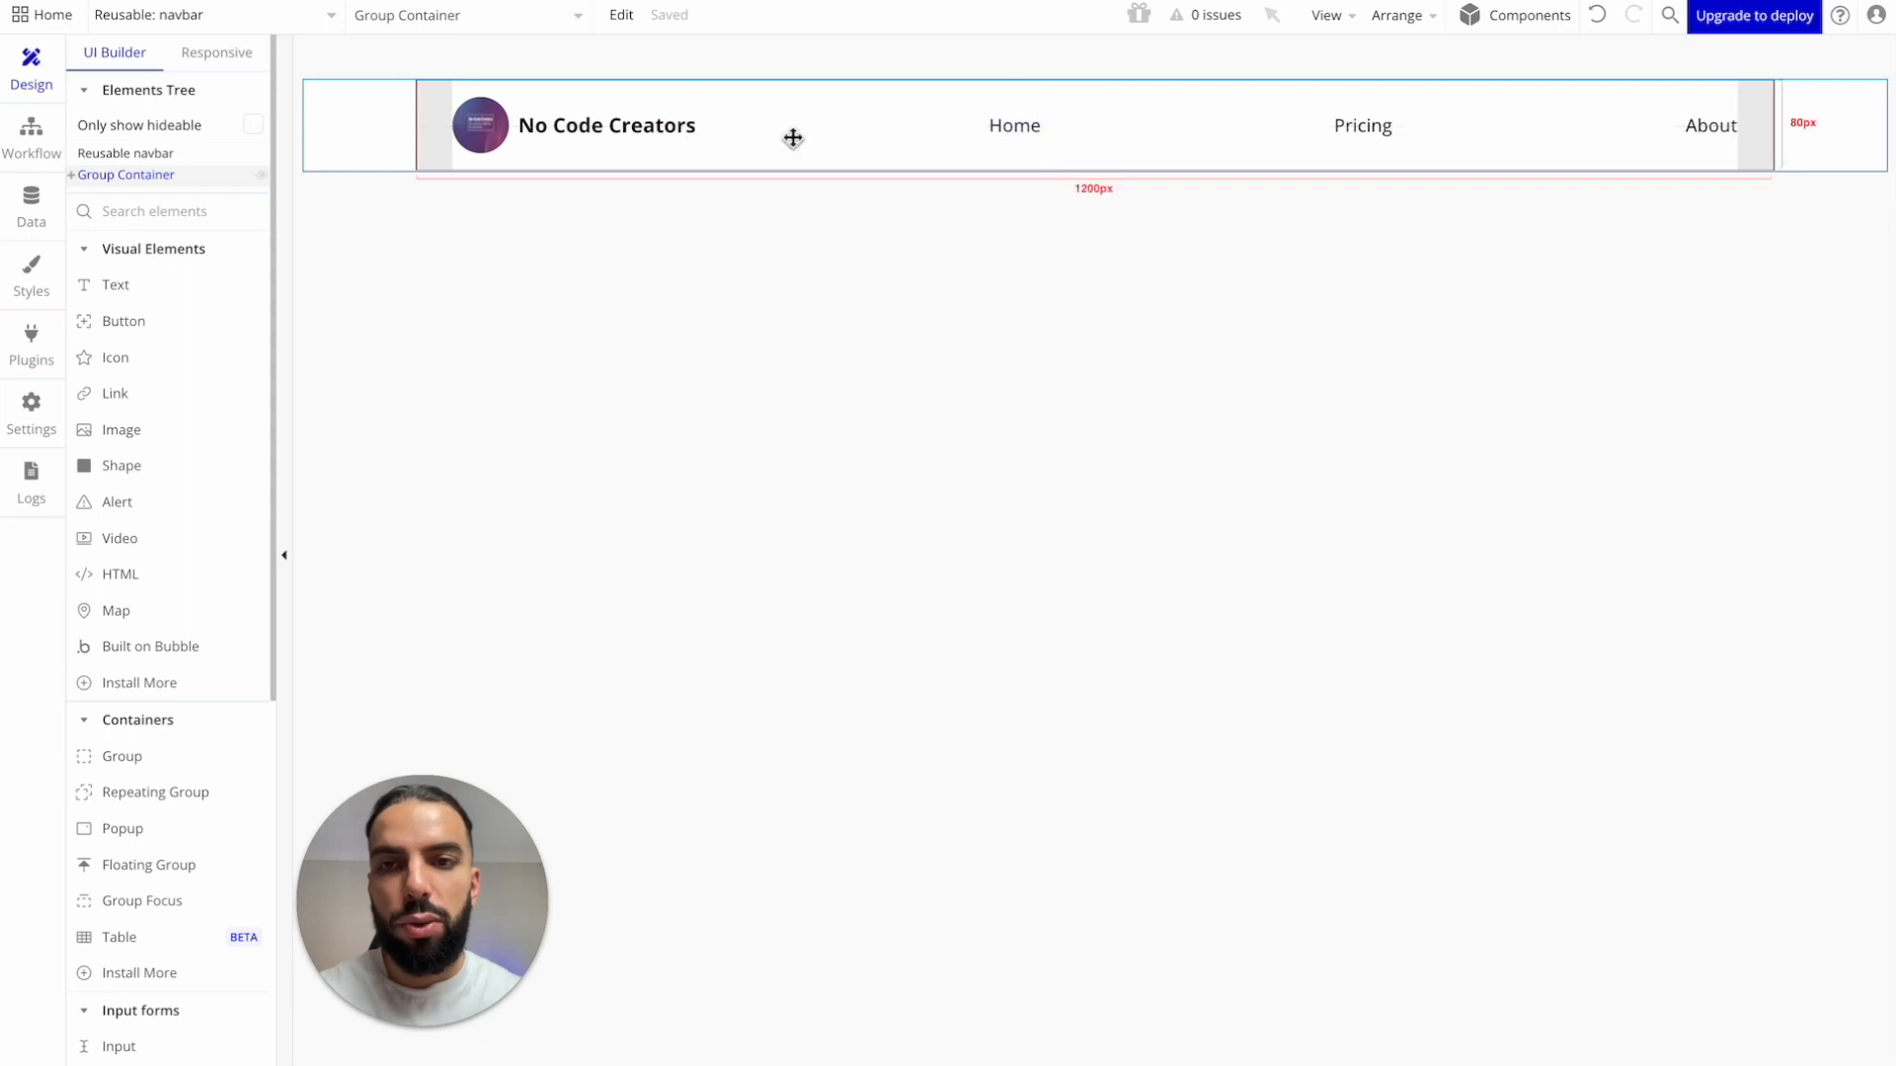
Step: Group the Home, Pricing and About links together in a row container
{"action": "left_click", "coordinate": [1035, 141]}
{"action": "left_click", "coordinate": [1360, 129], "text": "shift"}
{"action": "left_click", "coordinate": [1709, 130], "text": "shift"}
{"action": "right_click", "coordinate": [1361, 127]}
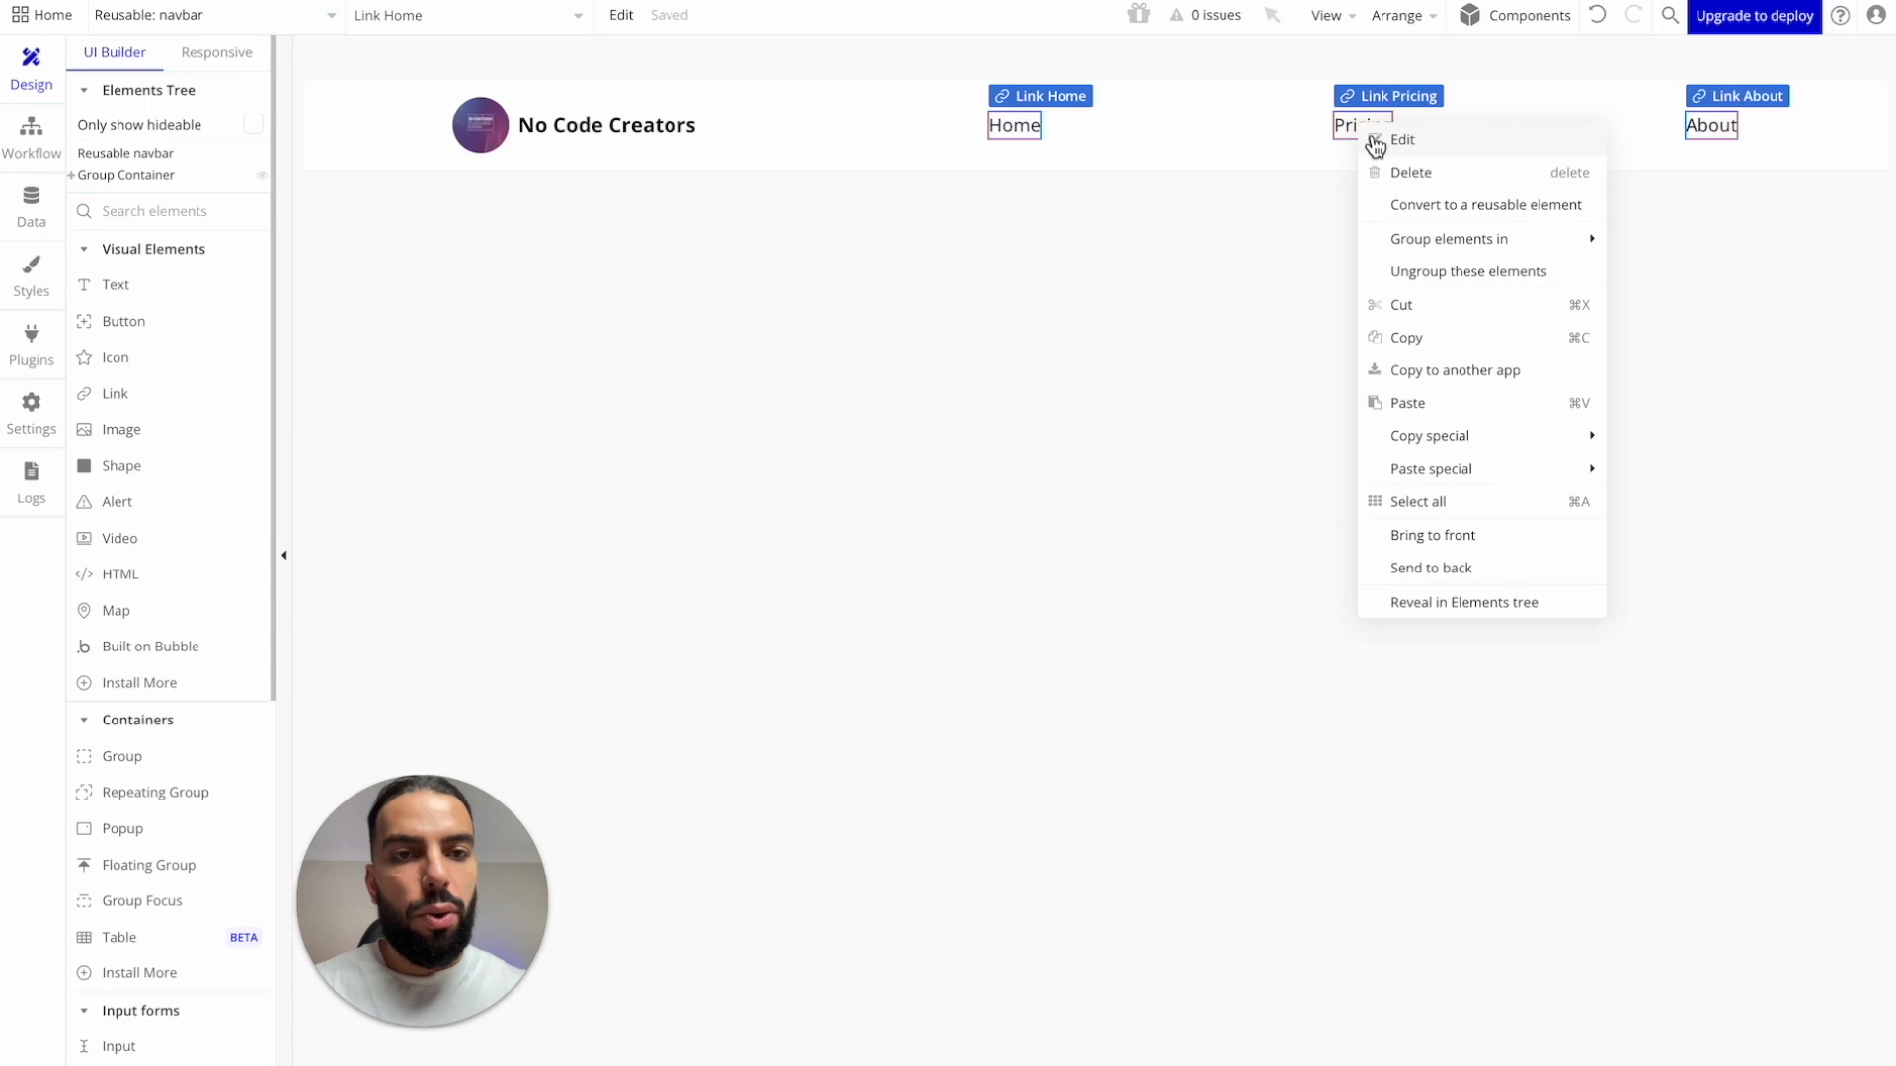
{"action": "mouse_move", "coordinate": [1566, 245]}
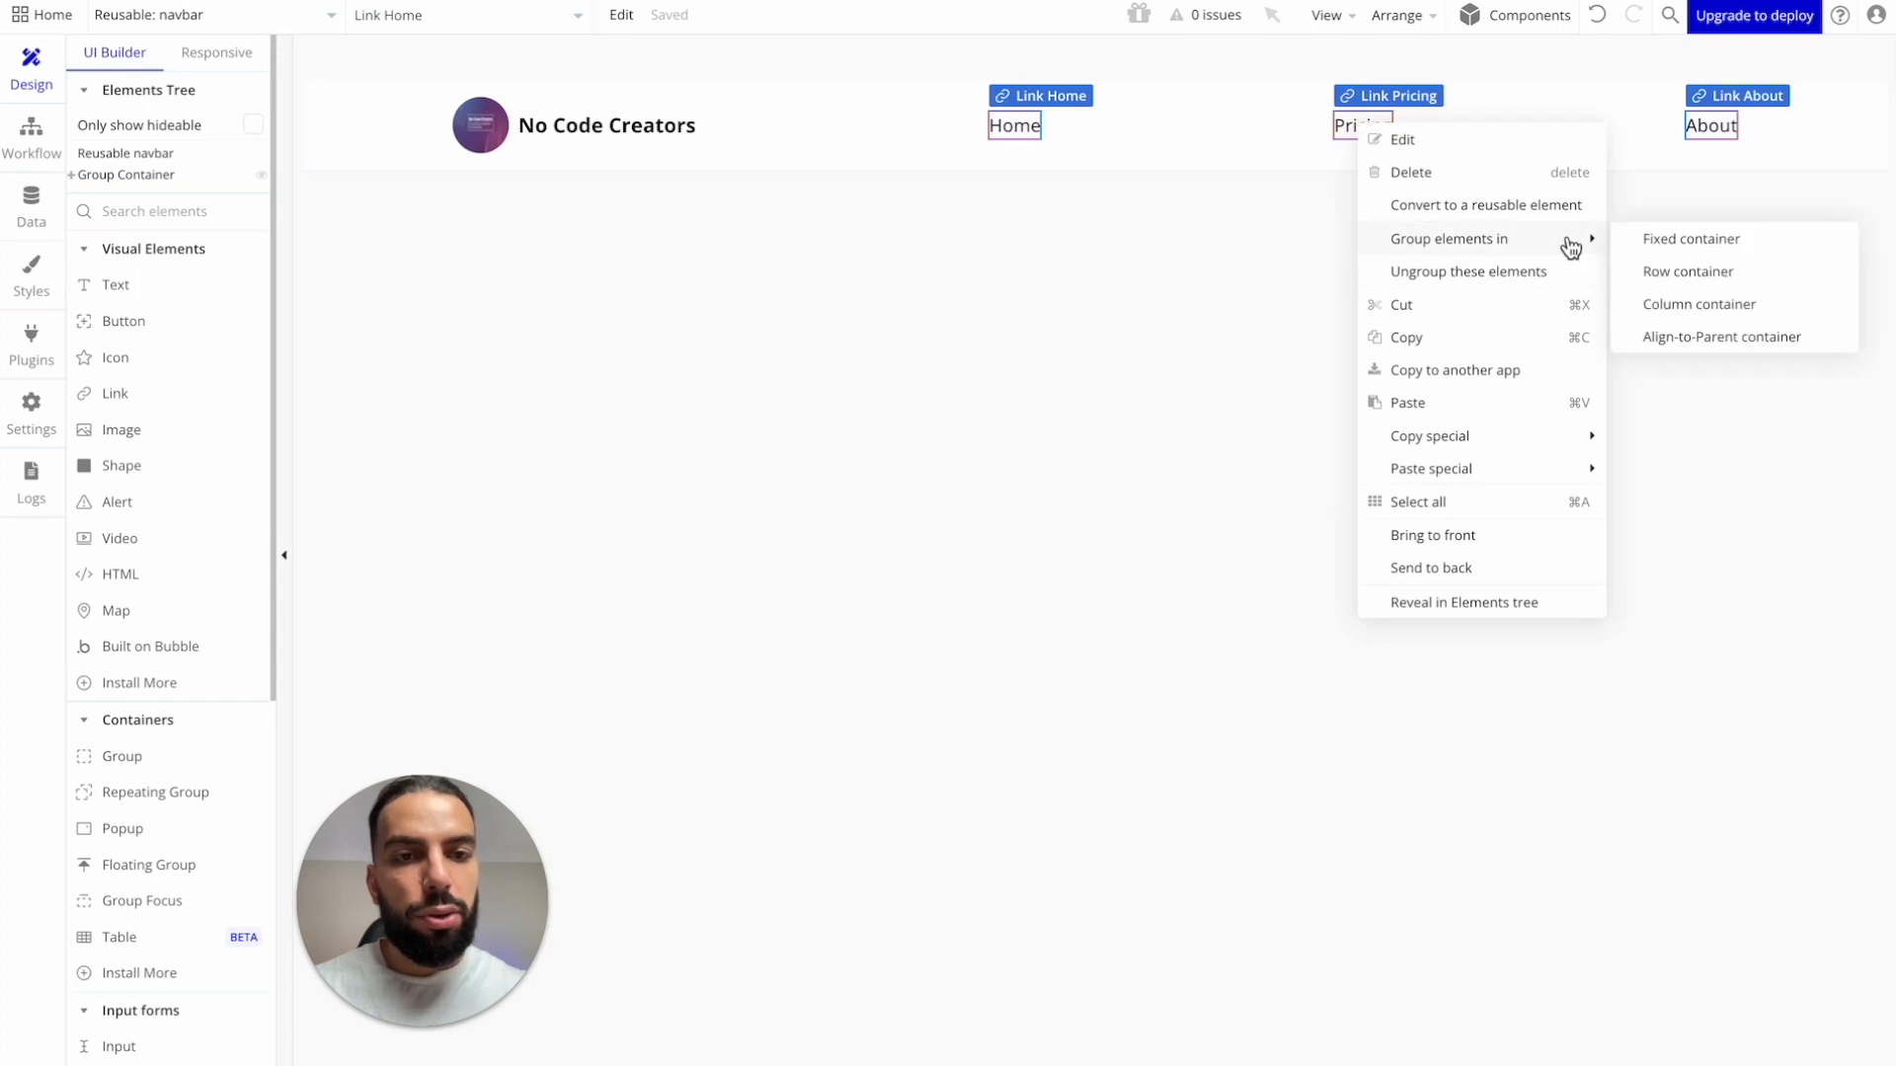
{"action": "left_click", "coordinate": [1728, 274]}
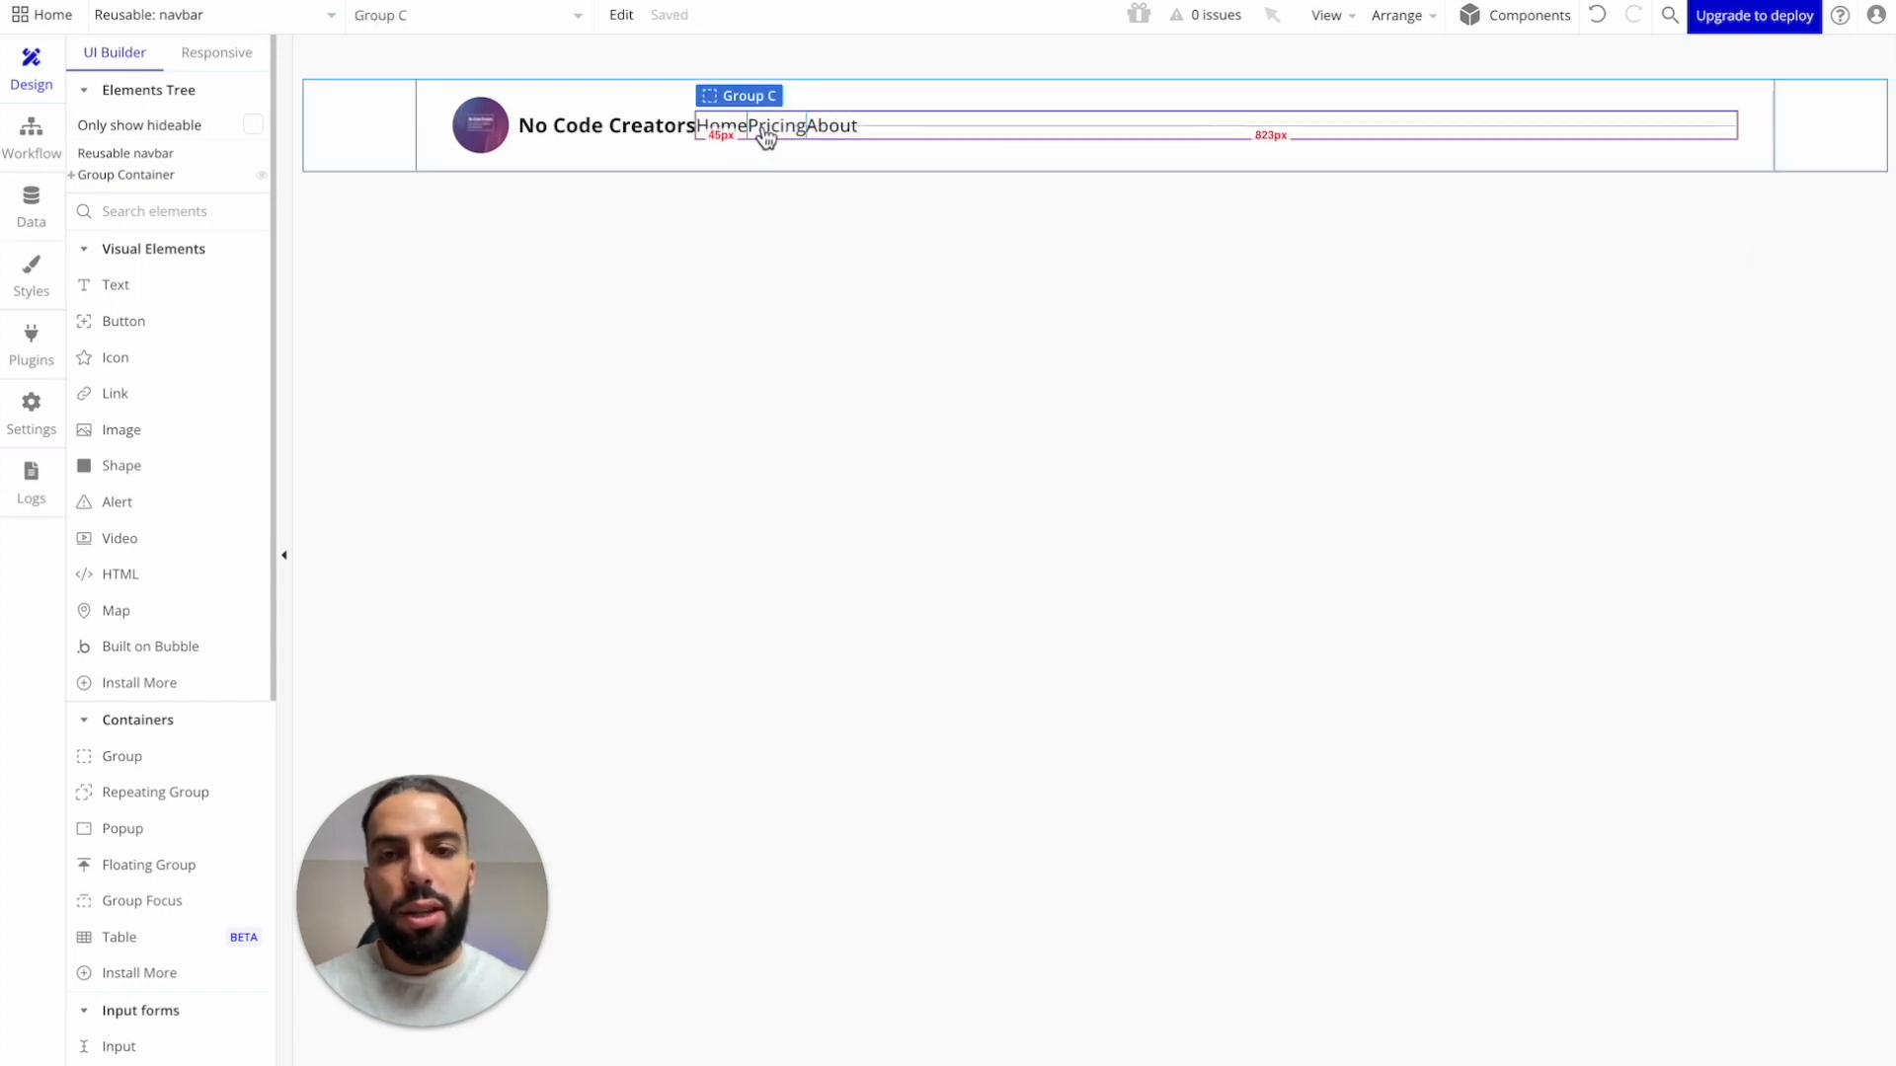
Step: Make the new links group fit its width to its content
{"action": "double_click", "coordinate": [897, 119]}
{"action": "left_click_drag", "start_coordinate": [1160, 244], "coordinate": [1161, 104]}
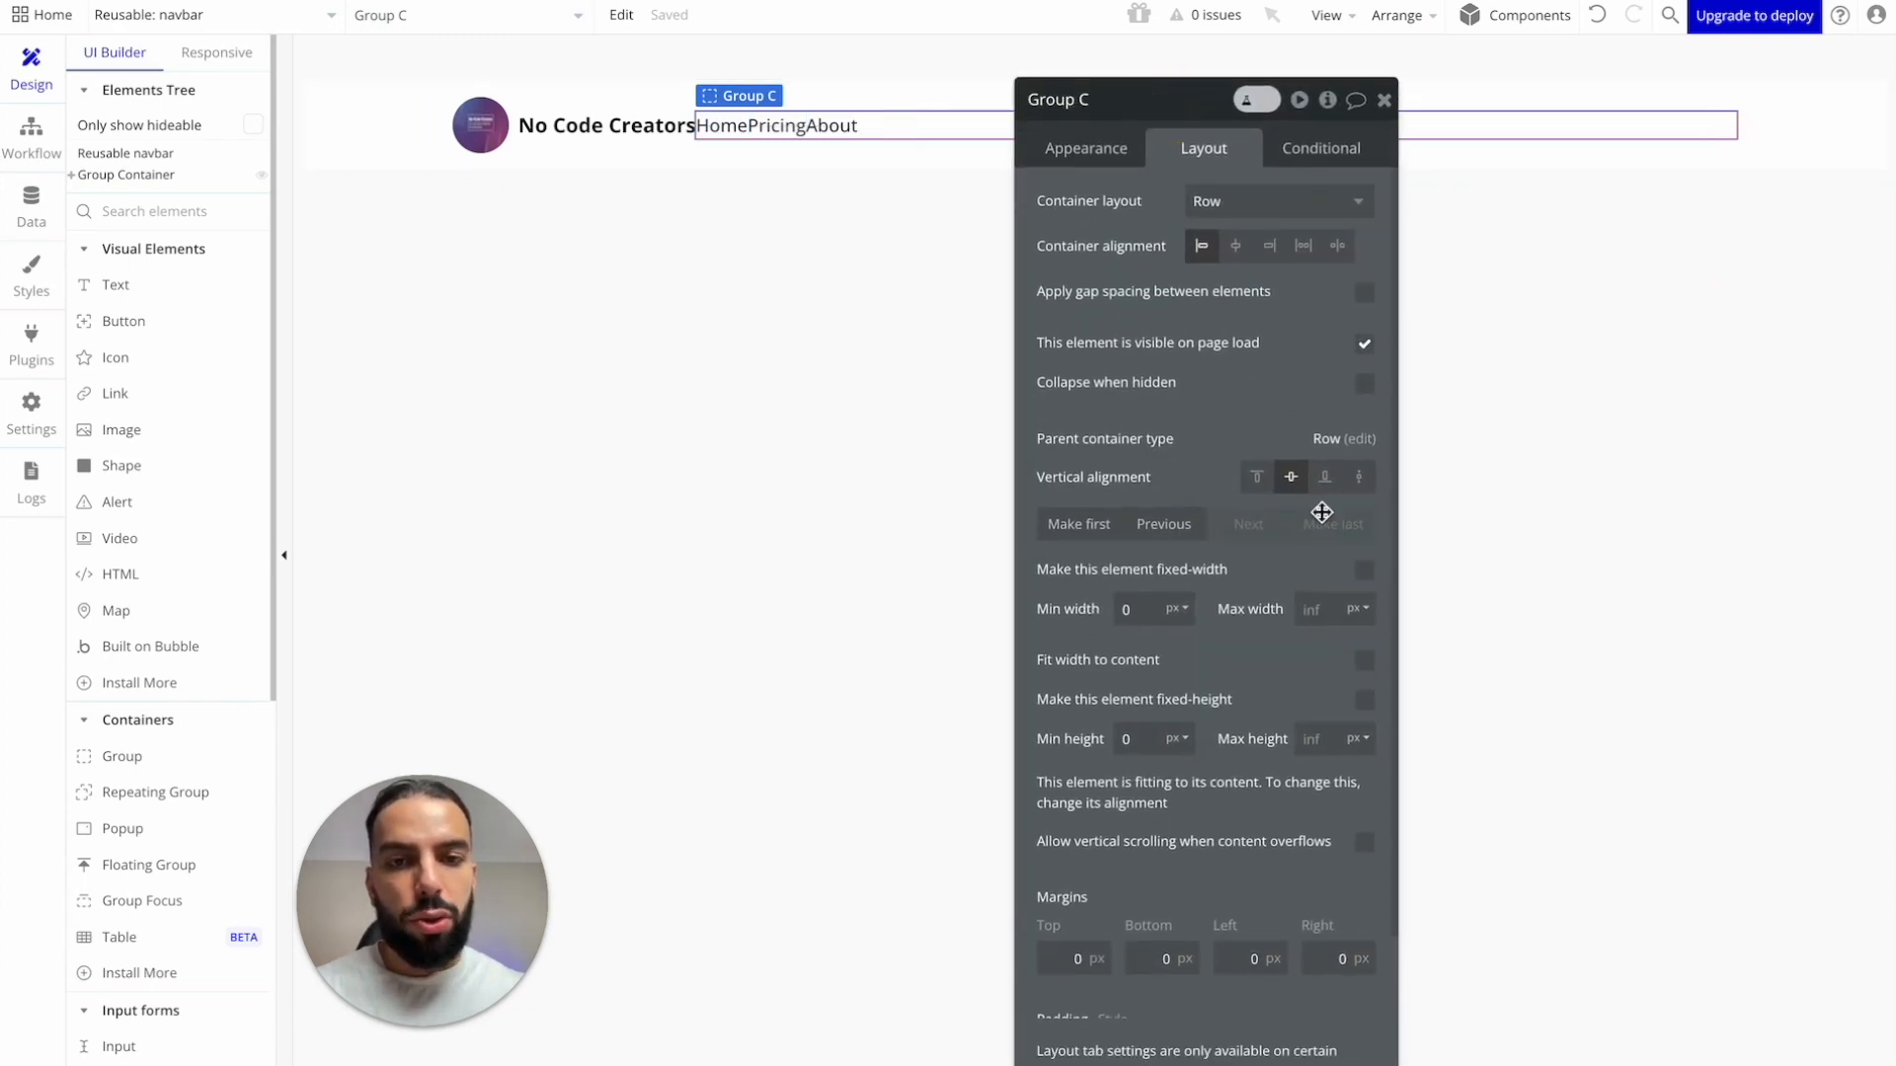
{"action": "scroll", "coordinate": [1320, 533], "scroll_direction": "down", "scroll_amount": 2}
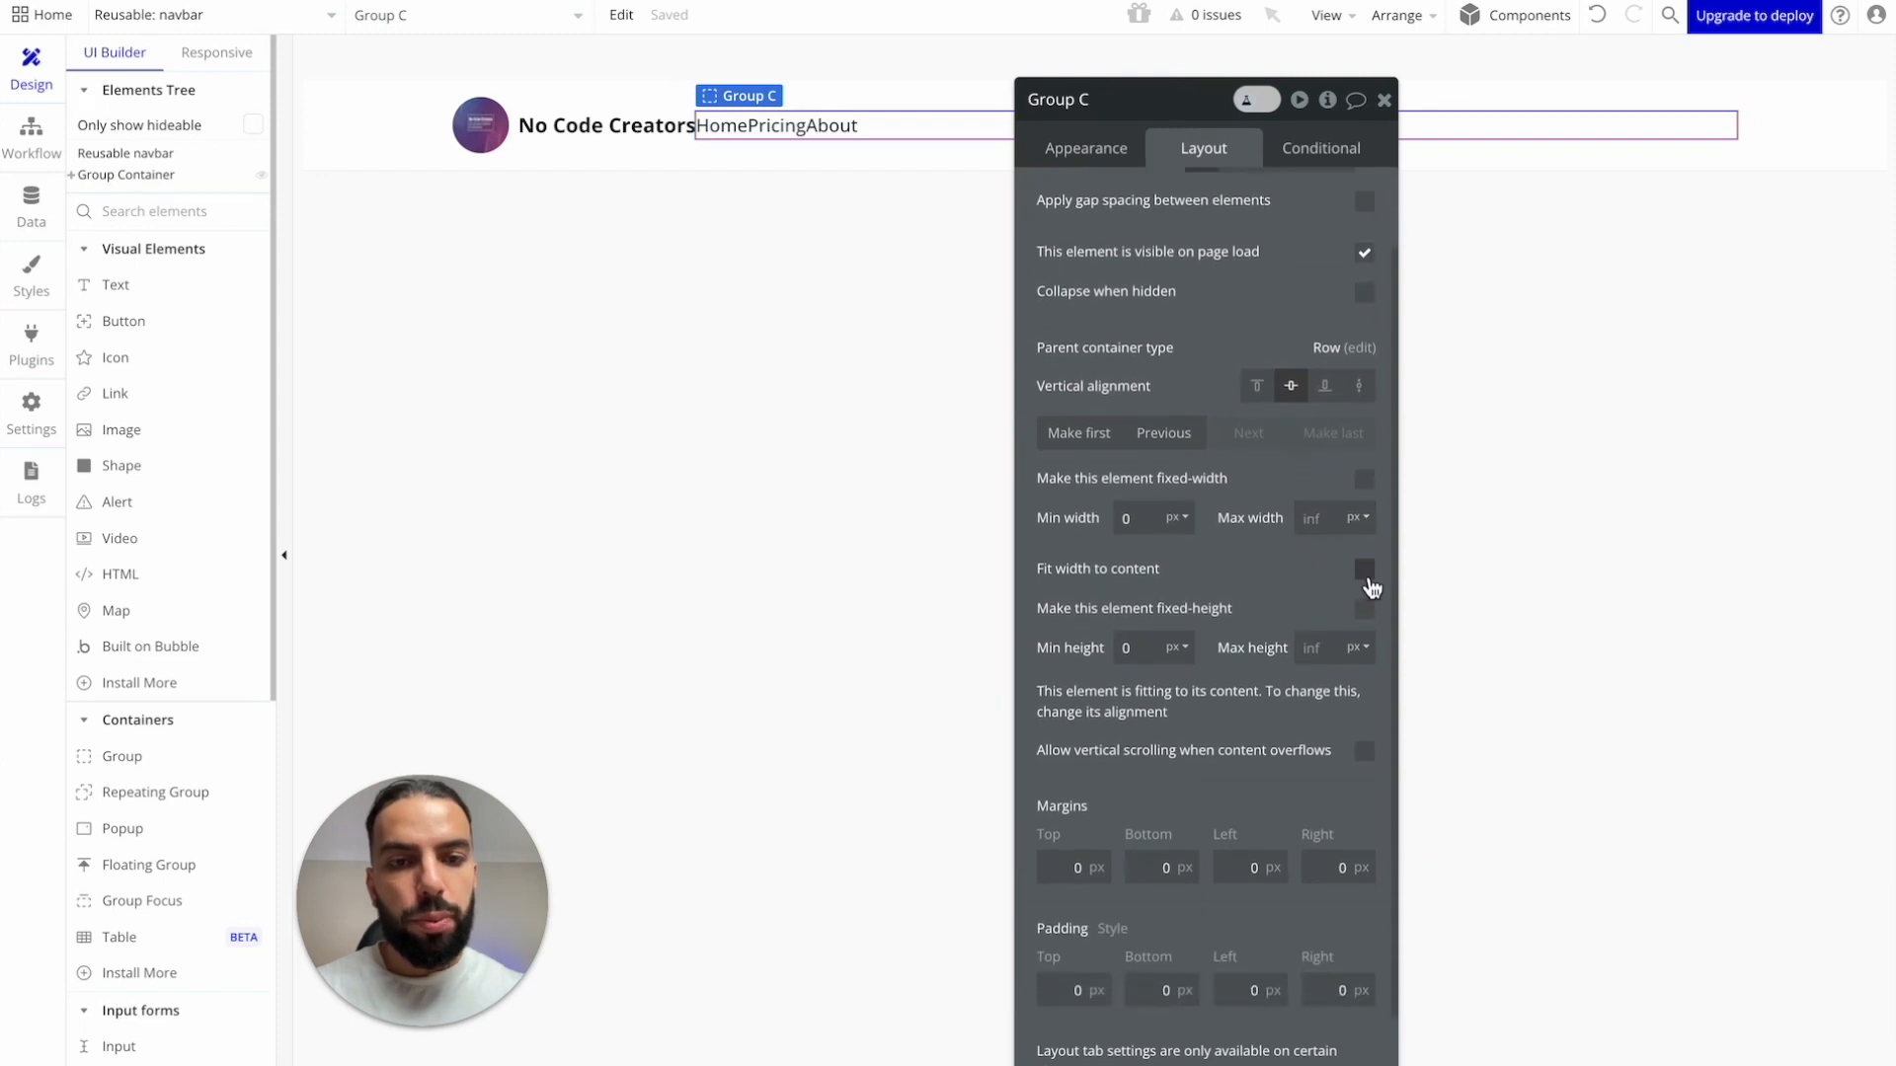
{"action": "left_click", "coordinate": [1364, 571]}
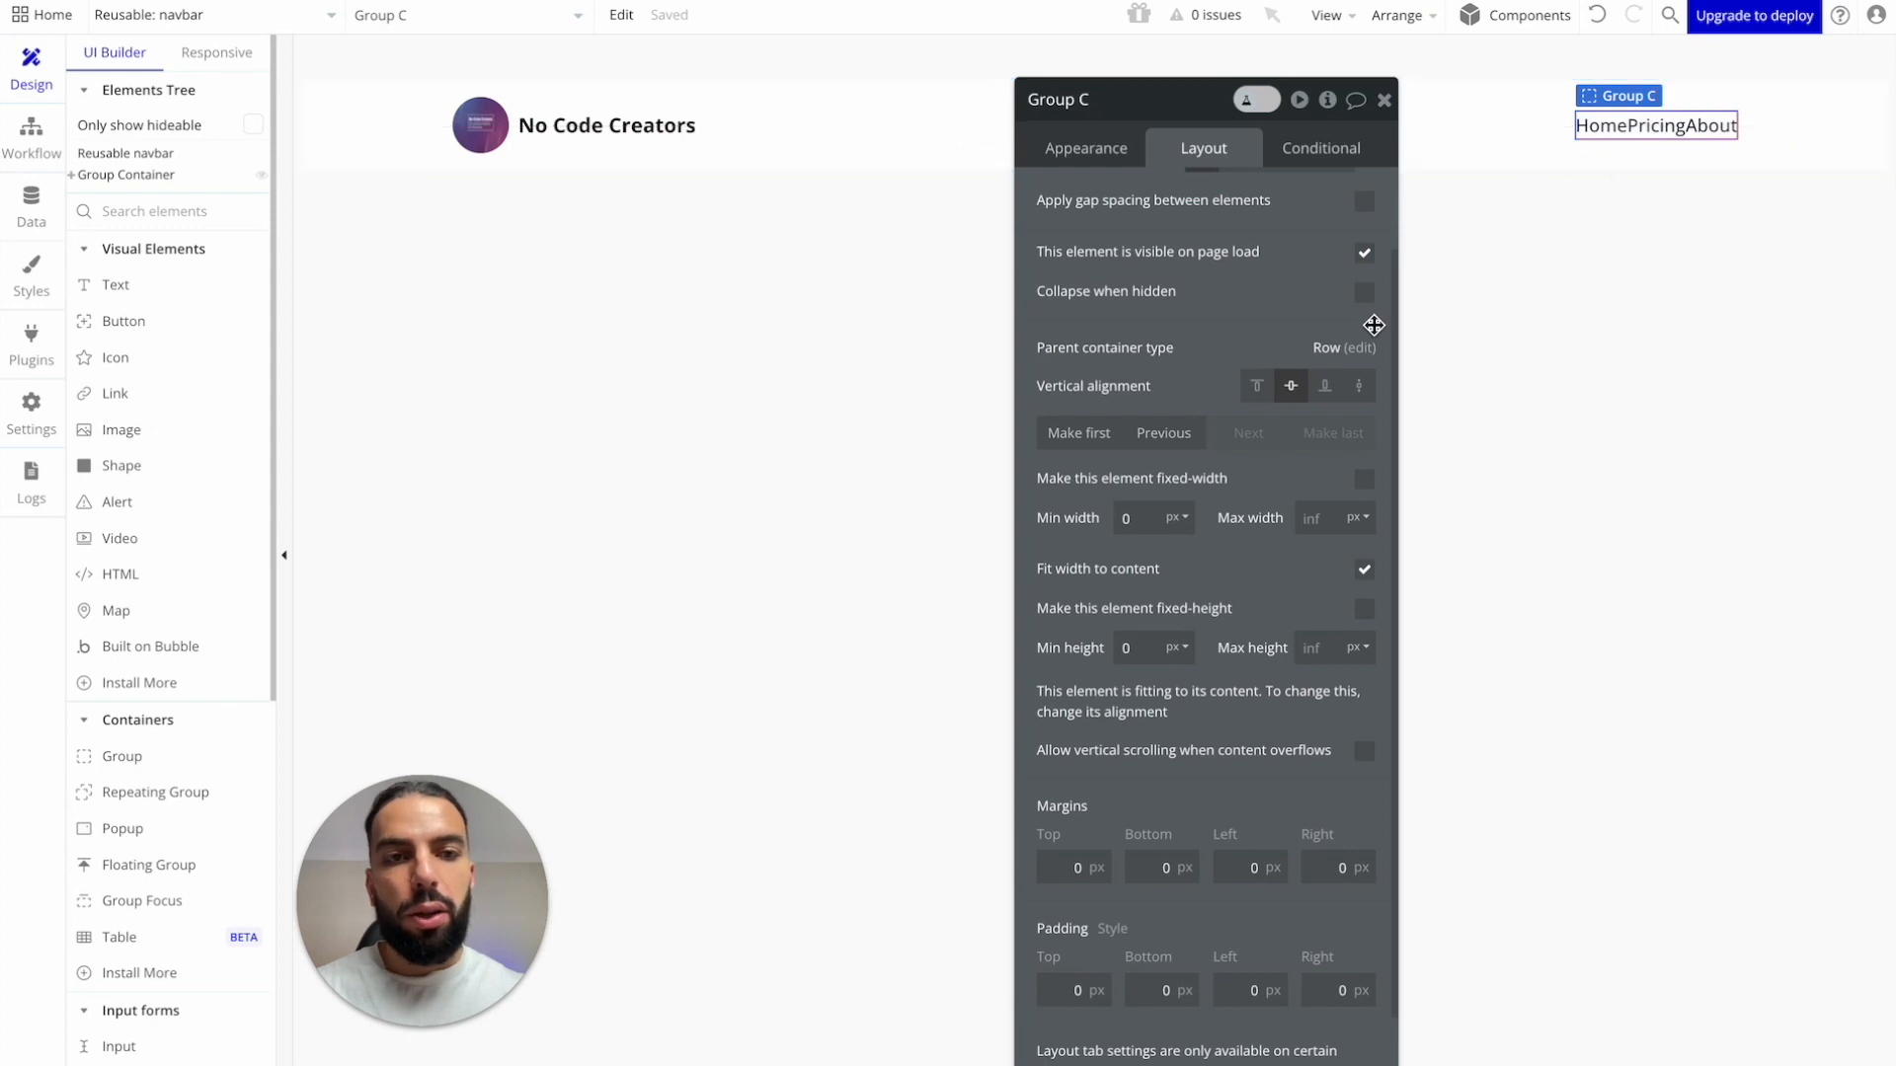
Step: Rename the links group as "Group nav links"
{"action": "scroll", "coordinate": [1288, 424], "scroll_direction": "up", "scroll_amount": 1}
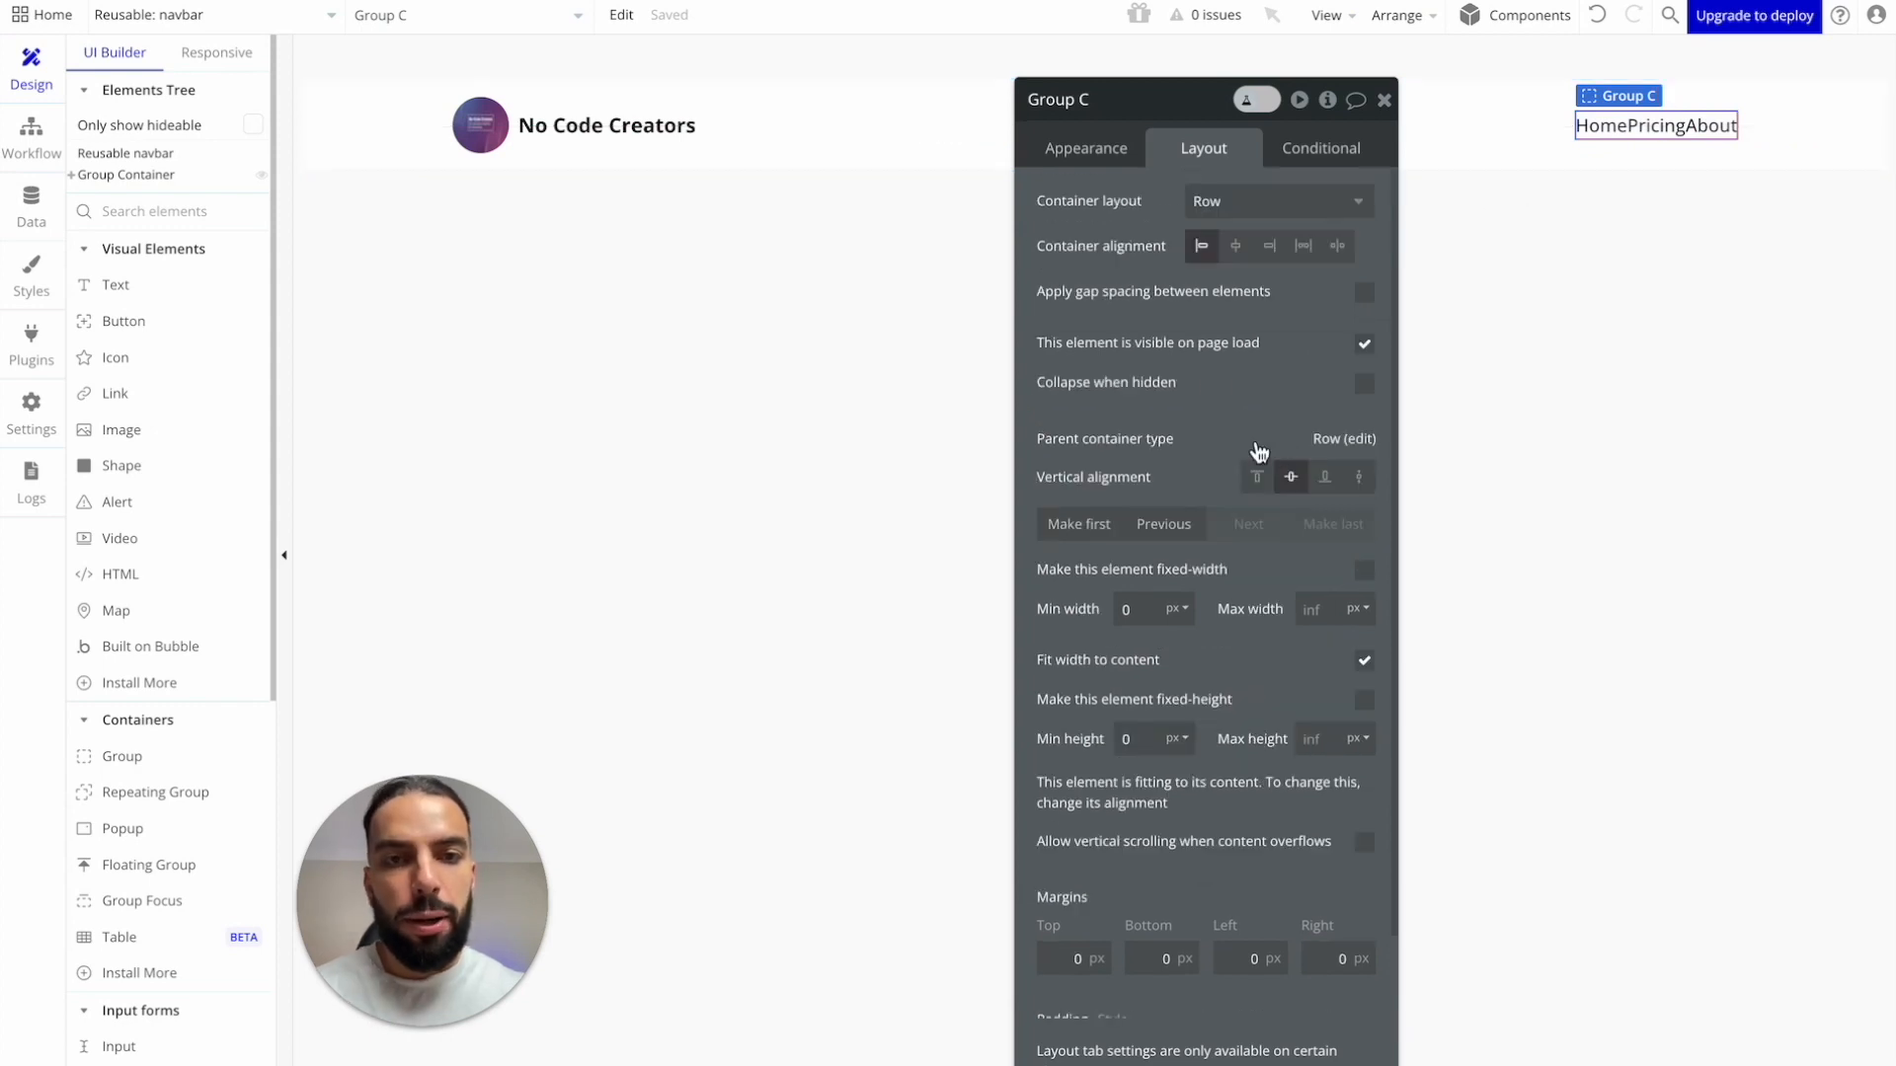
{"action": "left_click", "coordinate": [1086, 103]}
{"action": "key", "text": "BackSpace"}
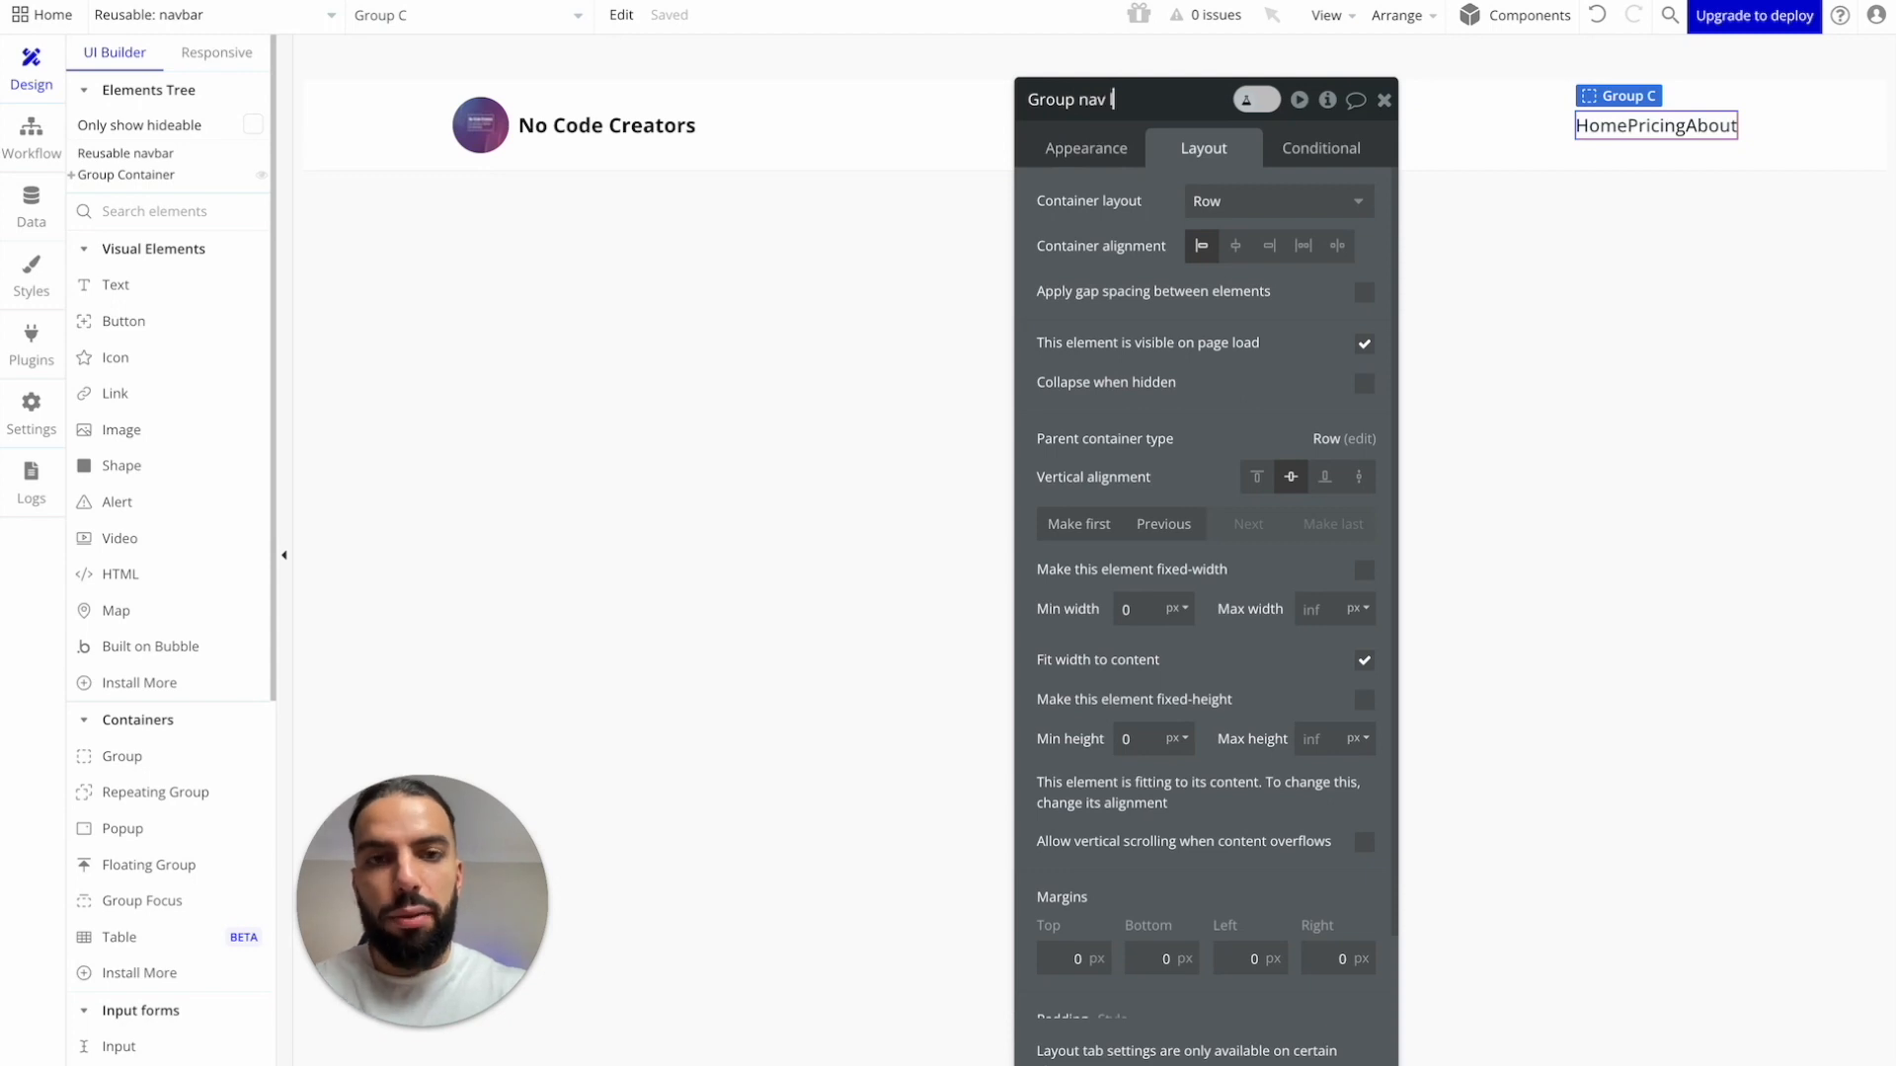
{"action": "key", "text": "Return"}
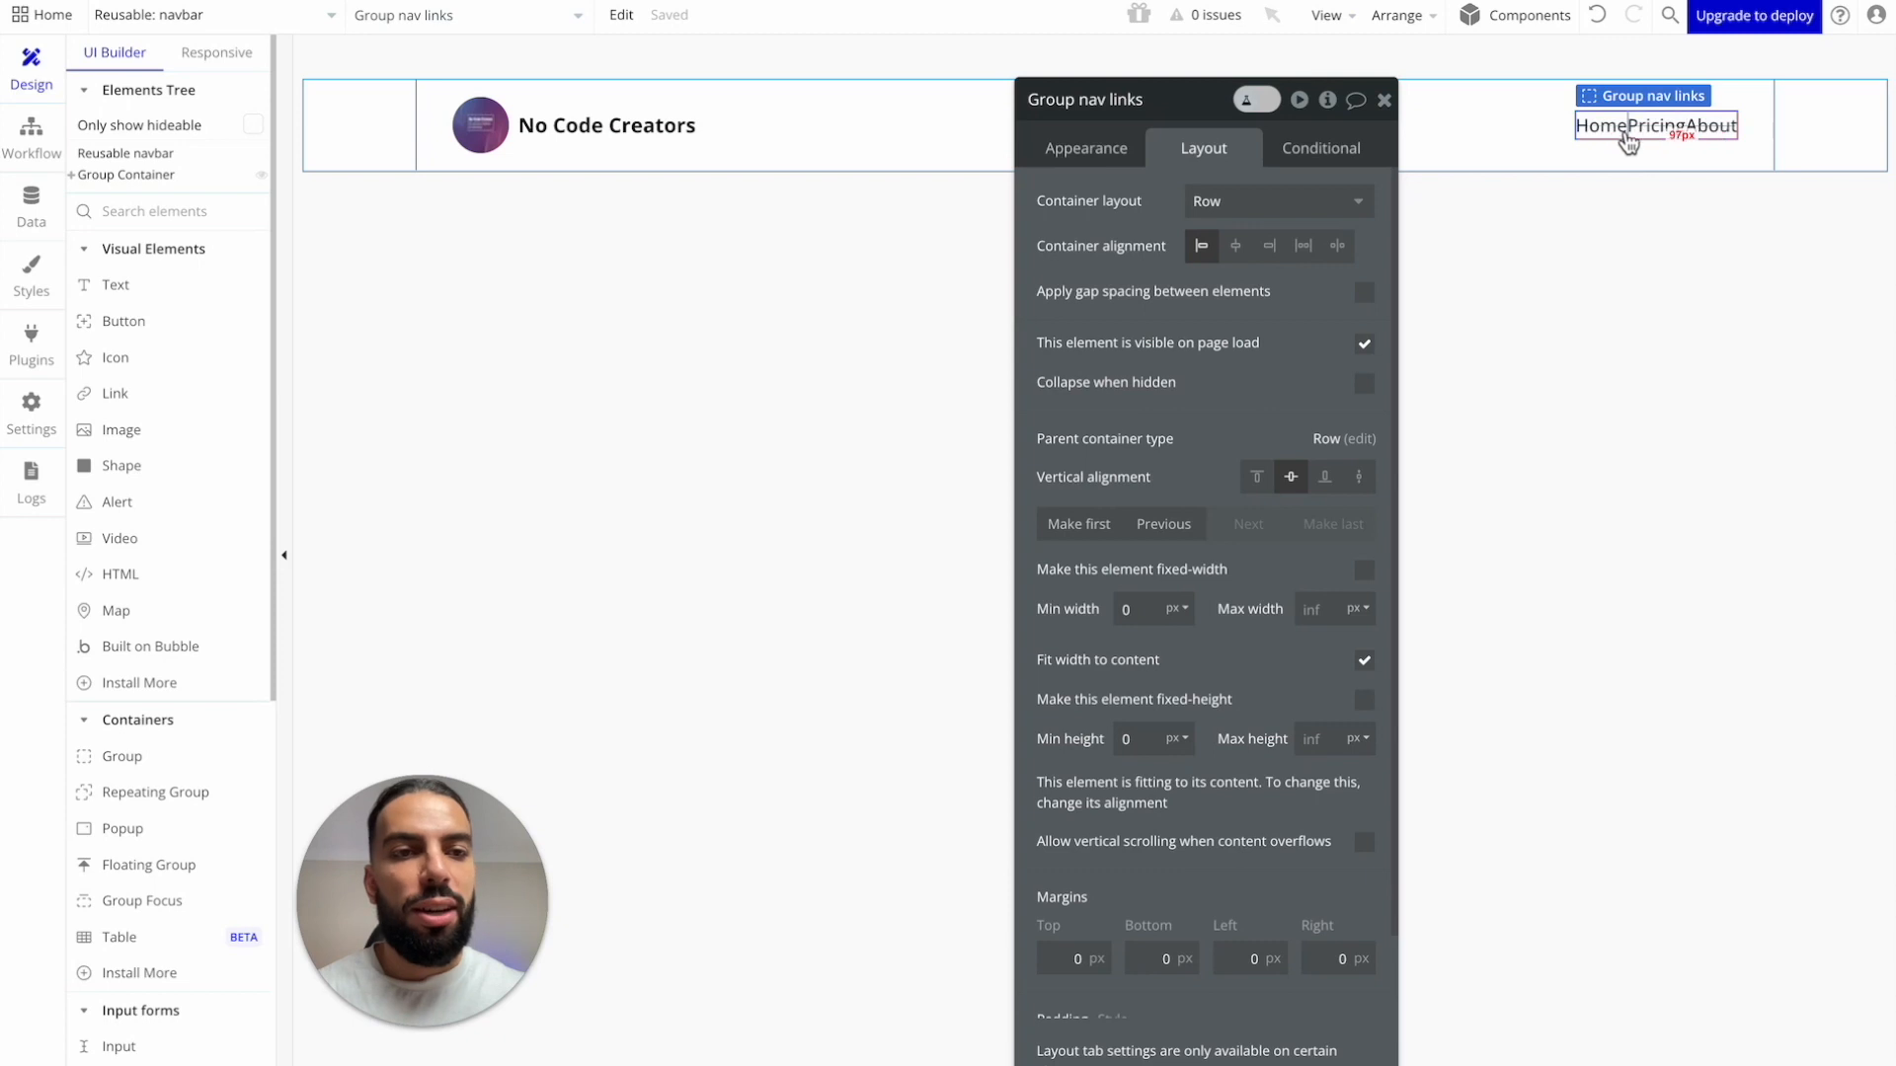
Step: Apply gap spacing between the nav links with a column gap of 24 px and close the group's property editor
{"action": "left_click", "coordinate": [1364, 292]}
{"action": "left_click", "coordinate": [1346, 375]}
{"action": "type", "text": "2"}
{"action": "key", "text": "Return"}
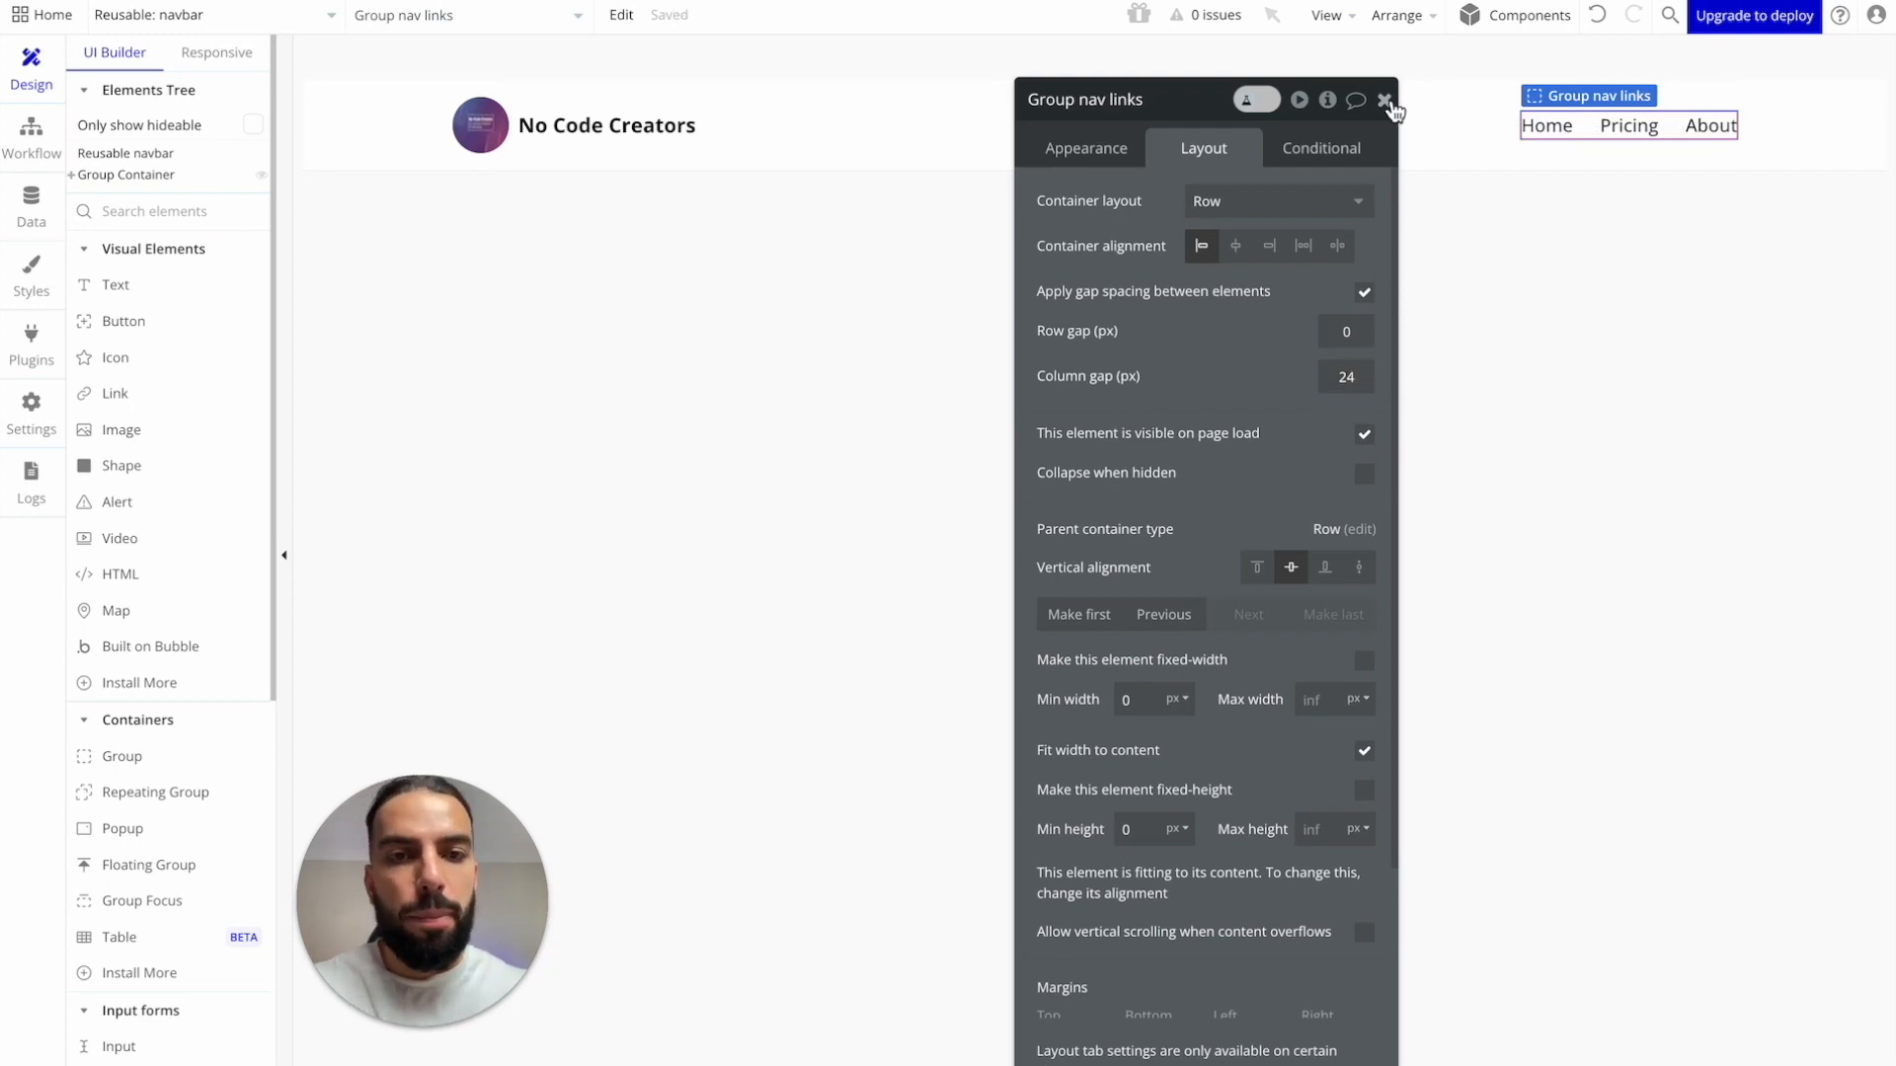
{"action": "left_click", "coordinate": [1384, 100]}
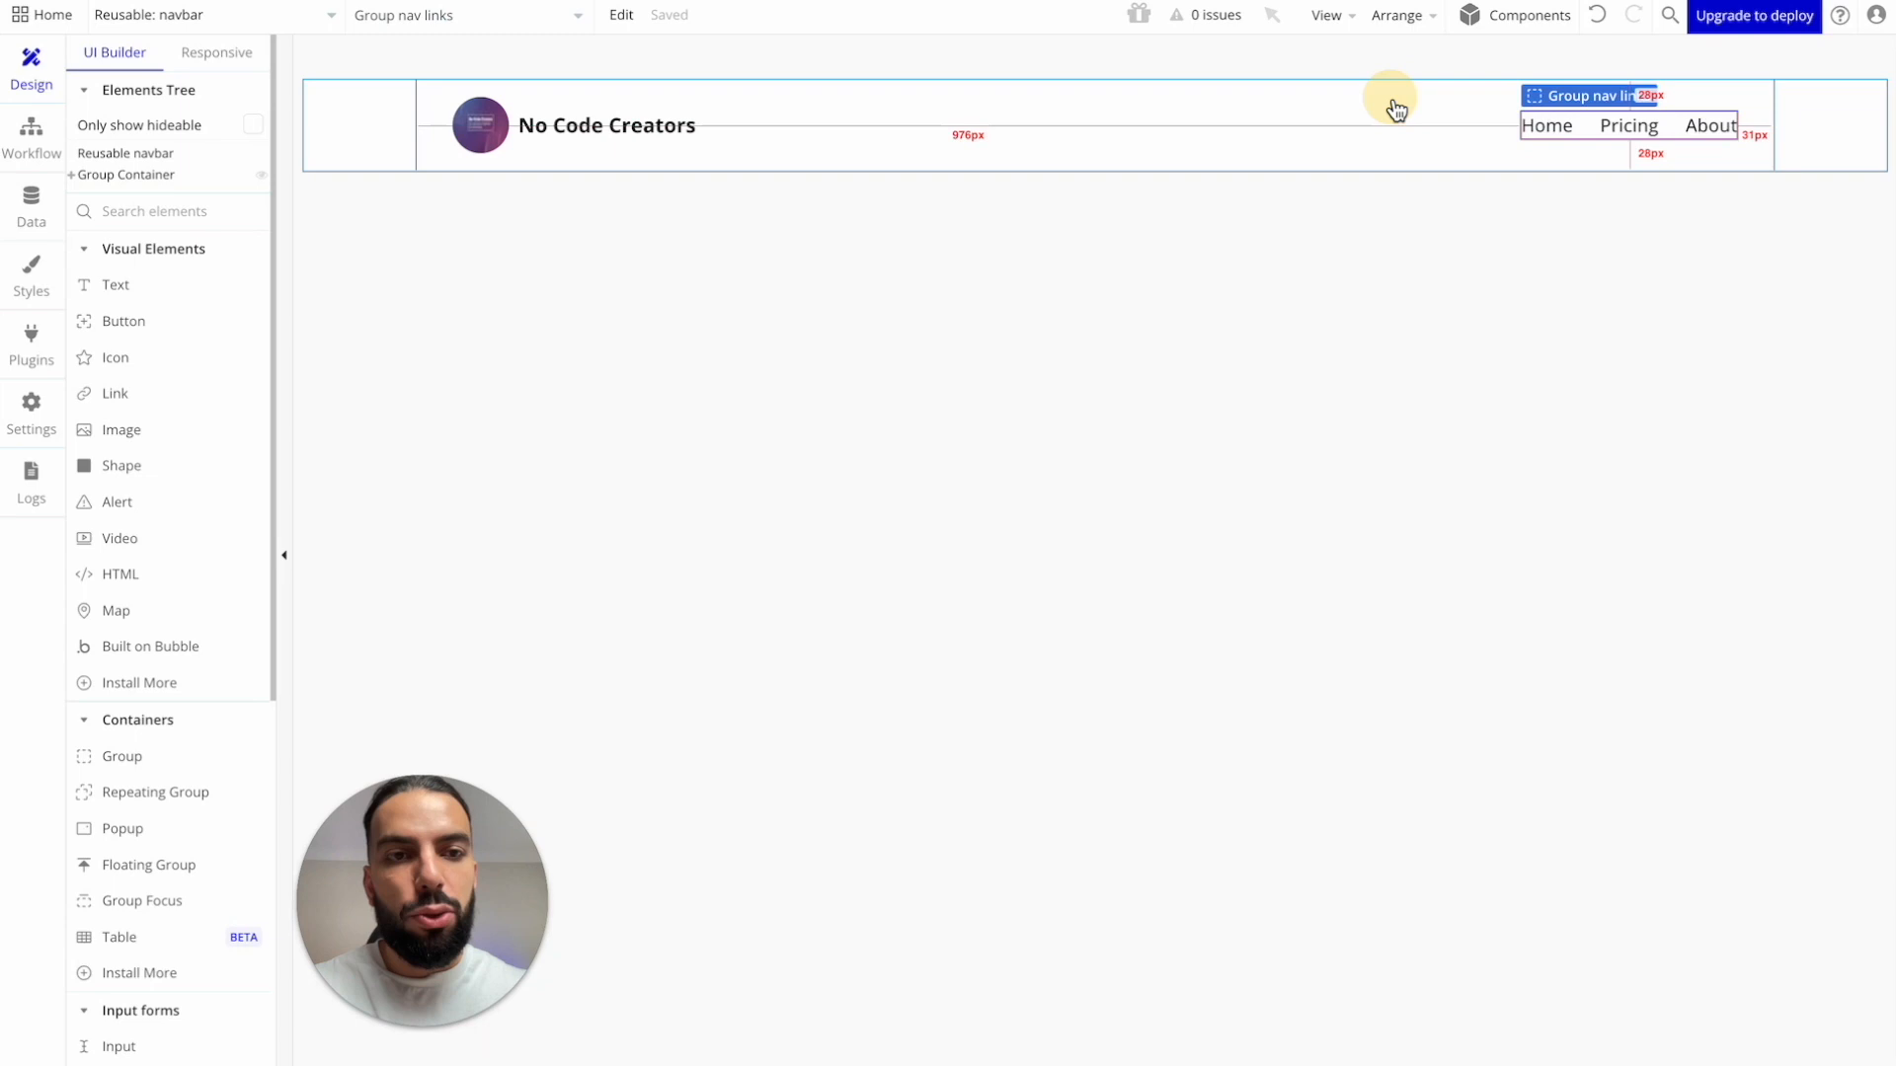
Step: Add a button to the navbar's container group and set its text to "Sign Up"
{"action": "left_click", "coordinate": [207, 331]}
{"action": "left_click", "coordinate": [934, 129]}
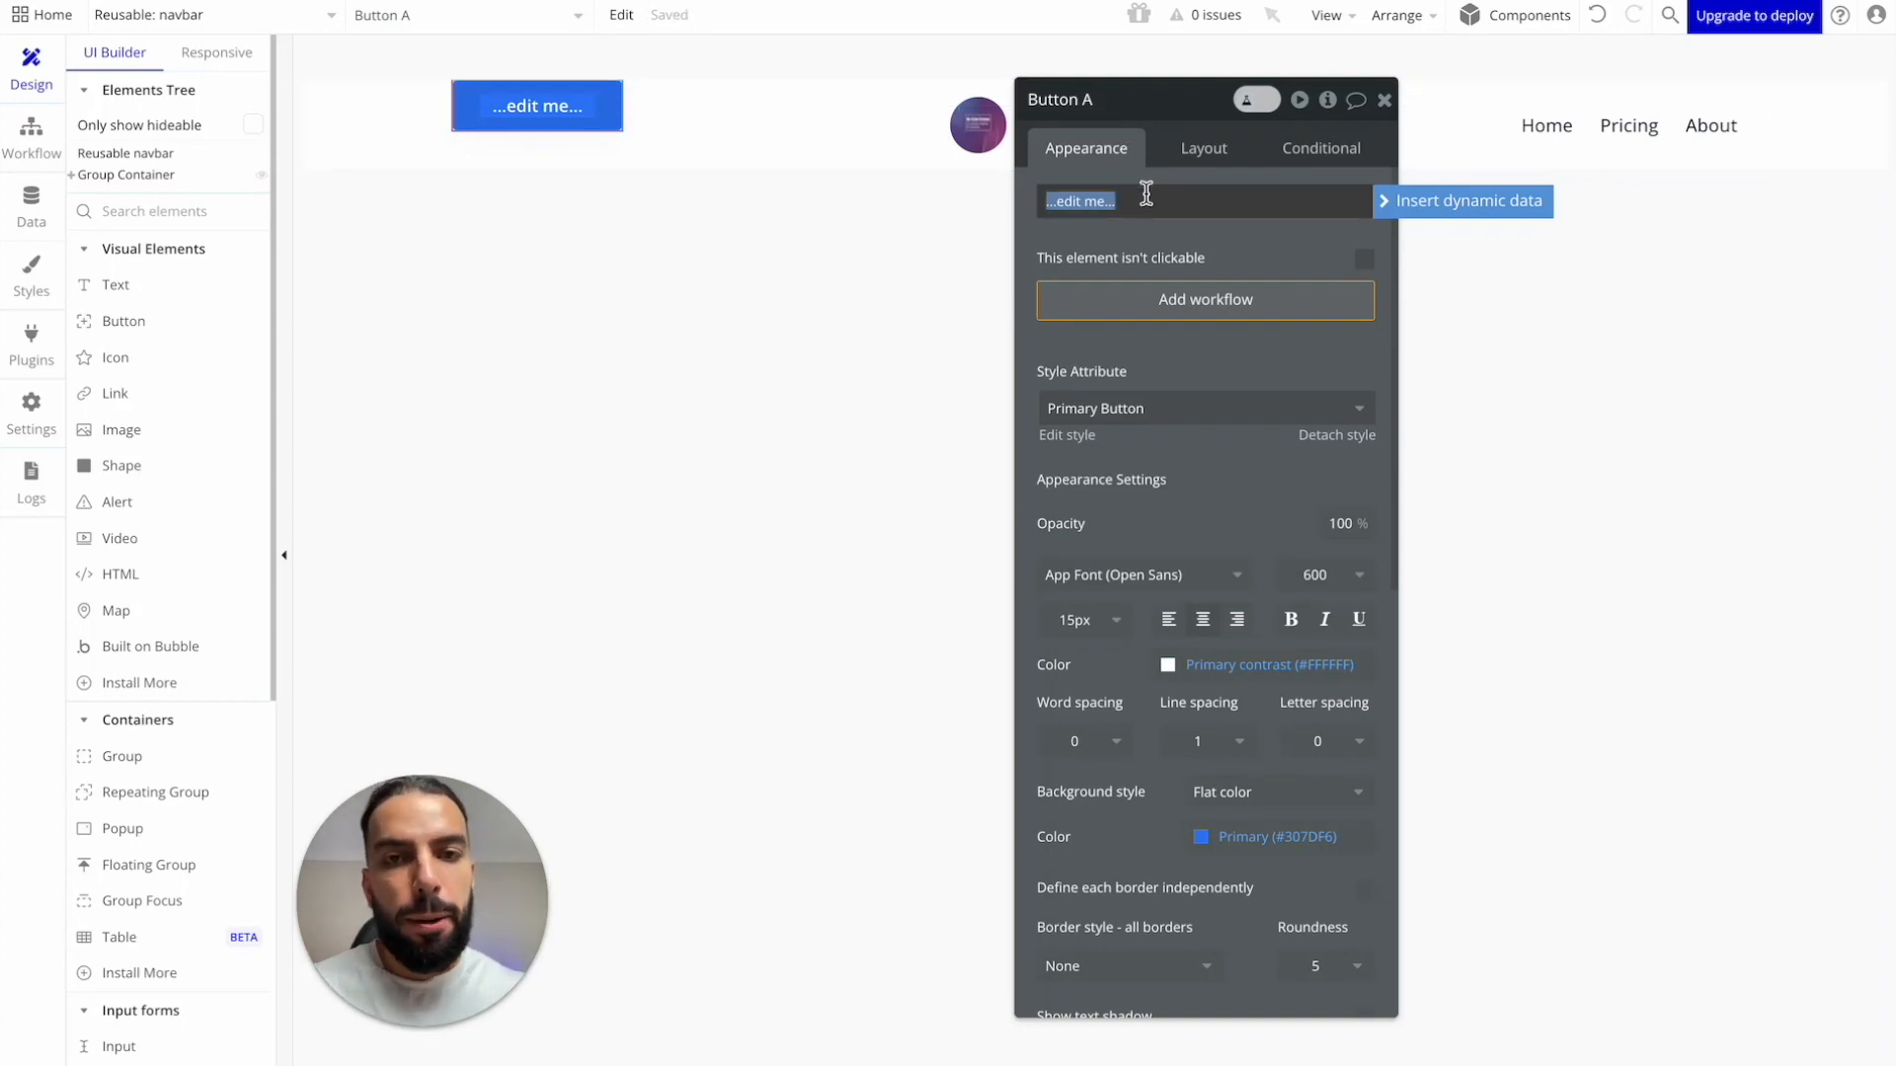
{"action": "type", "text": "Sign Up"}
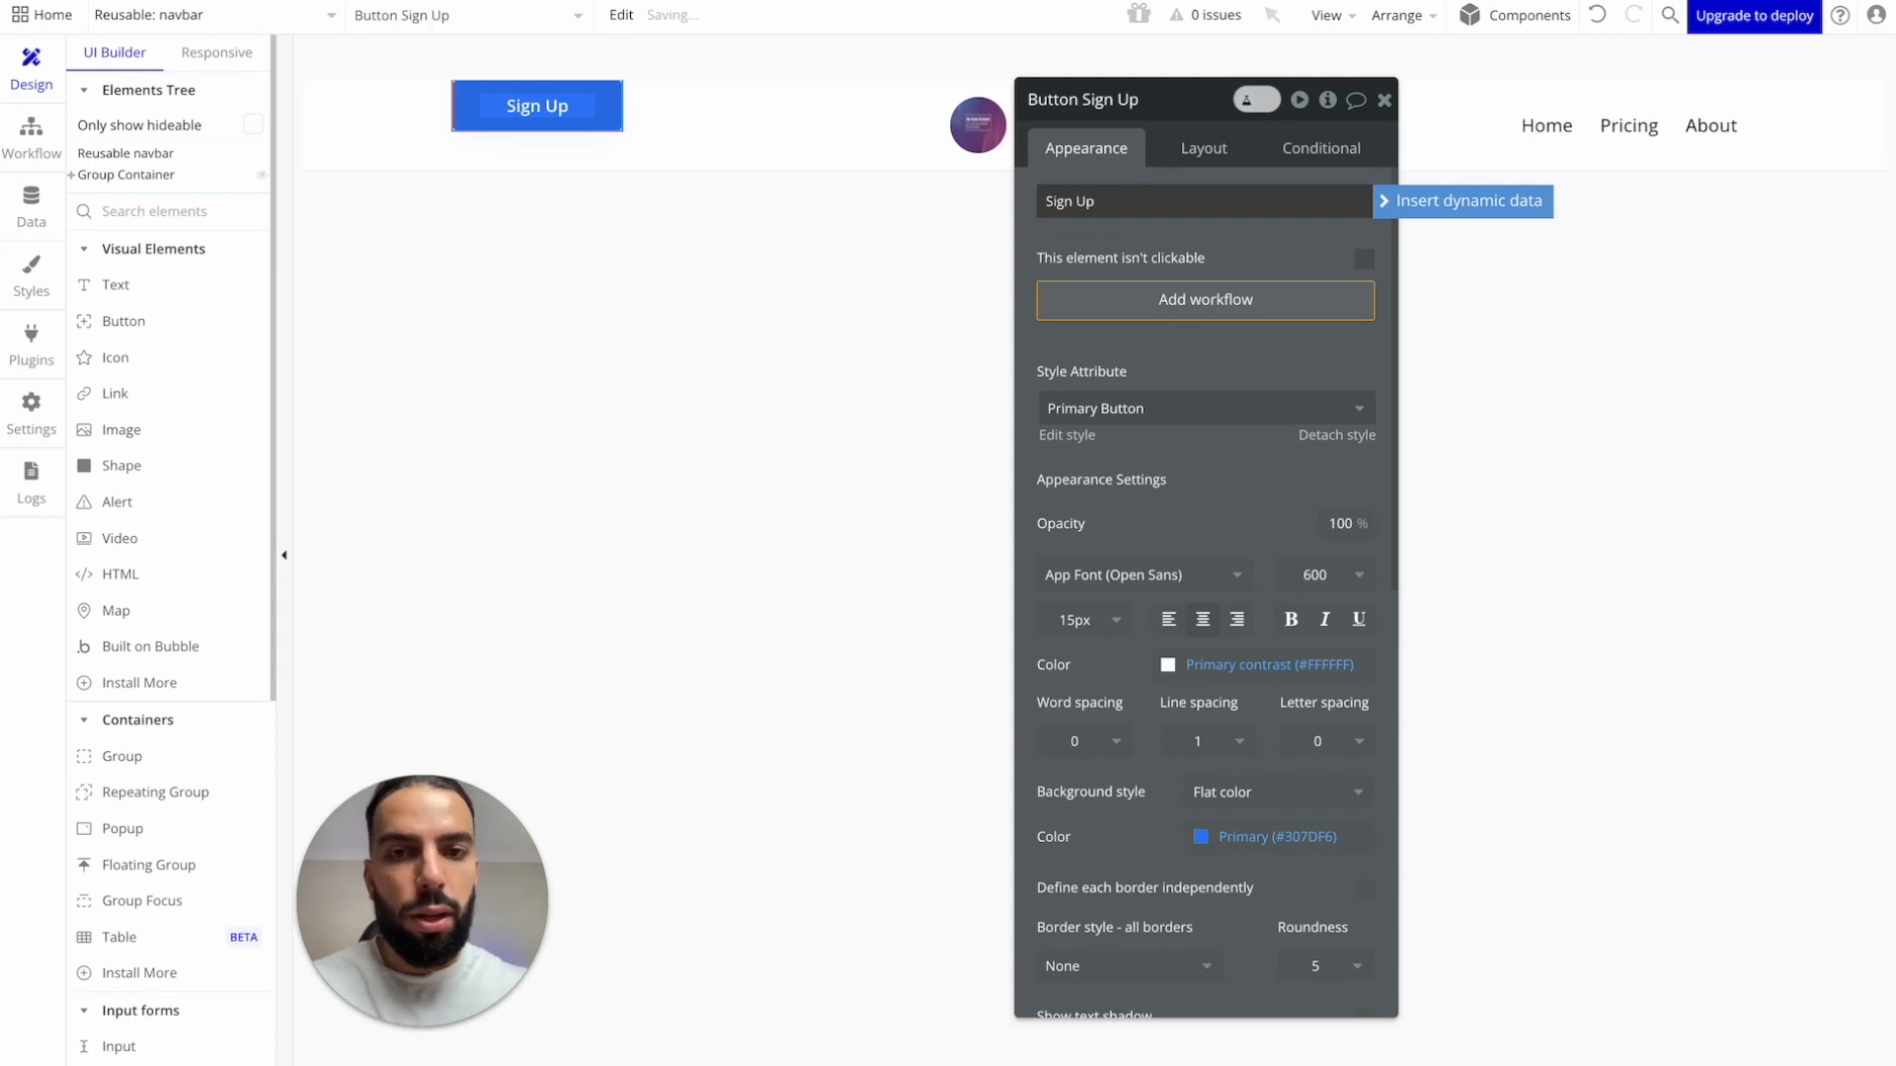
Step: Set the Sign Up button's border roundness to 8
{"action": "scroll", "coordinate": [1175, 255], "scroll_direction": "down", "scroll_amount": 3}
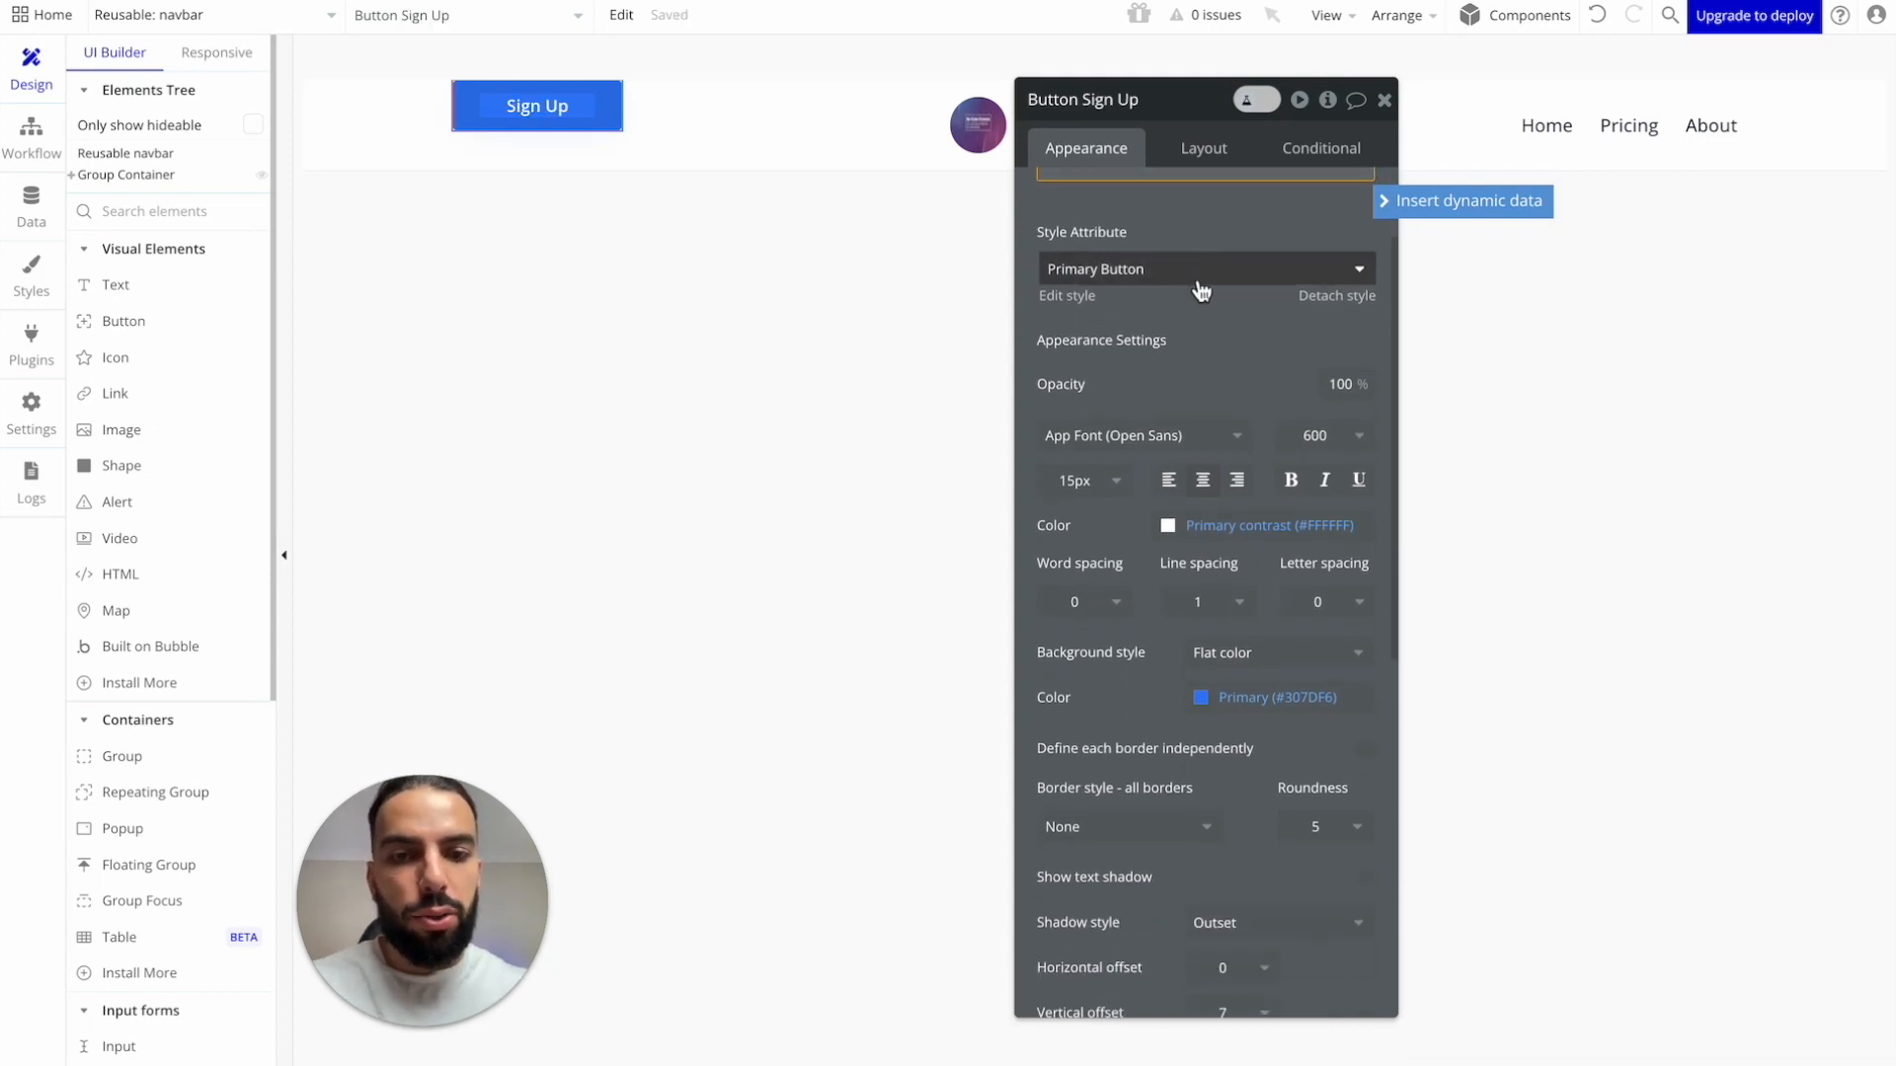
{"action": "scroll", "coordinate": [1200, 286], "scroll_direction": "down", "scroll_amount": 2}
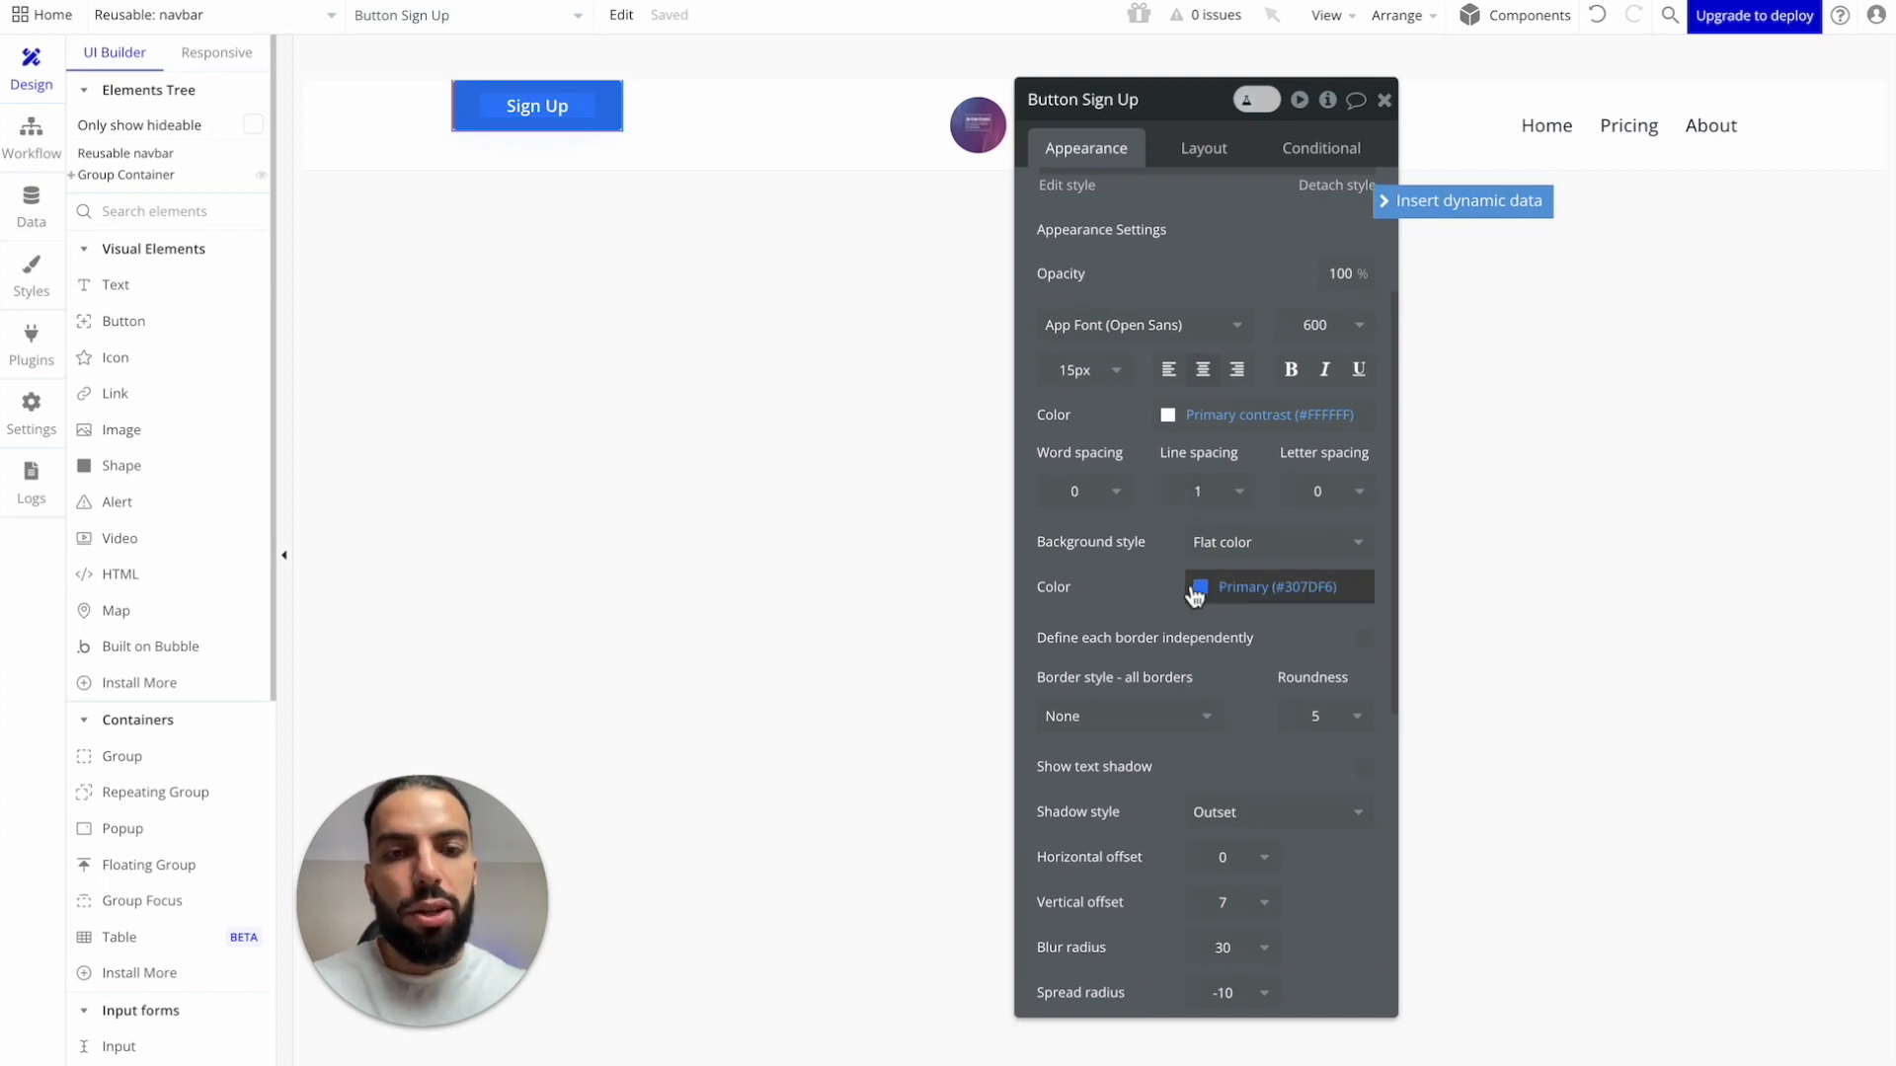
{"action": "scroll", "coordinate": [1183, 476], "scroll_direction": "up", "scroll_amount": 2}
{"action": "scroll", "coordinate": [1183, 476], "scroll_direction": "down", "scroll_amount": 1}
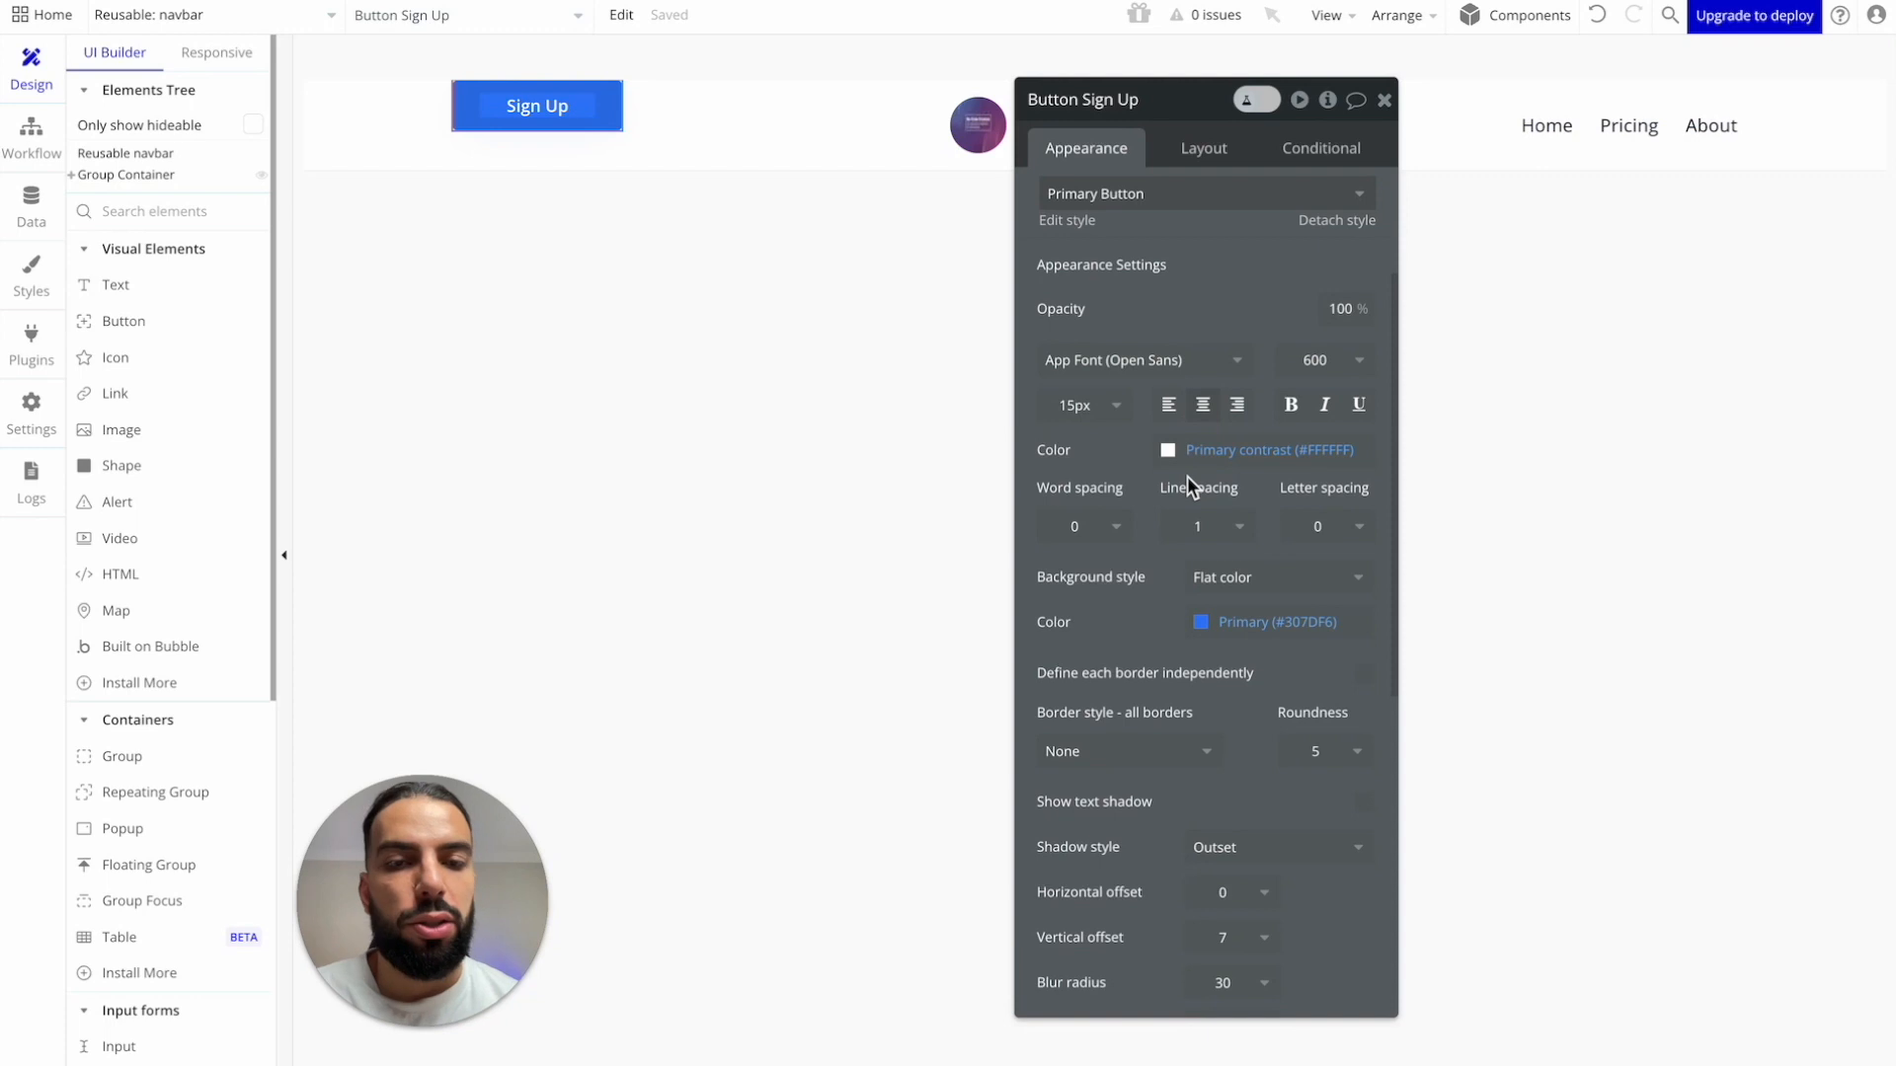
{"action": "scroll", "coordinate": [1208, 493], "scroll_direction": "down", "scroll_amount": 5}
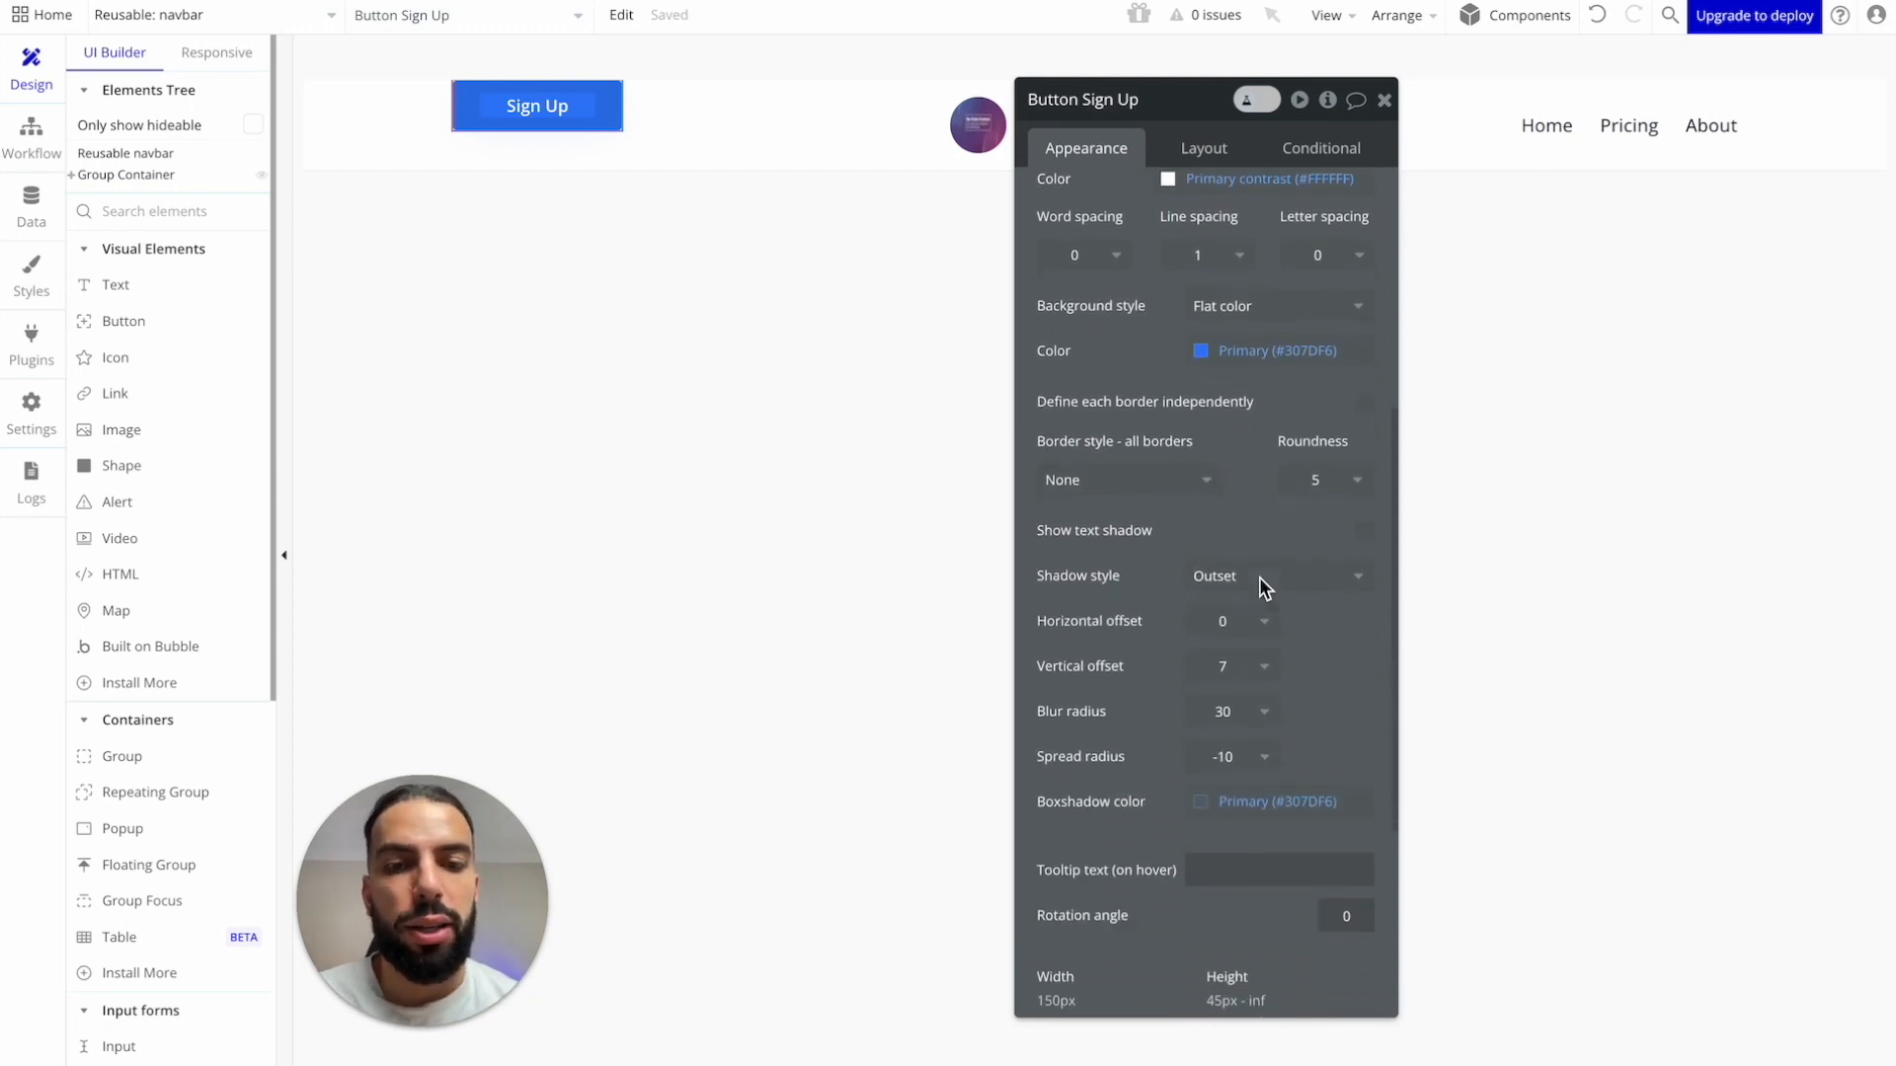
{"action": "scroll", "coordinate": [1259, 577], "scroll_direction": "down", "scroll_amount": 4}
{"action": "scroll", "coordinate": [1259, 577], "scroll_direction": "up", "scroll_amount": 4}
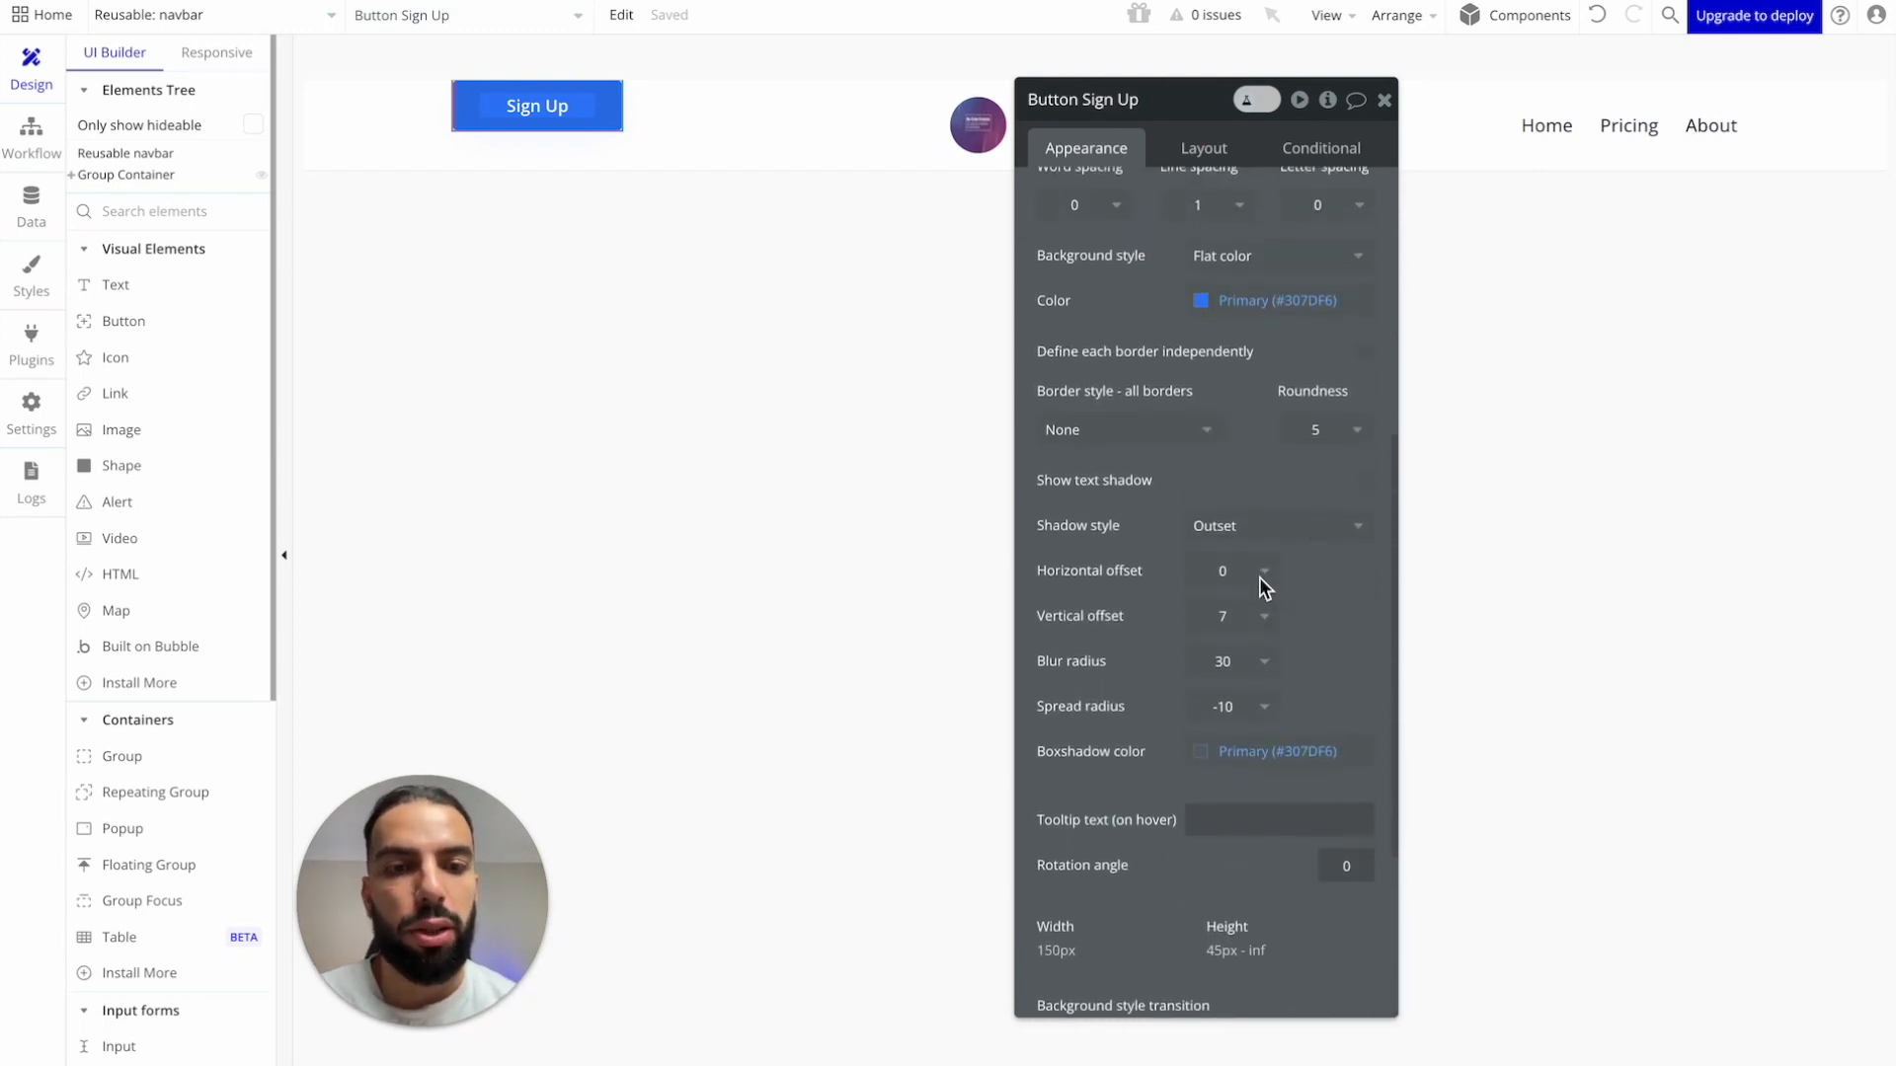
{"action": "left_click", "coordinate": [1341, 434]}
{"action": "double_click", "coordinate": [1309, 436]}
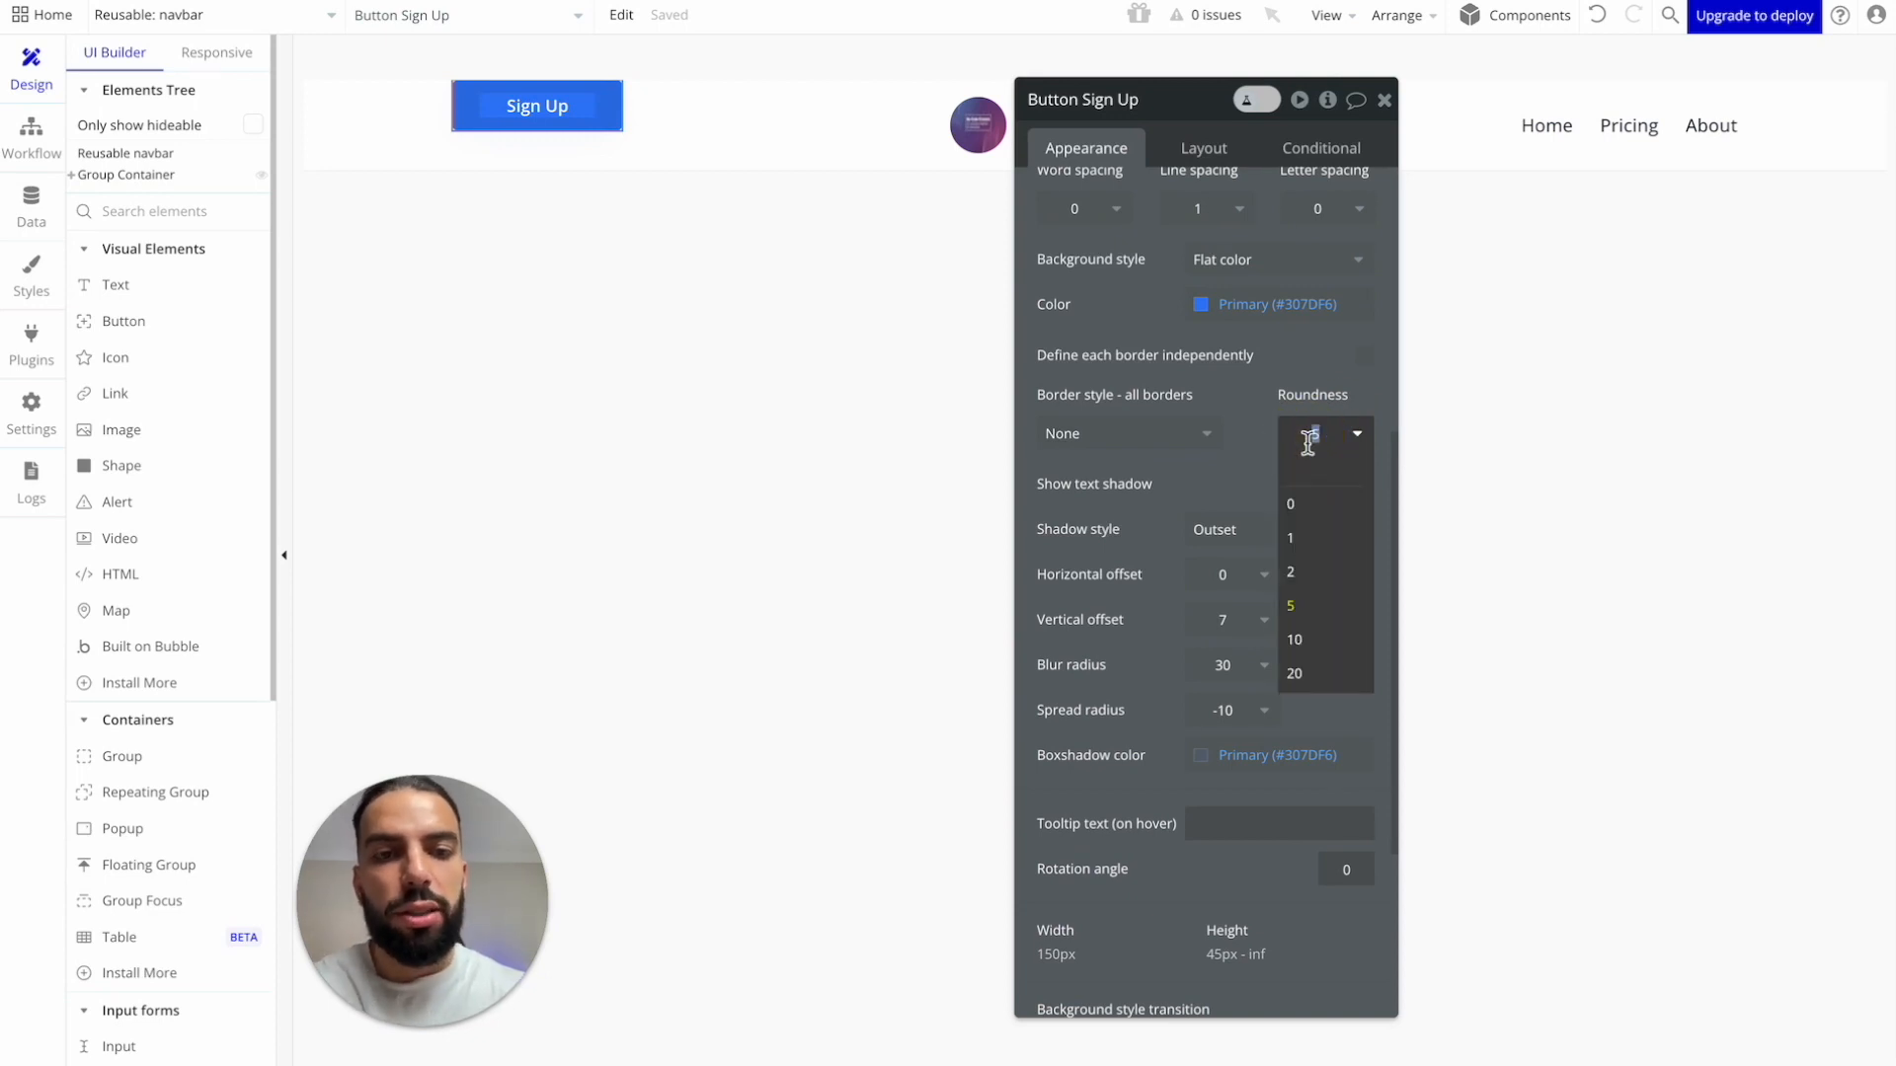
{"action": "key", "text": "Return"}
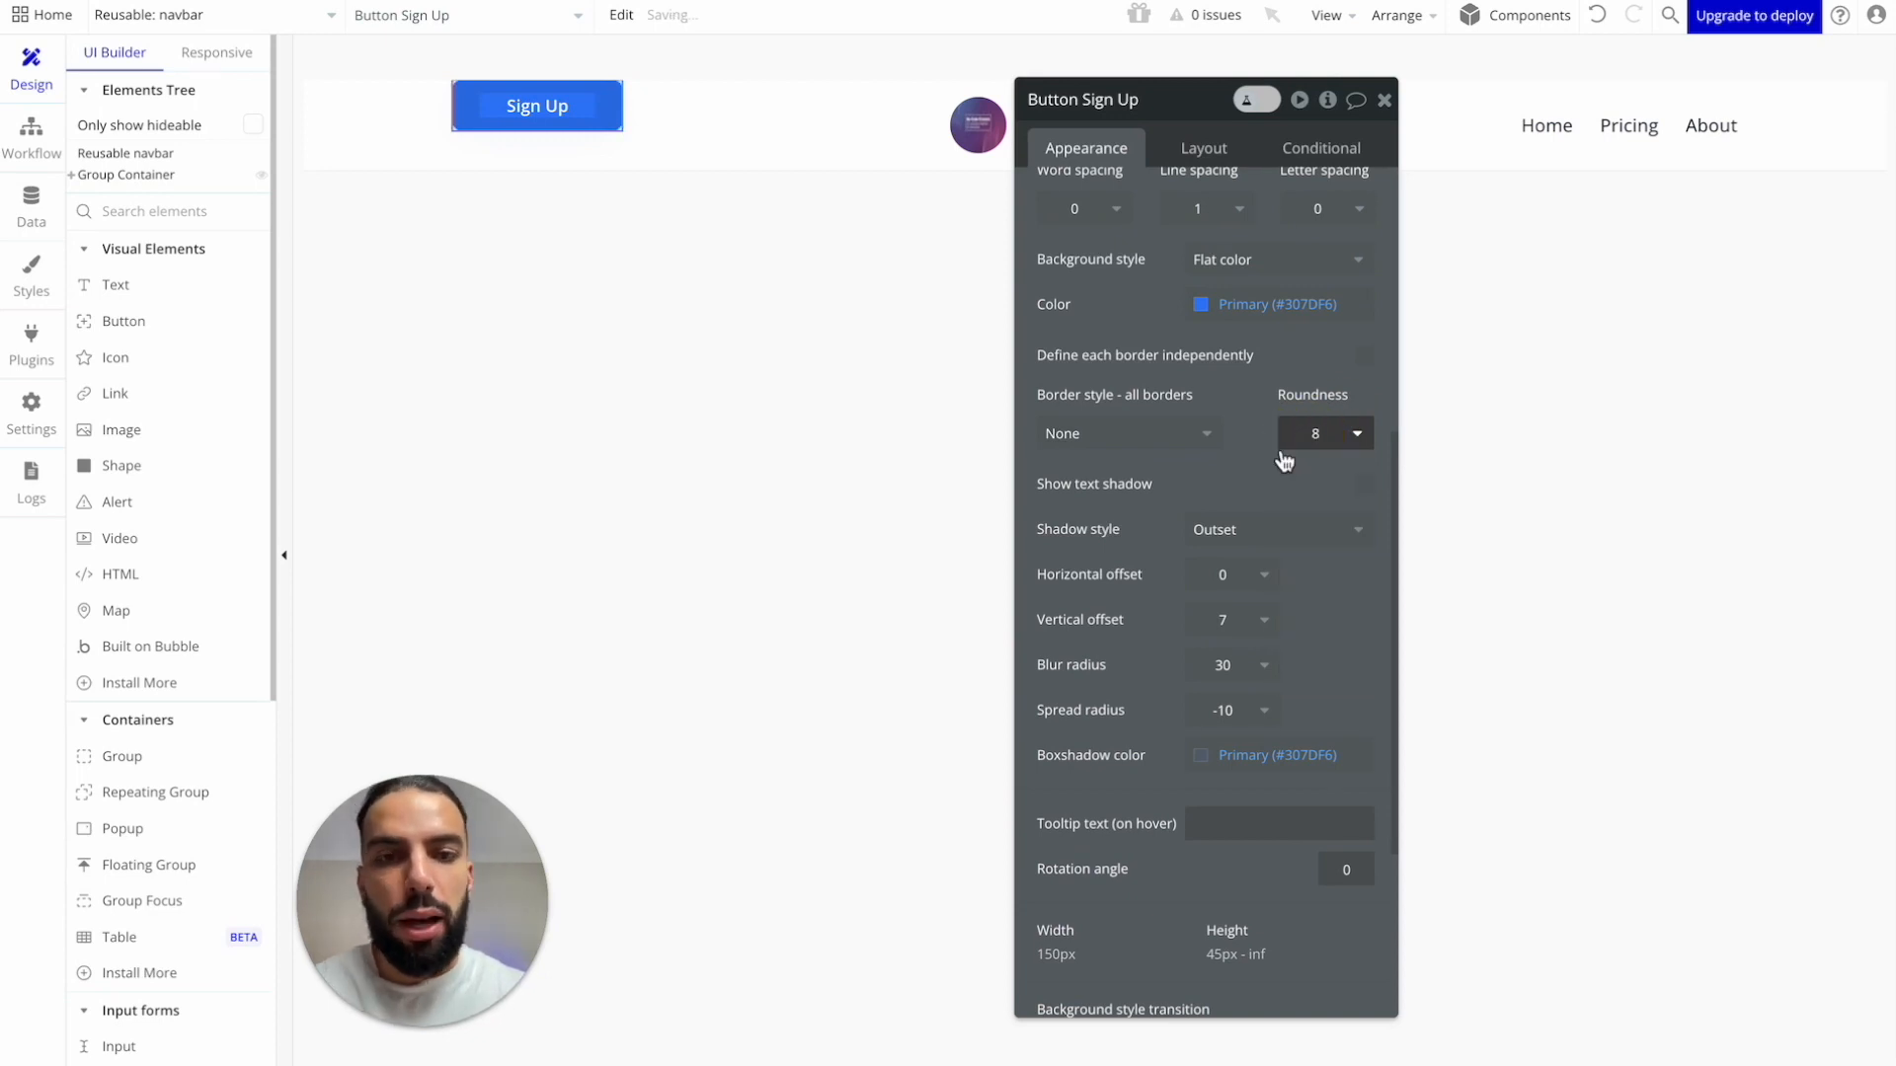
Step: Turn off the Sign Up button's fixed width, set its min width to 0 px and fit its width to content
{"action": "scroll", "coordinate": [1240, 431], "scroll_direction": "up", "scroll_amount": 6}
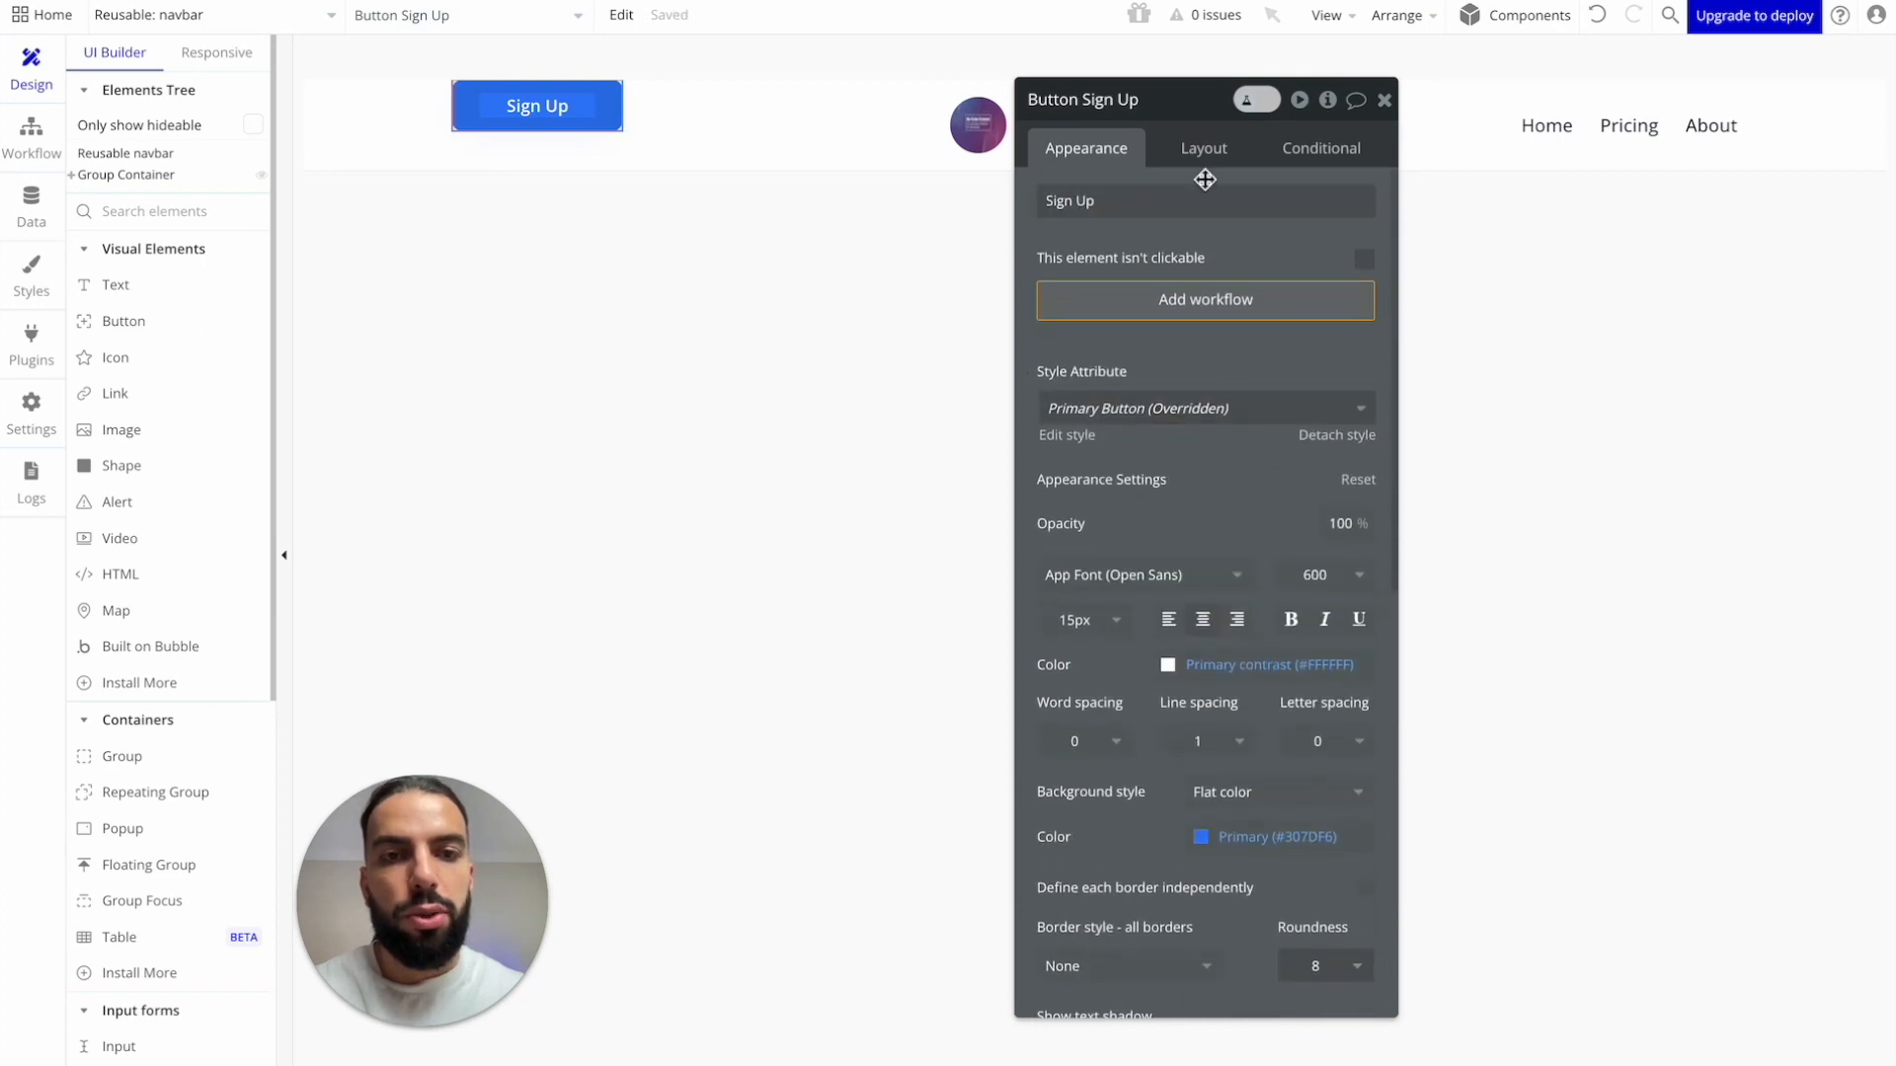
{"action": "left_click", "coordinate": [1203, 150]}
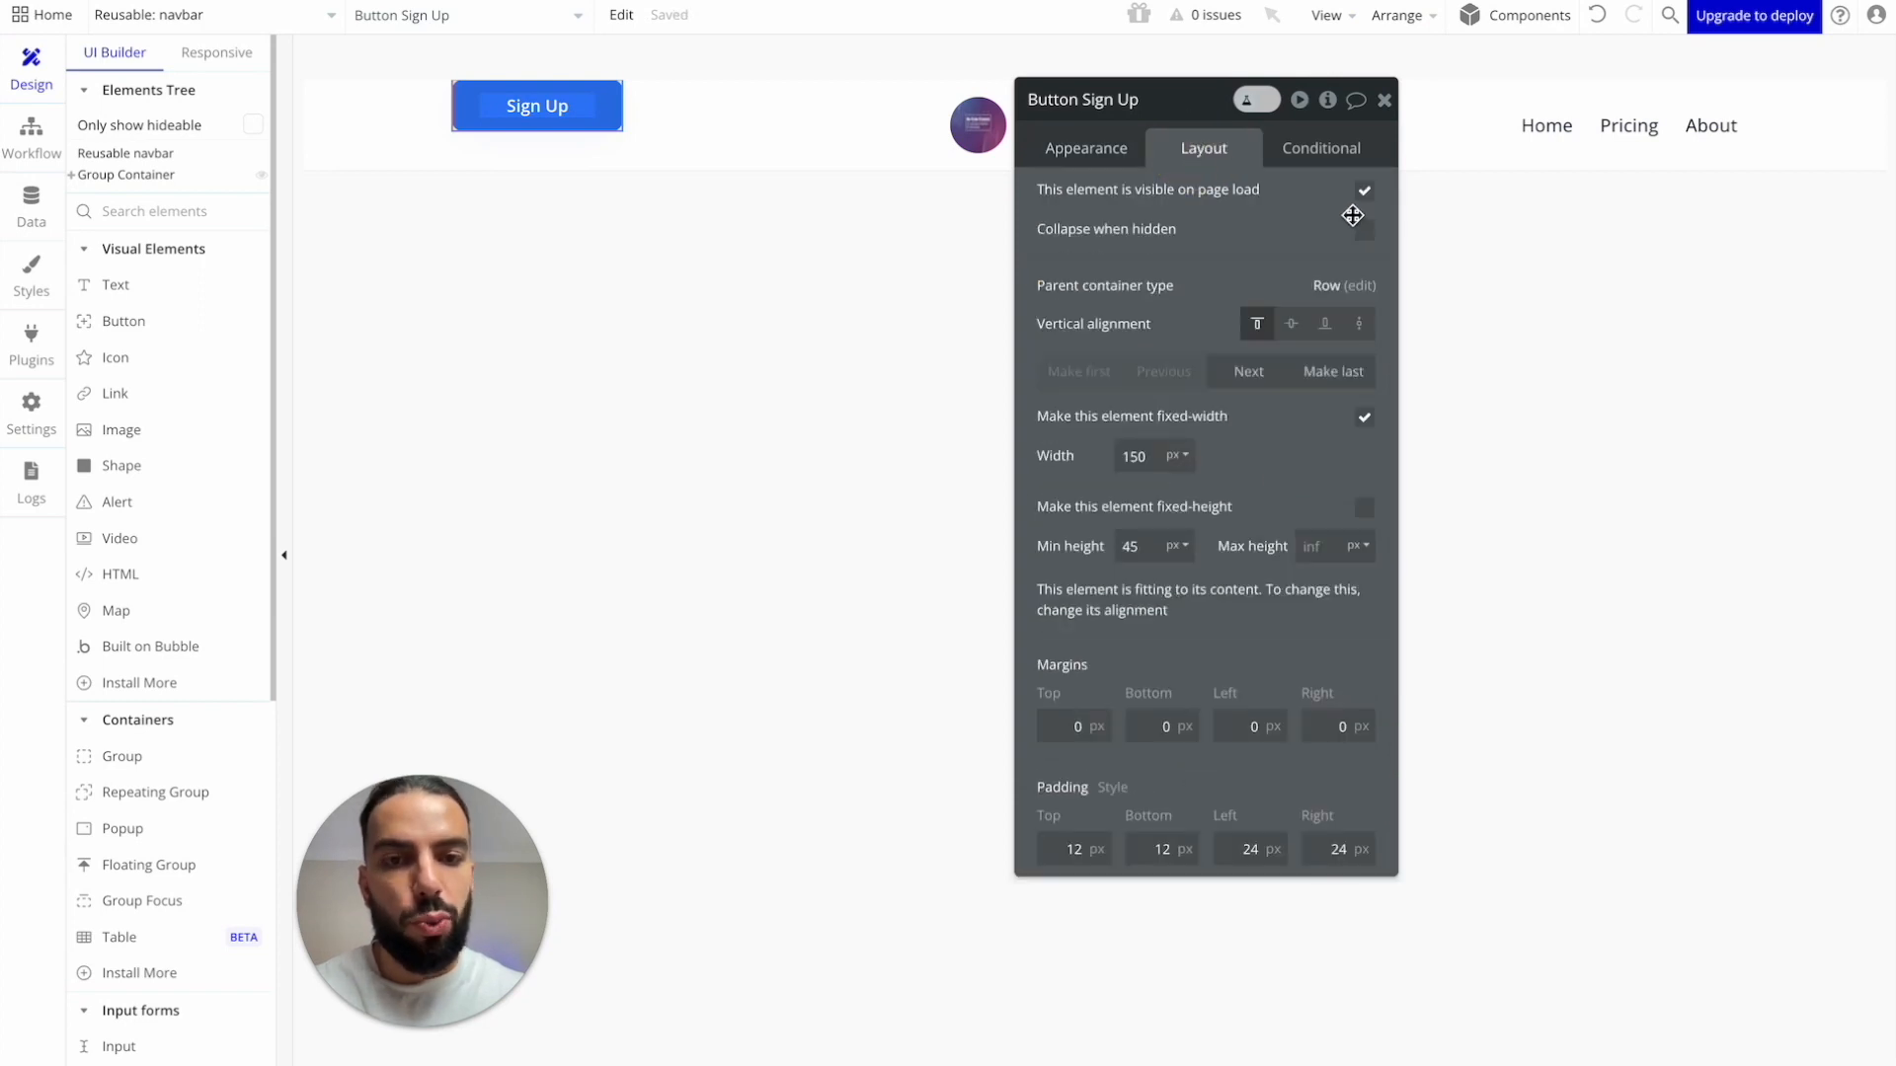
{"action": "left_click", "coordinate": [1365, 417]}
{"action": "double_click", "coordinate": [1141, 458]}
{"action": "key", "text": "BackSpace"}
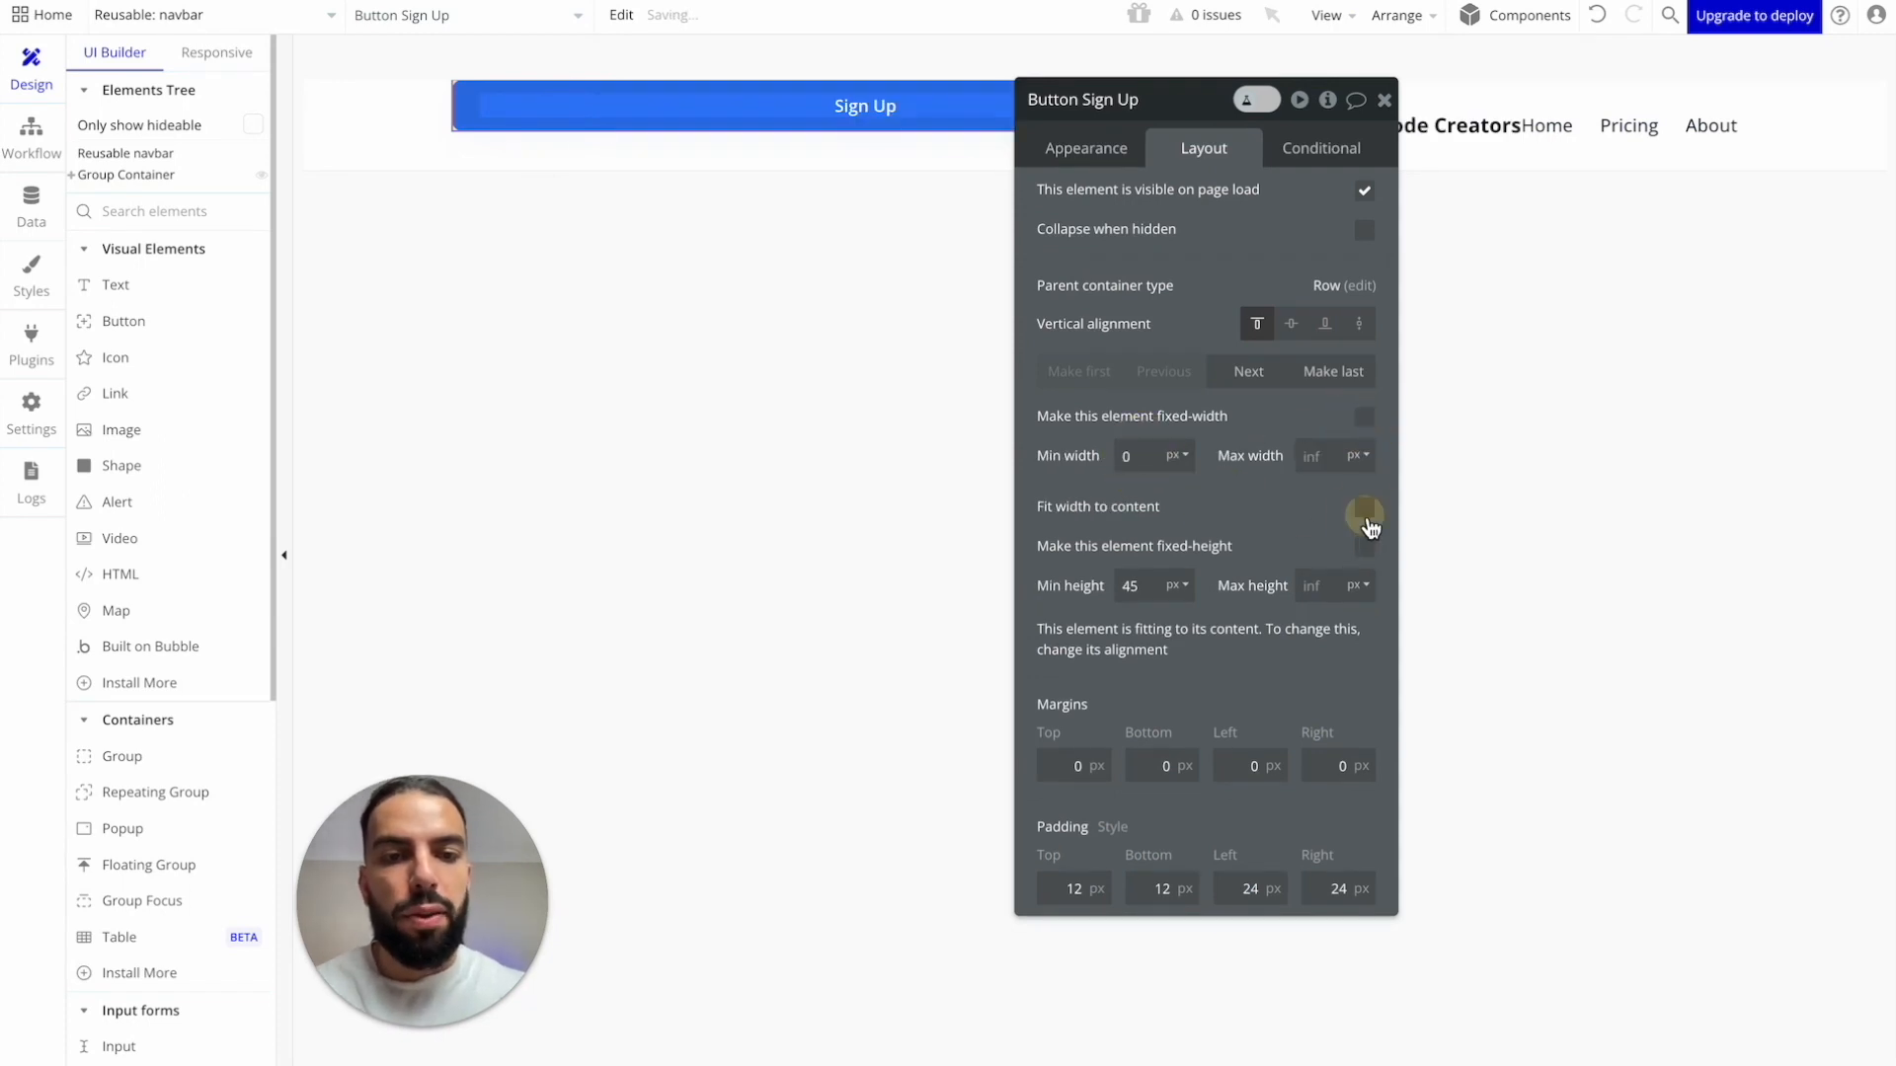
{"action": "left_click", "coordinate": [1364, 508]}
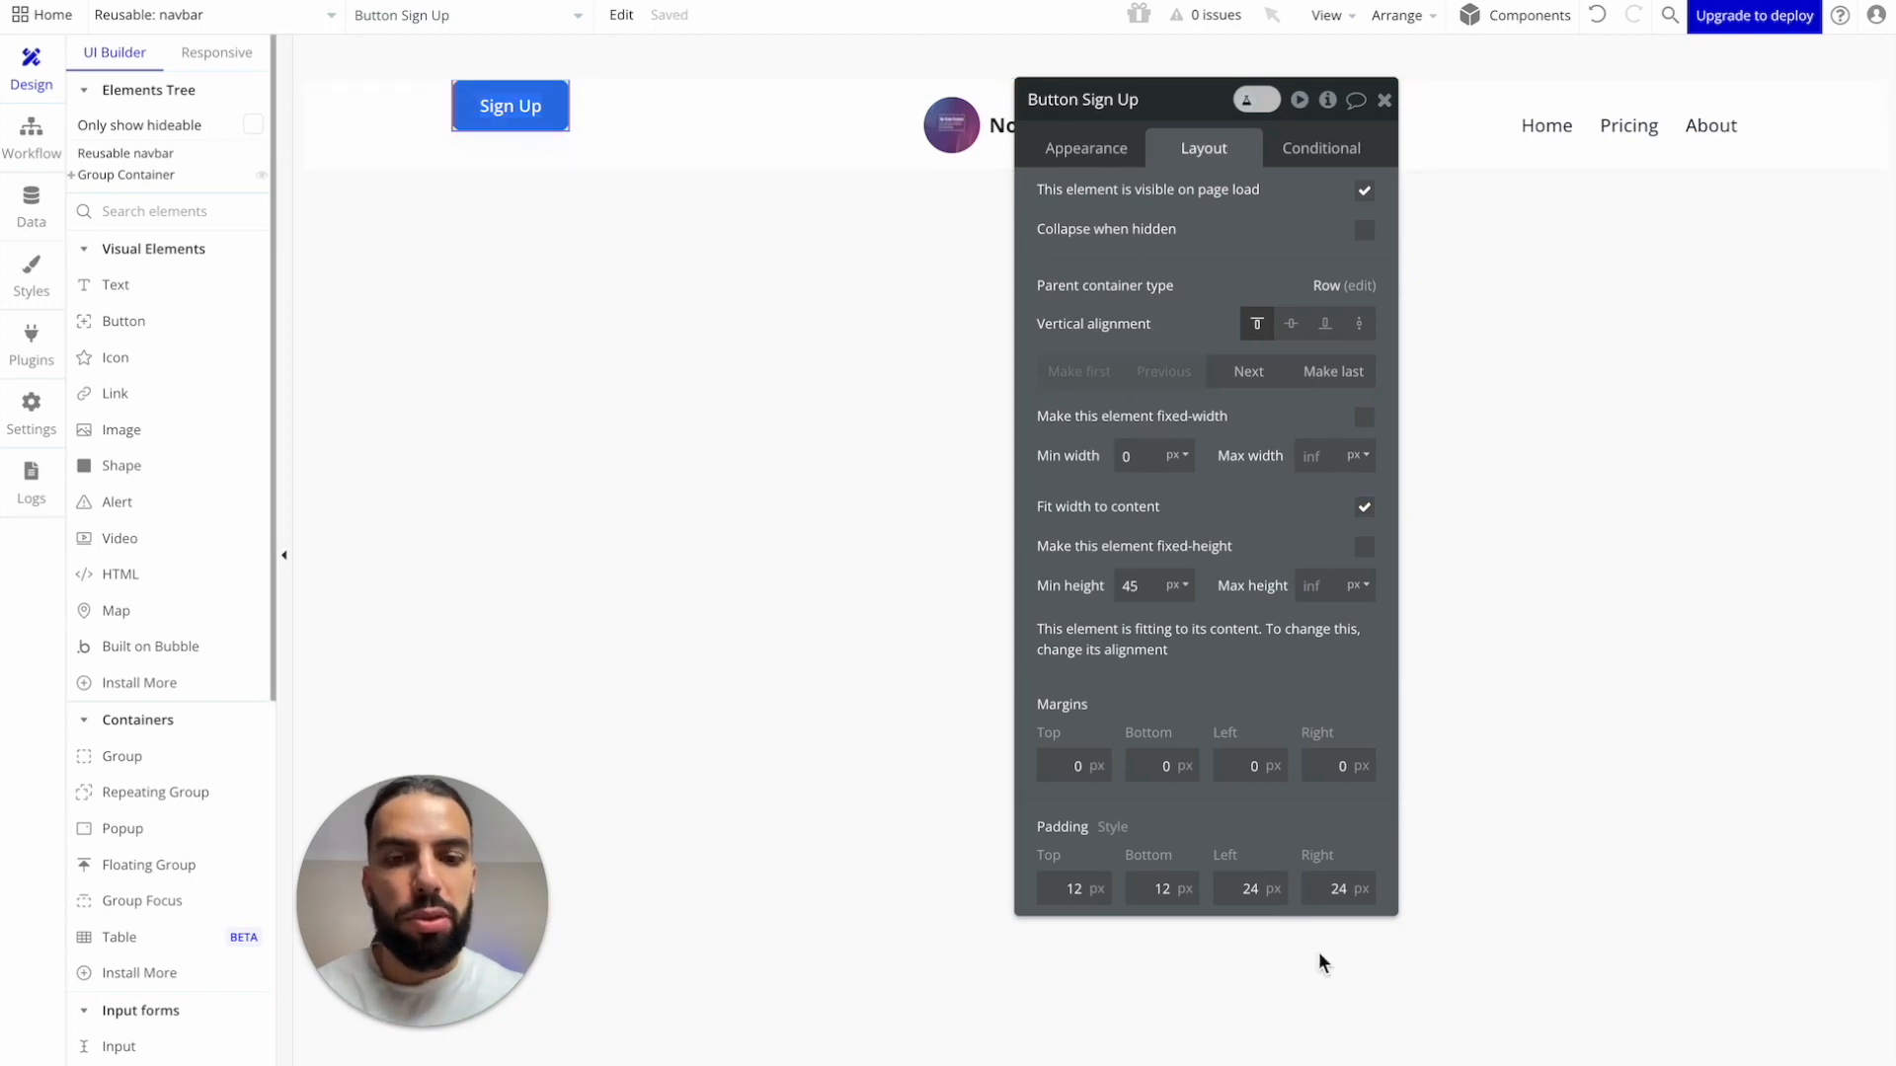
Step: Set the Sign Up button's padding to 0 px top and bottom and 20 px left and right, and return to its appearance settings
{"action": "left_click", "coordinate": [1076, 892]}
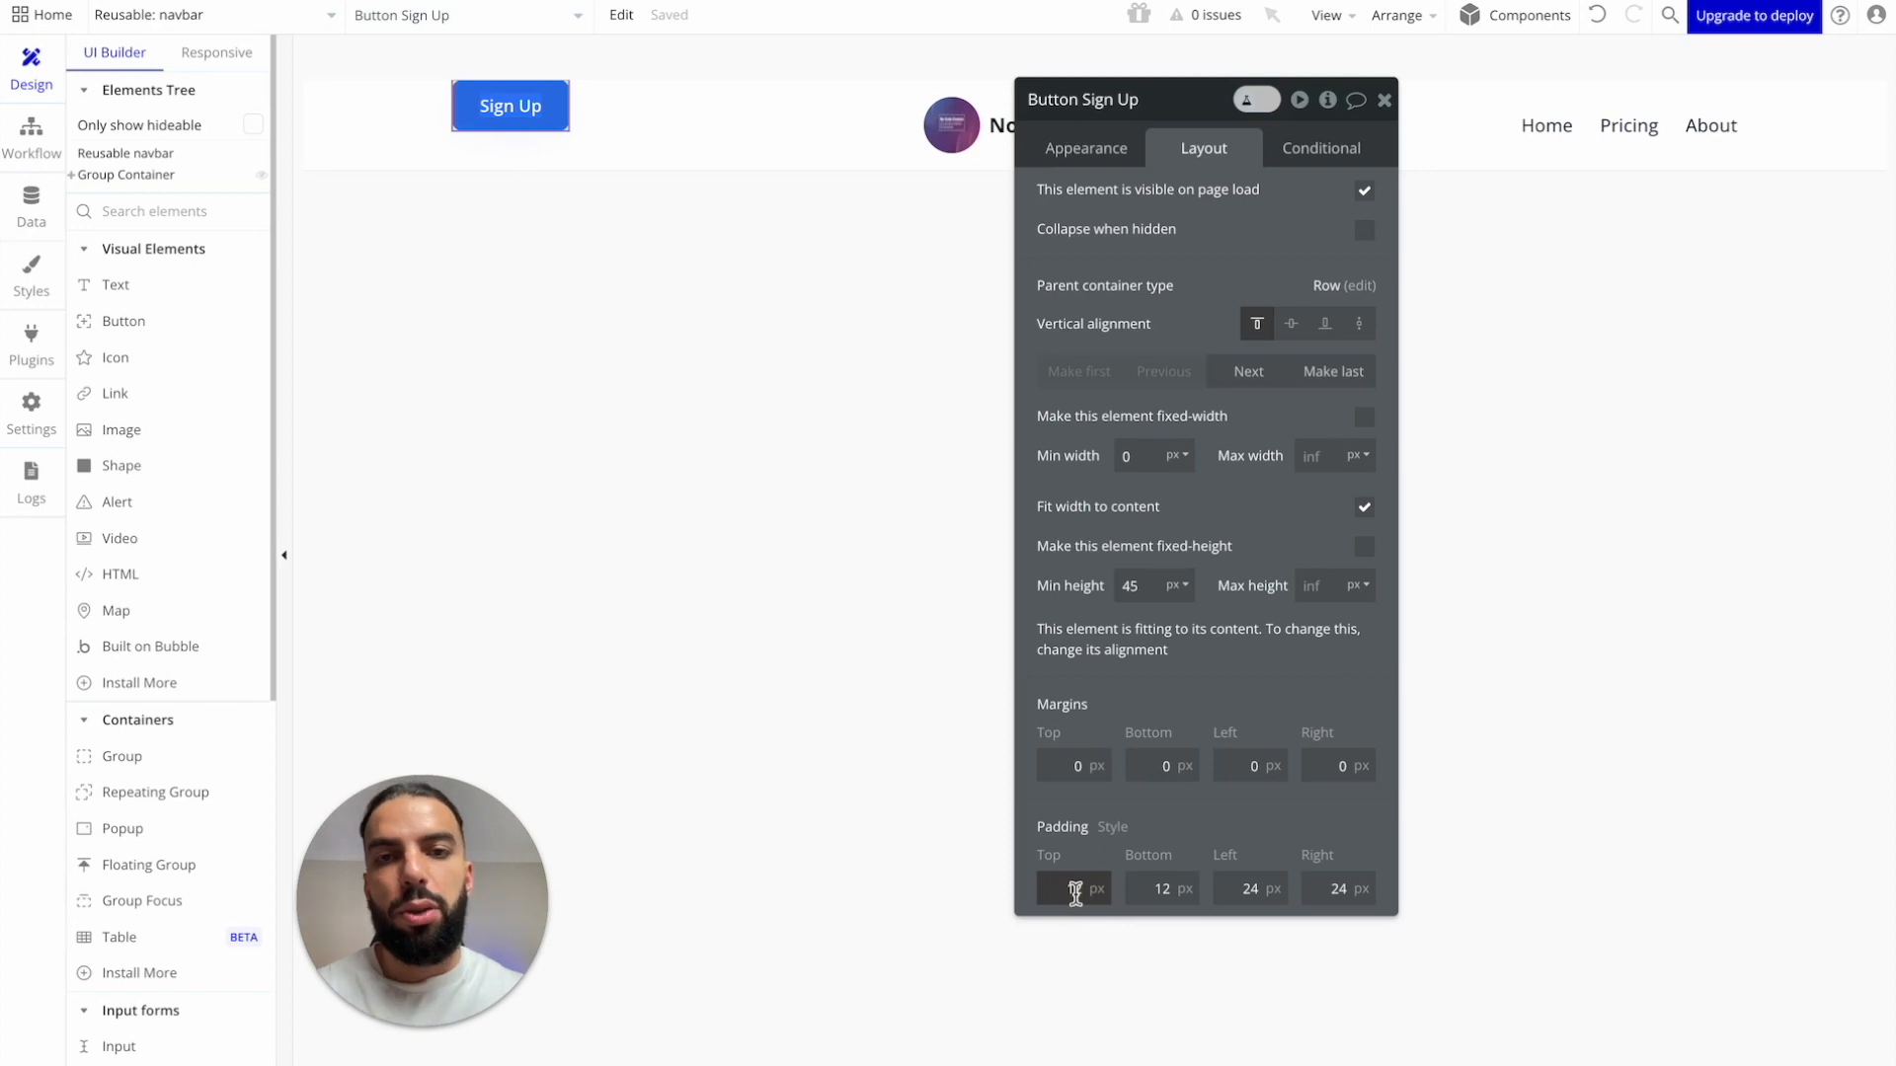
{"action": "type", "text": "12"}
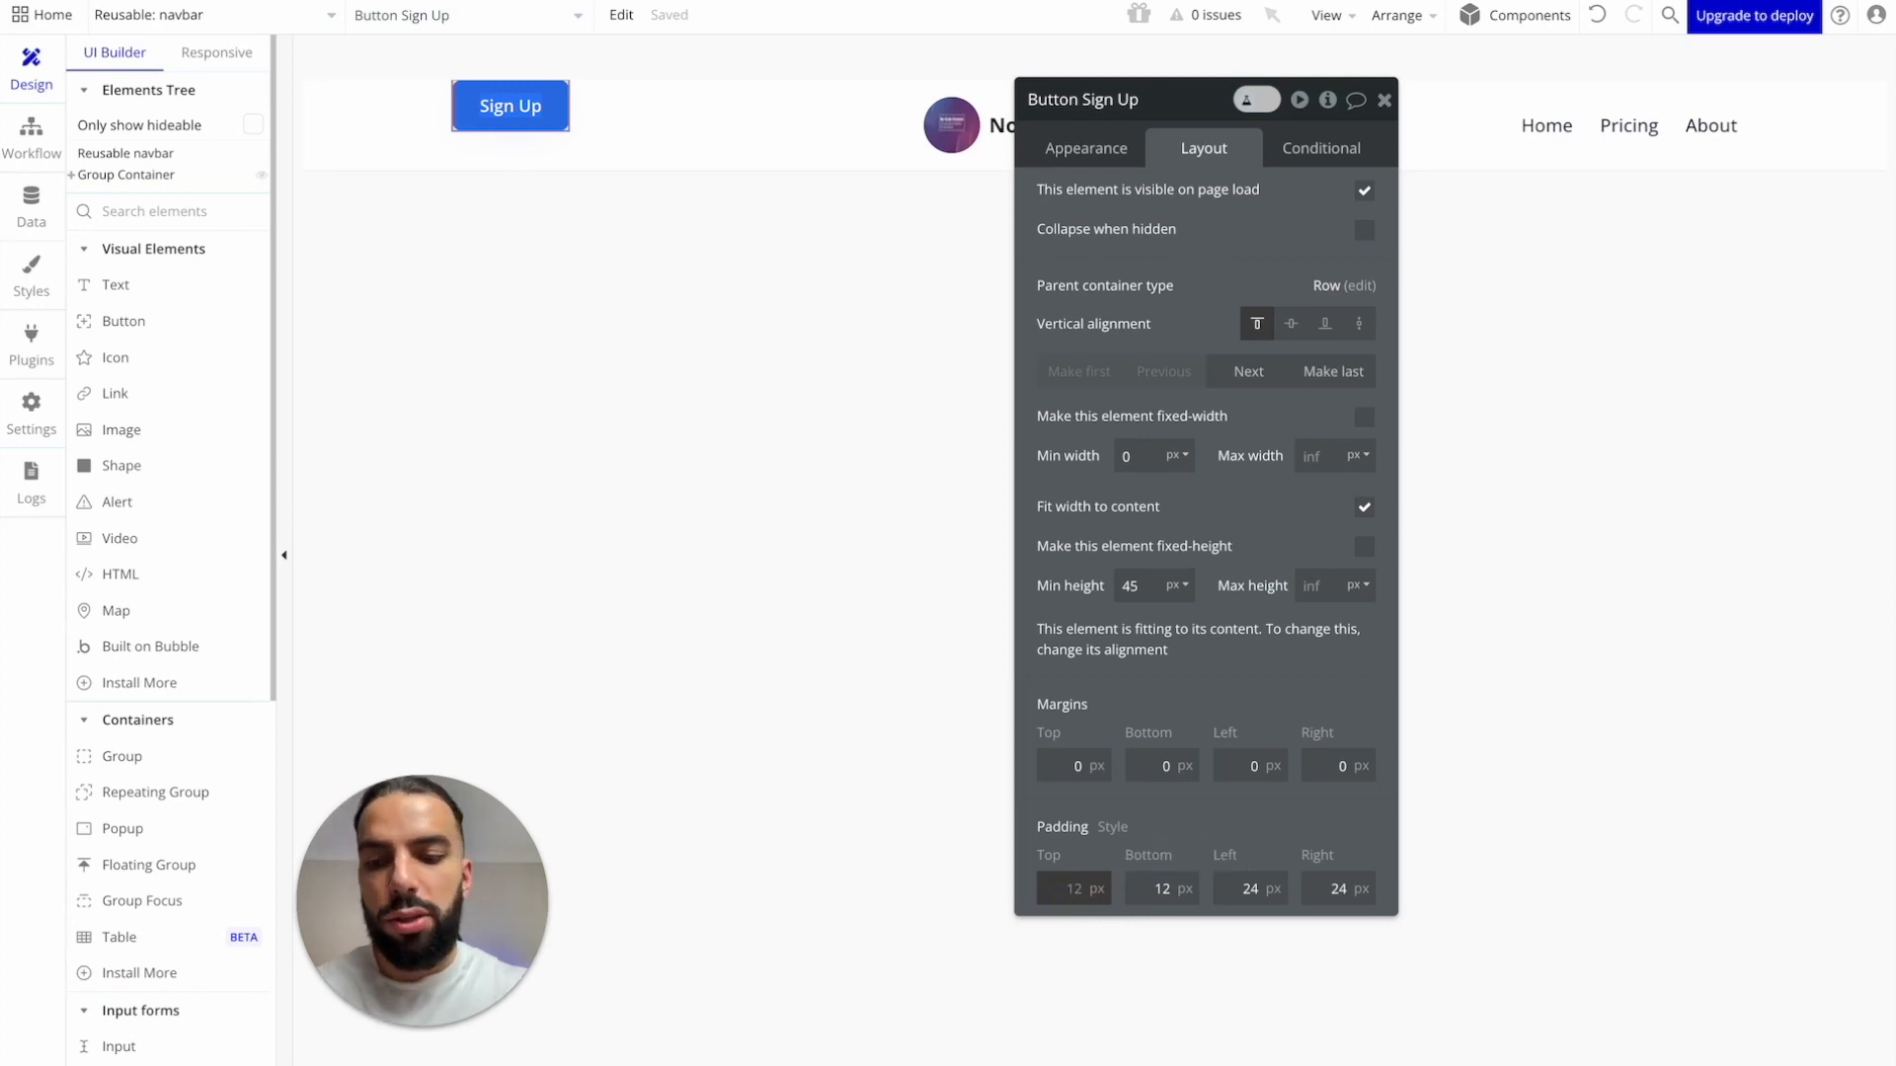
{"action": "key", "text": "Tab"}
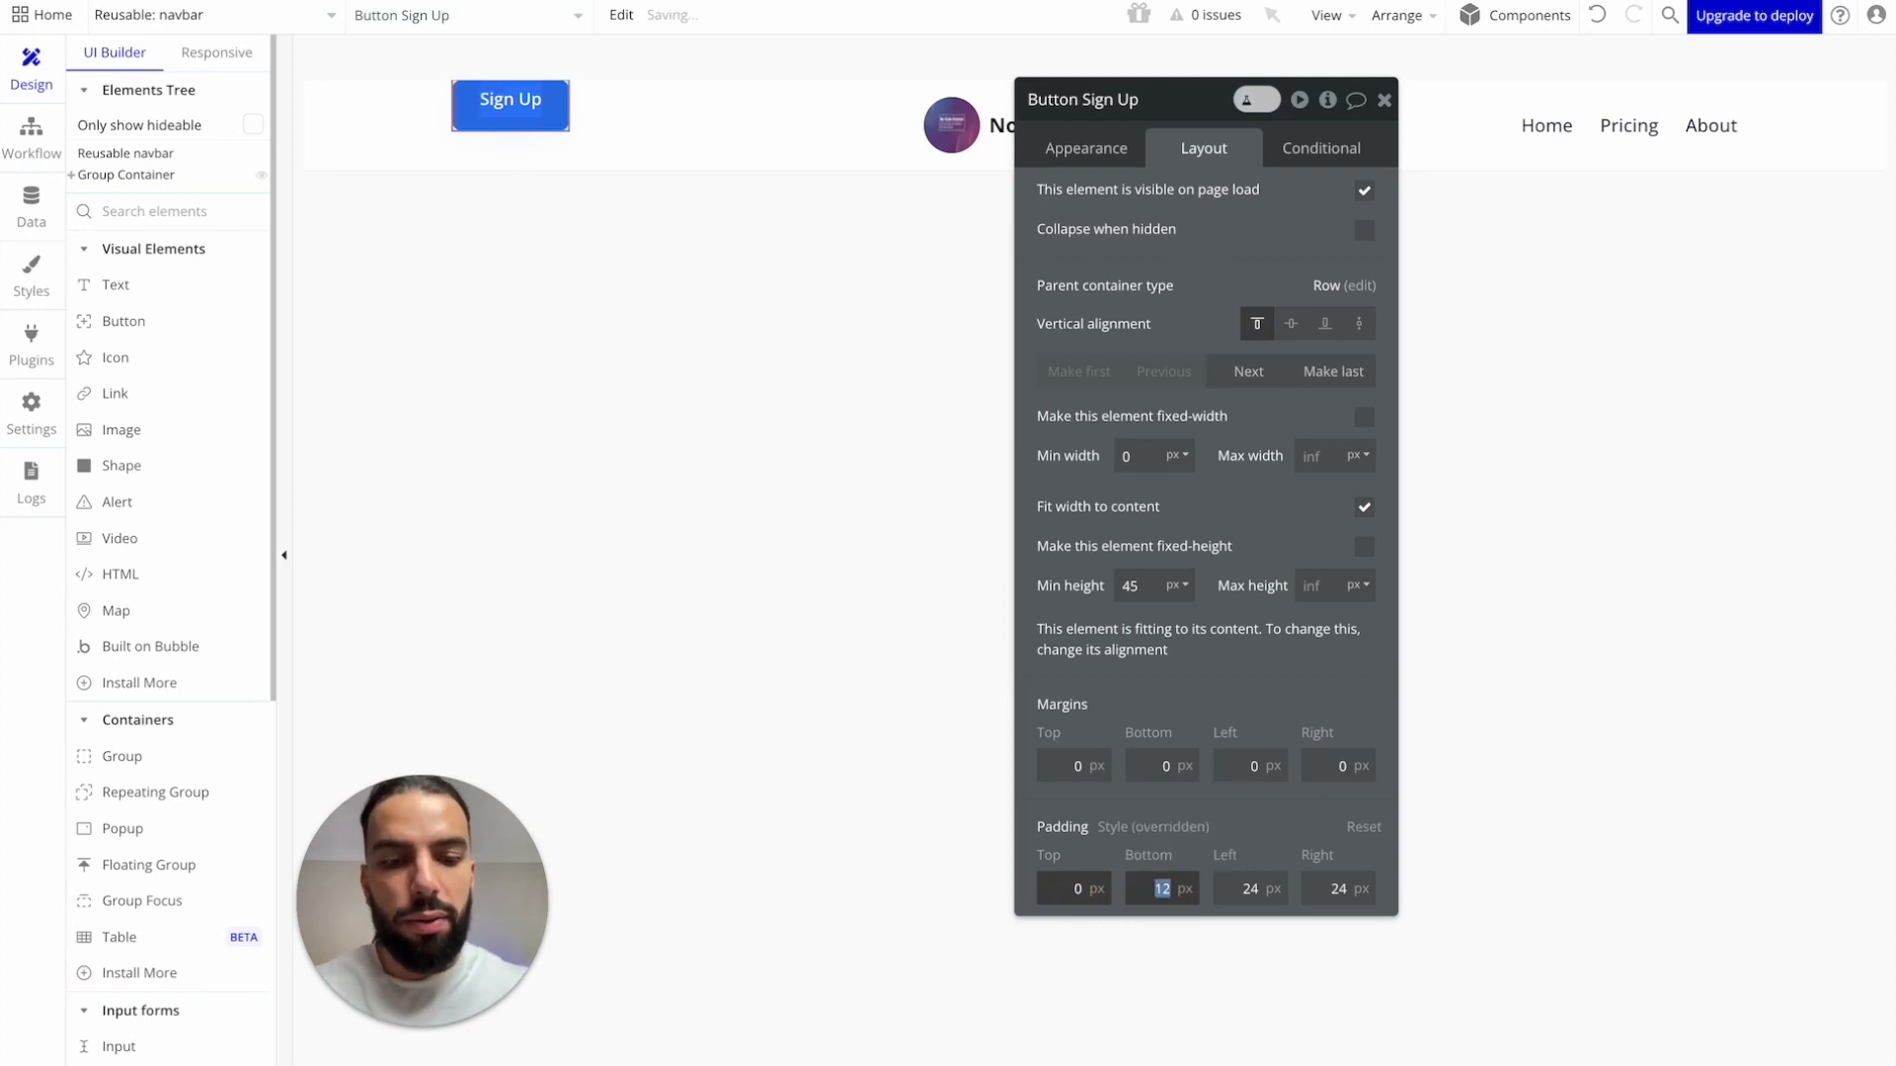
{"action": "type", "text": "0"}
{"action": "key", "text": "Tab"}
{"action": "type", "text": "0"}
{"action": "key", "text": "Tab"}
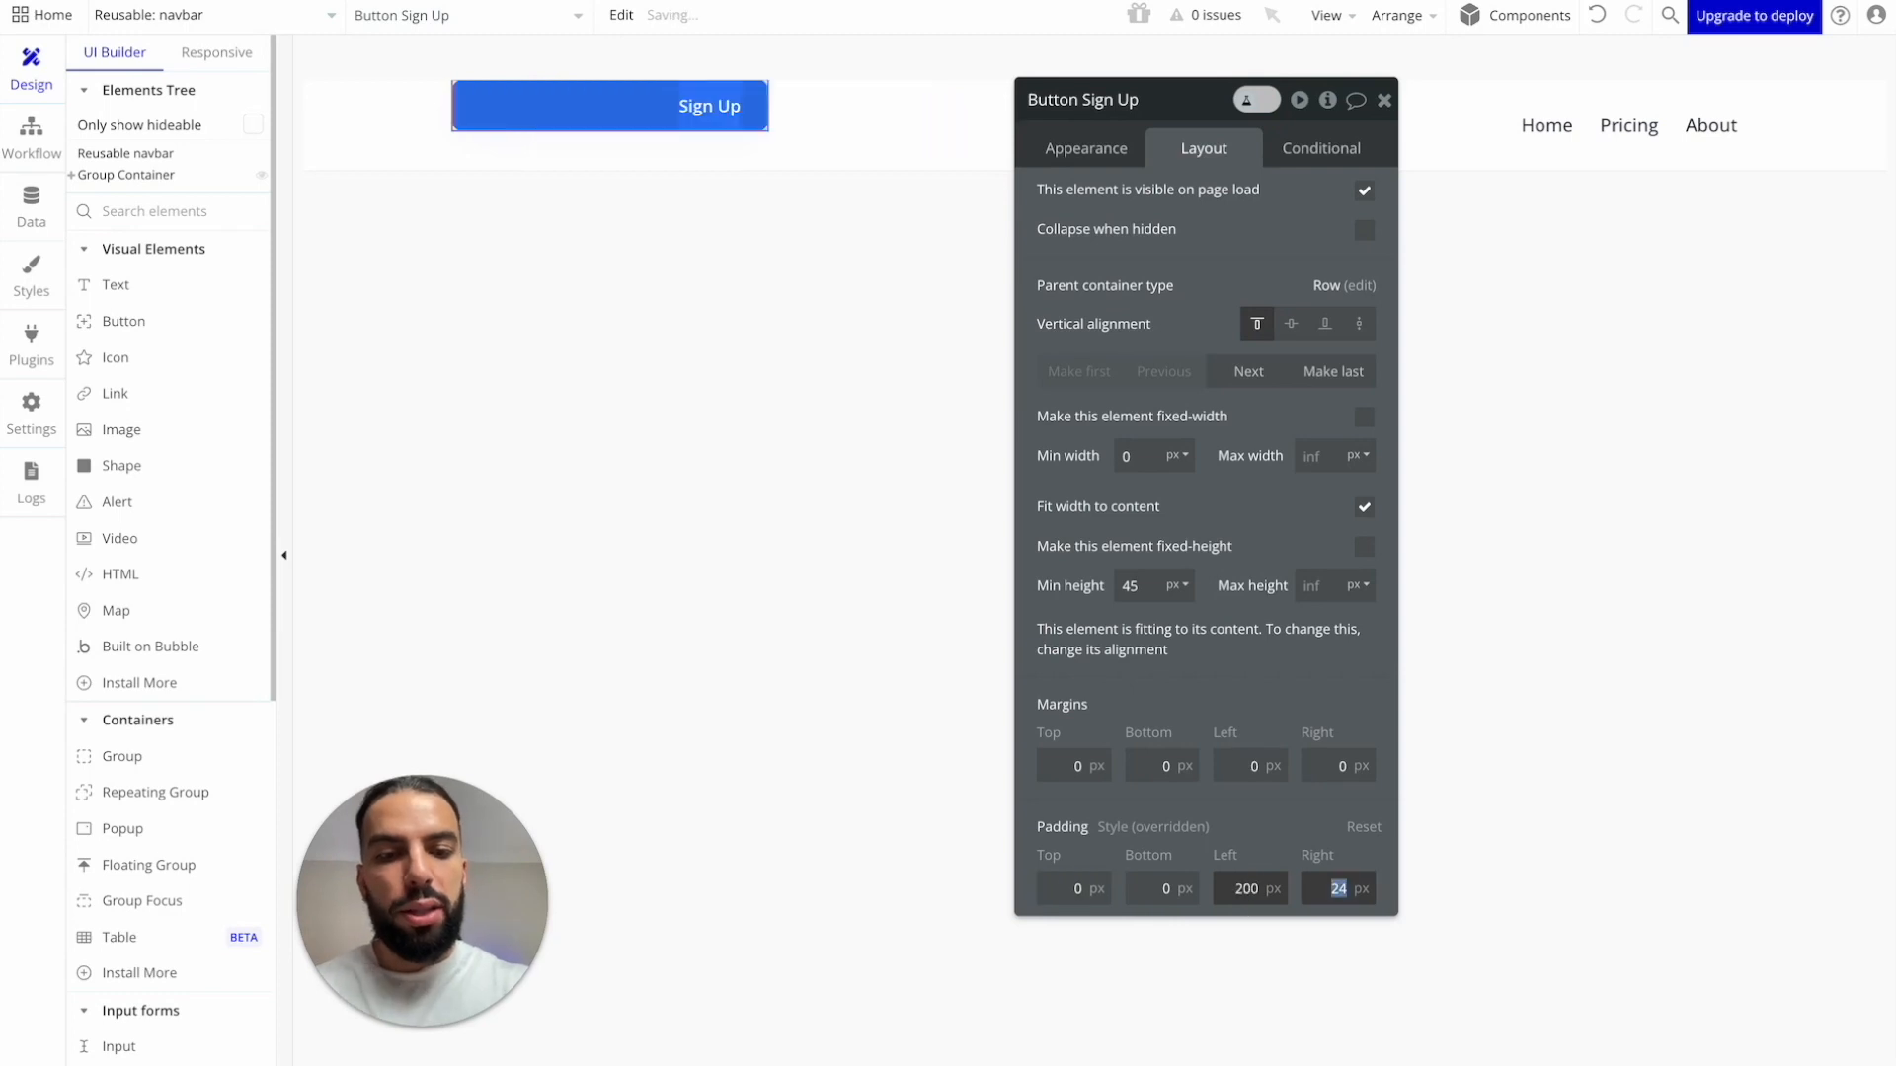
{"action": "double_click", "coordinate": [1246, 890]}
{"action": "type", "text": "20"}
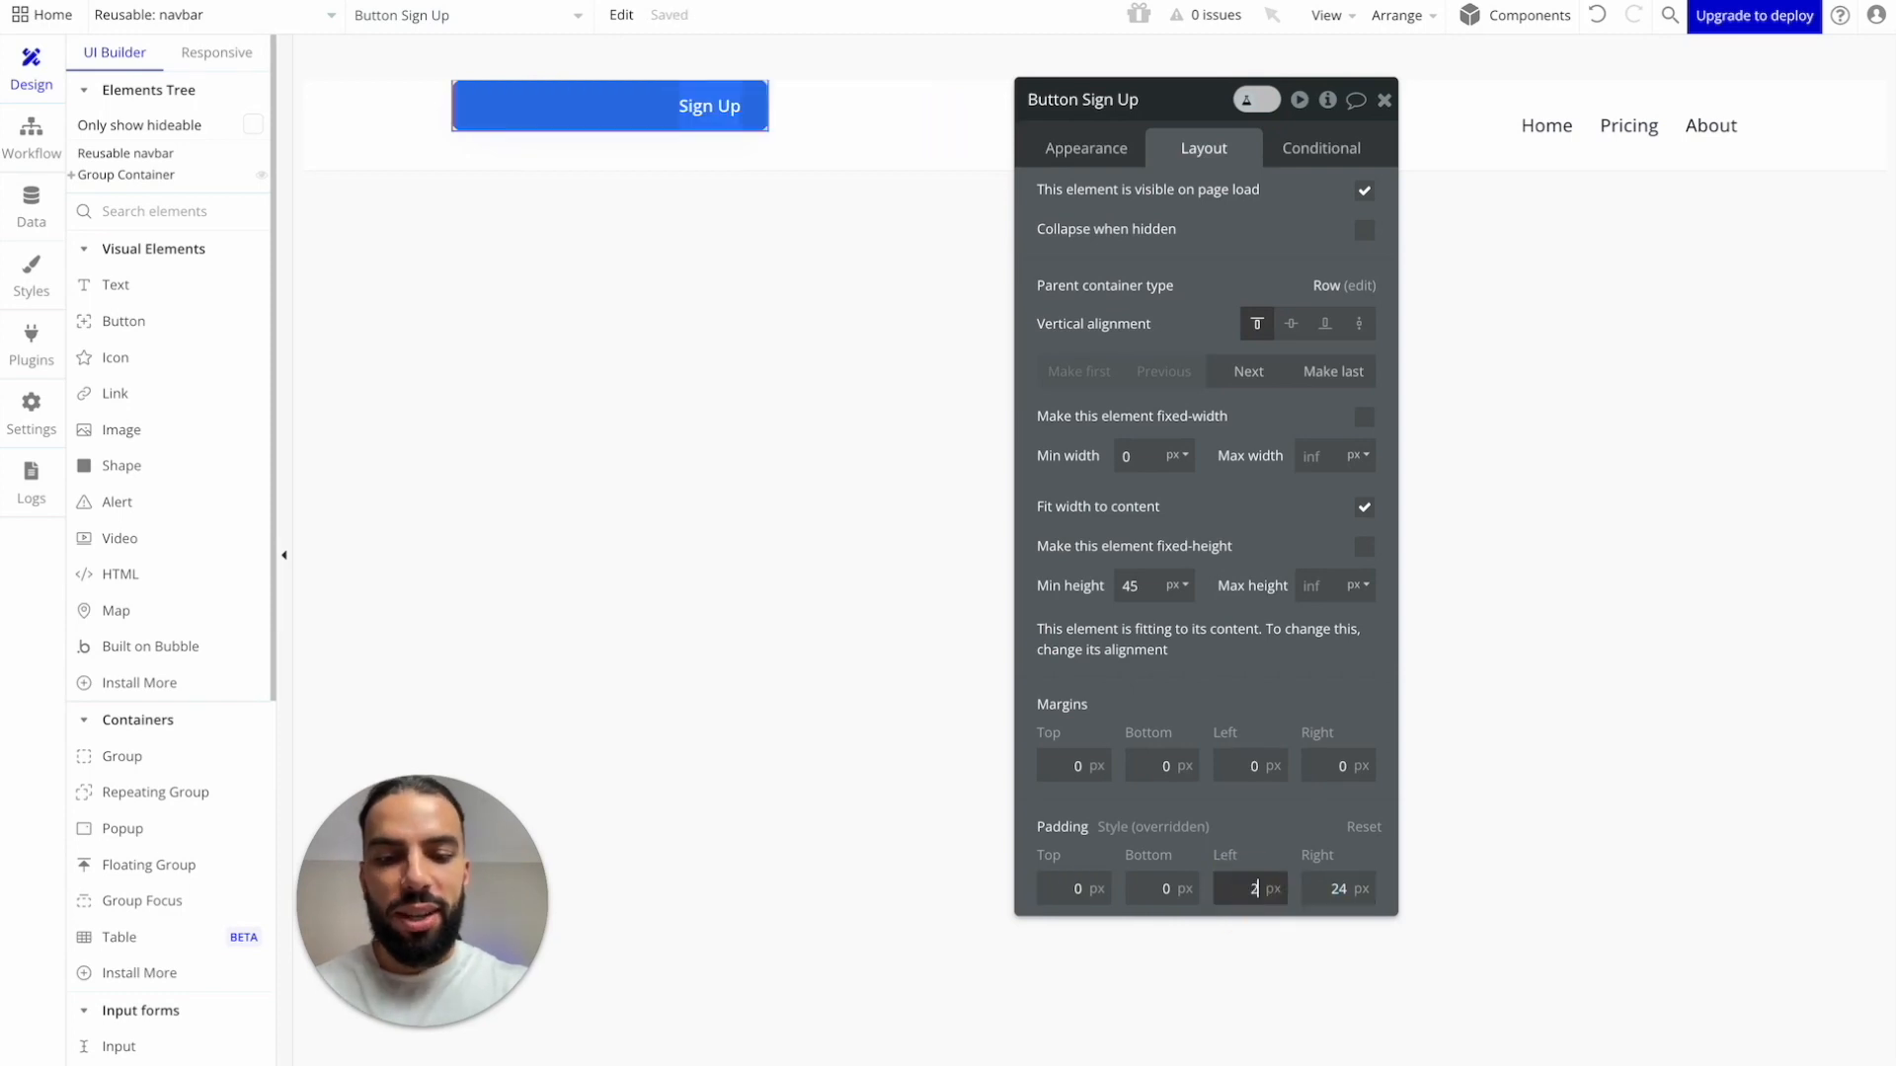
{"action": "key", "text": "Tab"}
{"action": "type", "text": "20"}
{"action": "key", "text": "Tab"}
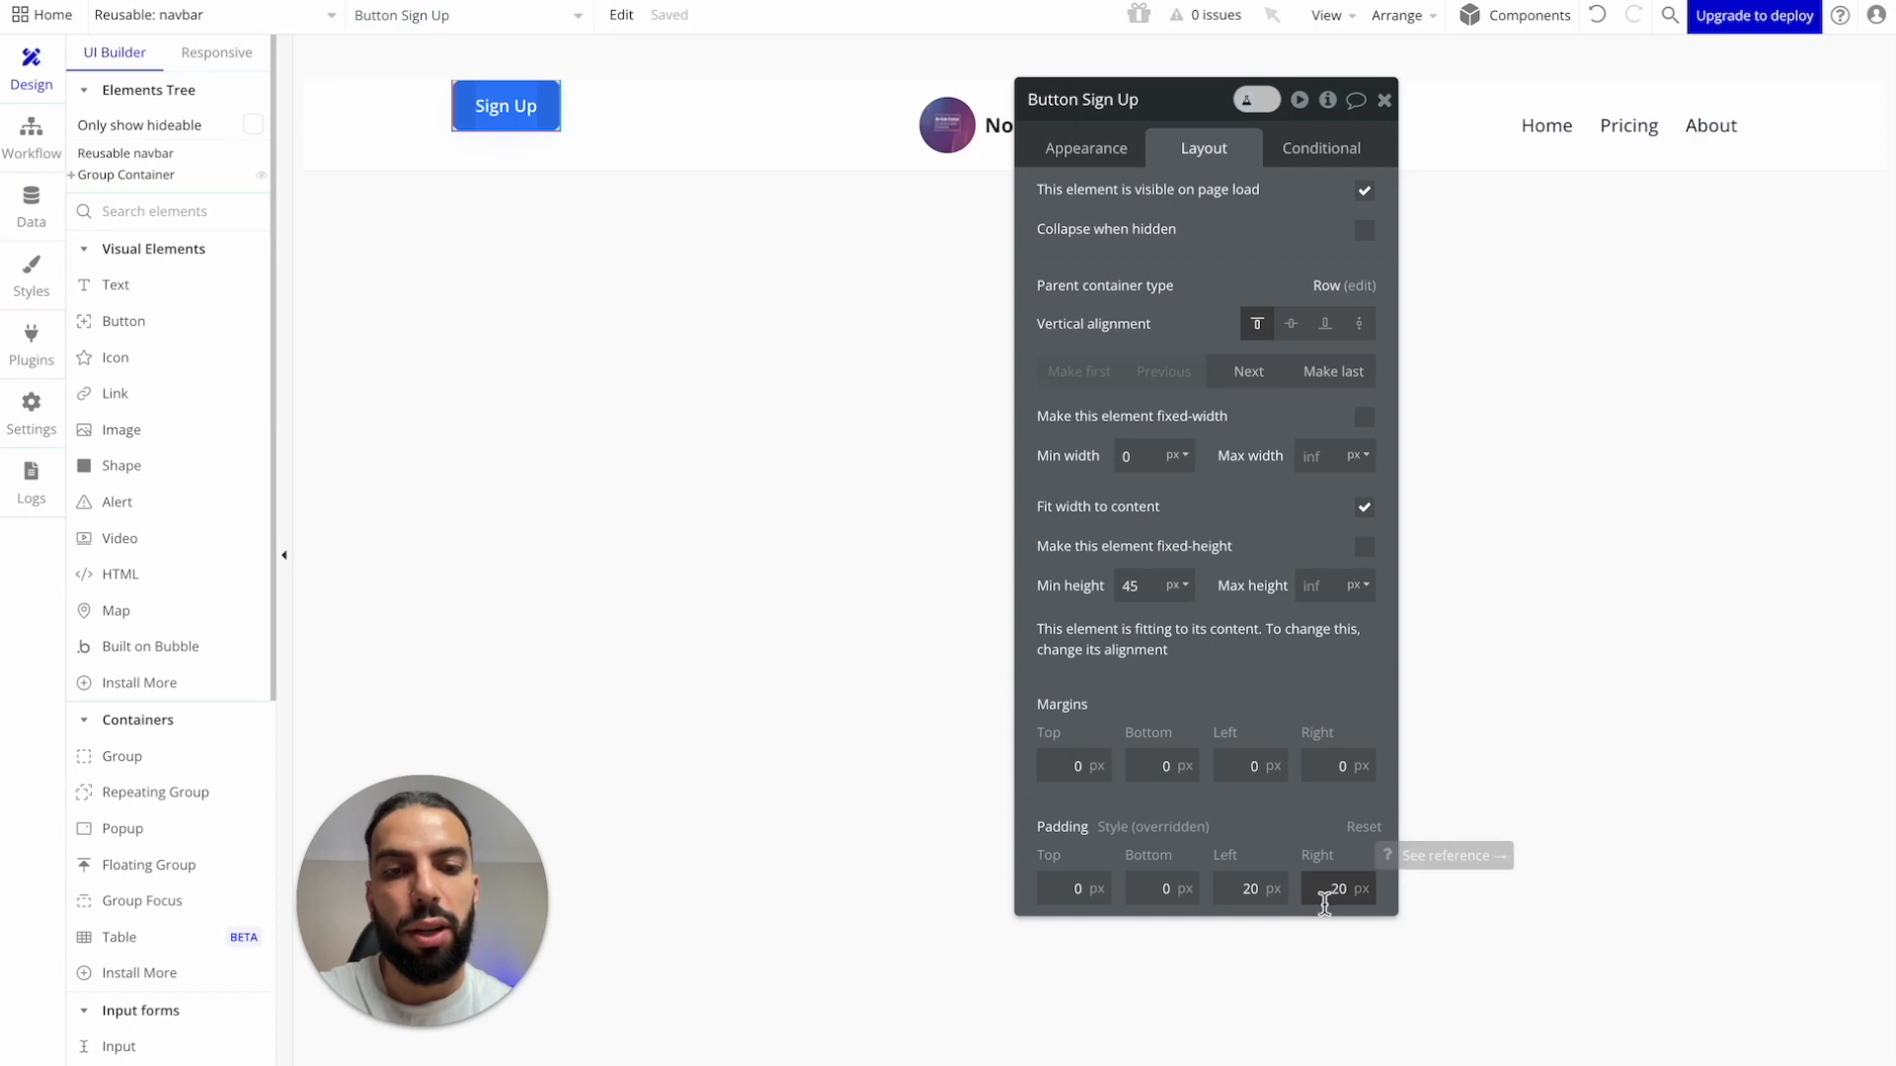
{"action": "left_click", "coordinate": [1096, 147]}
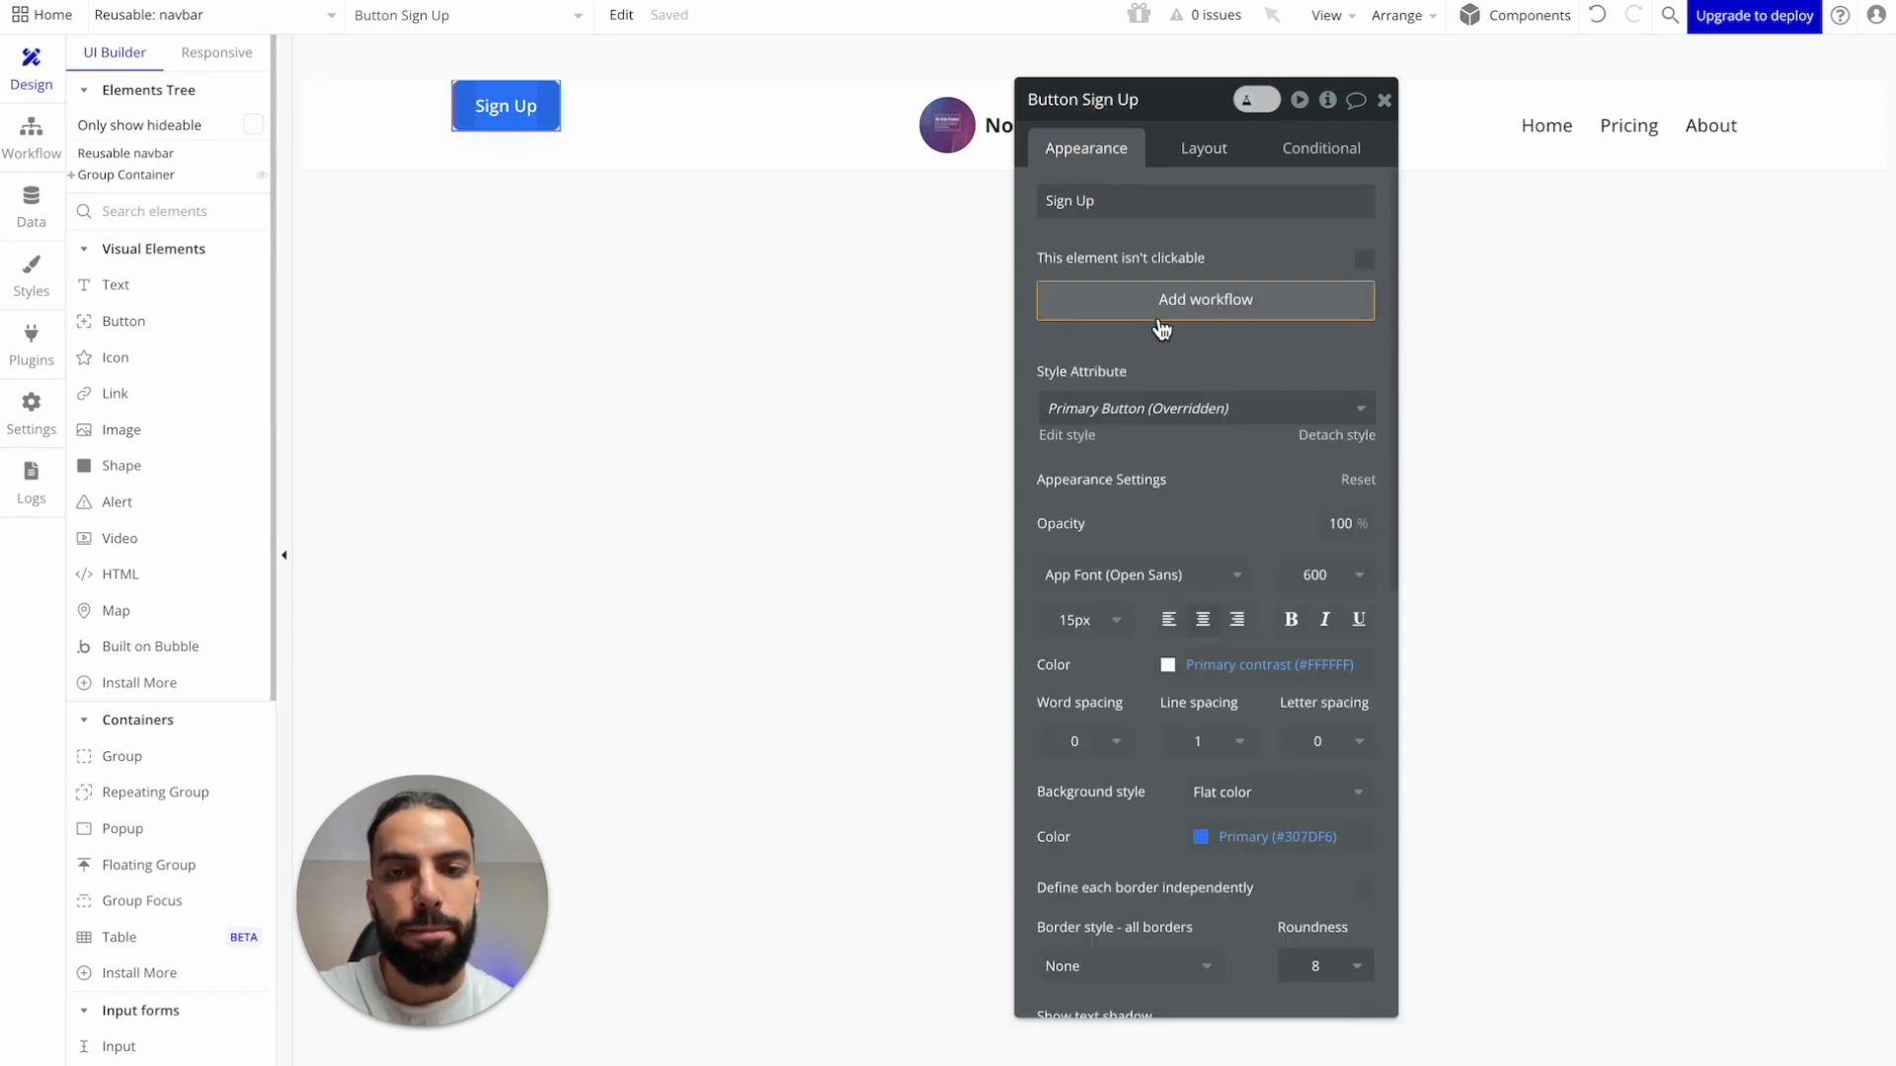
Step: Center the Sign Up button vertically within the navbar's container row
{"action": "left_click", "coordinate": [1384, 99]}
{"action": "double_click", "coordinate": [491, 95]}
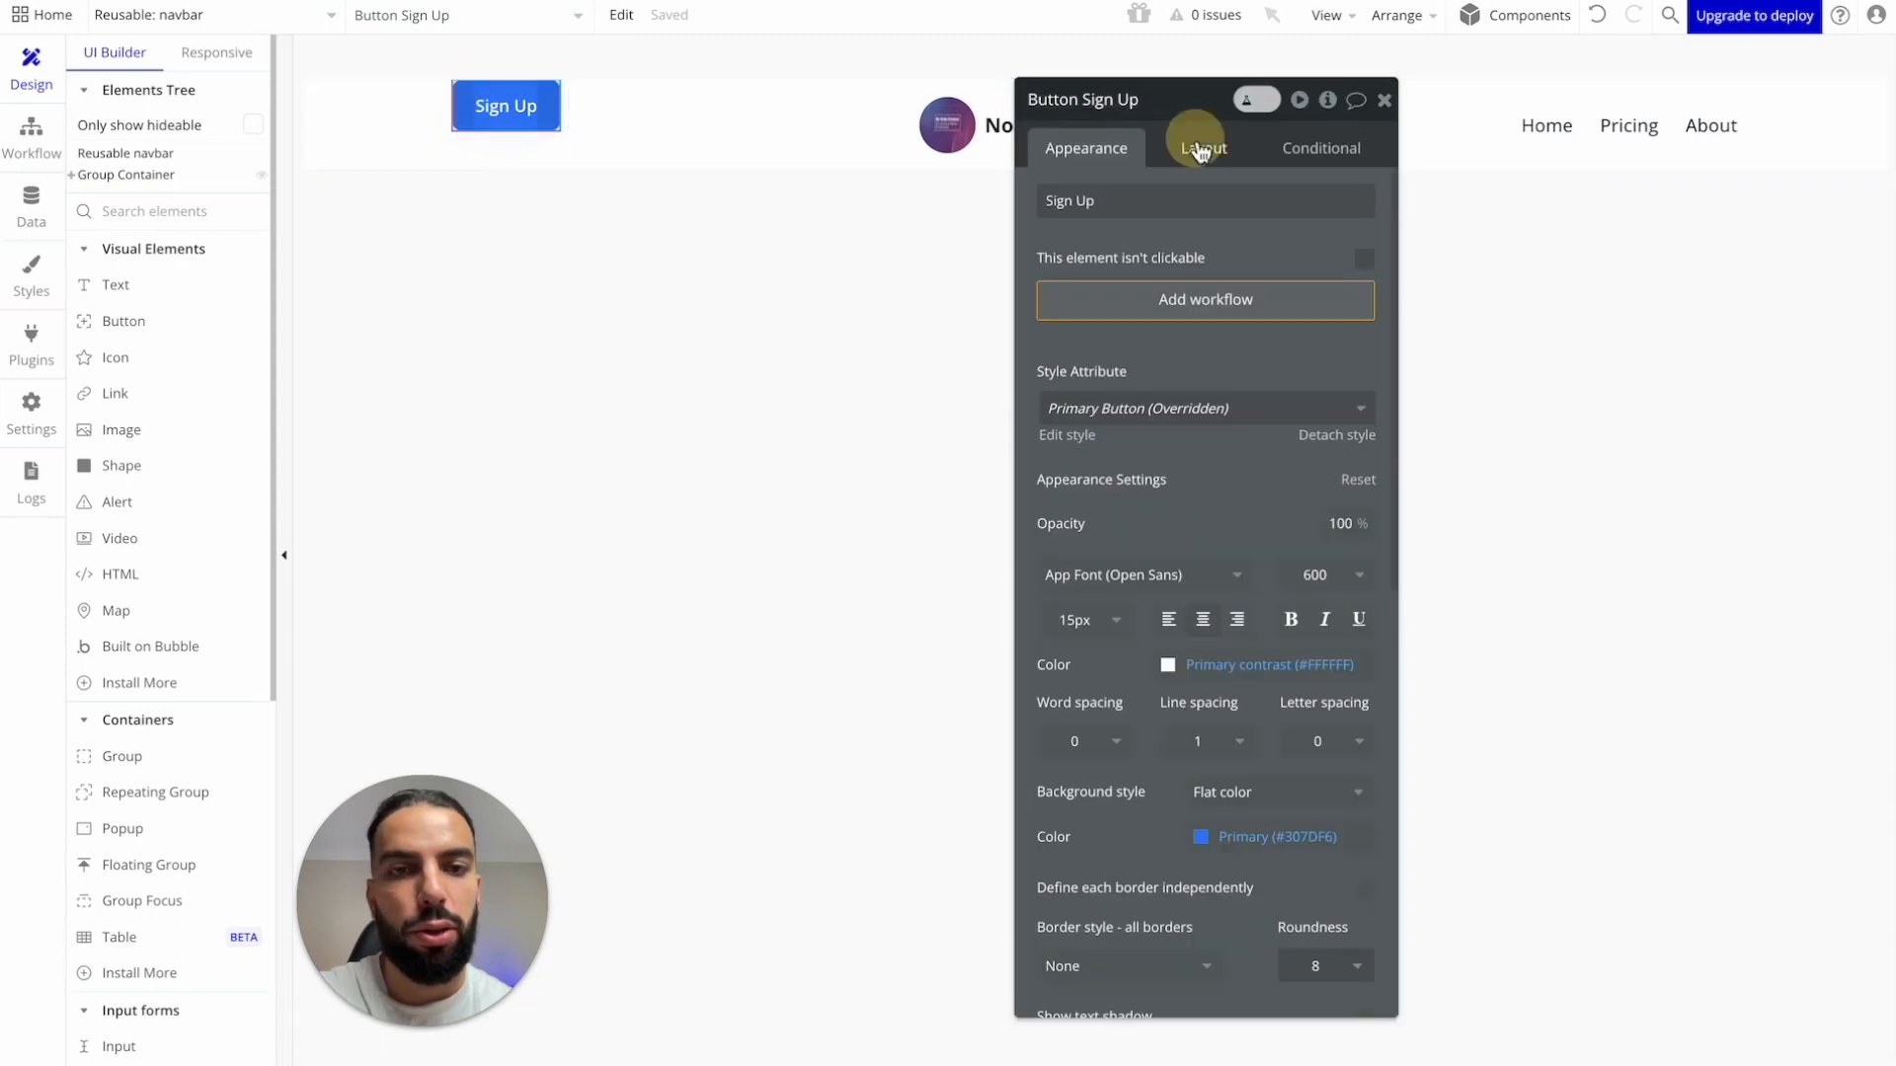
{"action": "left_click", "coordinate": [1198, 143]}
{"action": "left_click", "coordinate": [1291, 328]}
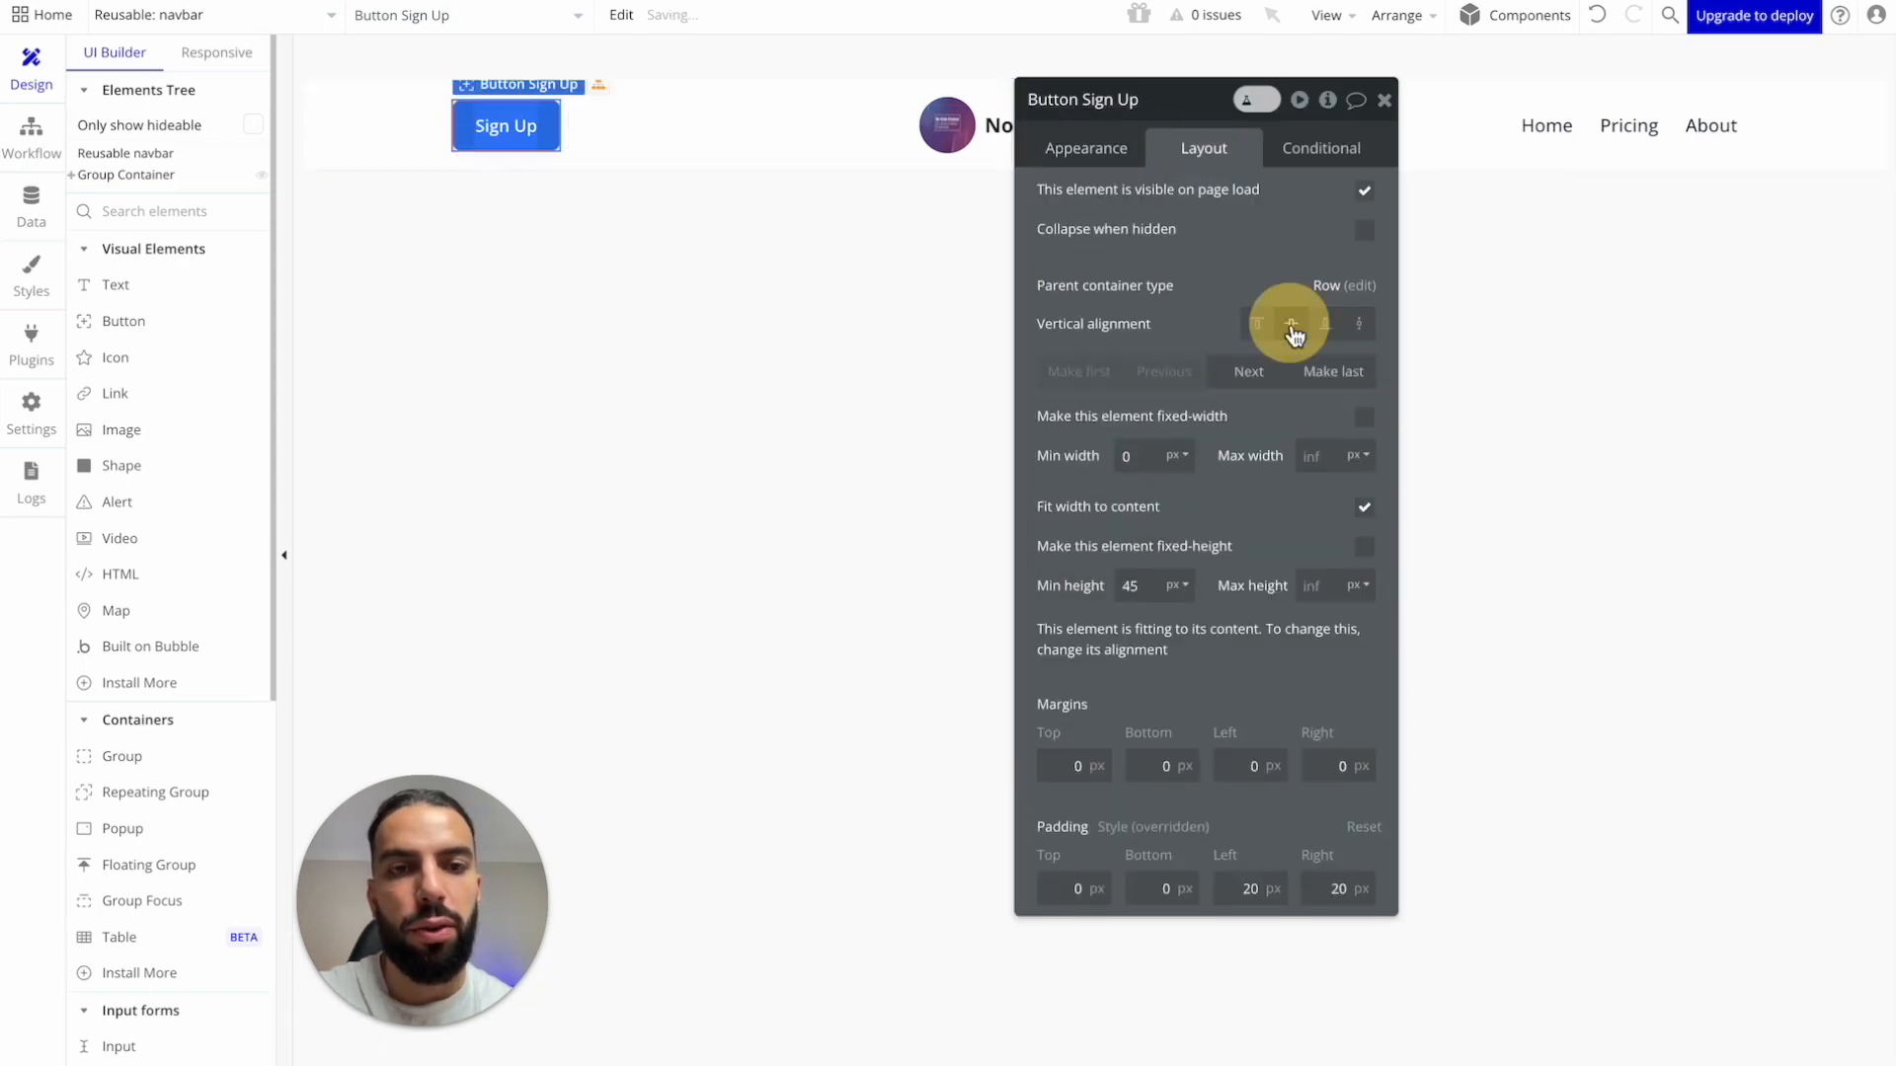
{"action": "left_click", "coordinate": [1386, 100]}
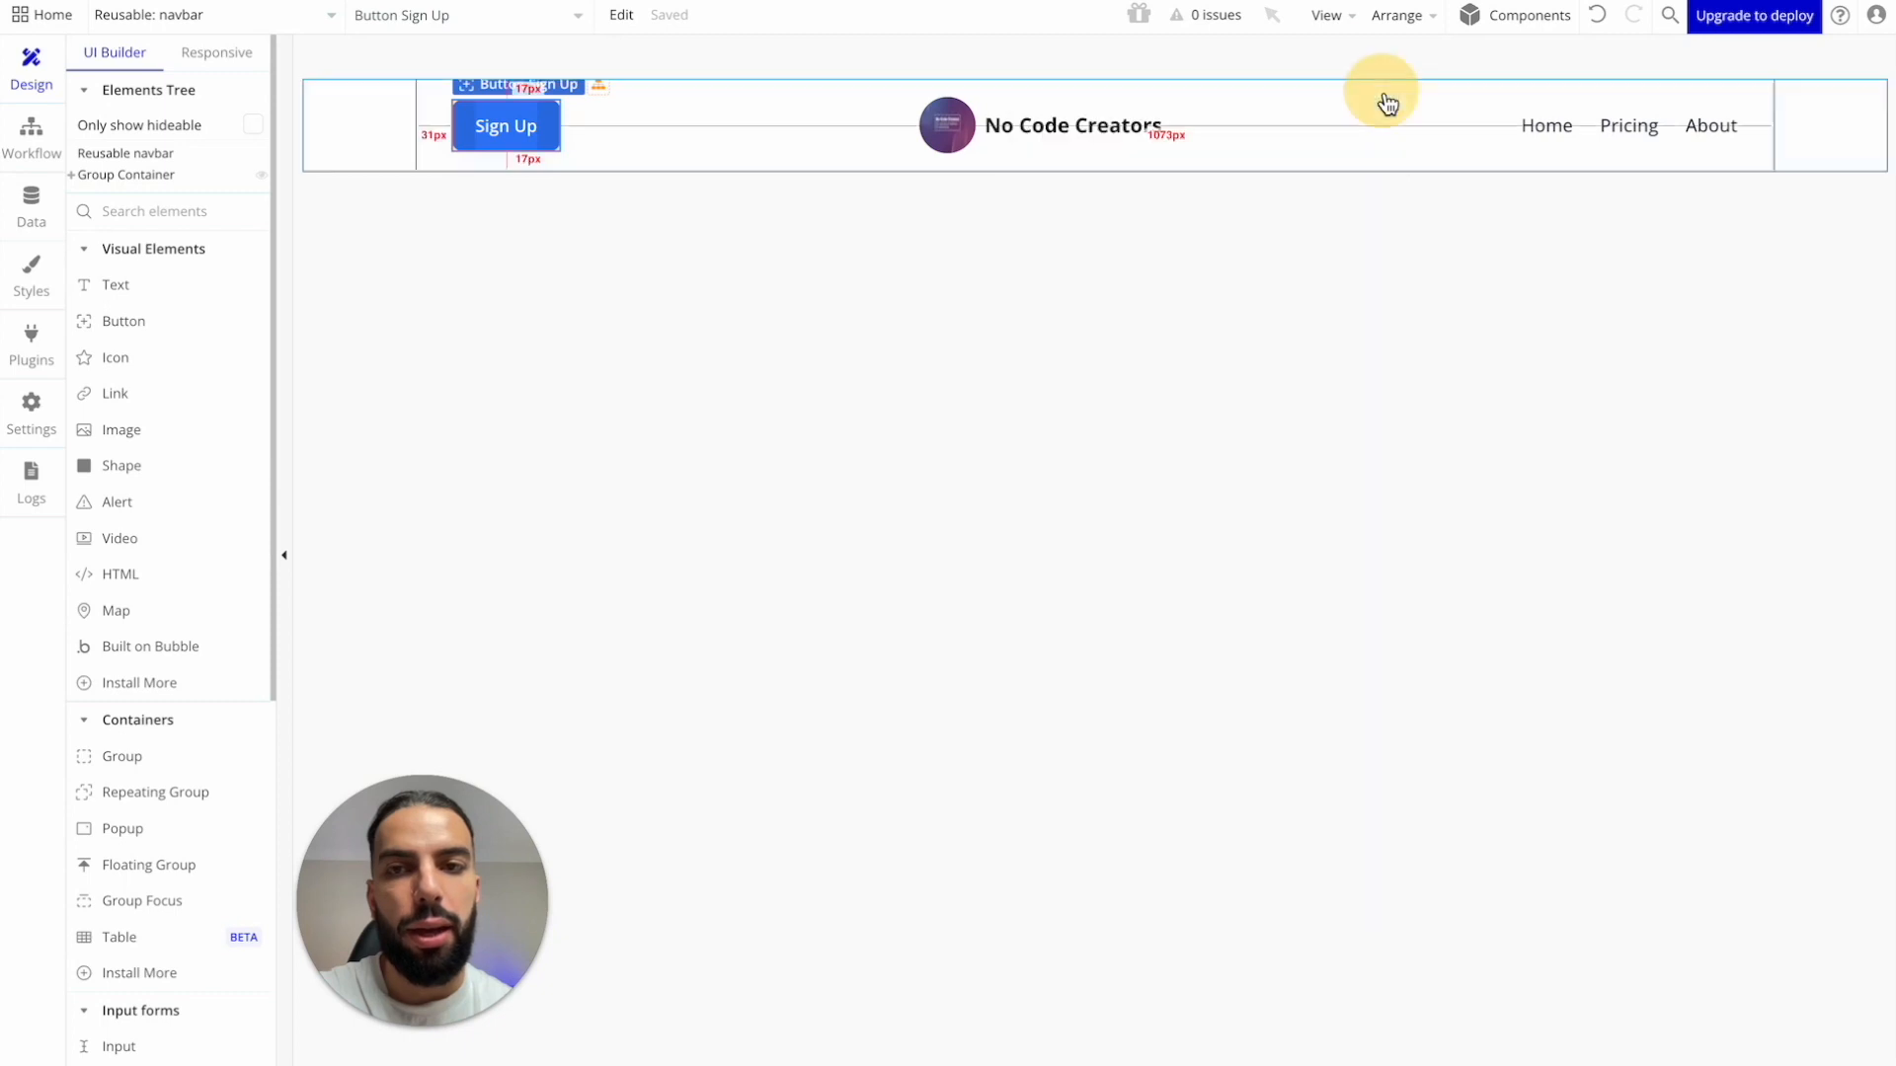
Step: Move the Sign Up button to the last place in the container row
{"action": "left_click", "coordinate": [516, 129]}
{"action": "double_click", "coordinate": [517, 128]}
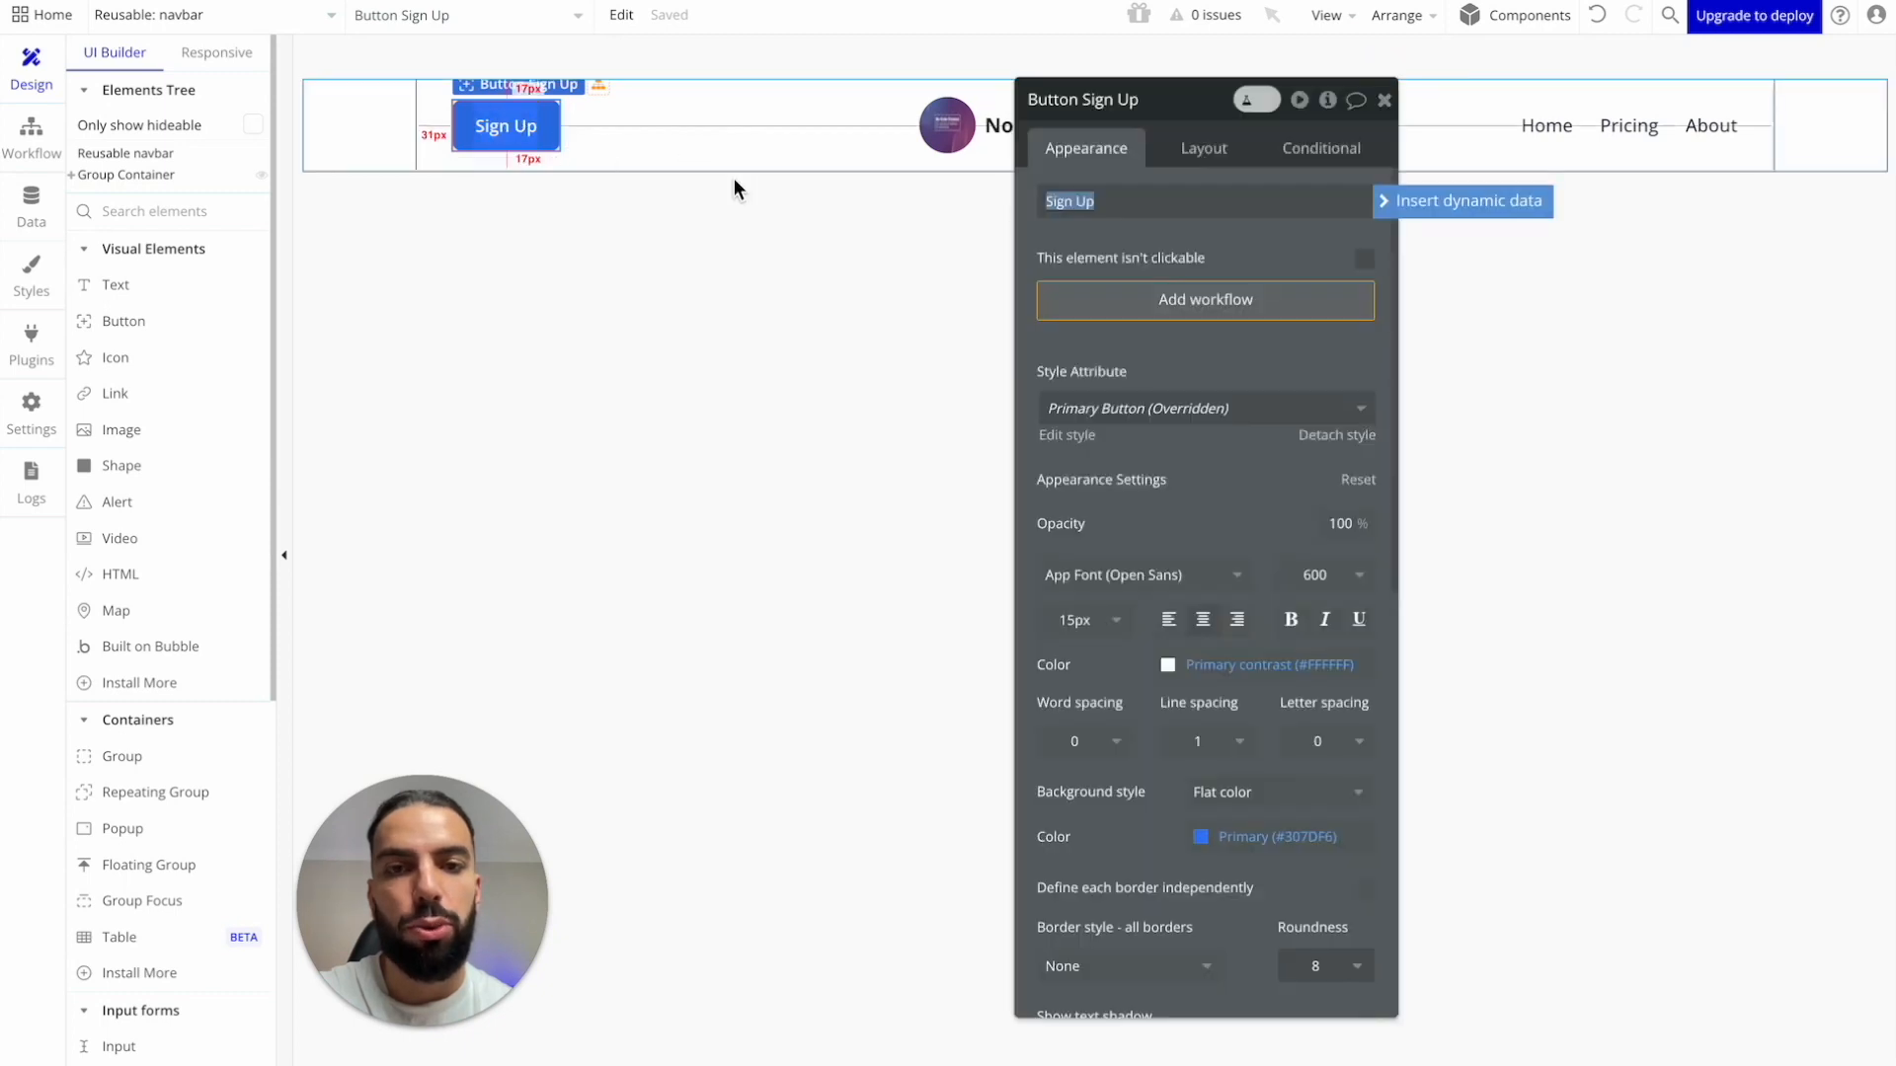
{"action": "left_click", "coordinate": [1203, 148]}
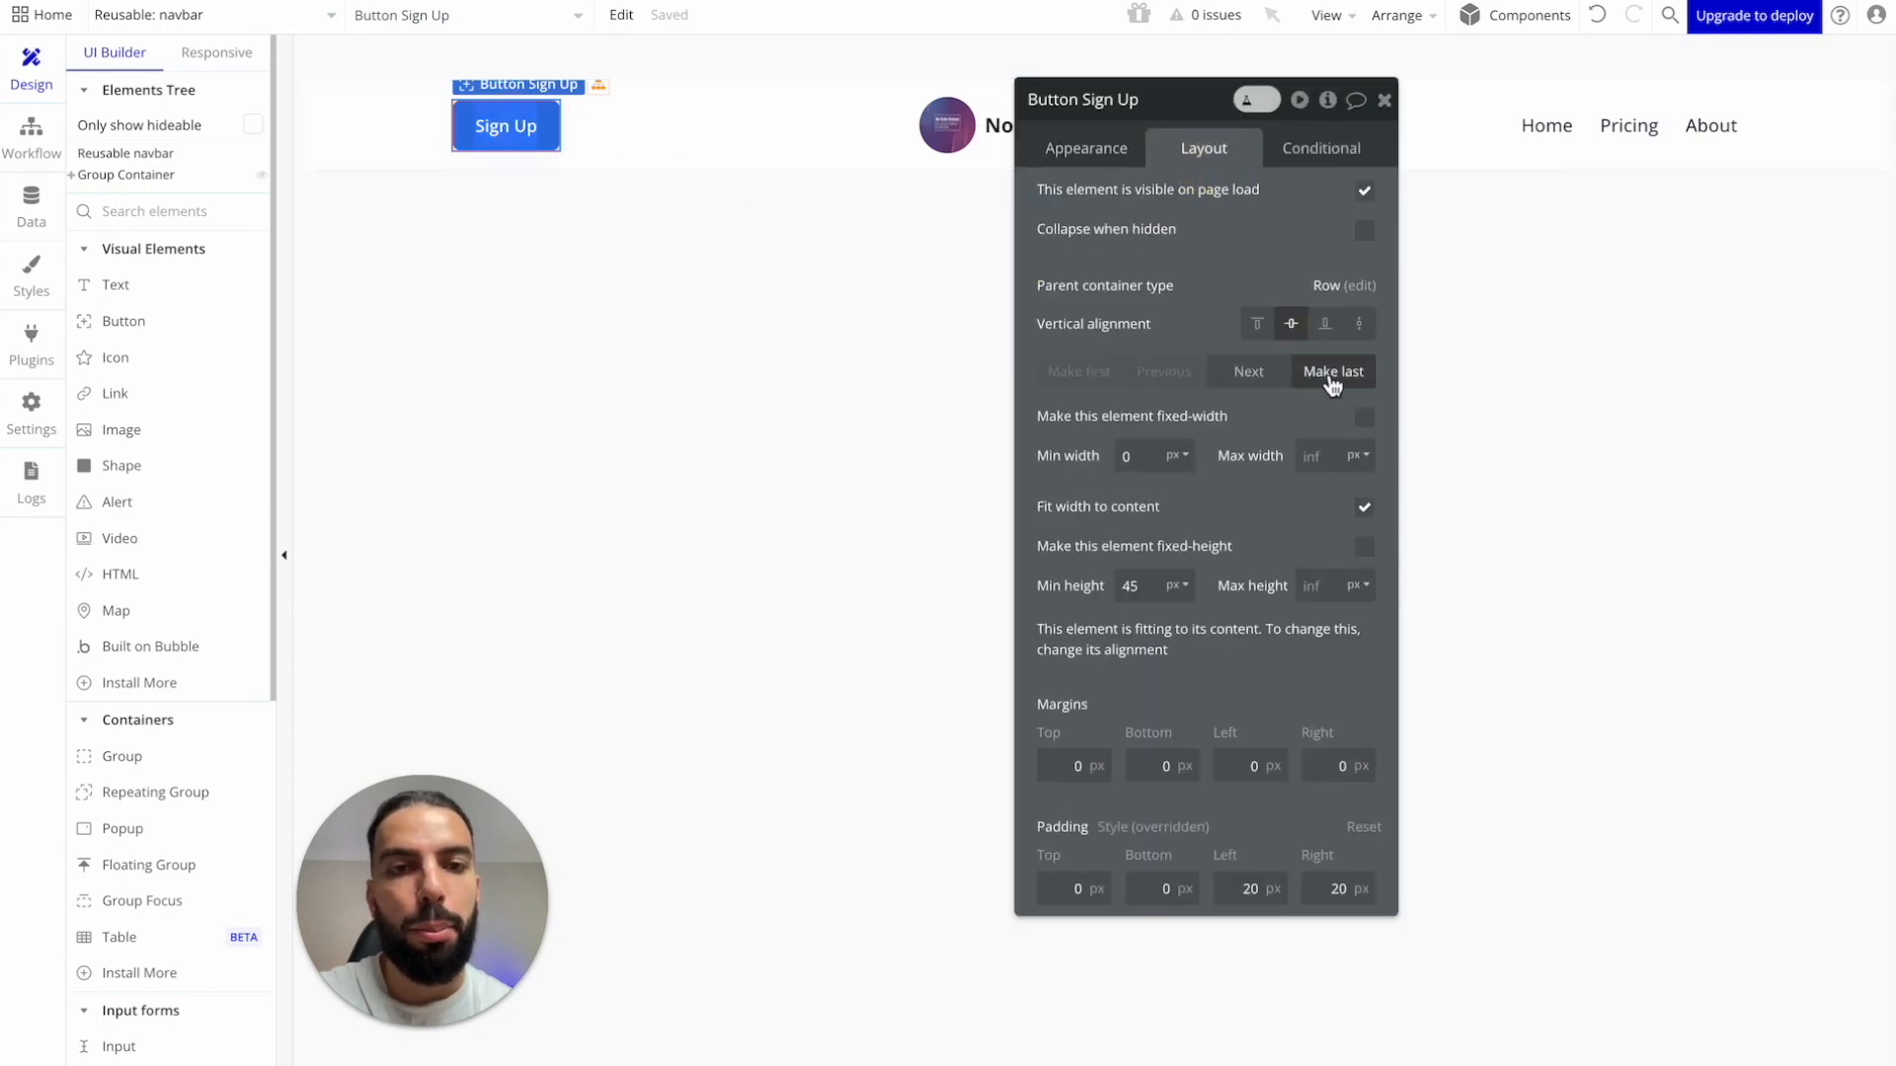
{"action": "left_click", "coordinate": [1328, 371]}
{"action": "left_click_drag", "start_coordinate": [1166, 98], "coordinate": [973, 253]}
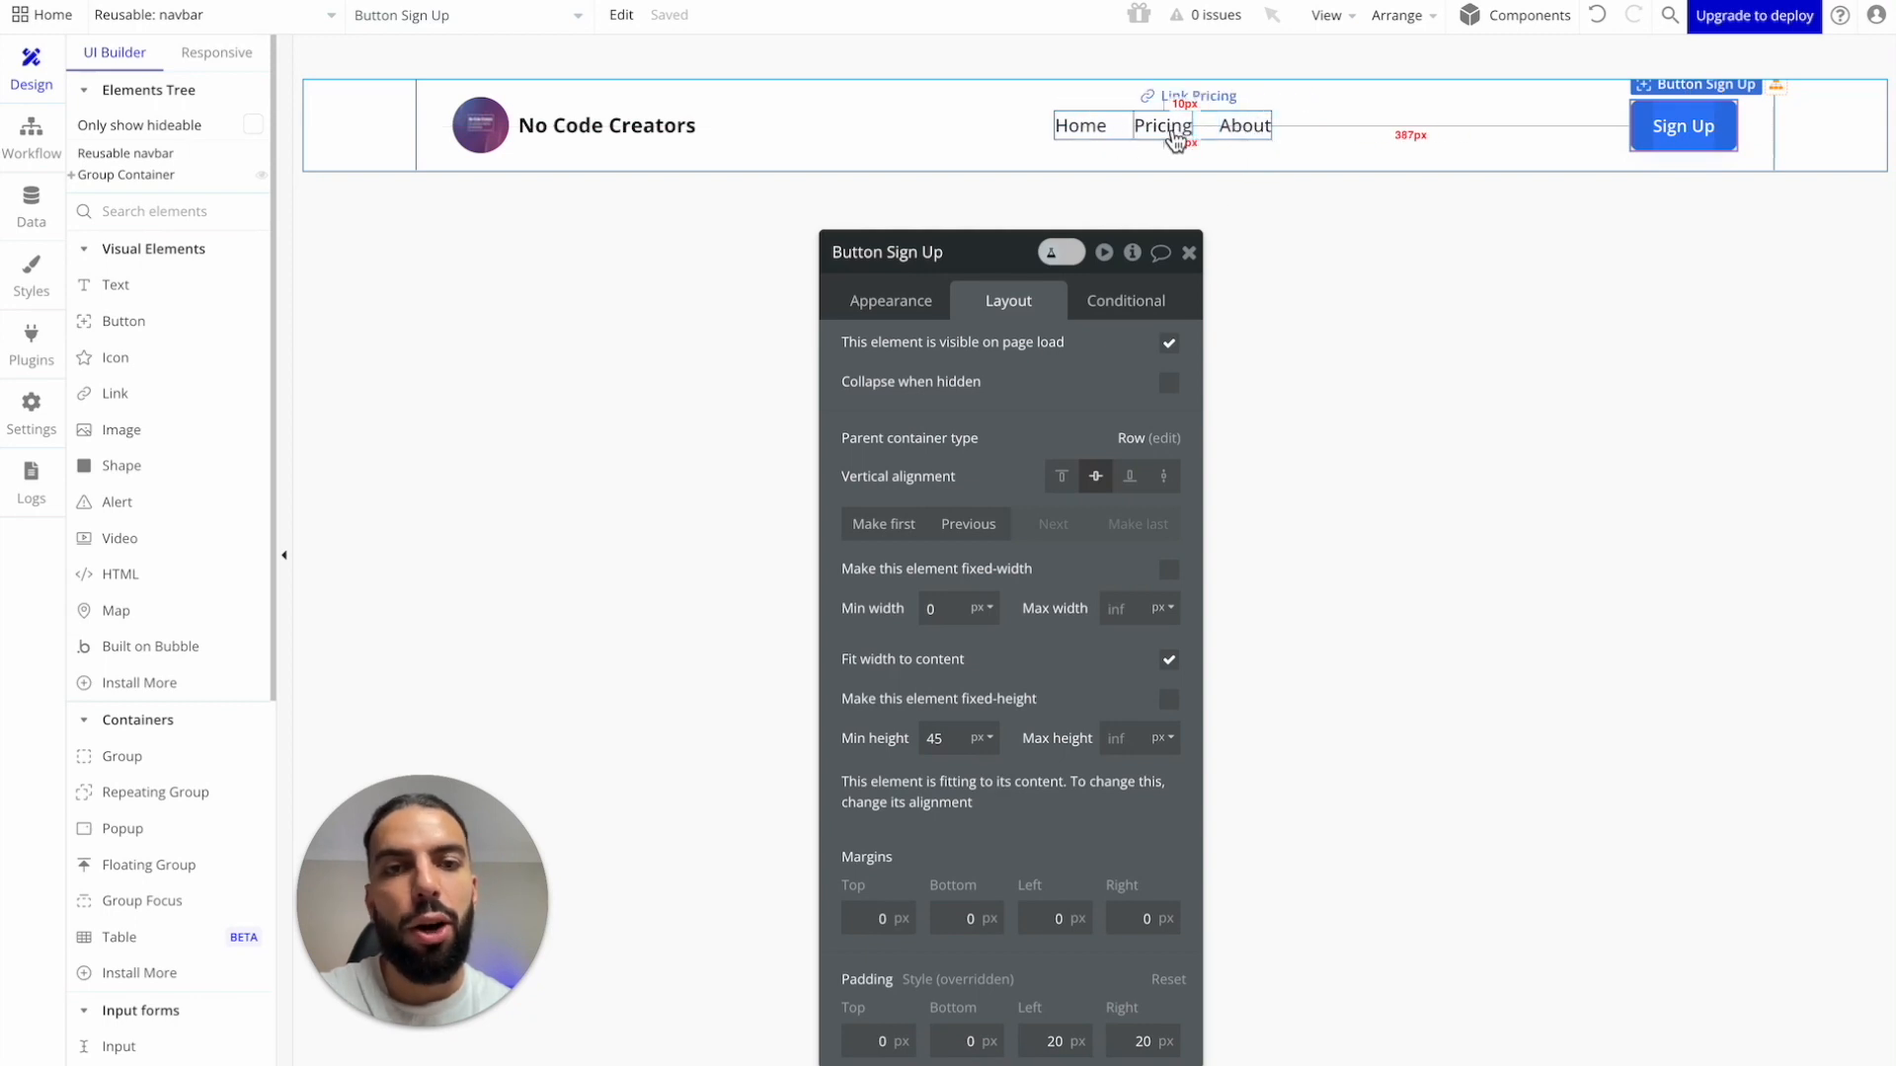
Step: Examine the container group's layout settings, especially its container alignment
{"action": "left_click", "coordinate": [829, 89]}
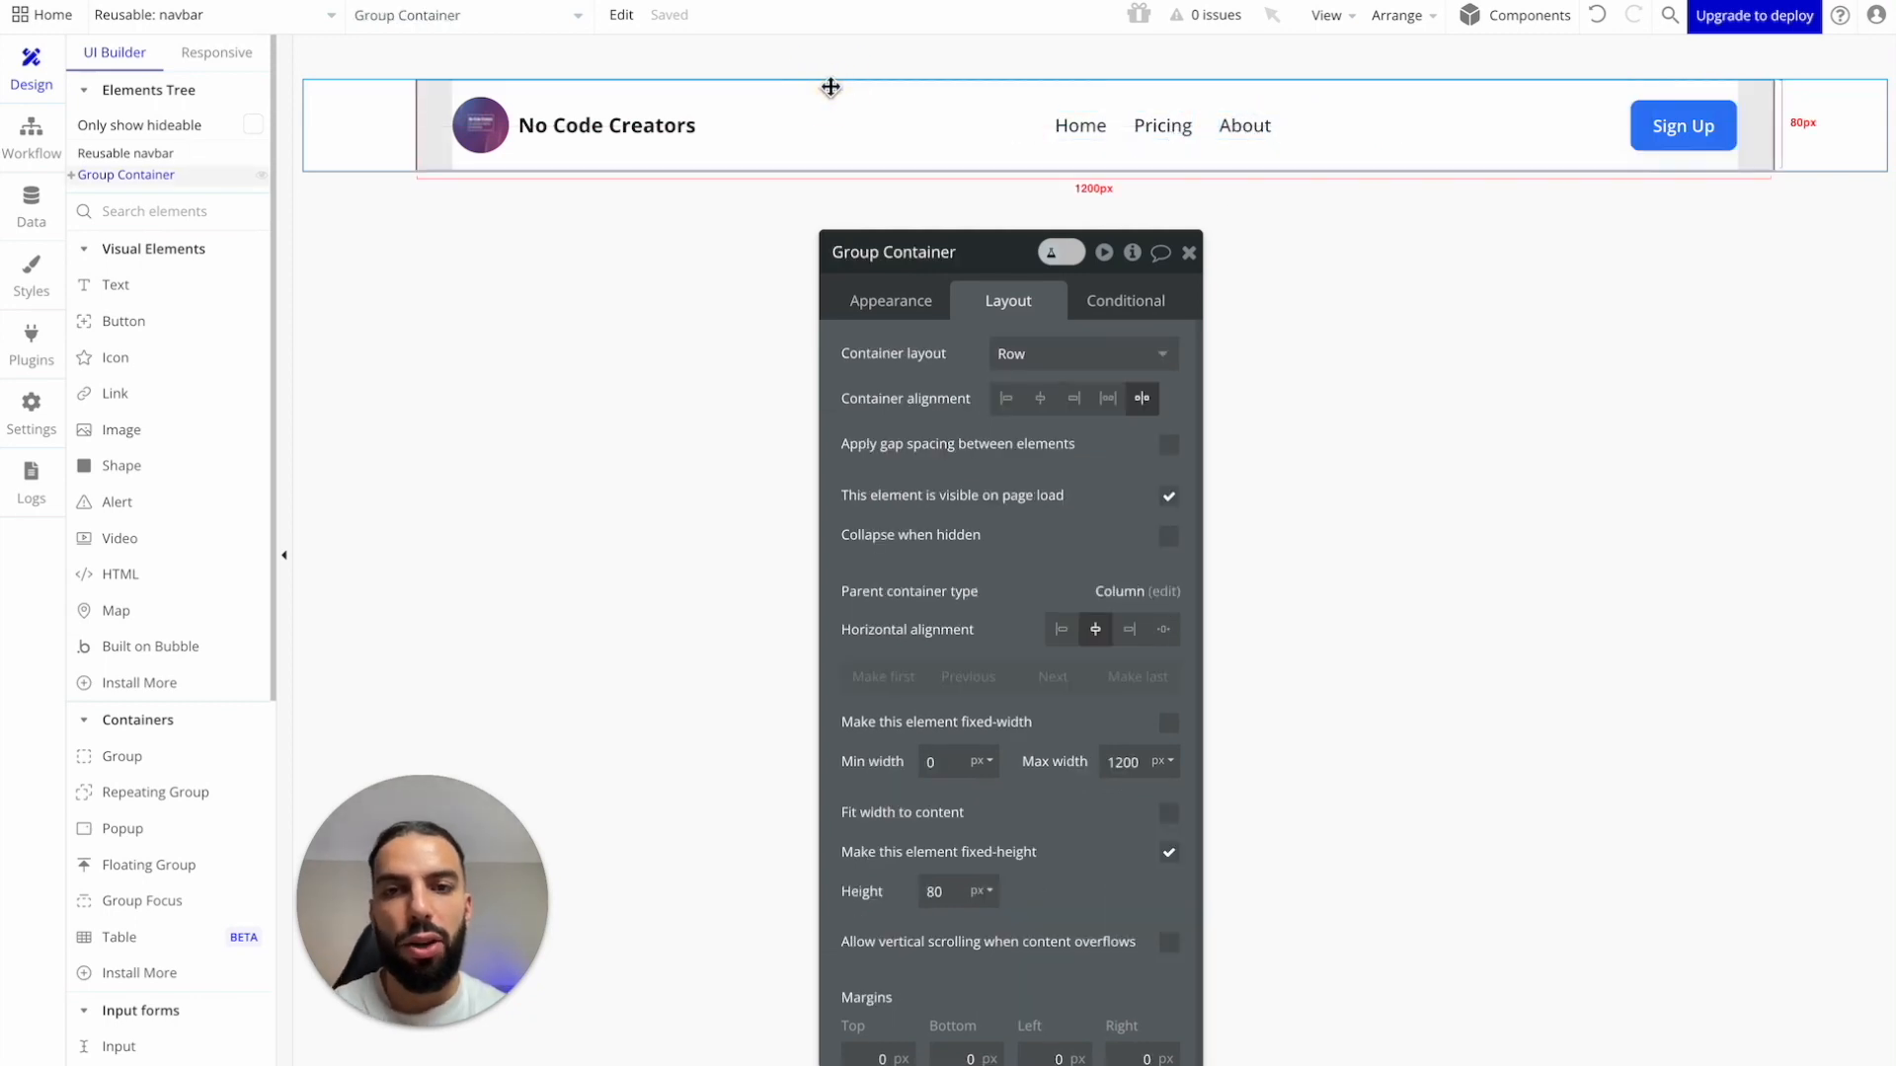
{"action": "left_click_drag", "start_coordinate": [1035, 267], "coordinate": [997, 191]}
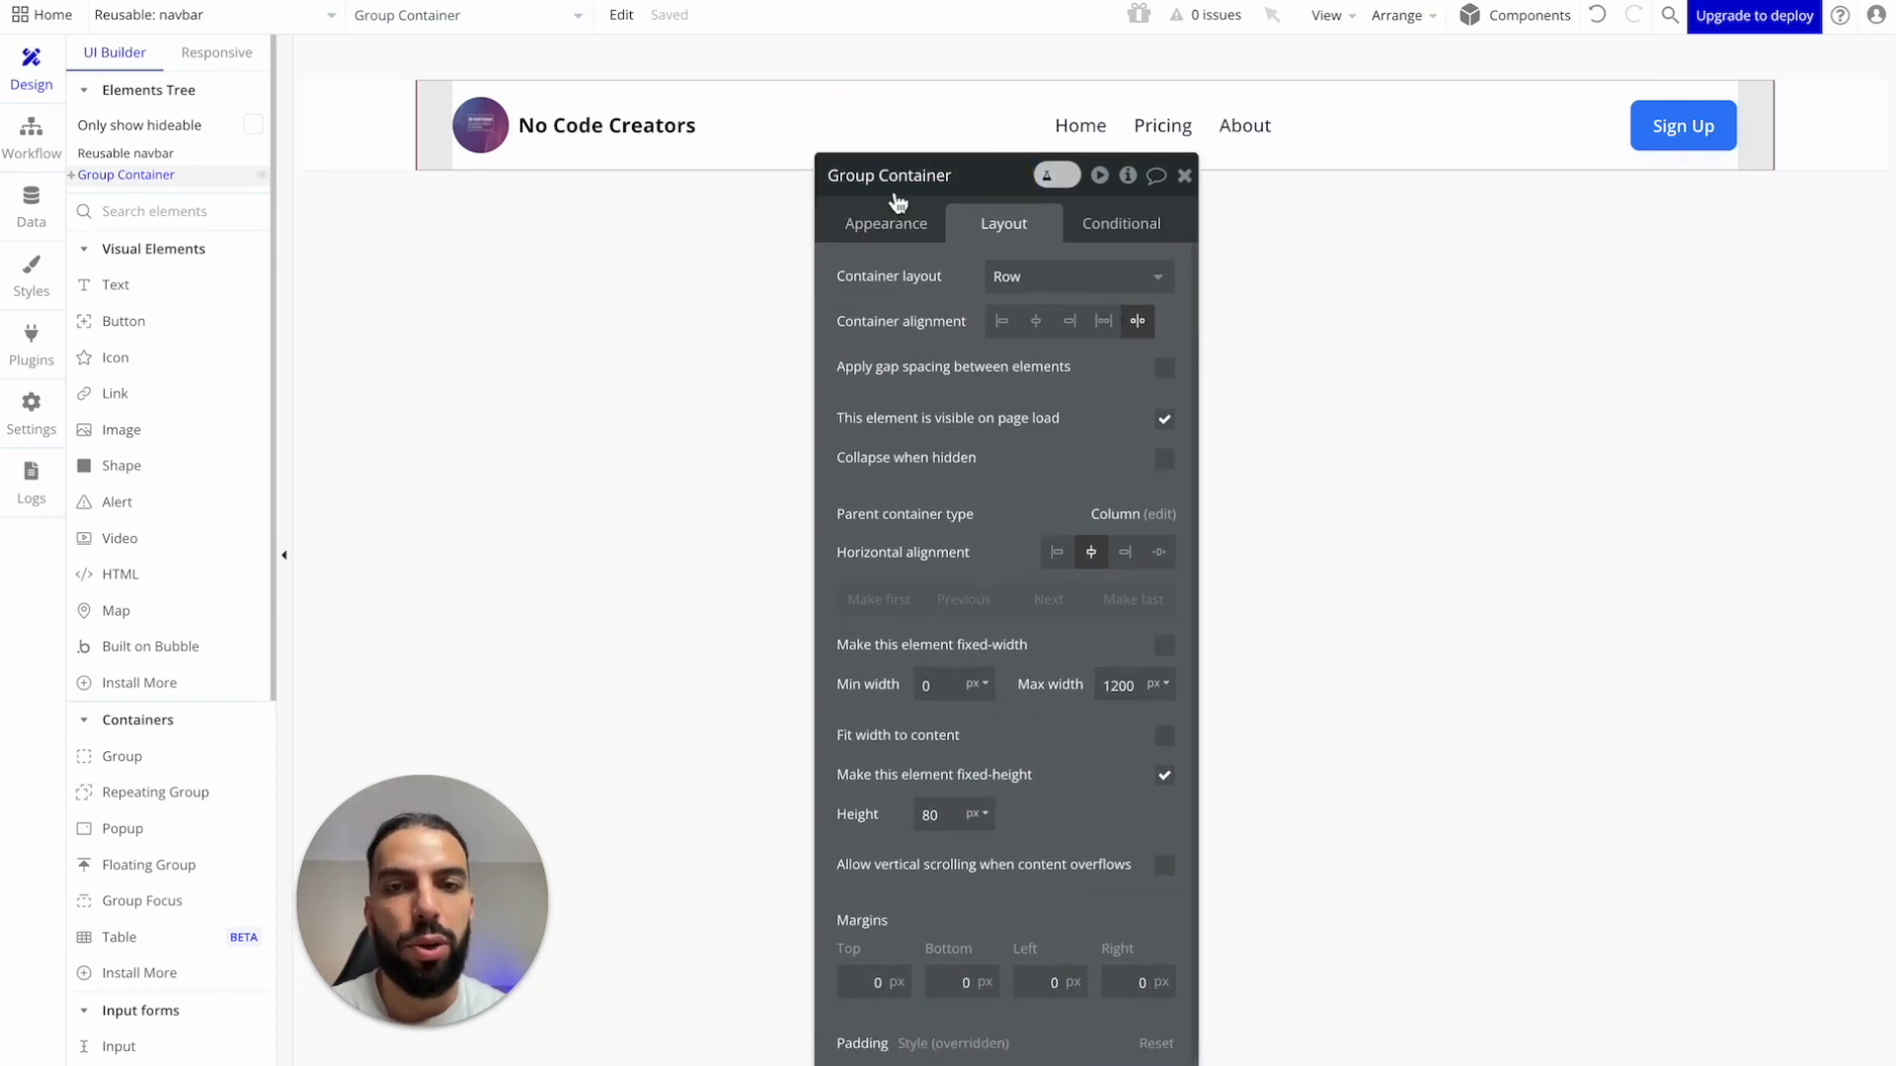
{"action": "left_click_drag", "start_coordinate": [994, 176], "coordinate": [983, 180]}
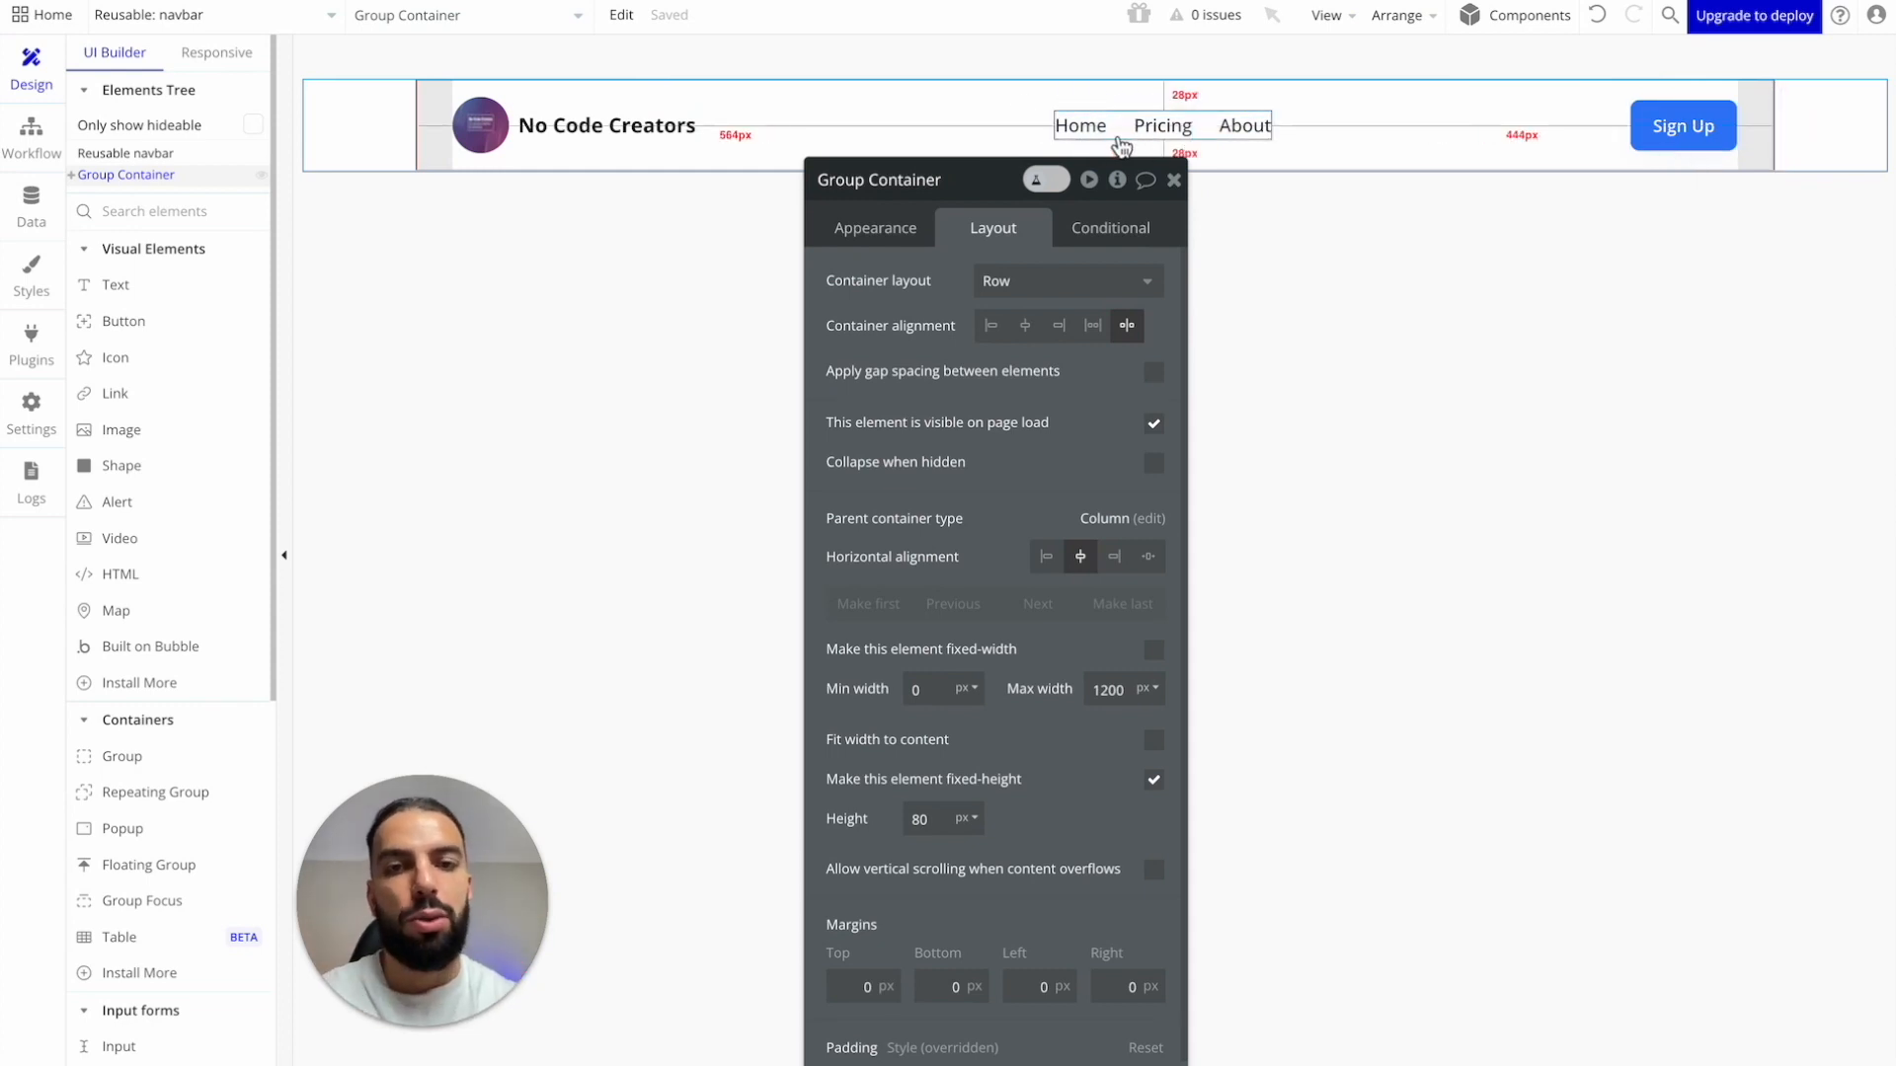
{"action": "mouse_move", "coordinate": [1125, 332]}
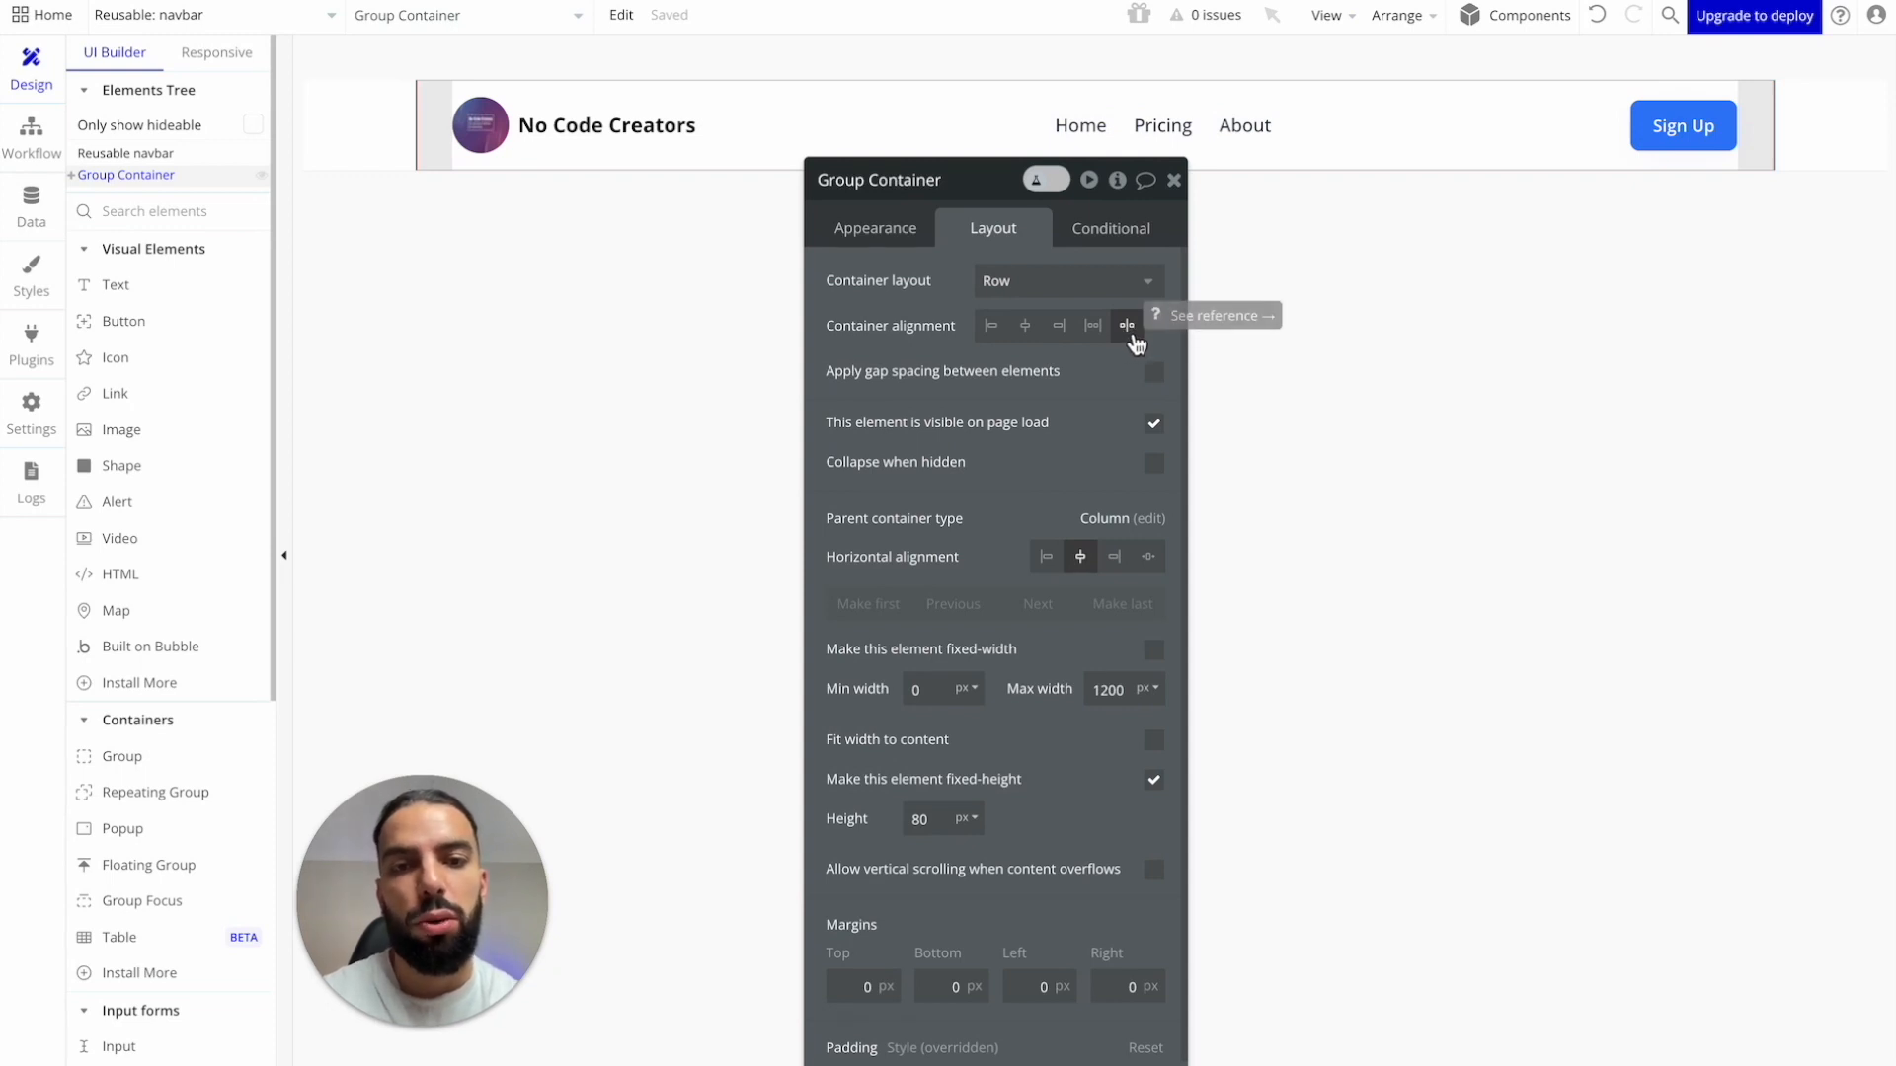
Step: Duplicate the Sign Up button within the container row and set the last button's text to "Log In"
{"action": "left_click", "coordinate": [1682, 136]}
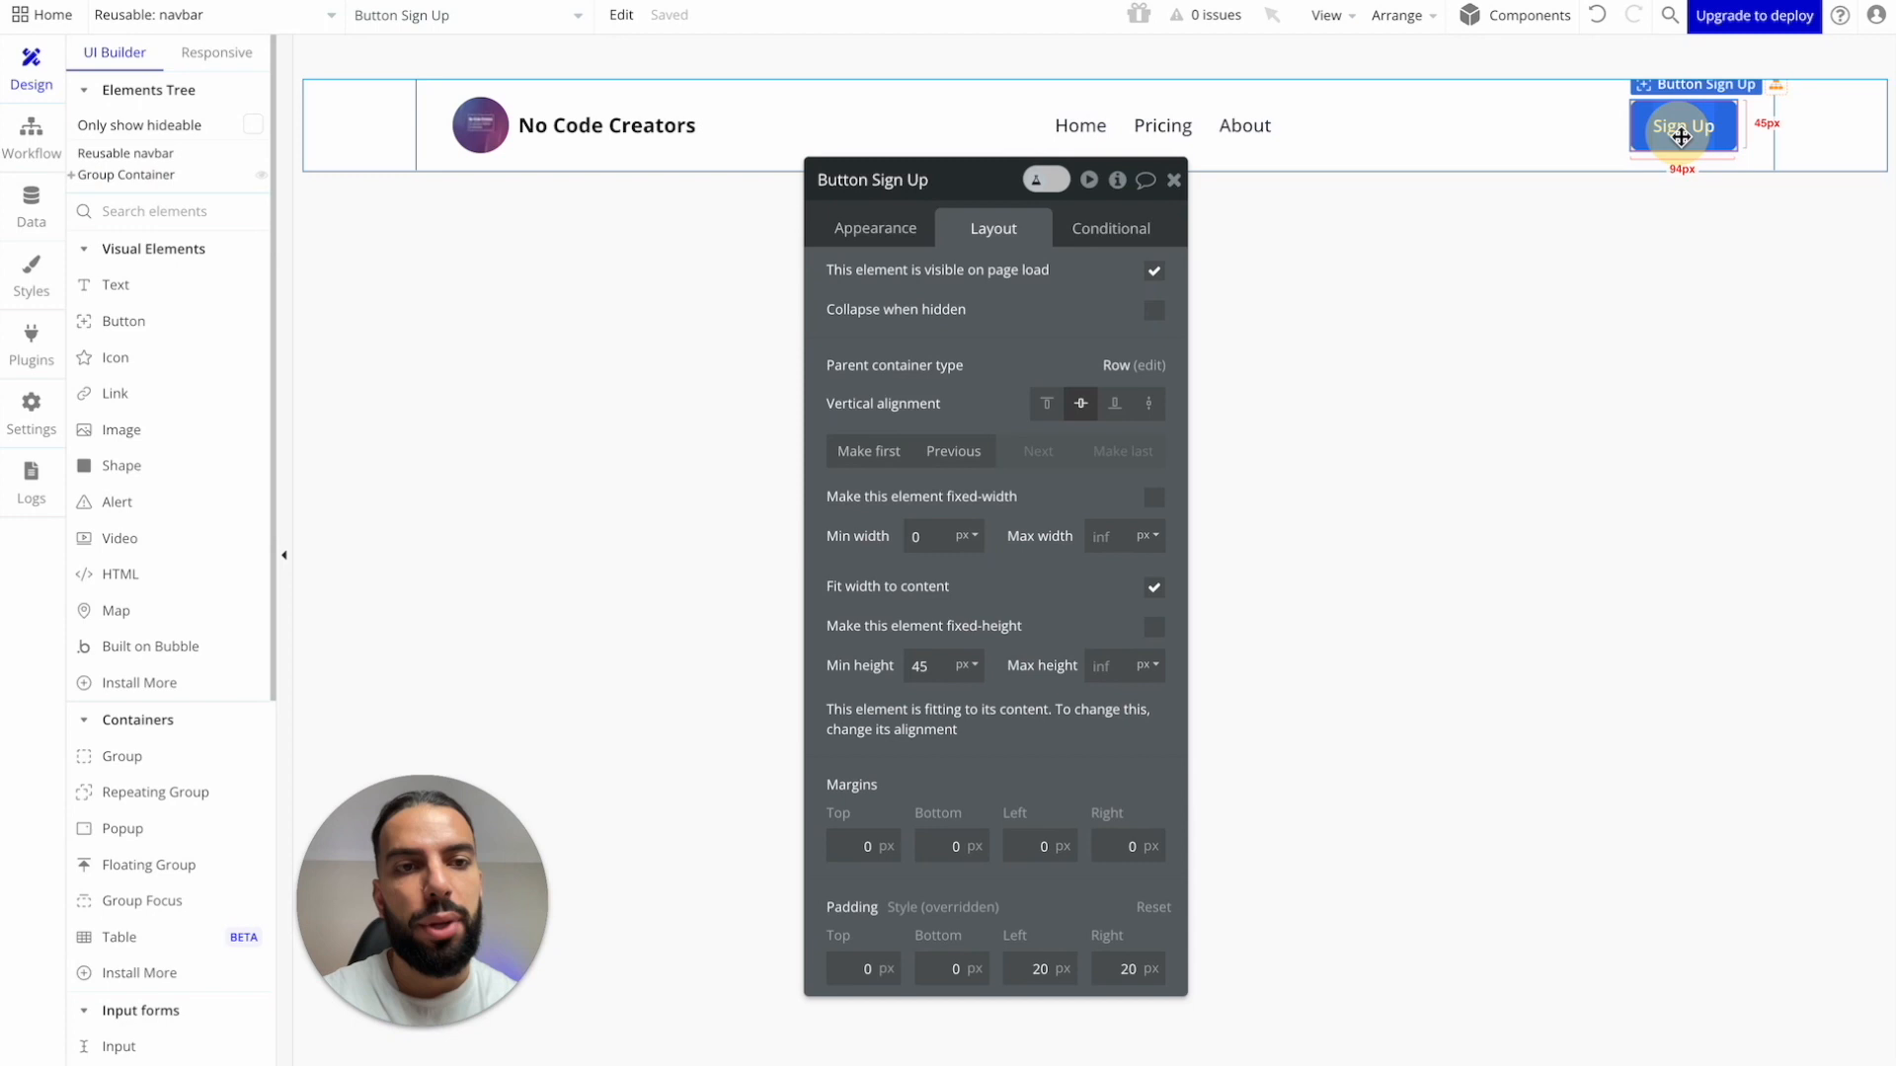
{"action": "left_click", "coordinate": [900, 237]}
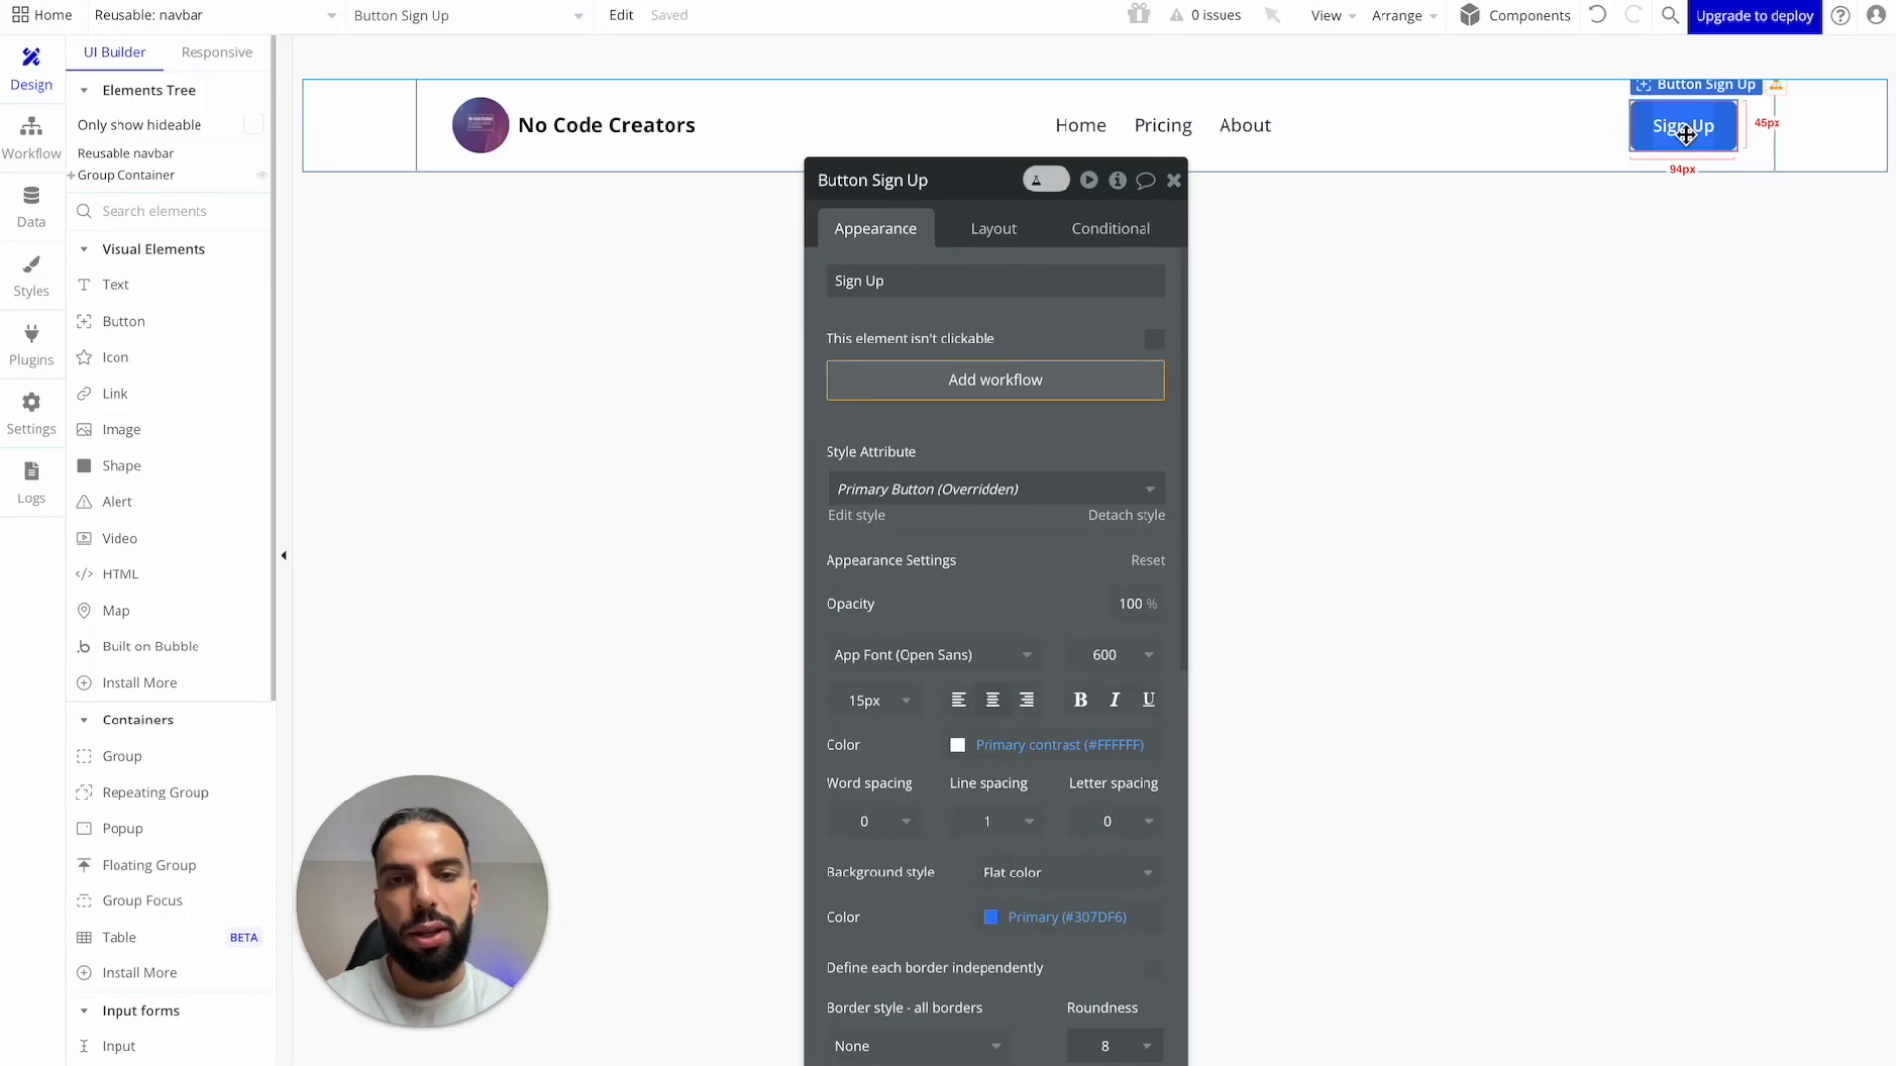
{"action": "key", "text": "ctrl+v"}
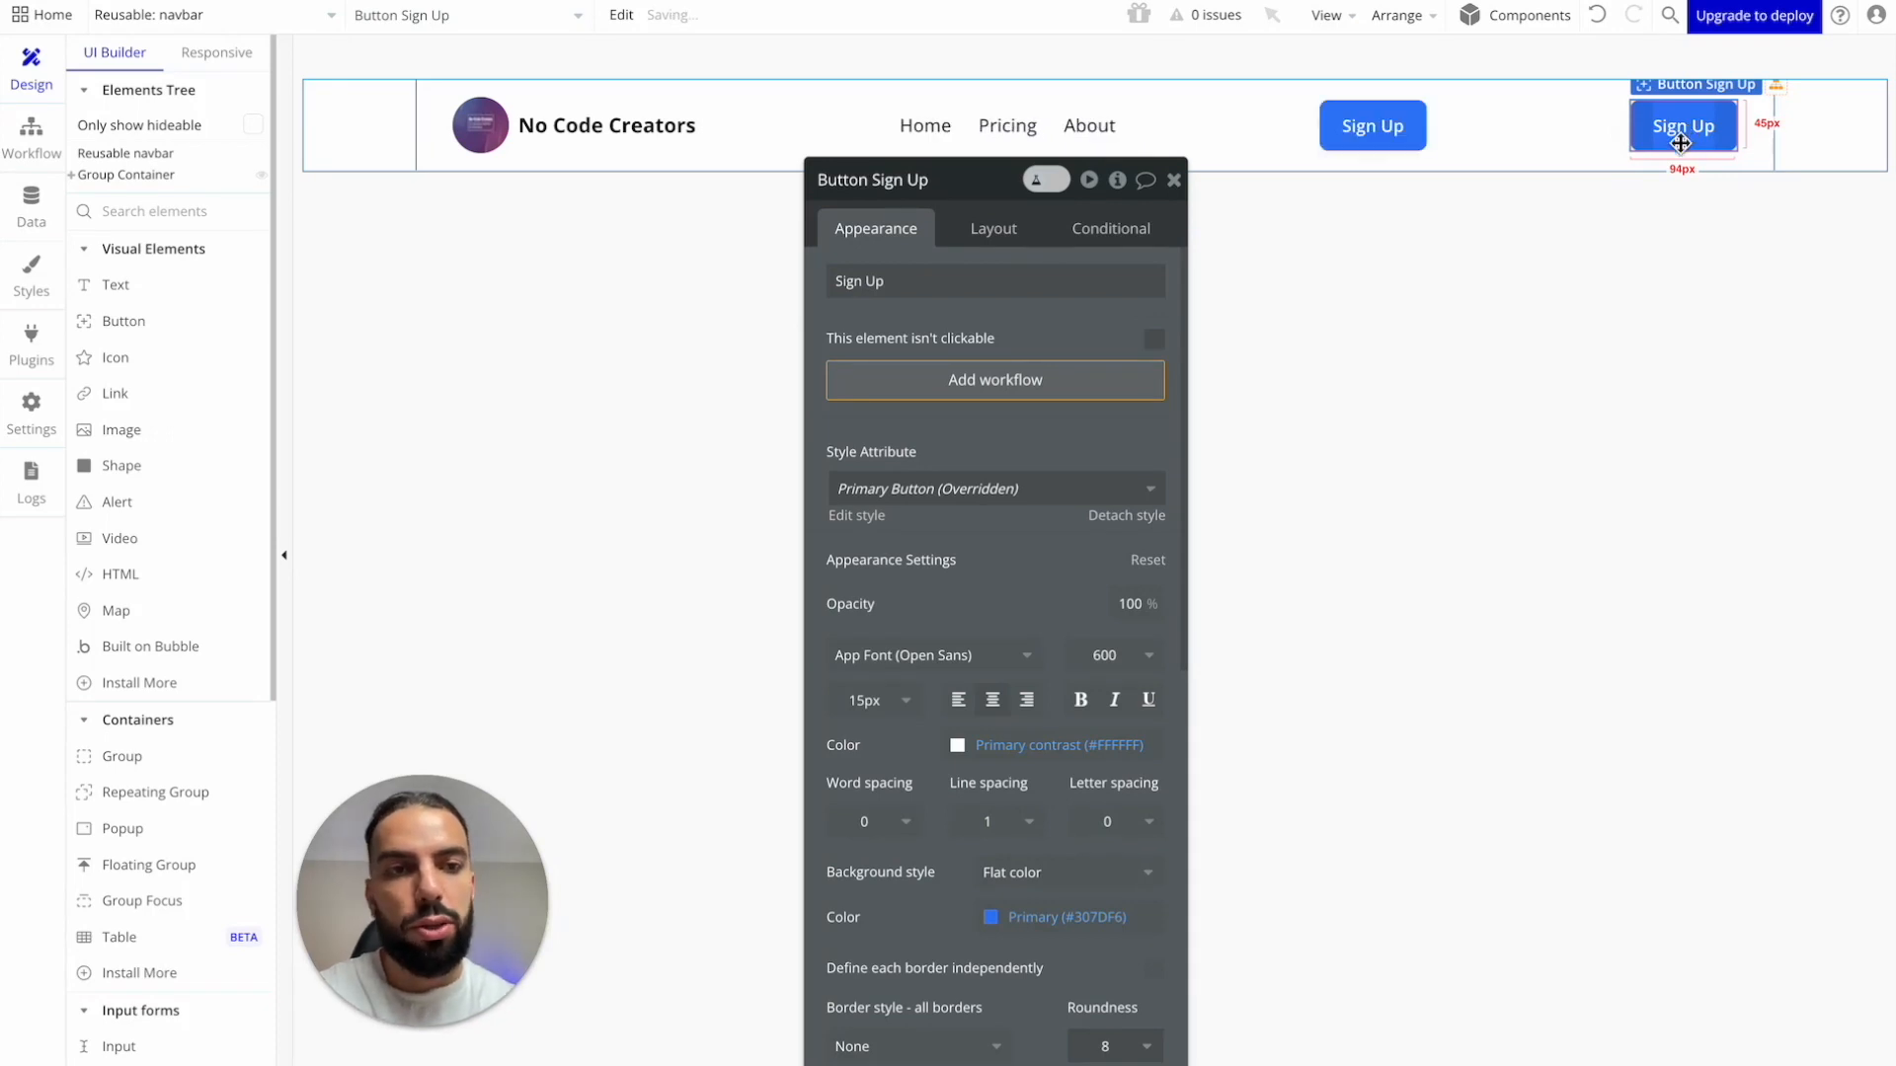
{"action": "left_click", "coordinate": [1663, 123]}
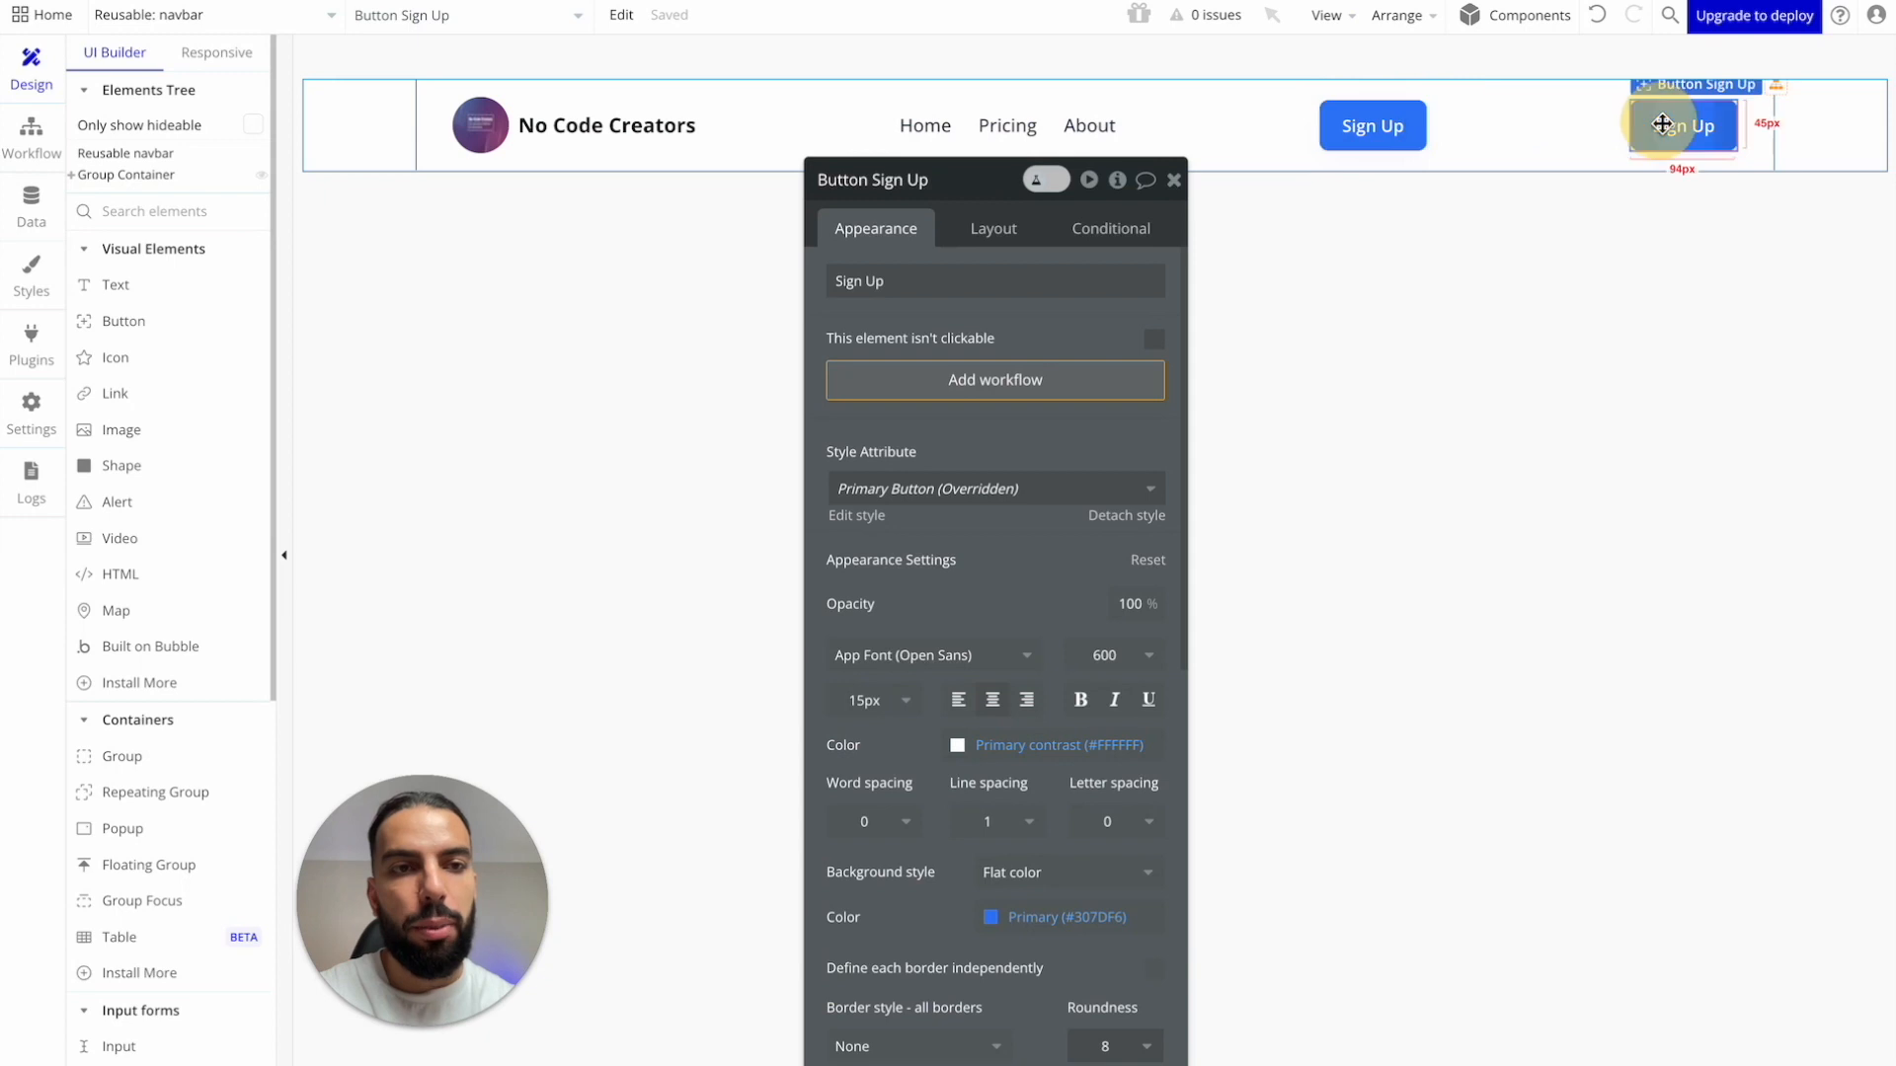
{"action": "triple_click", "coordinate": [886, 282]}
{"action": "left_click", "coordinate": [887, 281]}
{"action": "triple_click", "coordinate": [884, 282]}
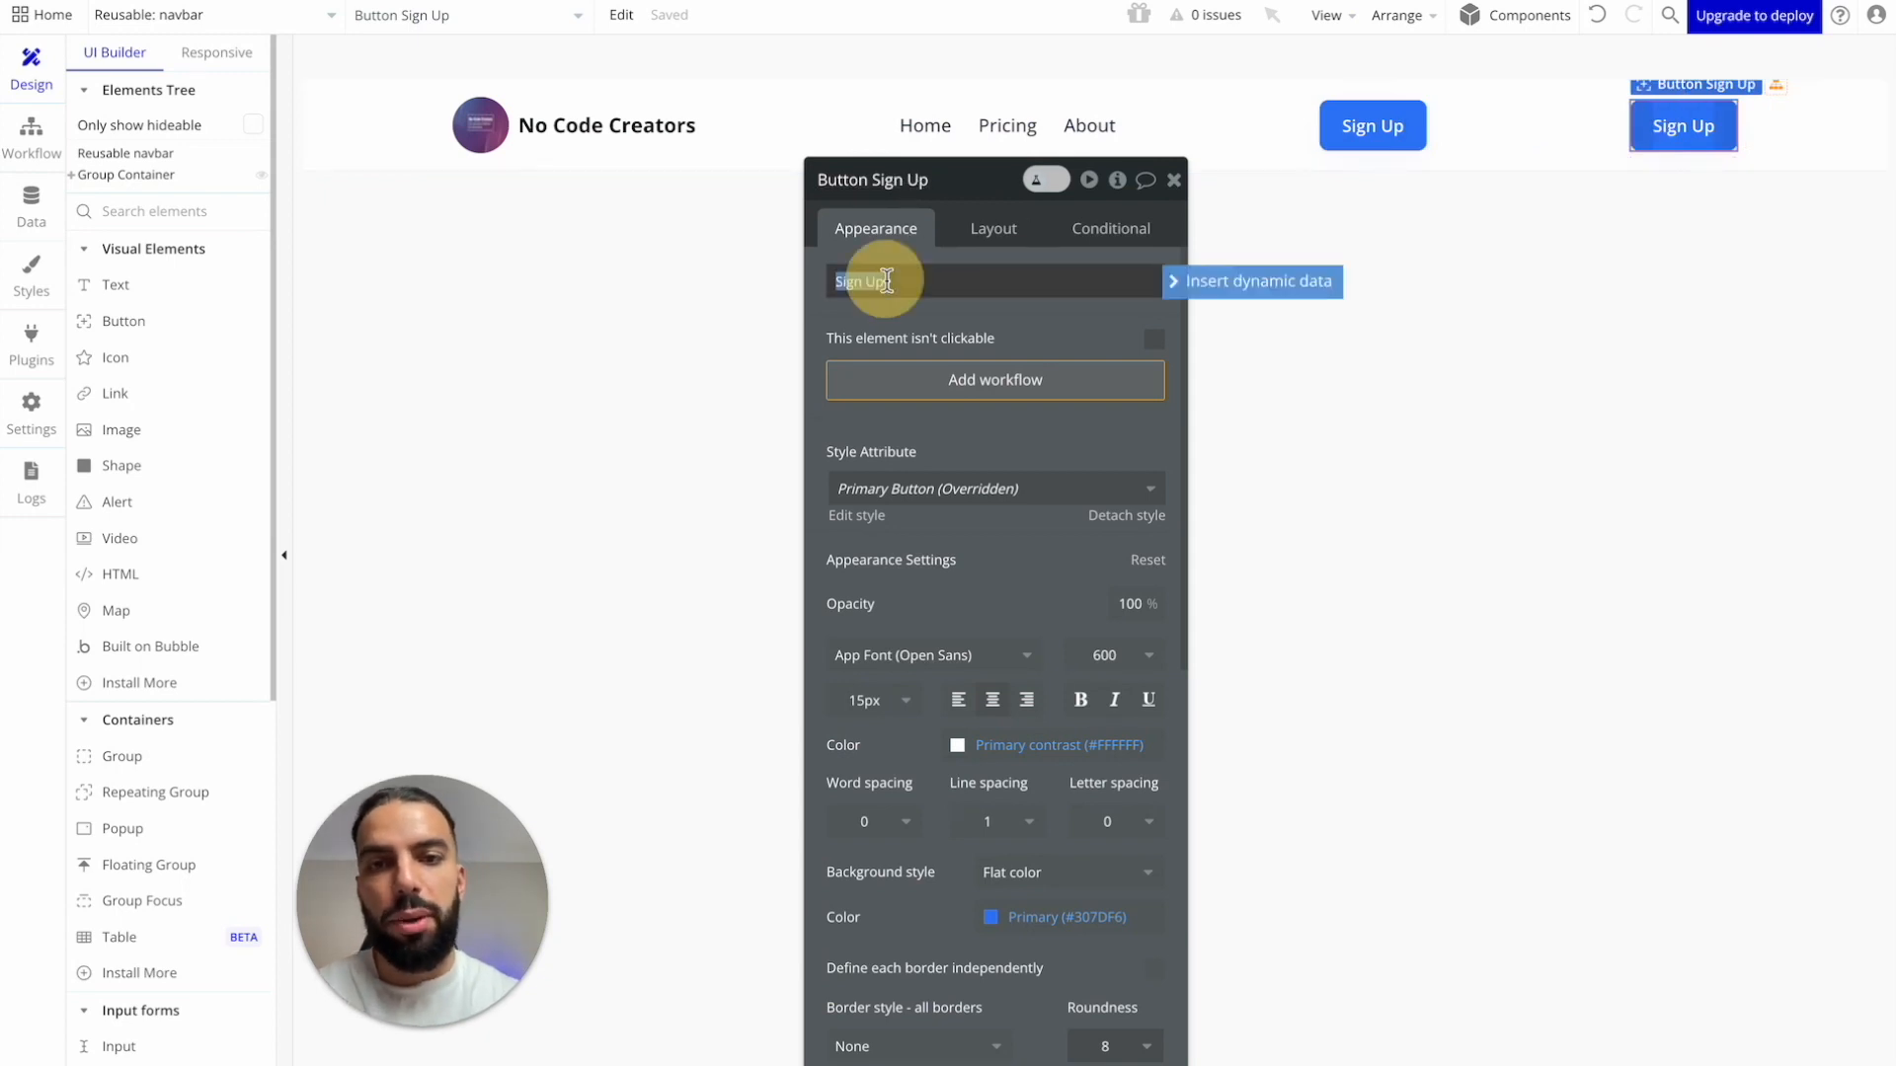
{"action": "type", "text": "Log In"}
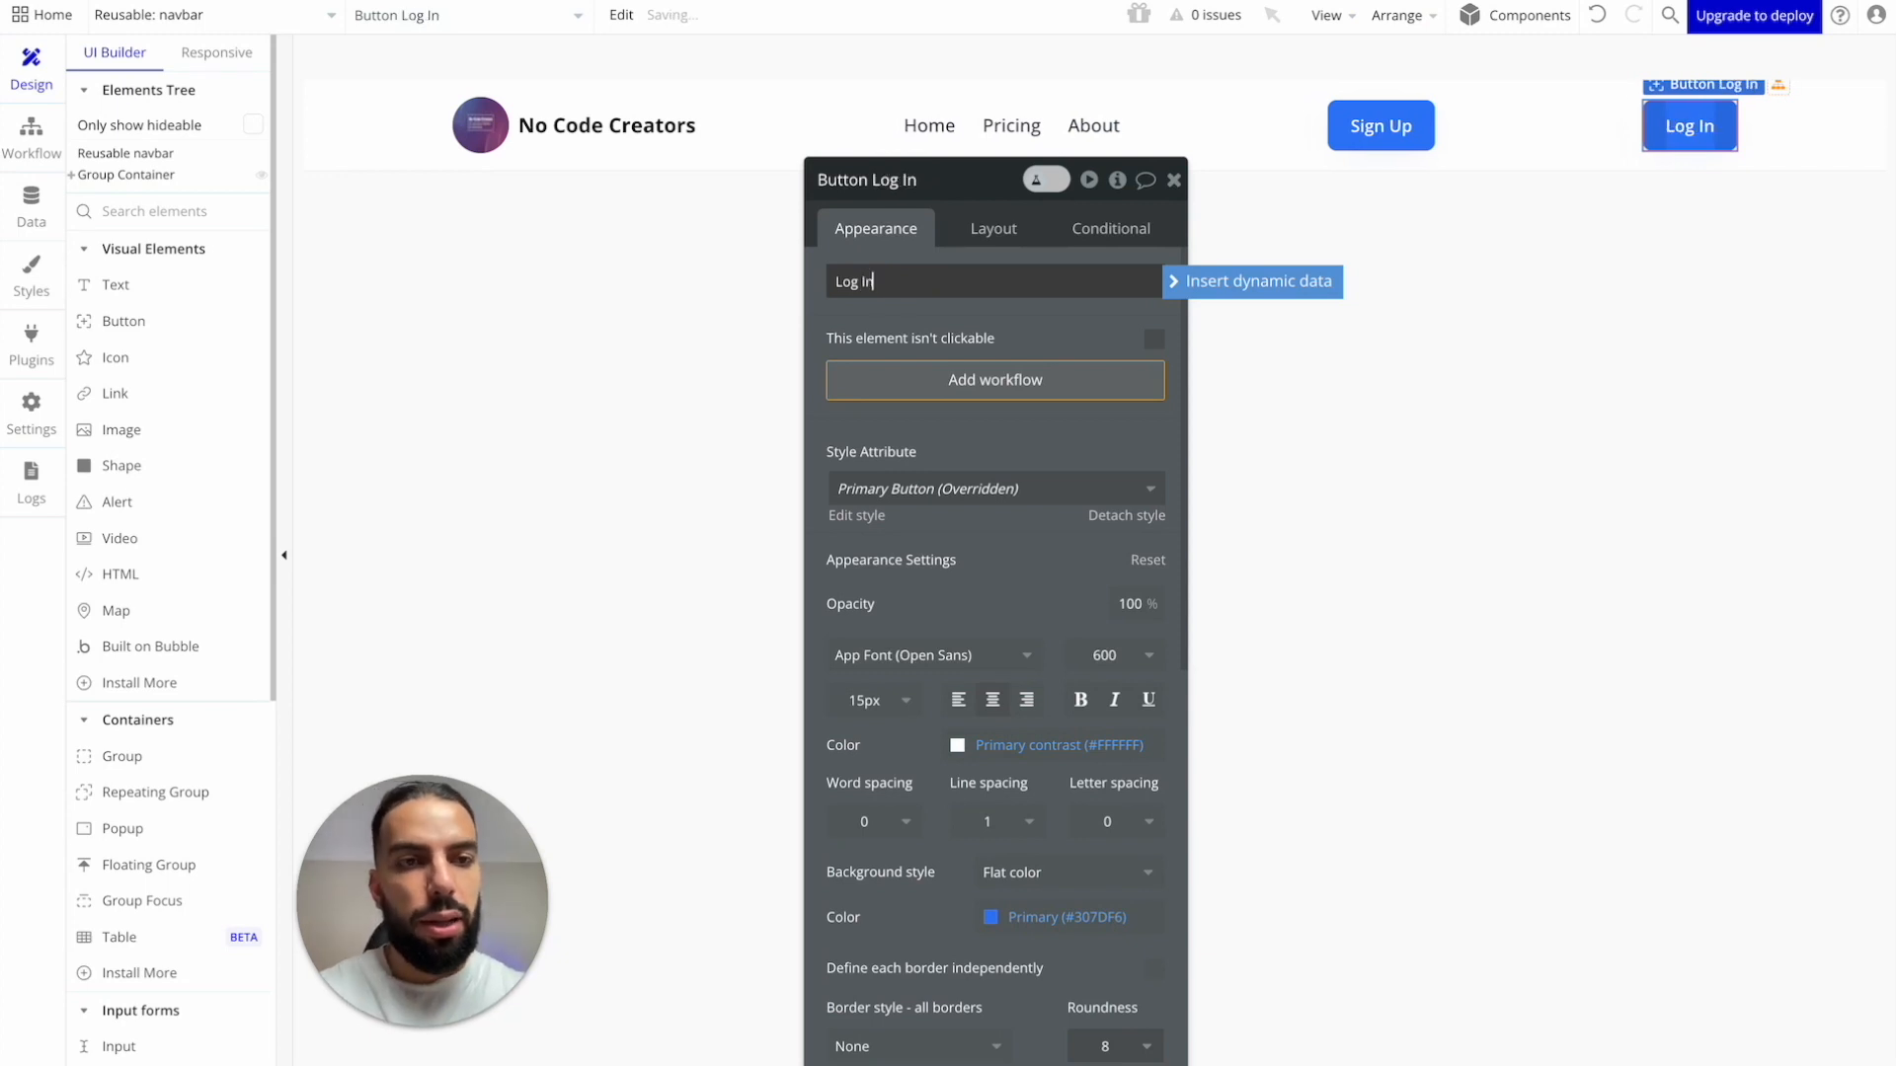
Step: Set the Log In button's text color to the Neutral 900 color variable
{"action": "scroll", "coordinate": [950, 409], "scroll_direction": "down", "scroll_amount": 1}
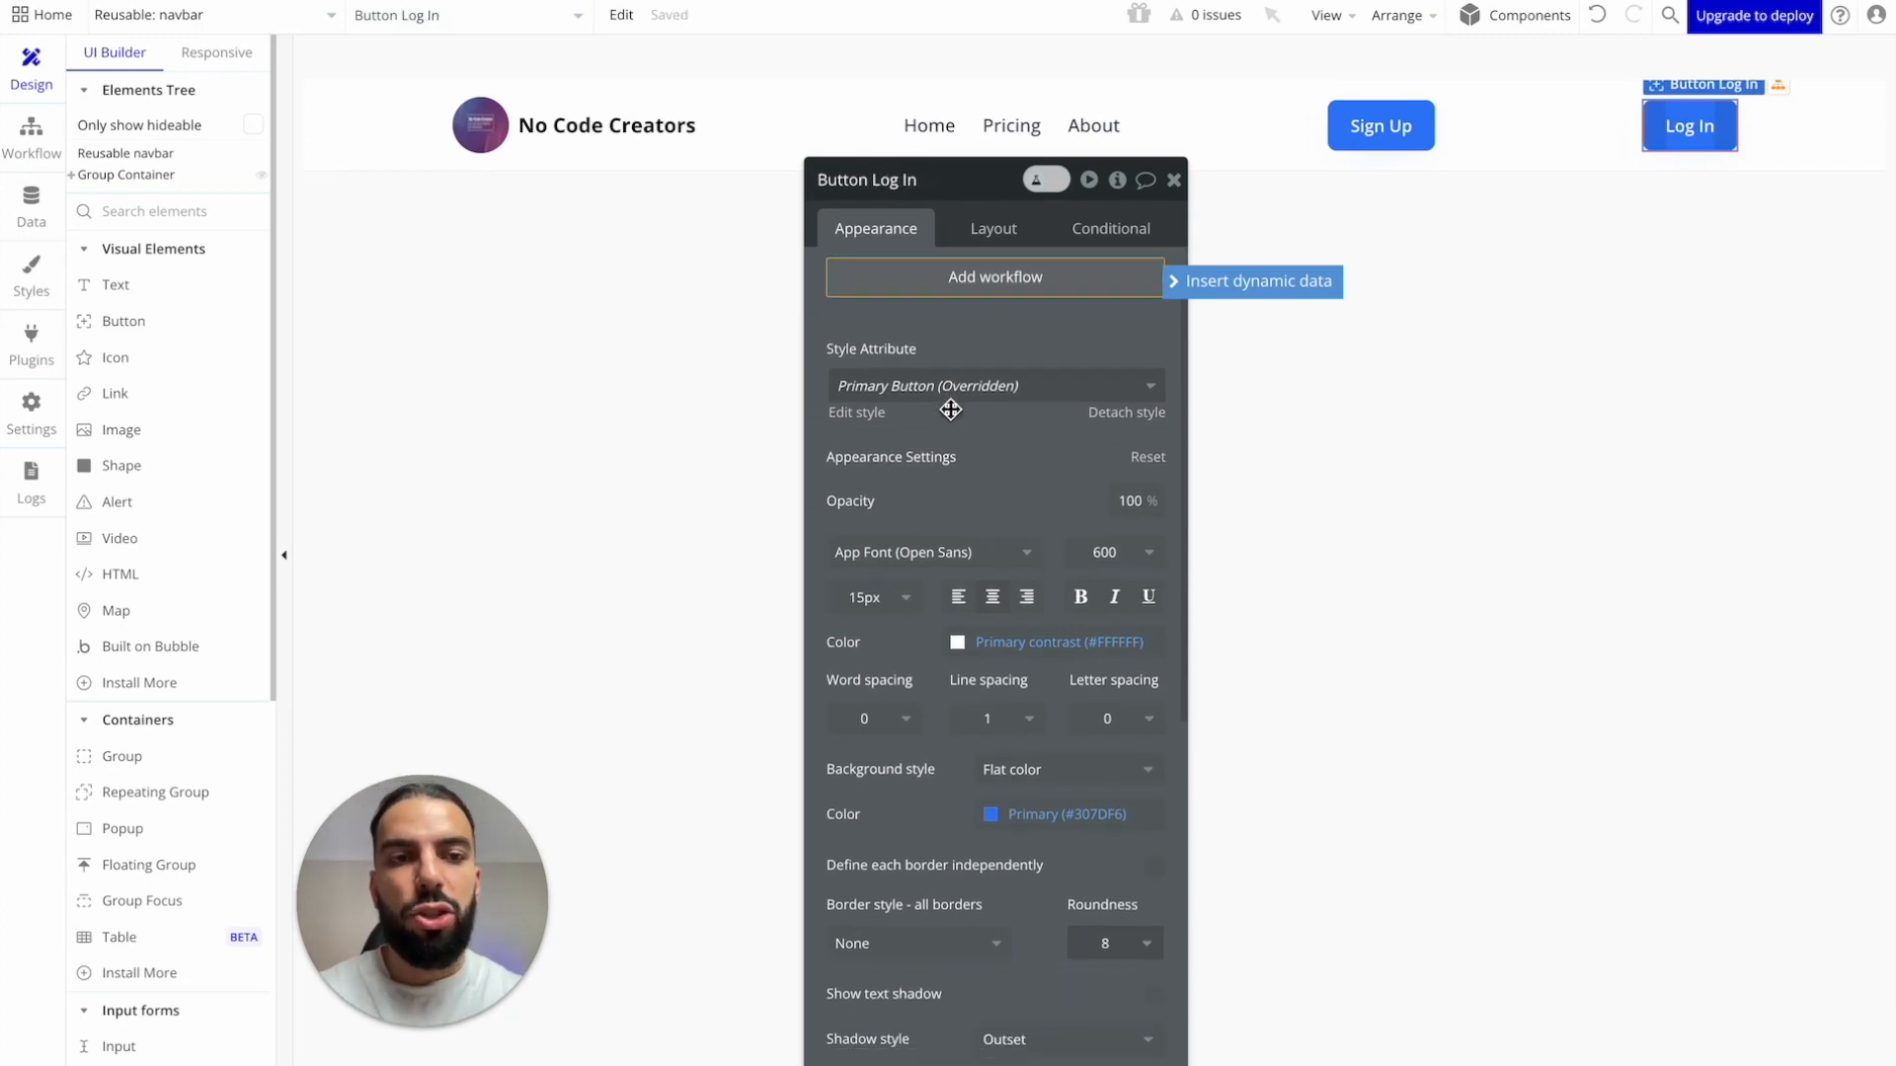
{"action": "scroll", "coordinate": [970, 492], "scroll_direction": "down", "scroll_amount": 2}
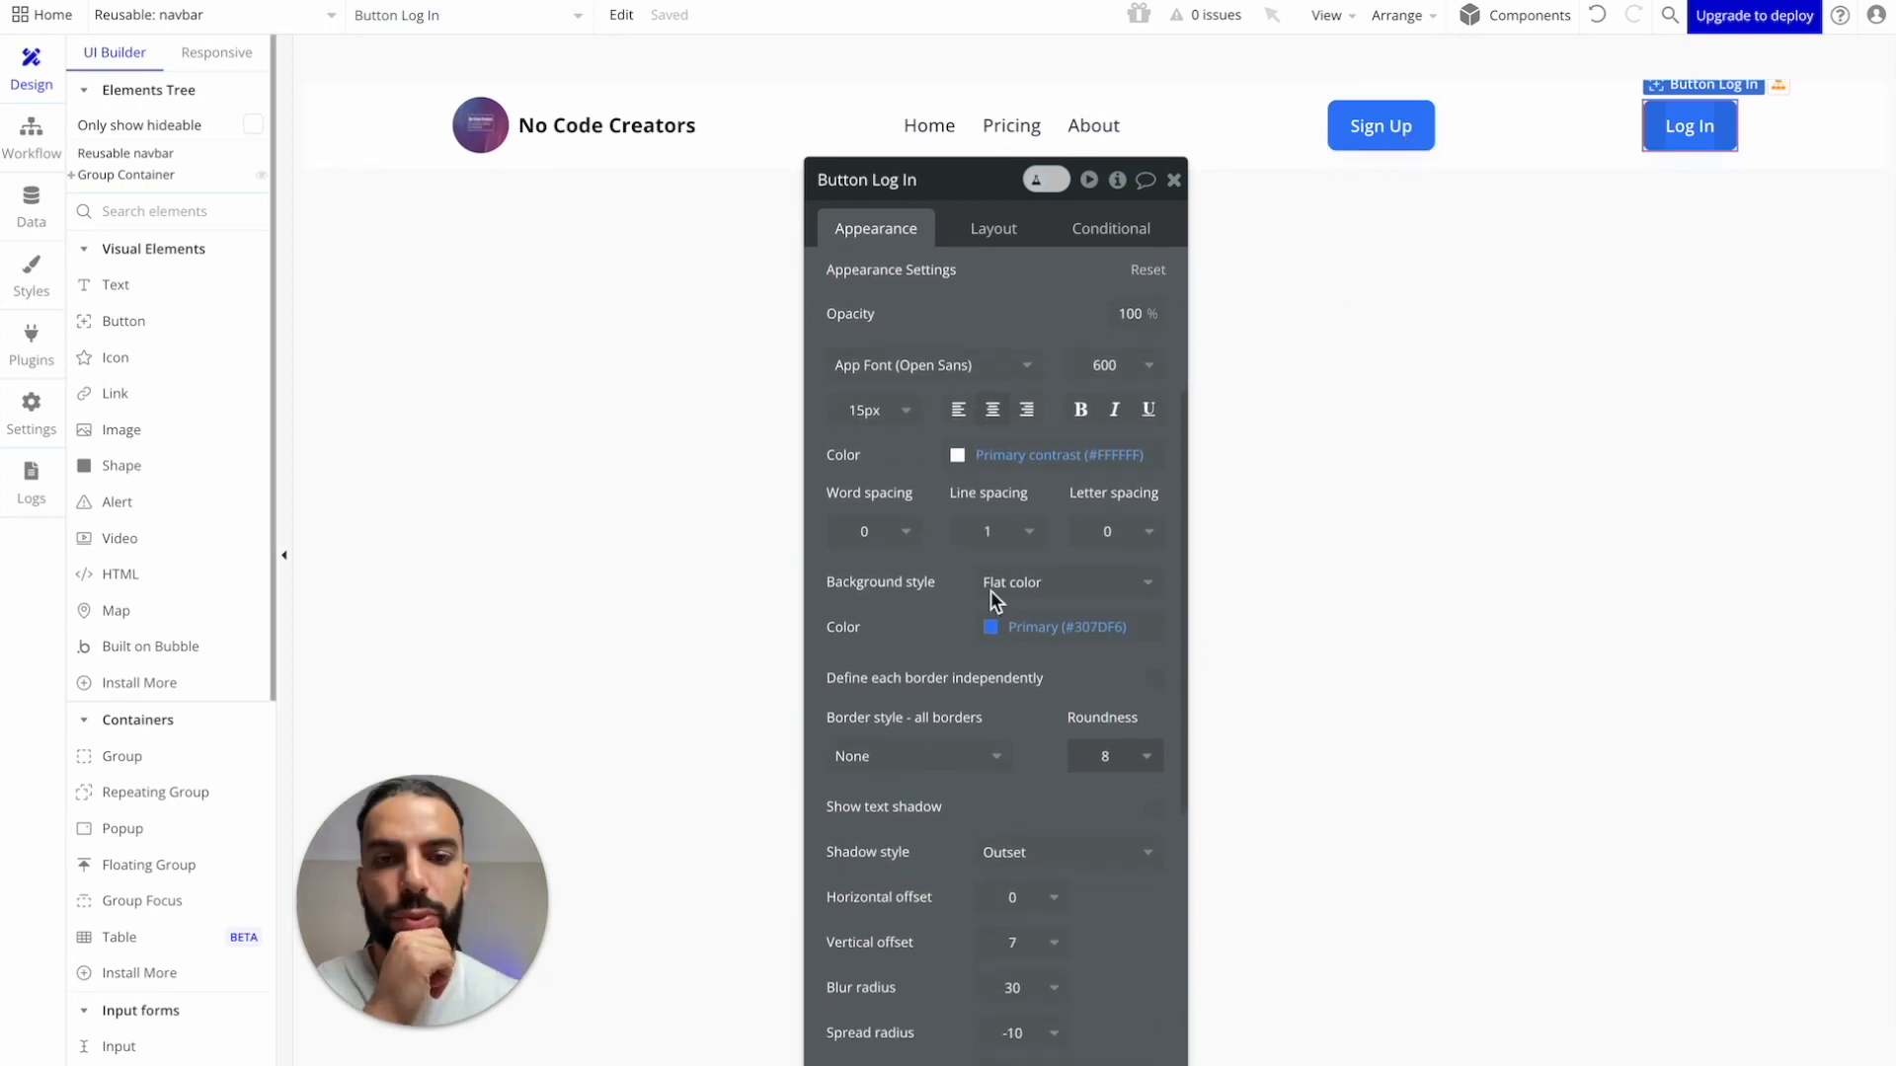
{"action": "scroll", "coordinate": [992, 590], "scroll_direction": "up", "scroll_amount": 3}
{"action": "scroll", "coordinate": [990, 590], "scroll_direction": "down", "scroll_amount": 3}
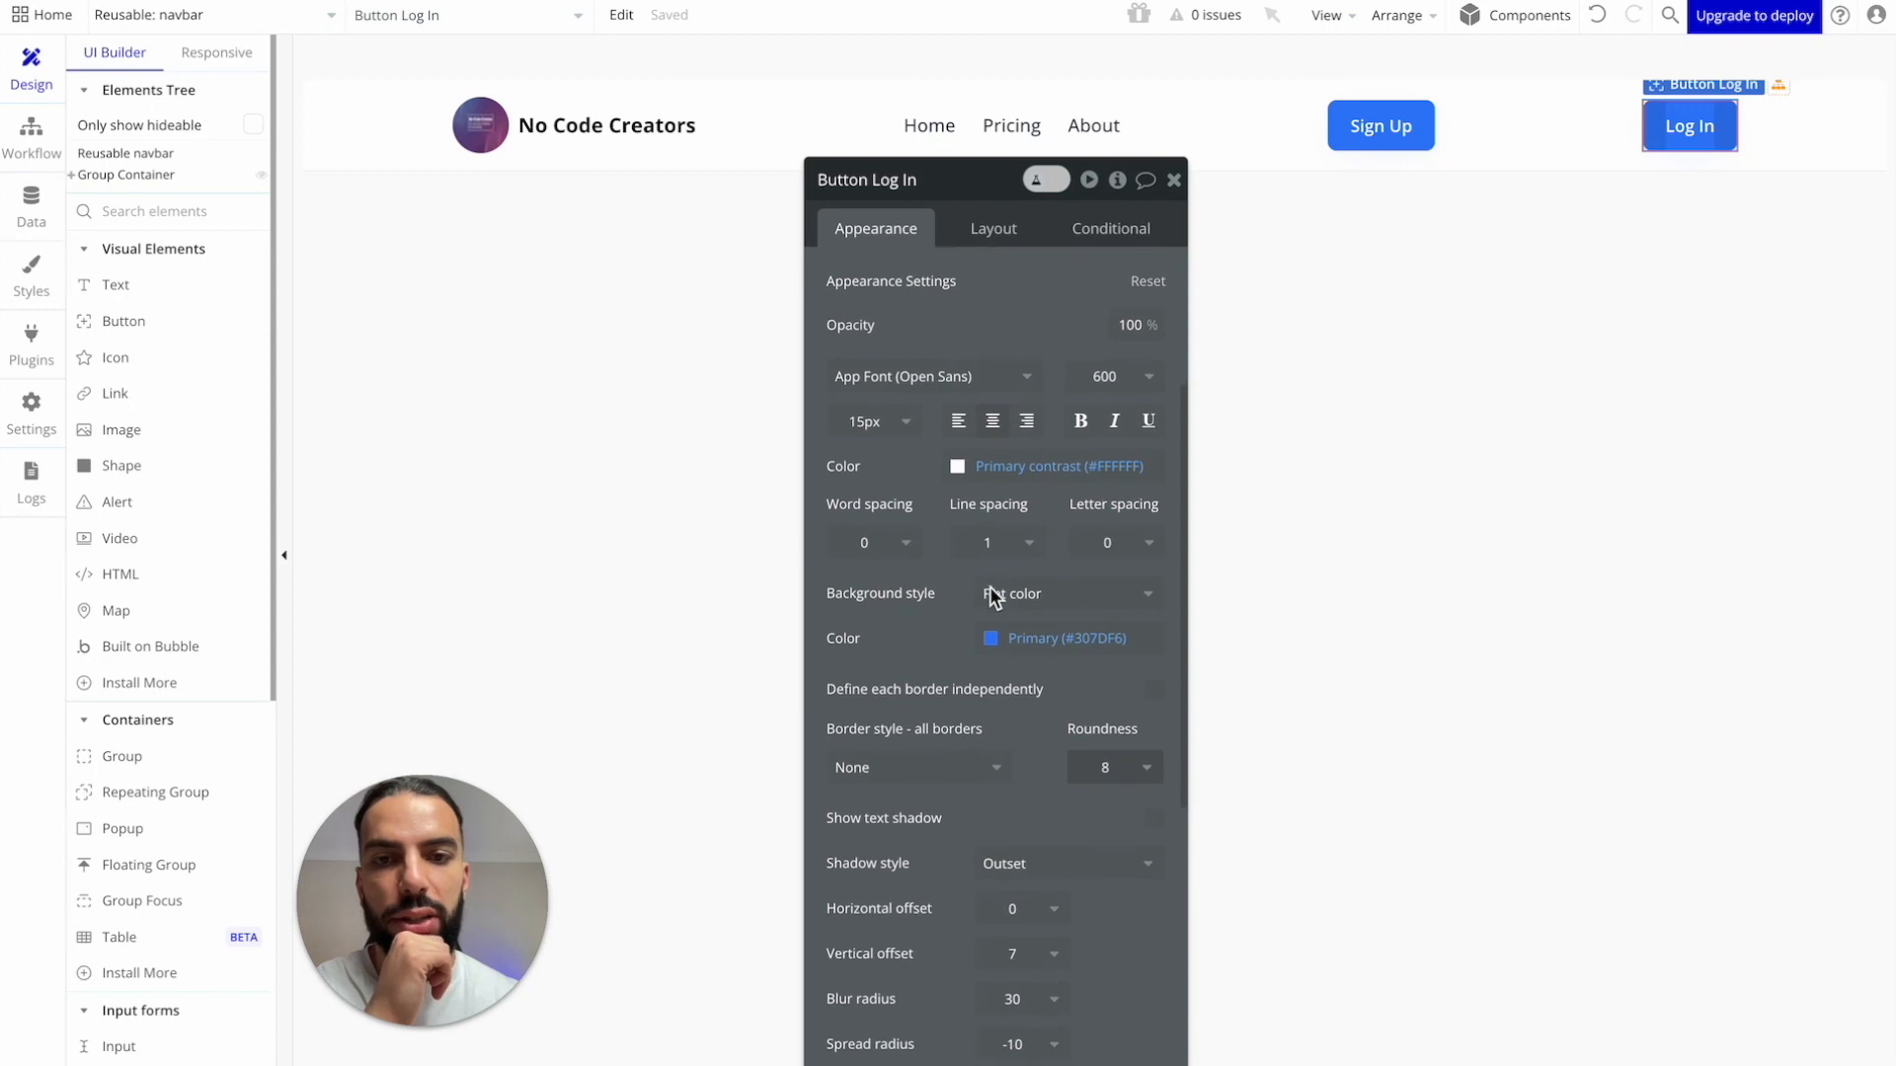
{"action": "left_click", "coordinate": [957, 466]}
{"action": "left_click", "coordinate": [1067, 792]}
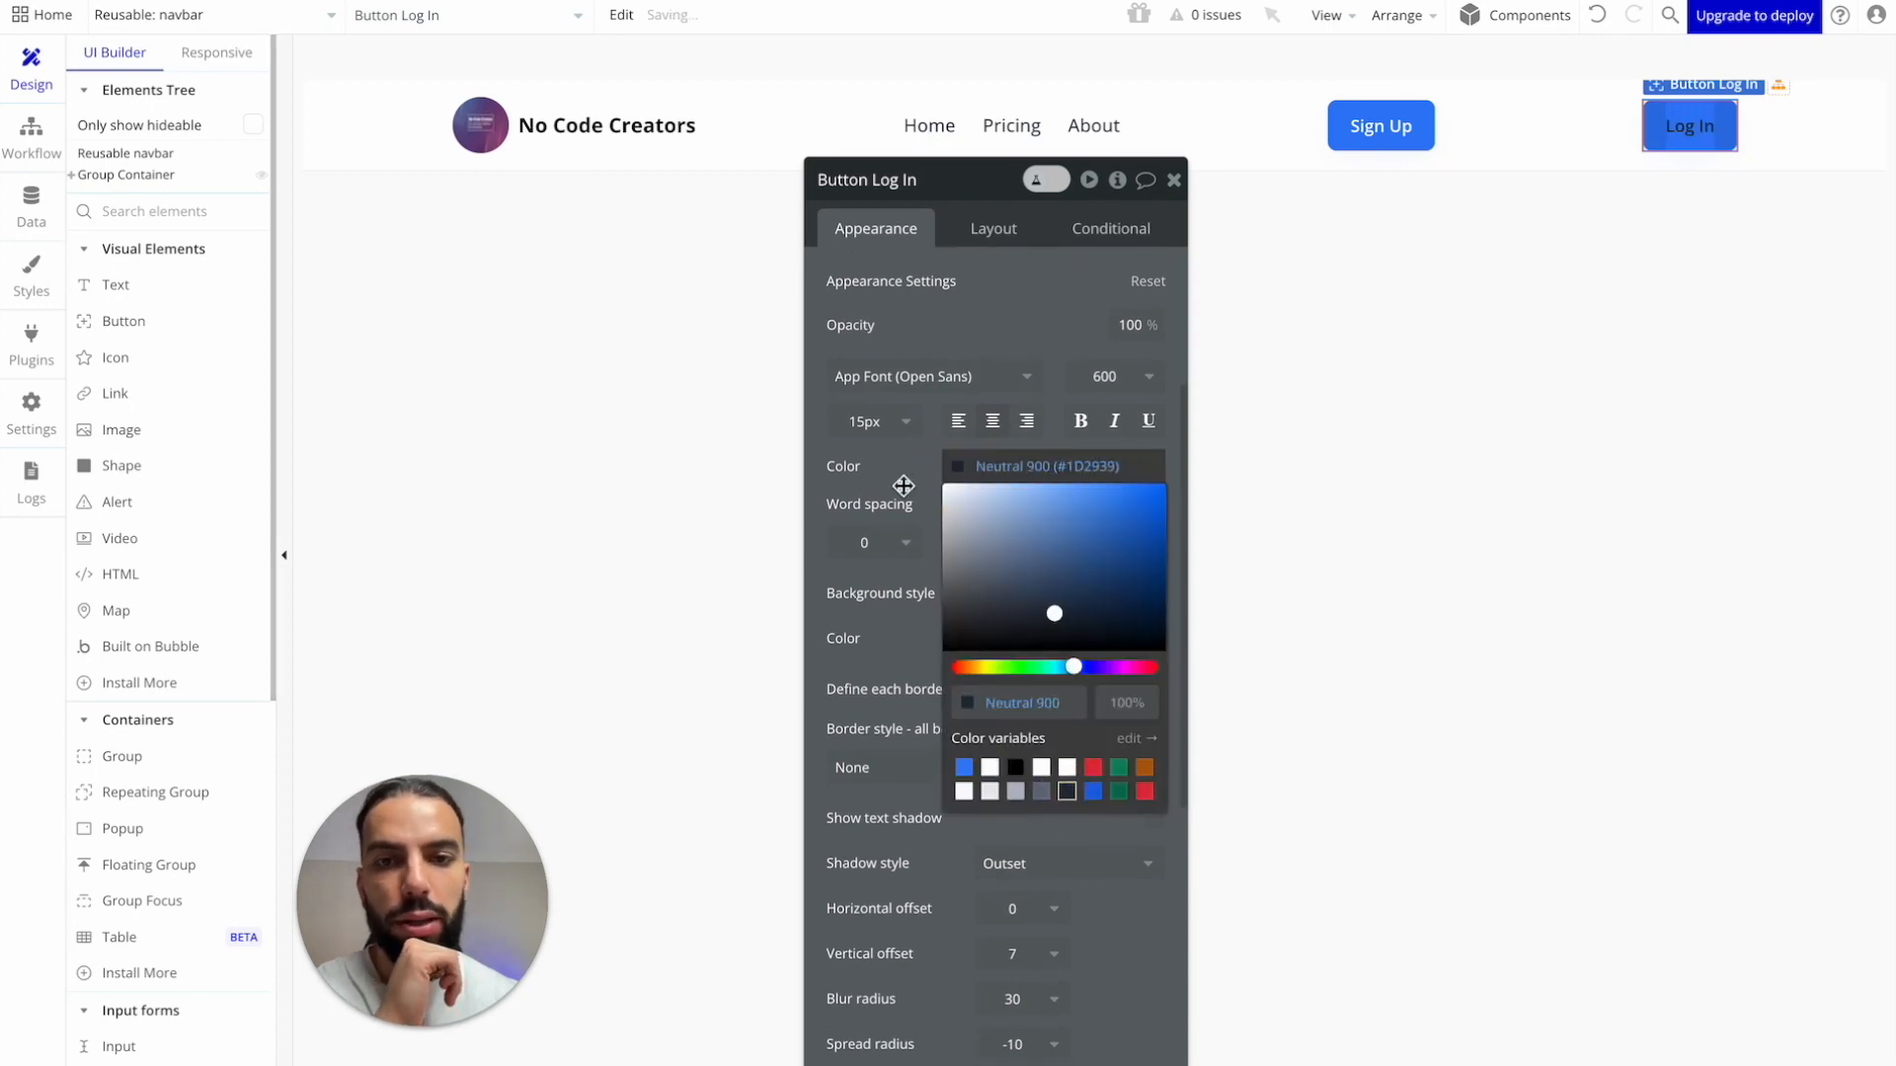
{"action": "left_click", "coordinate": [901, 483]}
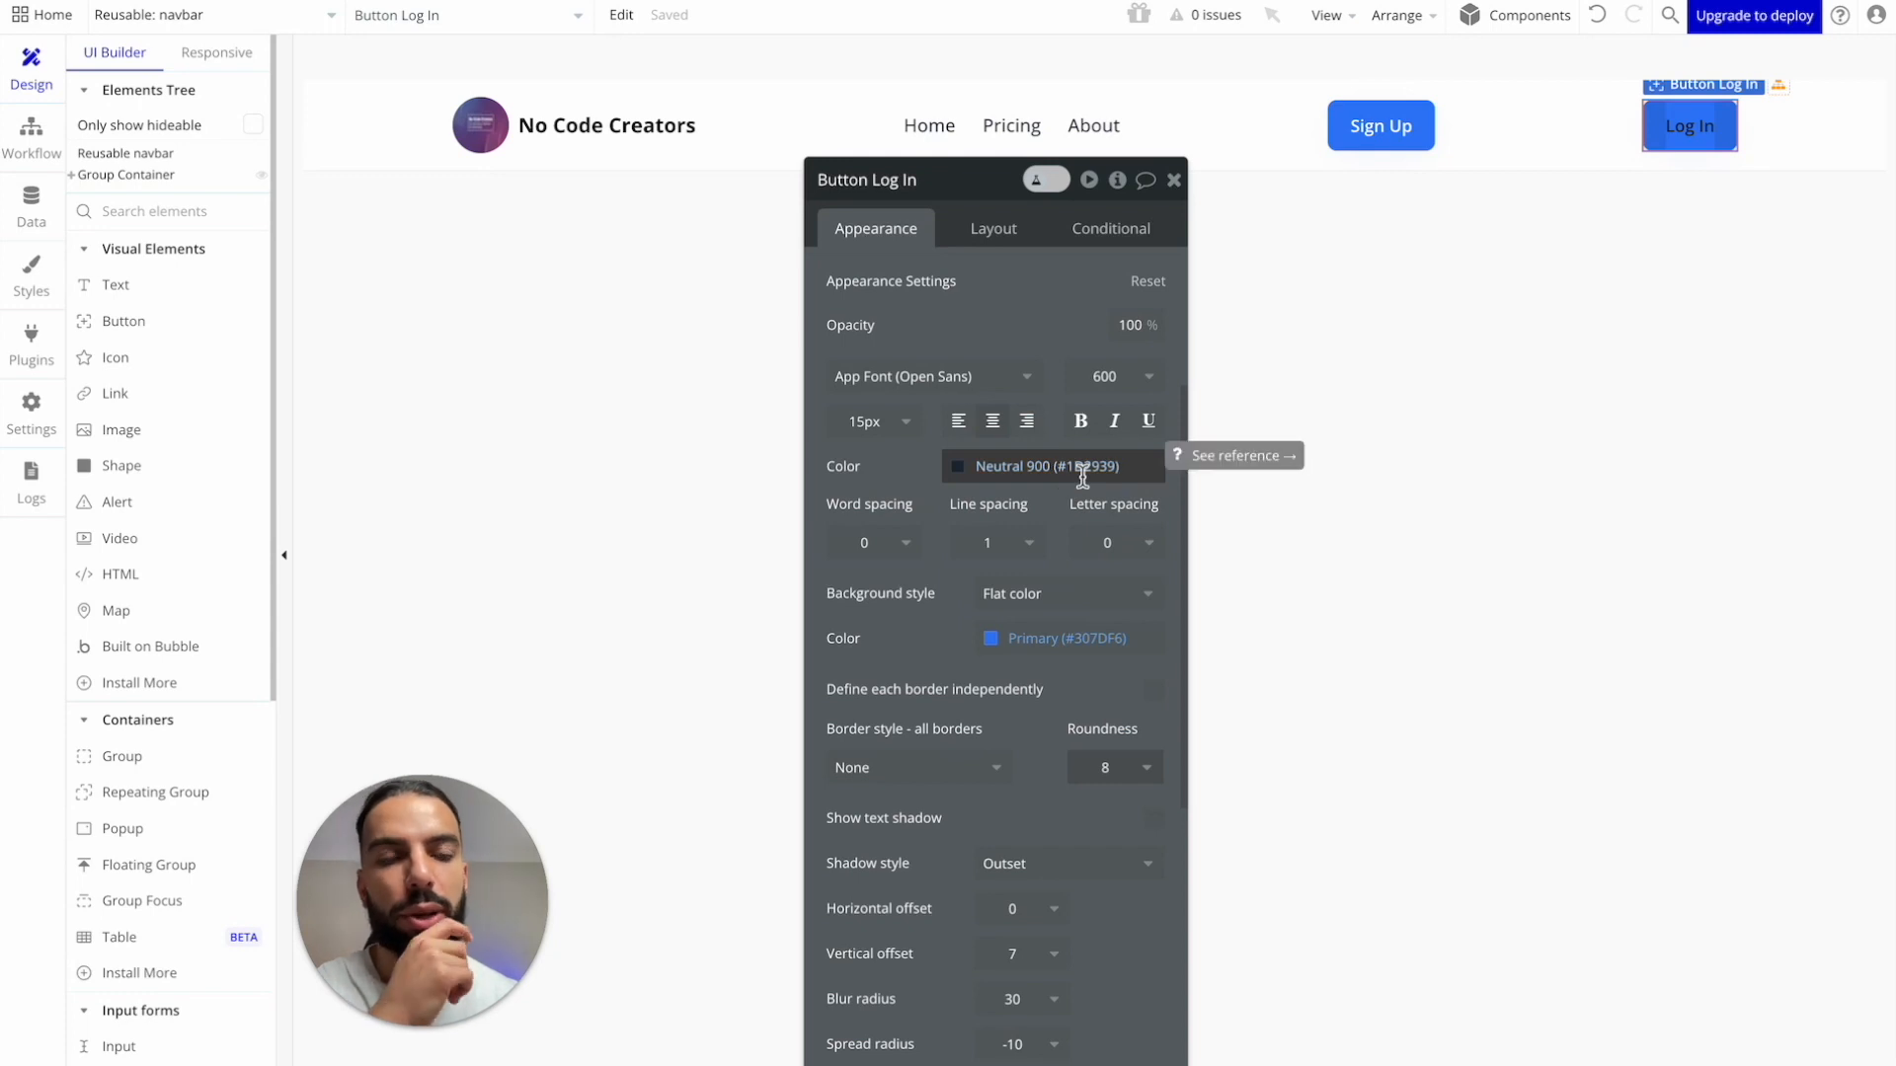
Step: Set the Log In button's background color to the Primary contrast color variable
{"action": "scroll", "coordinate": [1046, 474], "scroll_direction": "down", "scroll_amount": 3}
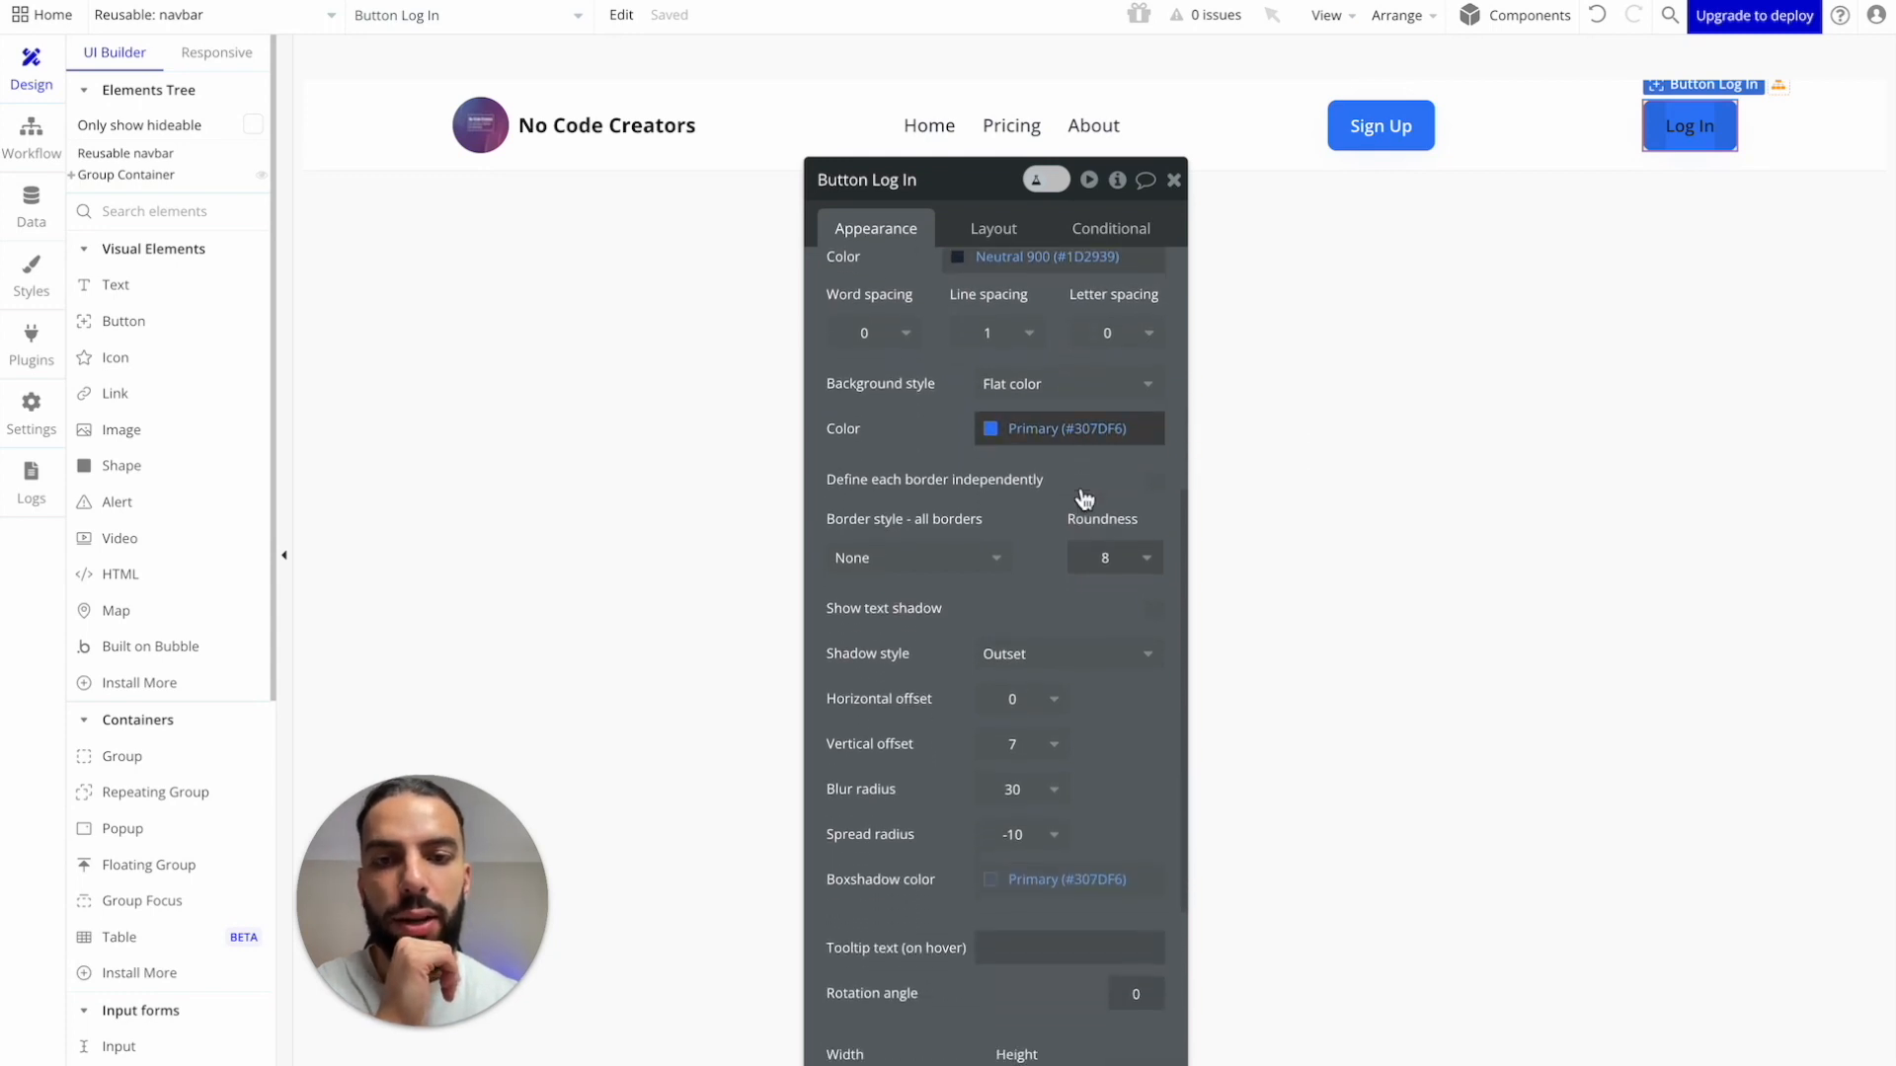
{"action": "left_click", "coordinate": [996, 422]}
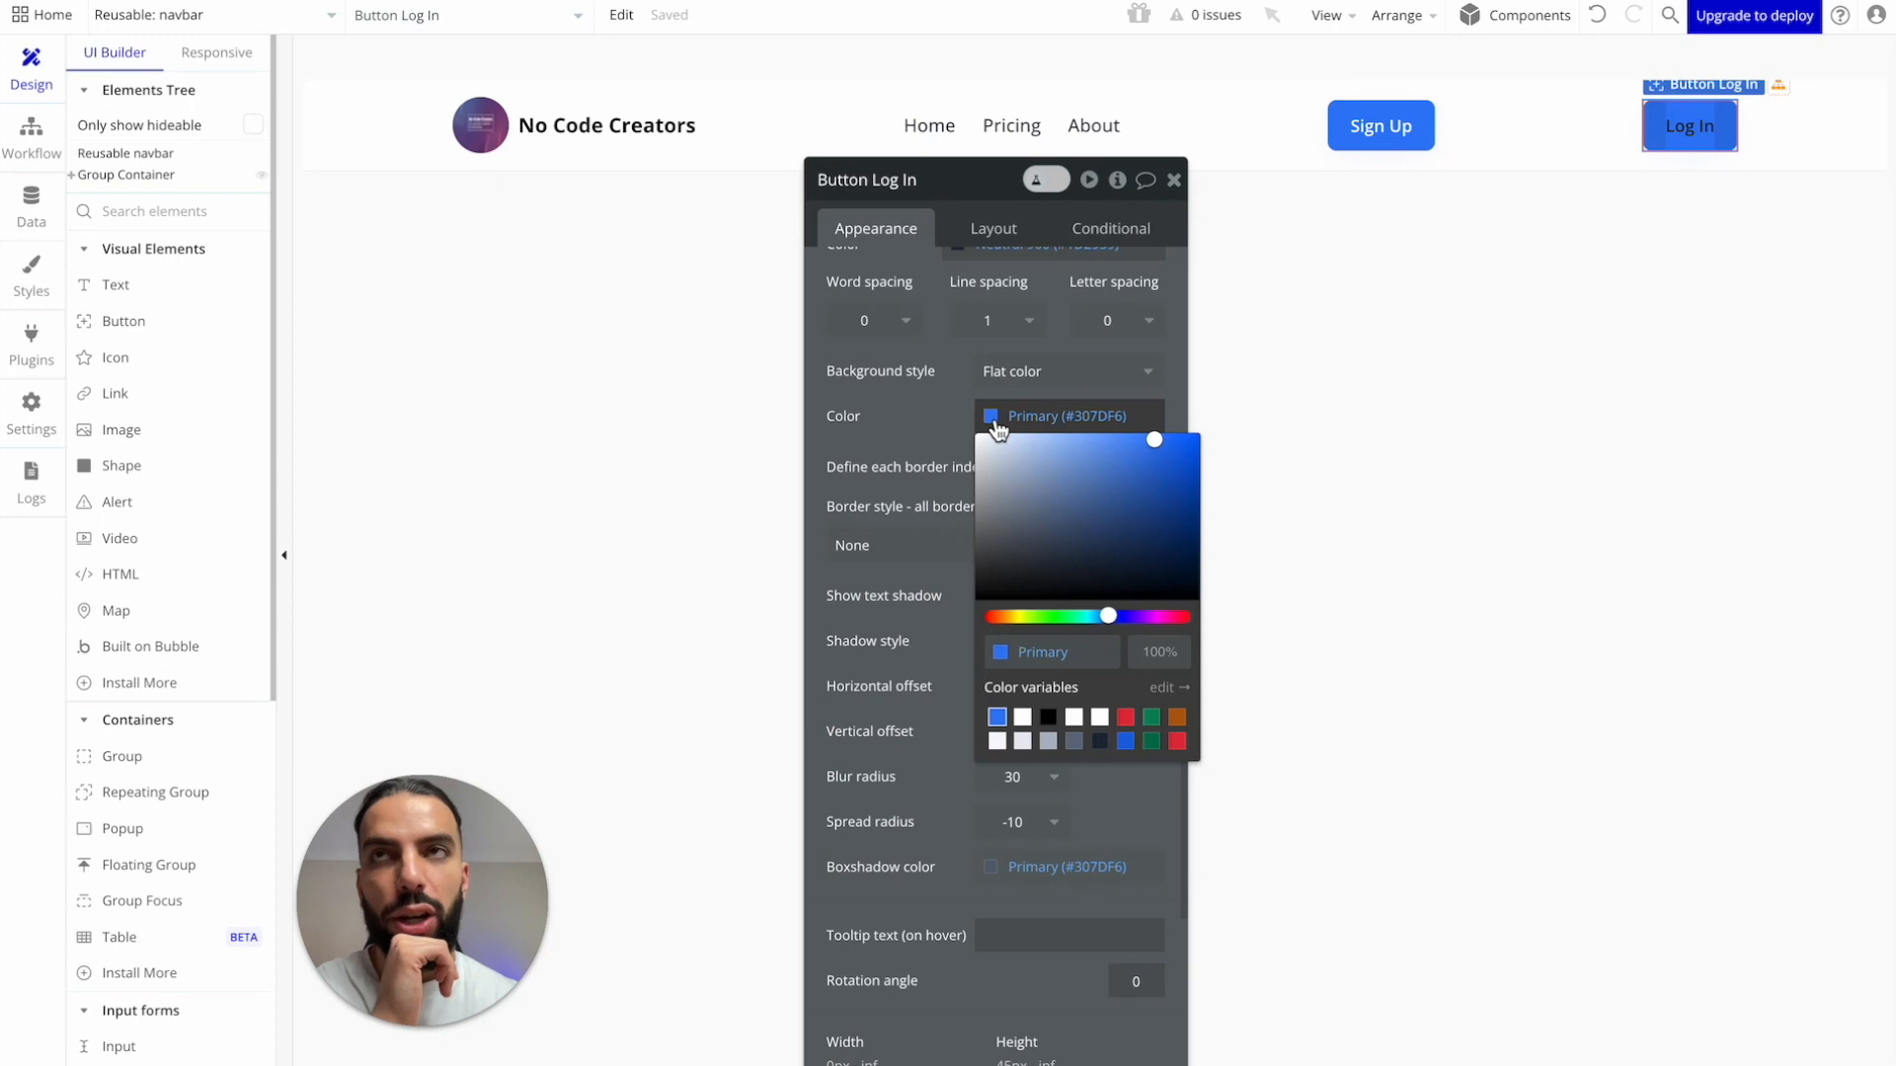
{"action": "left_click", "coordinate": [1023, 717]}
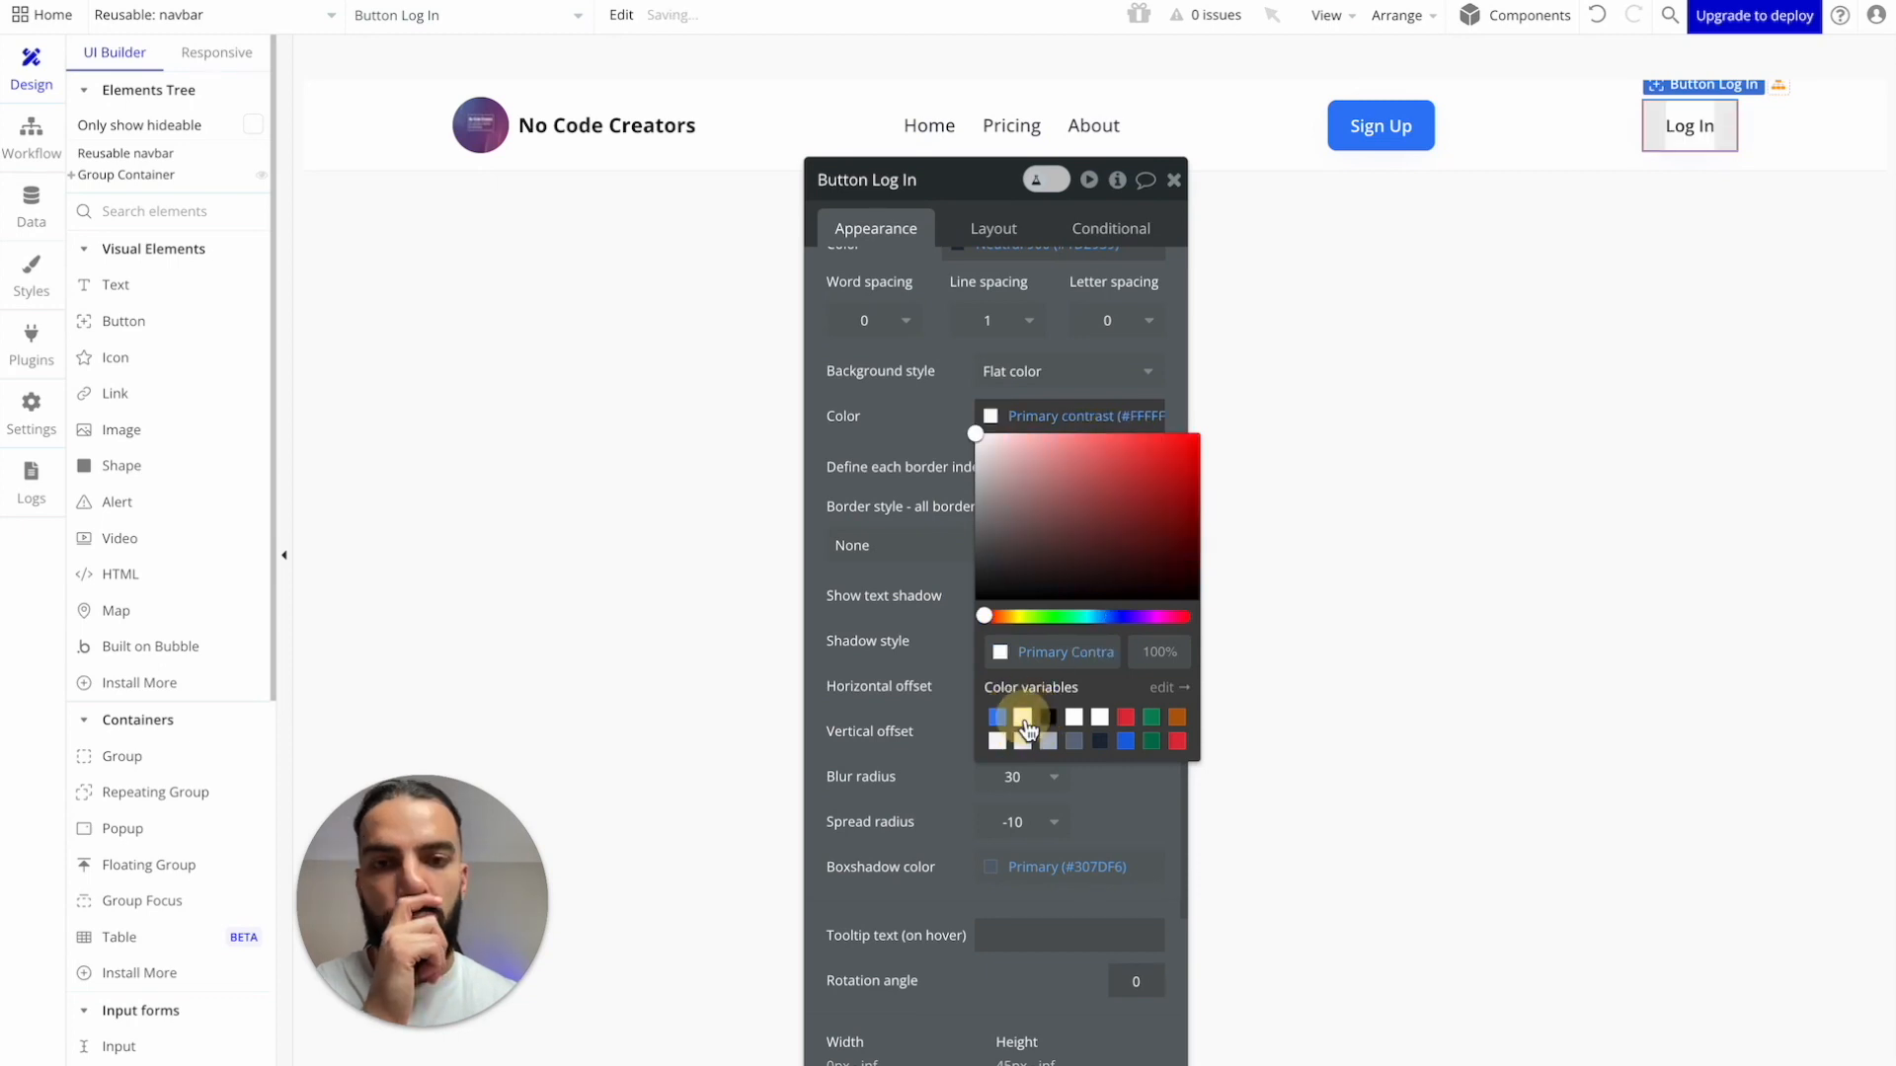
{"action": "left_click", "coordinate": [920, 465]}
Step: Give the Log In button a solid border on all sides in the Neutral 200 color variable
{"action": "scroll", "coordinate": [999, 533], "scroll_direction": "up", "scroll_amount": 1}
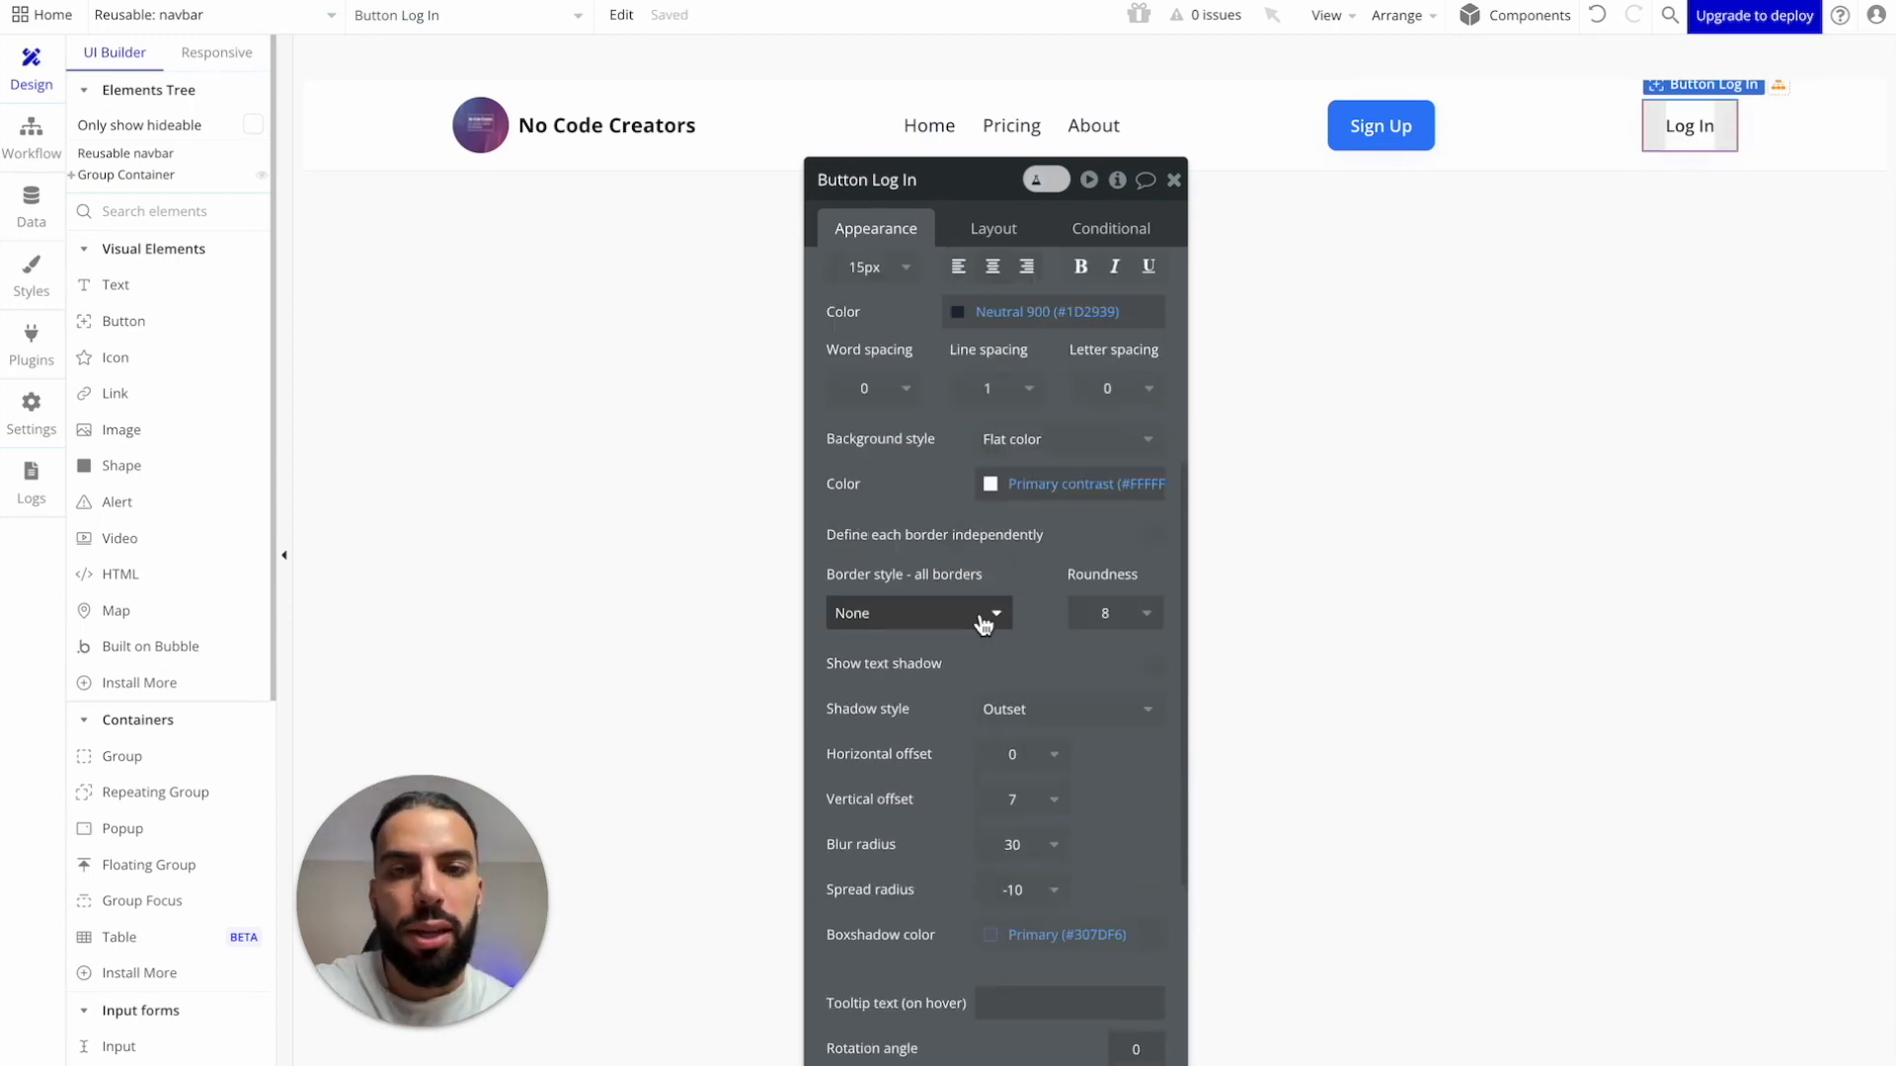
{"action": "left_click", "coordinate": [983, 613]}
{"action": "left_click", "coordinate": [955, 724]}
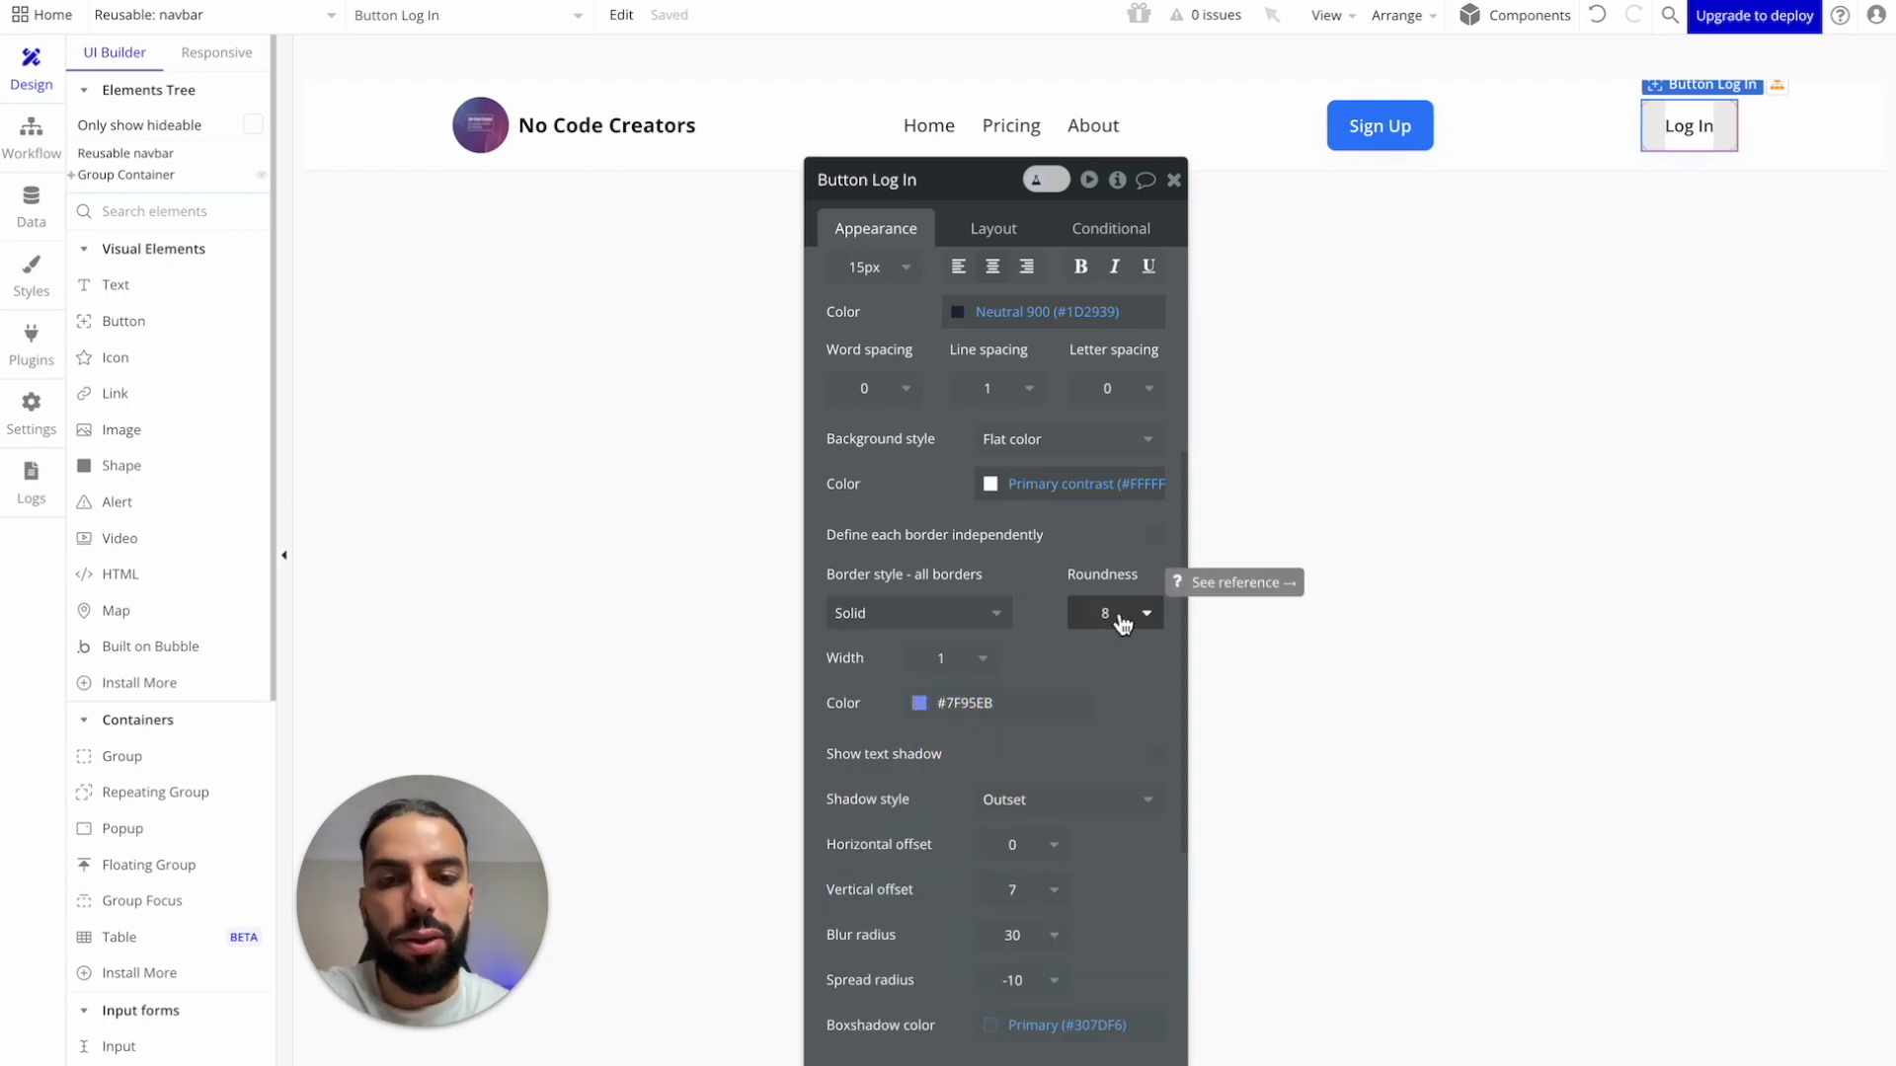
{"action": "scroll", "coordinate": [1120, 624], "scroll_direction": "down", "scroll_amount": 1}
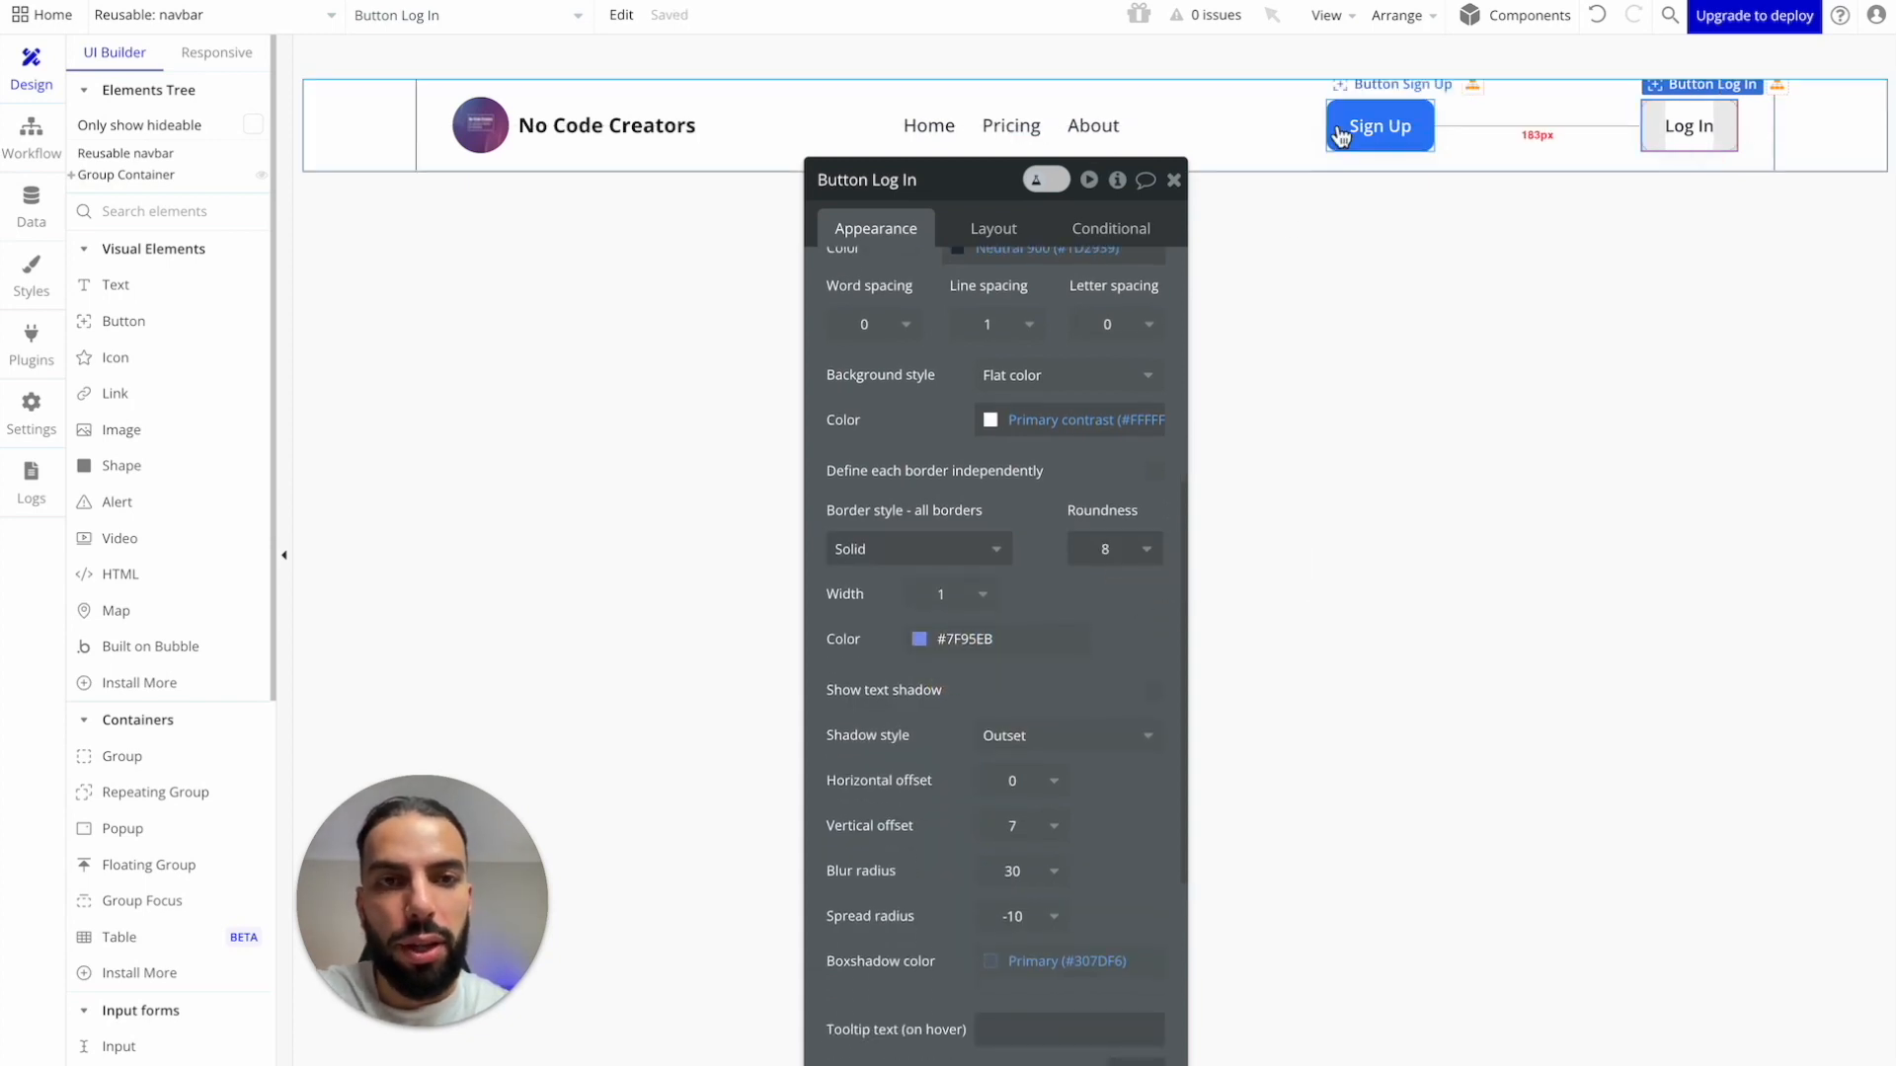
{"action": "left_click", "coordinate": [928, 644]}
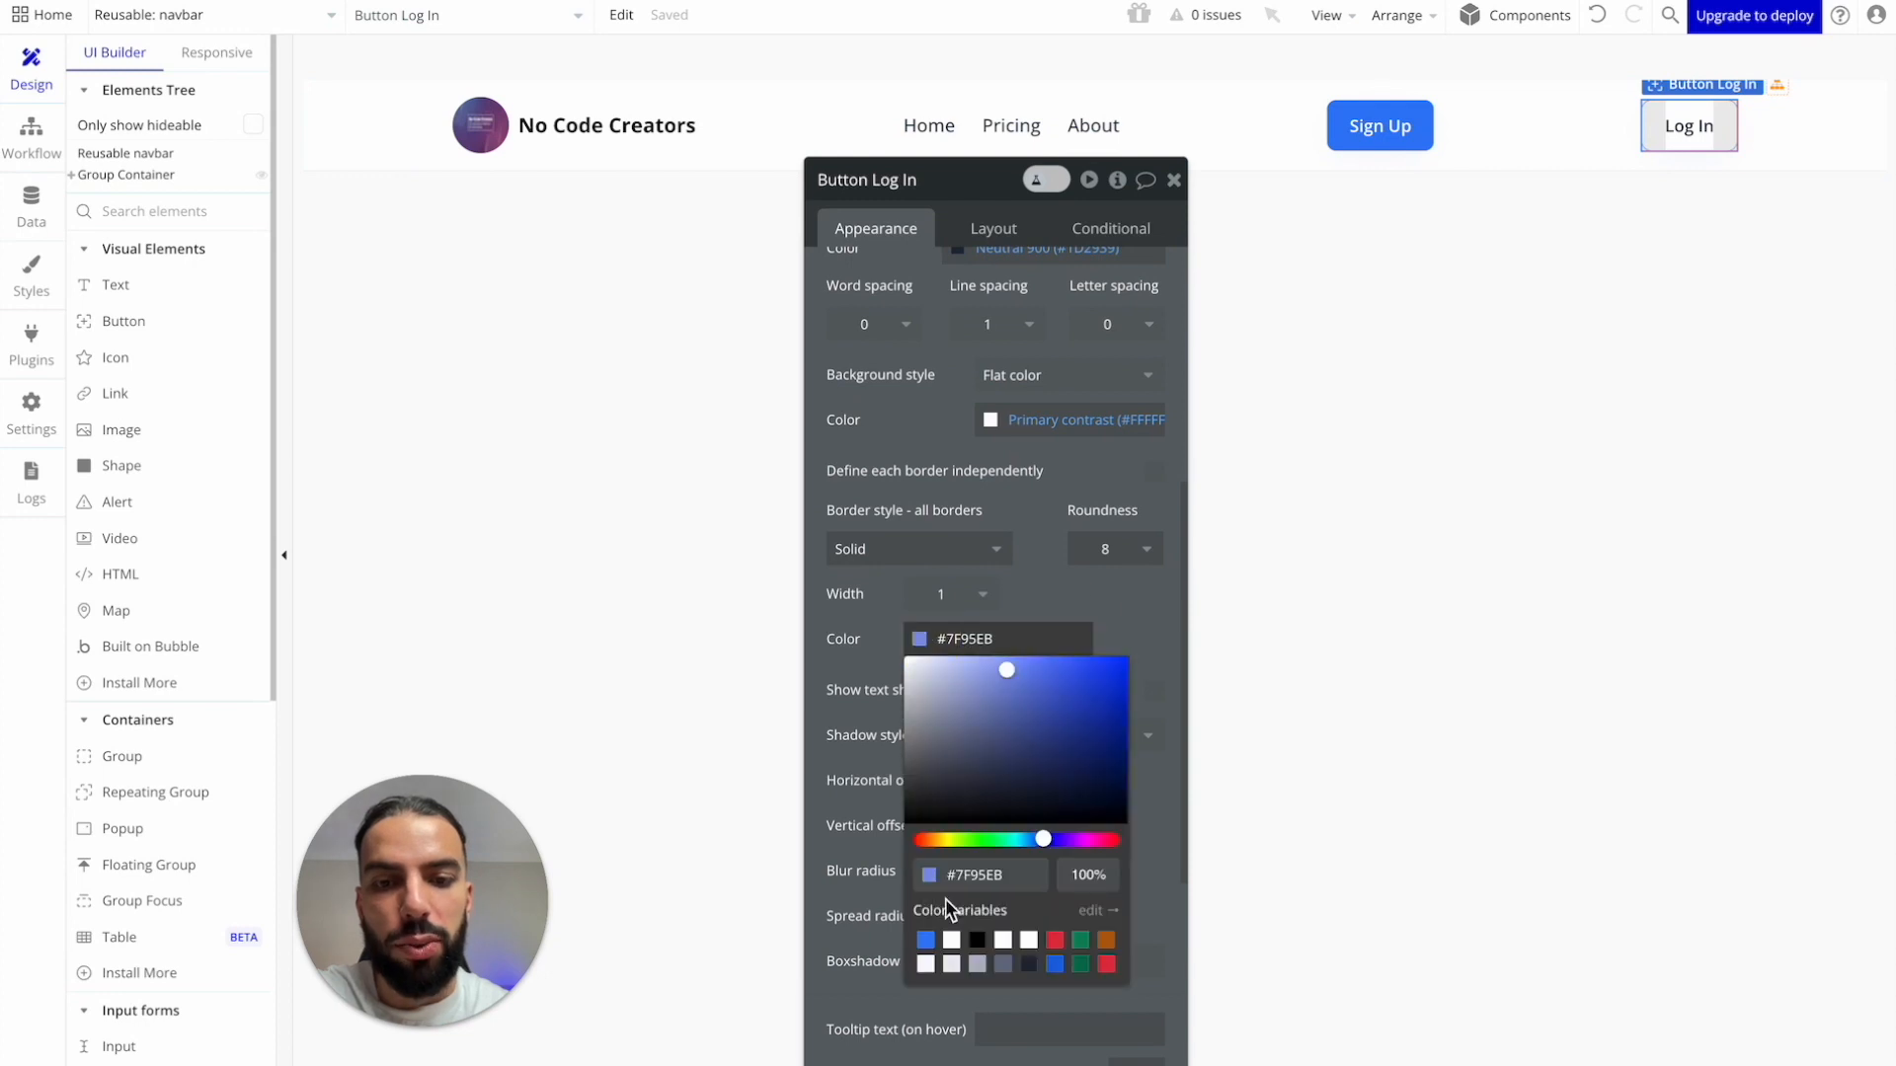
{"action": "left_click", "coordinate": [1003, 941]}
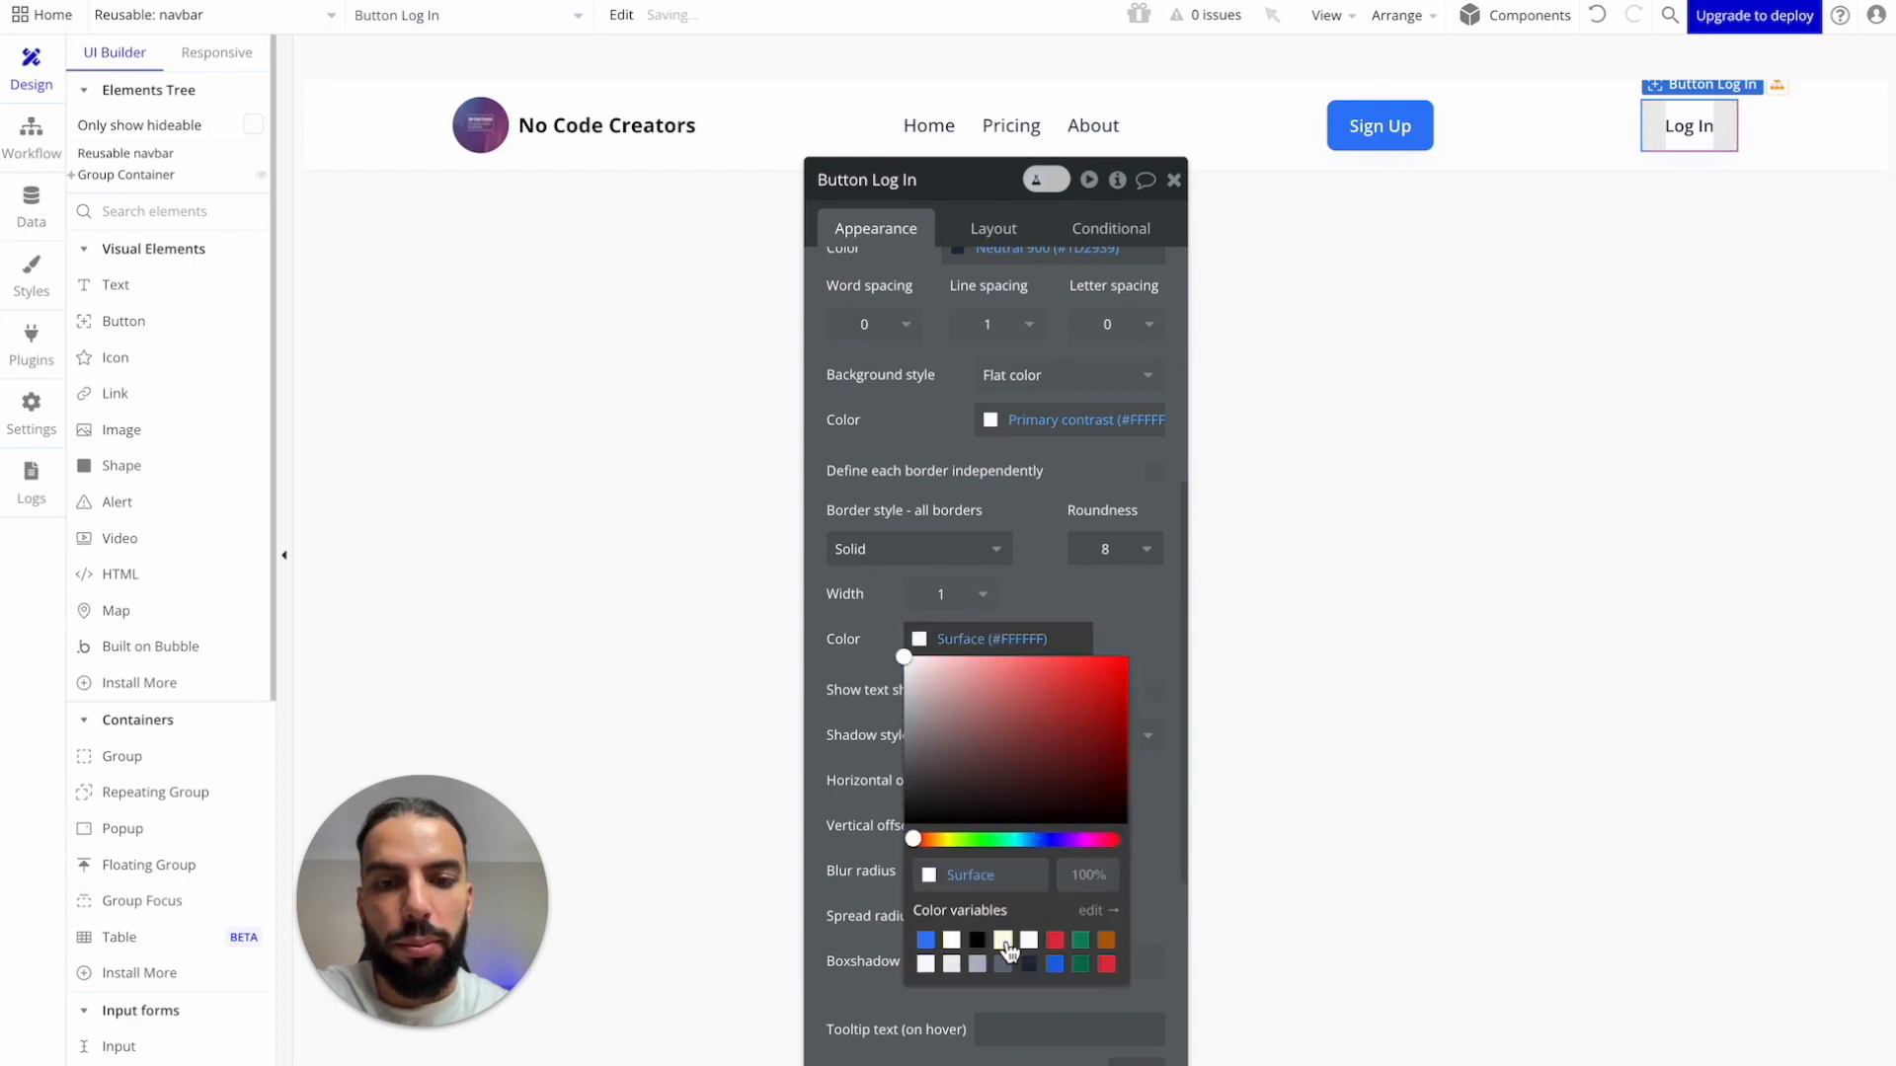
{"action": "left_click", "coordinate": [951, 965]}
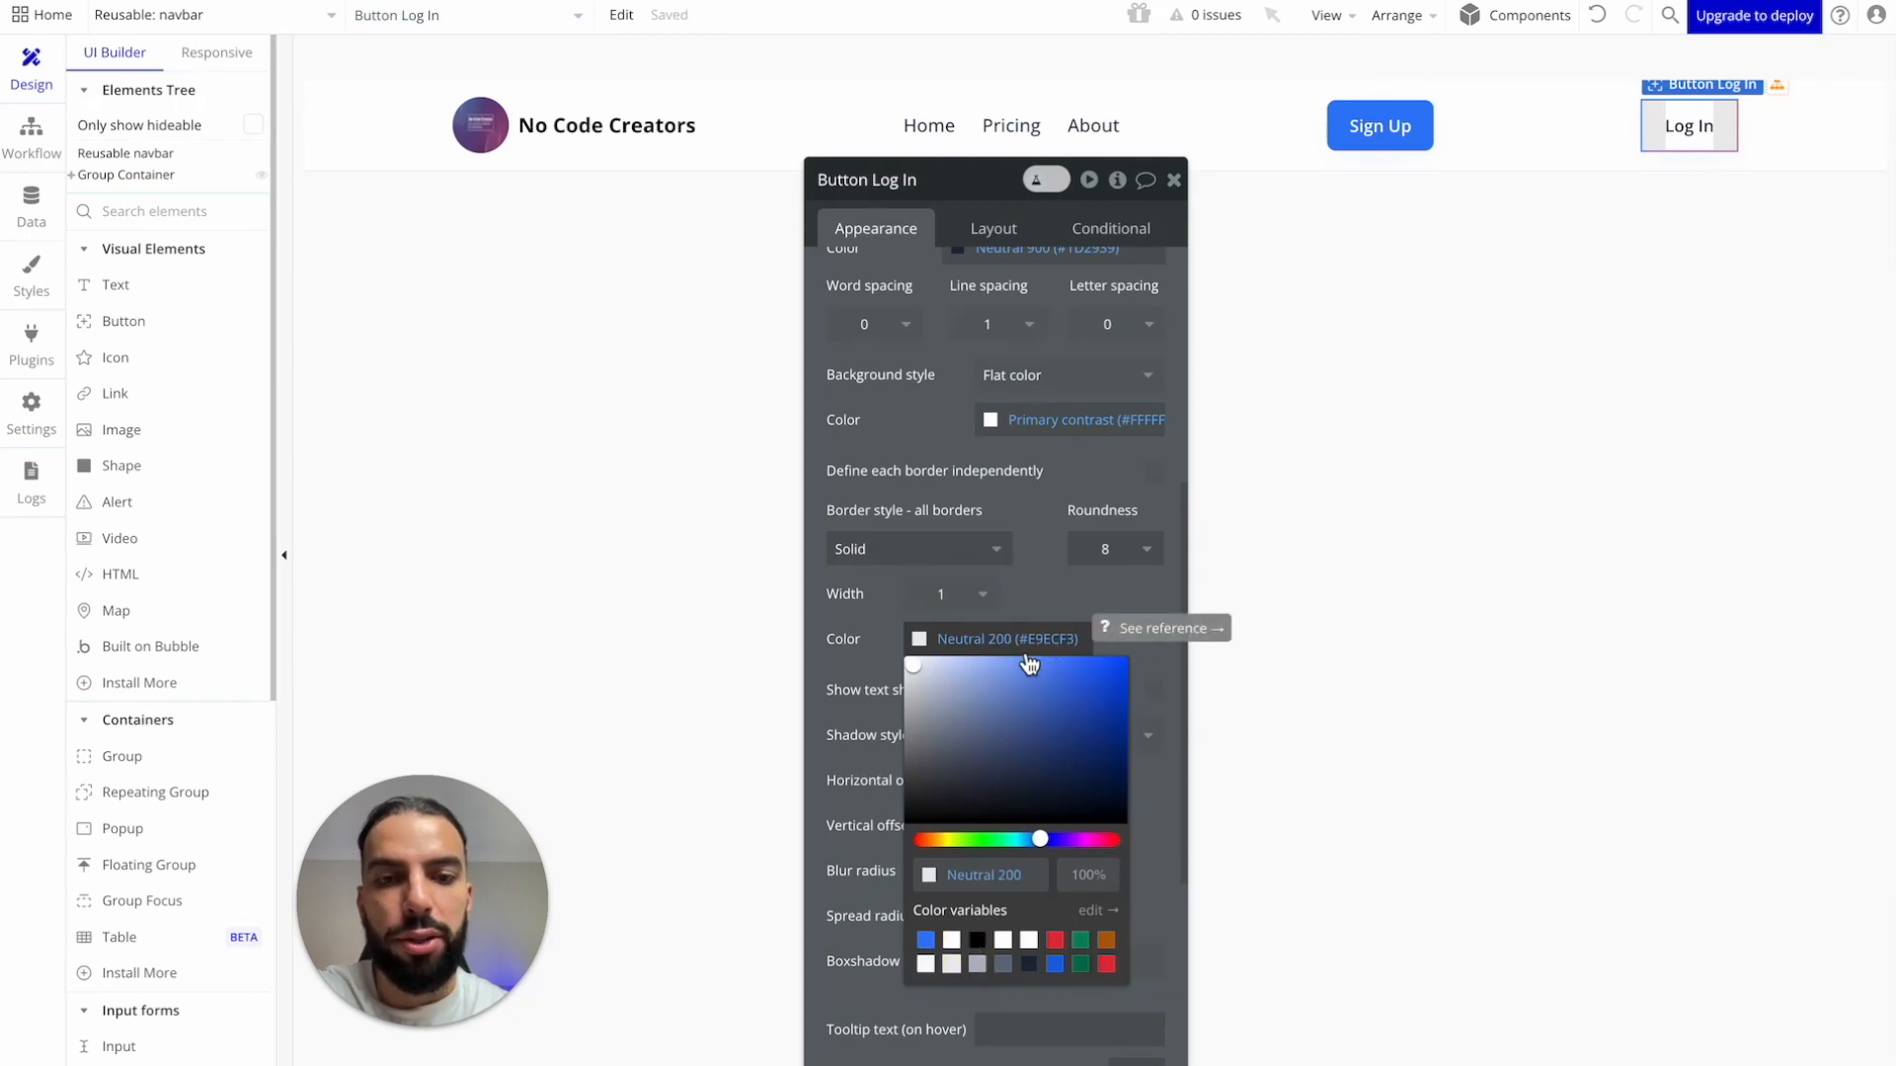
{"action": "left_click", "coordinate": [1134, 594]}
Step: Set the Log In button's box shadow color to Neutral 100 and close its property editor
{"action": "scroll", "coordinate": [1129, 590], "scroll_direction": "down", "scroll_amount": 5}
{"action": "left_click", "coordinate": [1036, 509]}
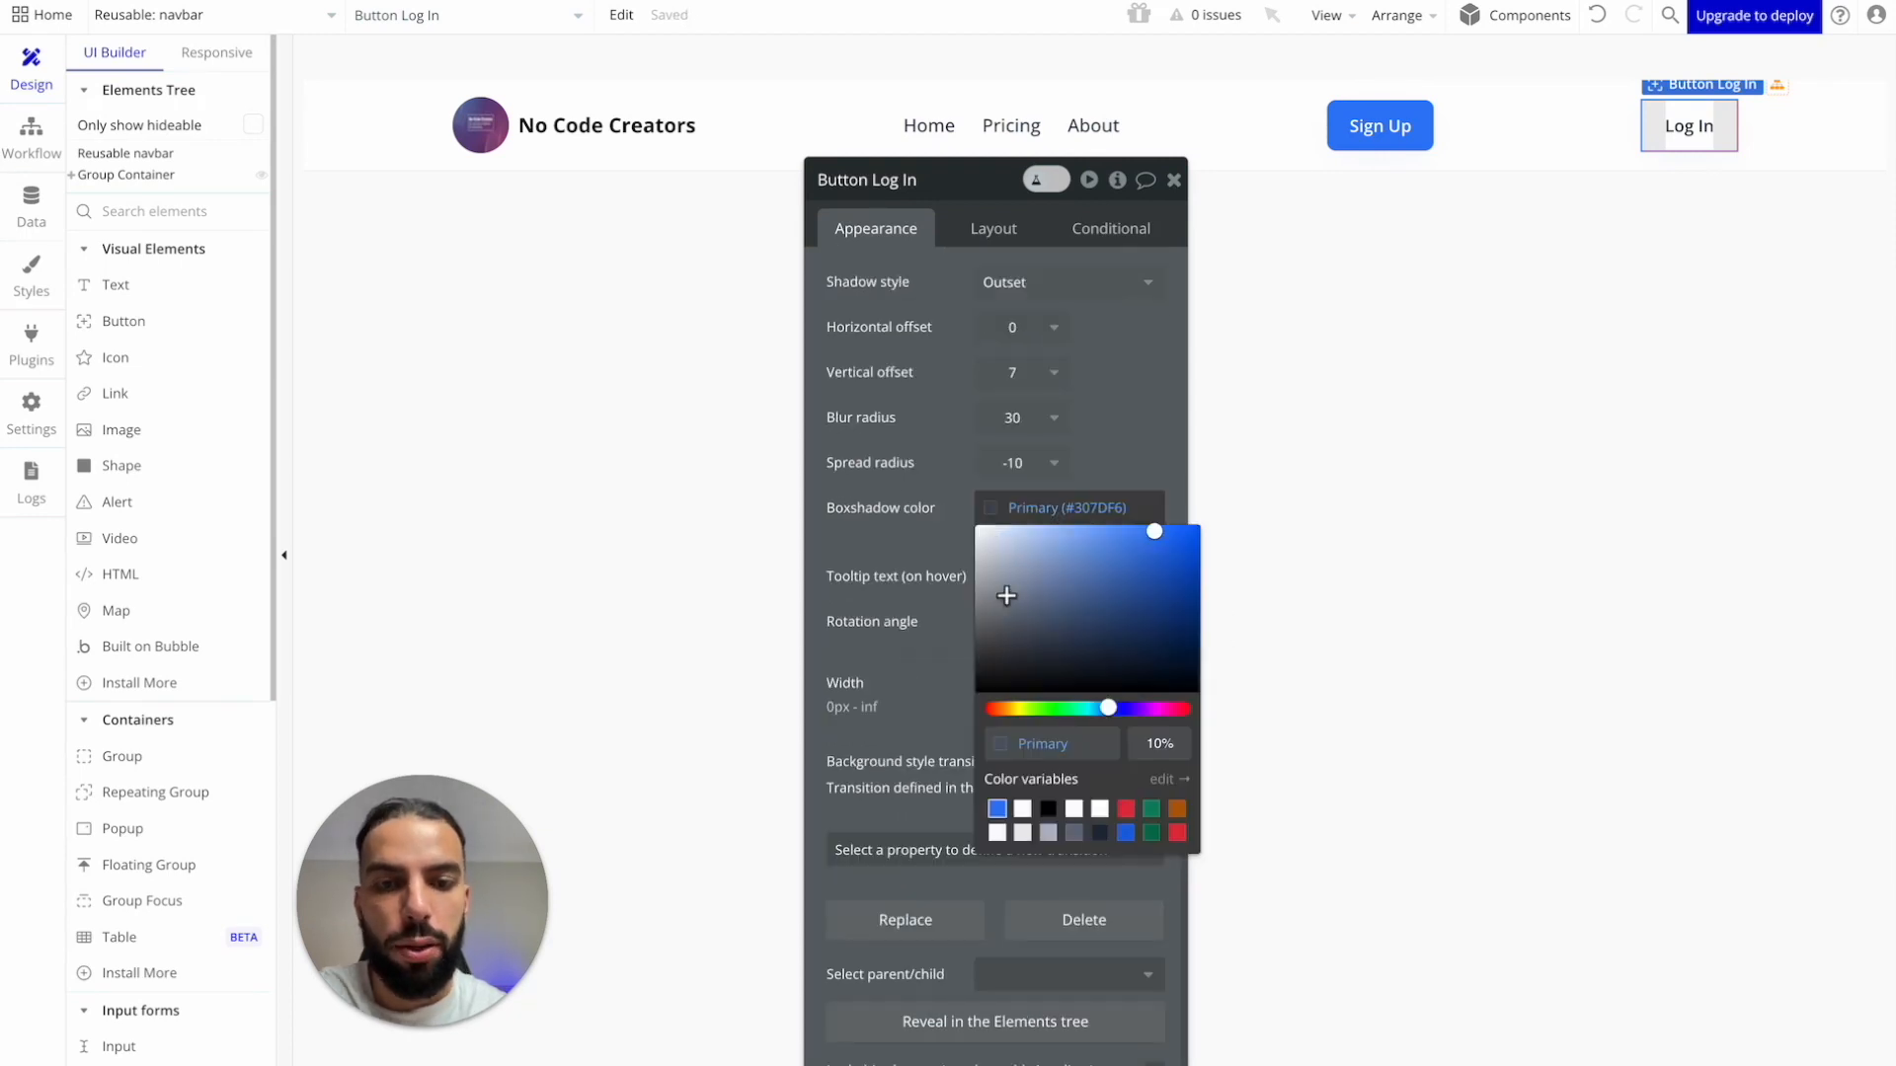
{"action": "left_click", "coordinate": [1022, 811]}
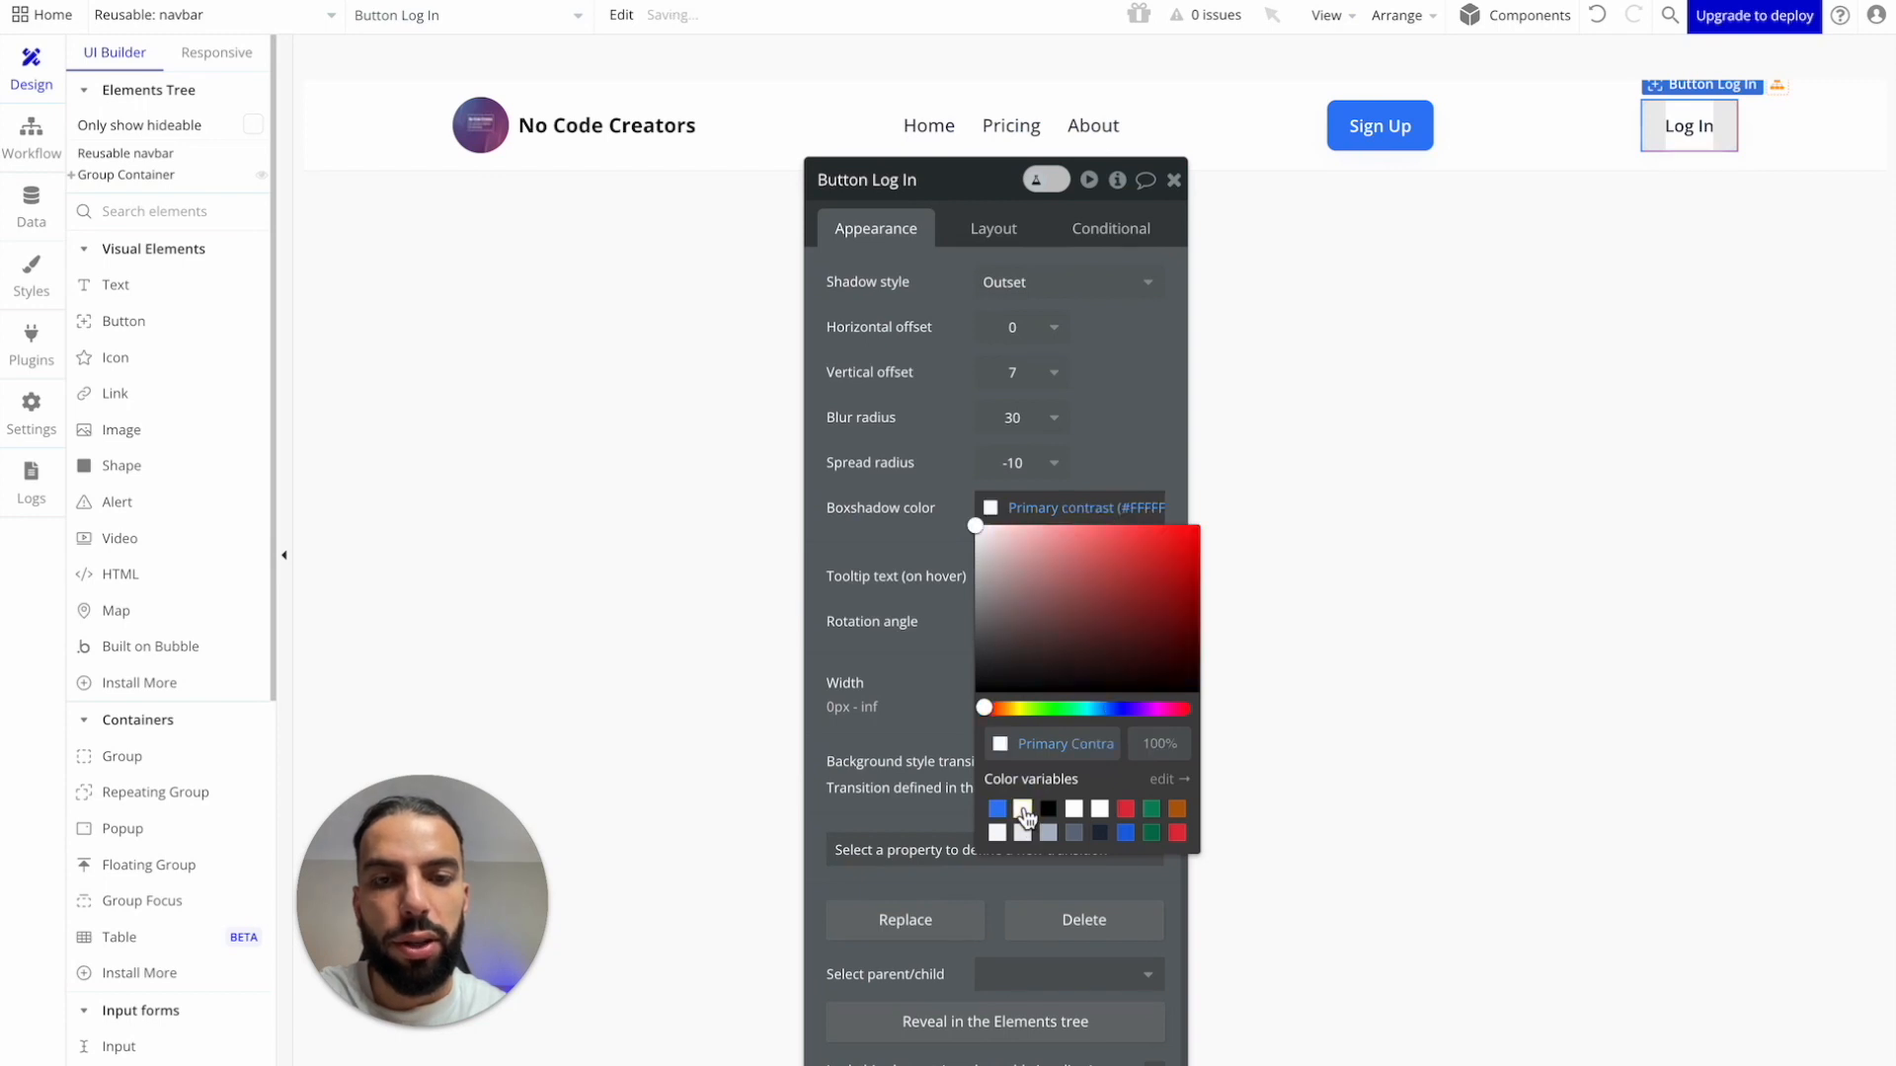
{"action": "left_click", "coordinate": [997, 832]}
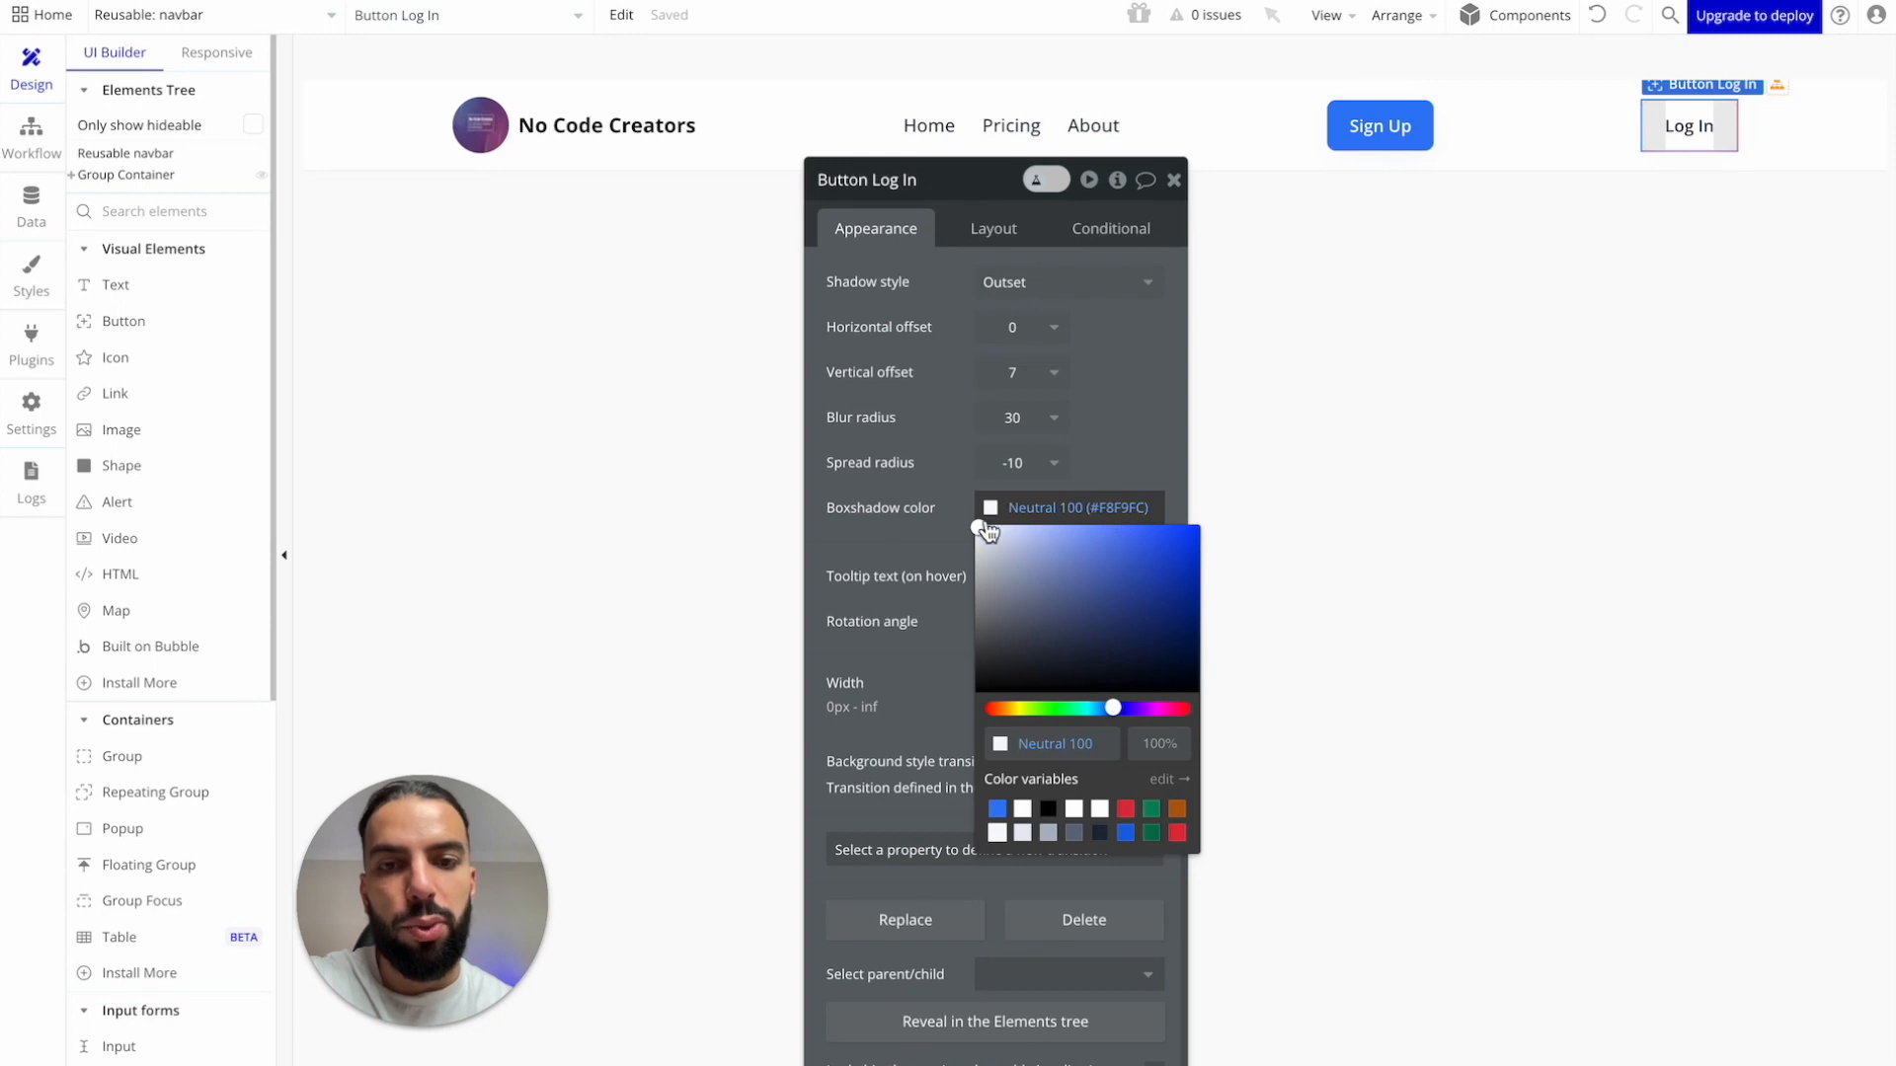
{"action": "left_click", "coordinate": [945, 526]}
{"action": "left_click", "coordinate": [1173, 180]}
{"action": "left_click", "coordinate": [1437, 233]}
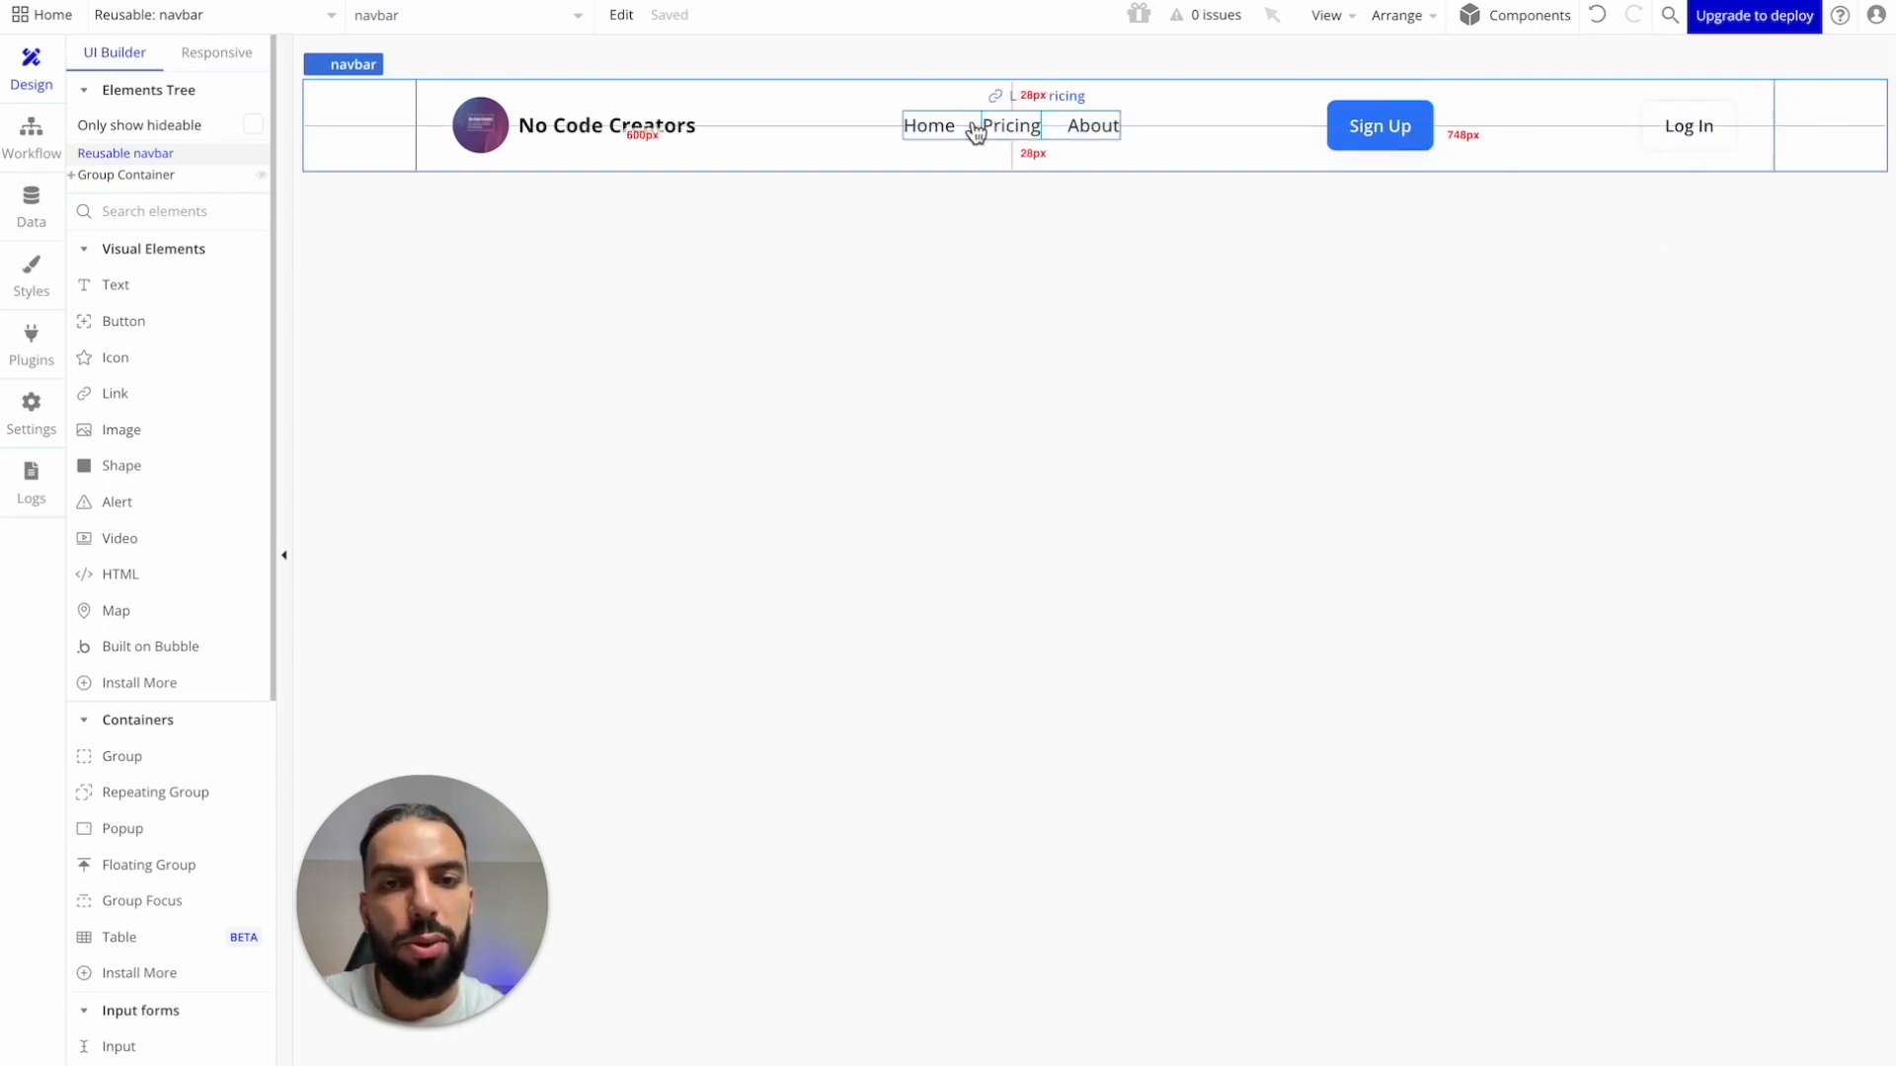
Step: Group the Sign Up and Log In buttons together in a row container
{"action": "left_click", "coordinate": [1421, 127]}
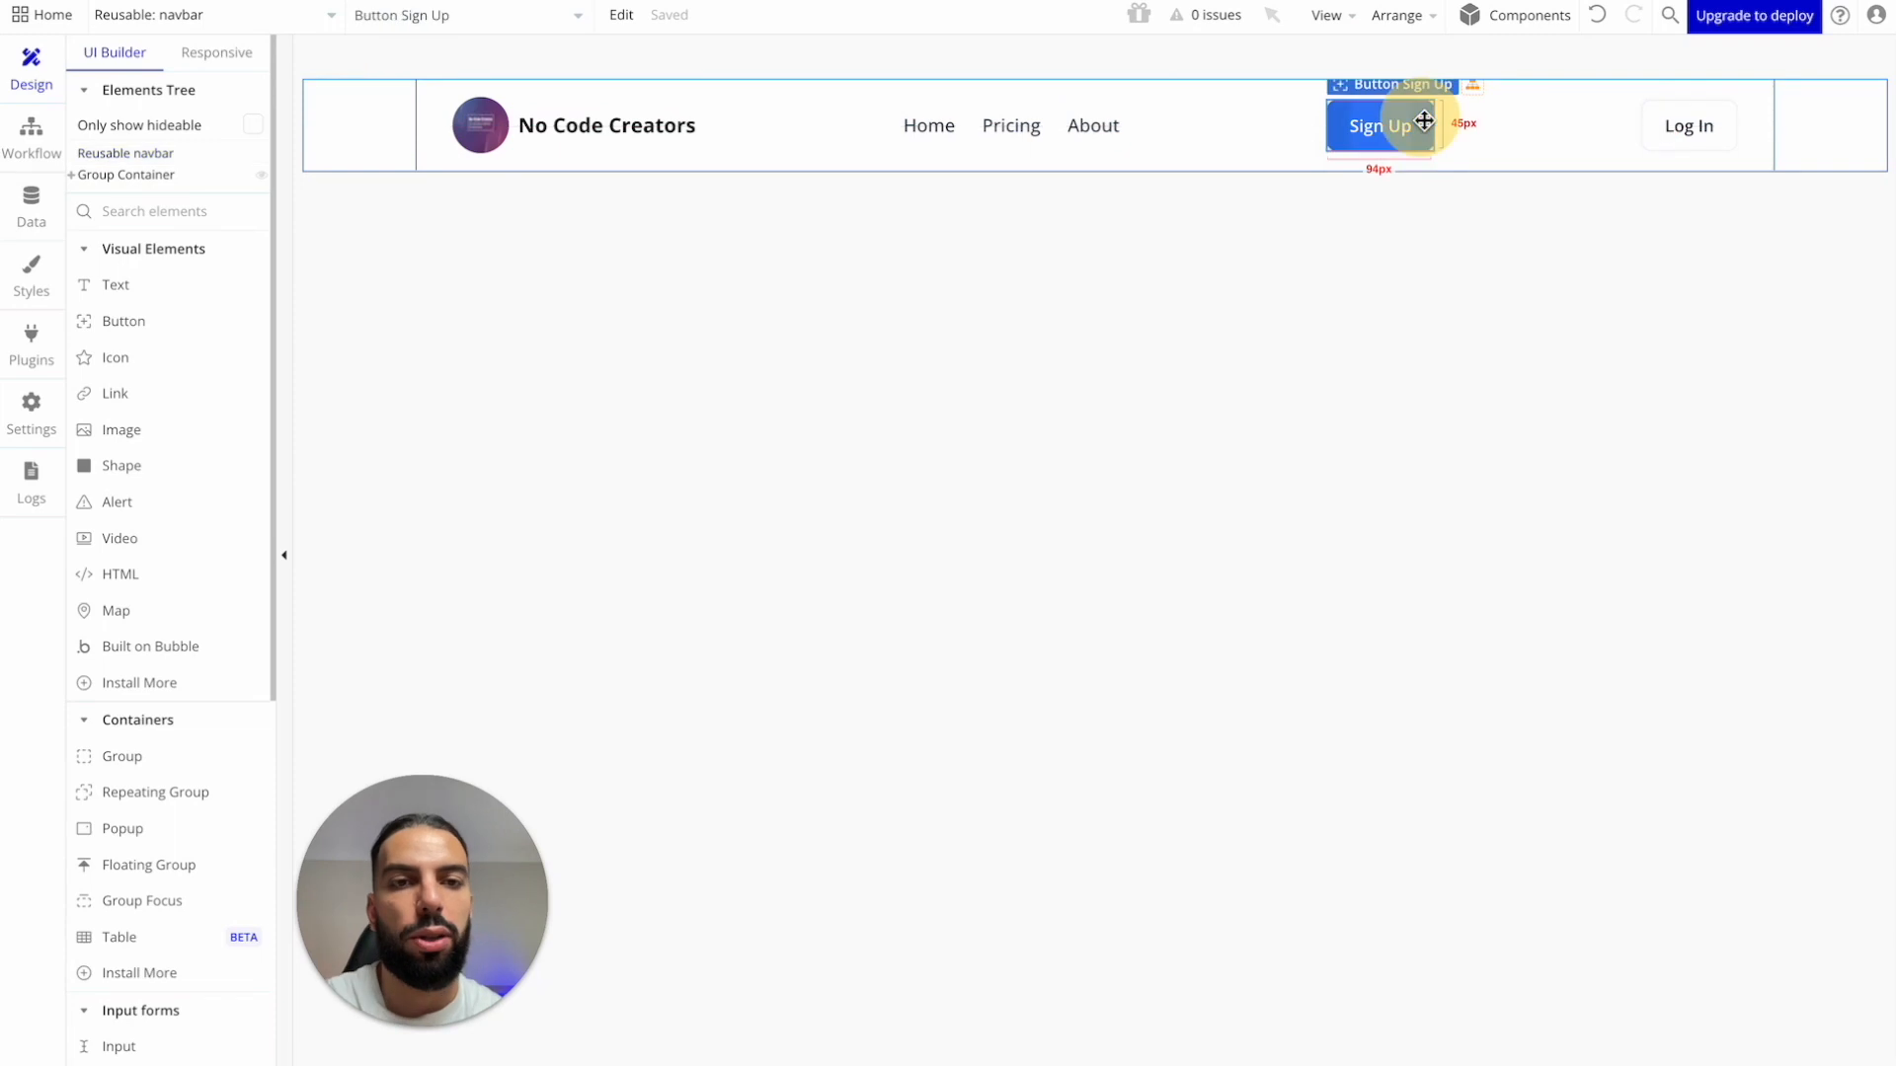
{"action": "left_click", "coordinate": [1675, 129], "text": "shift"}
{"action": "right_click", "coordinate": [1675, 127]}
{"action": "mouse_move", "coordinate": [1753, 242]}
{"action": "left_click", "coordinate": [1578, 263]}
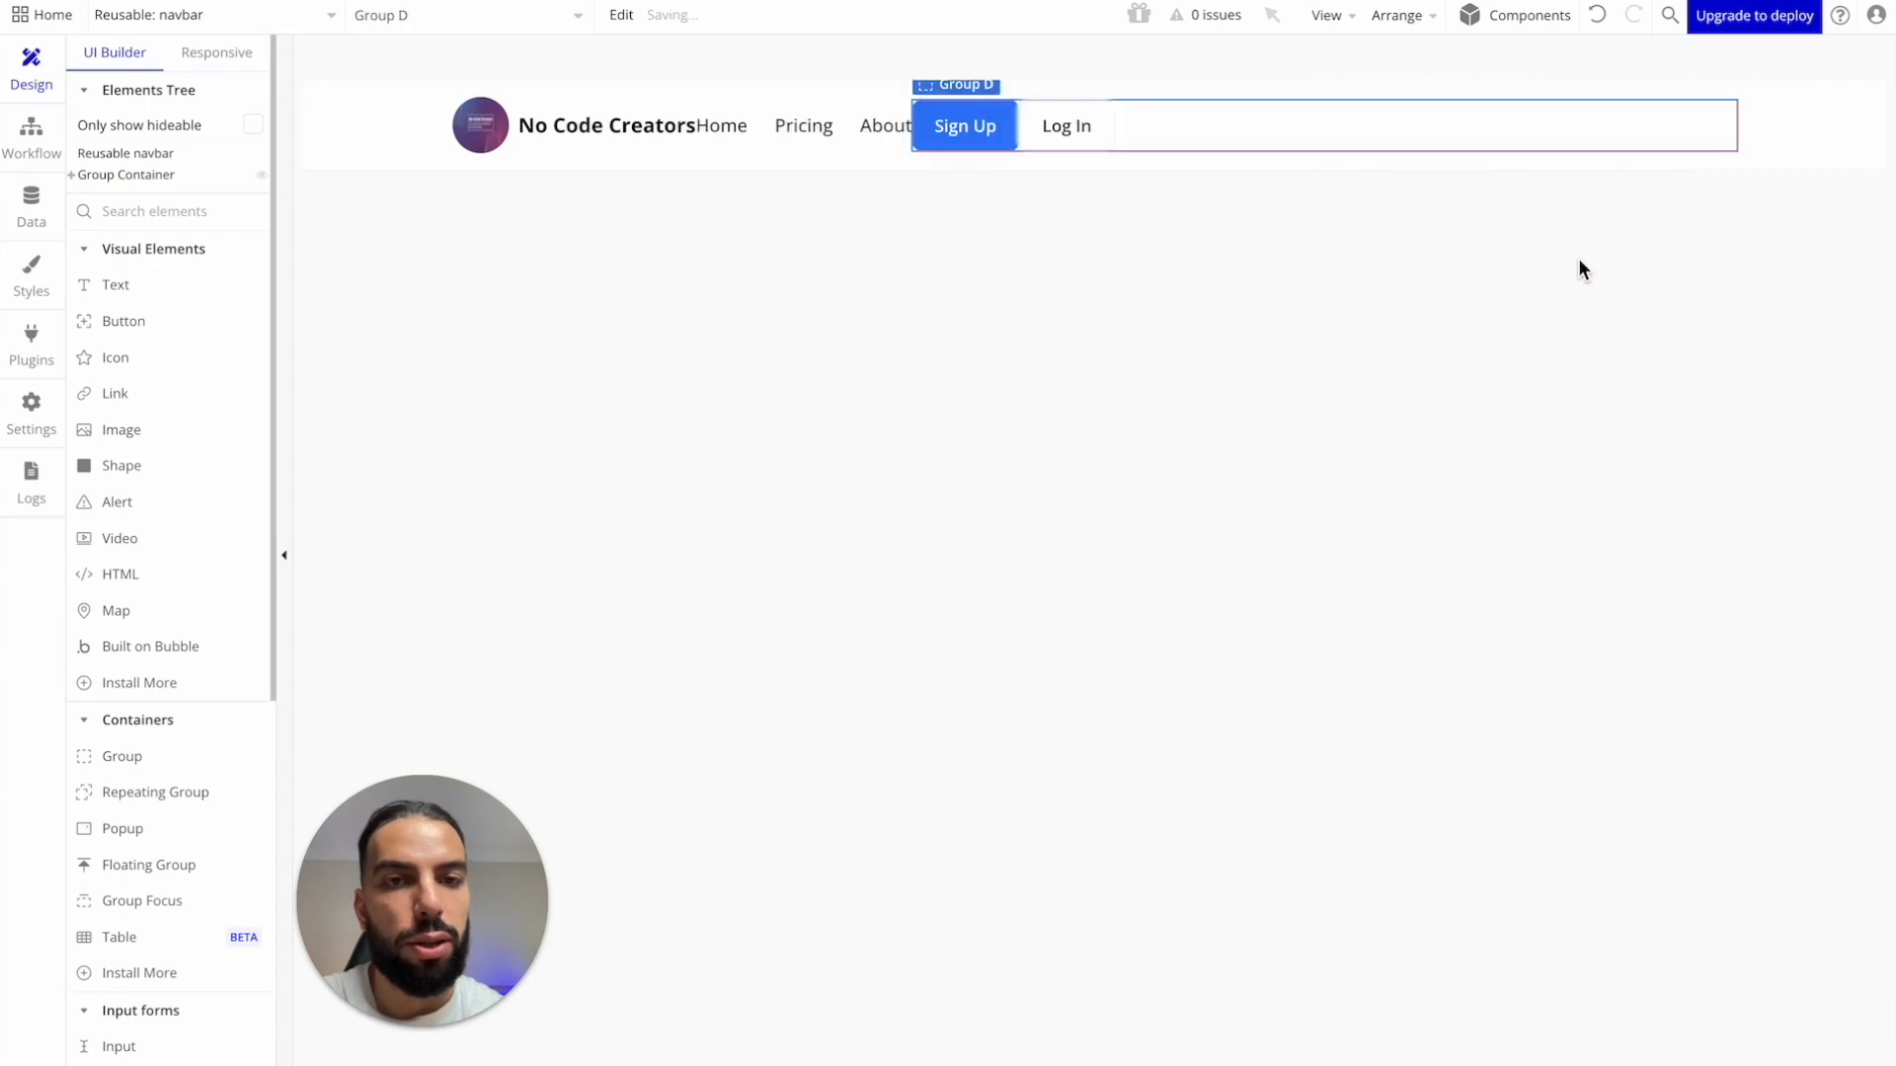
Step: Make the new button group's width fit its content
{"action": "double_click", "coordinate": [1218, 135]}
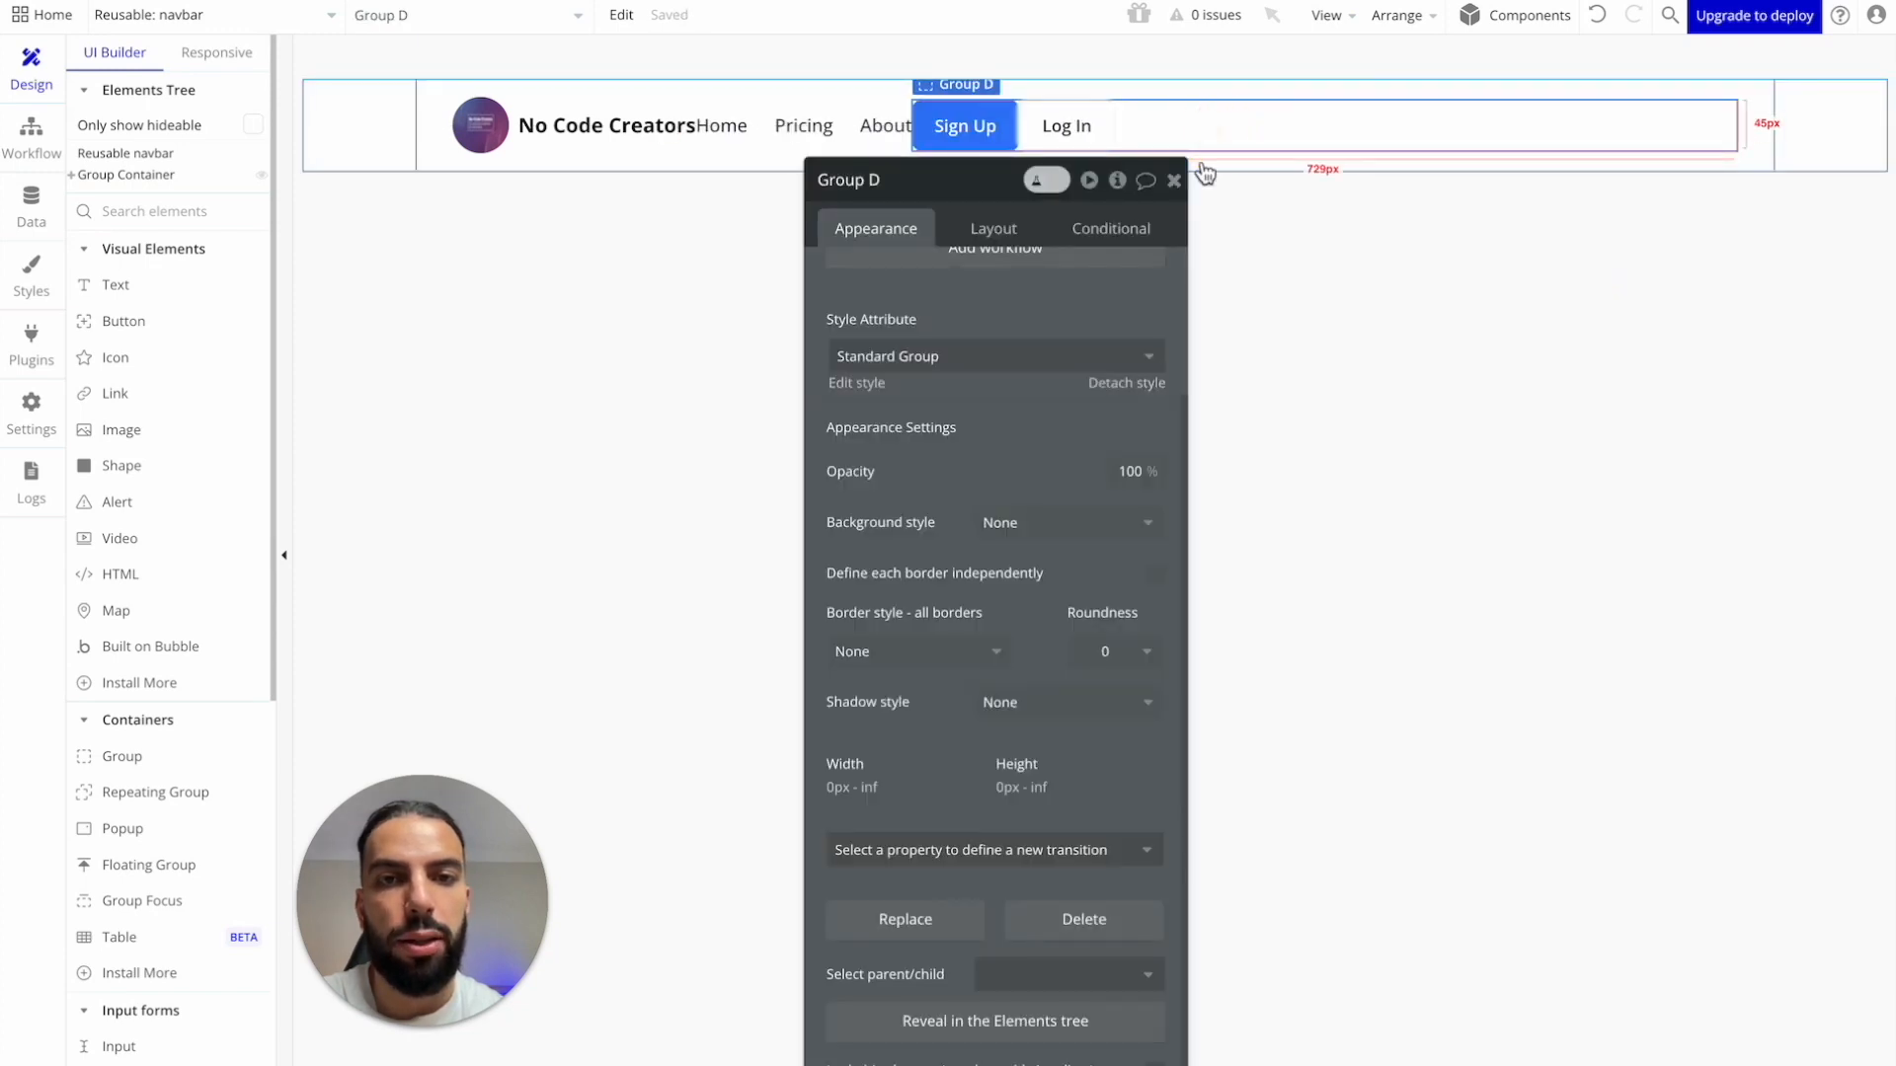
{"action": "left_click", "coordinate": [1028, 235]}
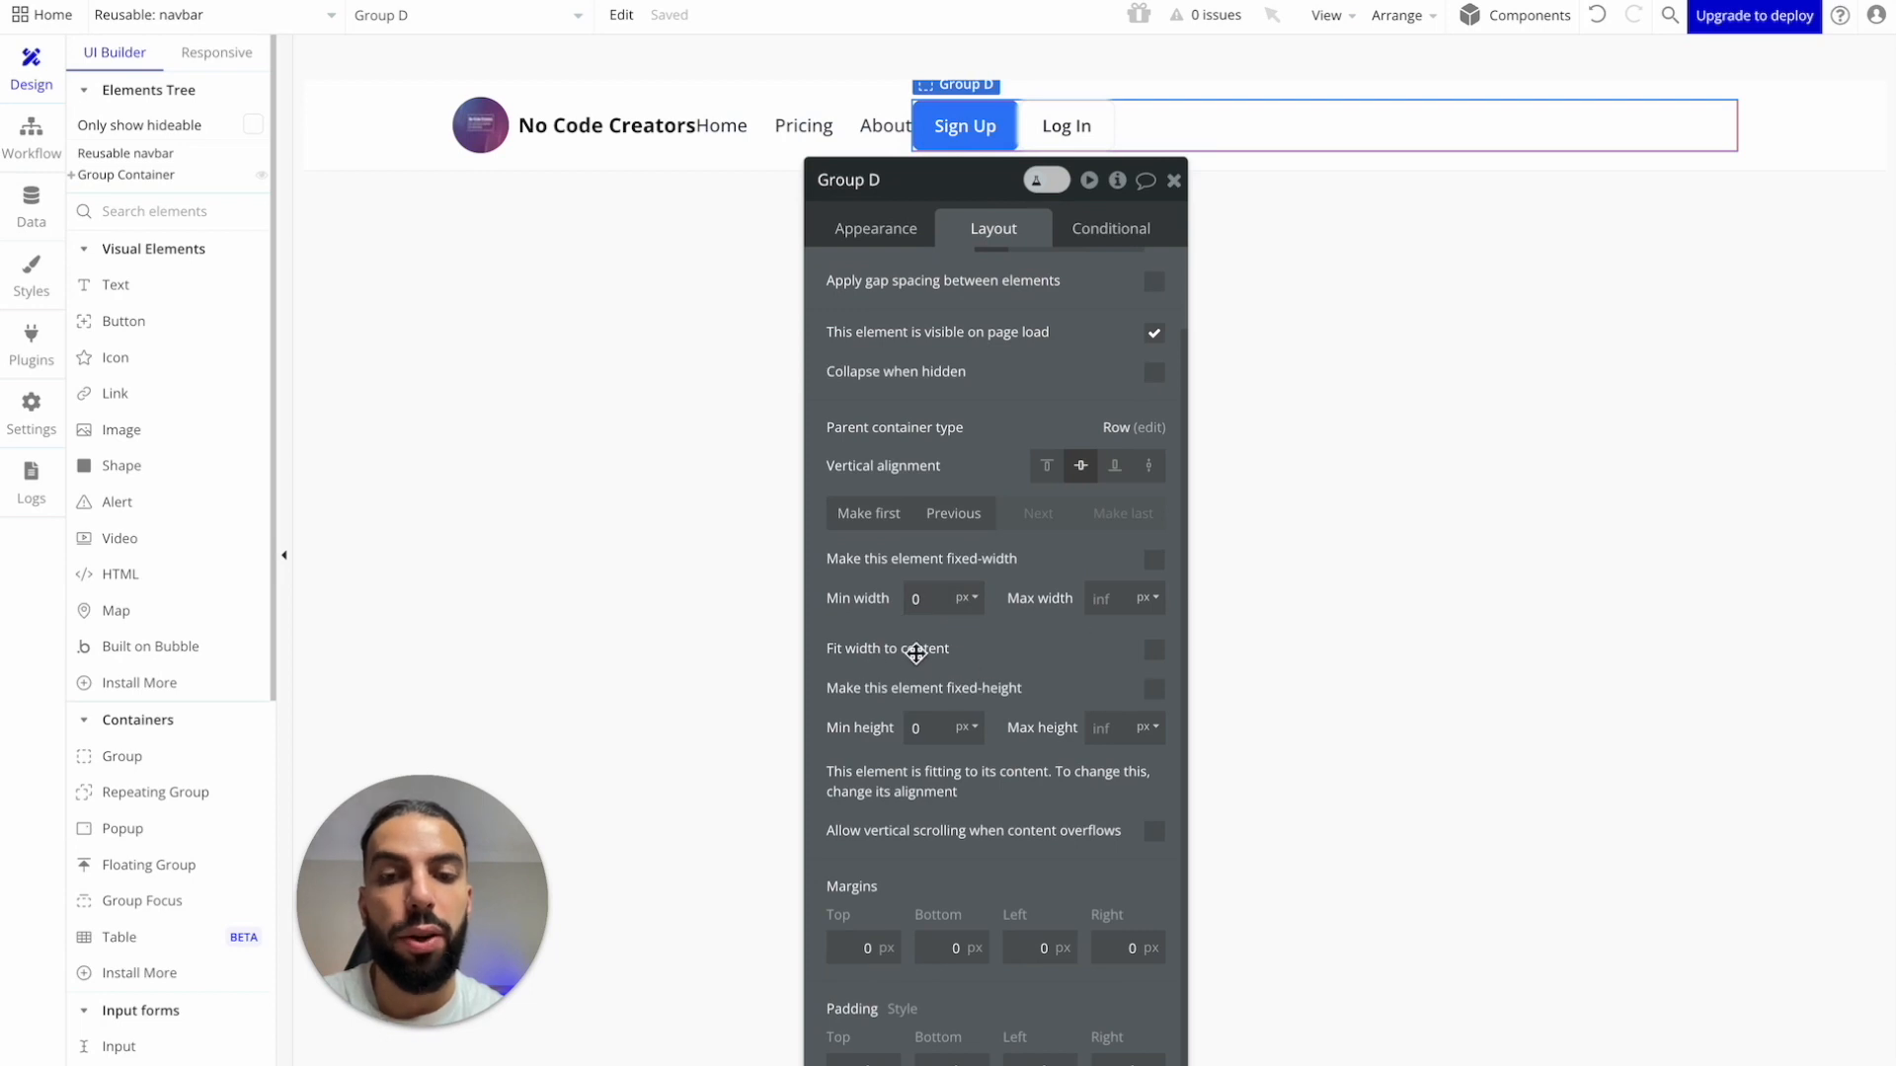
{"action": "left_click", "coordinate": [1152, 649]}
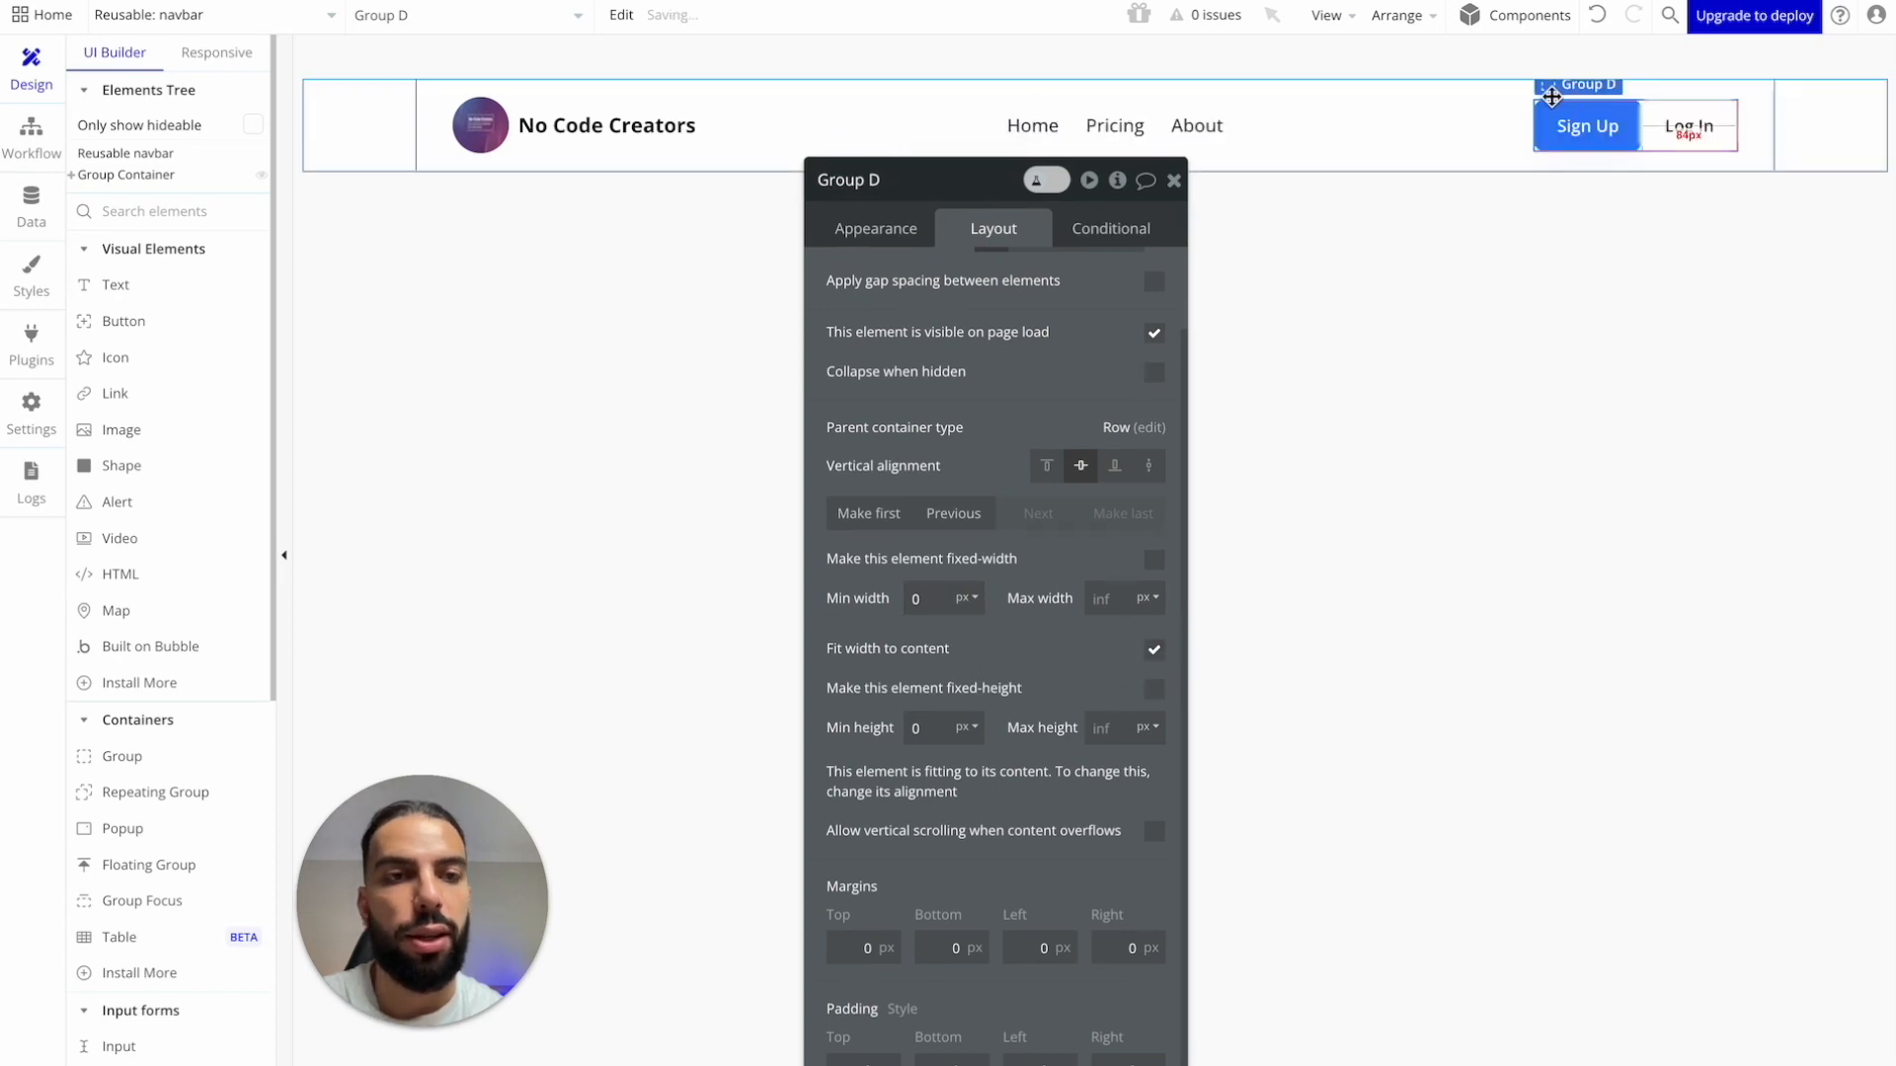
Step: Apply gap spacing between the elements of the button group with a 12 px column gap, and close its property editor
{"action": "scroll", "coordinate": [1083, 426], "scroll_direction": "up", "scroll_amount": 1}
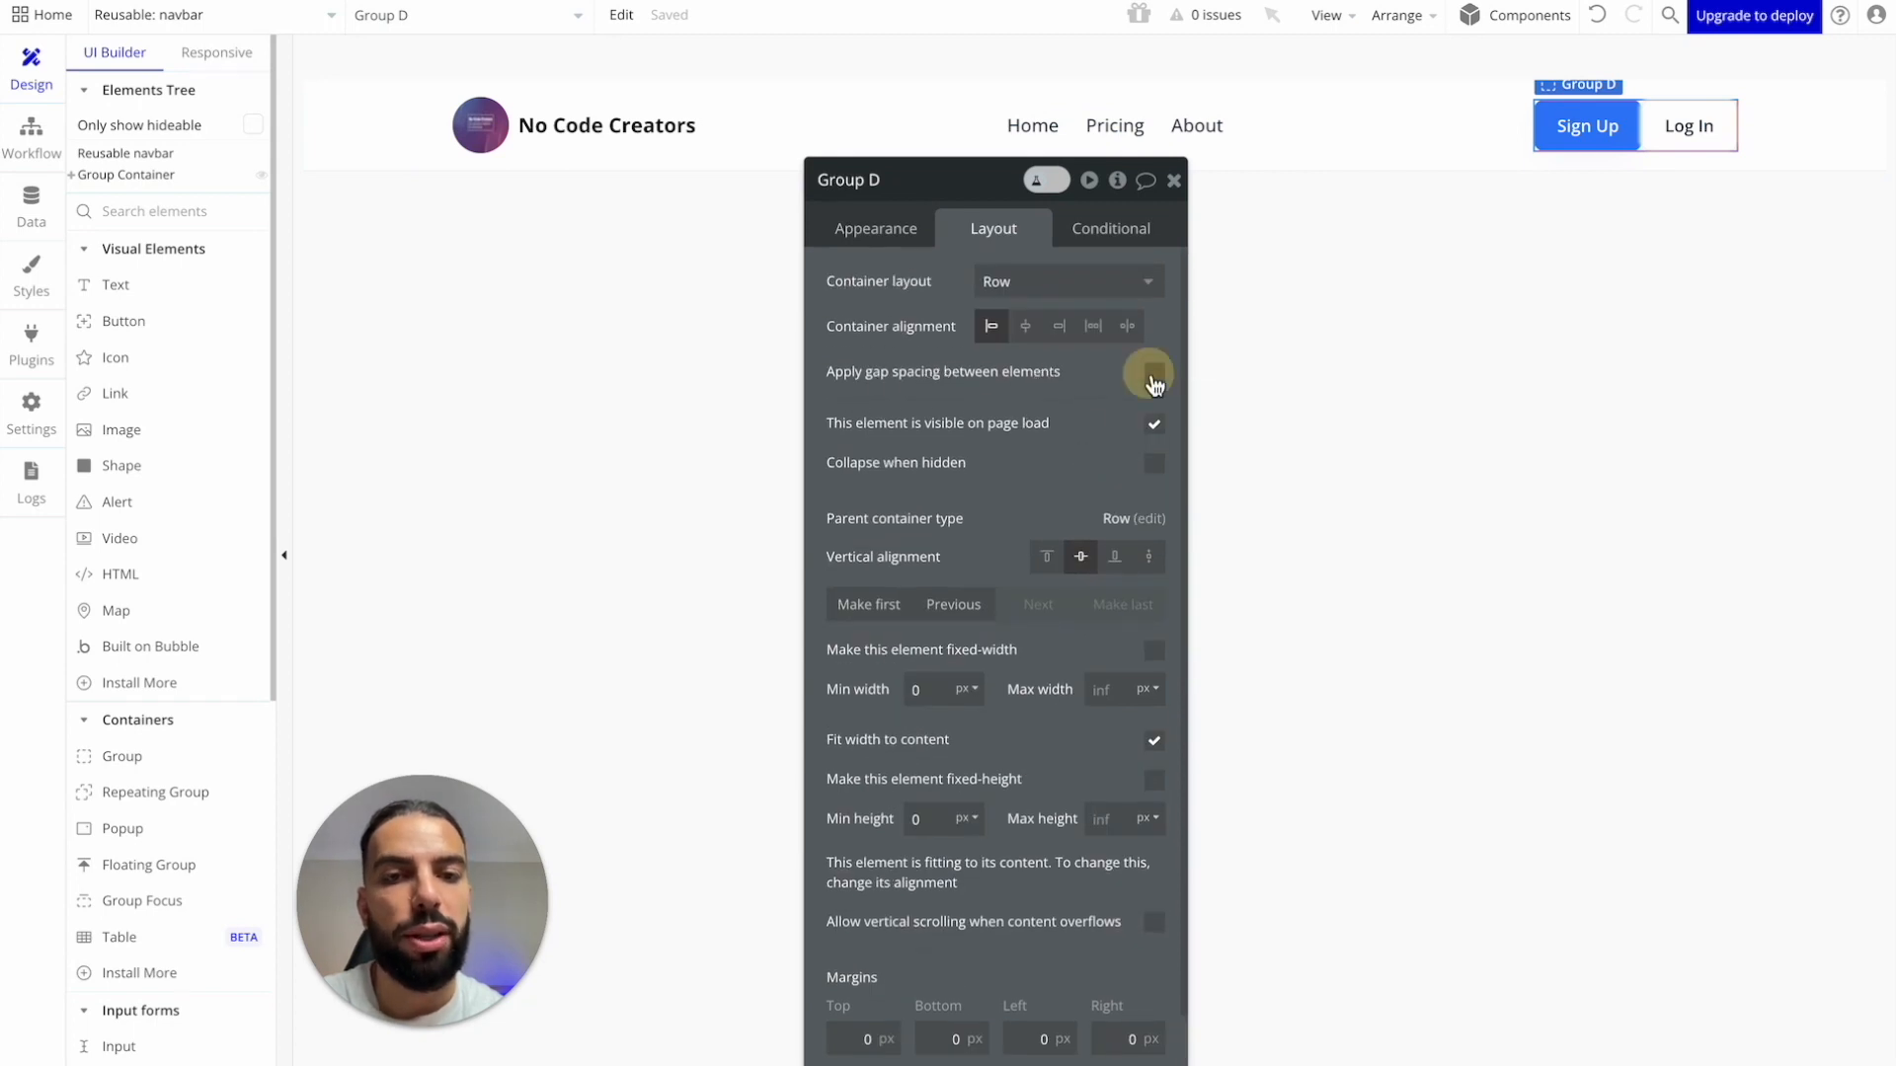
{"action": "left_click", "coordinate": [1153, 374]}
{"action": "left_click", "coordinate": [1140, 454]}
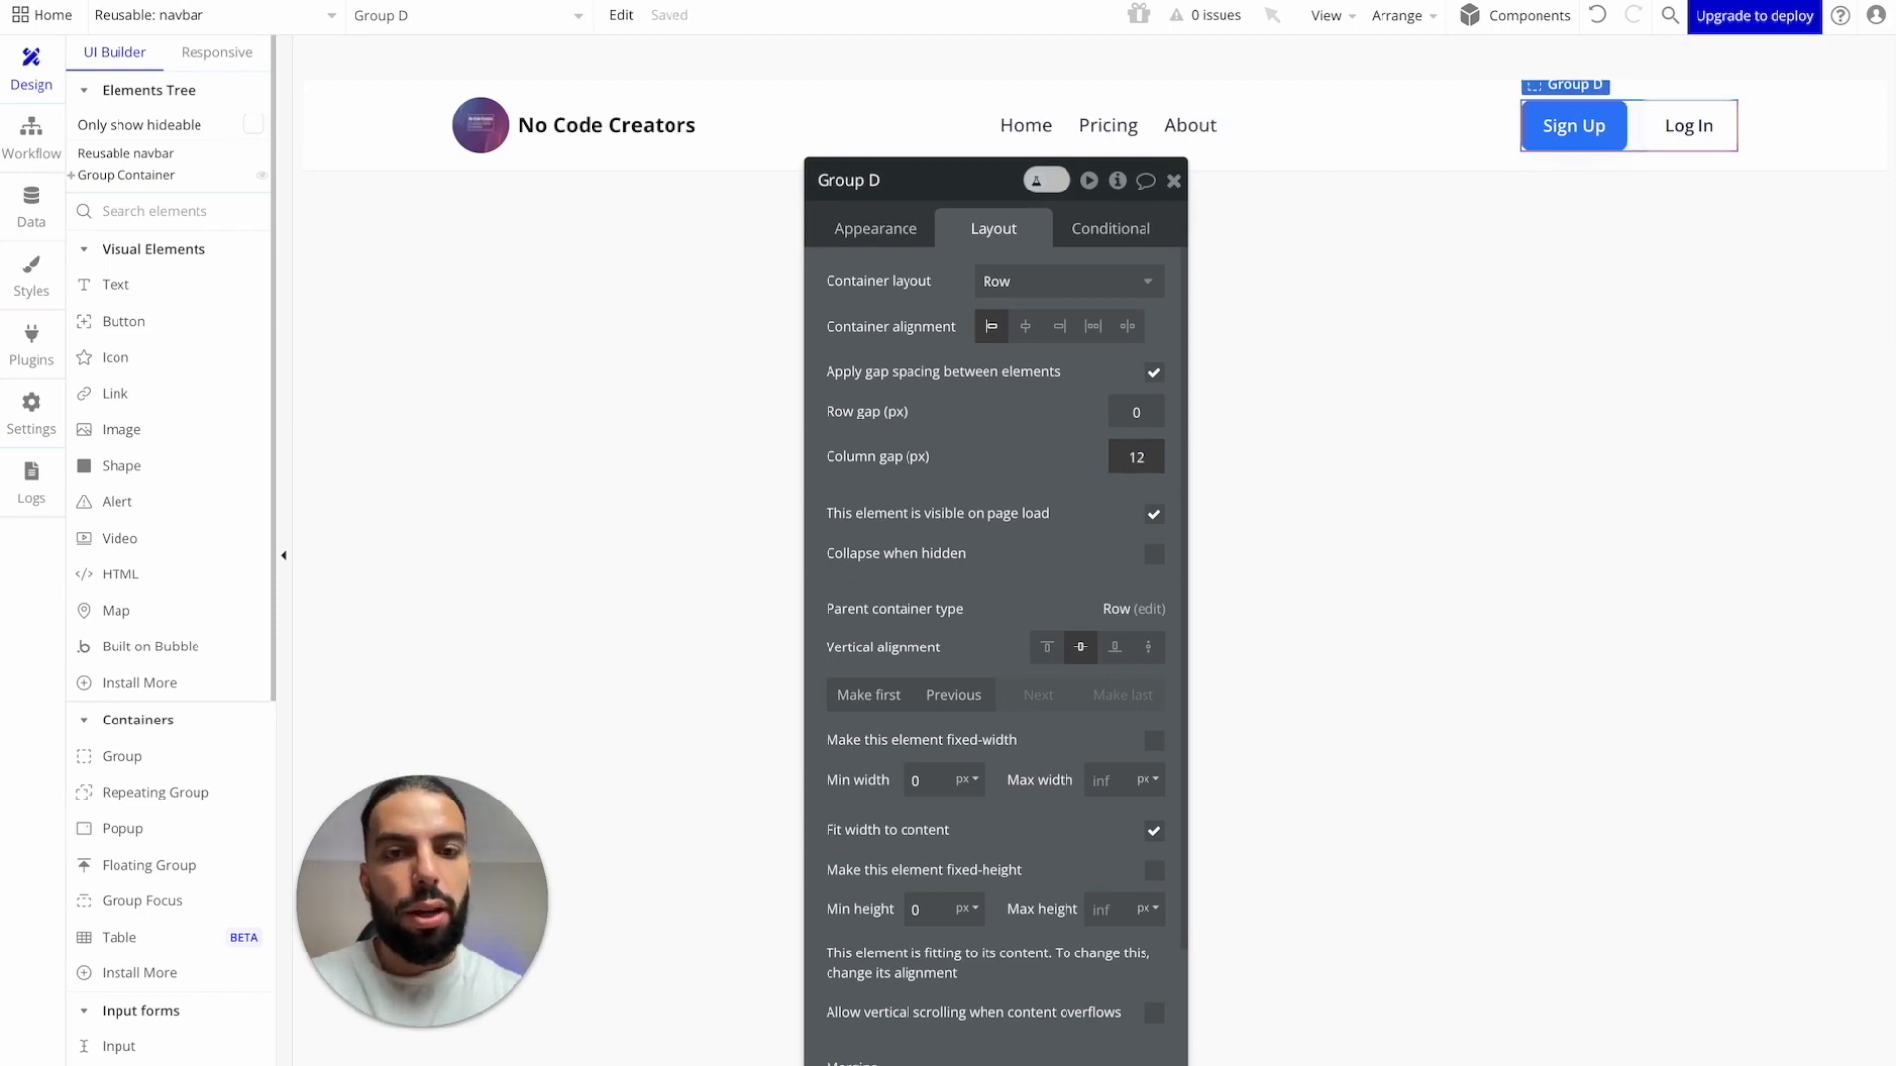
{"action": "left_click", "coordinate": [1174, 180]}
{"action": "left_click", "coordinate": [742, 233]}
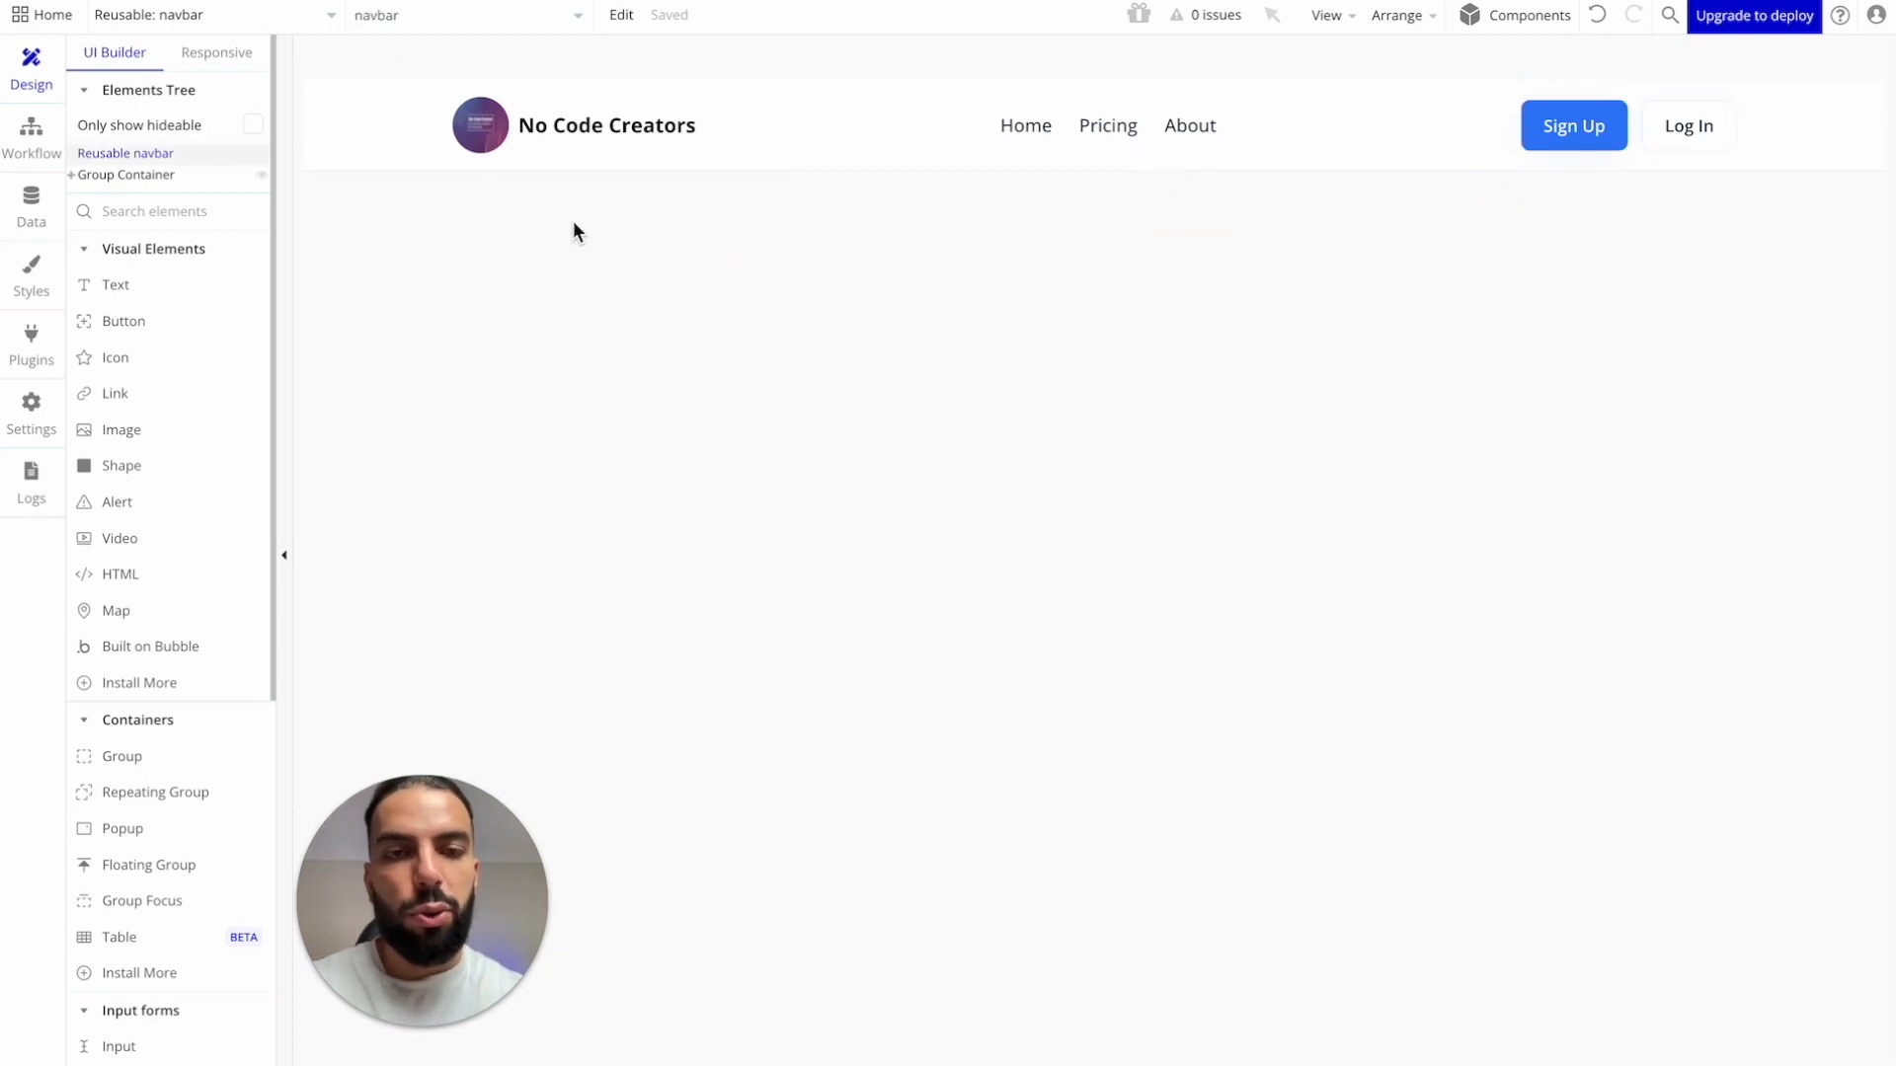
Step: Switch from the navbar reusable element to the index page
{"action": "left_click", "coordinate": [375, 123]}
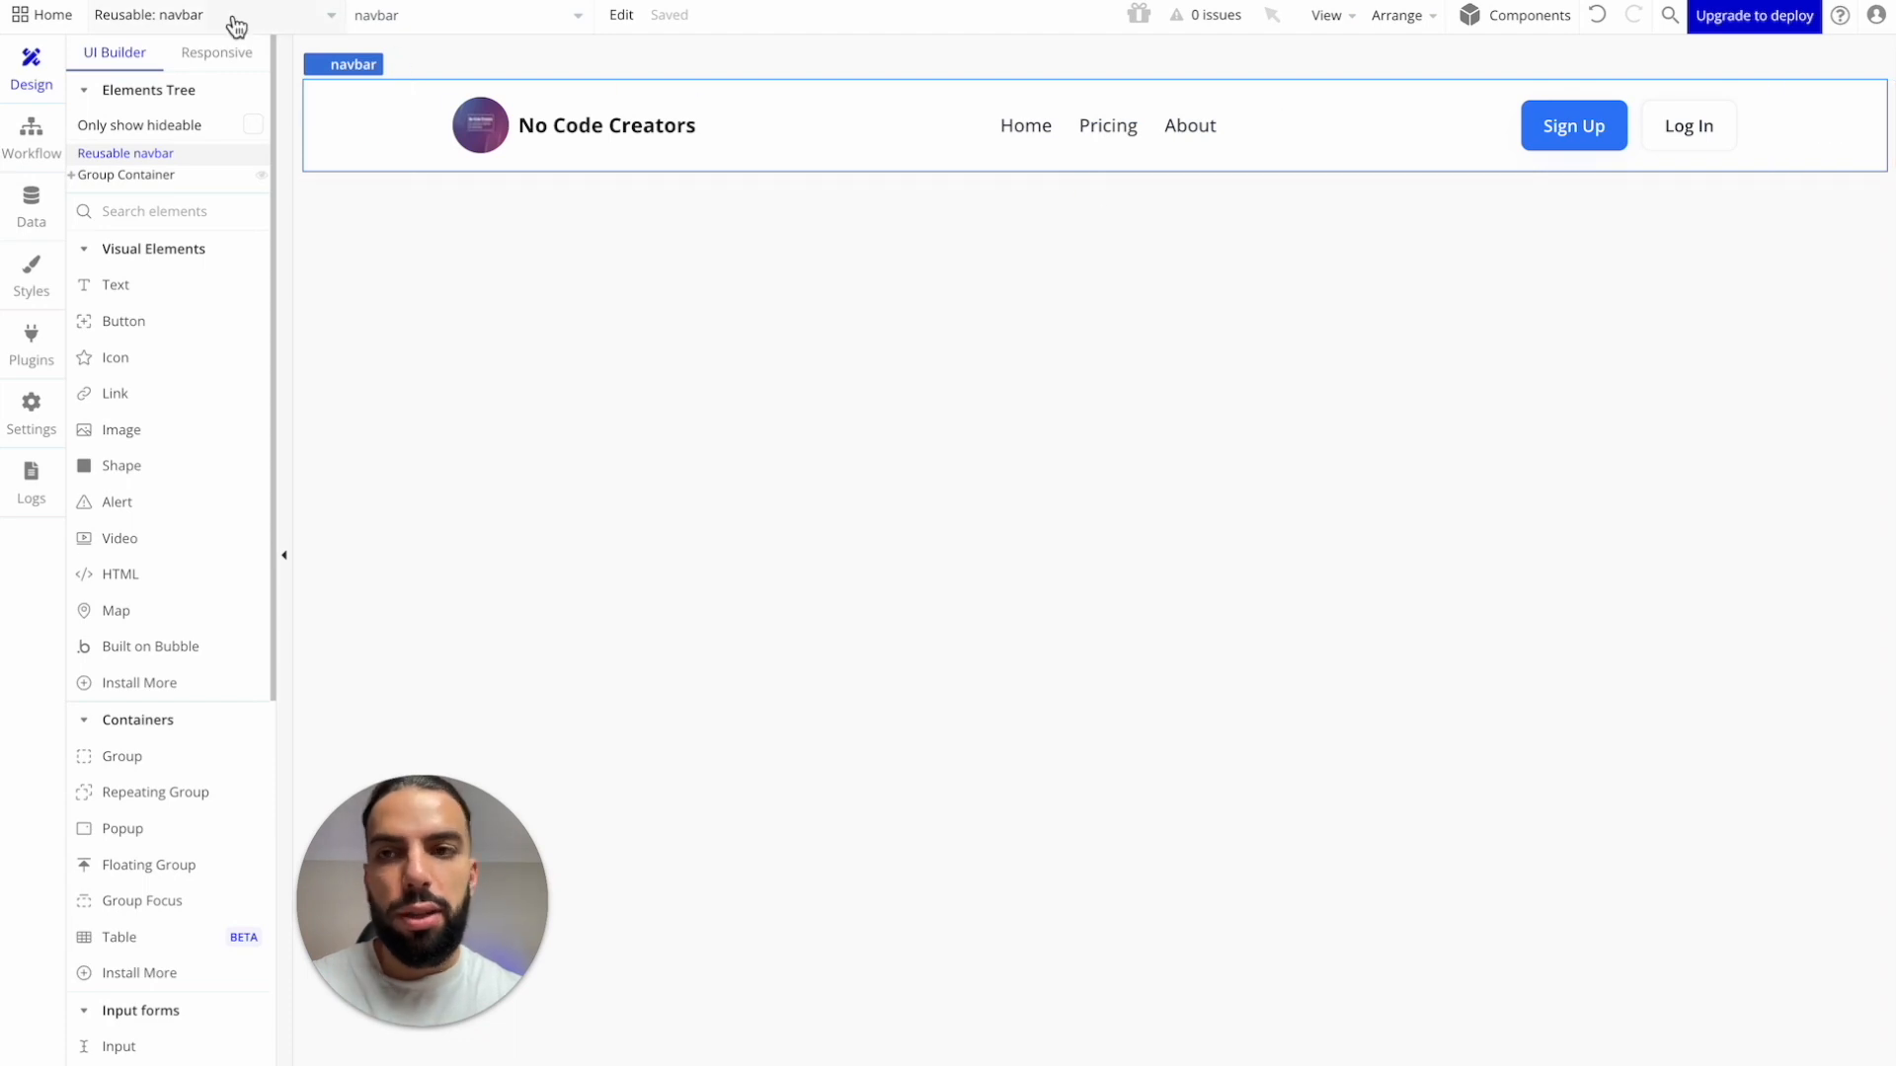
{"action": "left_click", "coordinate": [308, 20]}
{"action": "left_click", "coordinate": [247, 96]}
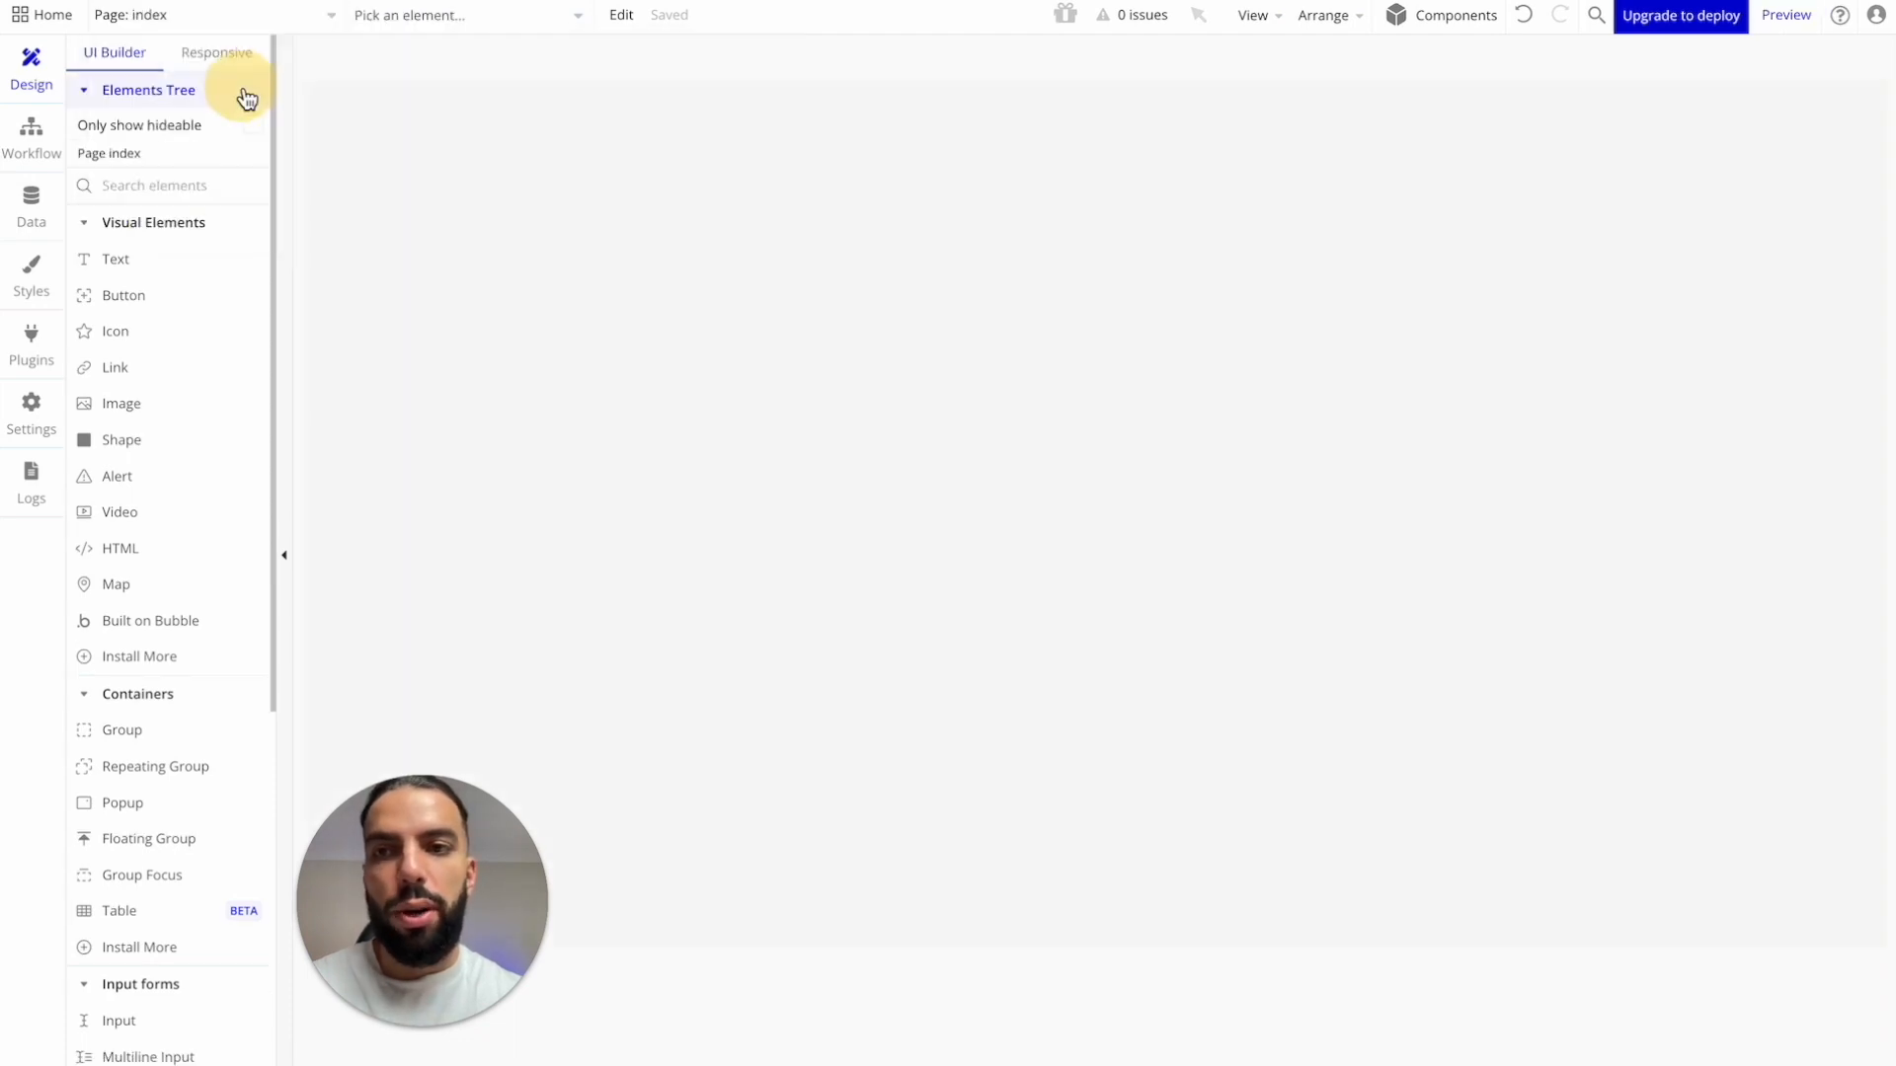
Step: Place the navbar reusable element at the top of the index page and close the page's property editor
{"action": "left_click", "coordinate": [777, 283]}
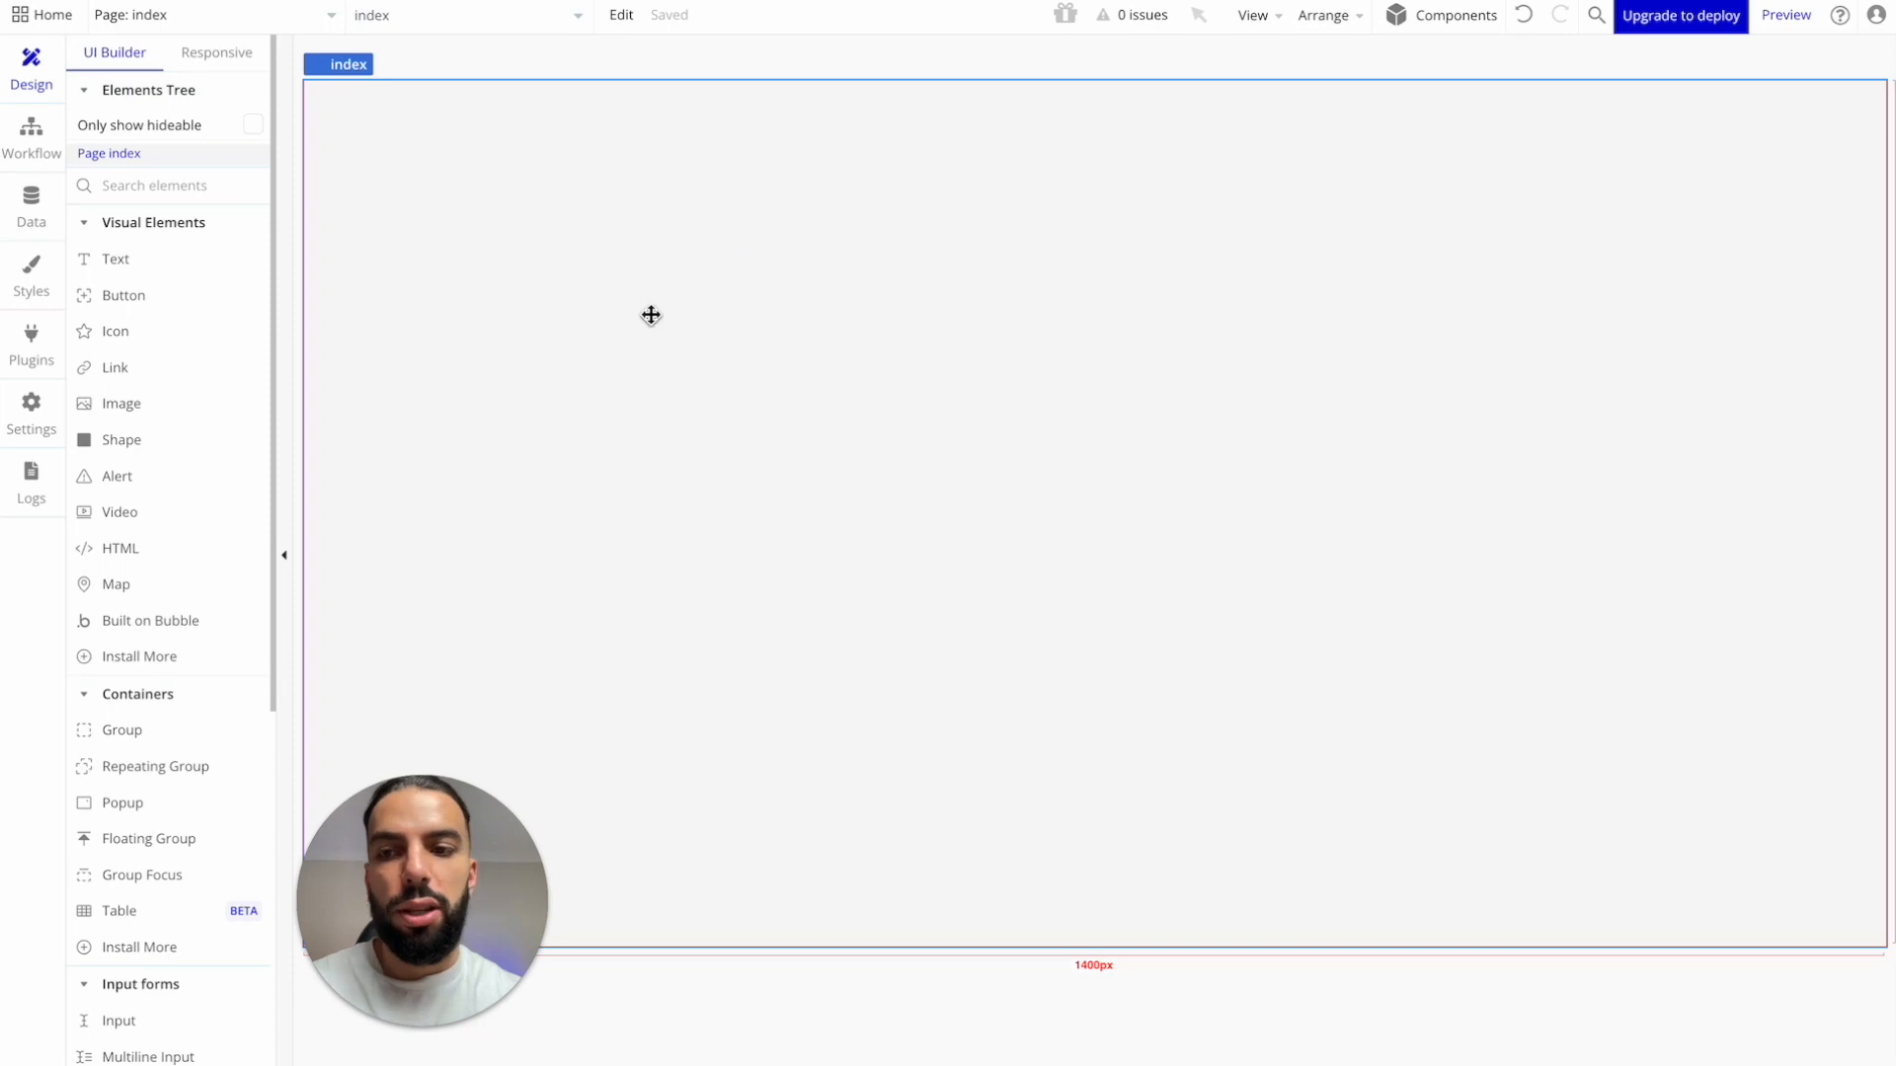
{"action": "scroll", "coordinate": [144, 572], "scroll_direction": "down", "scroll_amount": 5}
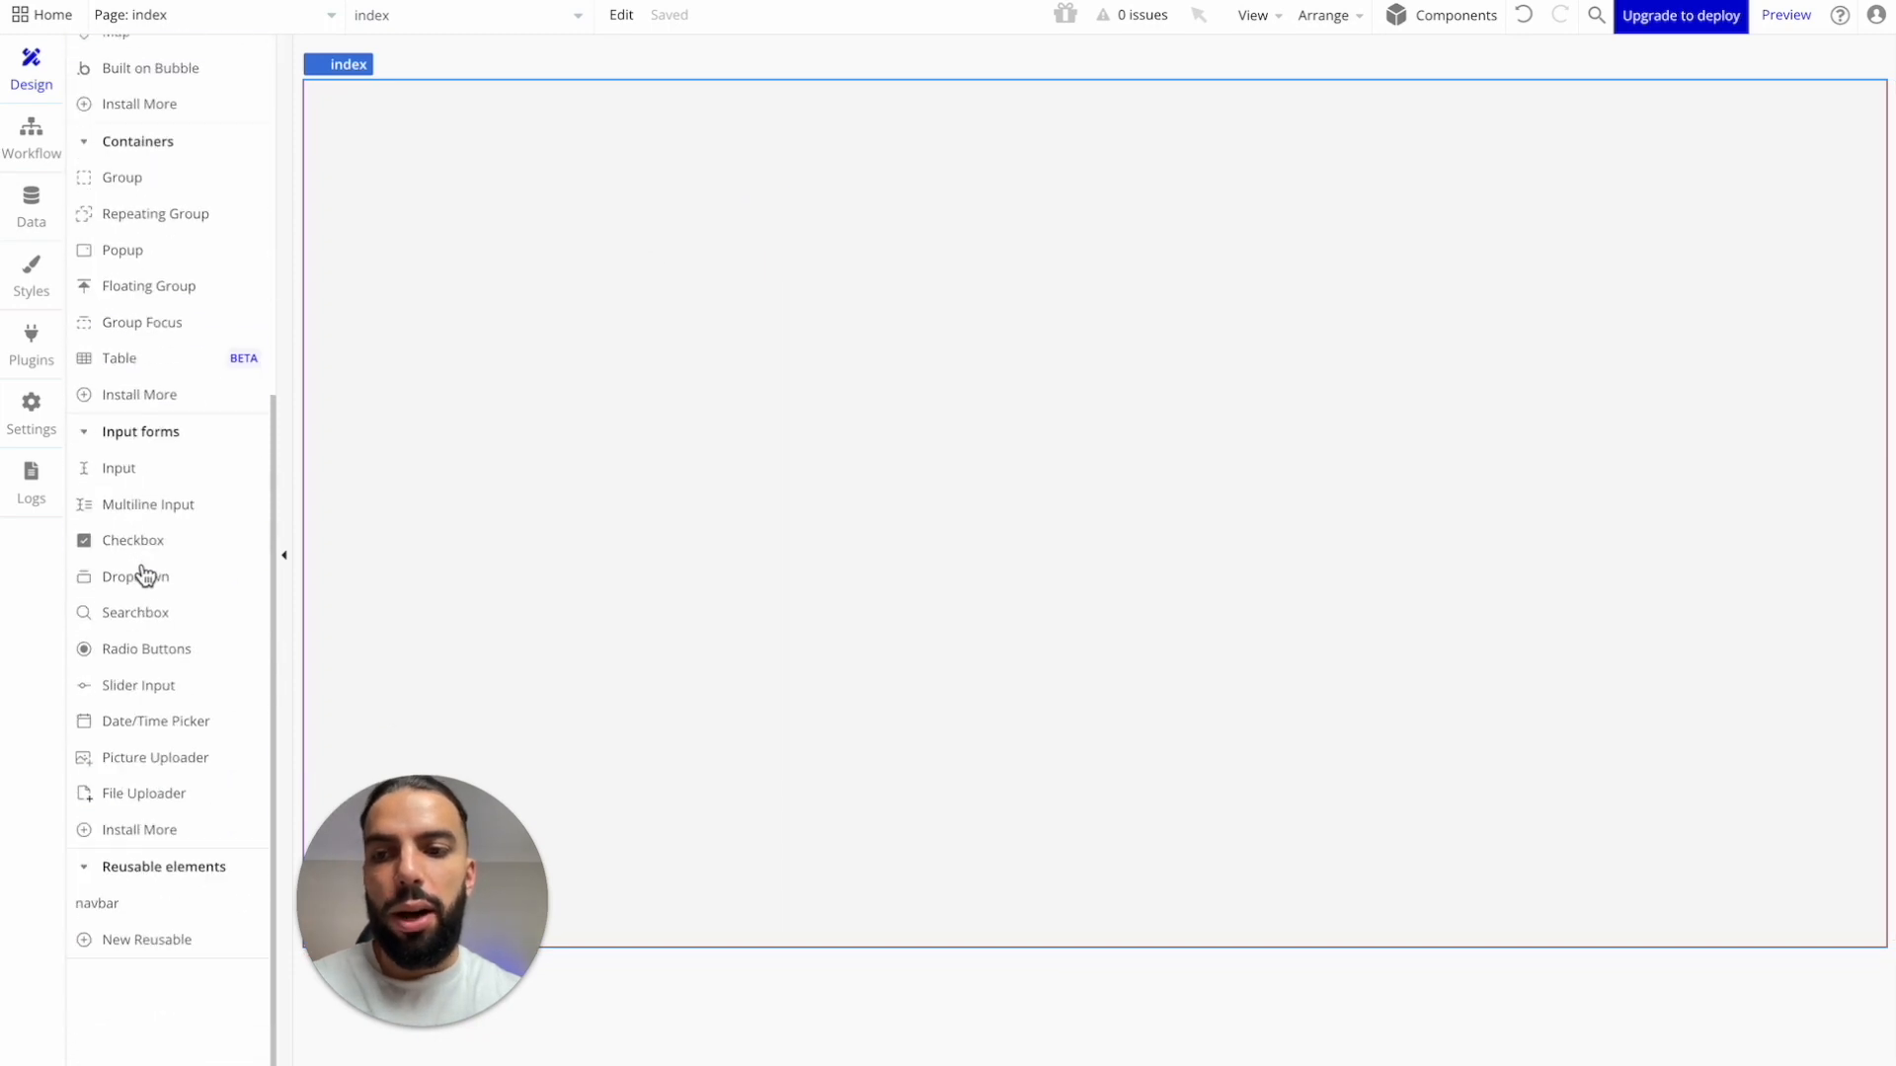
{"action": "left_click", "coordinate": [134, 912]}
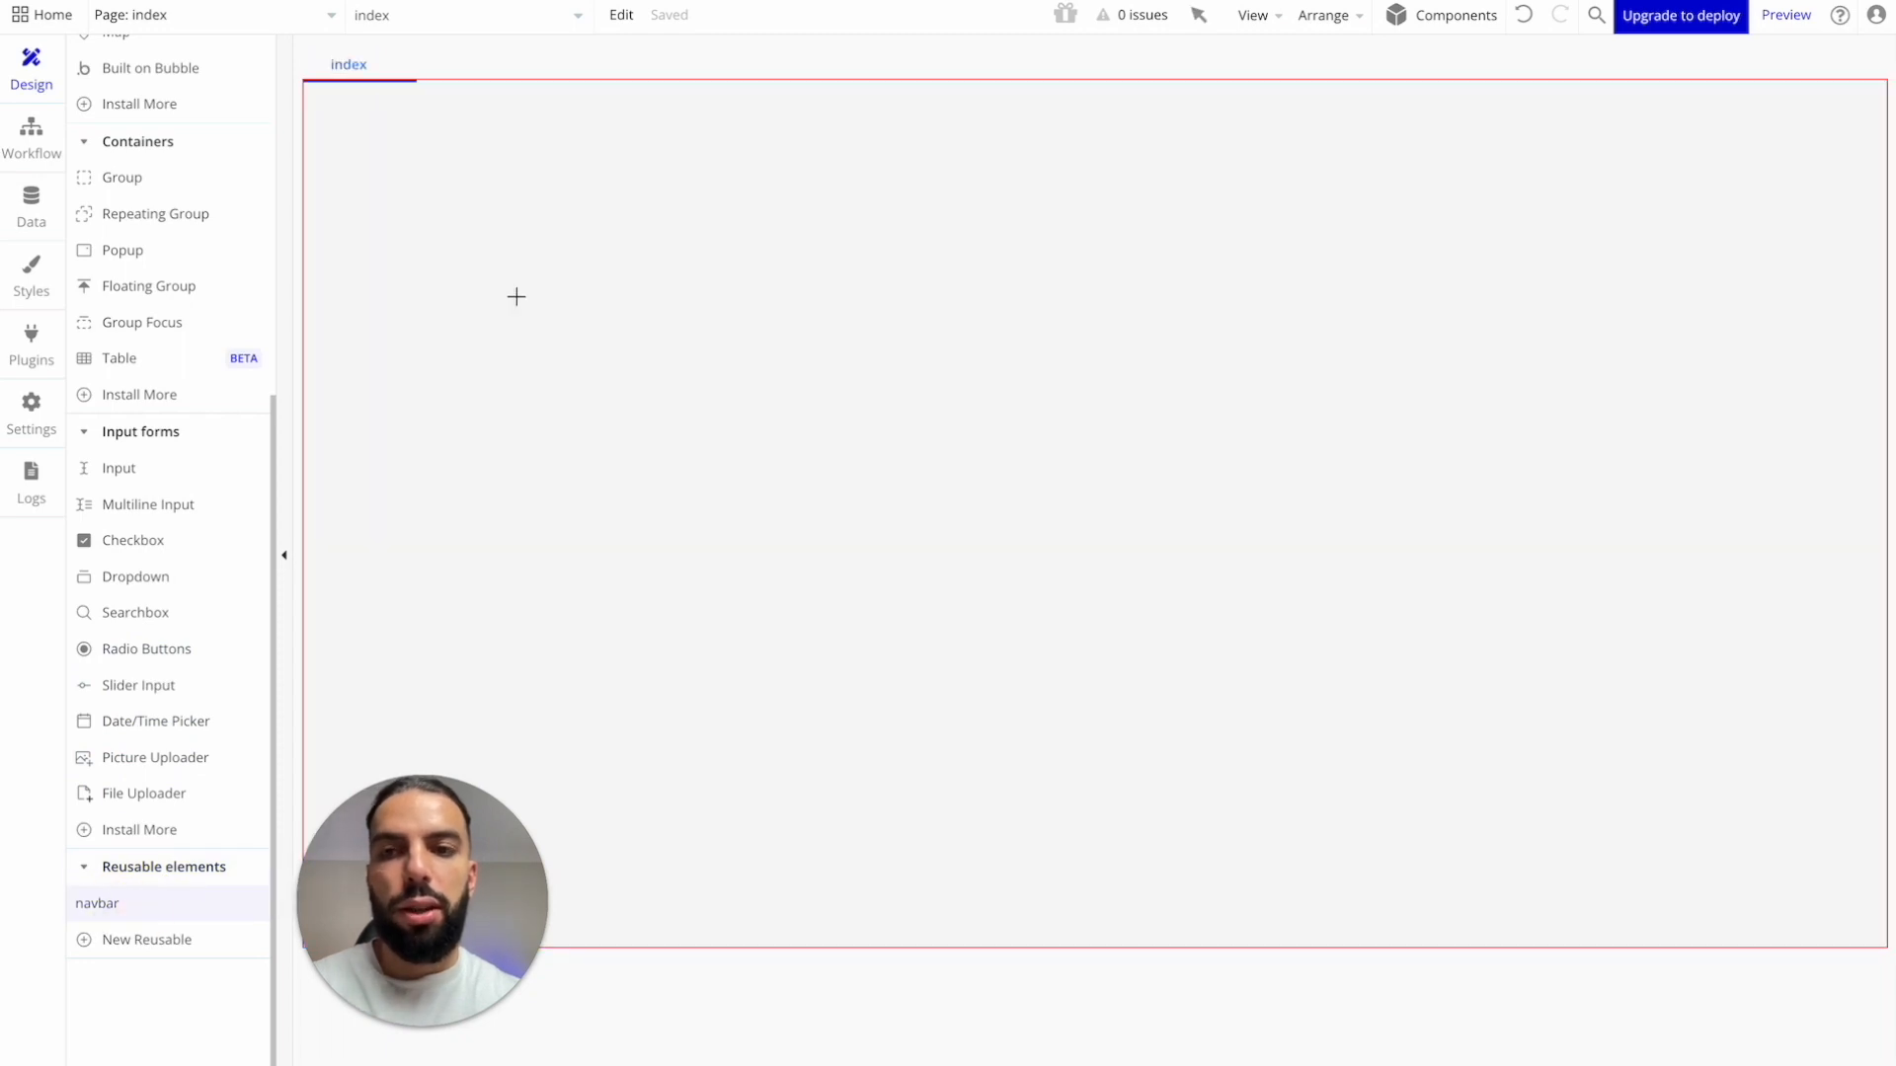
{"action": "left_click", "coordinate": [505, 153]}
{"action": "left_click", "coordinate": [602, 323]}
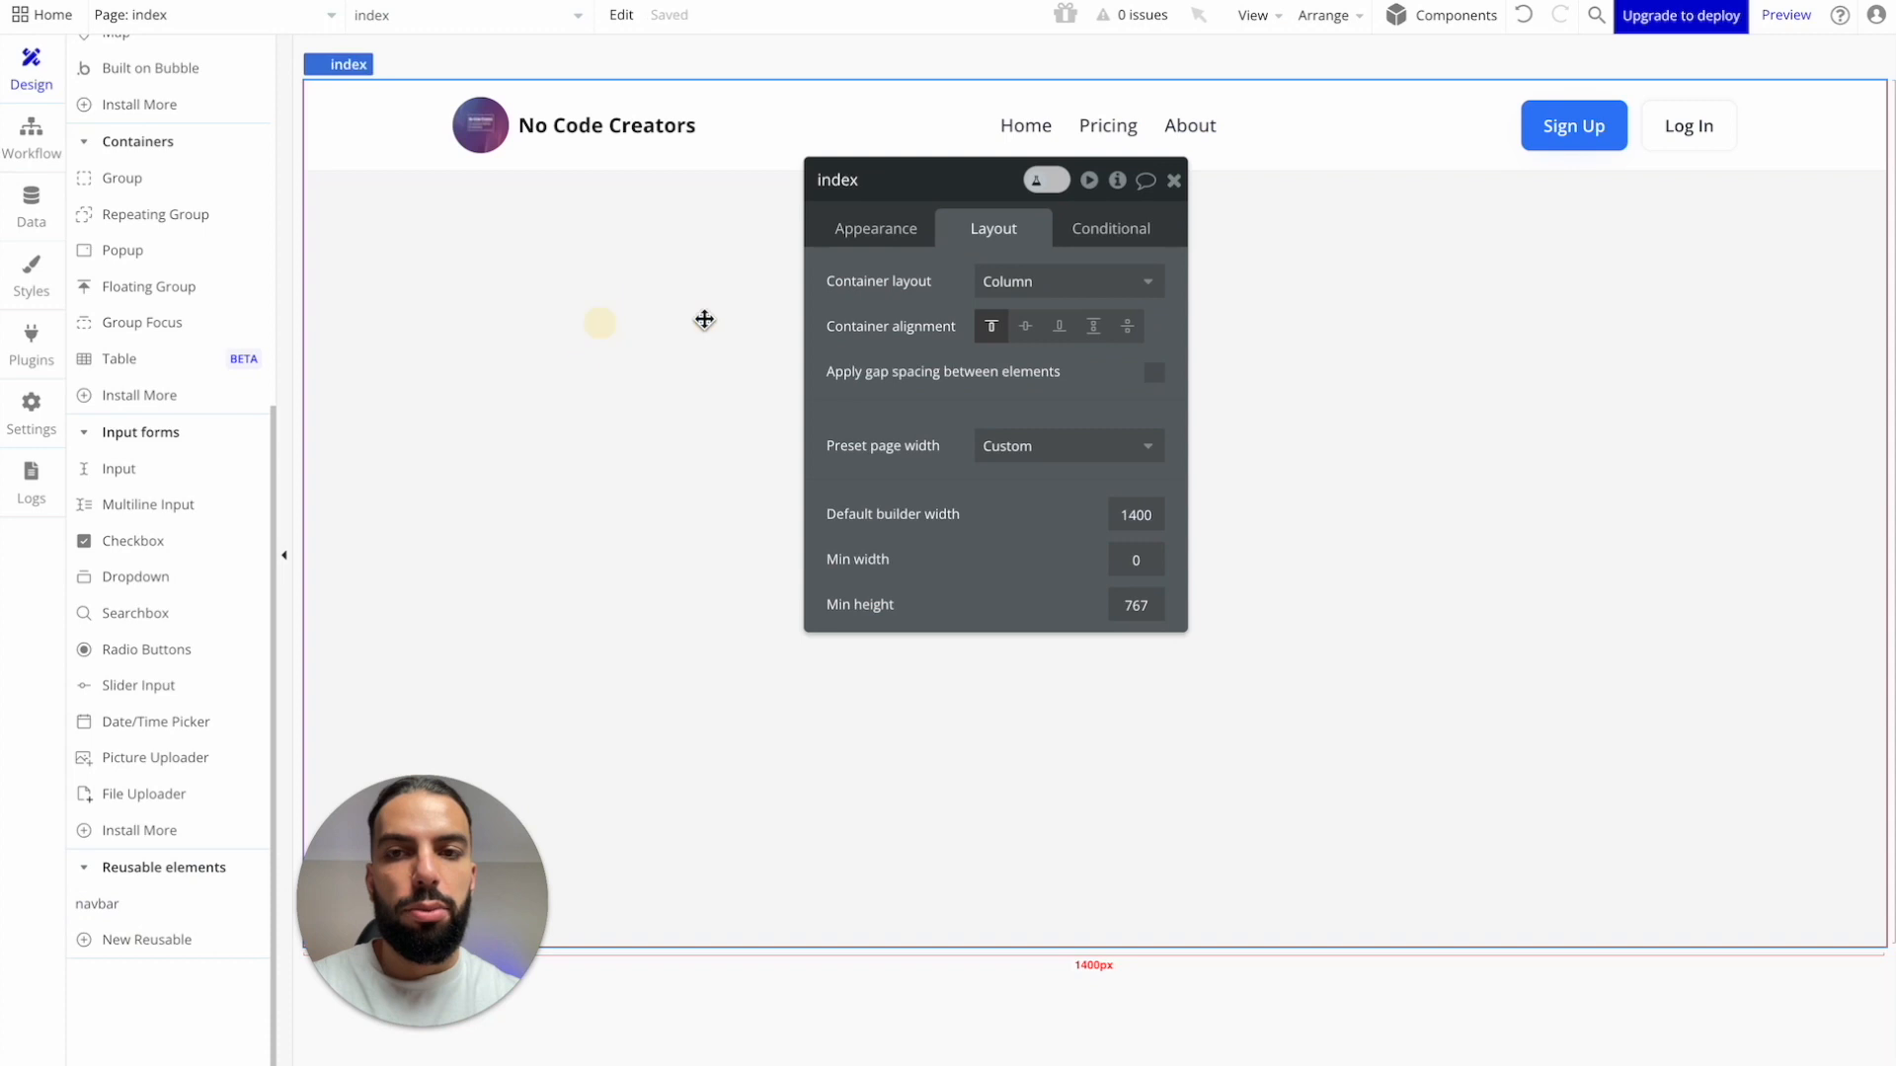
{"action": "left_click", "coordinate": [1184, 195]}
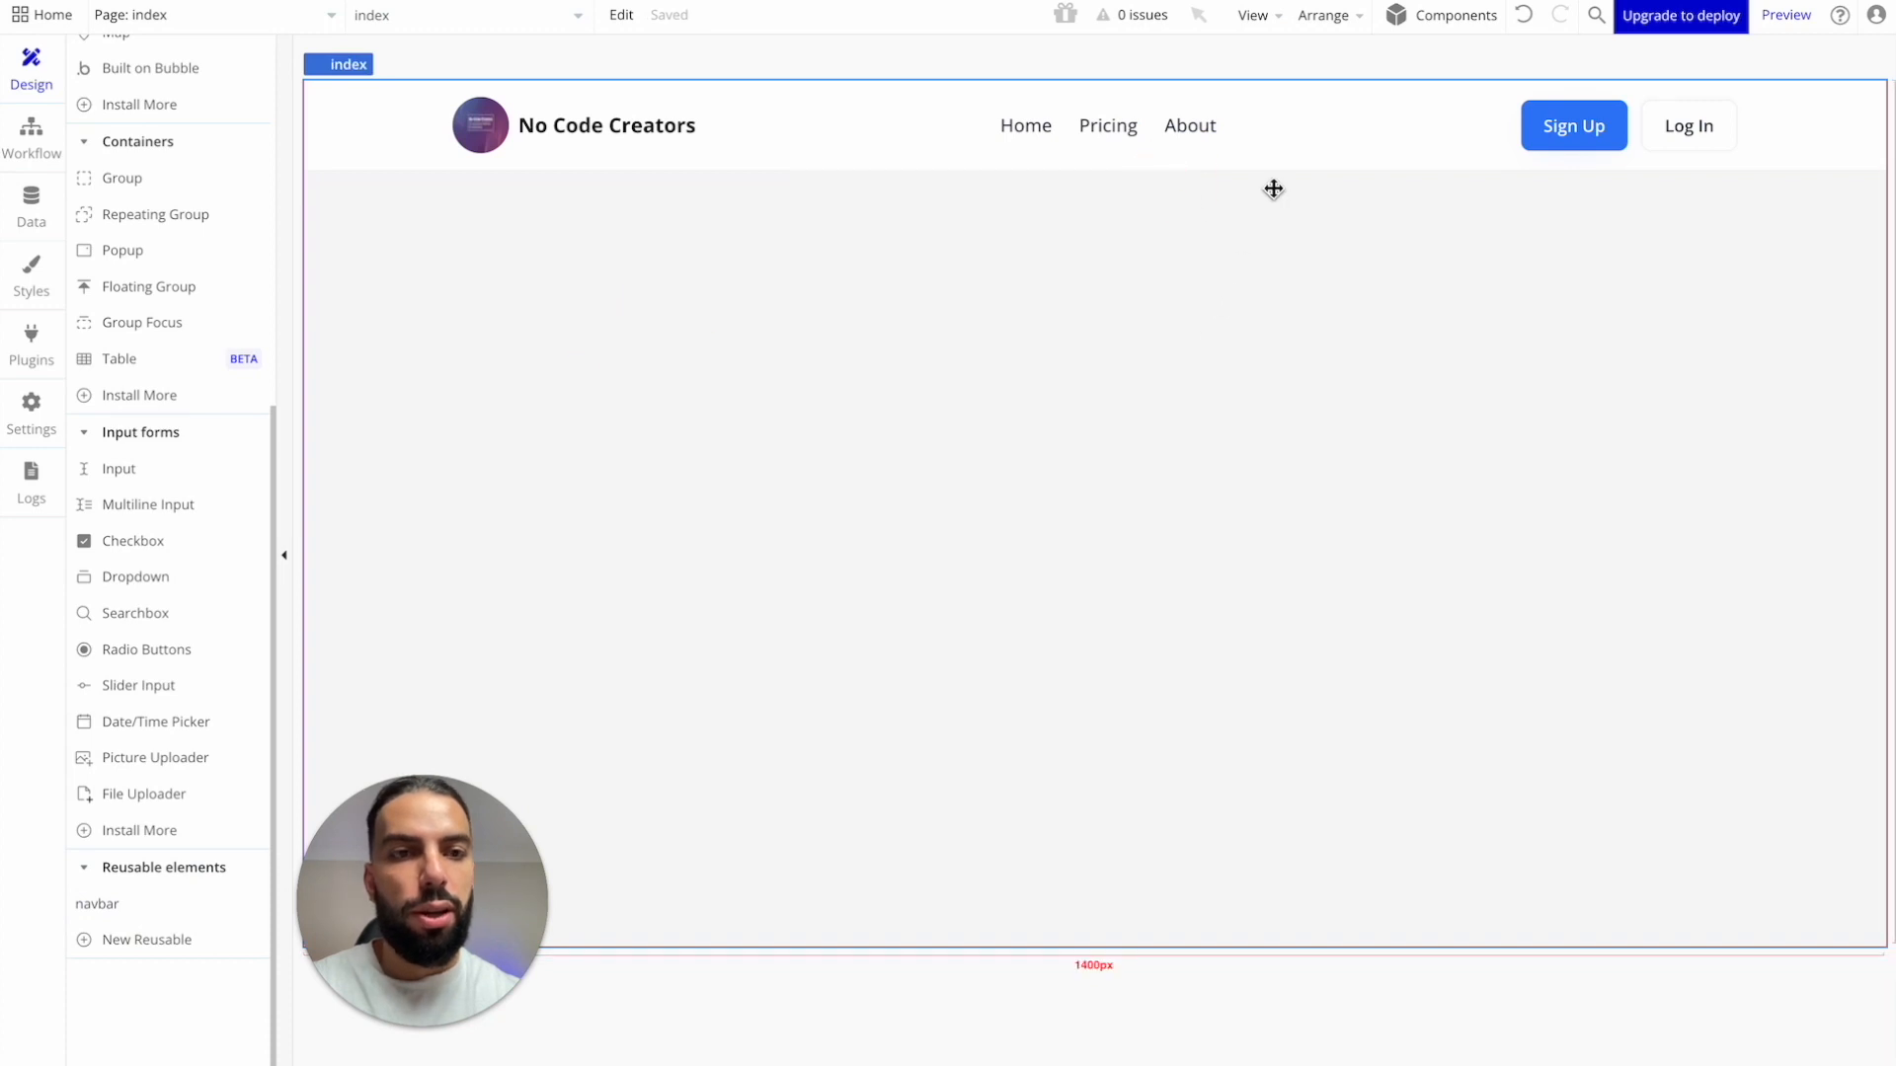
Step: Preview the index page in the browser and reopen the navbar reusable element in the editor
{"action": "left_click", "coordinate": [1795, 18]}
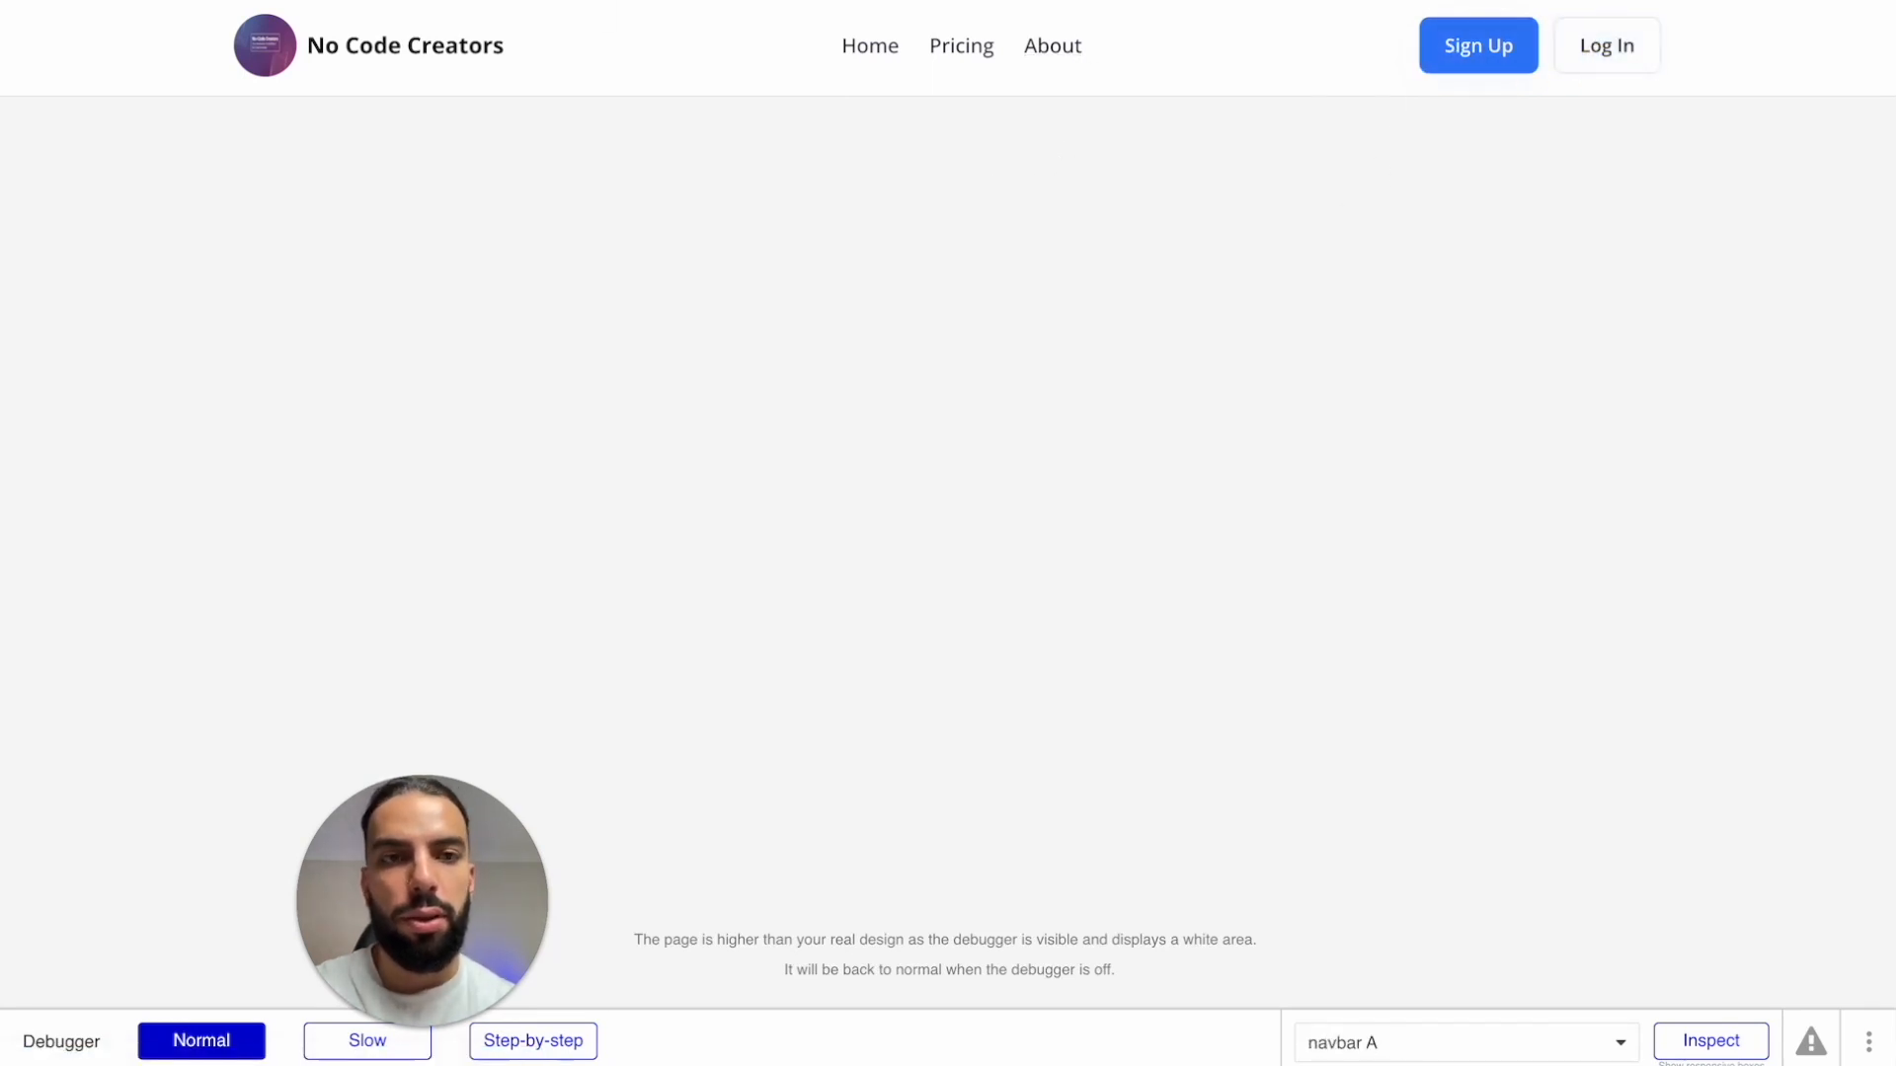
{"action": "key", "text": "ctrl+Tab"}
{"action": "left_click", "coordinate": [306, 30]}
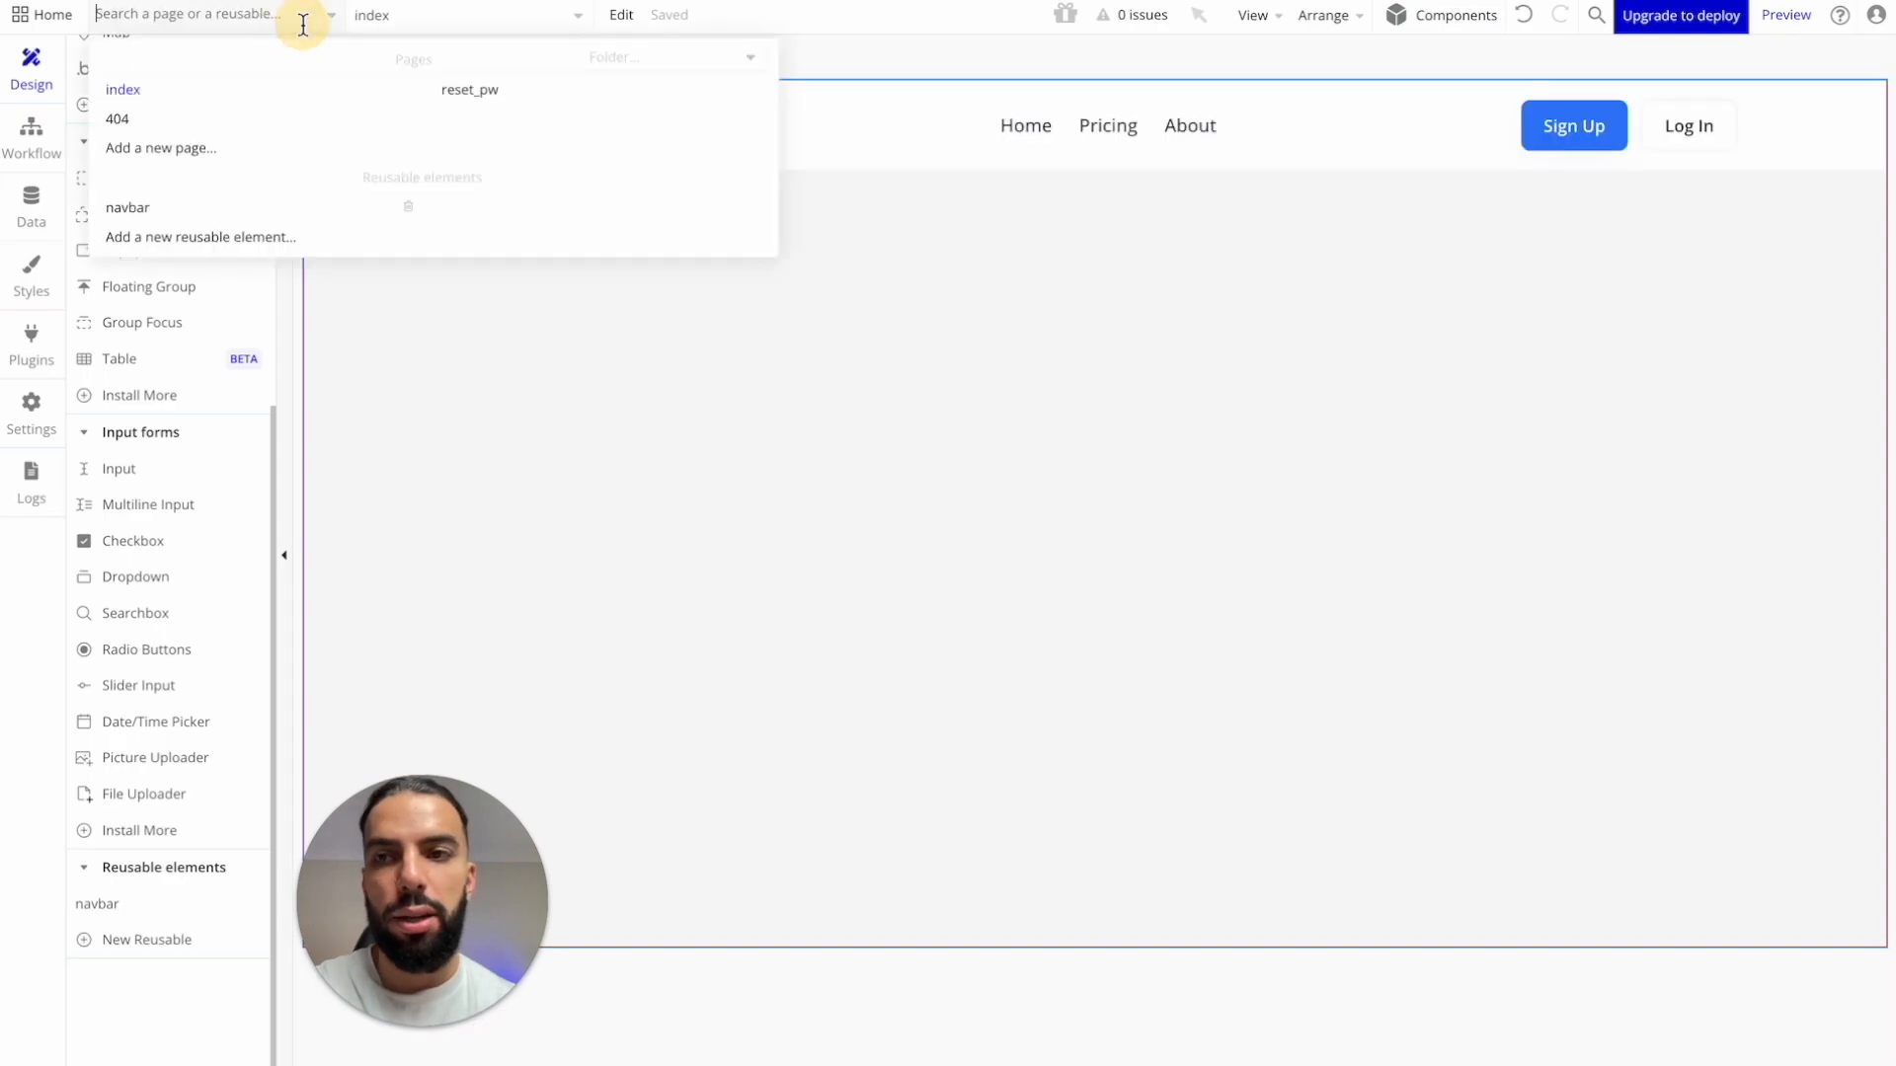
{"action": "left_click", "coordinate": [182, 212]}
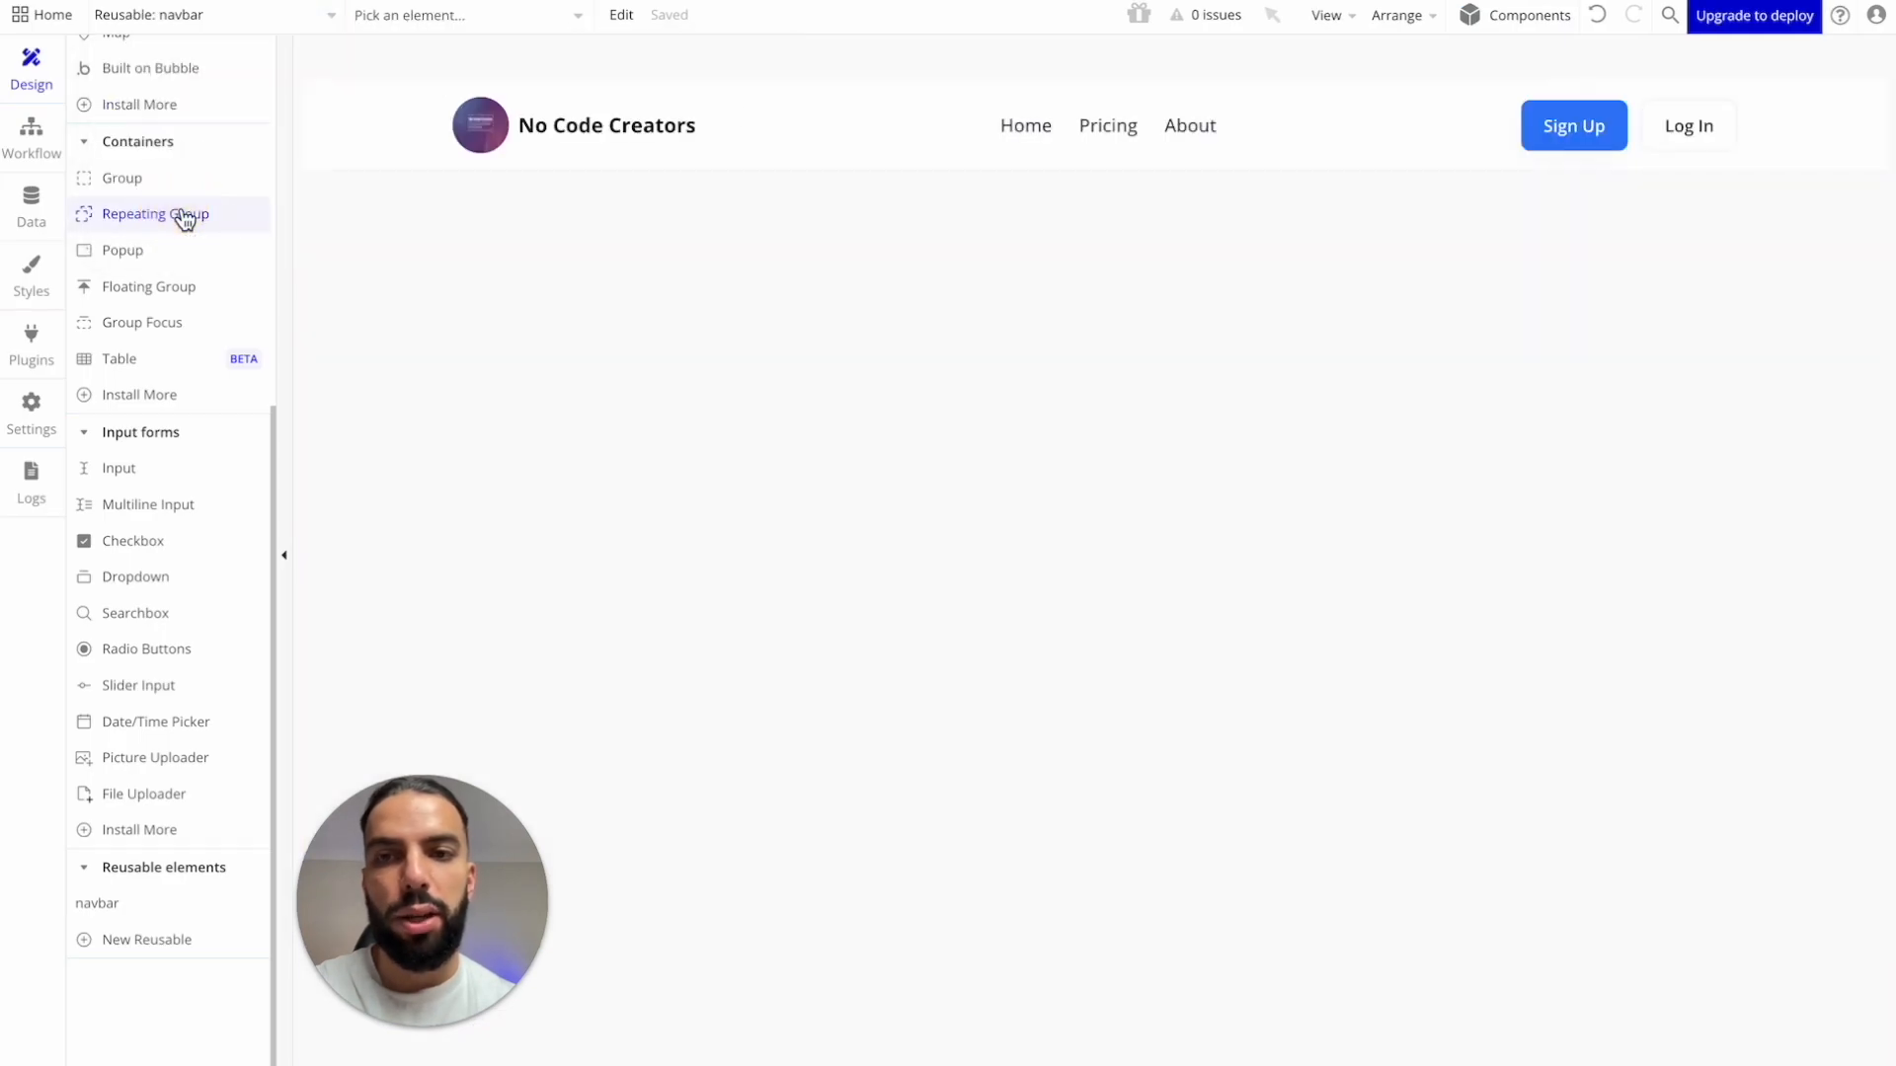
Step: Examine the navbar's layout at the 1200, 992 and 768 px breakpoints in the responsive view
{"action": "left_click", "coordinate": [1688, 126]}
{"action": "scroll", "coordinate": [177, 311], "scroll_direction": "up", "scroll_amount": 6}
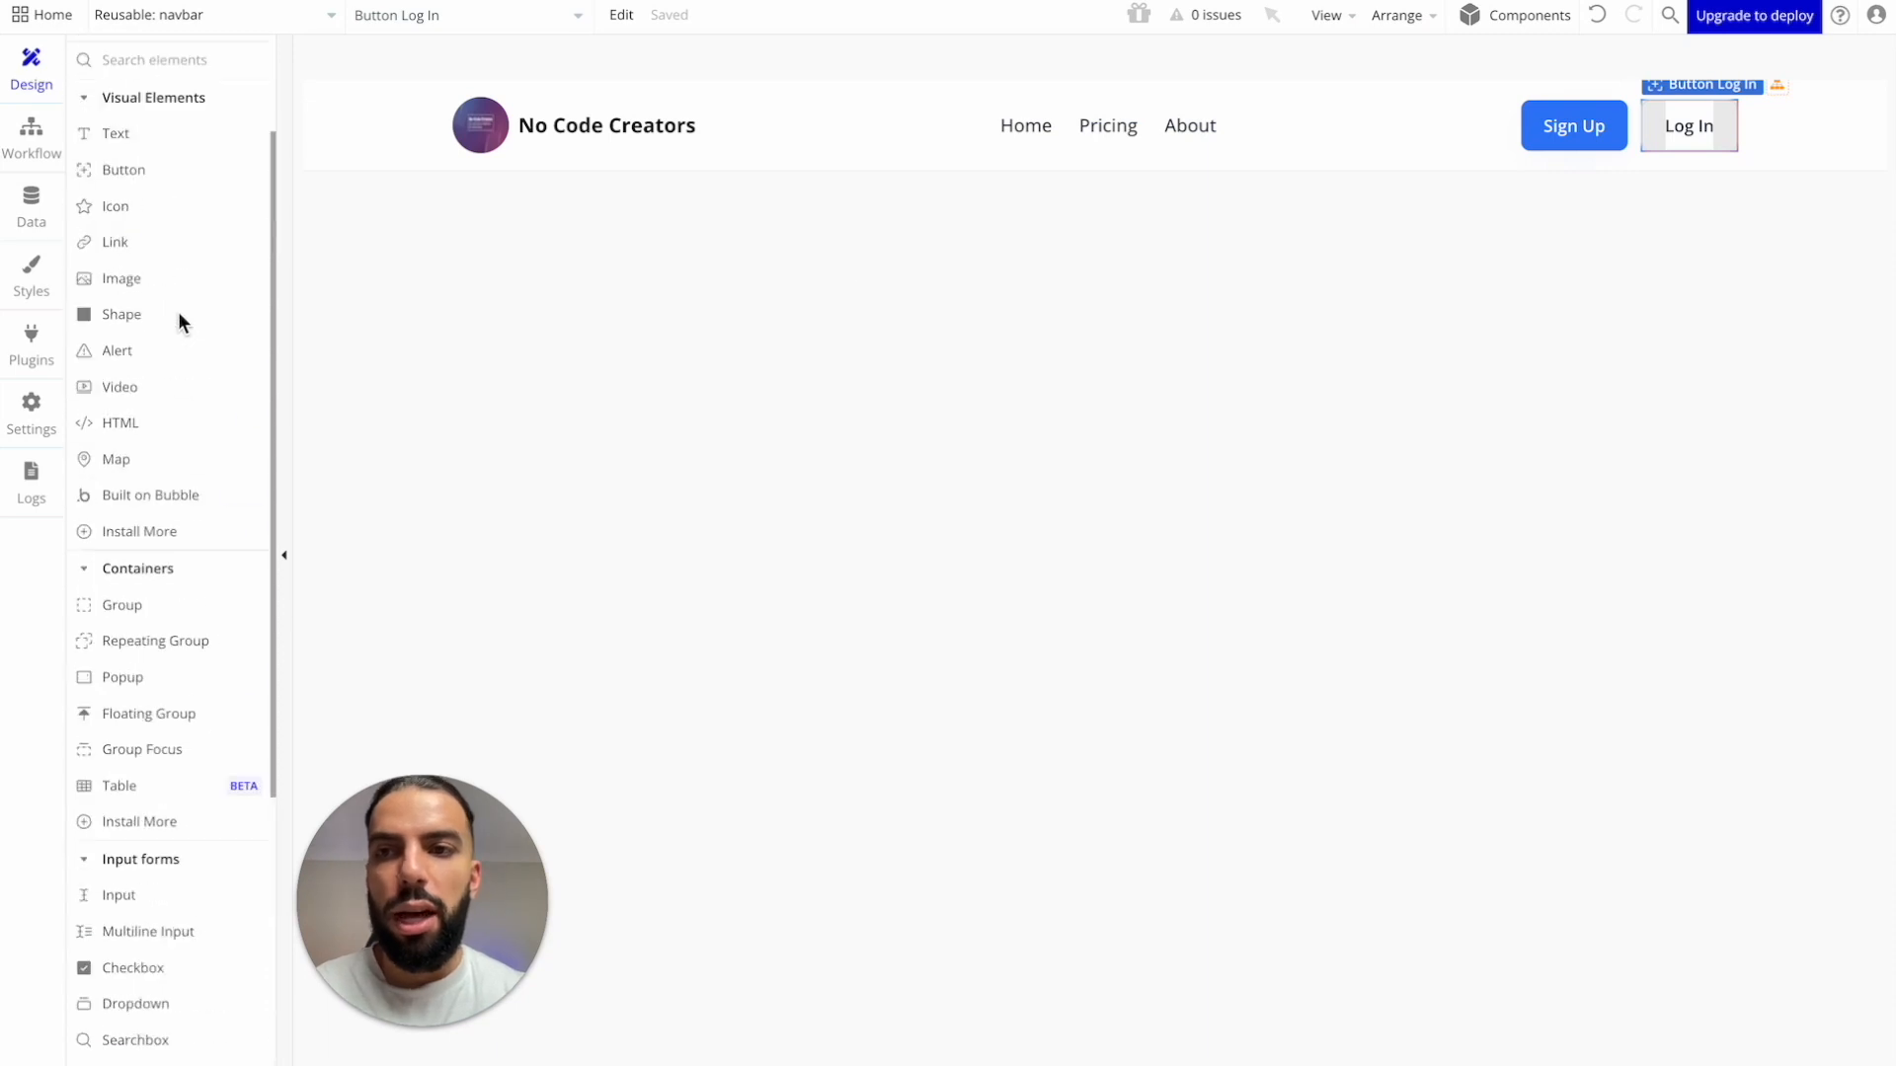
{"action": "left_click", "coordinate": [216, 54]}
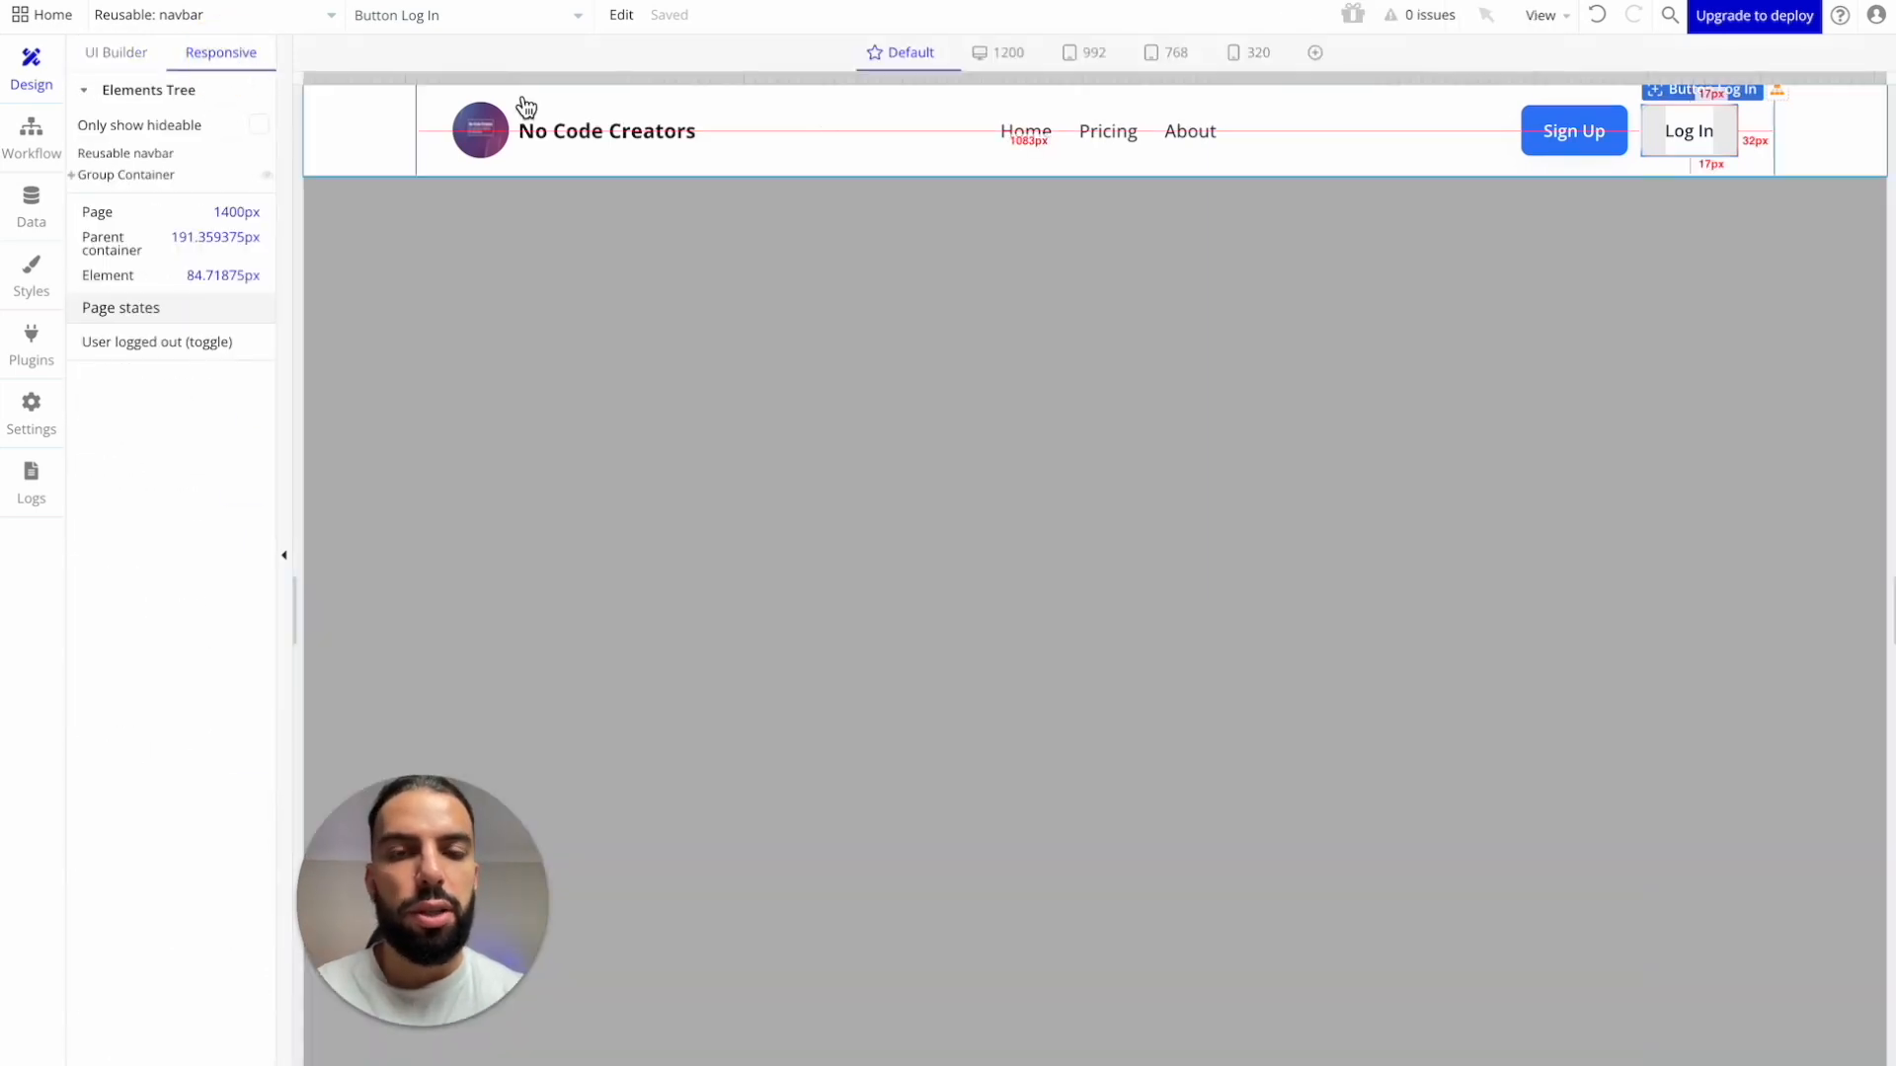
{"action": "left_click", "coordinate": [1008, 55]}
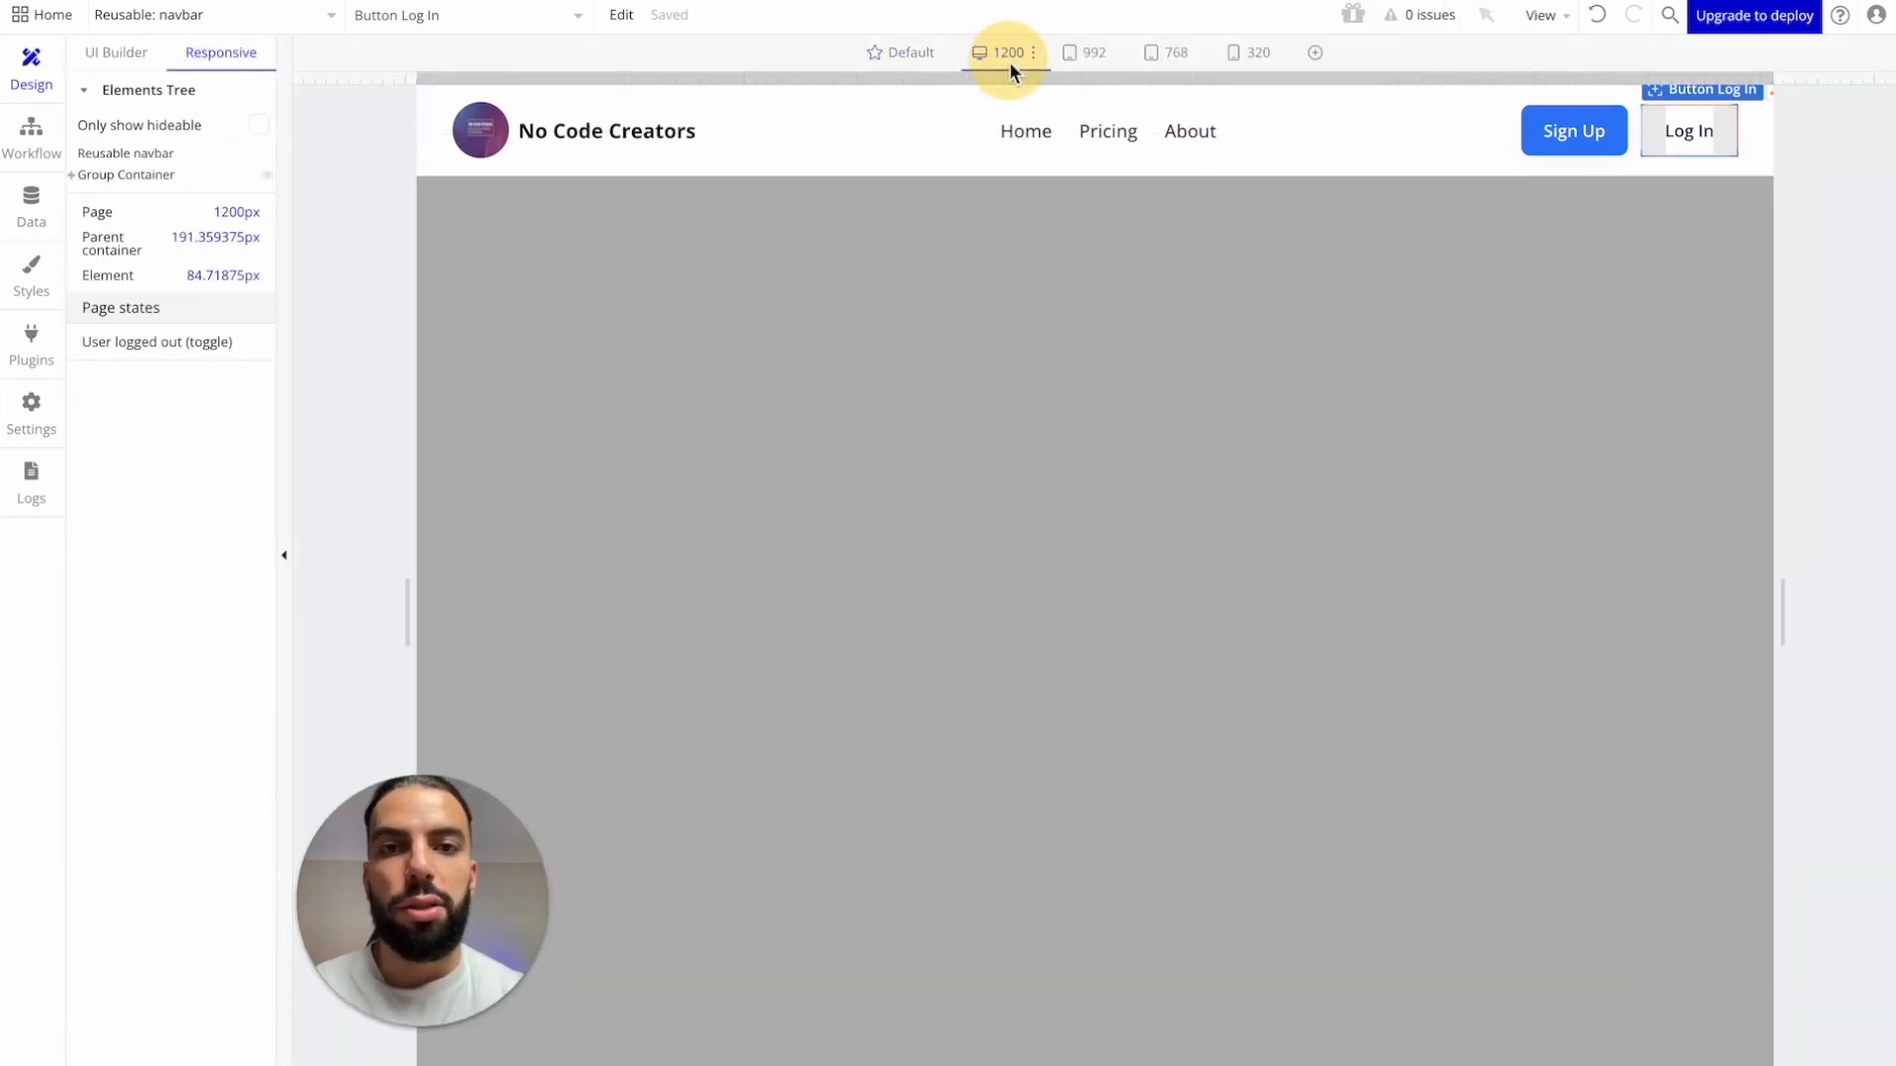
{"action": "left_click", "coordinate": [1094, 67]}
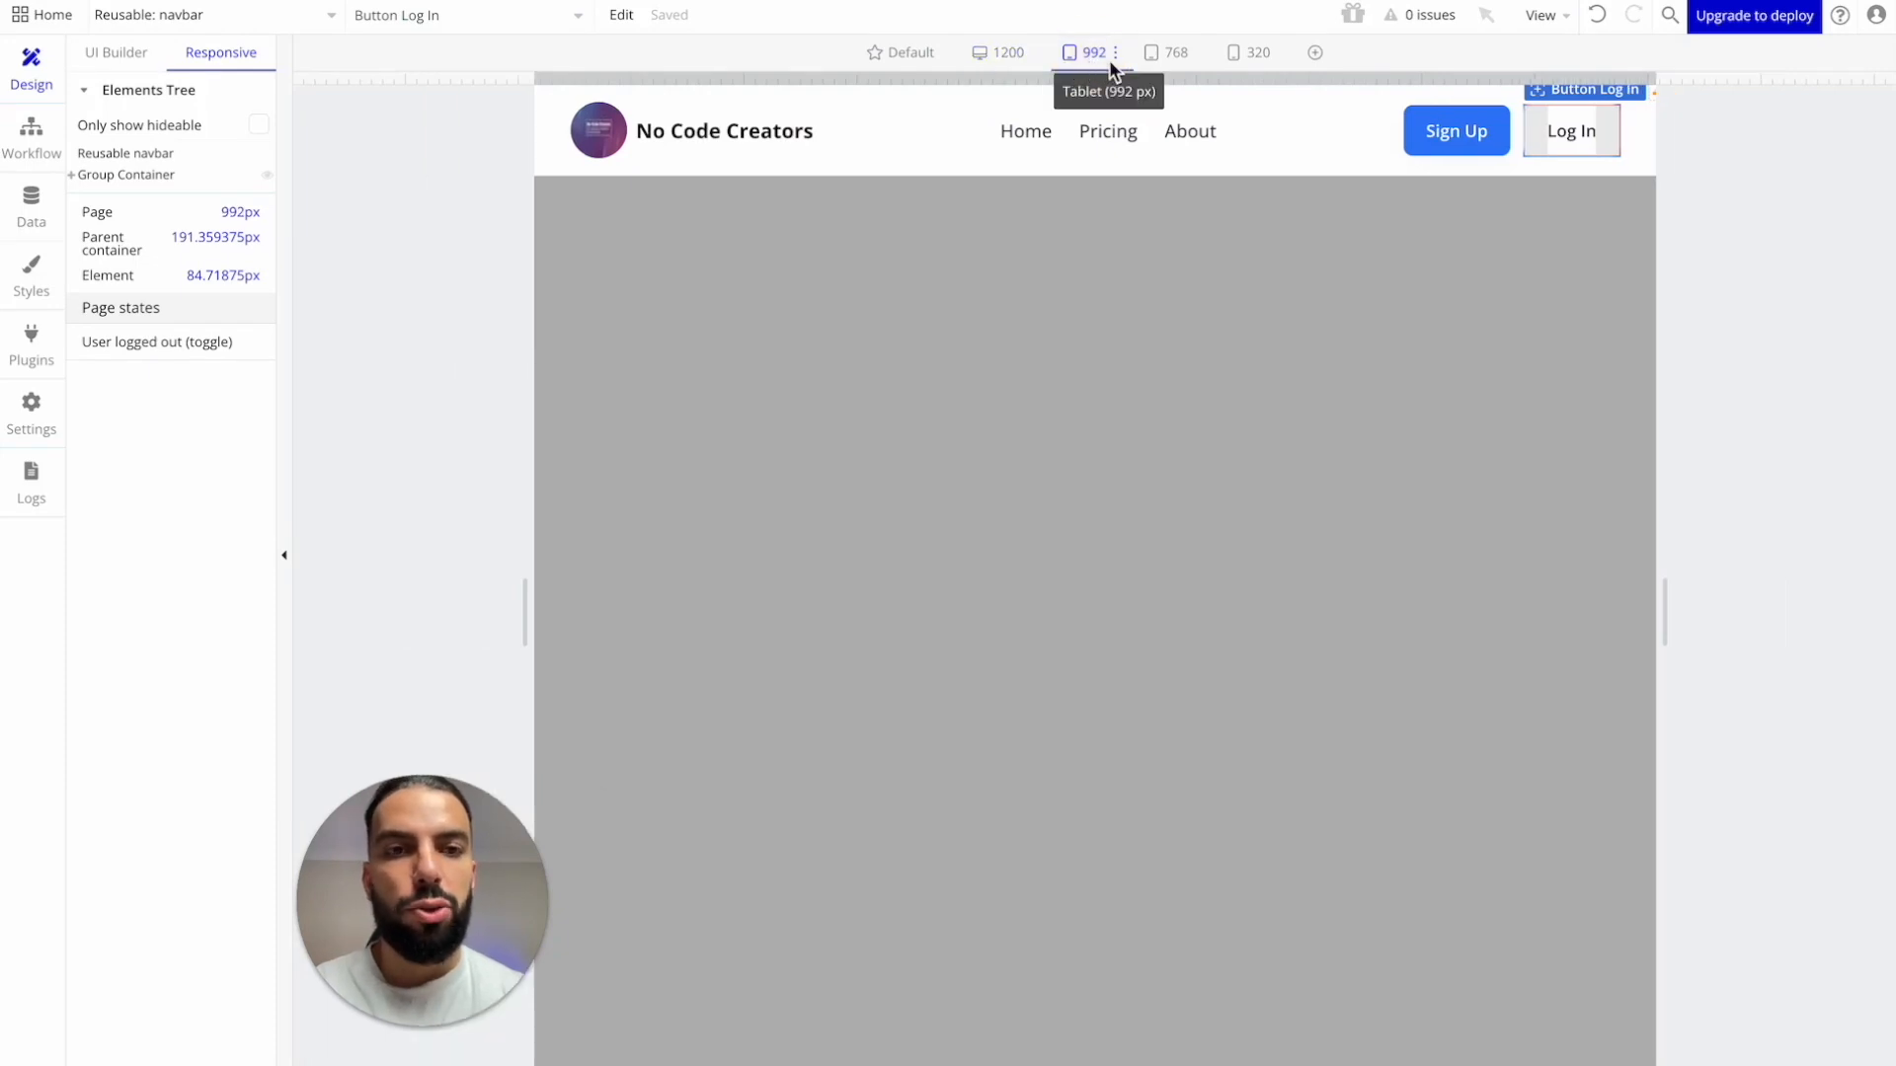
{"action": "left_click", "coordinate": [1192, 59]}
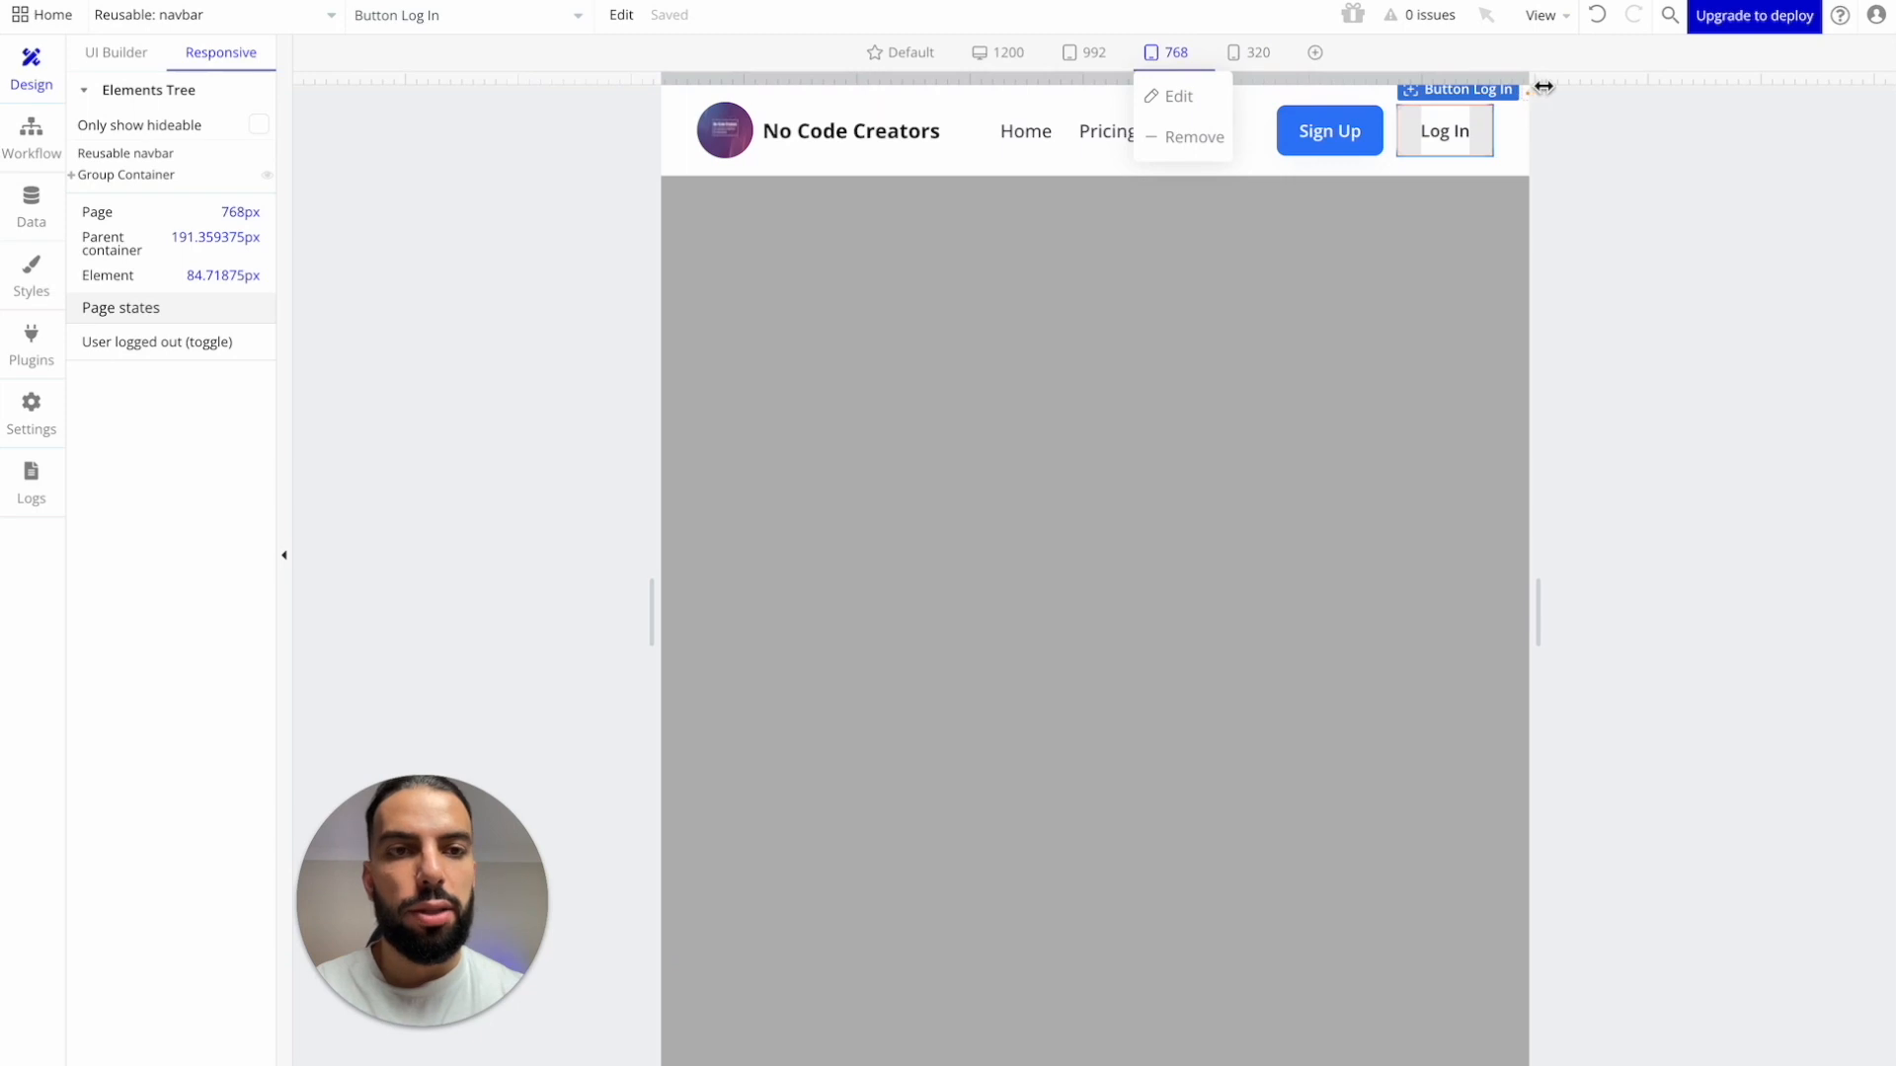
Step: Narrow the preview below 768 px to examine the spacing between the navbar's elements, and return to the 768 px breakpoint
{"action": "left_click", "coordinate": [1408, 269]}
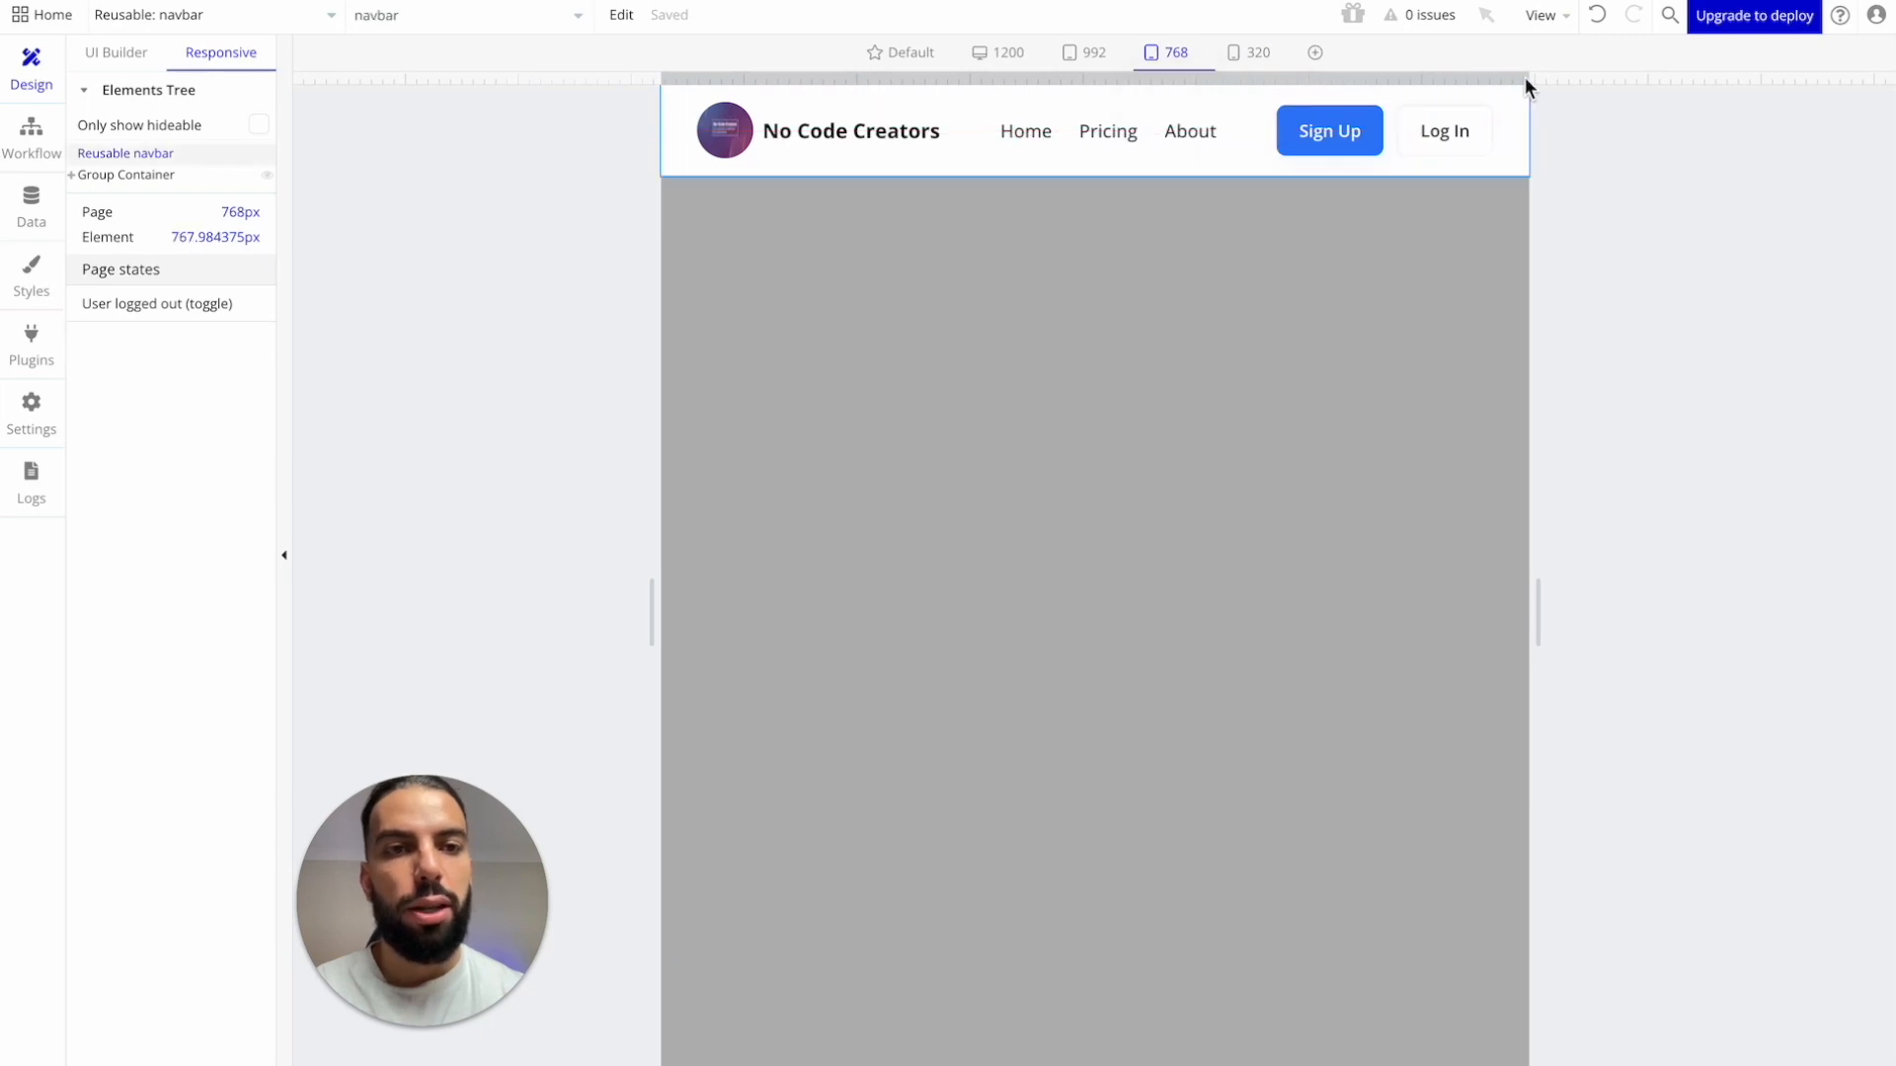
{"action": "left_click_drag", "start_coordinate": [1526, 77], "coordinate": [1502, 80]}
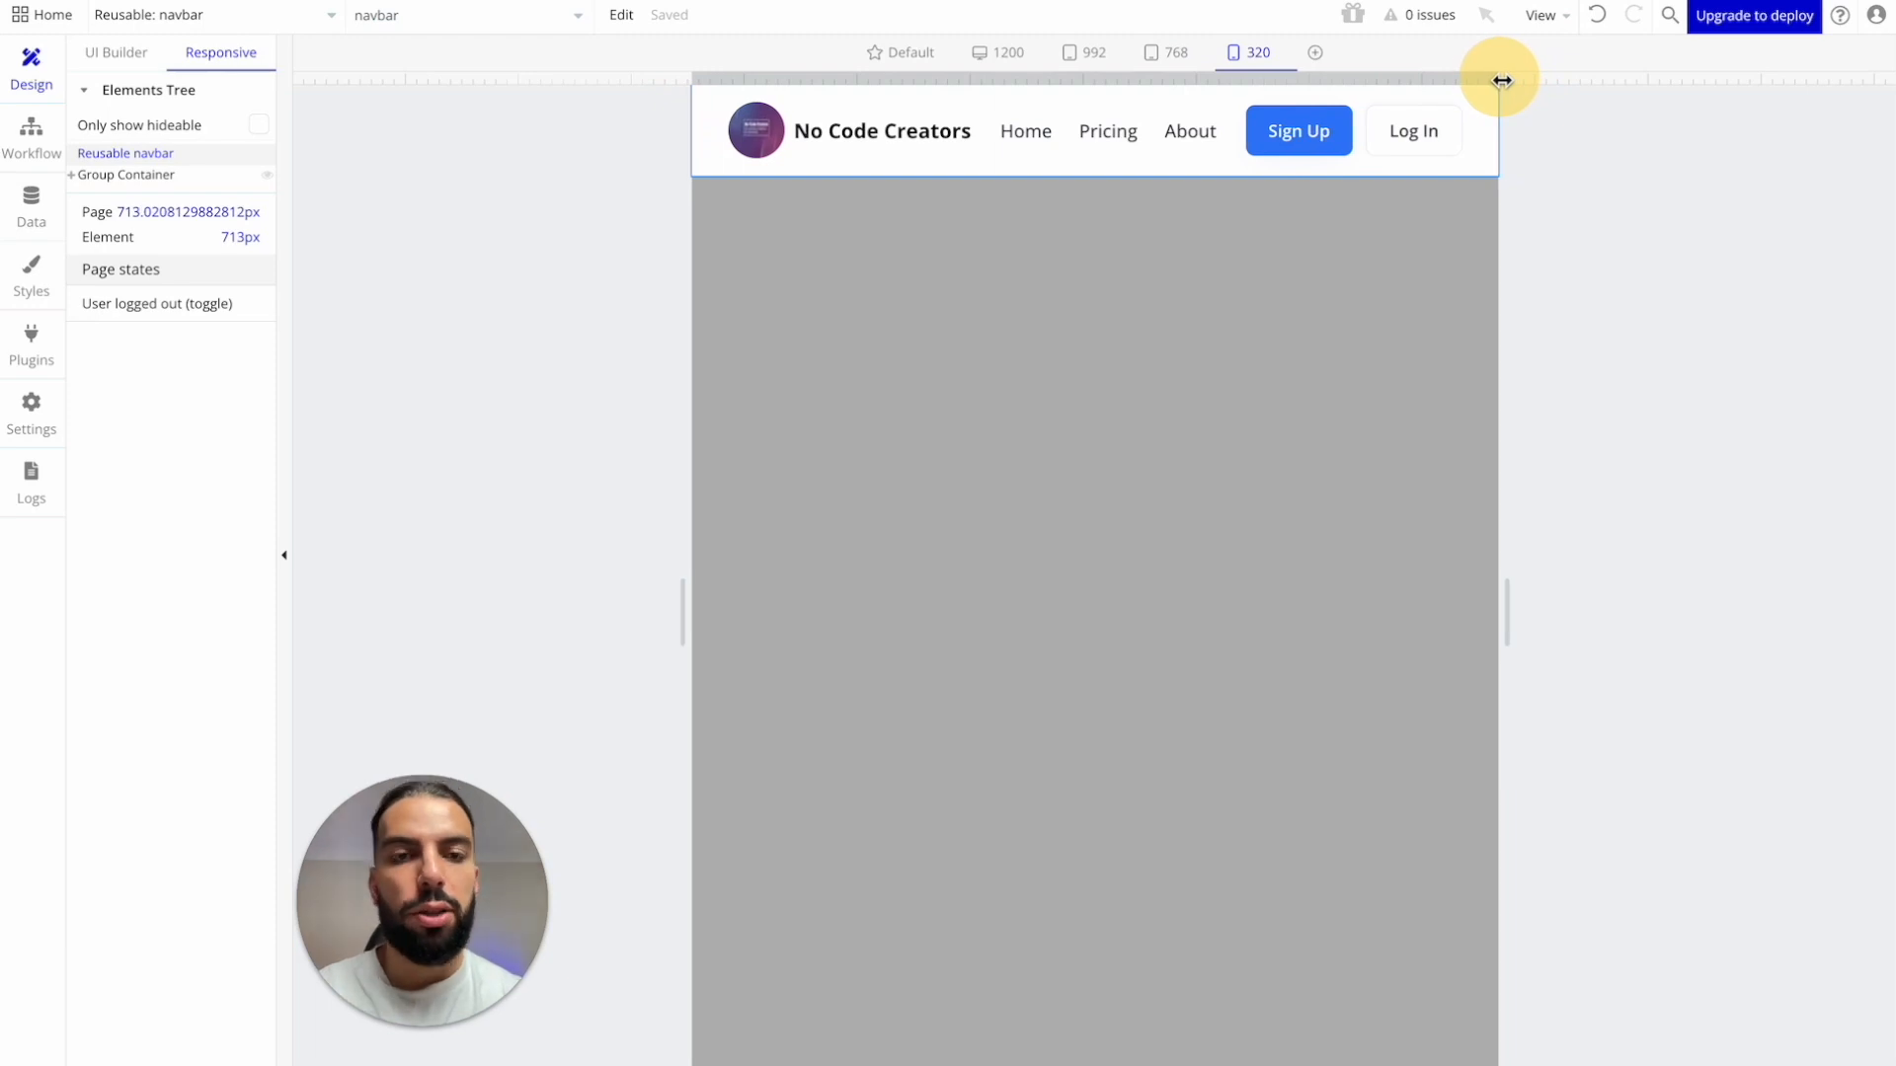
{"action": "left_click_drag", "start_coordinate": [1502, 80], "coordinate": [1478, 79]}
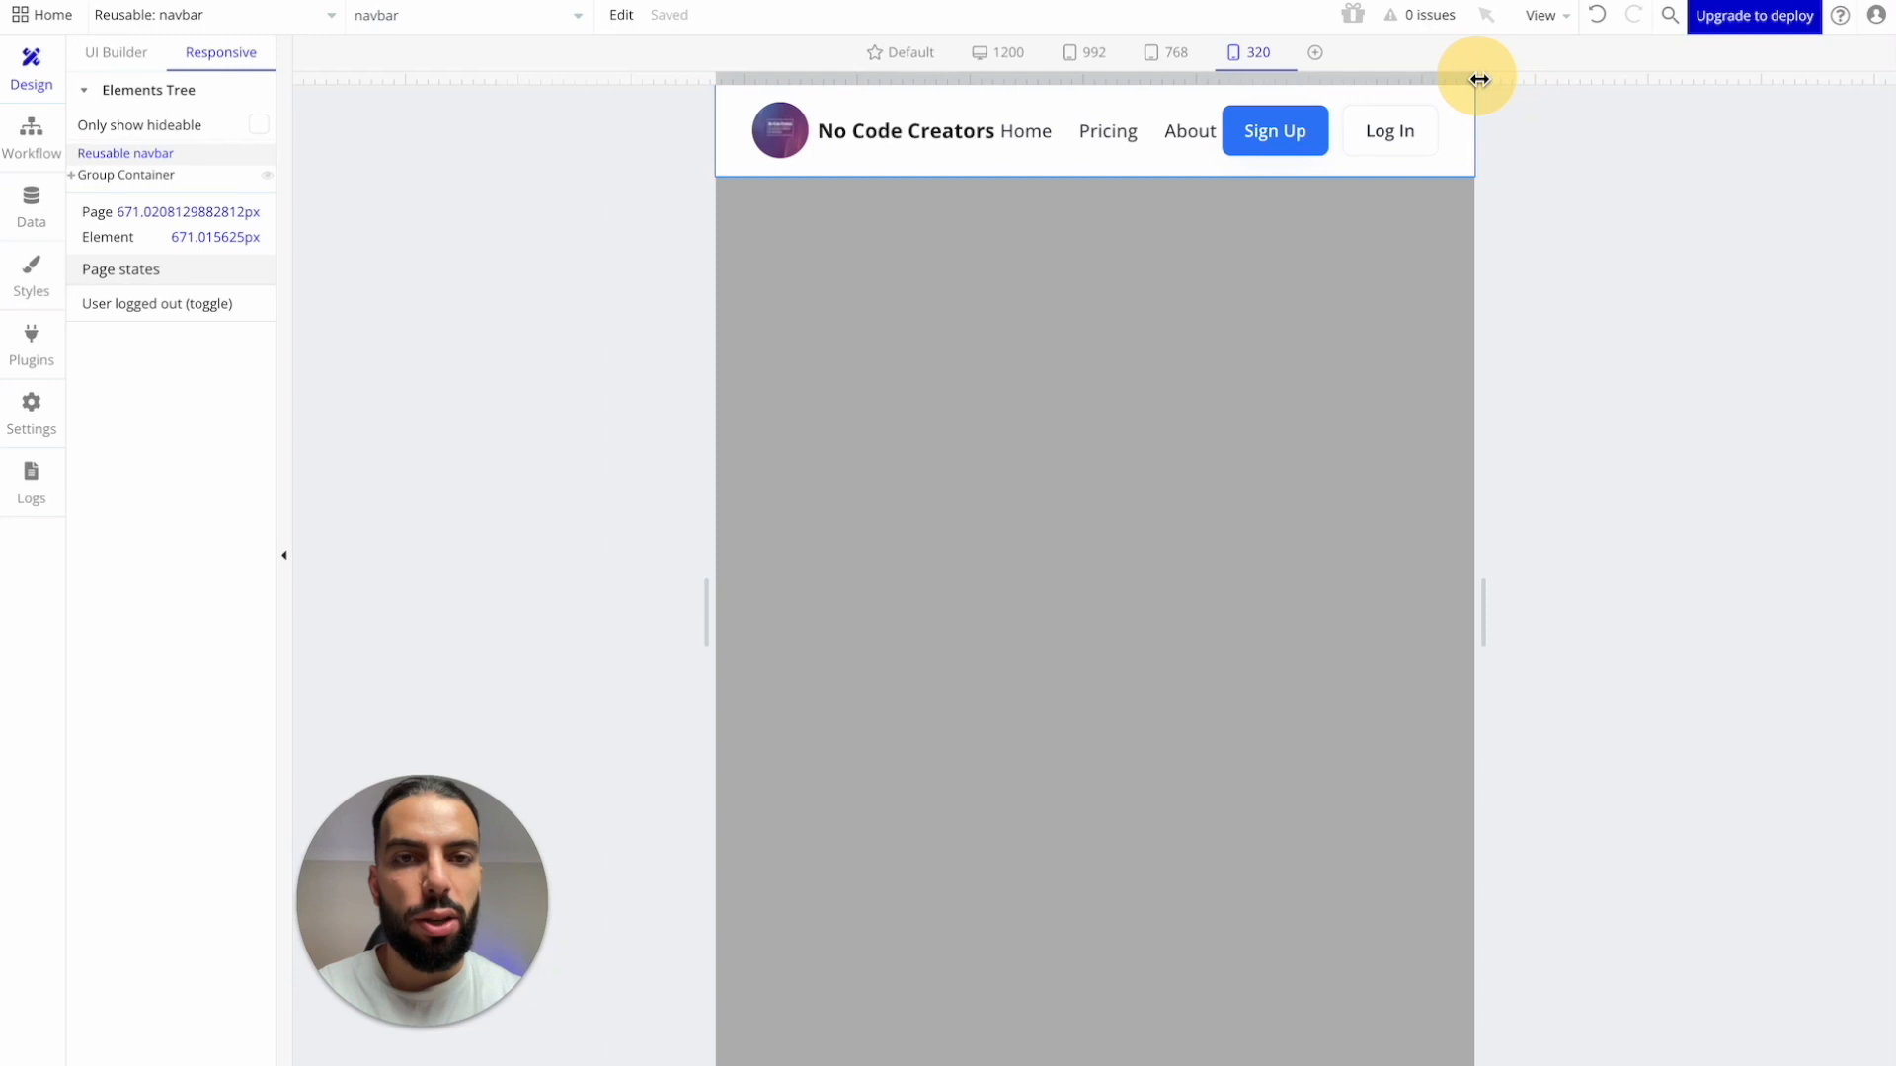
{"action": "left_click", "coordinate": [1145, 52]}
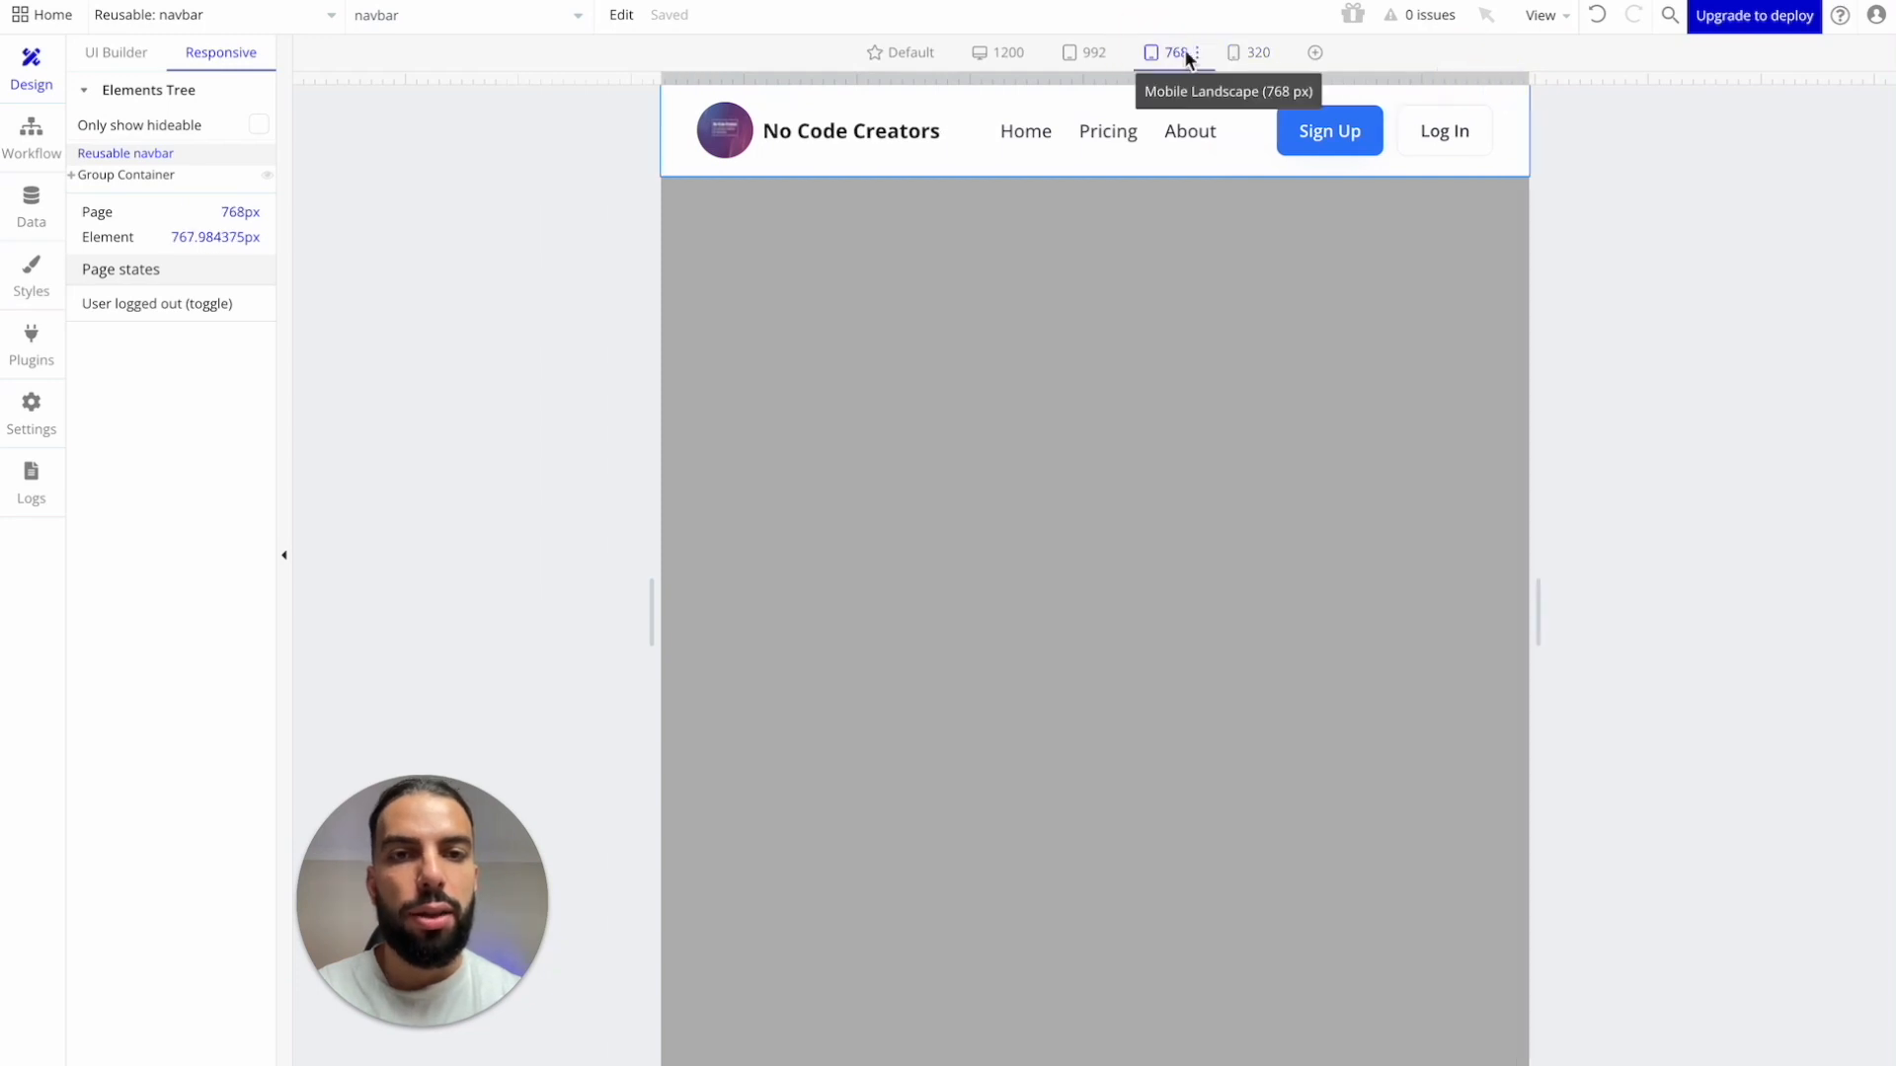
{"action": "left_click_drag", "start_coordinate": [1528, 79], "coordinate": [1519, 78]}
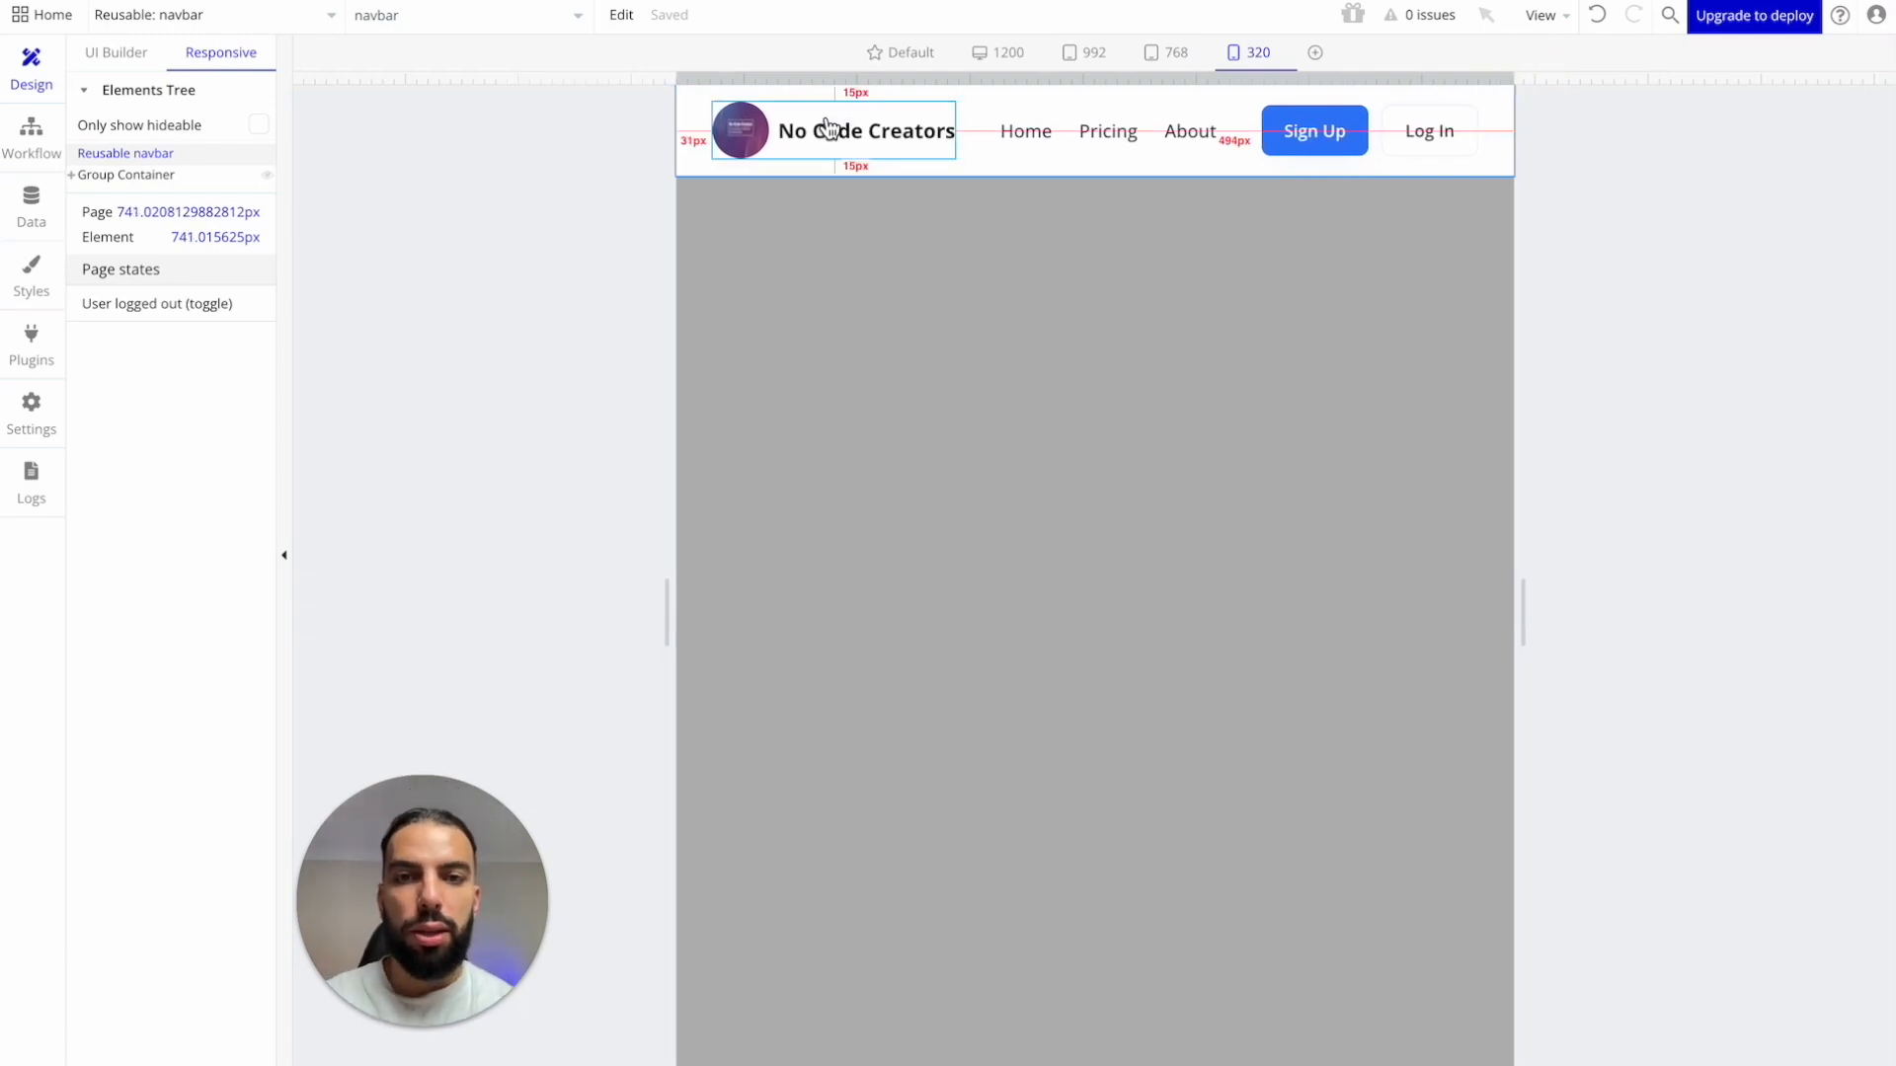
{"action": "left_click", "coordinate": [1186, 63]}
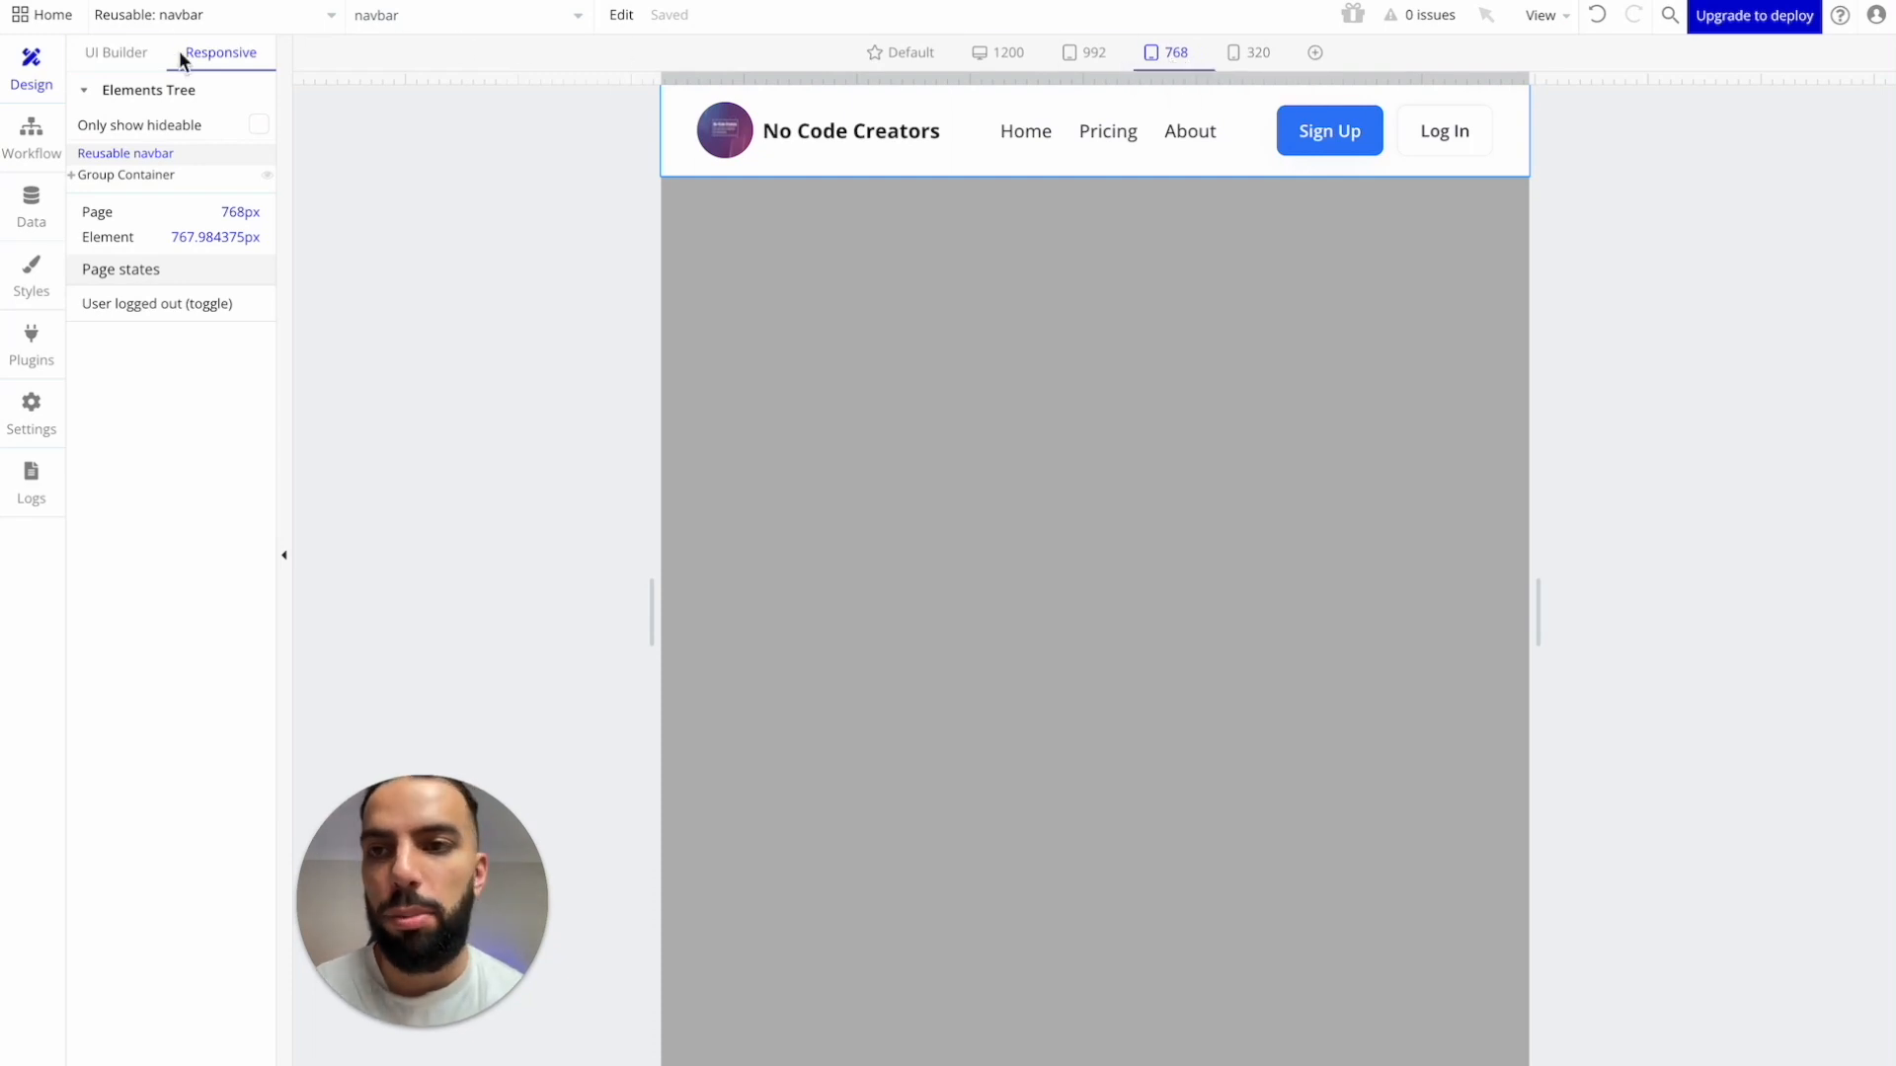
Step: Add a condition to the nav links group that applies when the current page width < Mobile Landscape (768 px)
{"action": "left_click", "coordinate": [118, 58]}
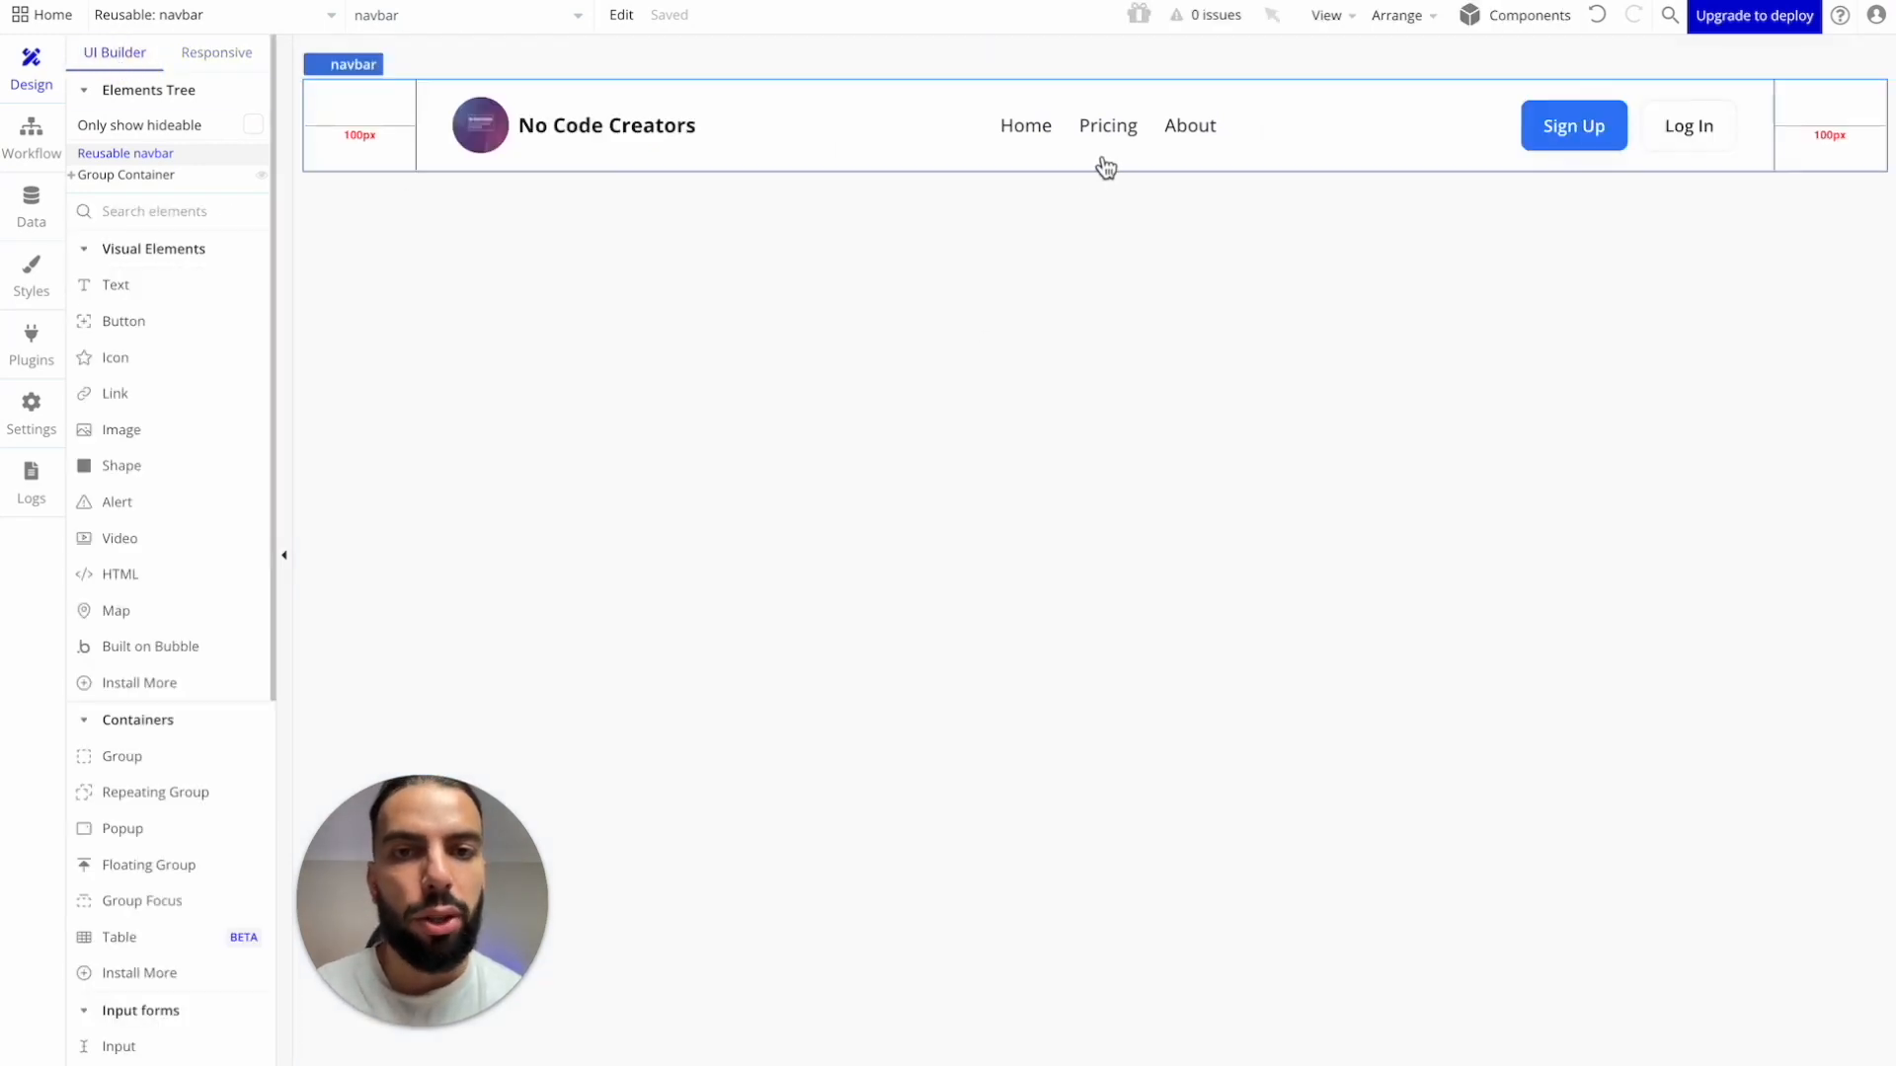
{"action": "left_click", "coordinate": [1072, 135]}
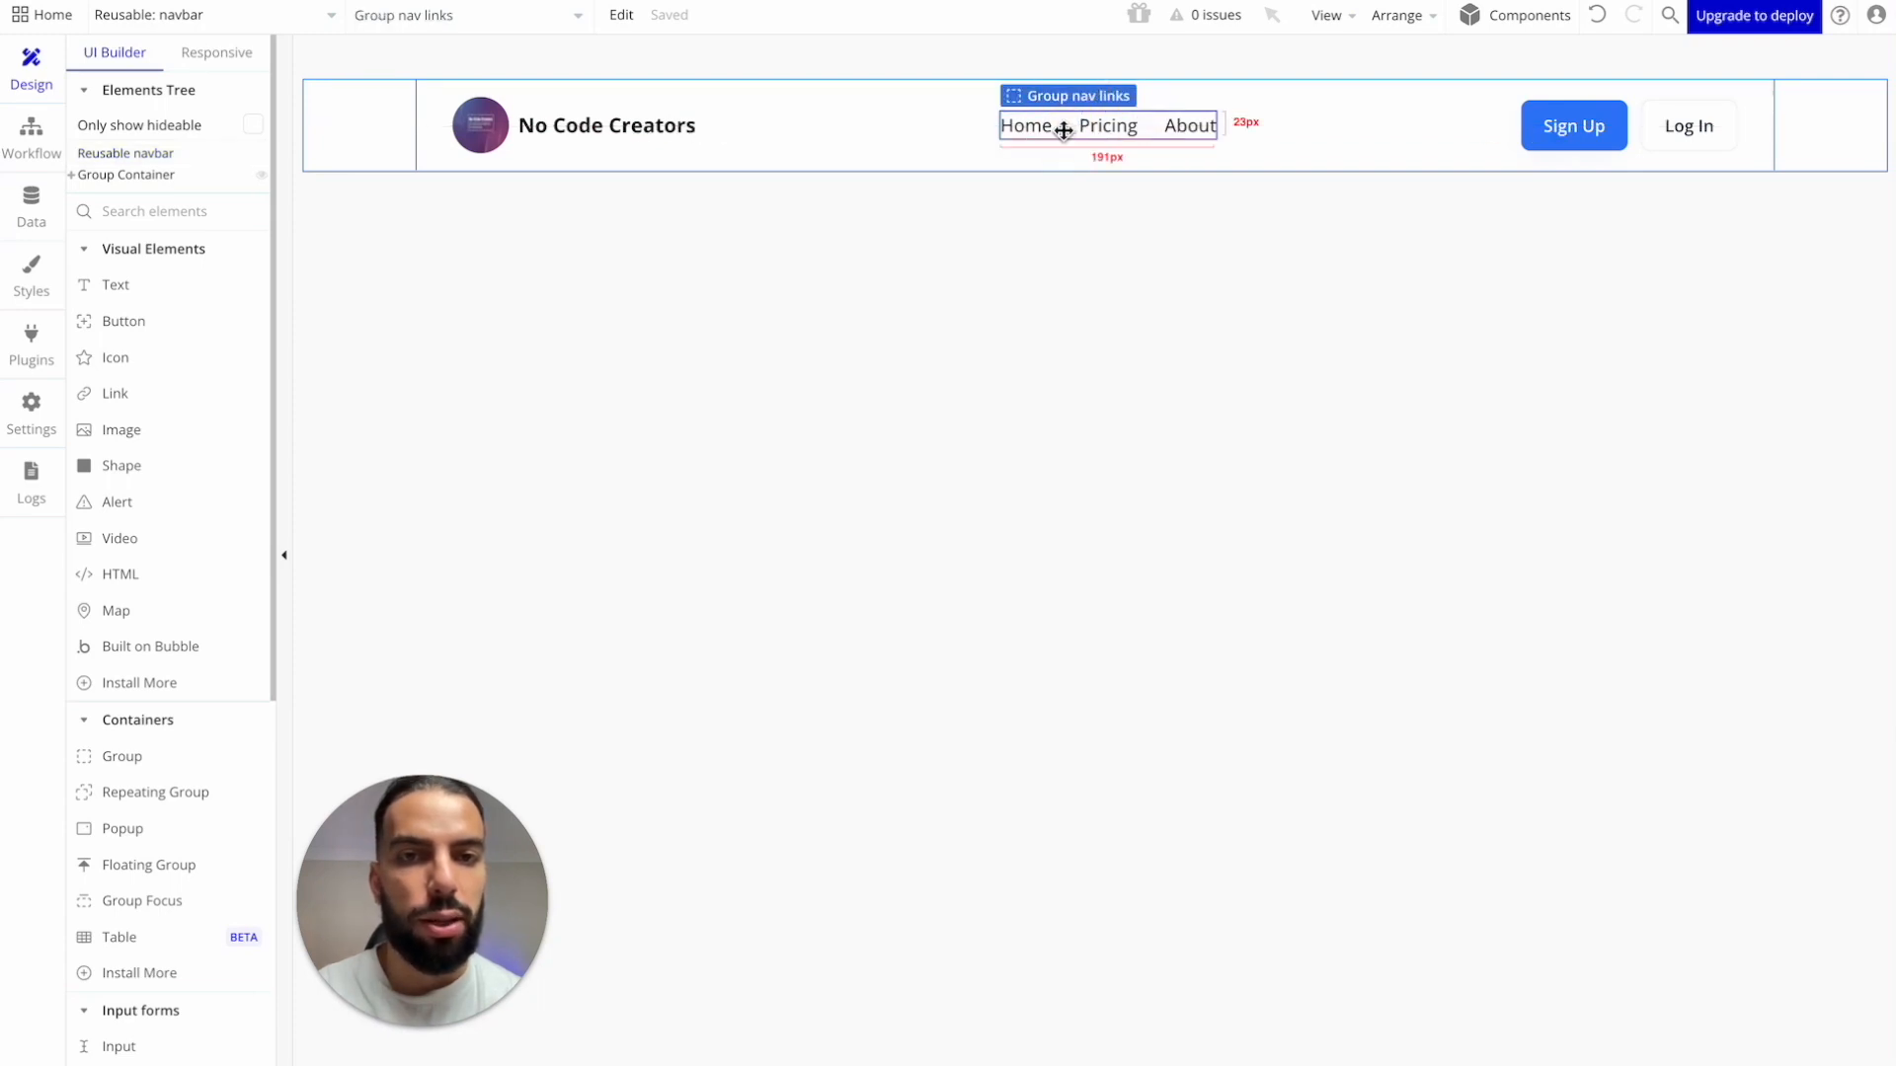
{"action": "double_click", "coordinate": [1066, 131]}
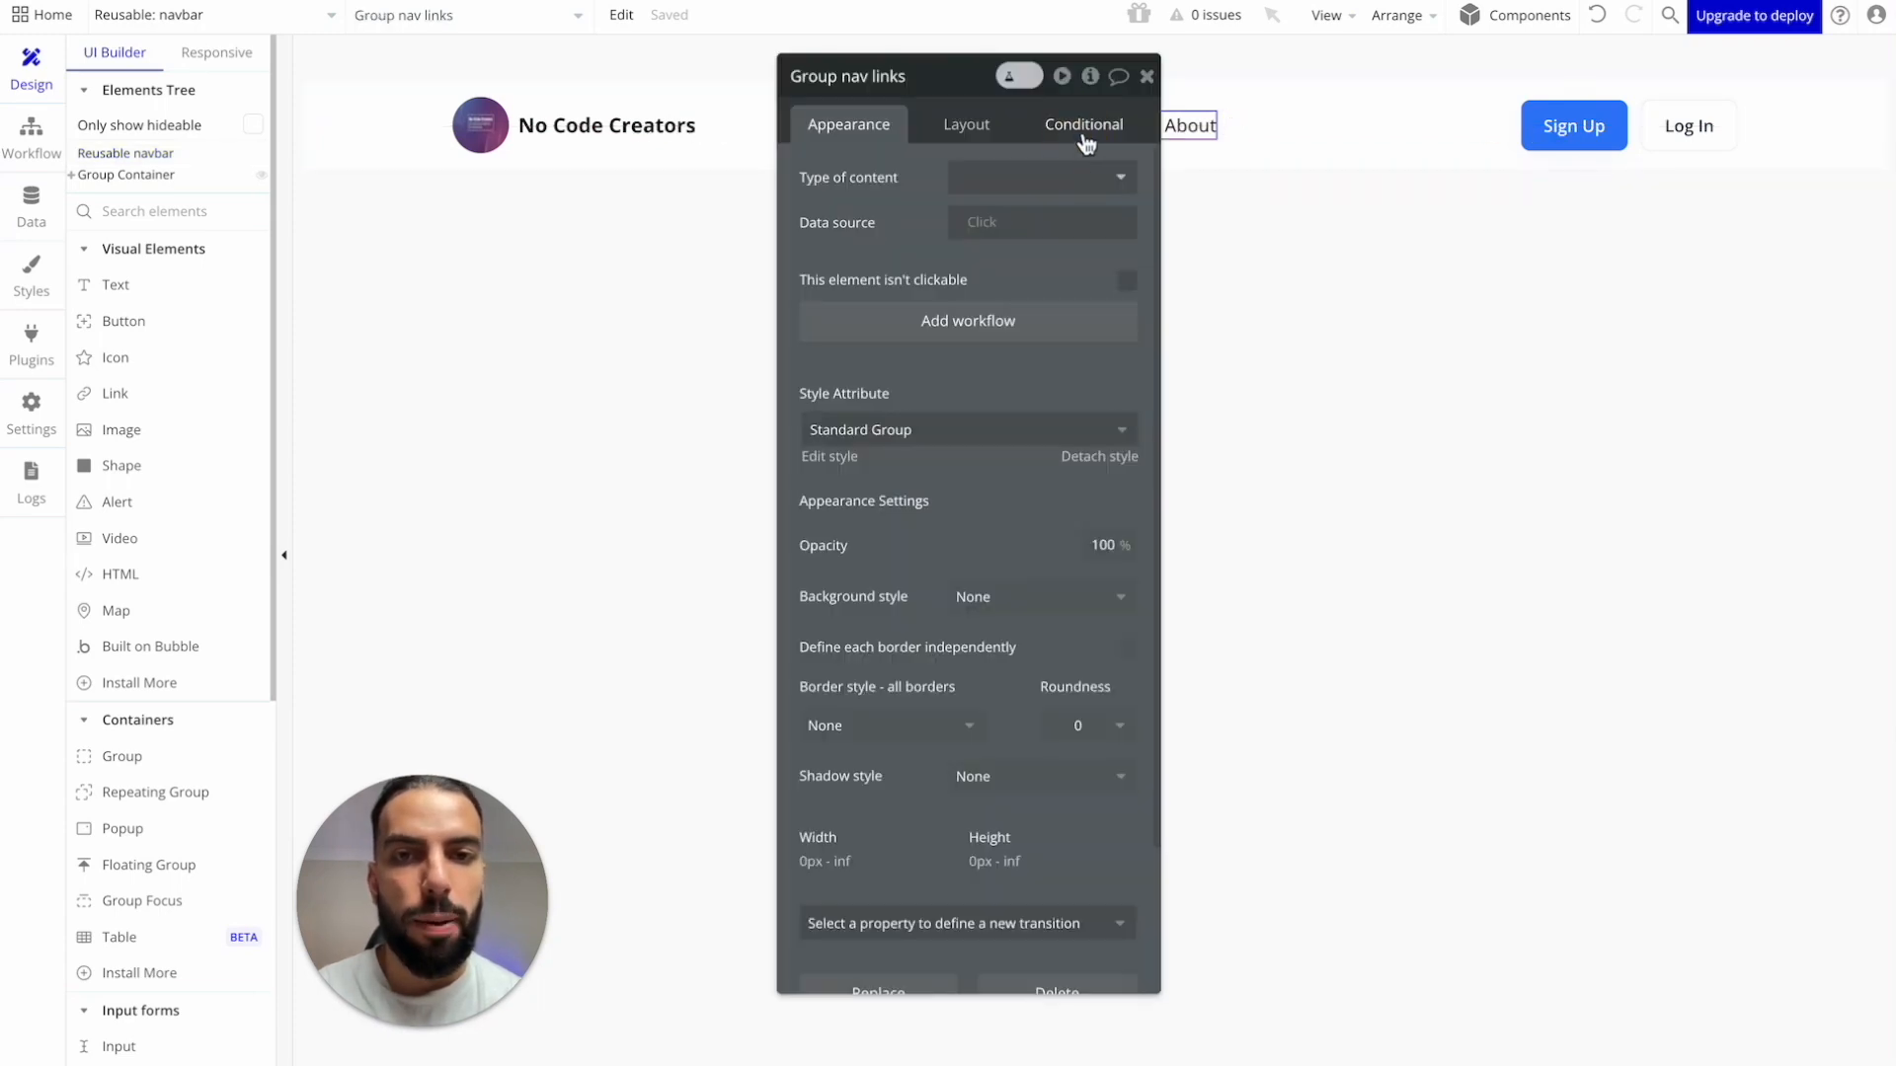
{"action": "left_click", "coordinate": [1084, 136]}
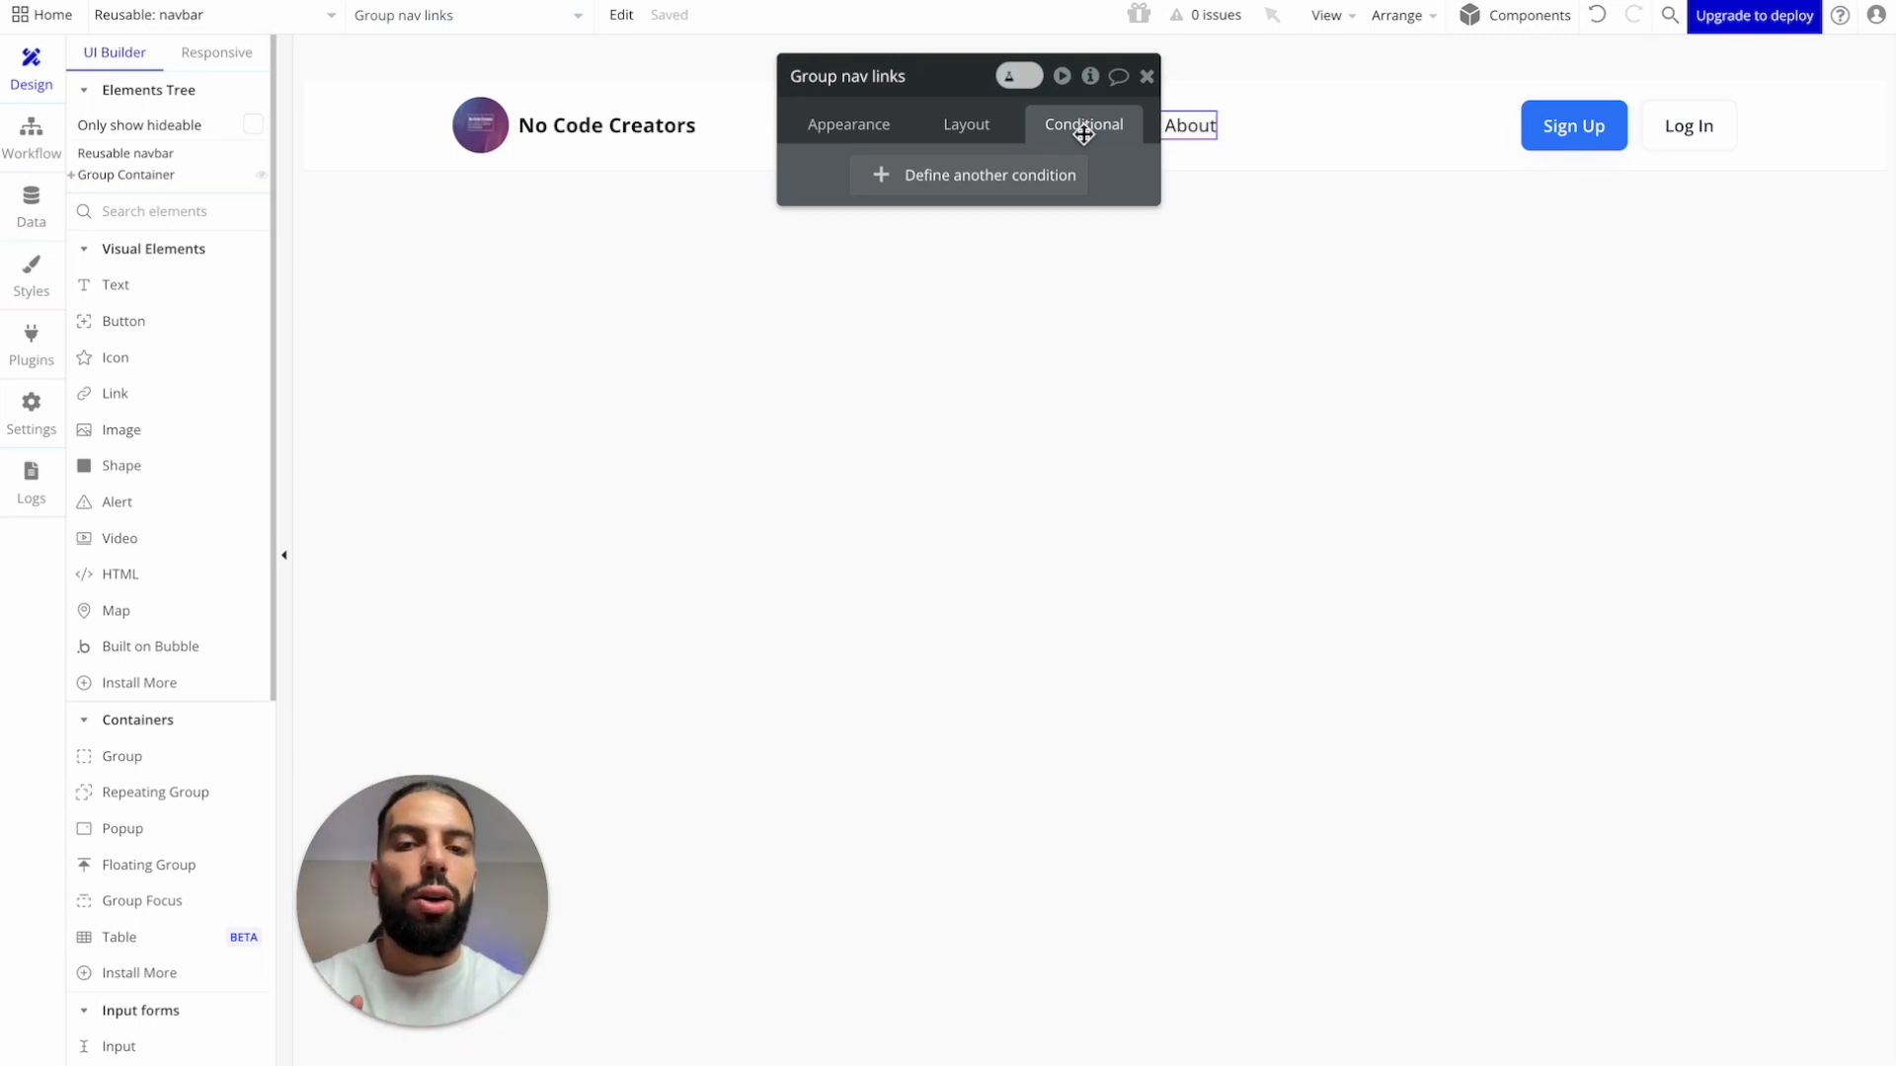
{"action": "left_click", "coordinate": [966, 184]}
{"action": "left_click", "coordinate": [877, 190]}
{"action": "type", "text": "page"}
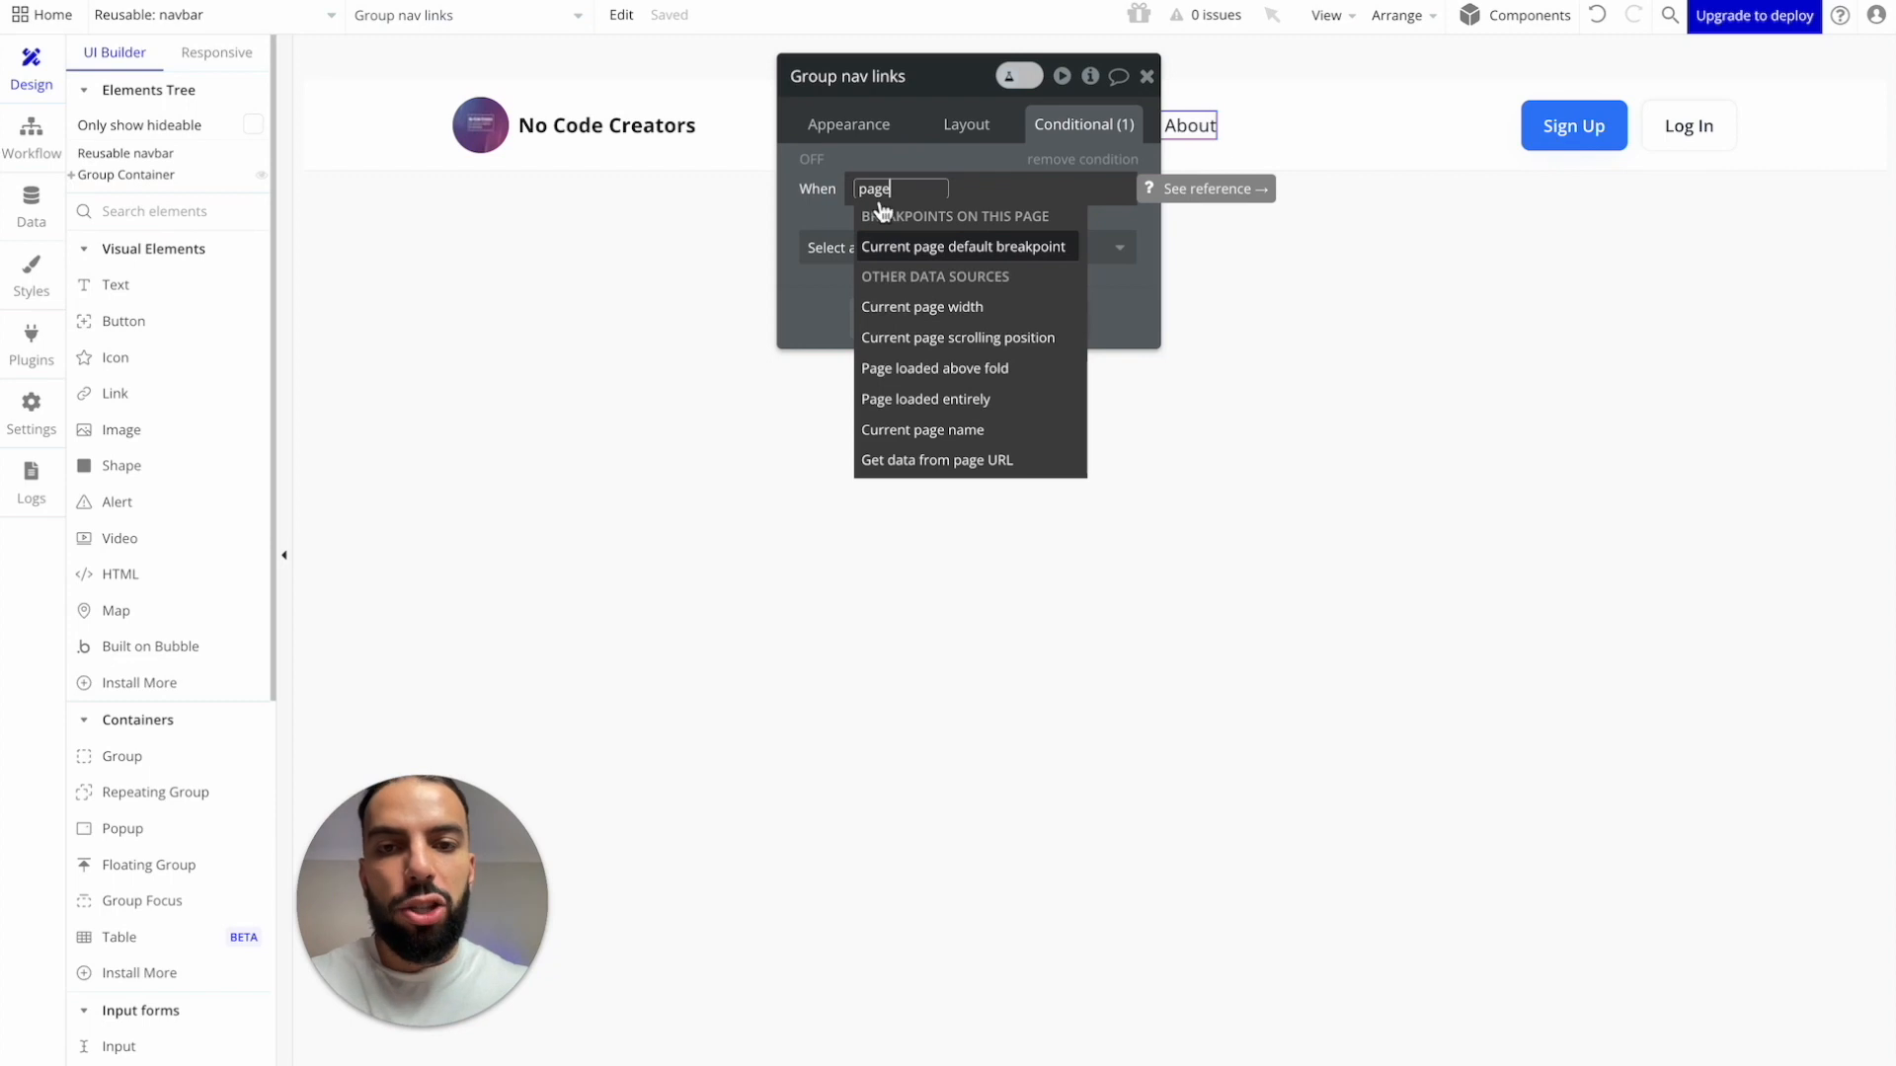
{"action": "left_click", "coordinate": [926, 314]}
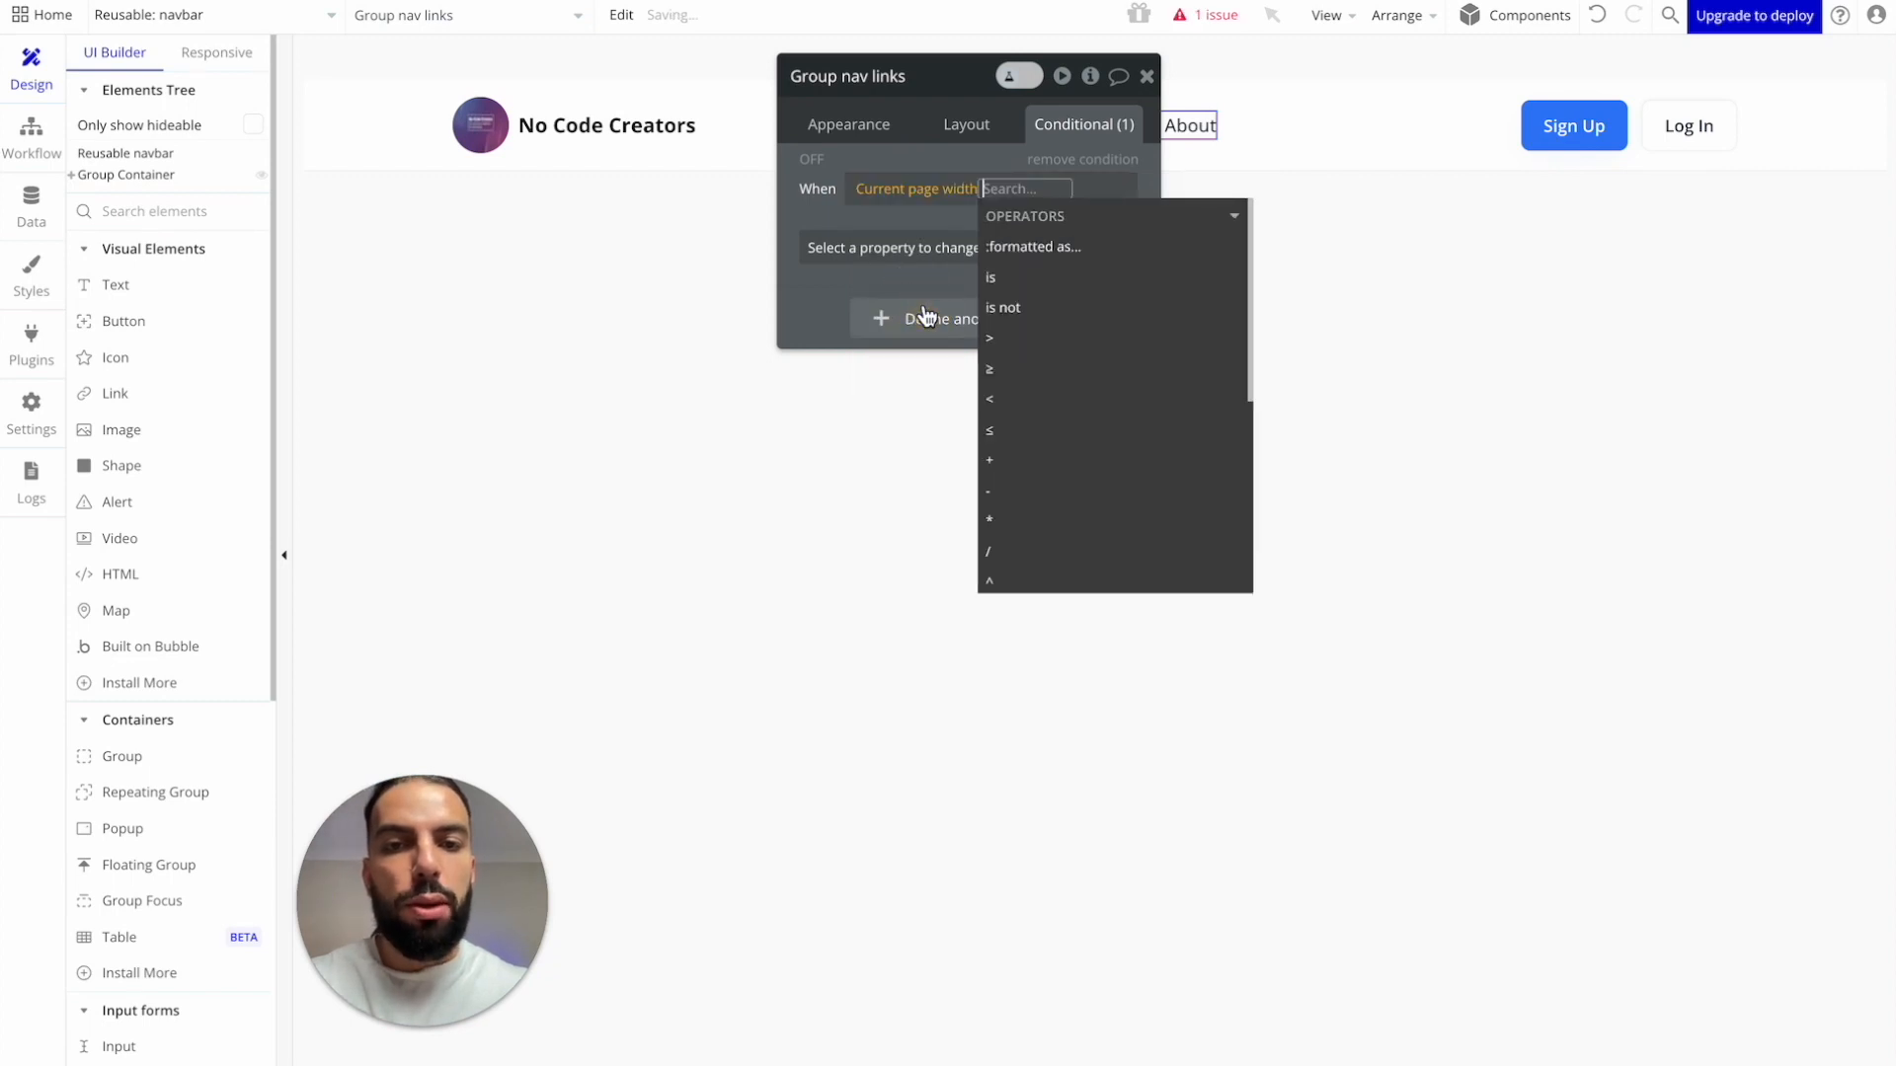
{"action": "left_click", "coordinate": [1040, 413]}
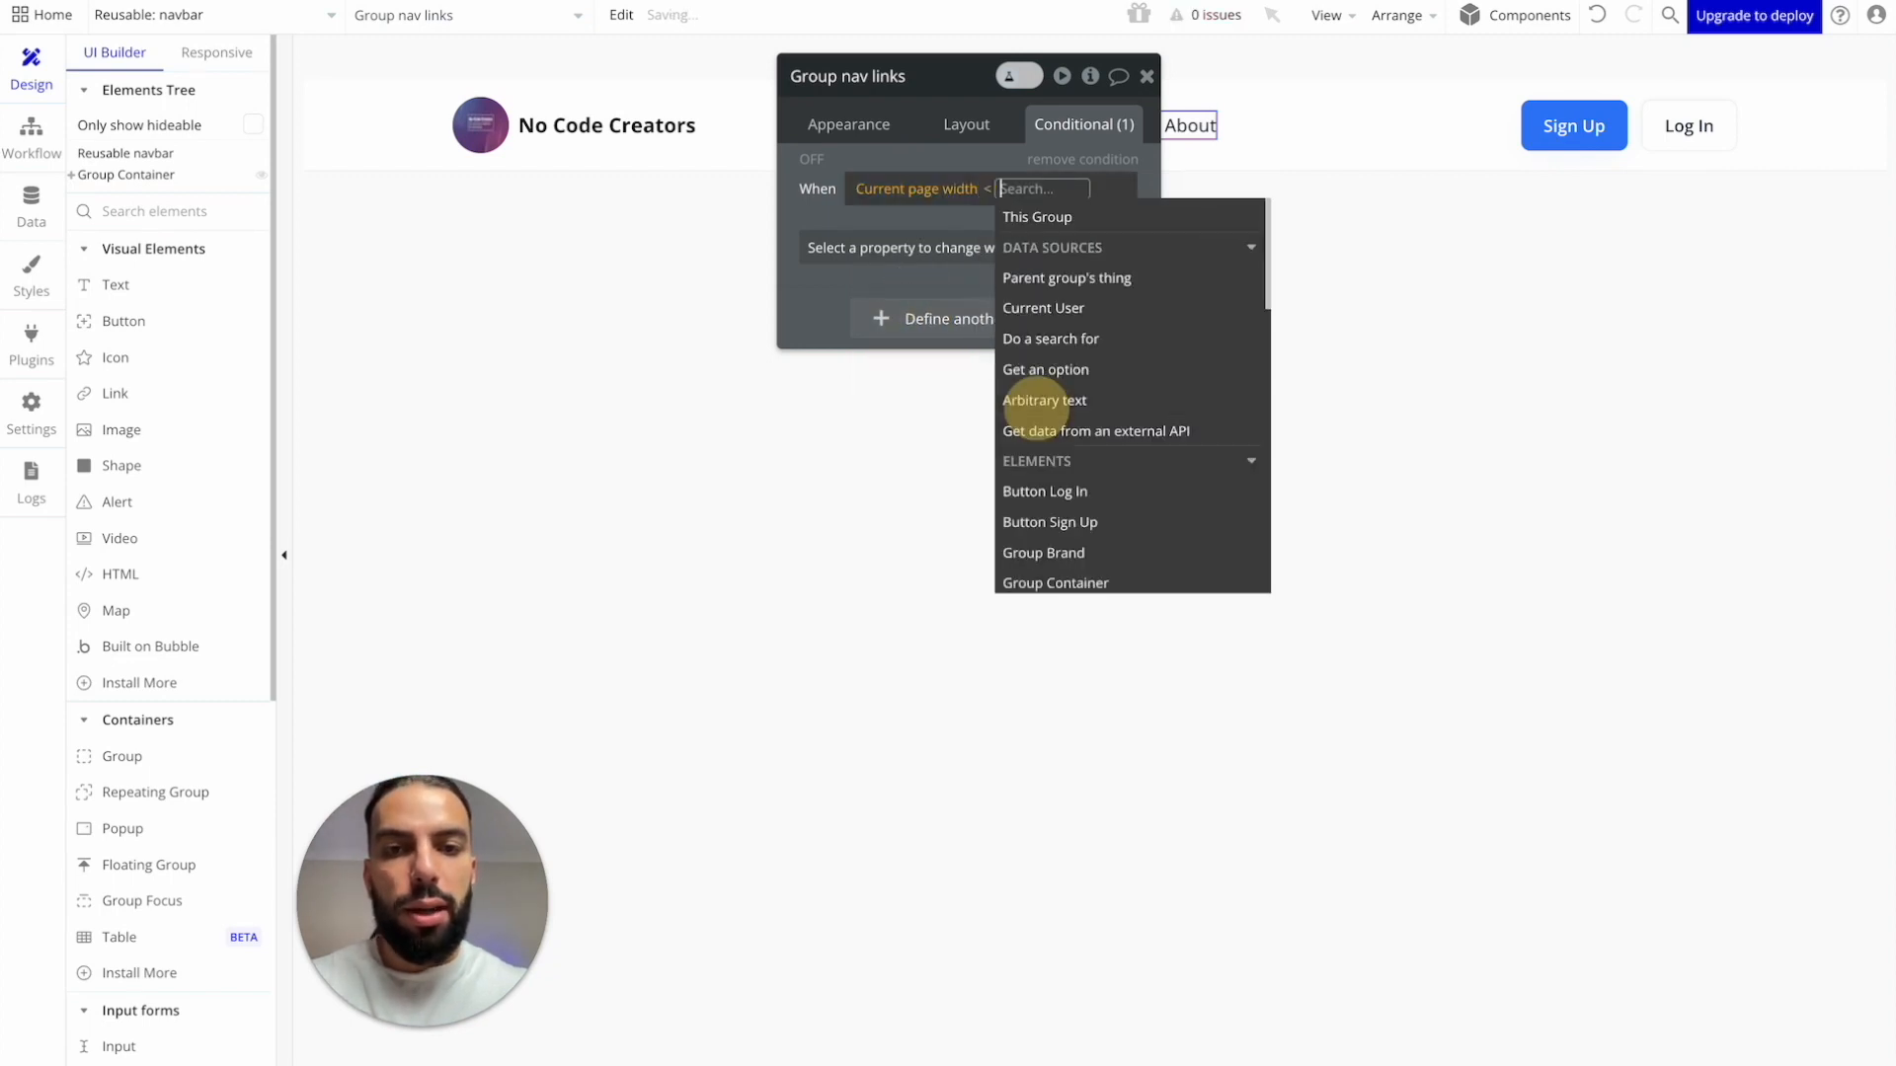
{"action": "type", "text": "768"}
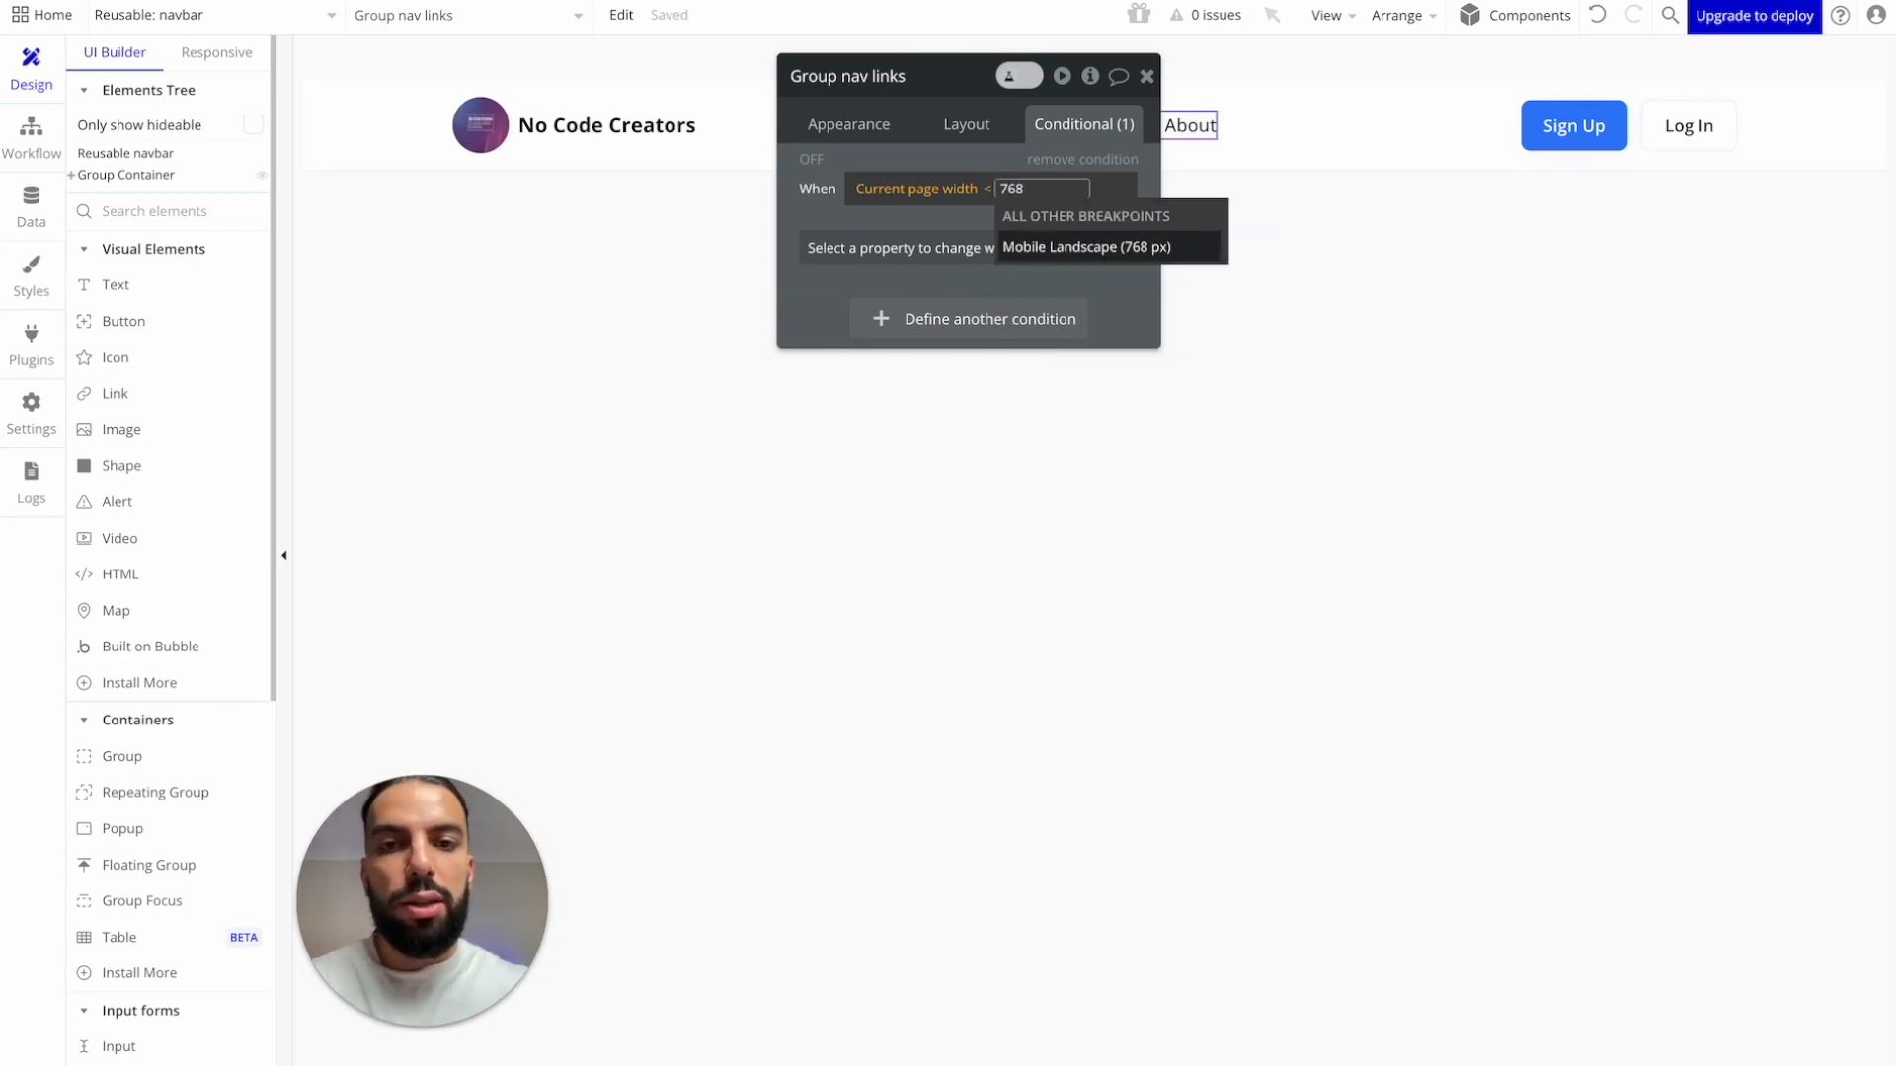
{"action": "left_click", "coordinate": [1096, 247]}
{"action": "left_click", "coordinate": [808, 220]}
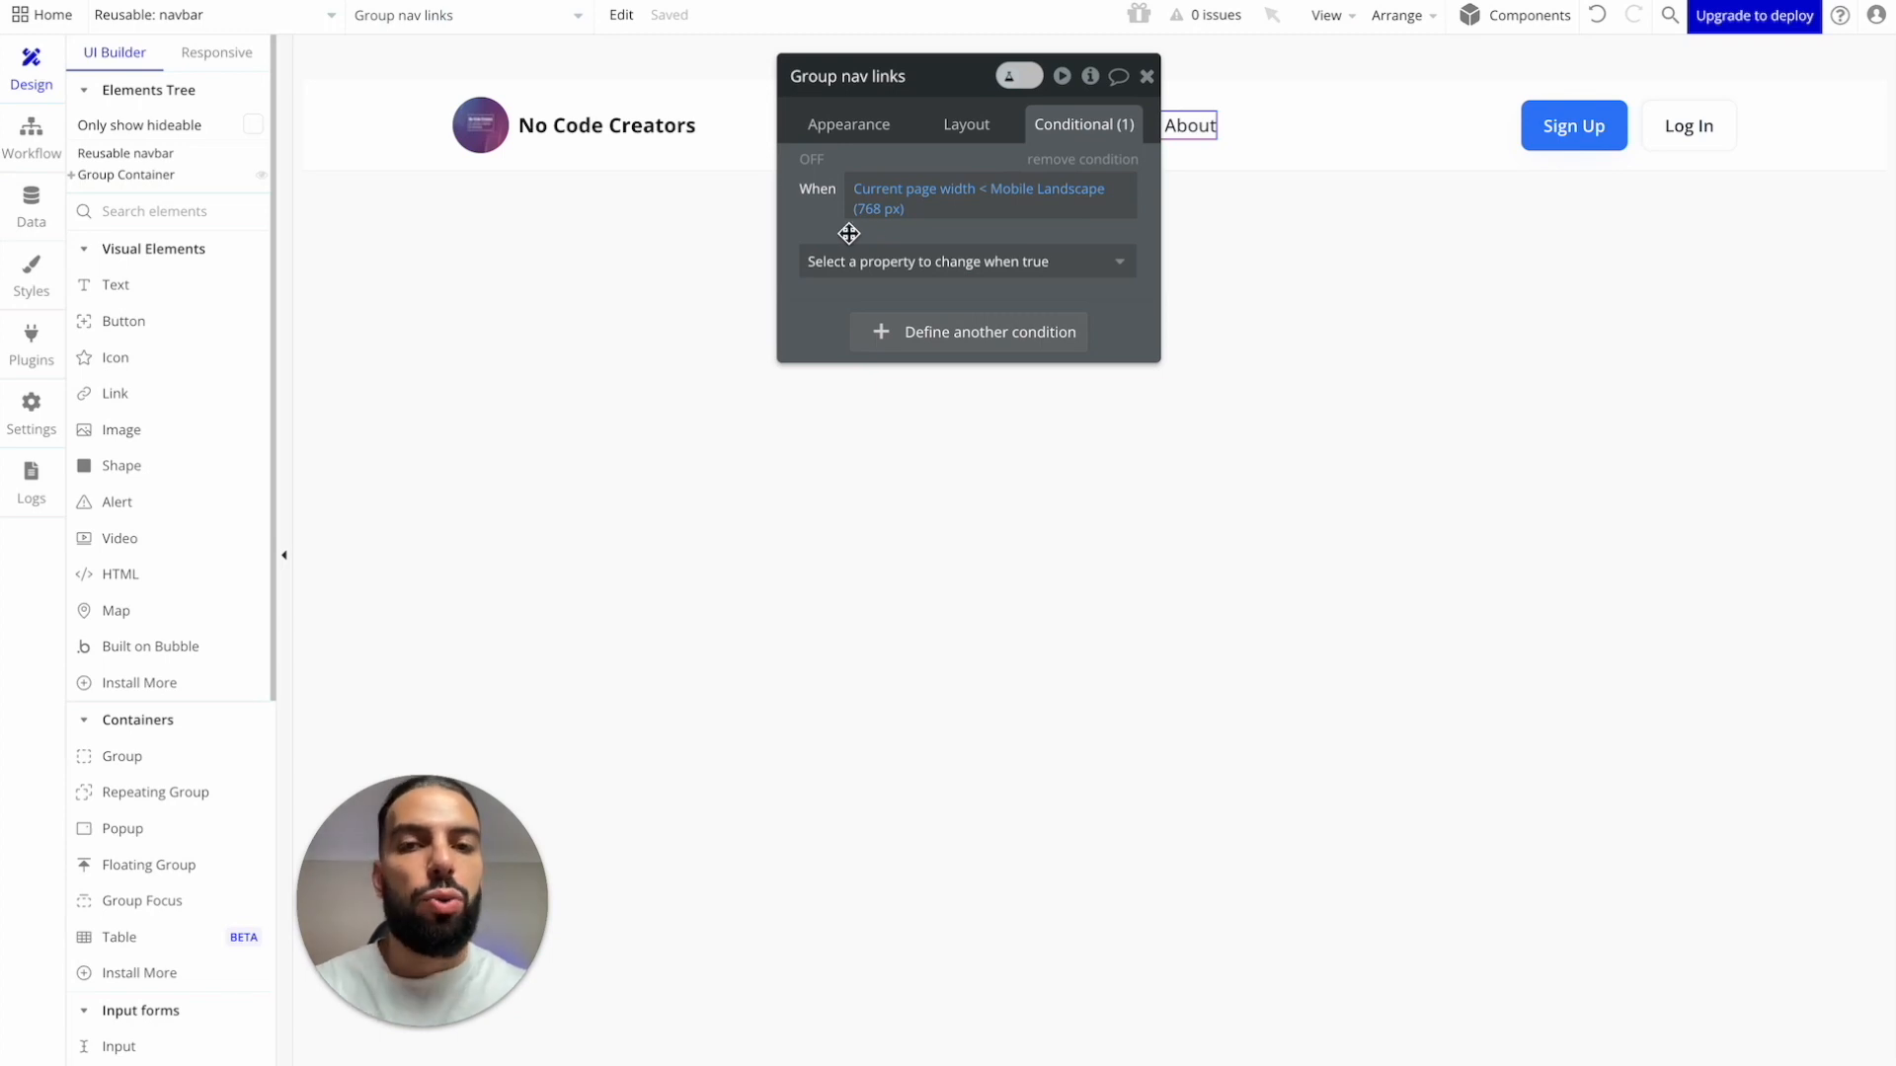
Step: Make the nav links group not visible when its page-width condition is true
{"action": "left_click", "coordinate": [1120, 263]}
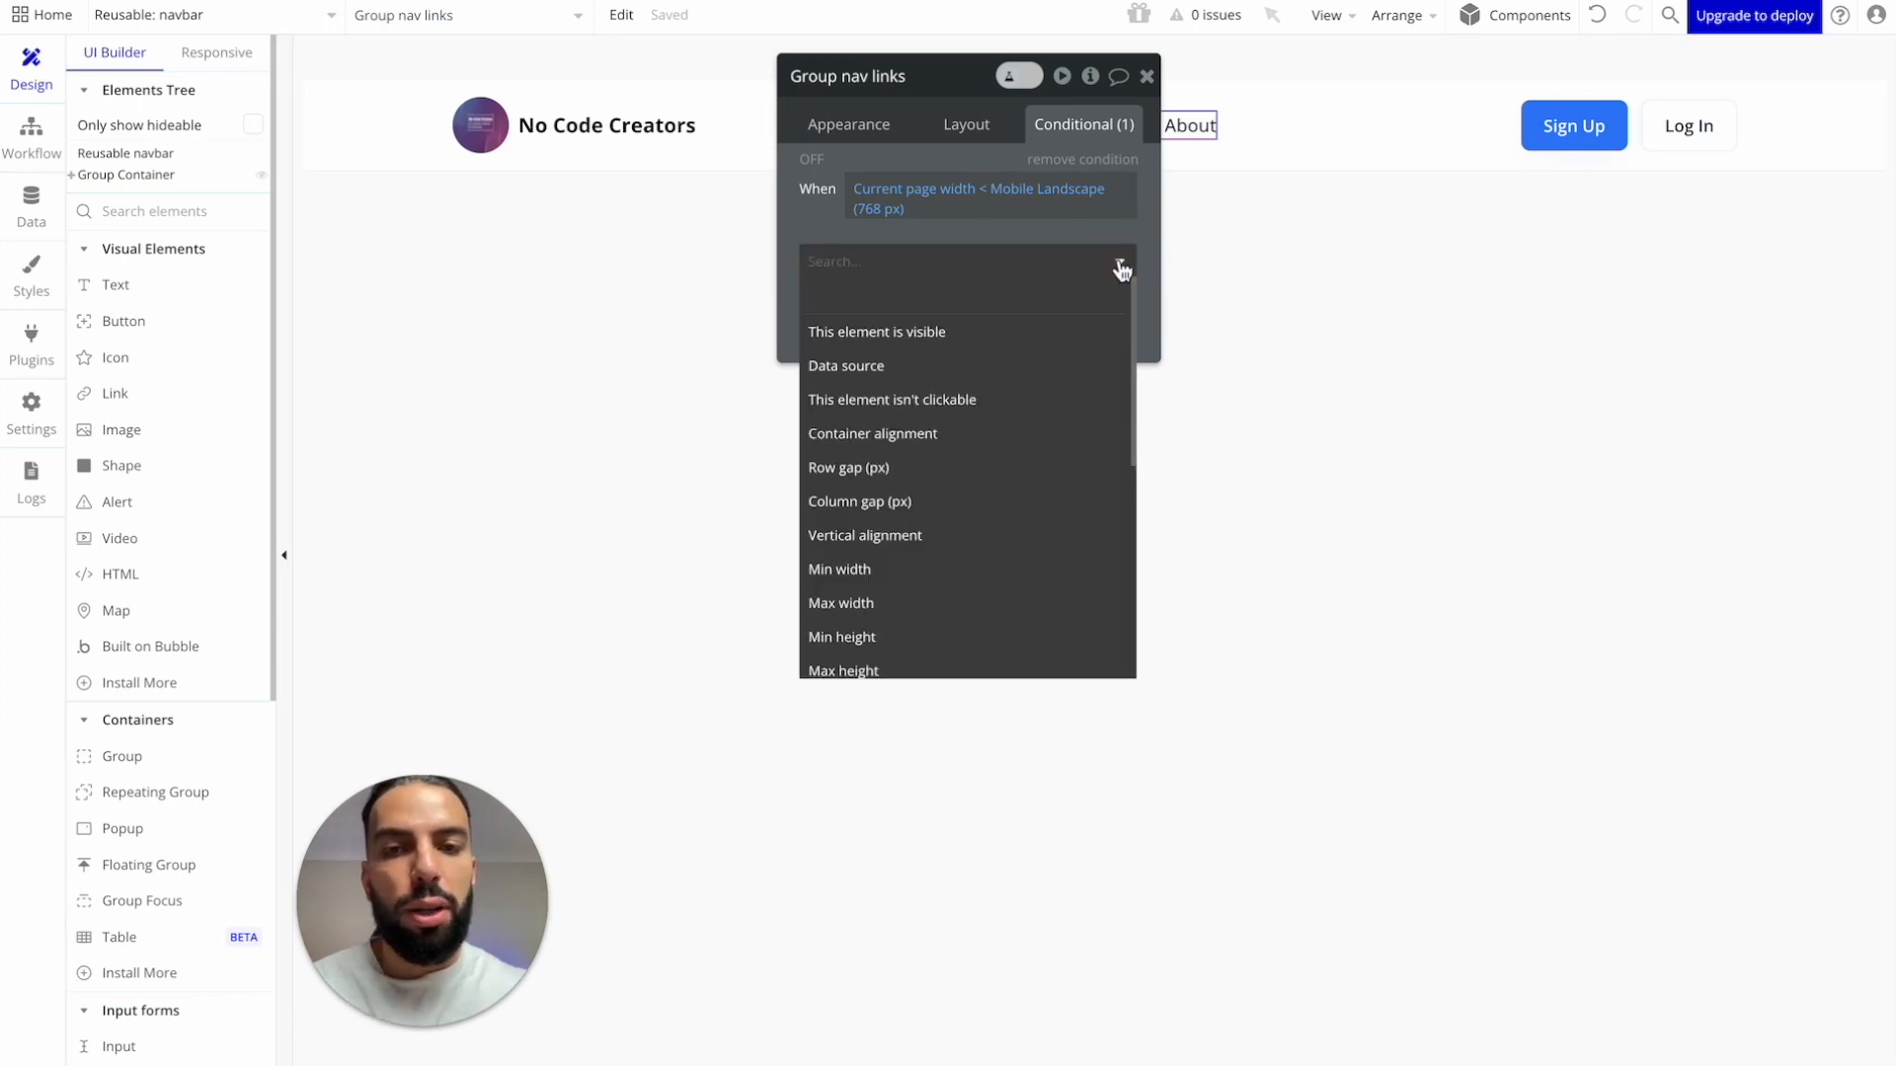
{"action": "left_click", "coordinate": [1016, 336]}
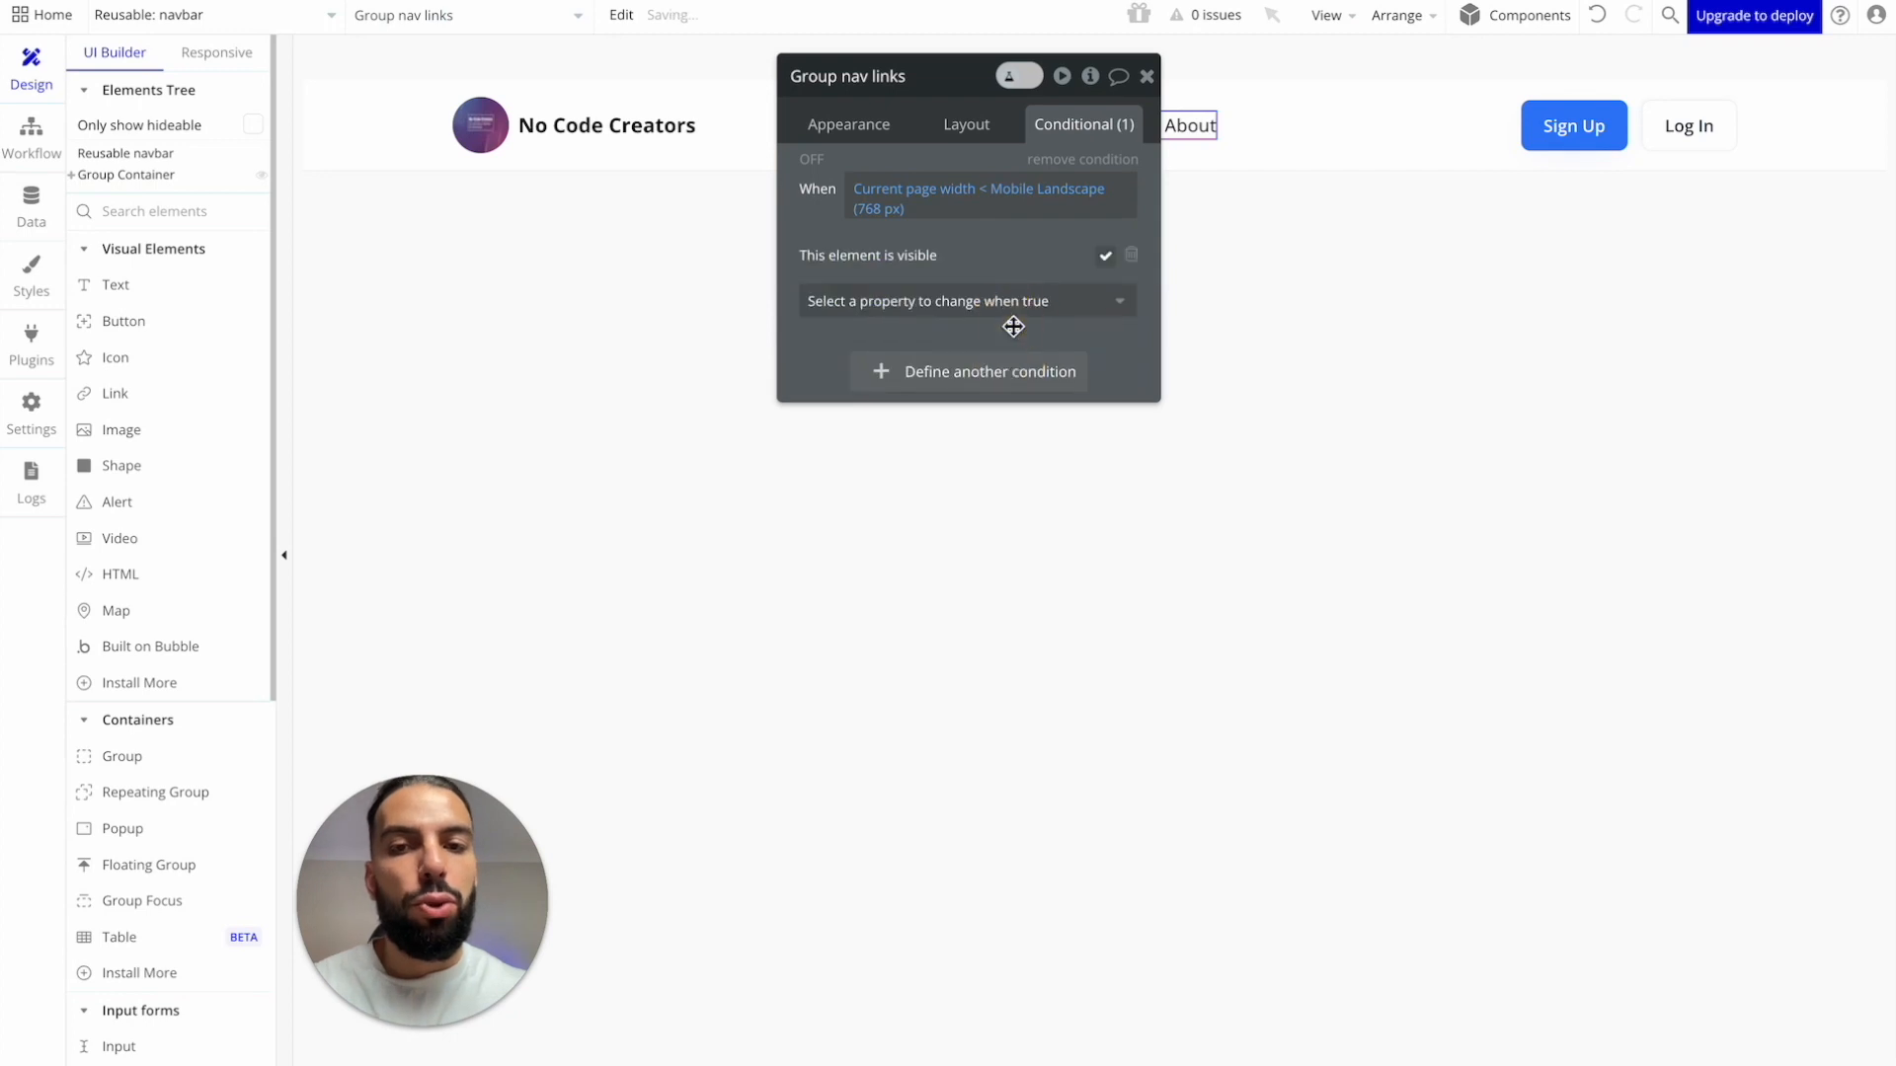
{"action": "left_click", "coordinate": [1106, 257]}
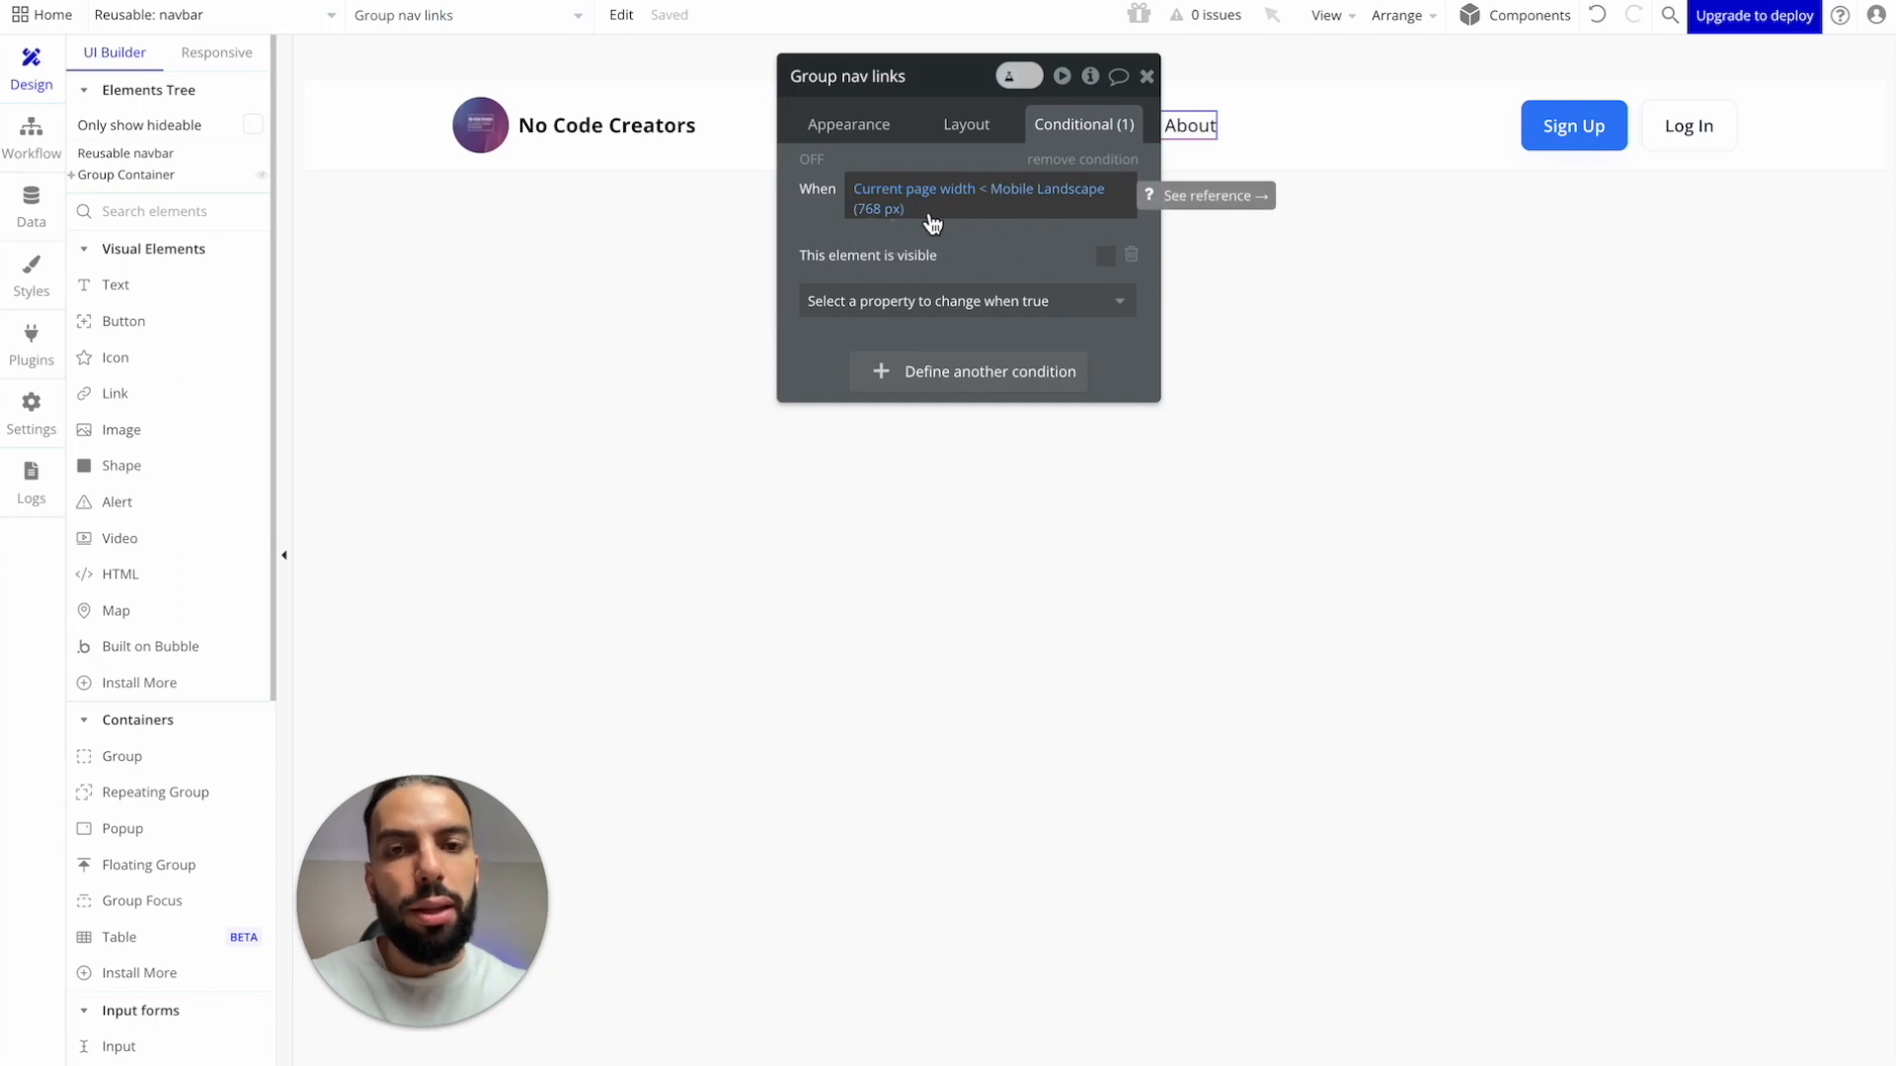
Step: Copy the nav links group's page-width condition expression and close its property editor
{"action": "left_click_drag", "start_coordinate": [974, 100], "coordinate": [997, 225]}
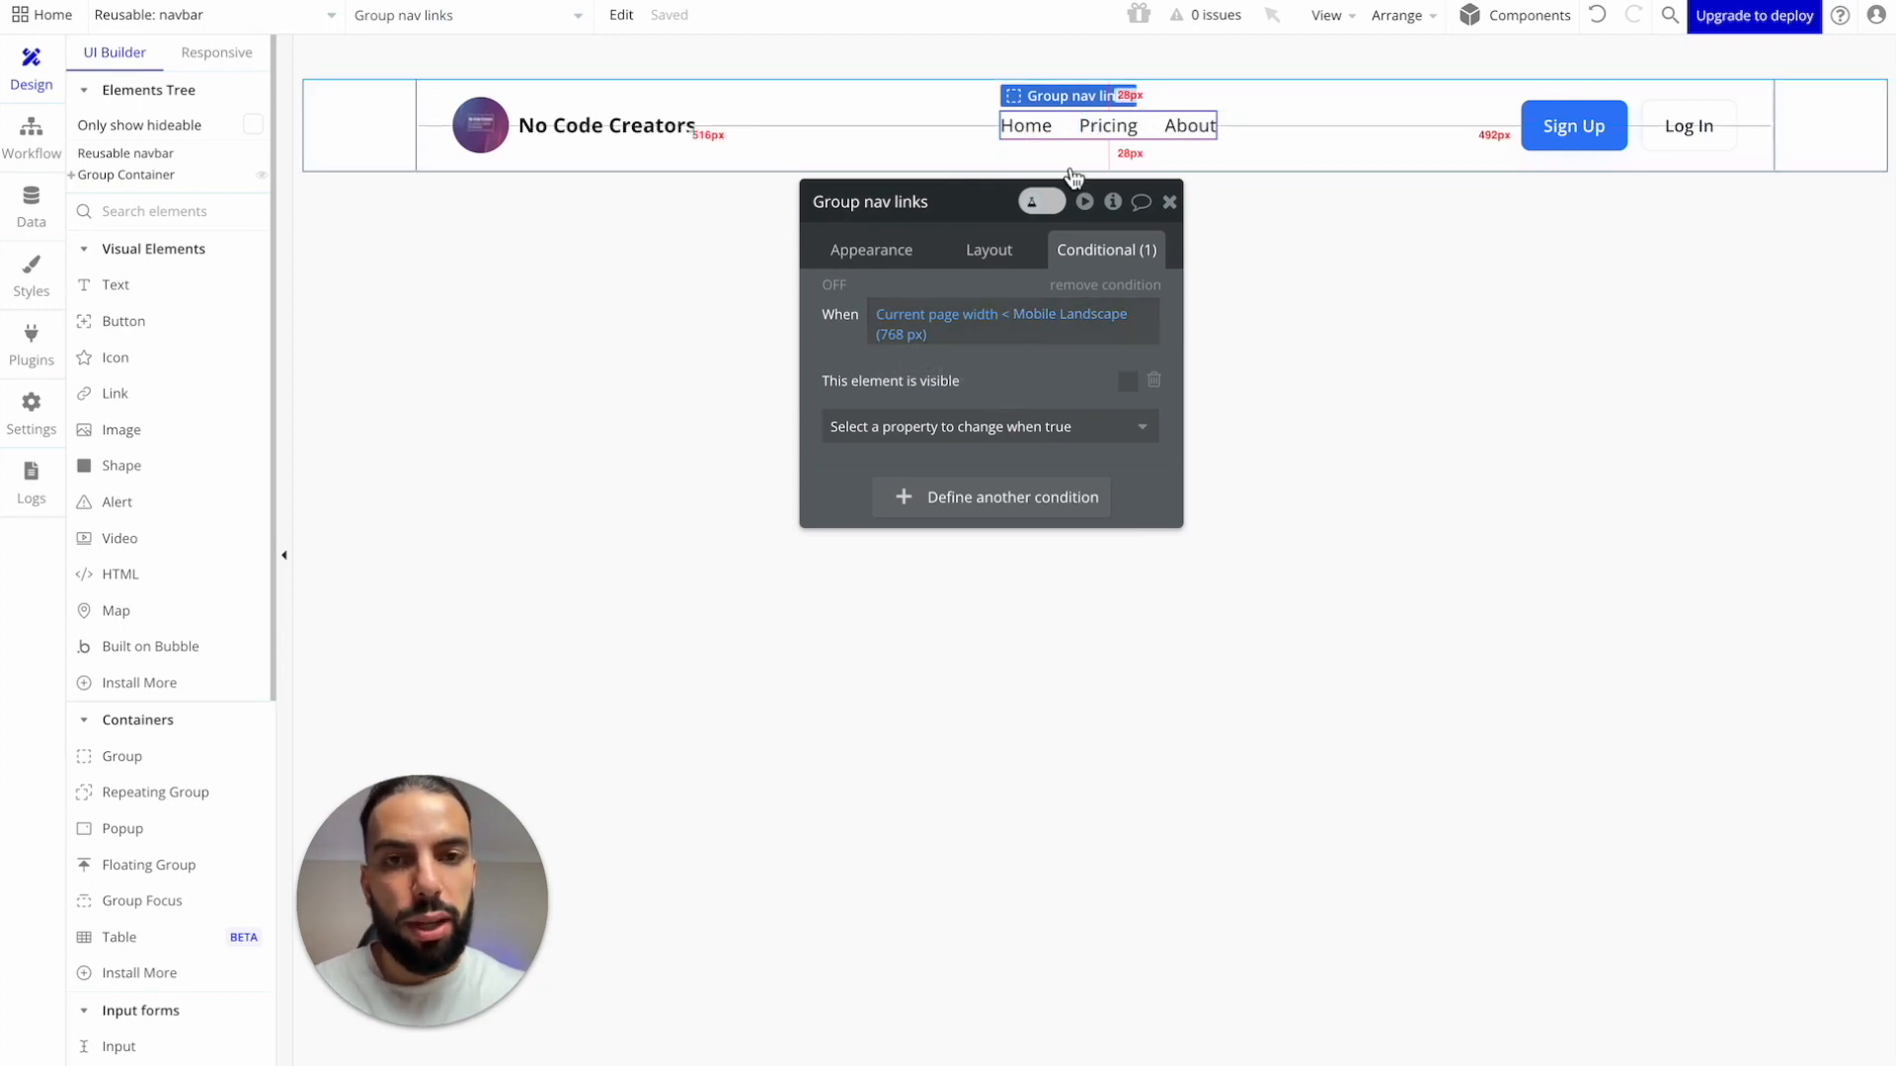
{"action": "right_click", "coordinate": [1005, 333]}
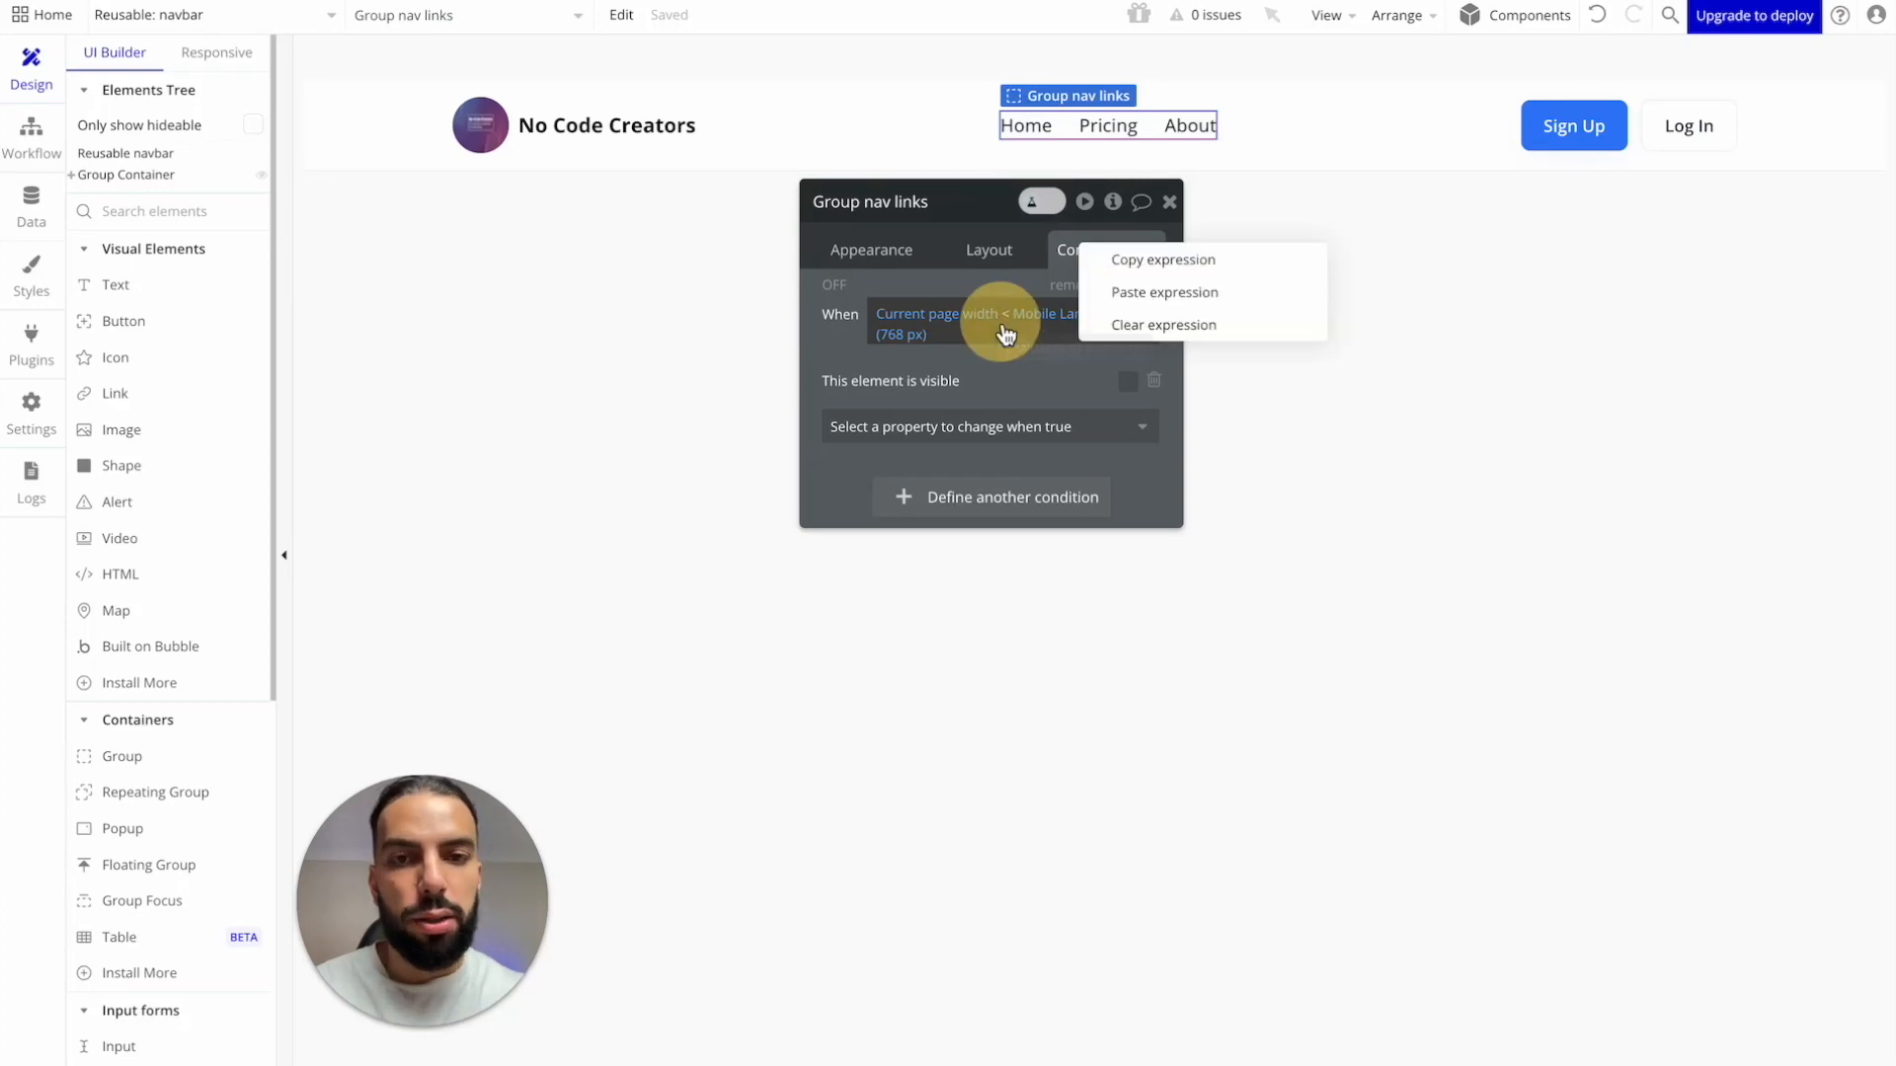
{"action": "left_click", "coordinate": [1120, 261]}
{"action": "left_click", "coordinate": [1169, 201]}
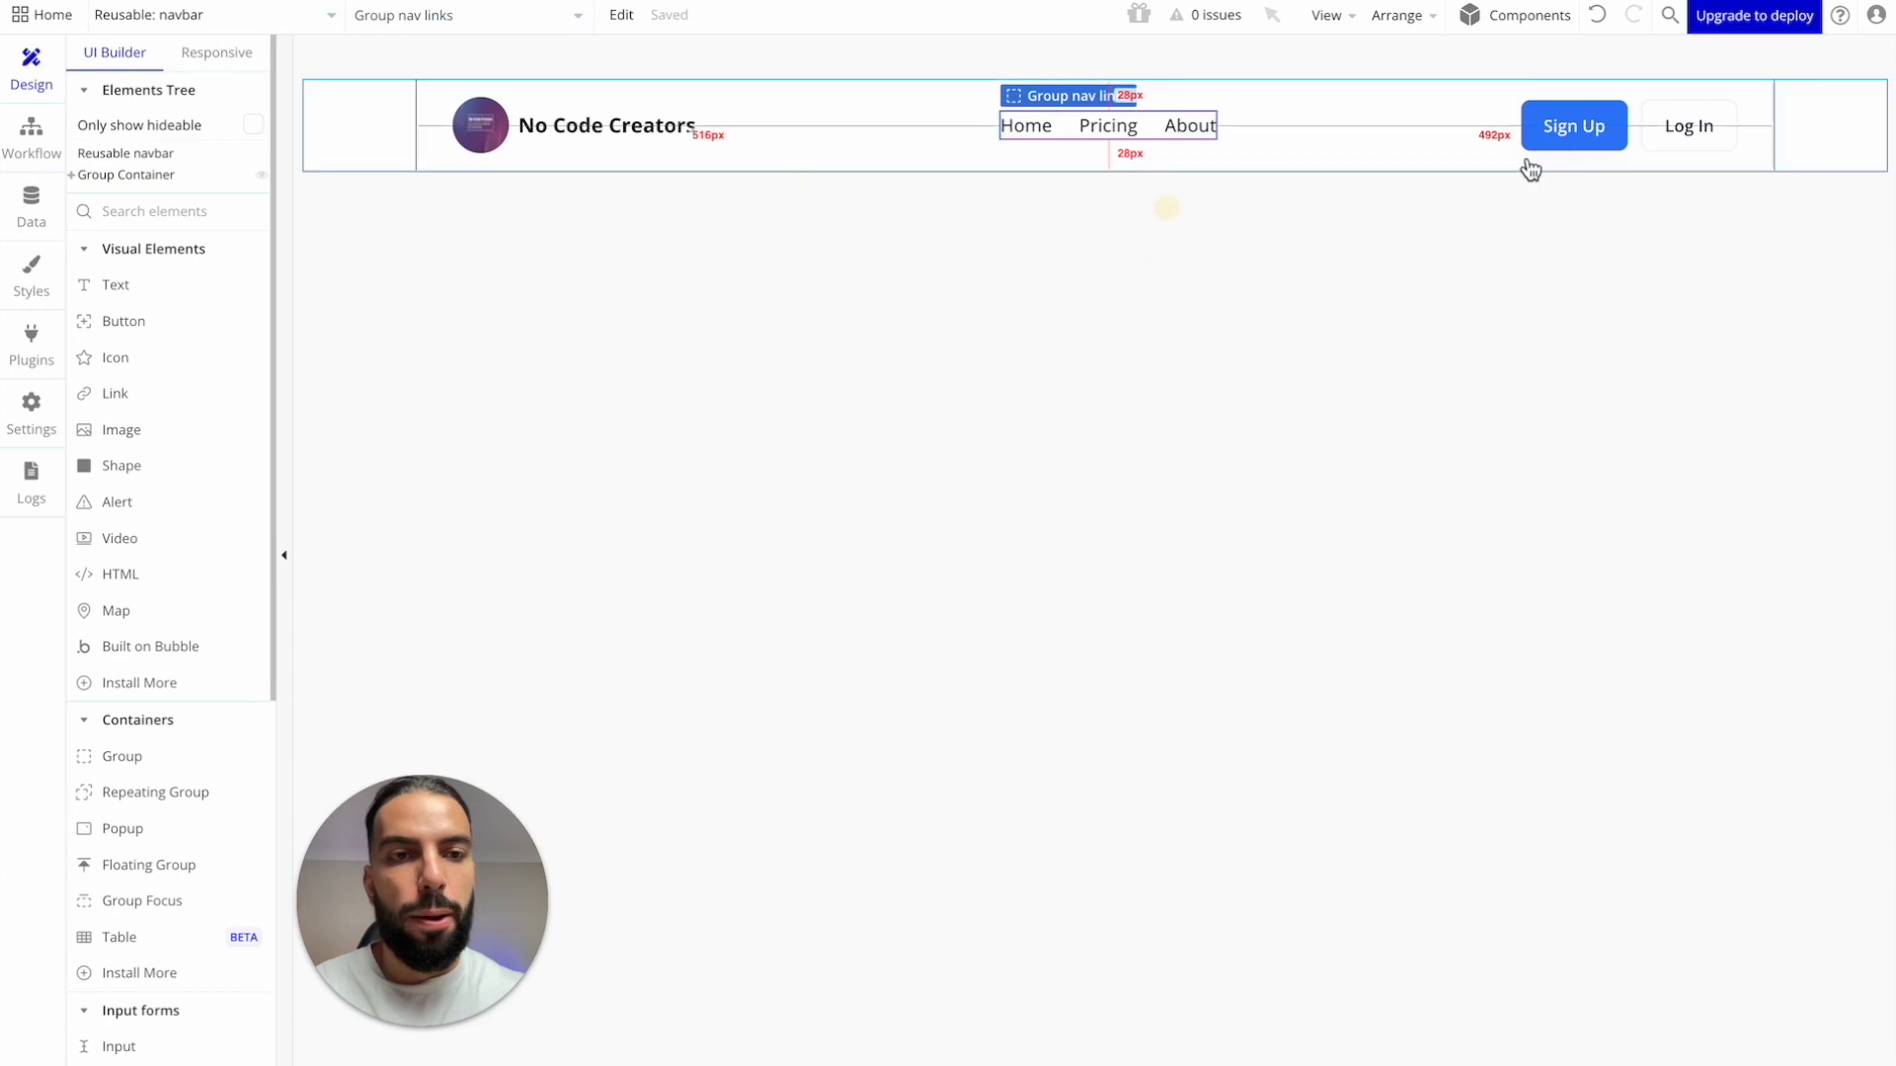
Step: Rename the group holding the Sign Up and Log In buttons to Group Buttons
{"action": "left_click", "coordinate": [1636, 146]}
{"action": "double_click", "coordinate": [1636, 146]}
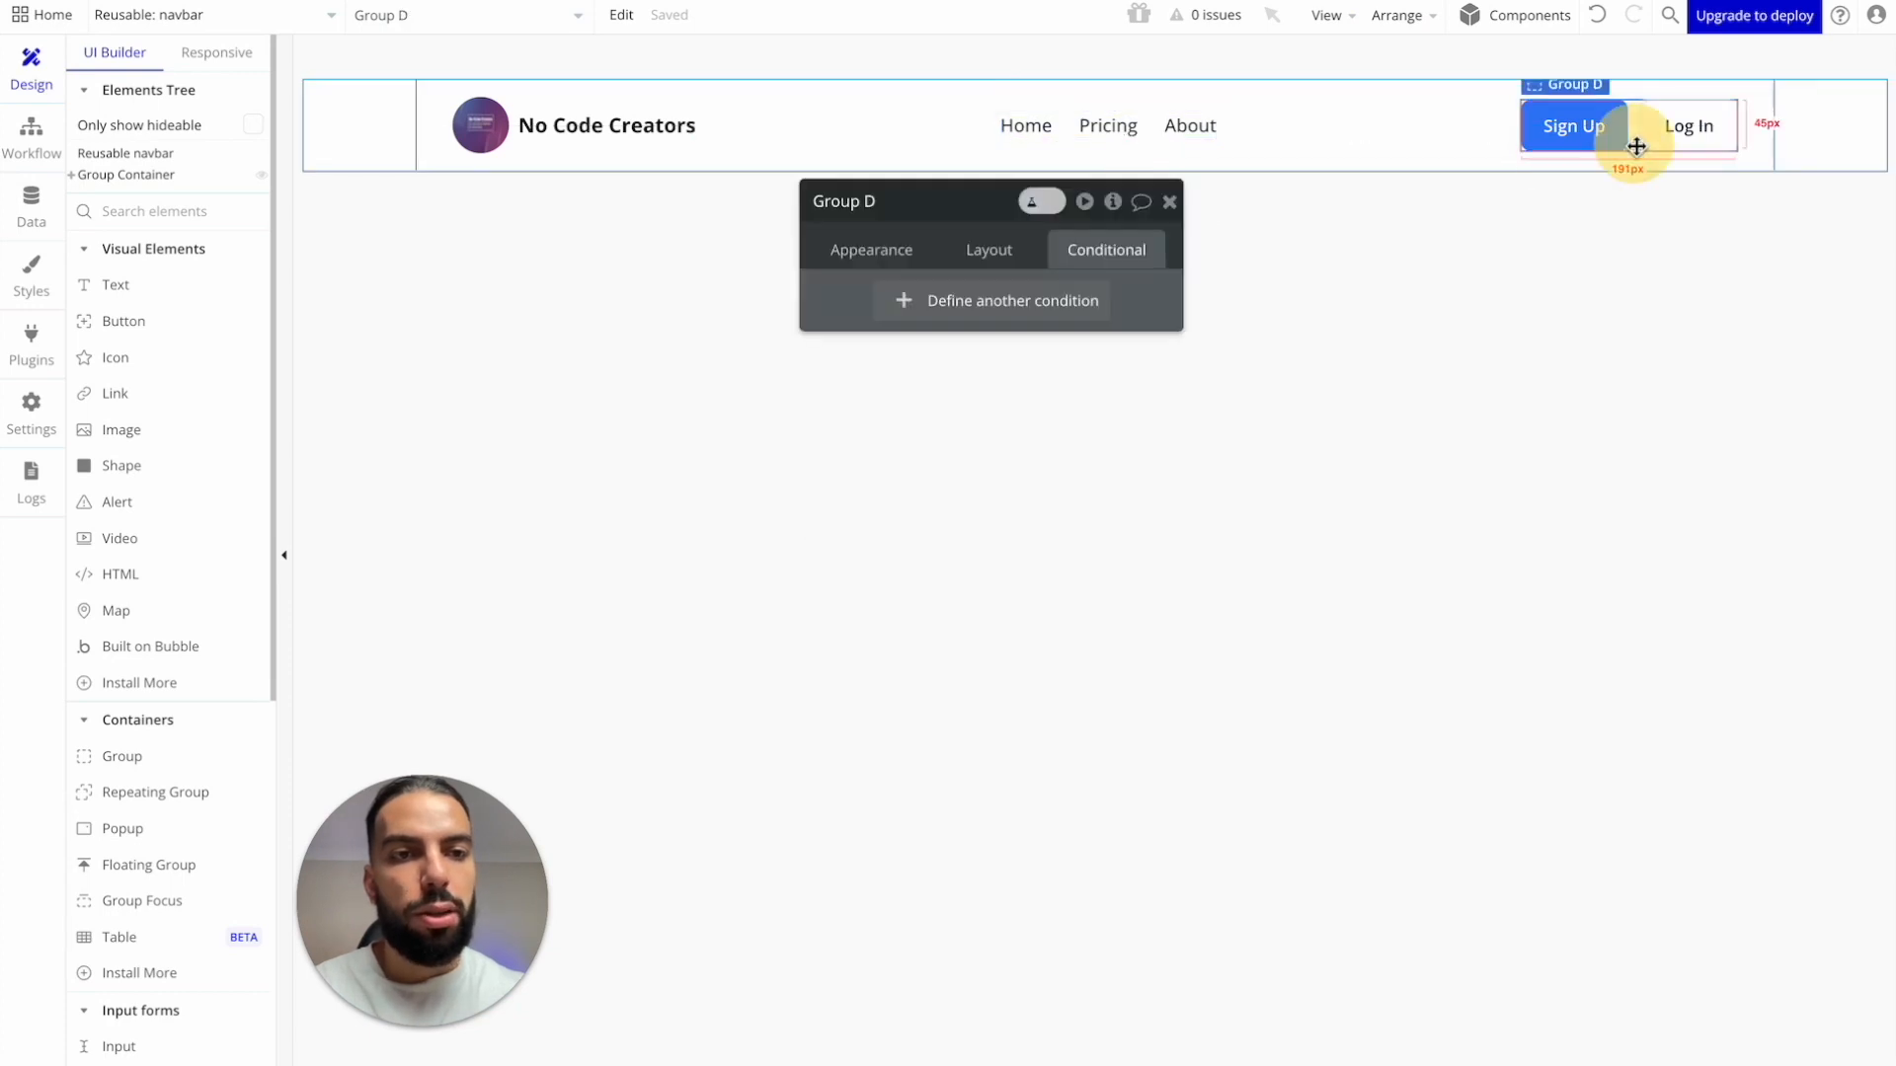
{"action": "left_click", "coordinate": [863, 202]}
{"action": "key", "text": "BackSpace"}
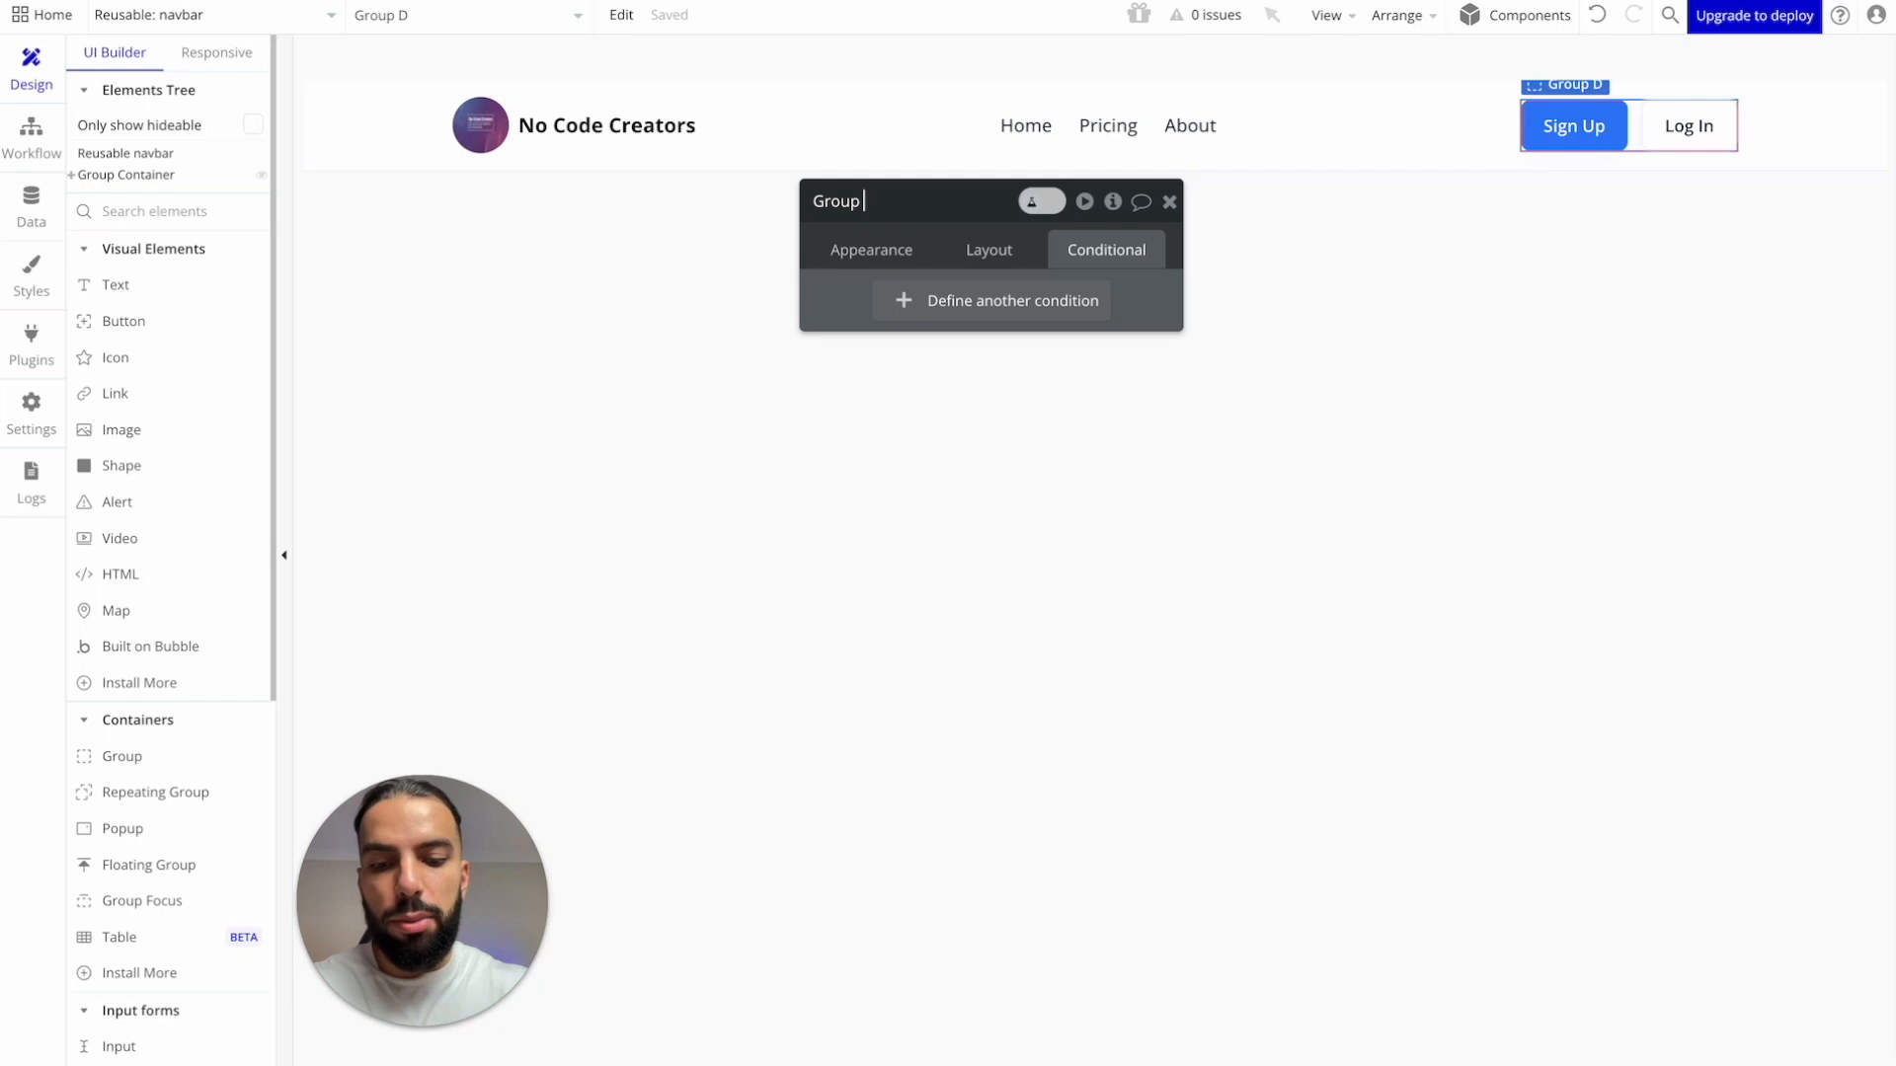
{"action": "type", "text": "Buttons"}
{"action": "key", "text": "Return"}
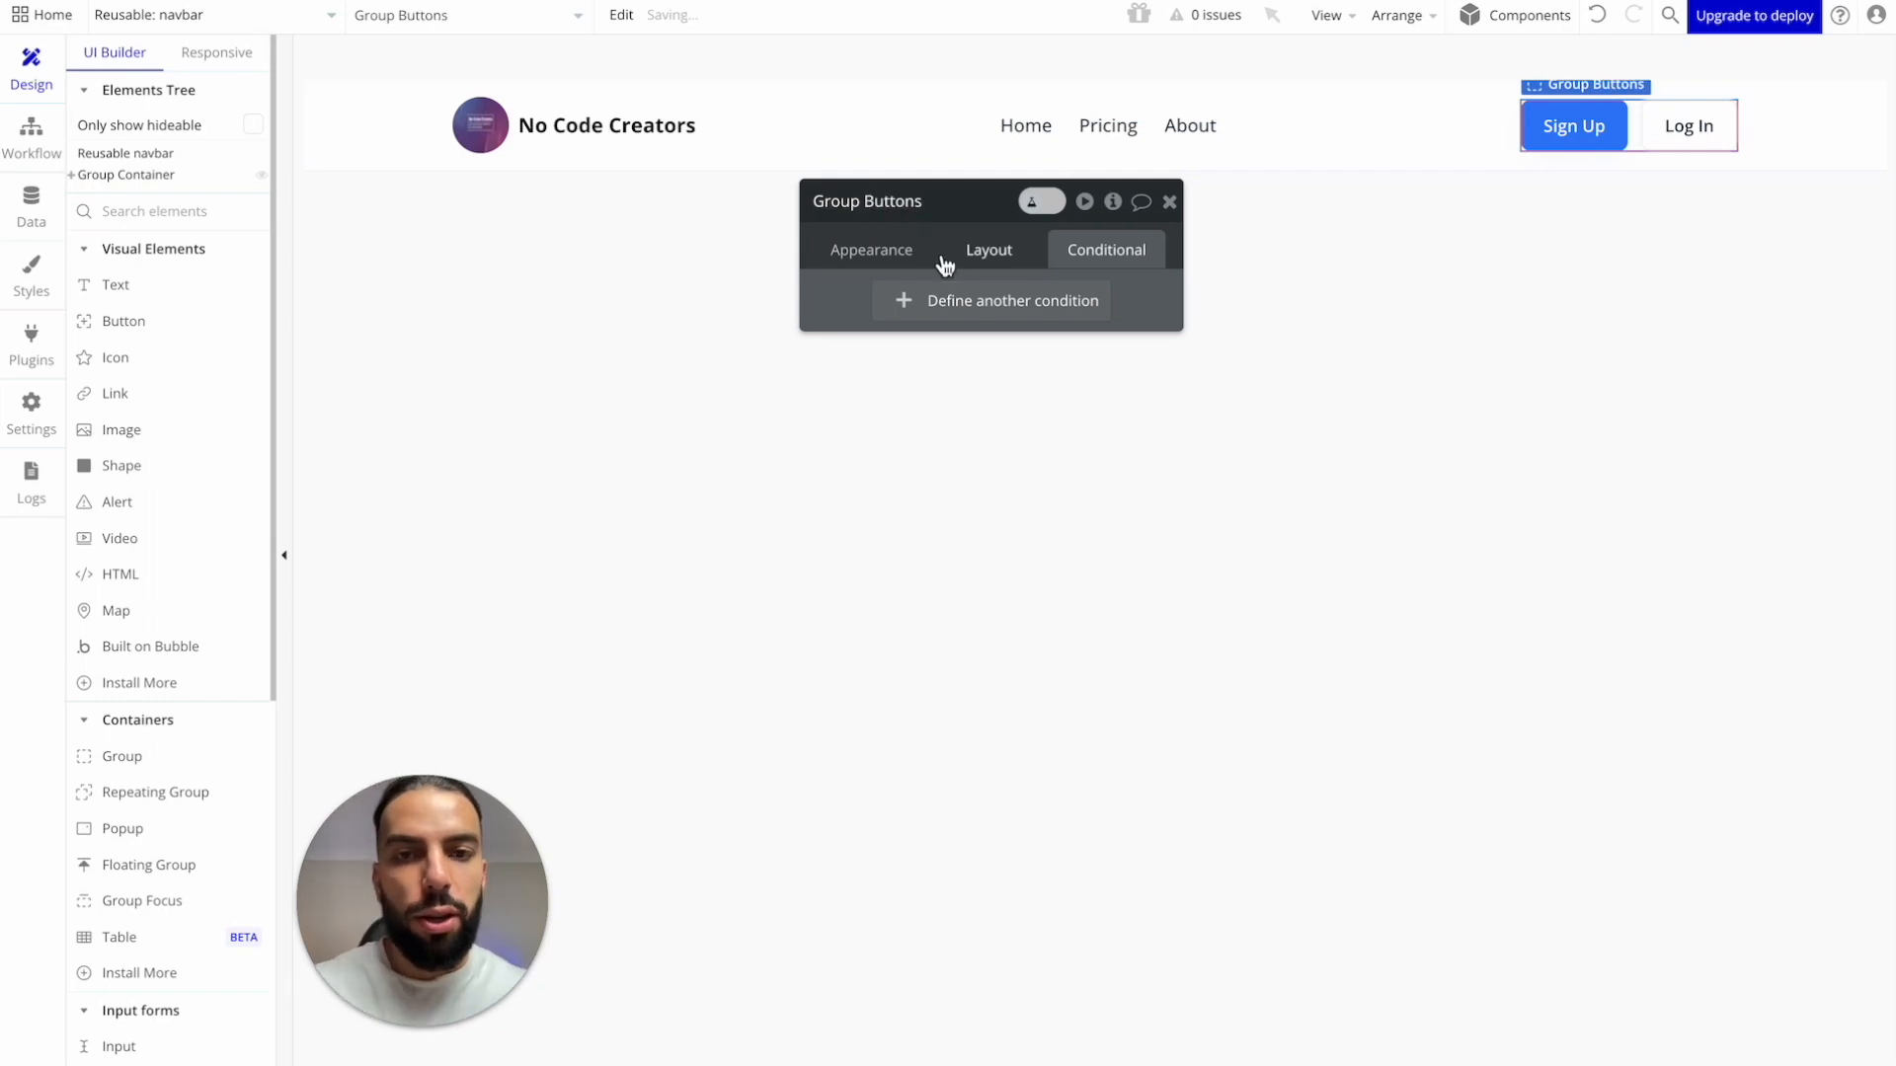
Step: Add a condition to Group Buttons with the copied page-width expression and make the group not visible when true
{"action": "left_click", "coordinate": [977, 301]}
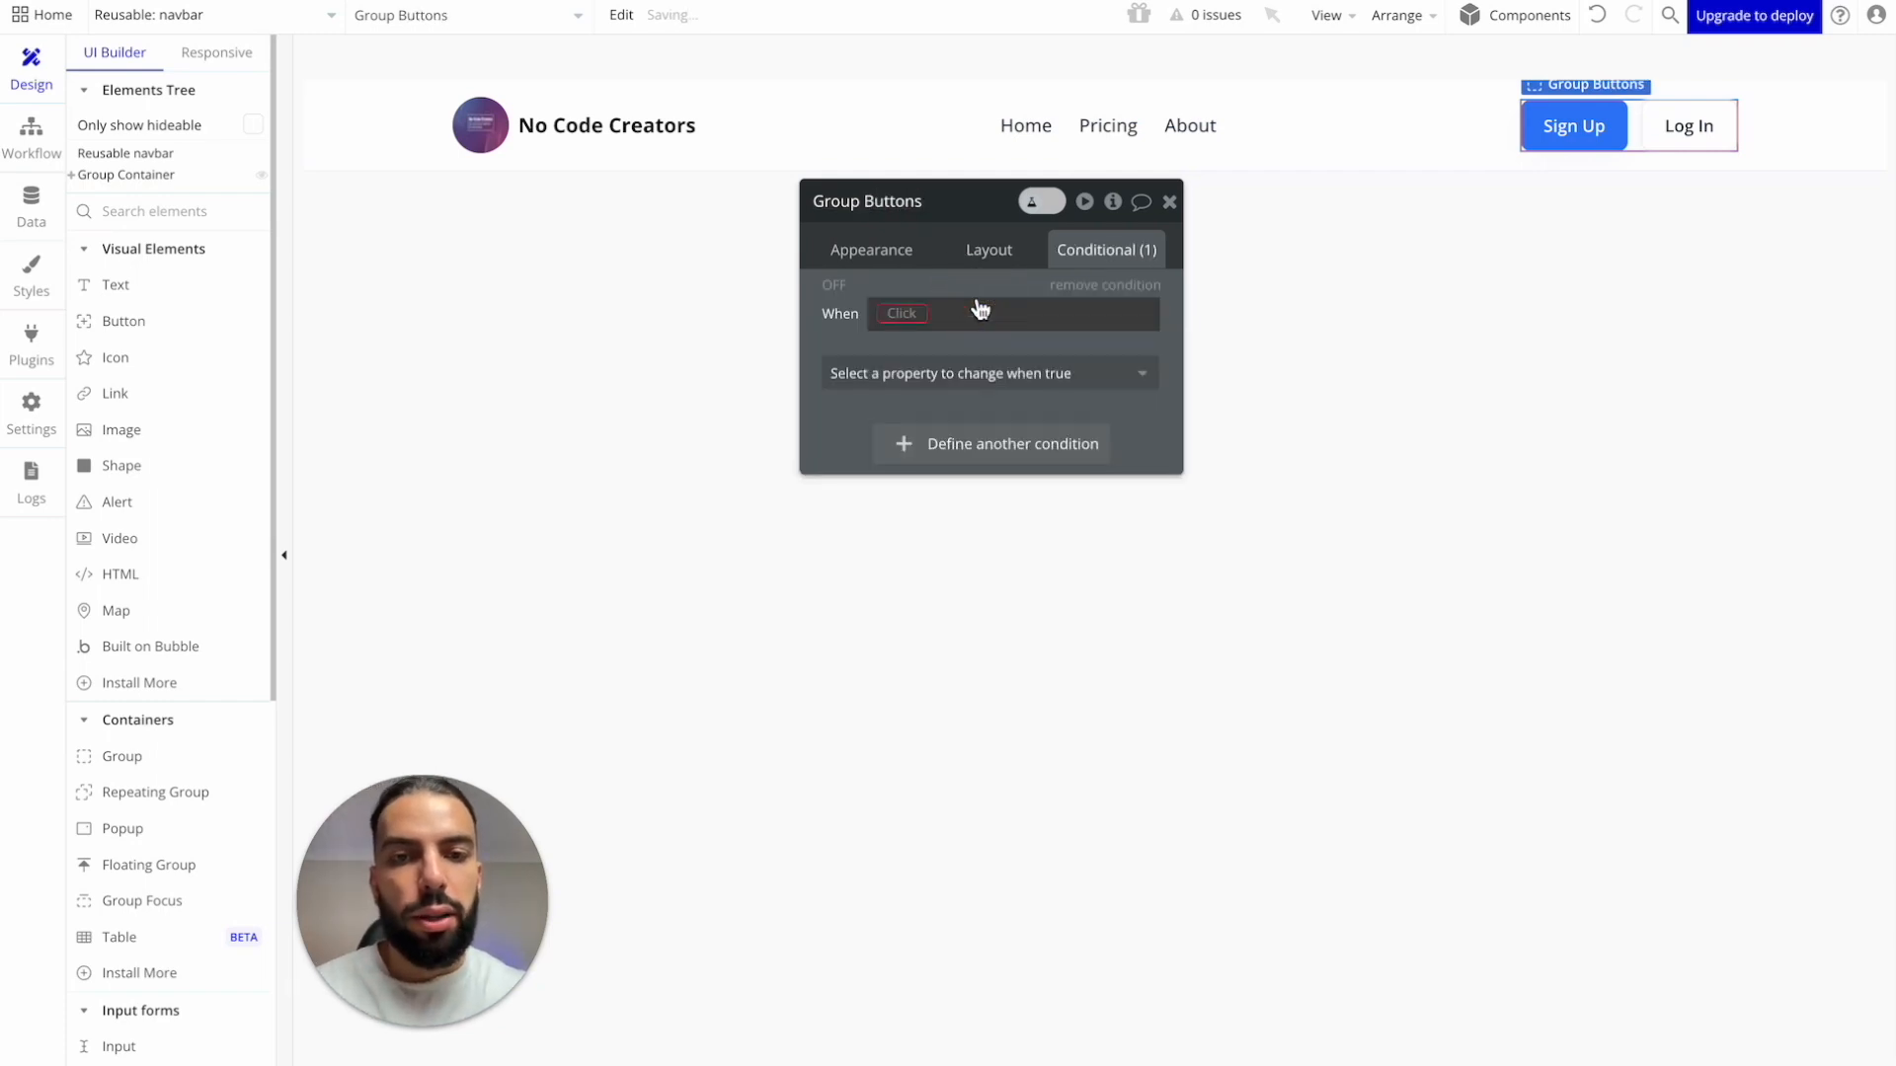
{"action": "right_click", "coordinate": [901, 316]}
{"action": "left_click", "coordinate": [1017, 287]}
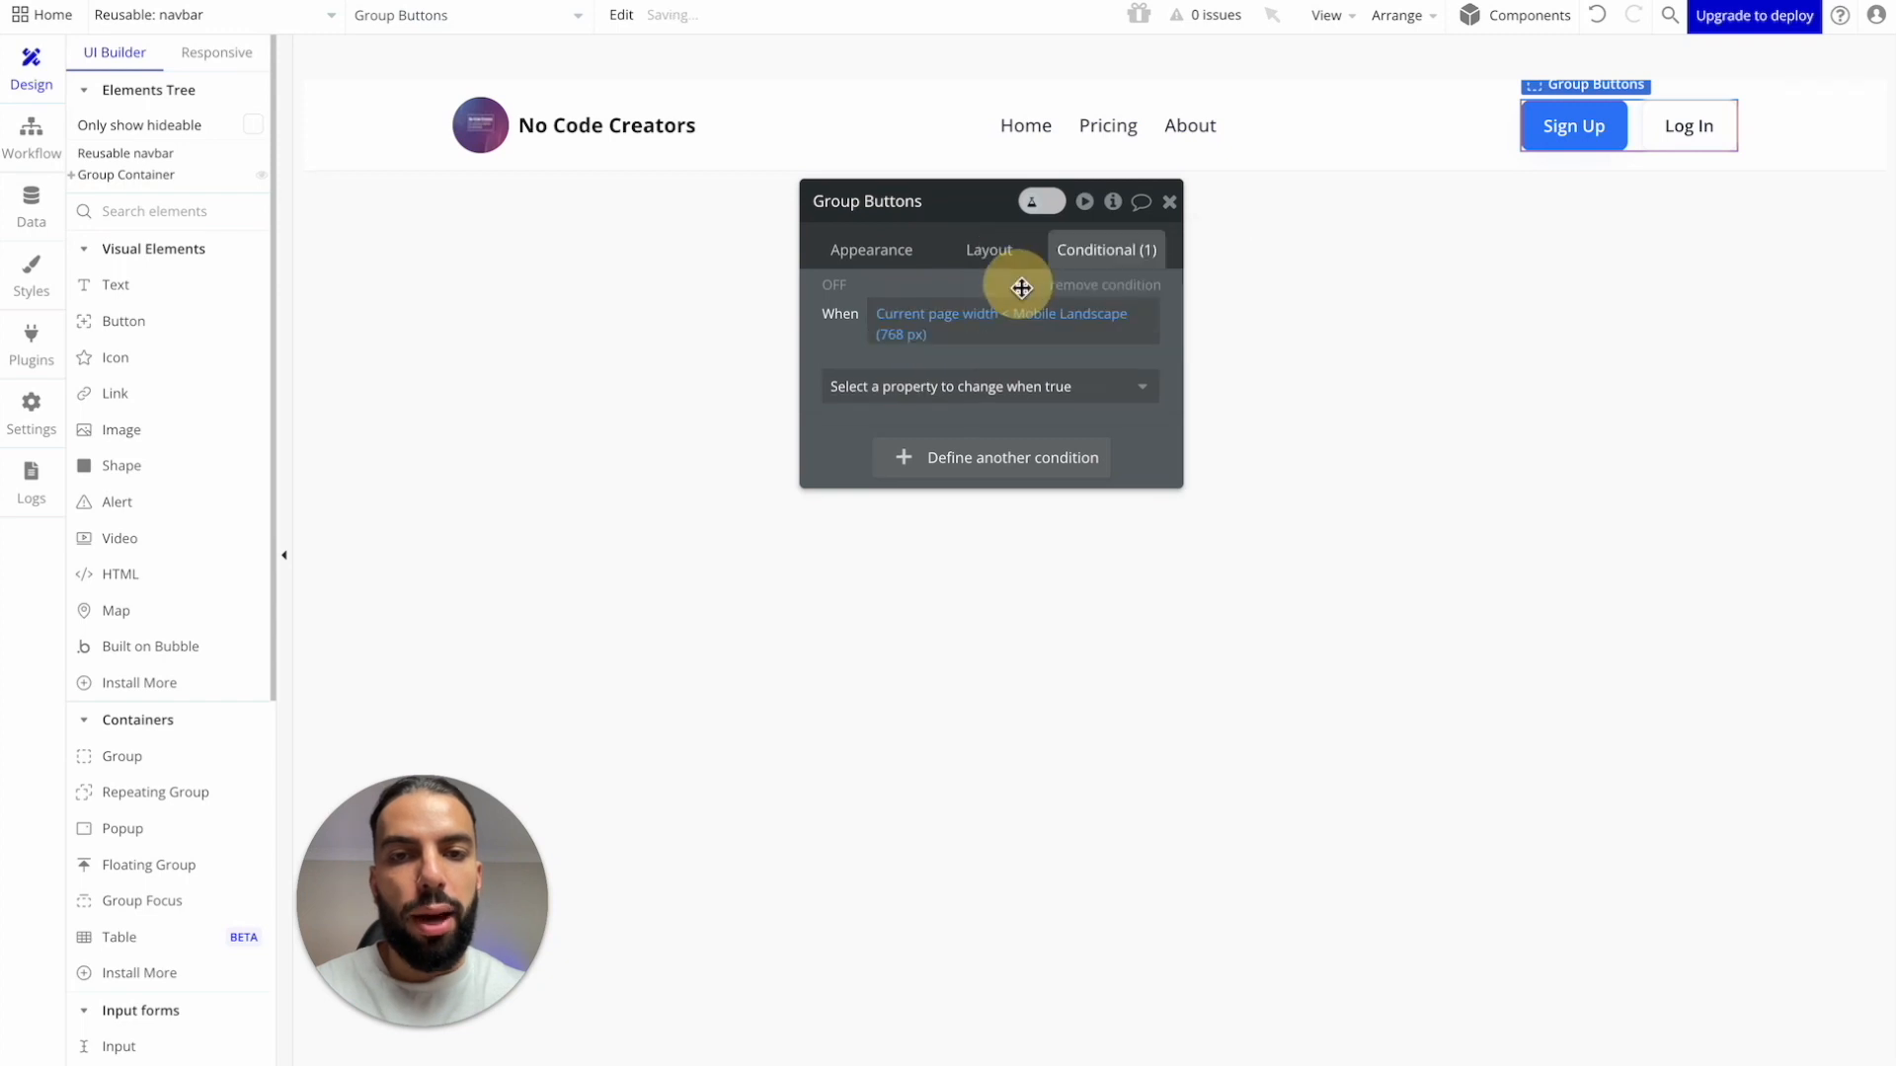
{"action": "left_click", "coordinate": [1091, 387]}
{"action": "left_click", "coordinate": [1099, 466]}
{"action": "left_click", "coordinate": [1127, 381]}
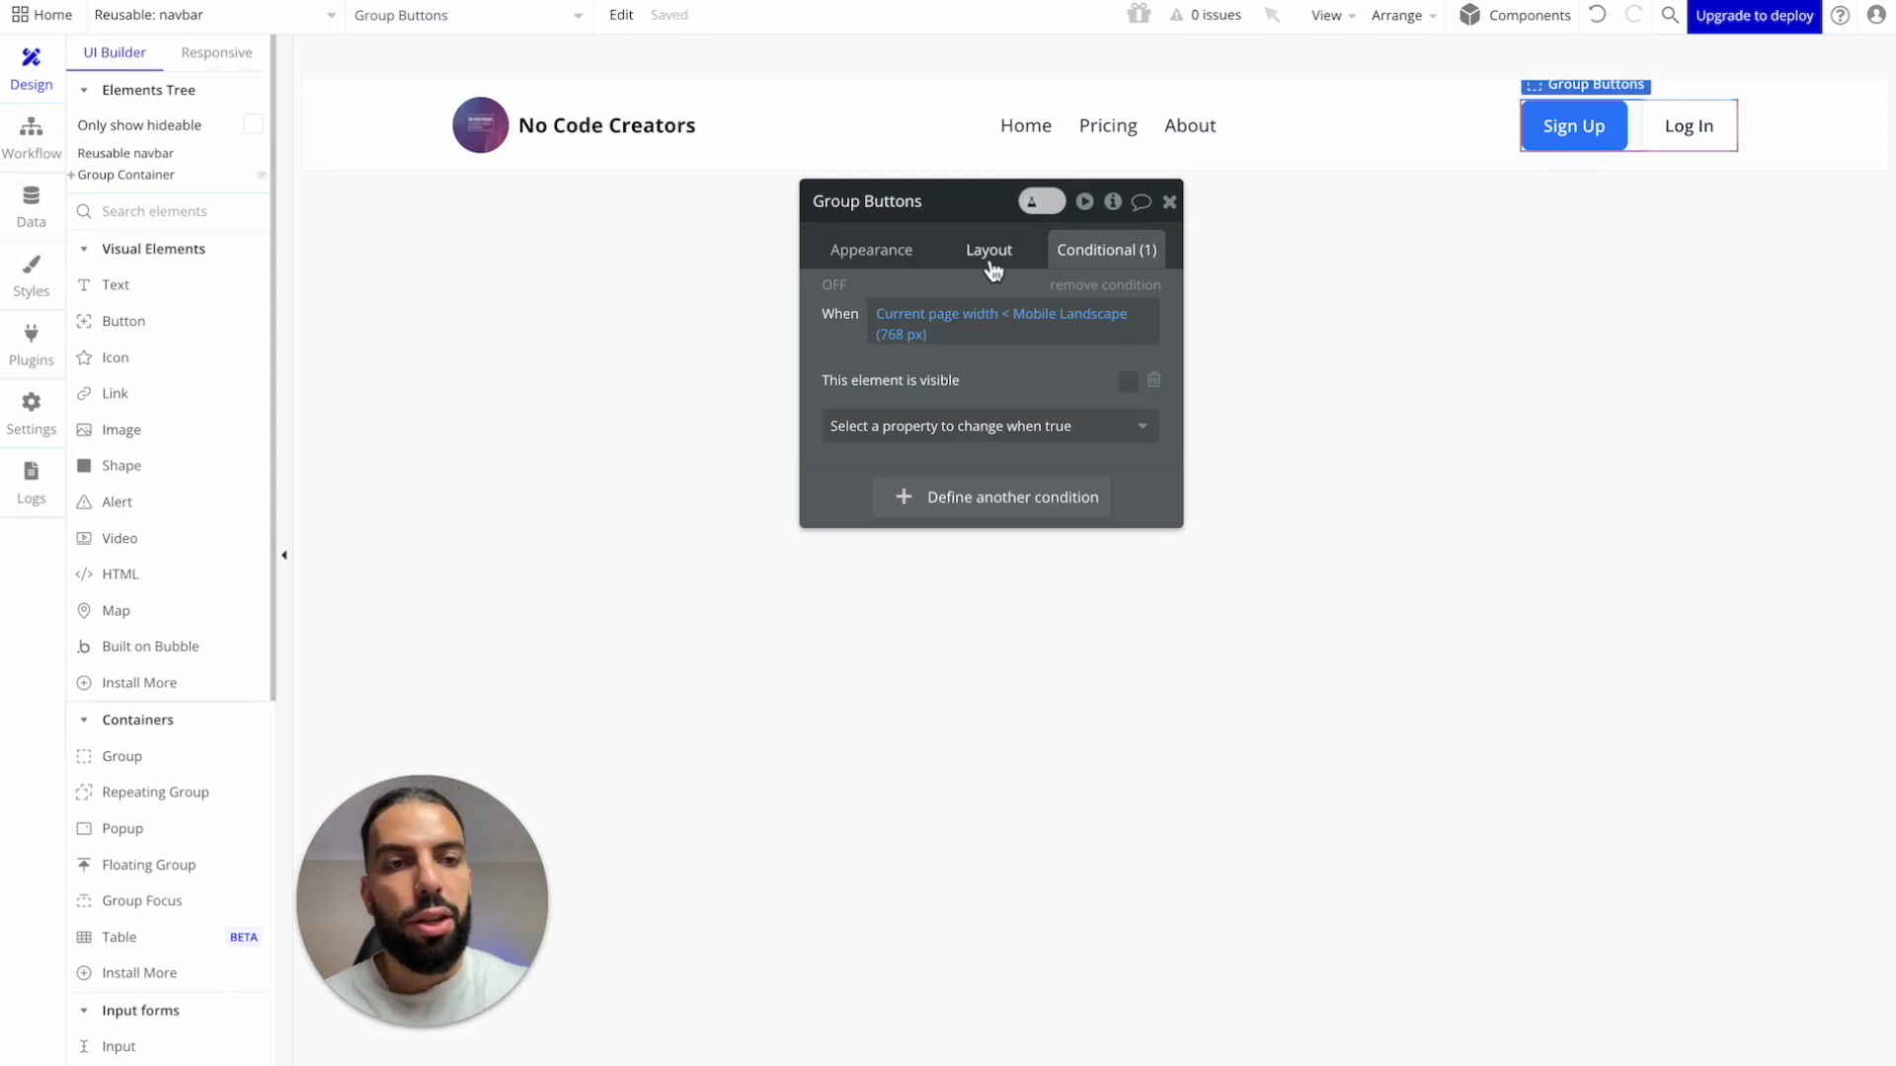
Step: Enable Collapse when hidden for both Group Buttons and Group nav links, and close the property editor
{"action": "left_click", "coordinate": [990, 261]}
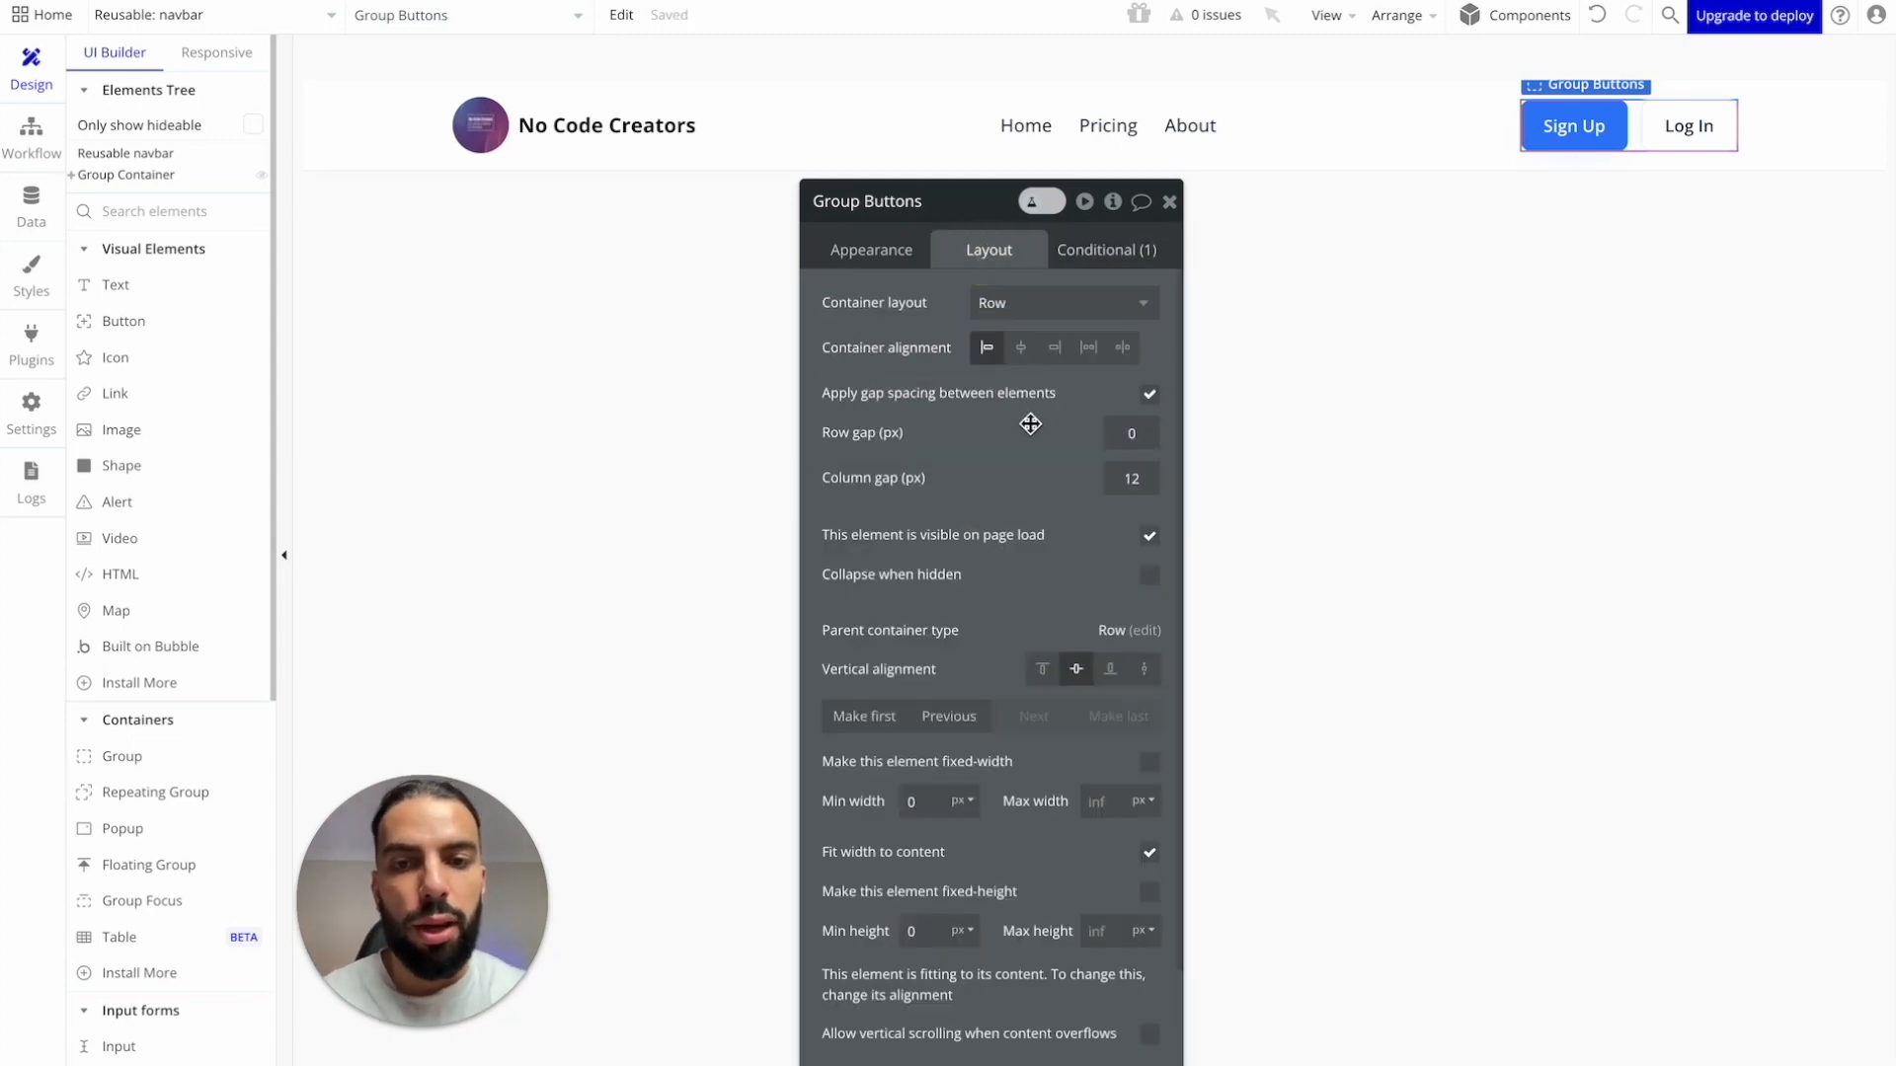
{"action": "left_click", "coordinate": [1126, 575]}
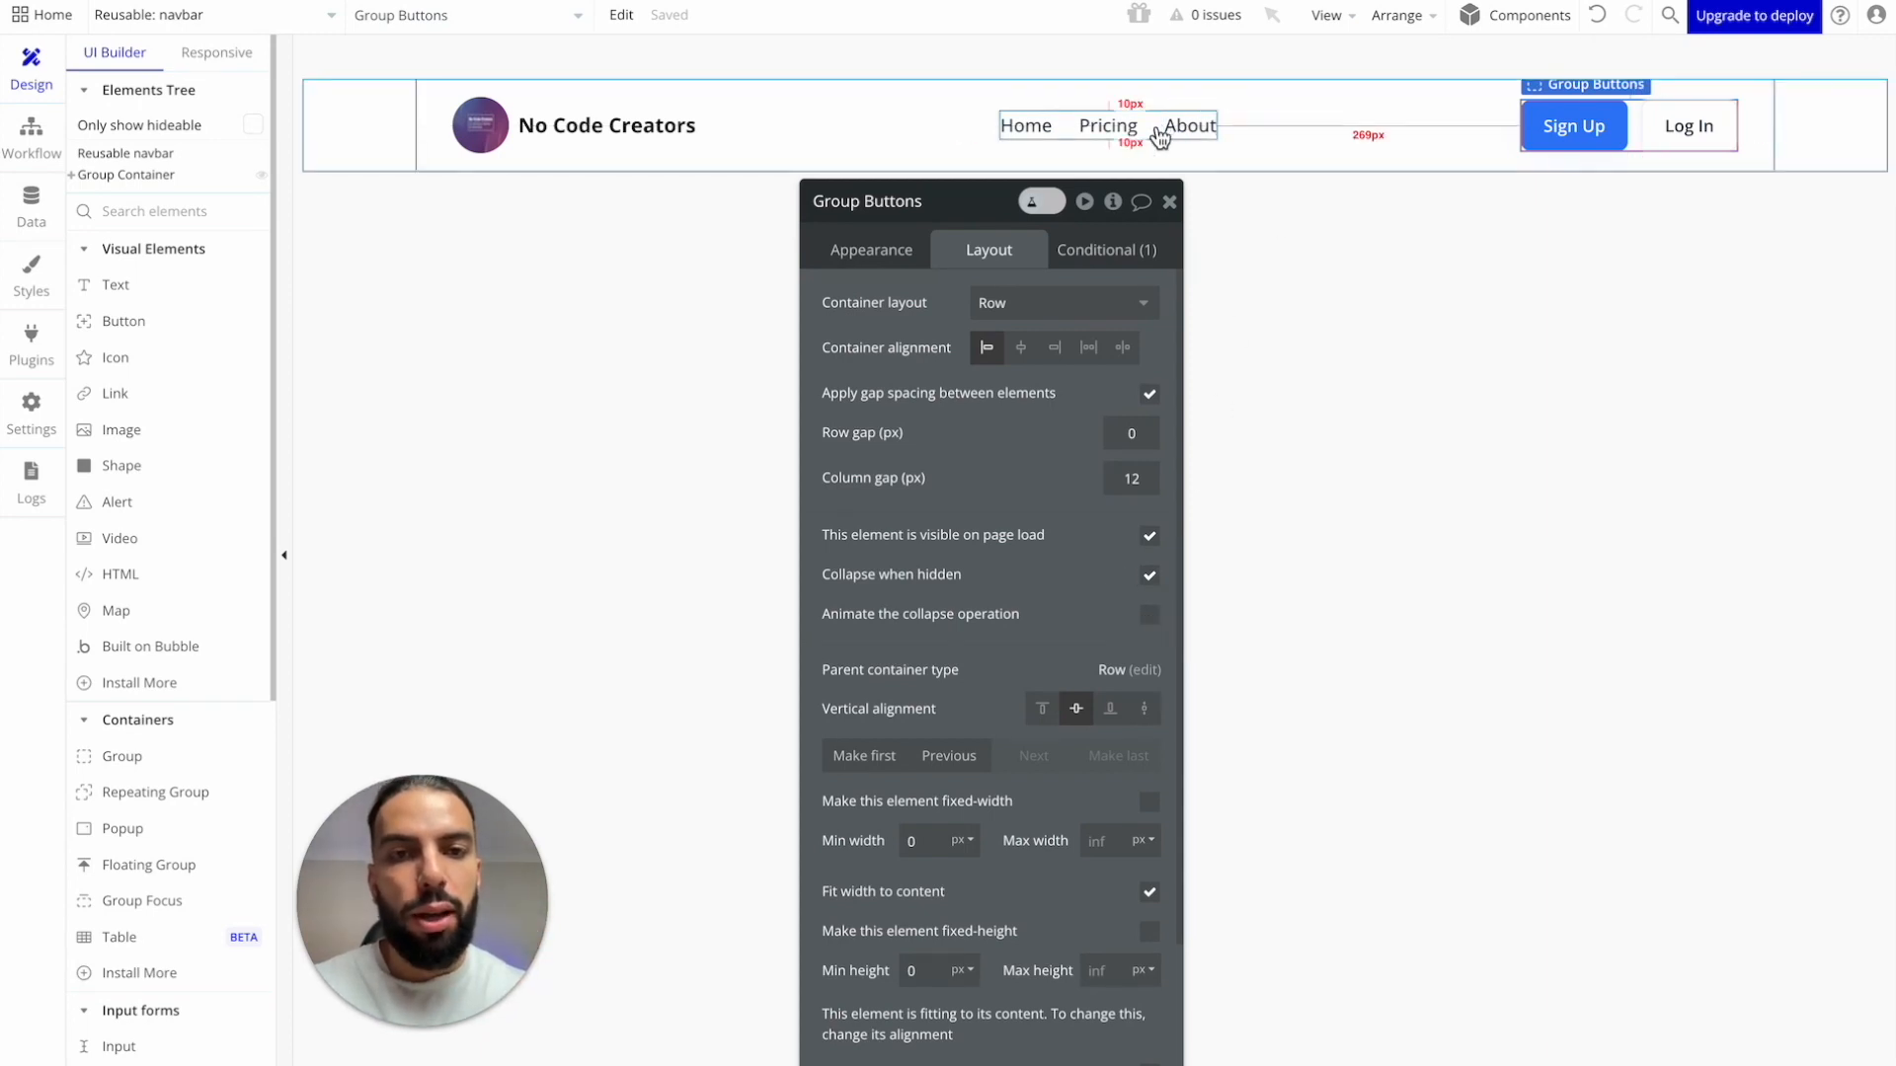
{"action": "left_click", "coordinate": [1153, 133]}
{"action": "left_click", "coordinate": [1151, 577]}
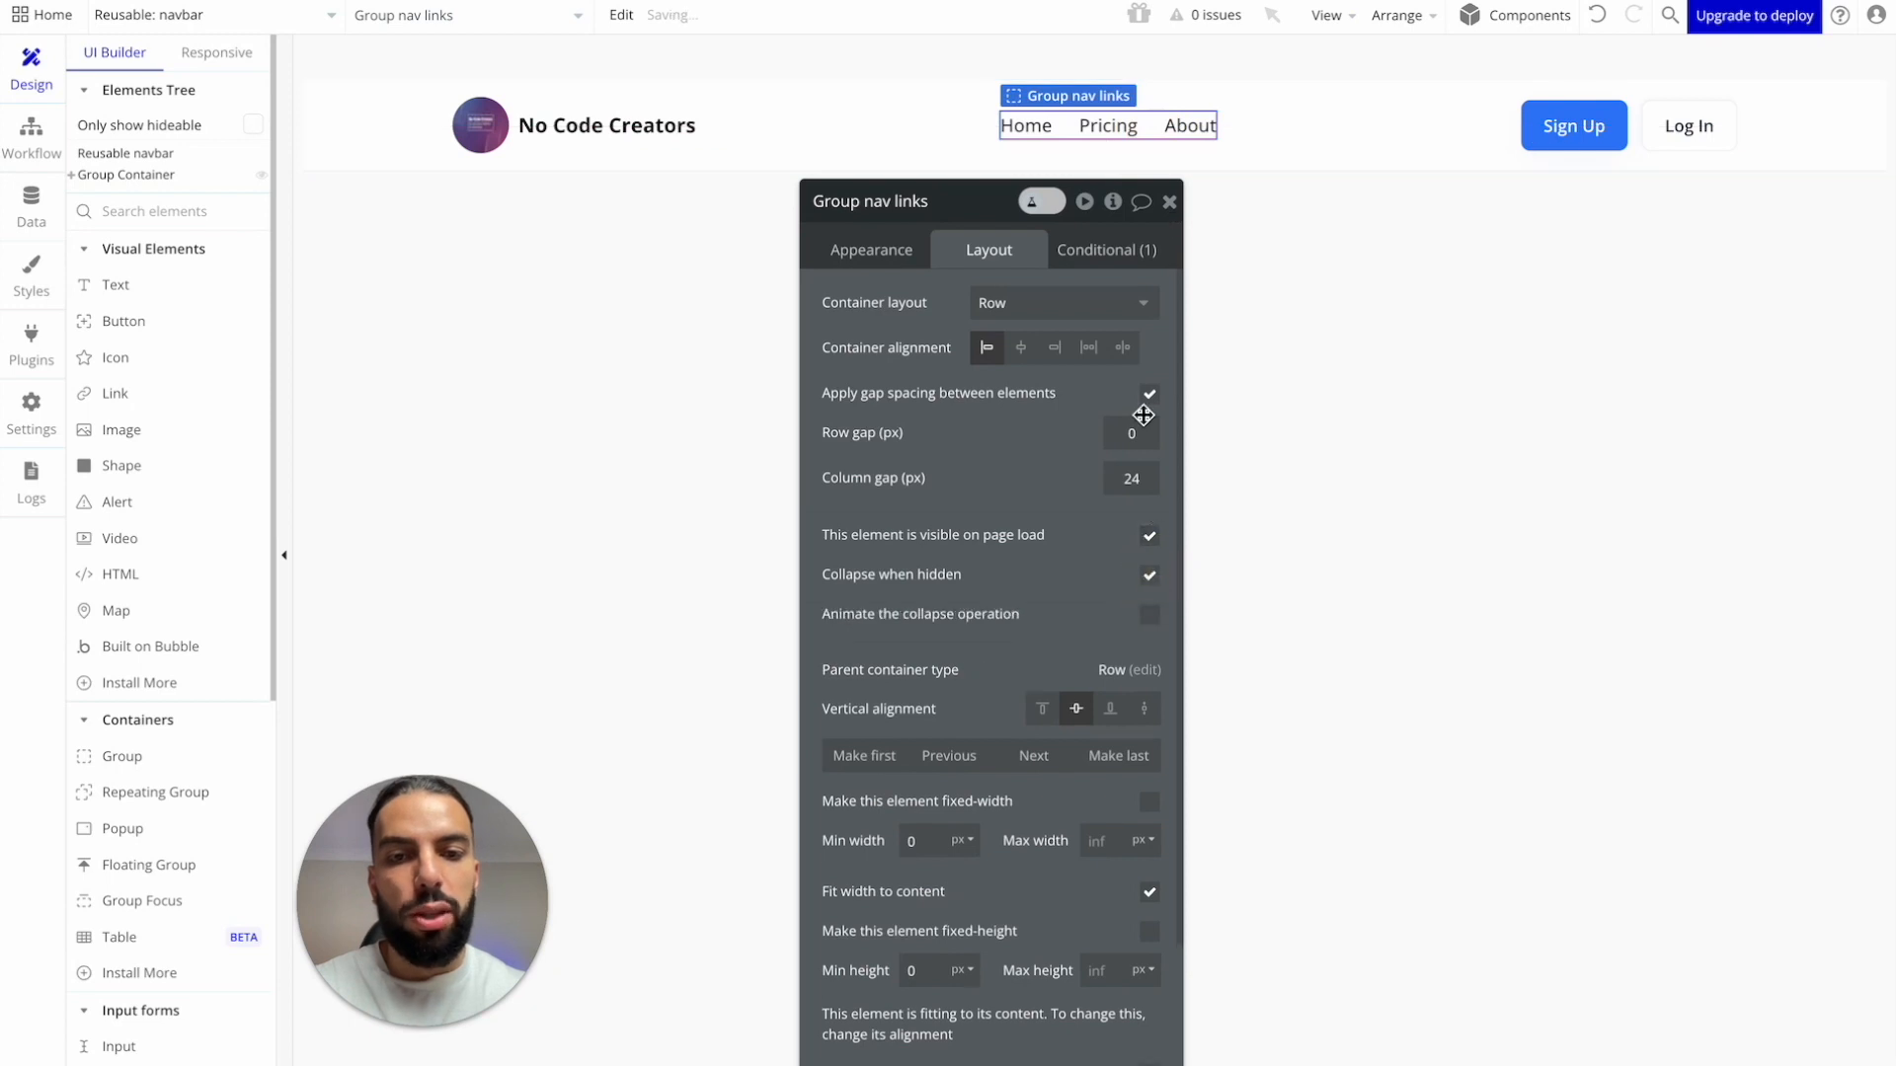
{"action": "left_click", "coordinate": [1171, 204]}
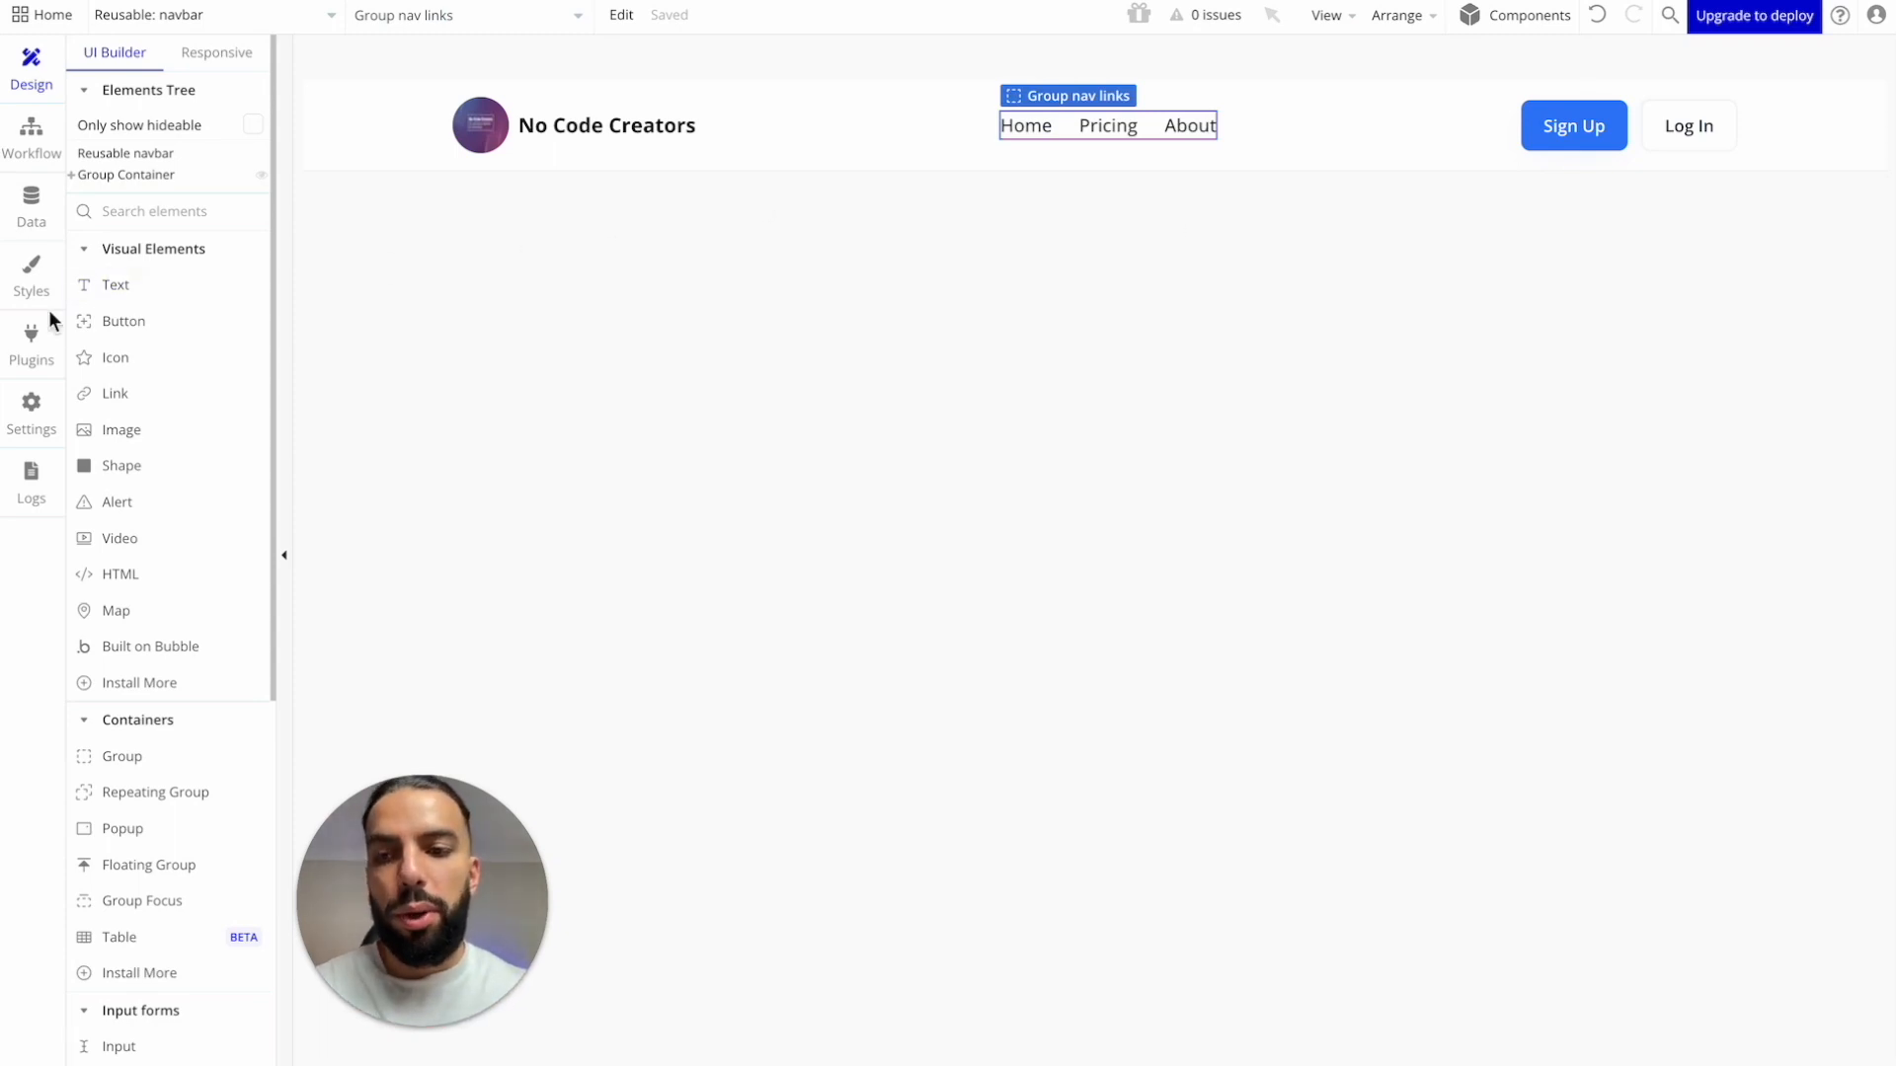
Step: Search the plugin library for "material ic" and install the Google Material Icons plugin
{"action": "scroll", "coordinate": [178, 647], "scroll_direction": "down", "scroll_amount": 4}
{"action": "scroll", "coordinate": [178, 646], "scroll_direction": "down", "scroll_amount": 3}
{"action": "scroll", "coordinate": [173, 642], "scroll_direction": "up", "scroll_amount": 7}
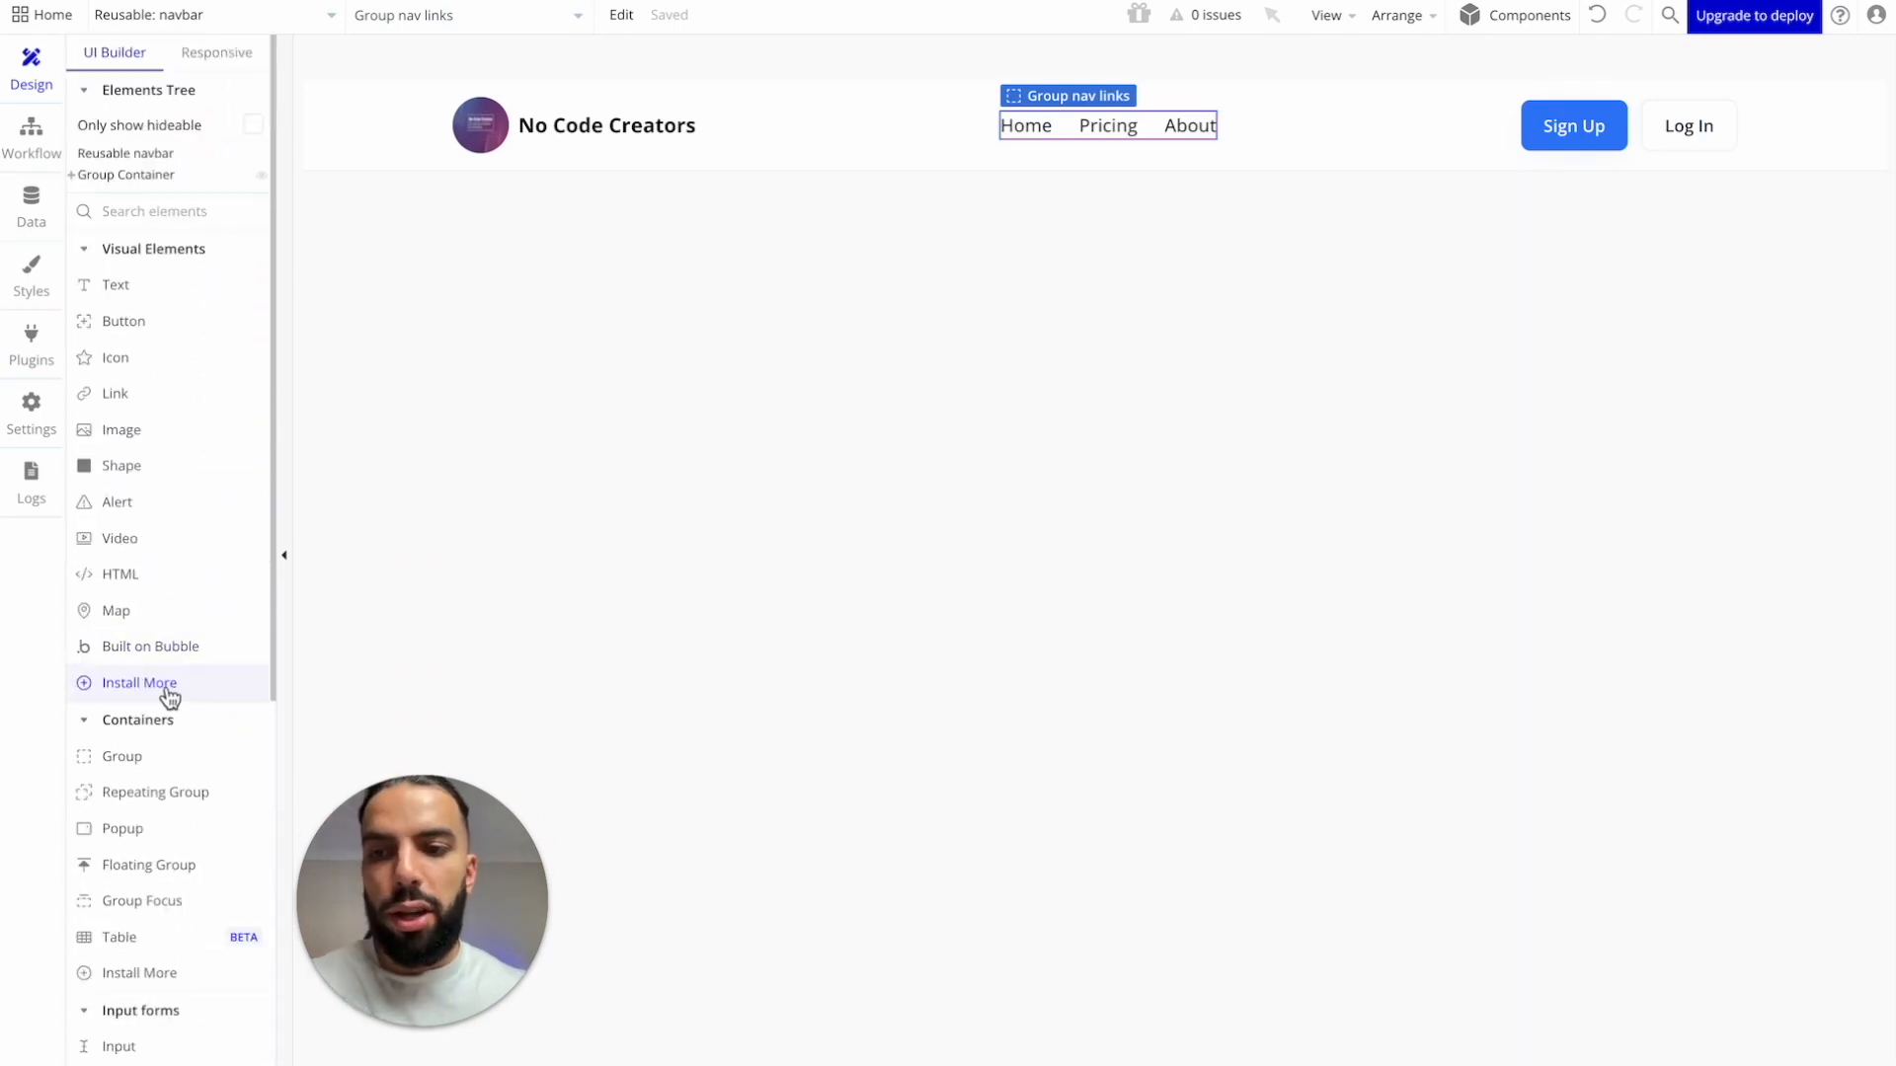
{"action": "left_click", "coordinate": [139, 683]}
{"action": "left_click", "coordinate": [577, 201]}
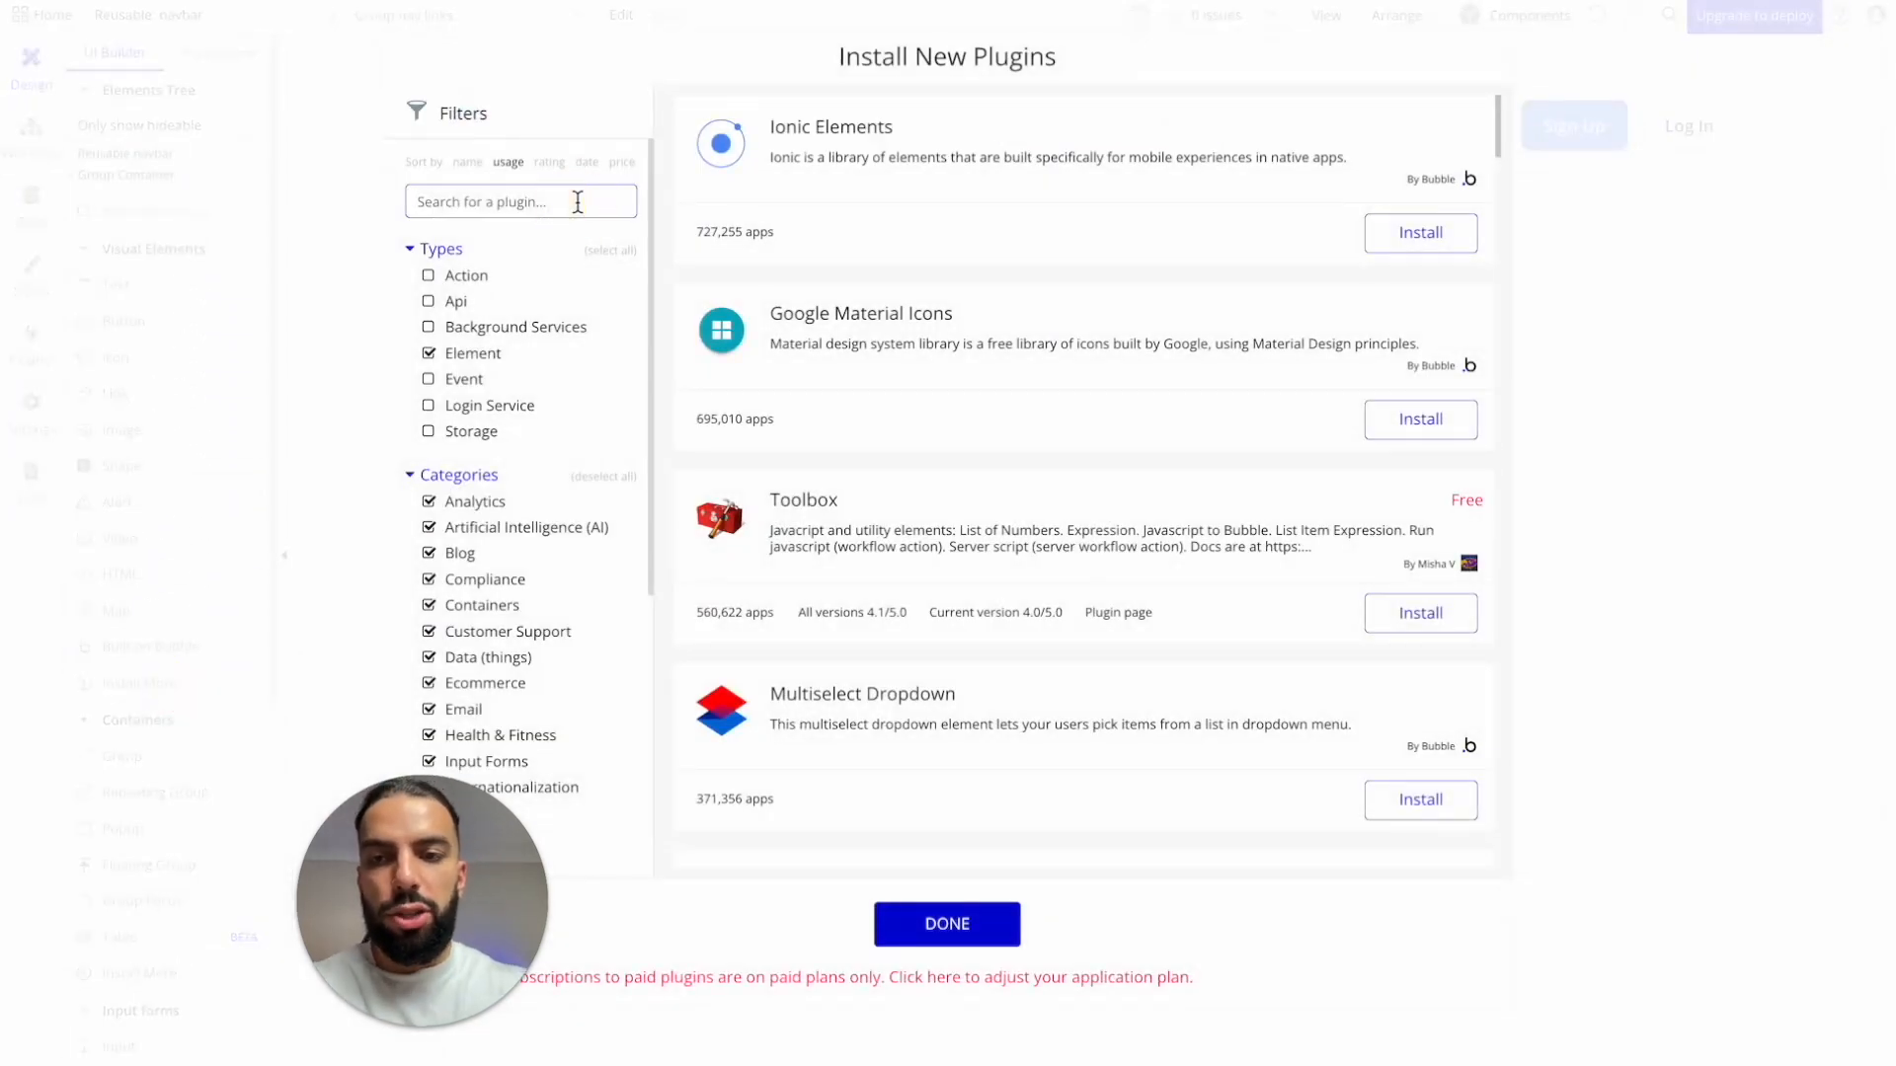
{"action": "type", "text": "material ic"}
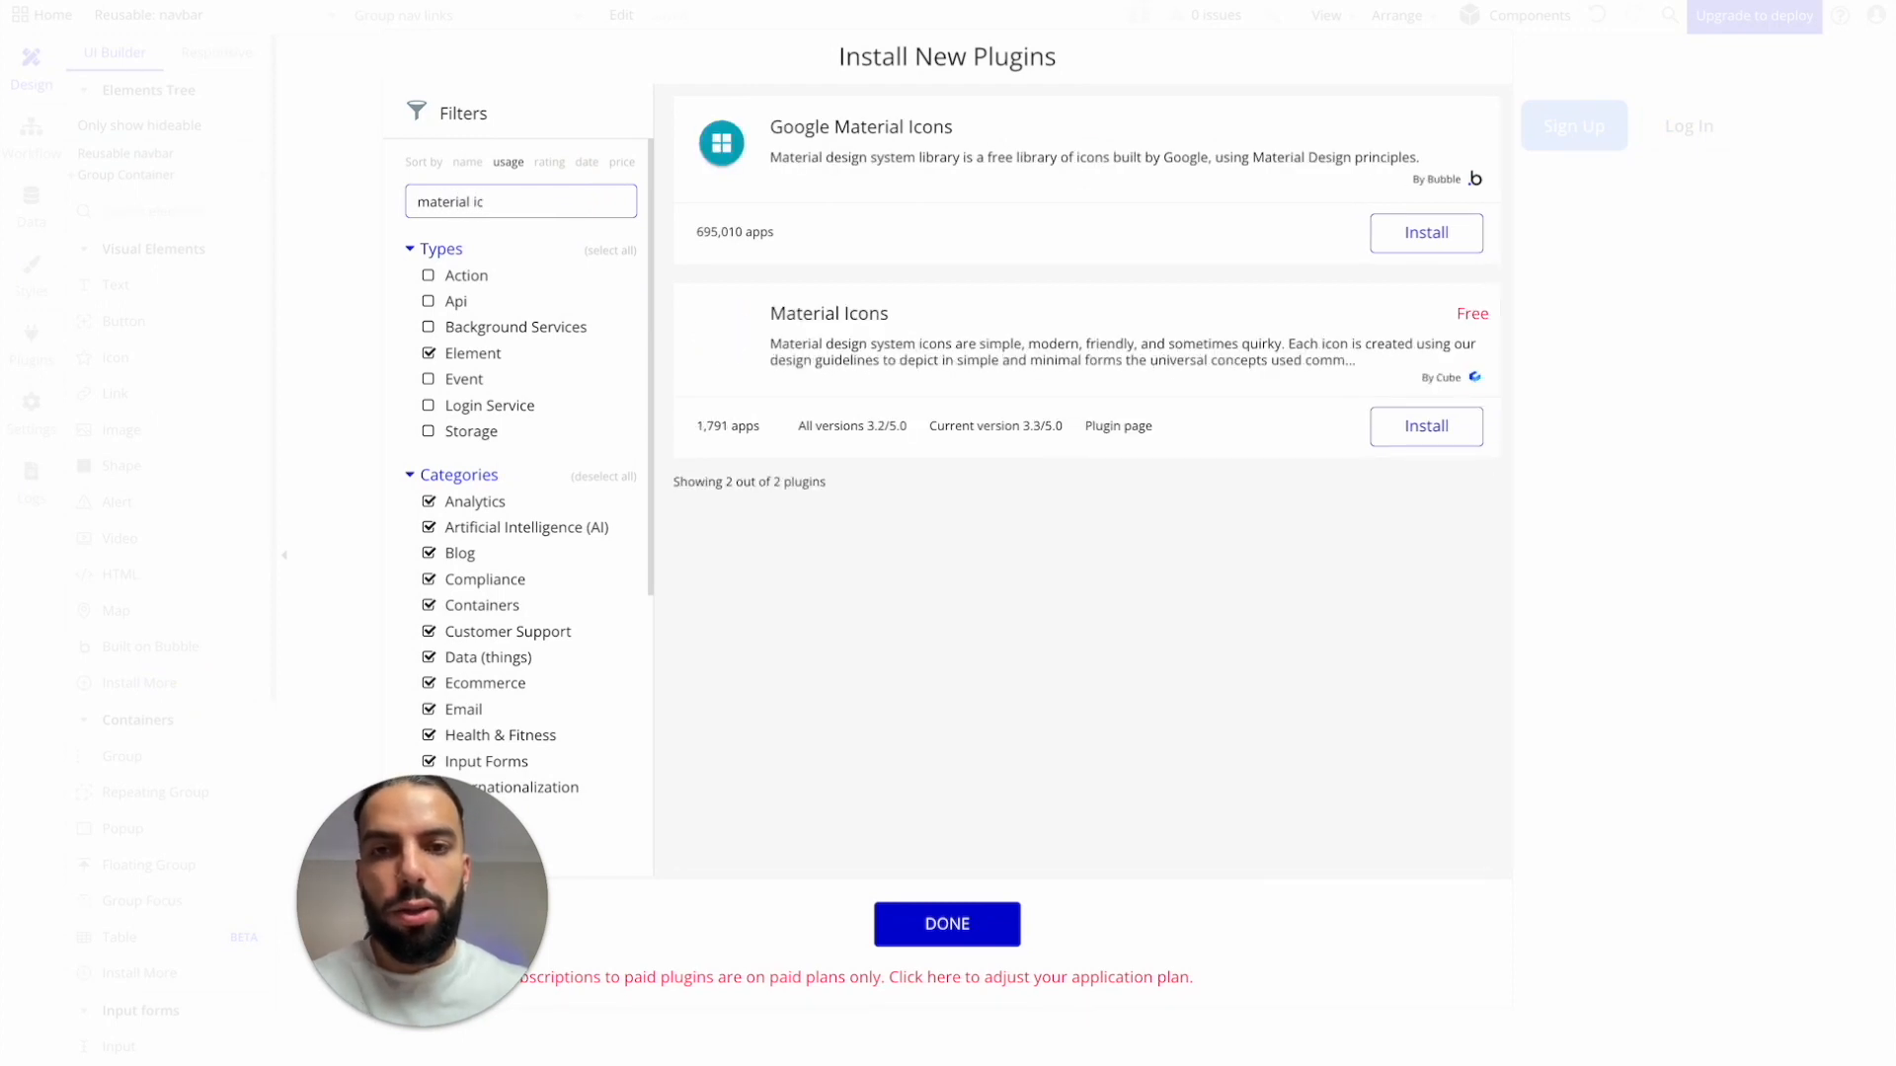
{"action": "left_click", "coordinate": [1388, 237]}
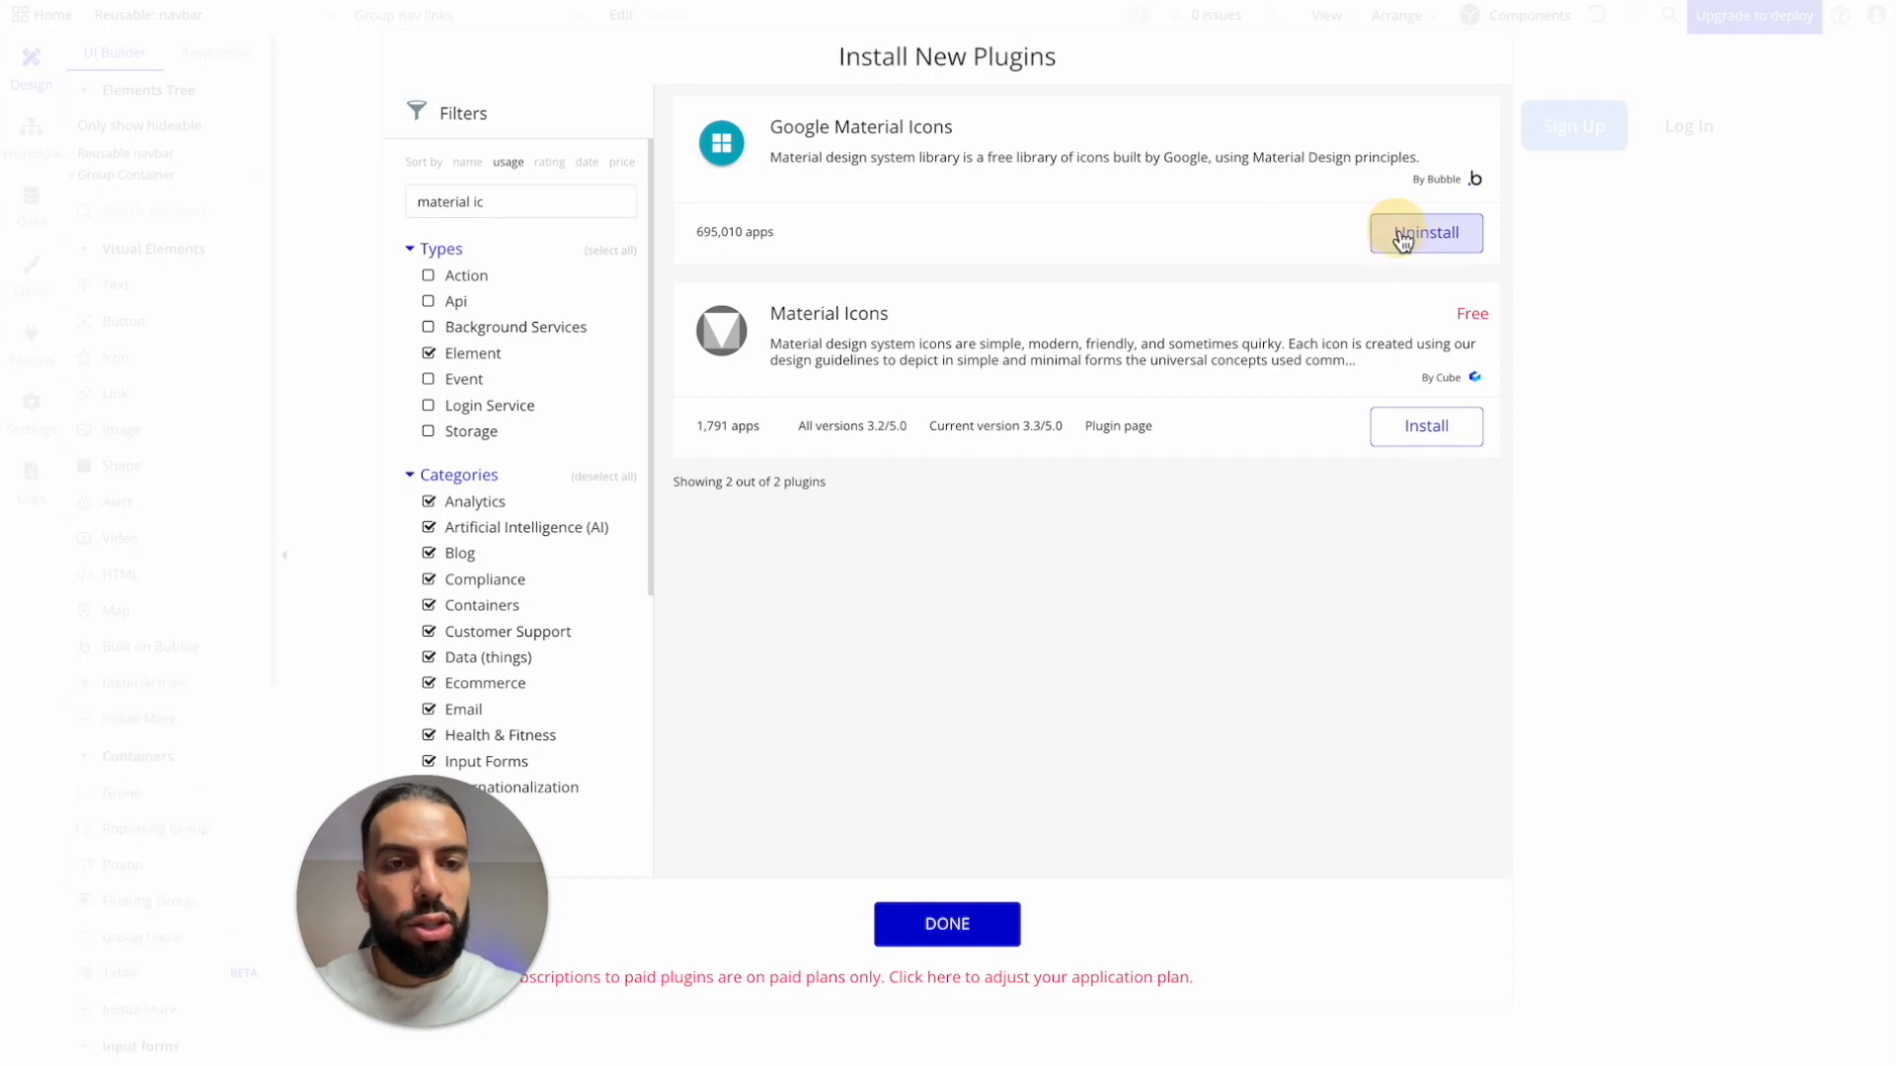
{"action": "left_click", "coordinate": [947, 928]}
Step: Place a Material Icon element in the navbar's container
{"action": "scroll", "coordinate": [217, 574], "scroll_direction": "down", "scroll_amount": 3}
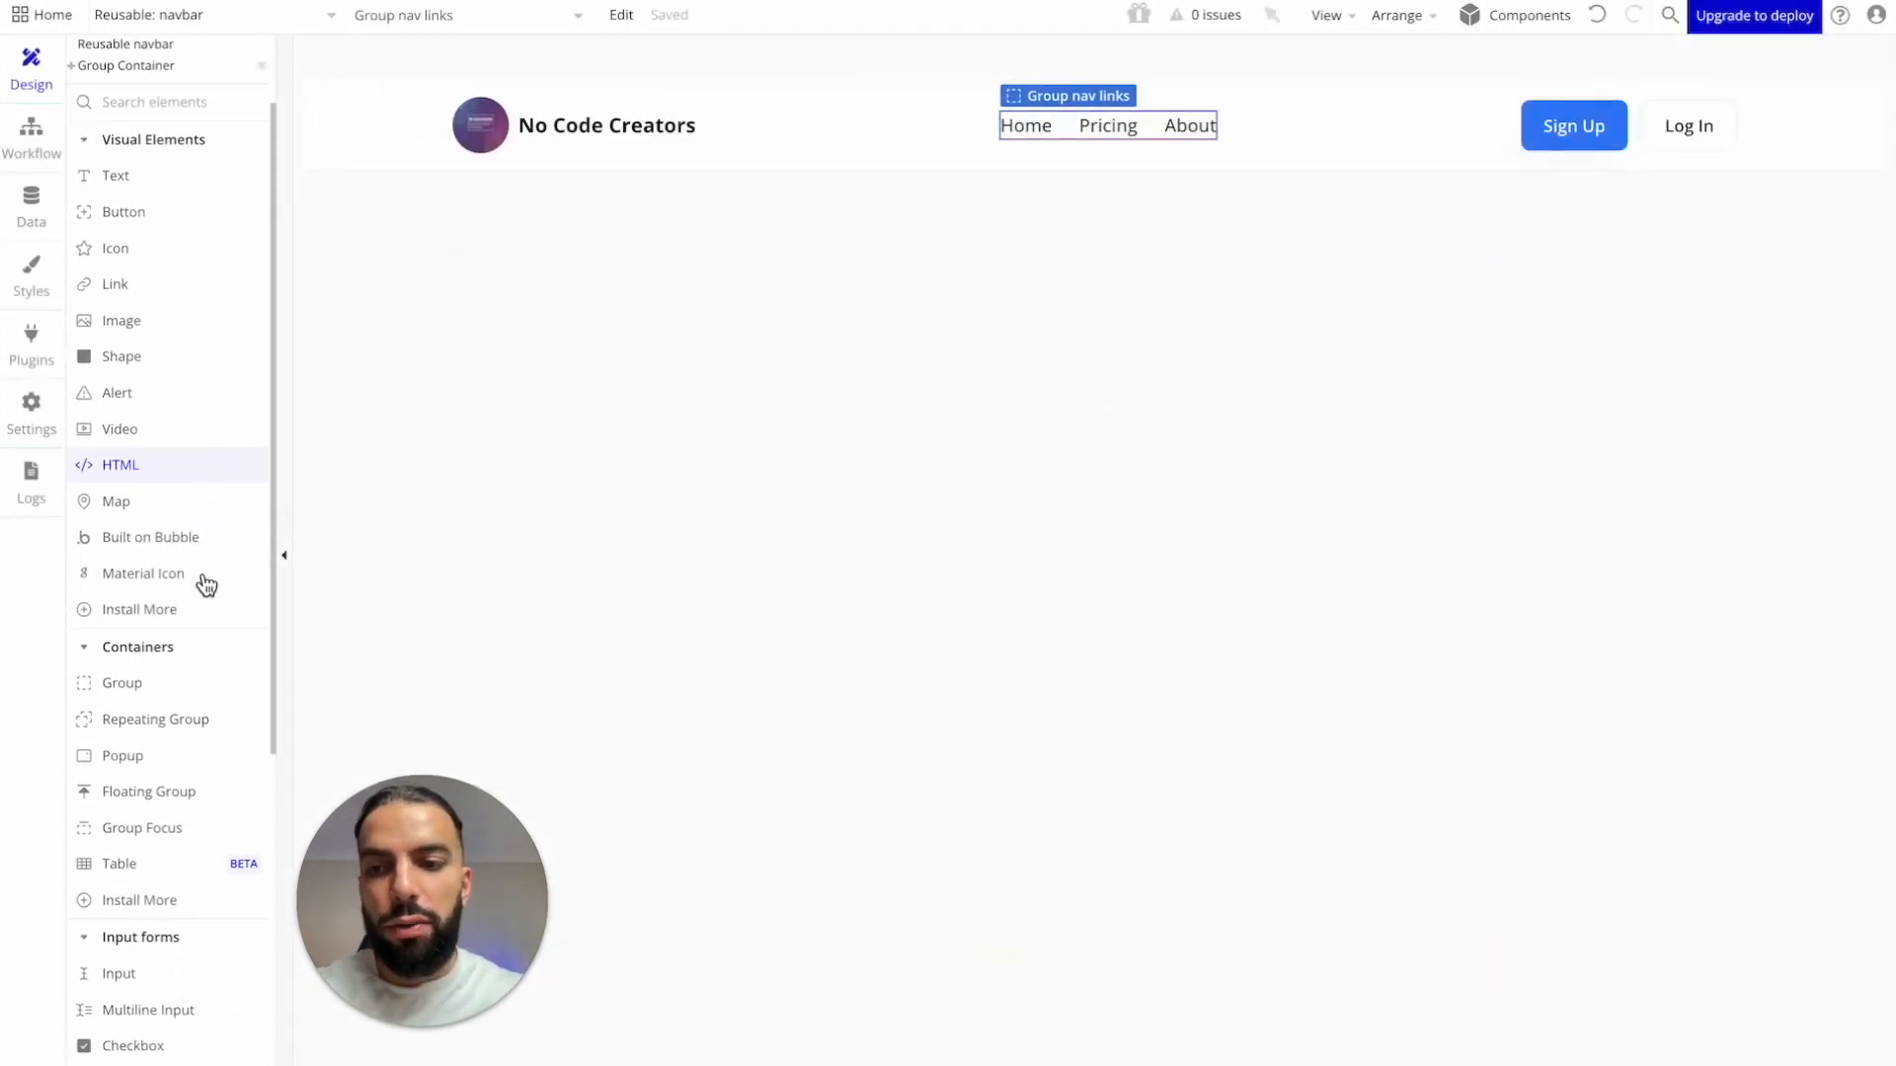
{"action": "left_click", "coordinate": [144, 506]}
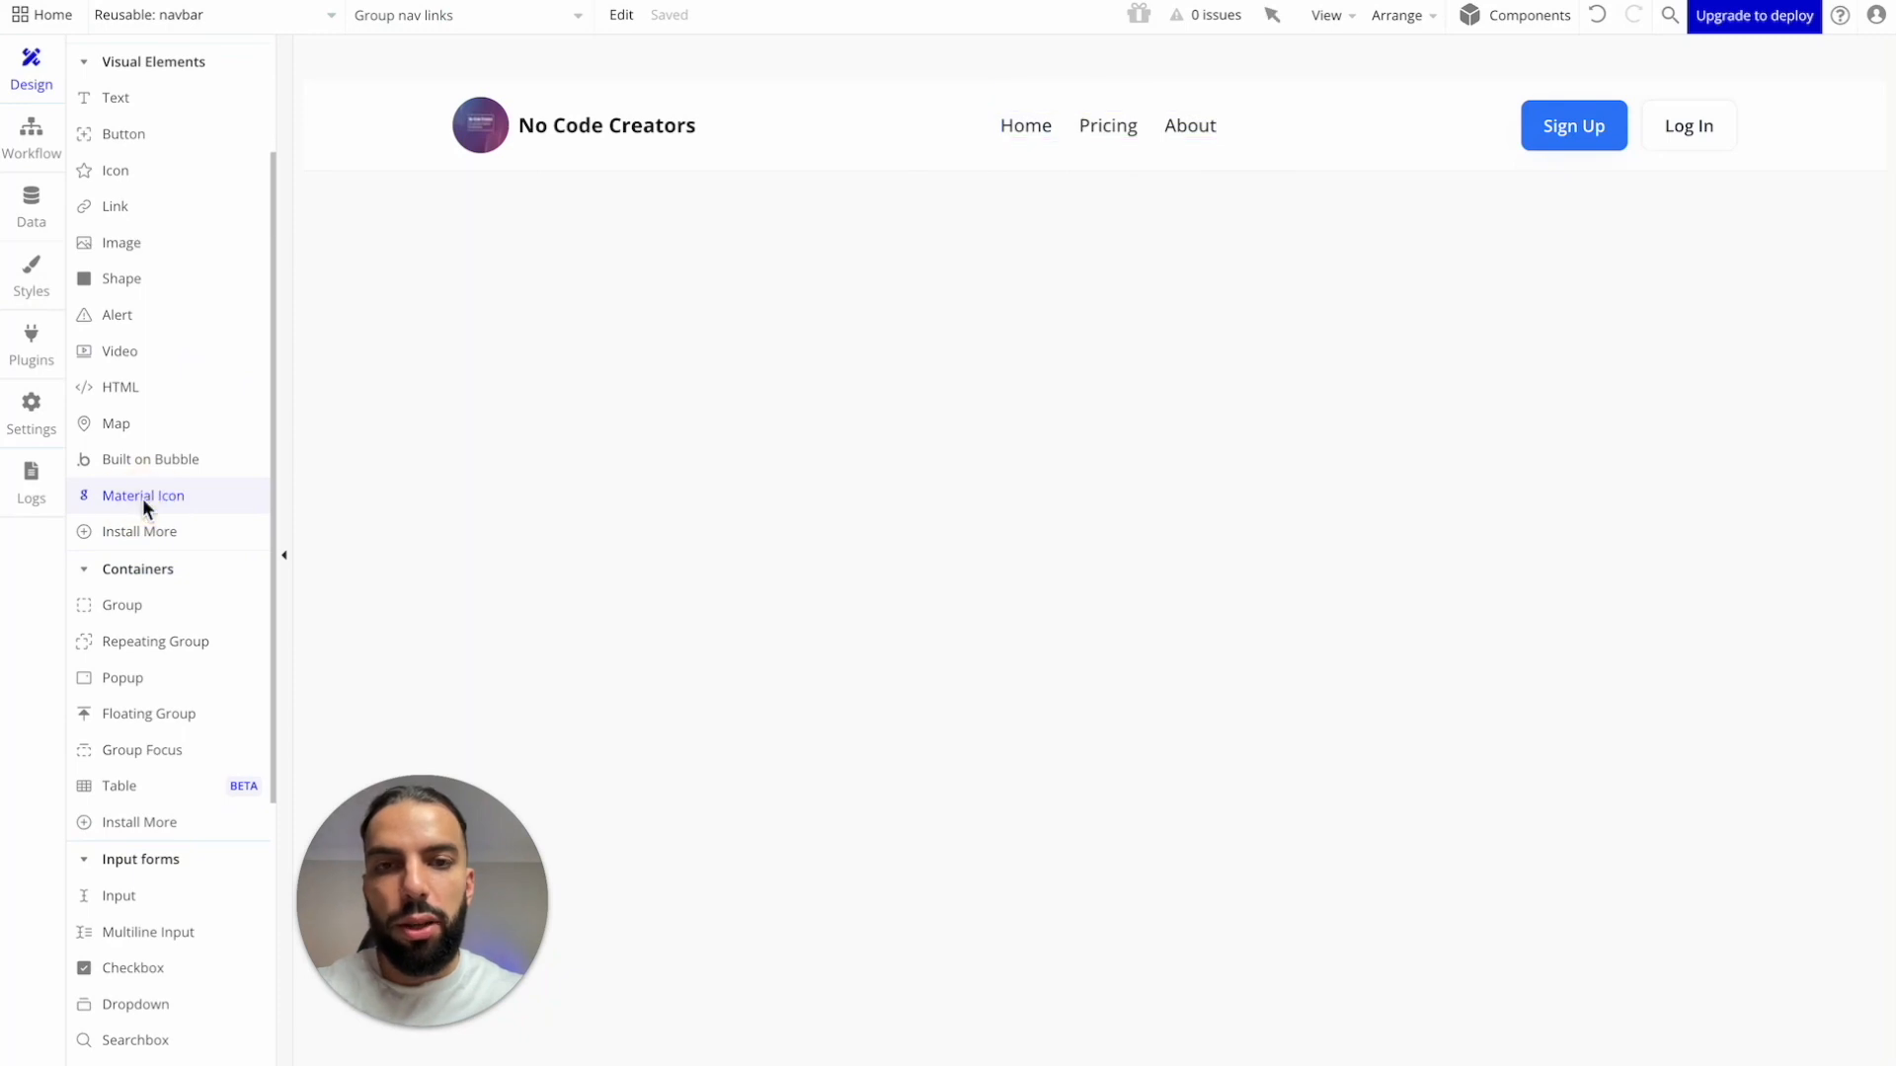
{"action": "left_click", "coordinate": [914, 119]}
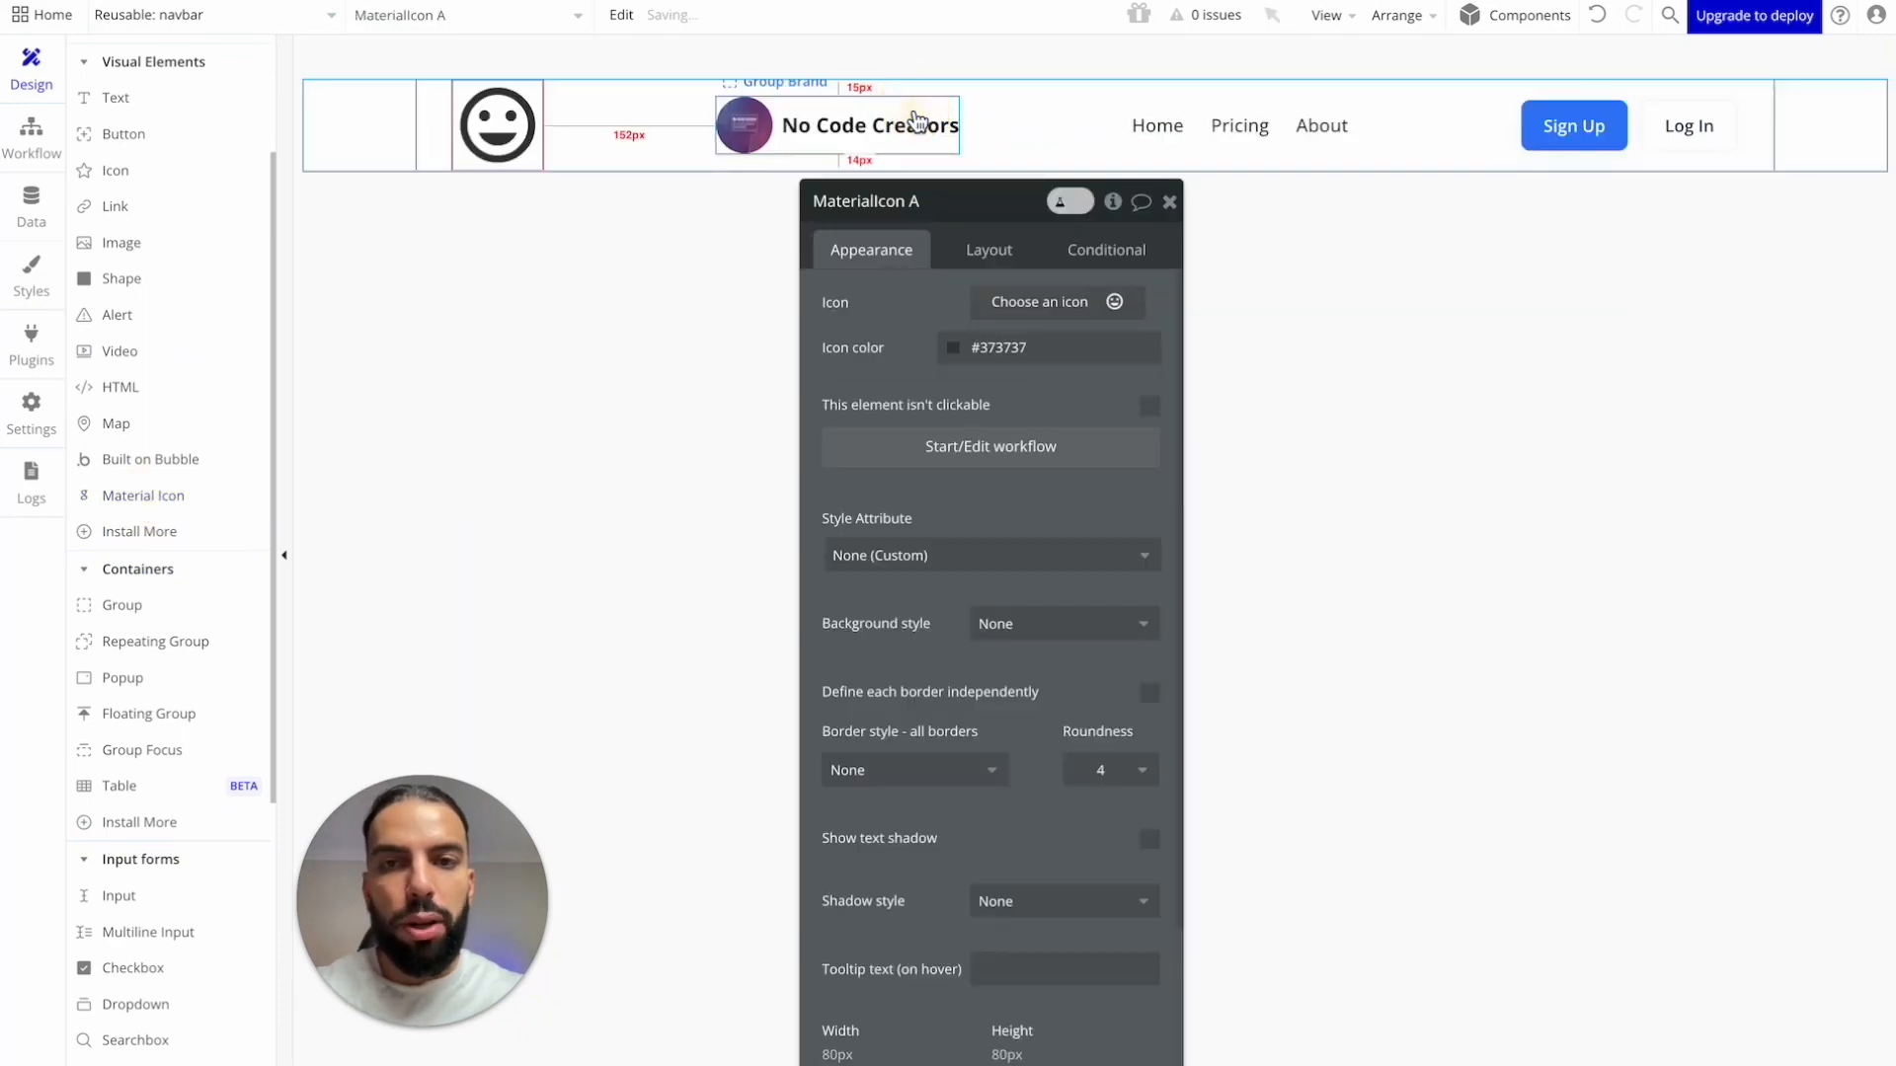
Step: Set the new material icon's fixed width and height to 24 px each
{"action": "left_click", "coordinate": [999, 253]}
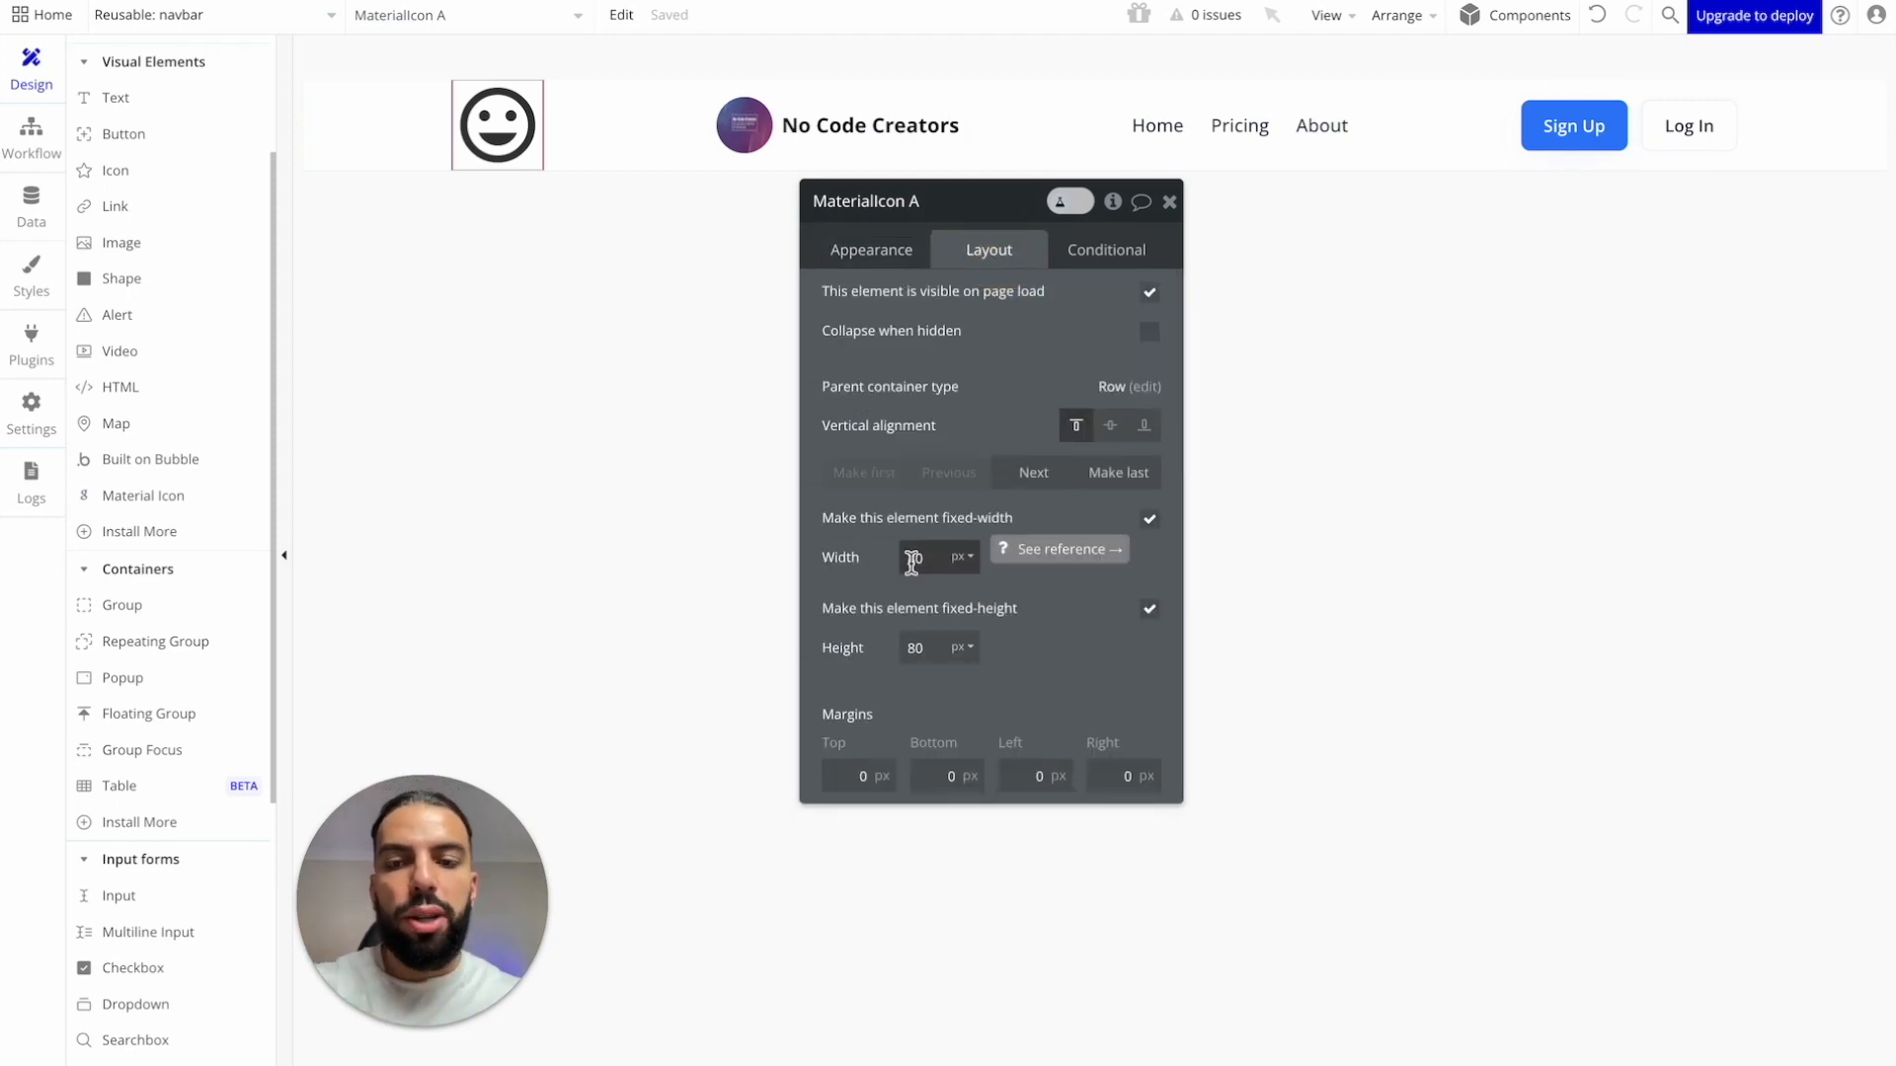
{"action": "left_click_drag", "start_coordinate": [912, 561], "coordinate": [934, 556]}
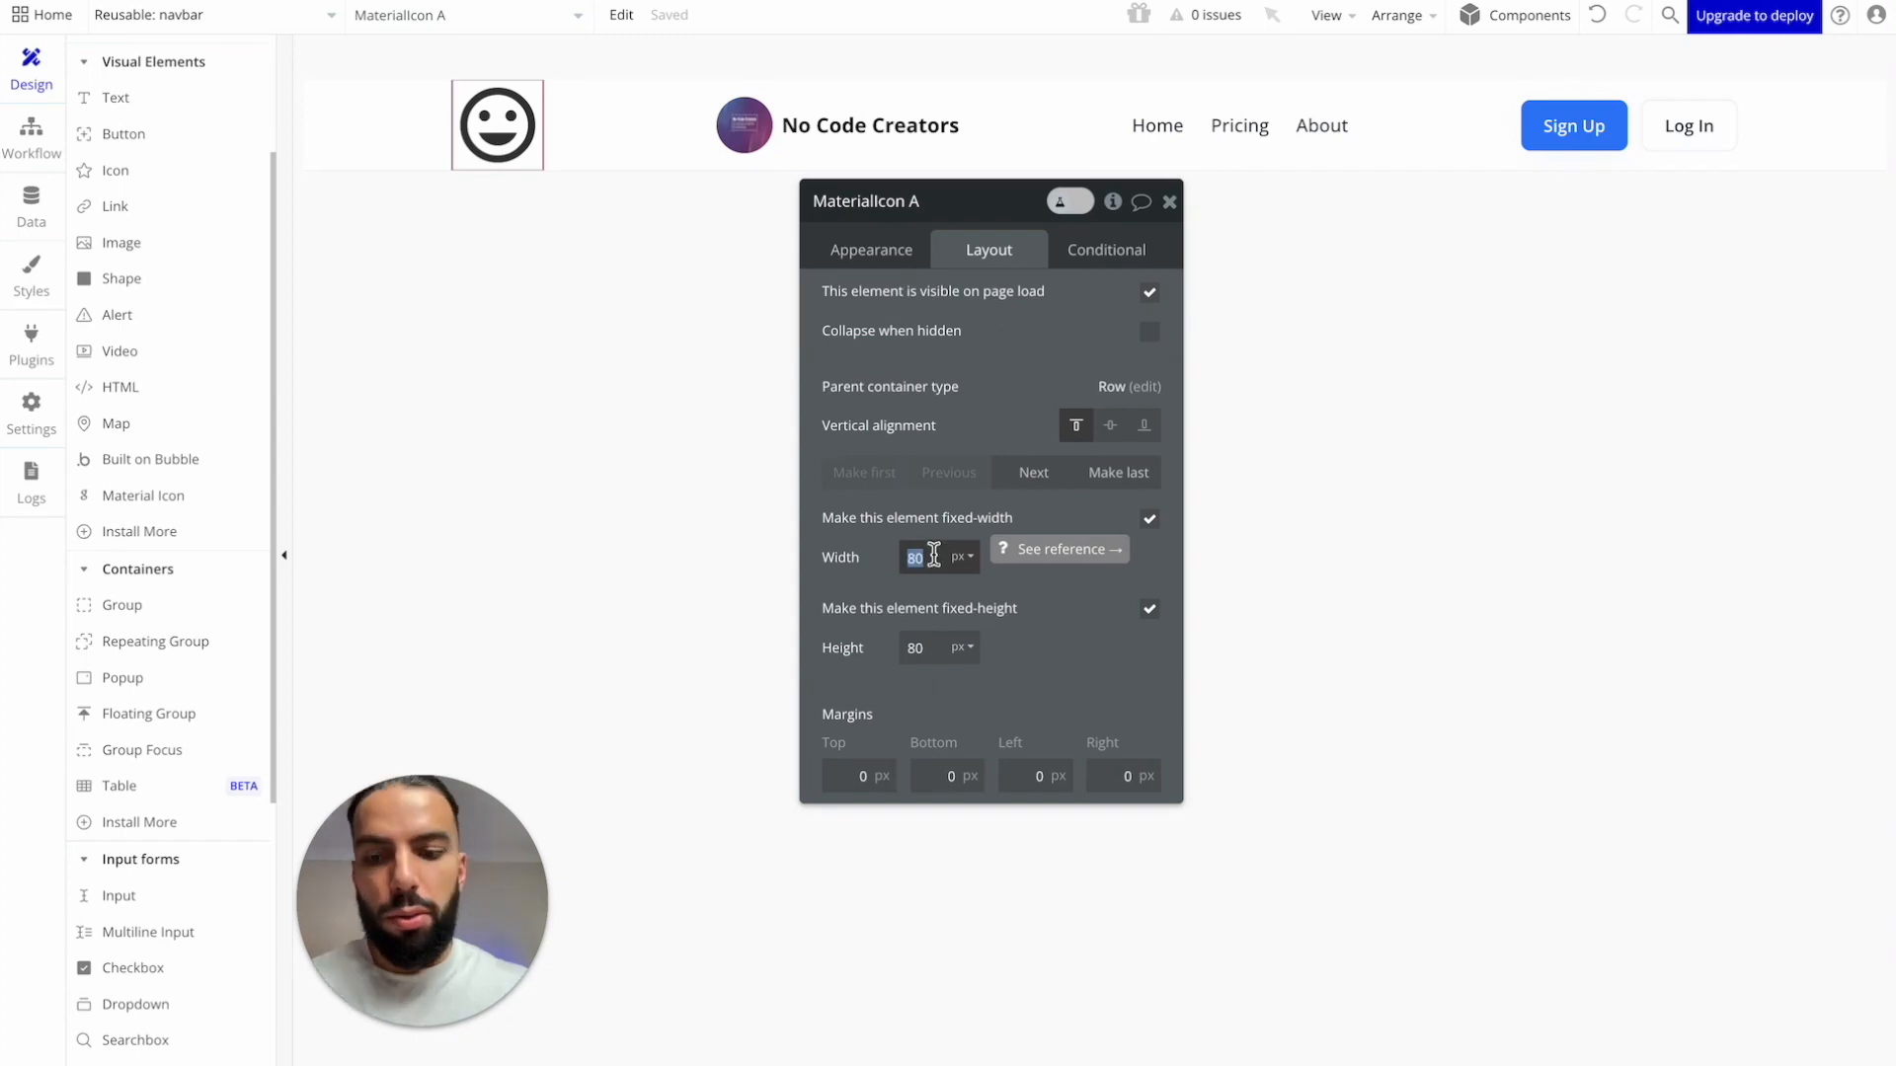
{"action": "double_click", "coordinate": [915, 648]}
{"action": "type", "text": "24"}
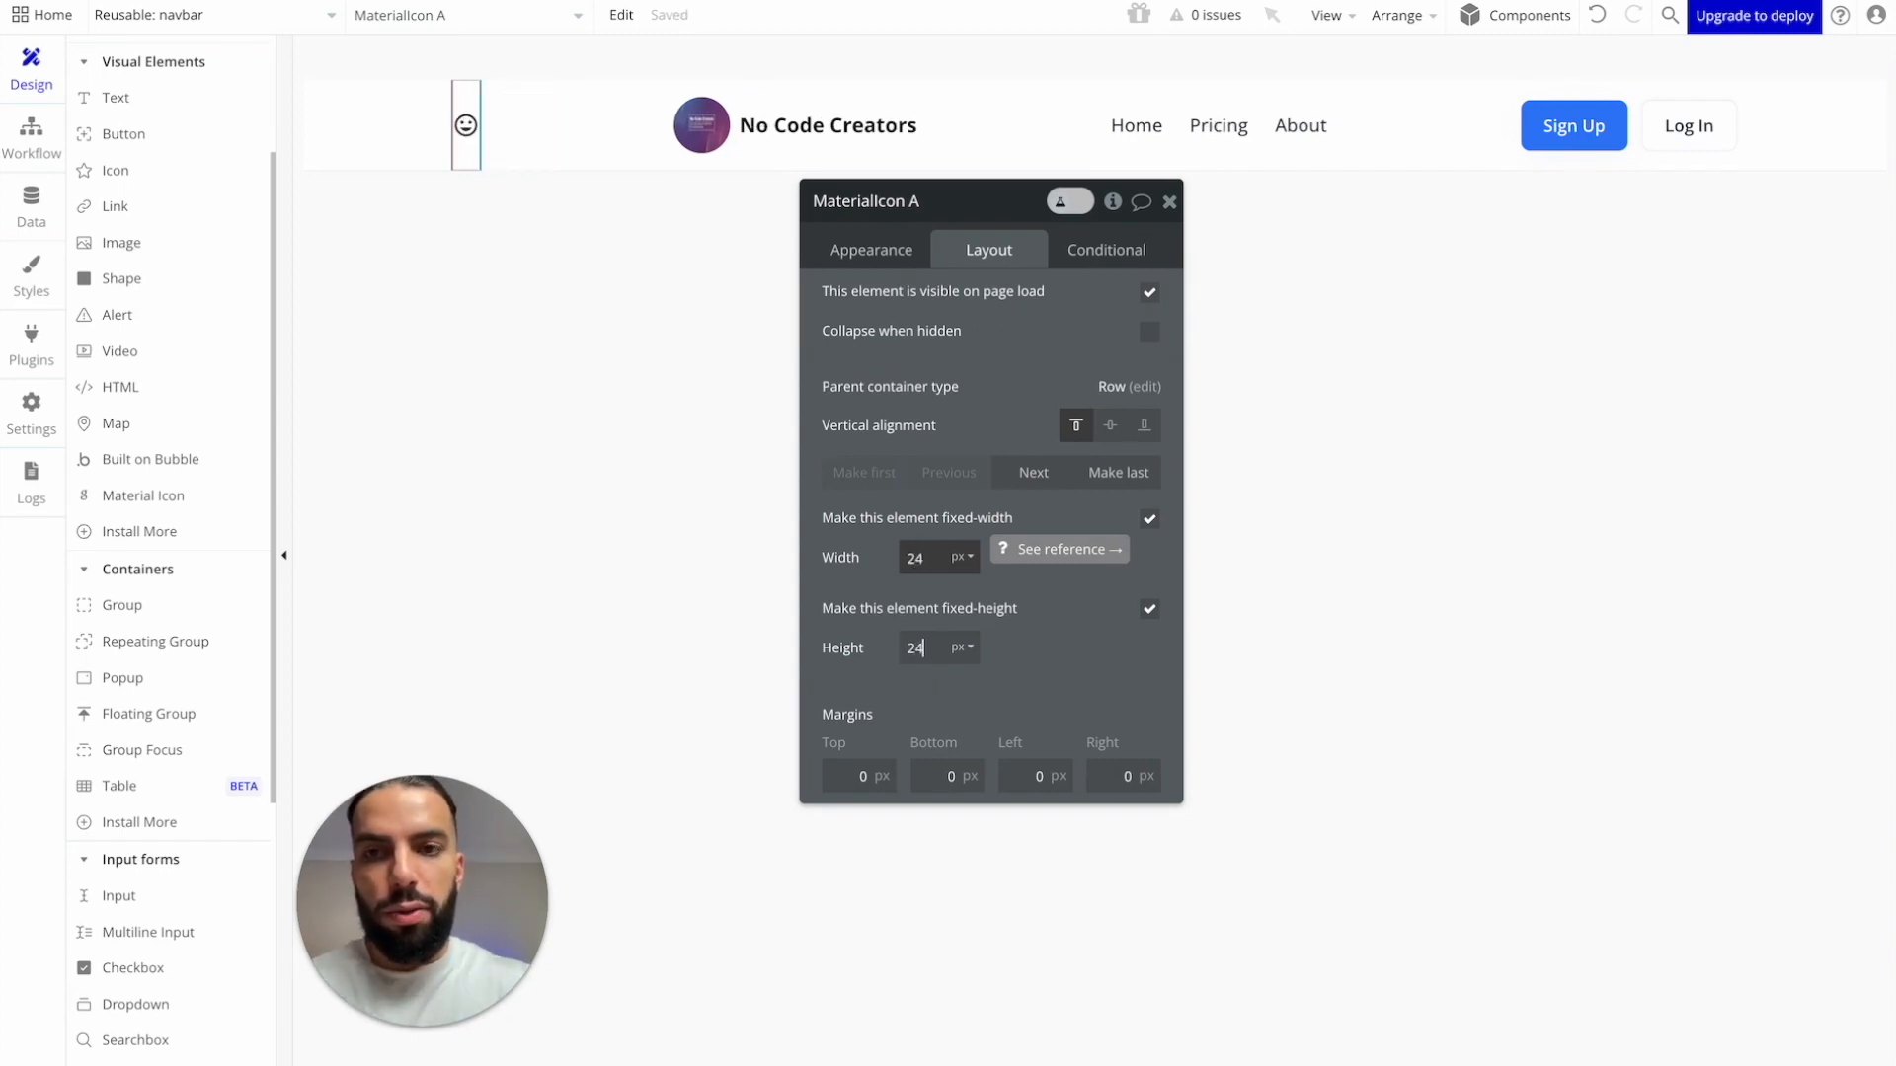
Step: Make the material icon not visible on page load and center it vertically in its row
{"action": "key", "text": "Return"}
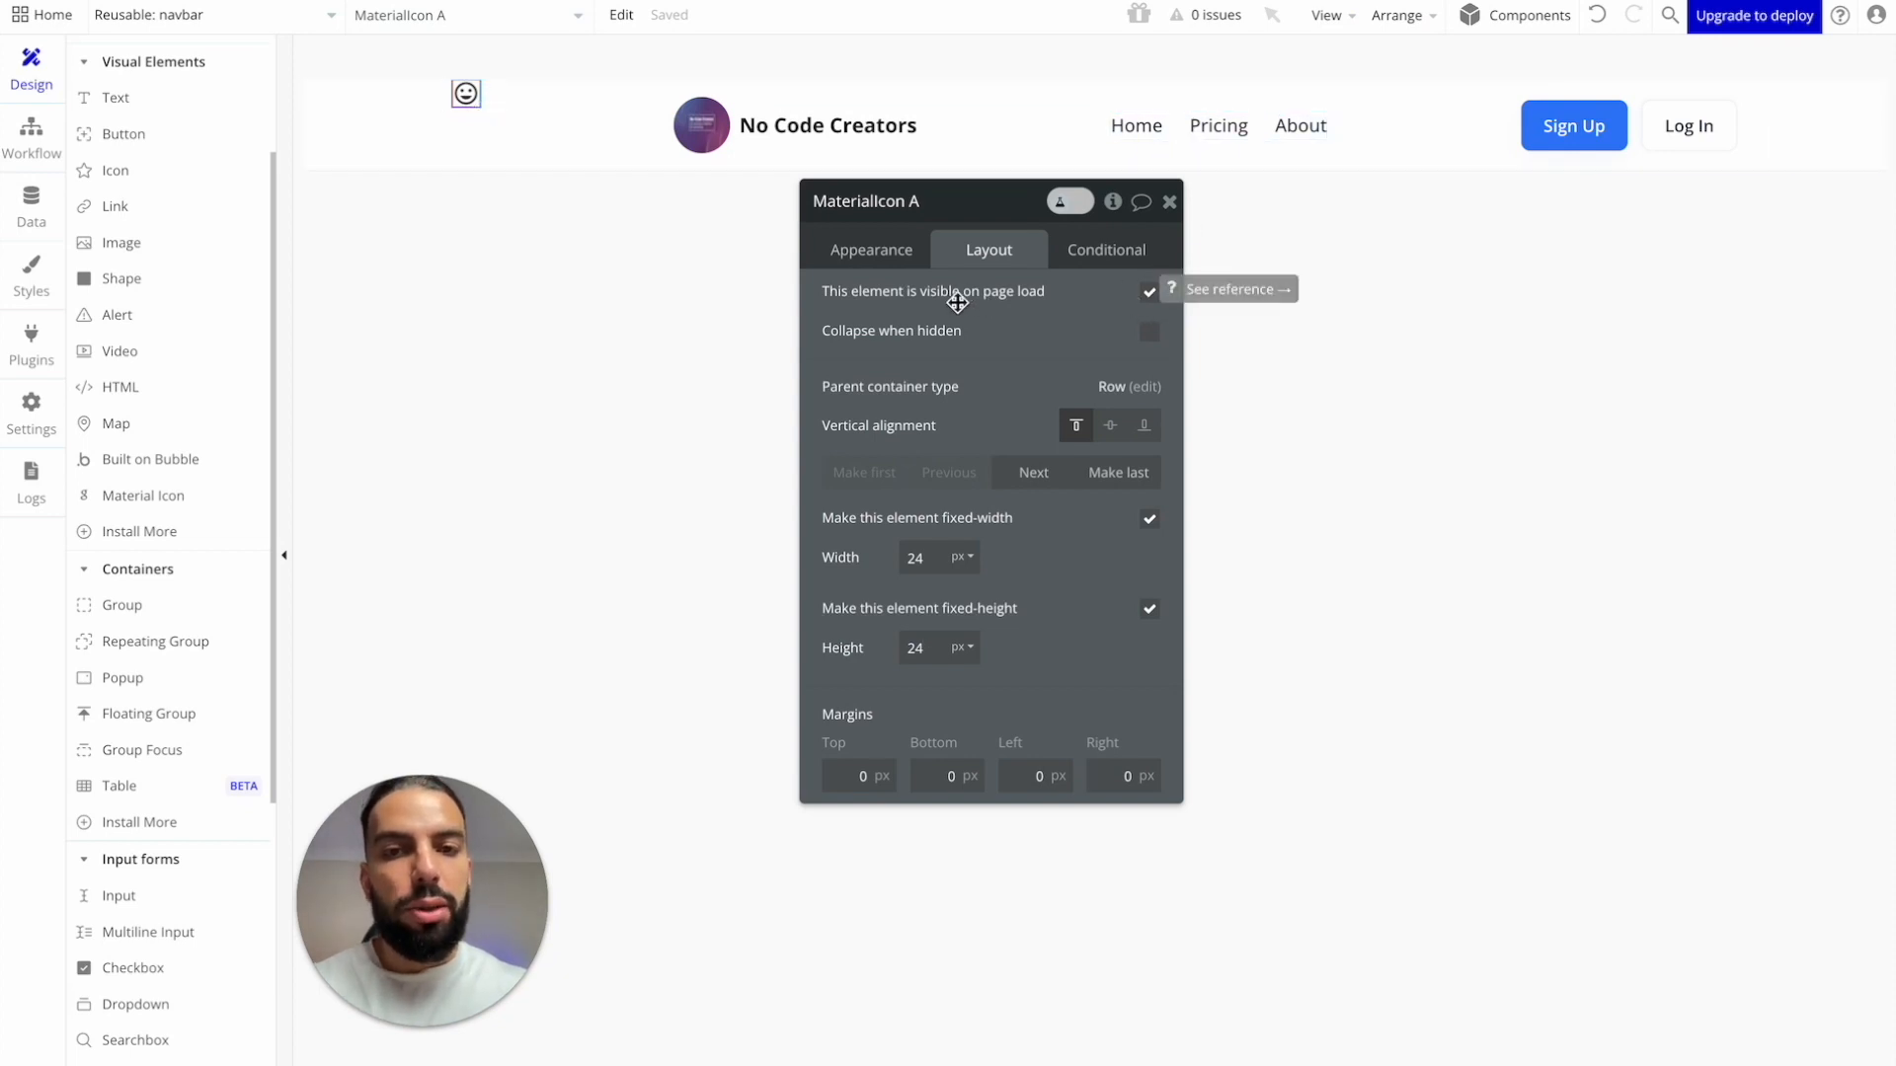
{"action": "left_click", "coordinate": [1151, 300]}
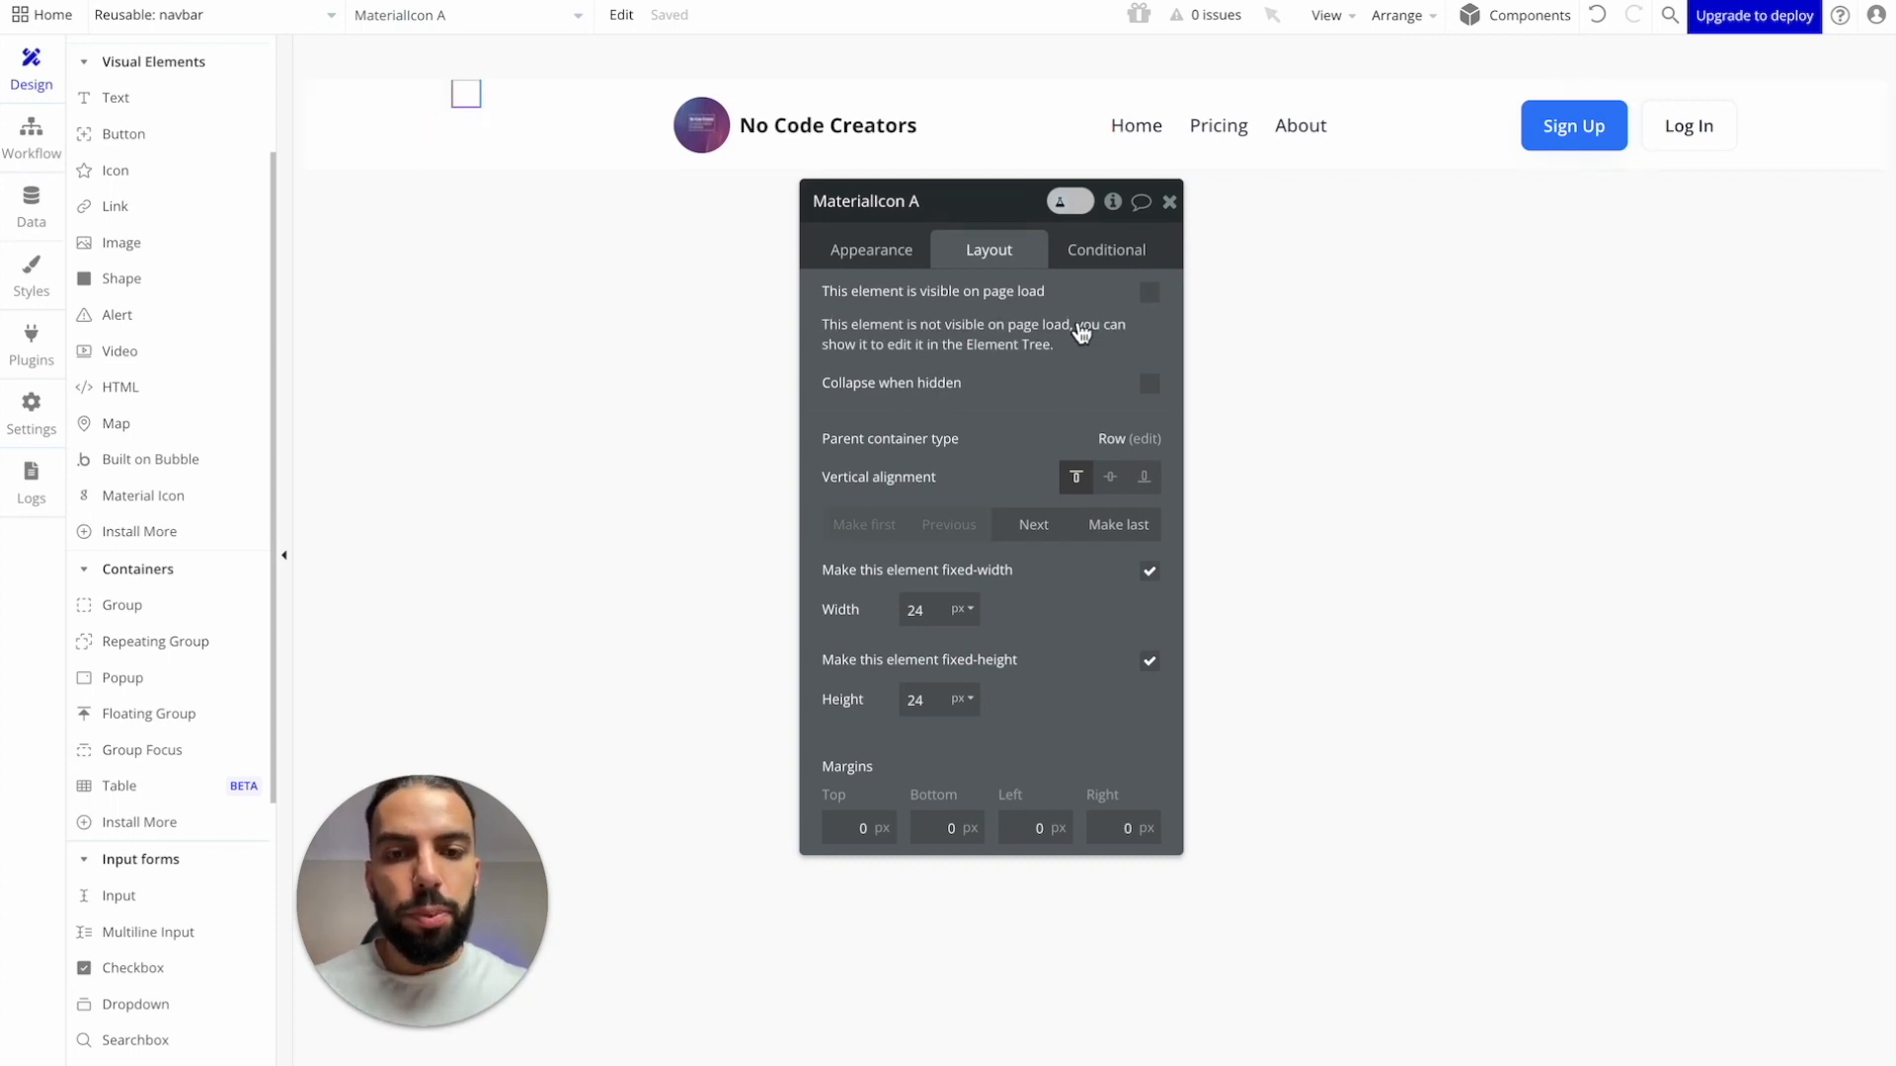
{"action": "left_click", "coordinate": [923, 261]}
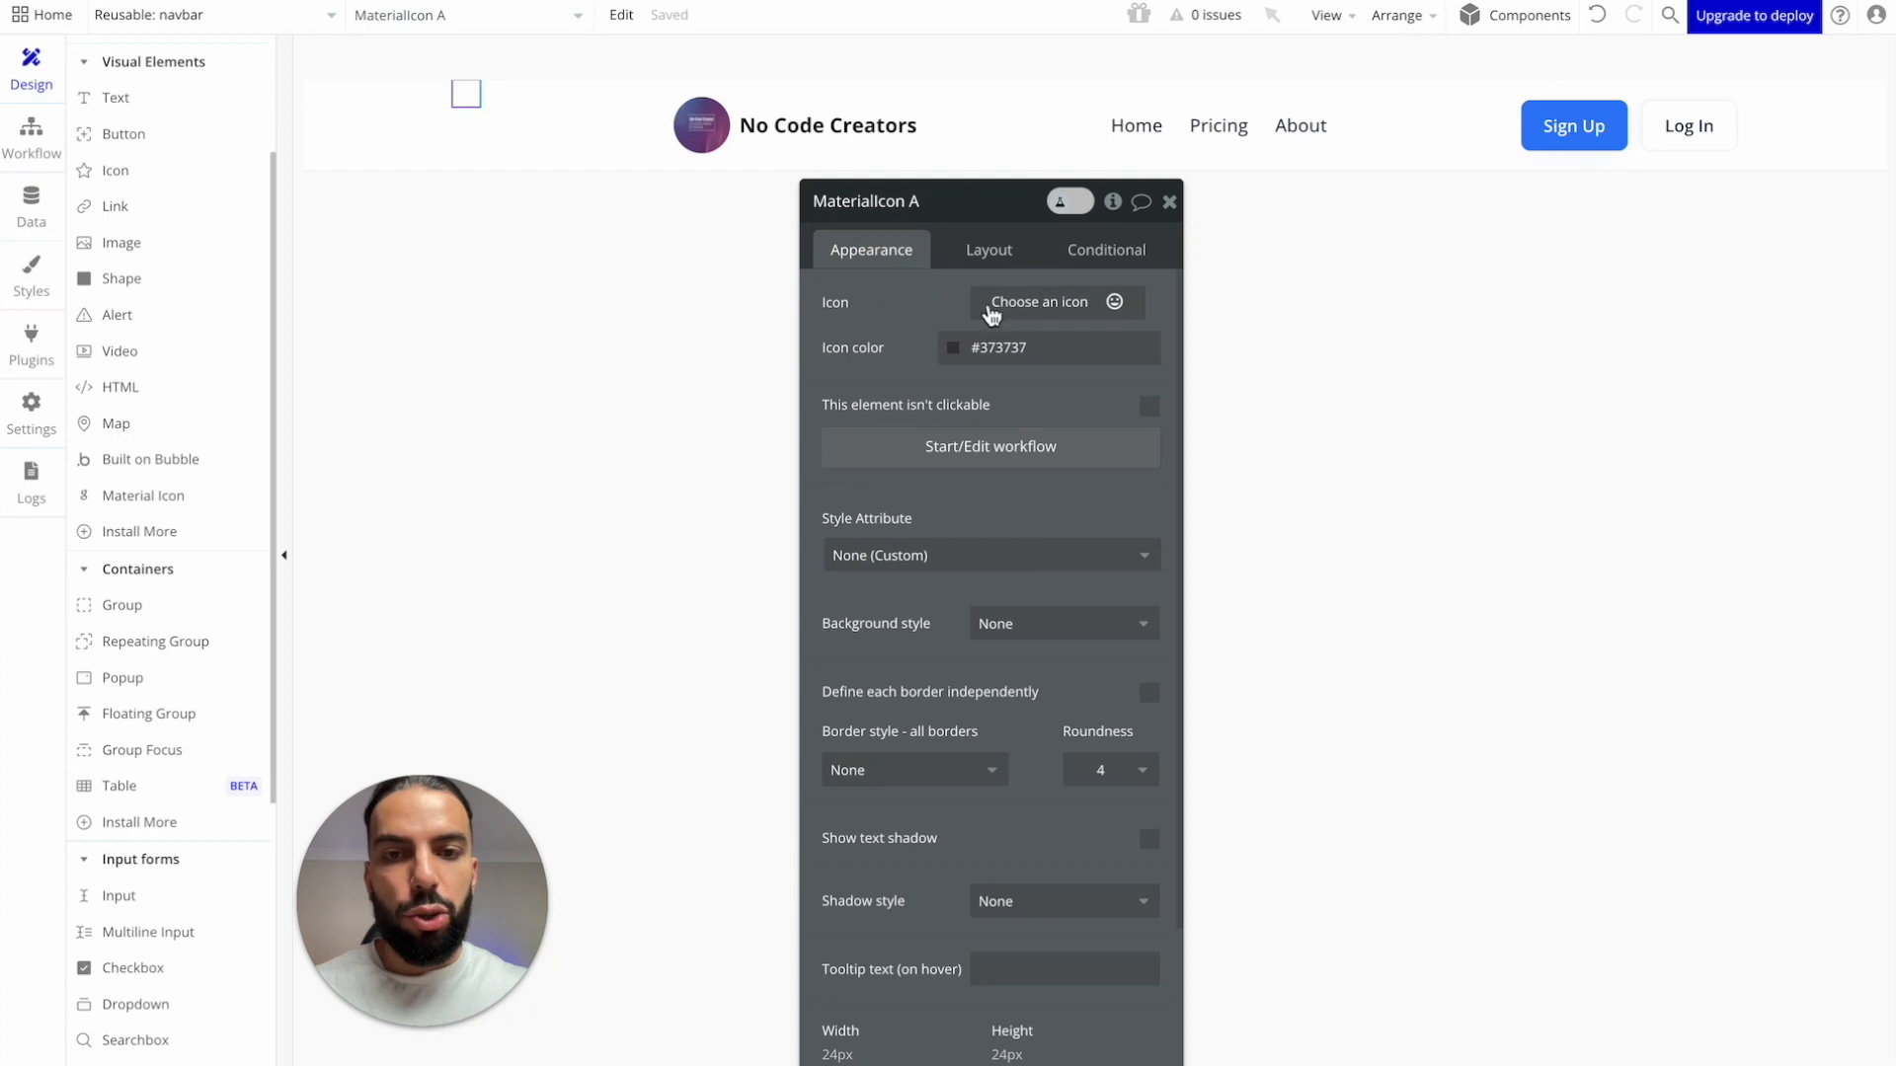
{"action": "left_click", "coordinate": [987, 249]}
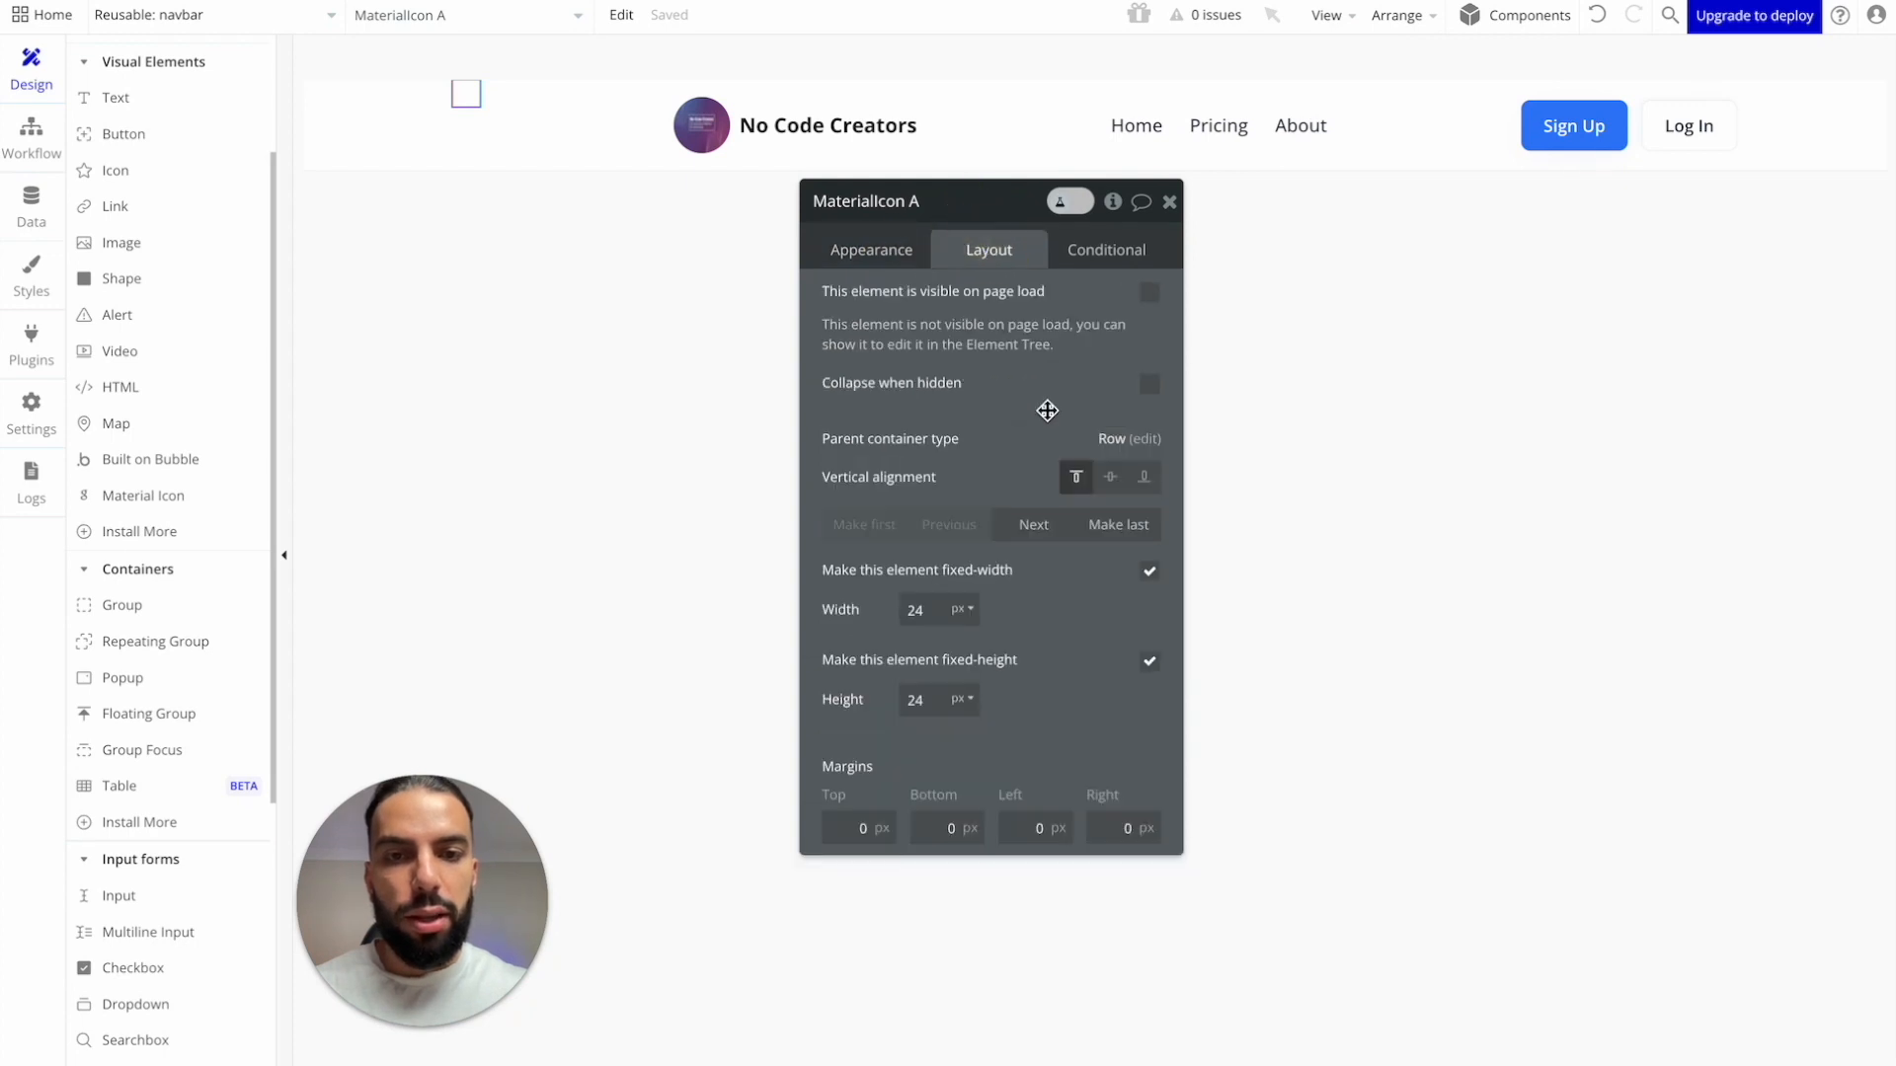
{"action": "left_click", "coordinate": [1113, 478]}
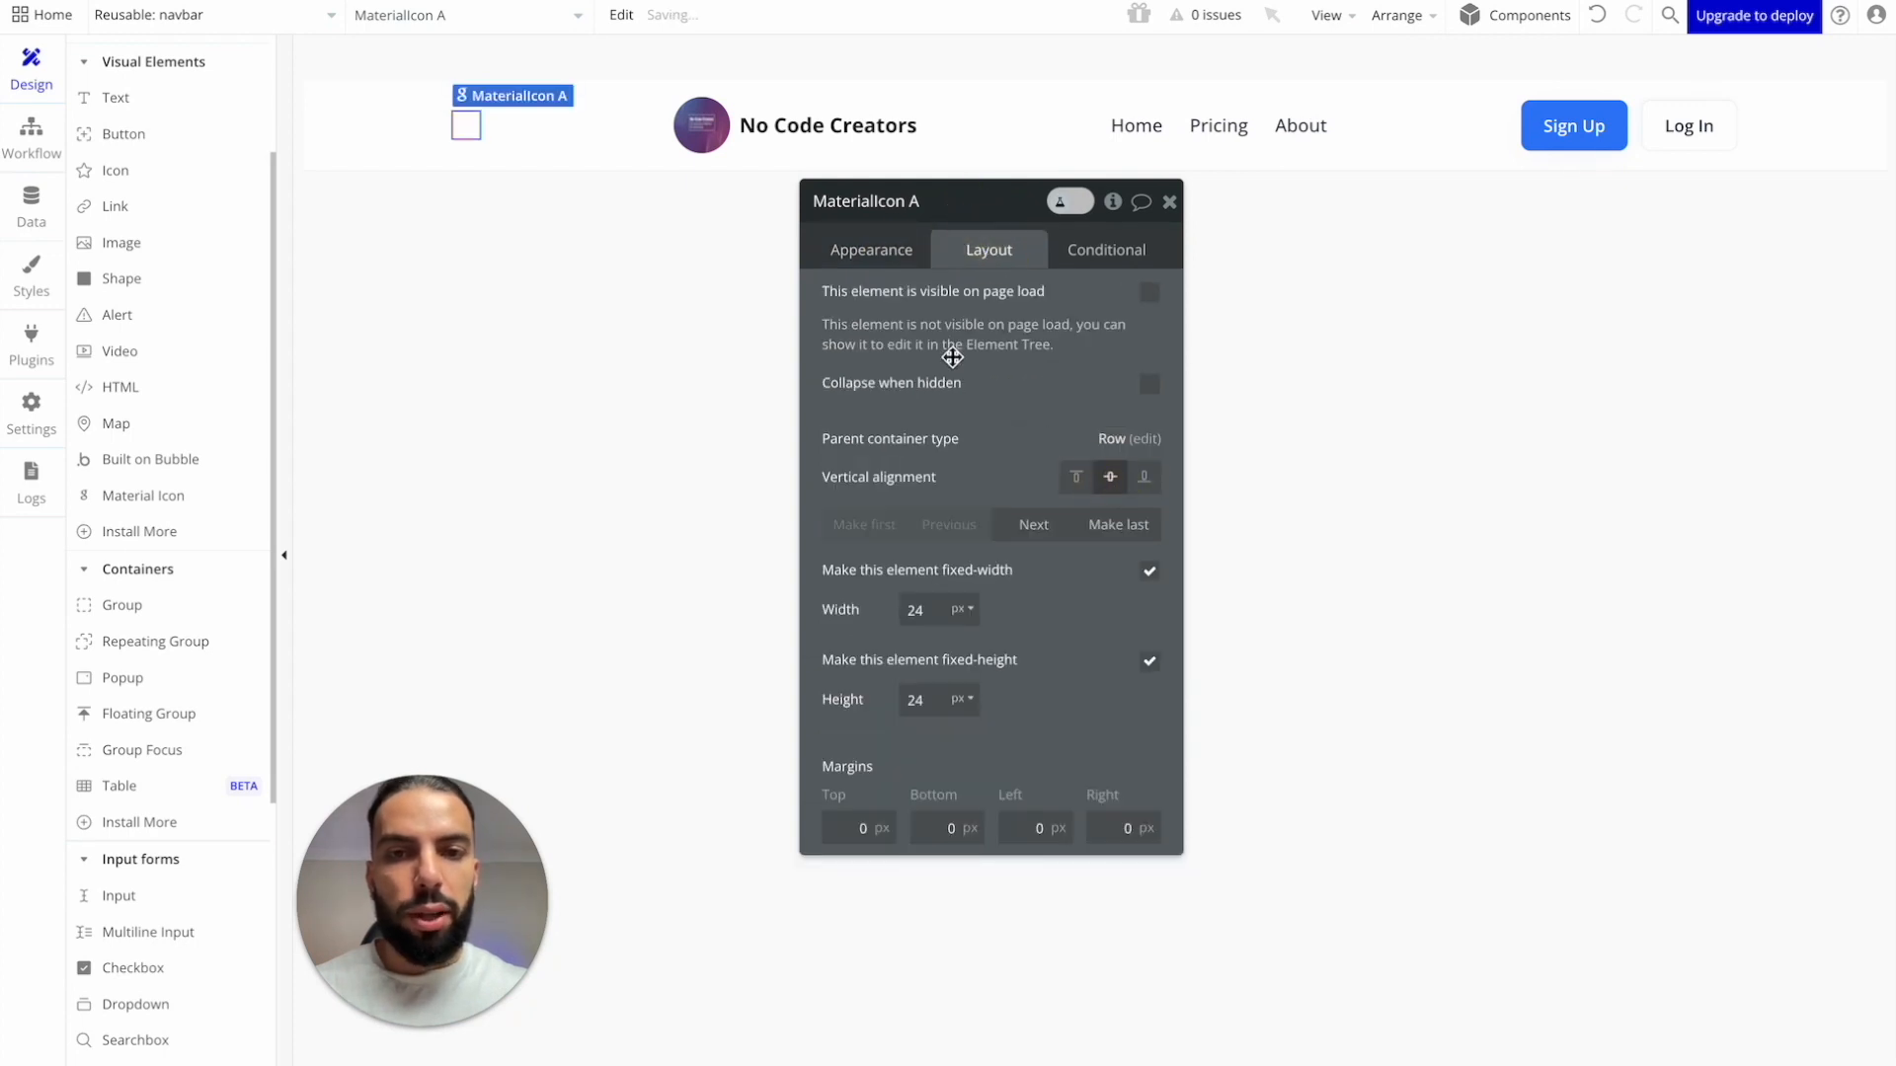
Step: Make the material icon the last element in the navbar's container
{"action": "left_click", "coordinate": [869, 258]}
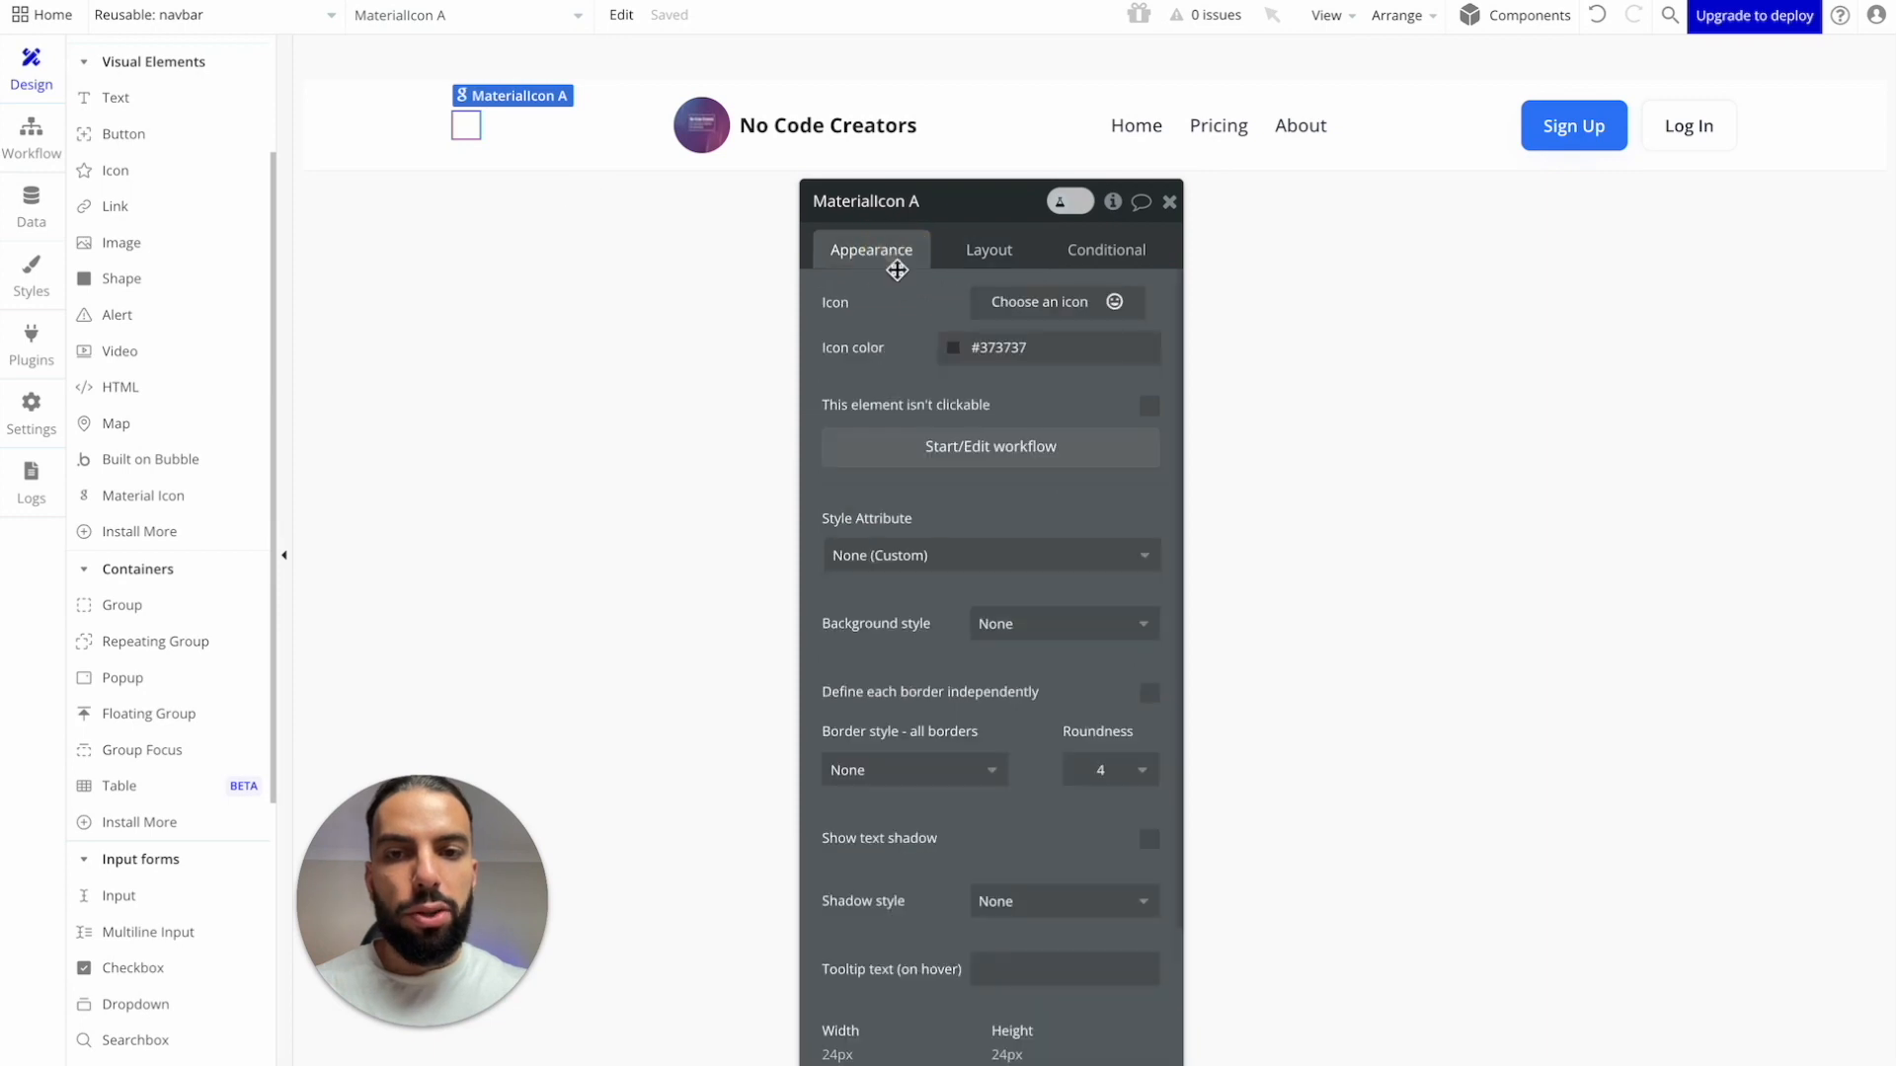
{"action": "left_click", "coordinate": [988, 251]}
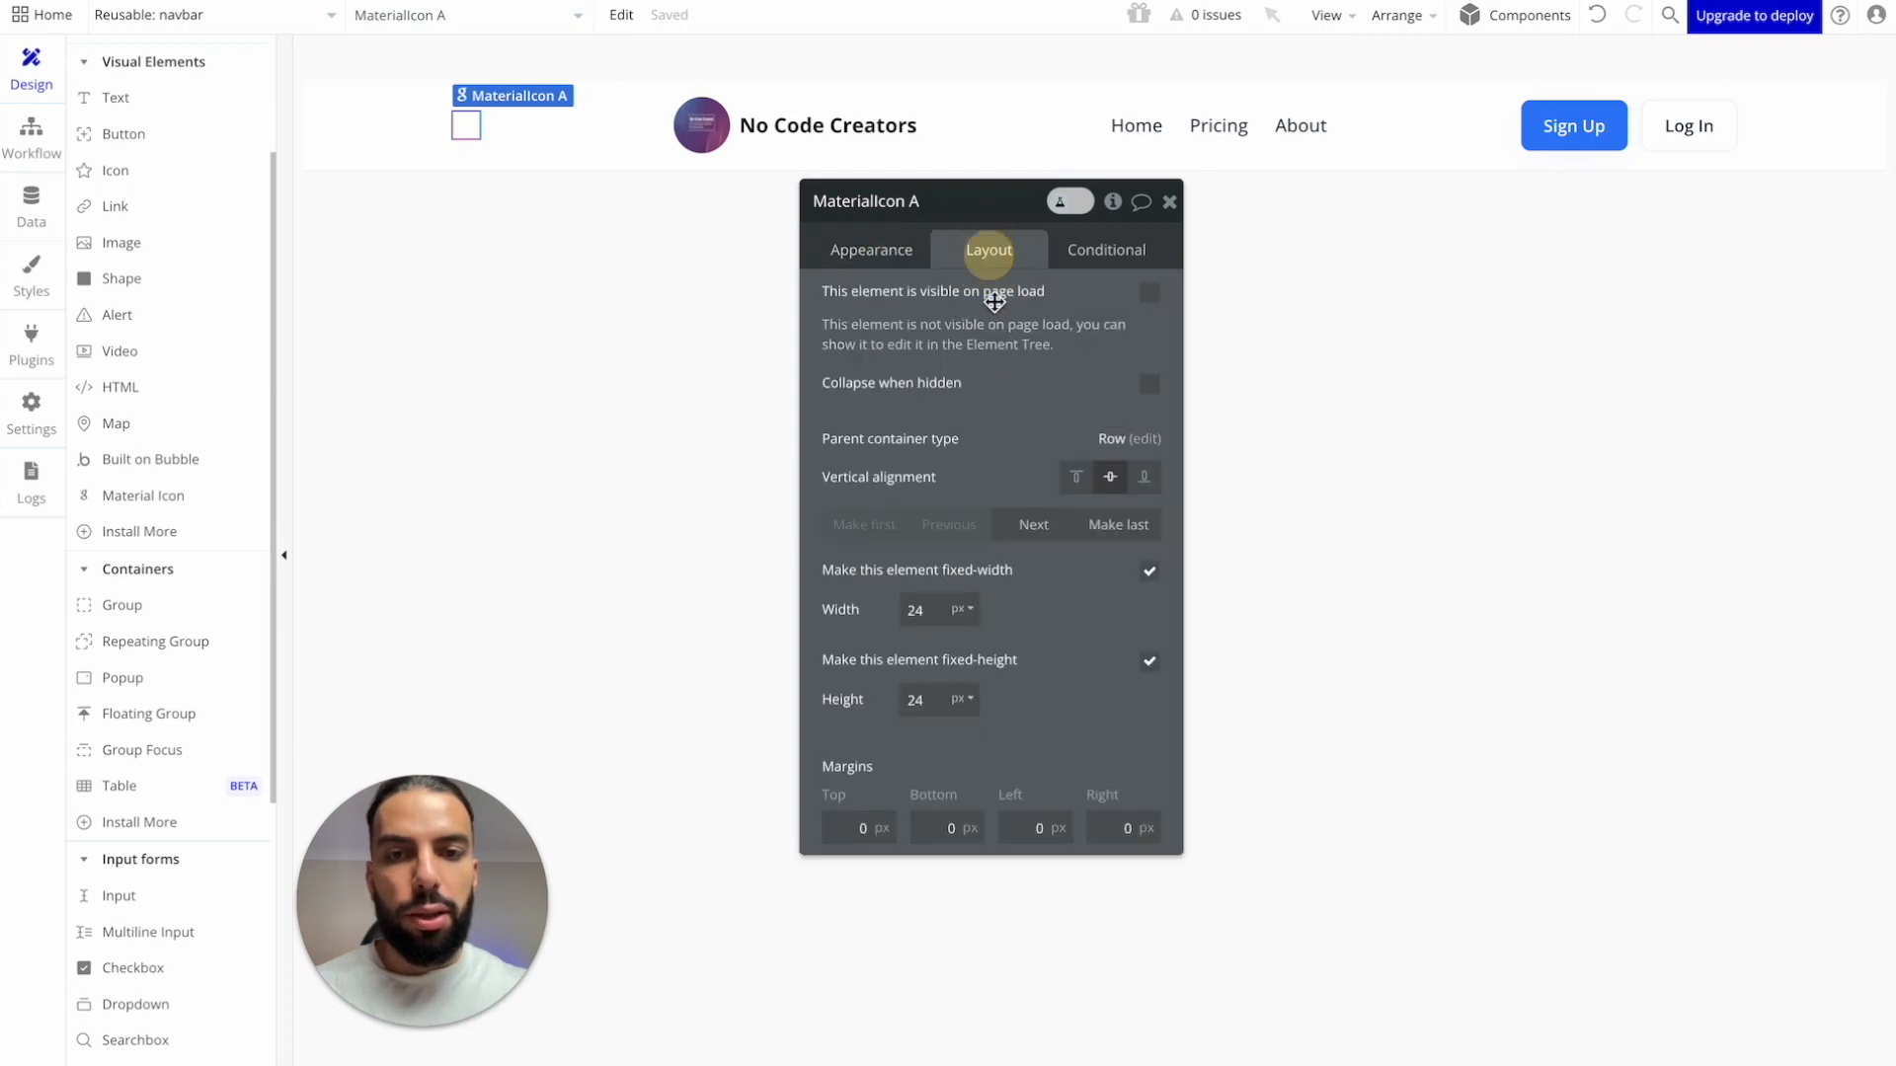
{"action": "left_click", "coordinate": [1132, 542]}
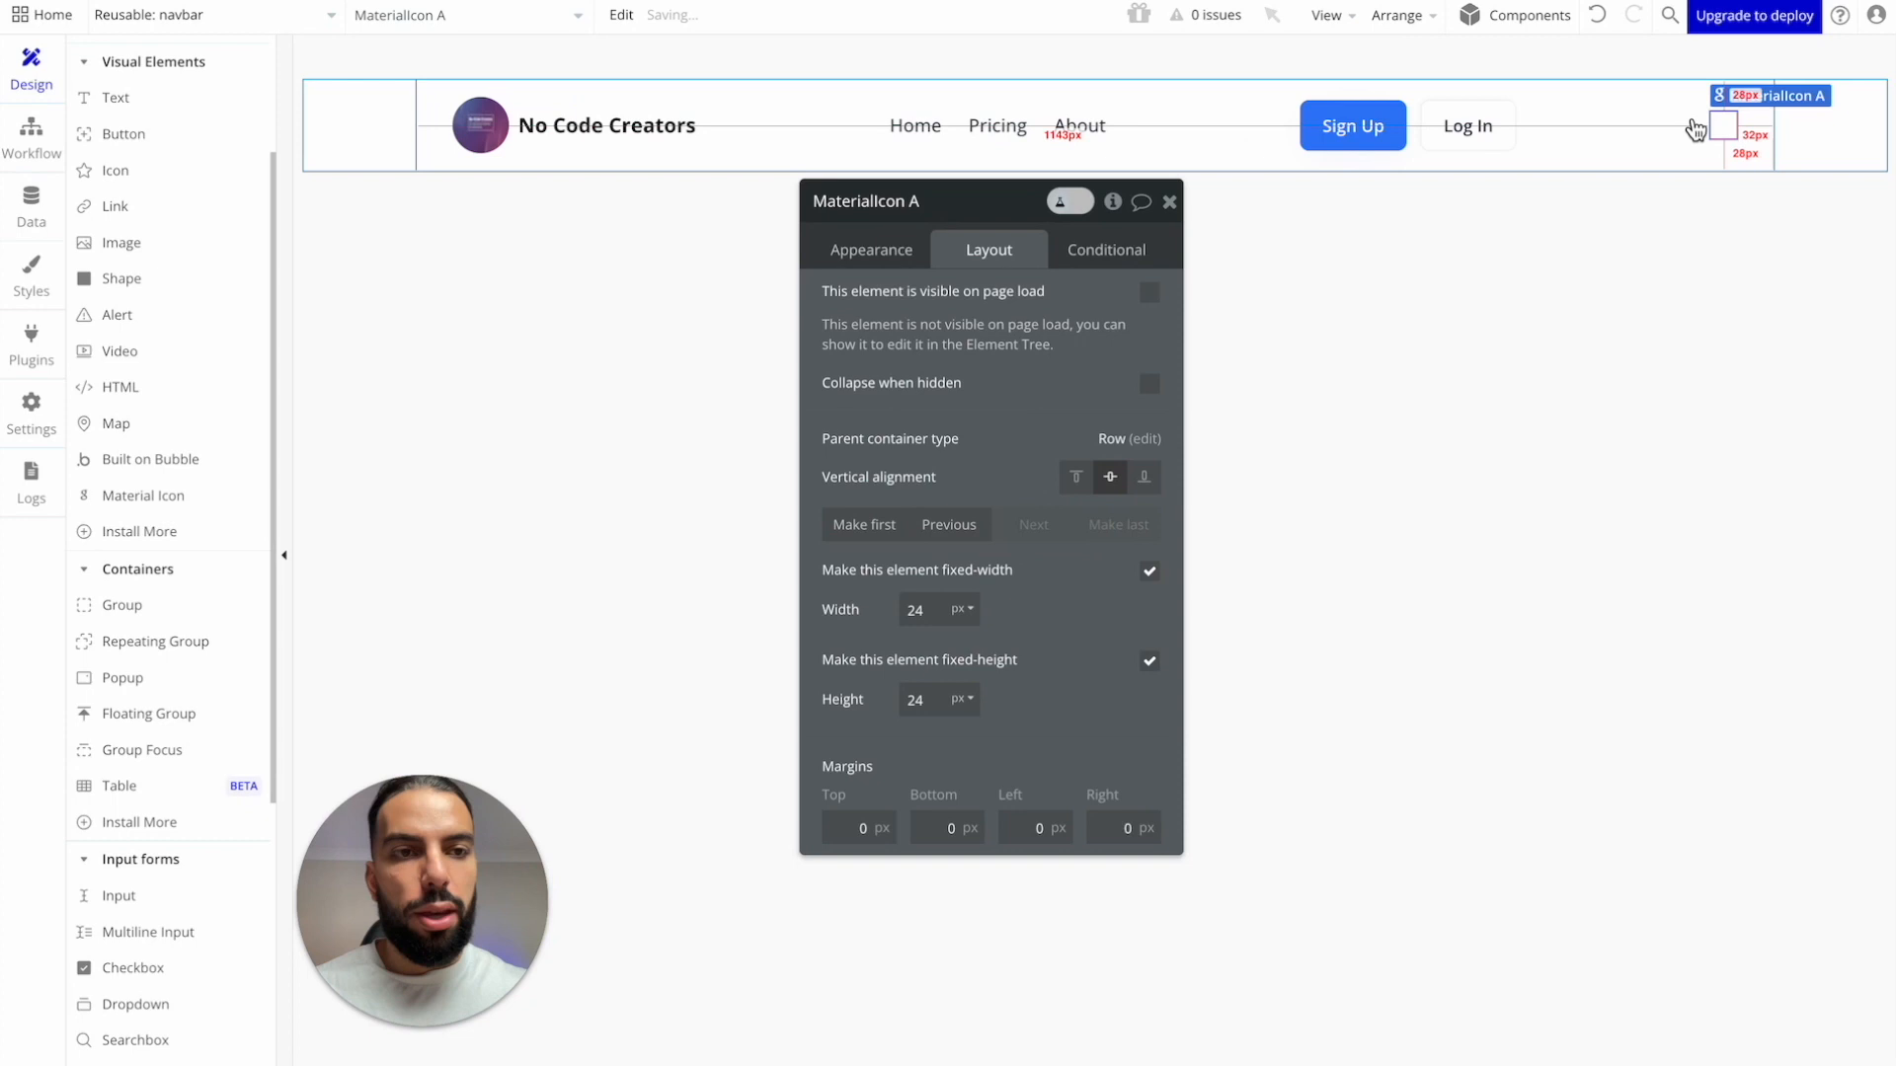
Step: Search the icon choices for "menu" and set the material icon to the first three-line menu icon
{"action": "left_click", "coordinate": [1726, 134]}
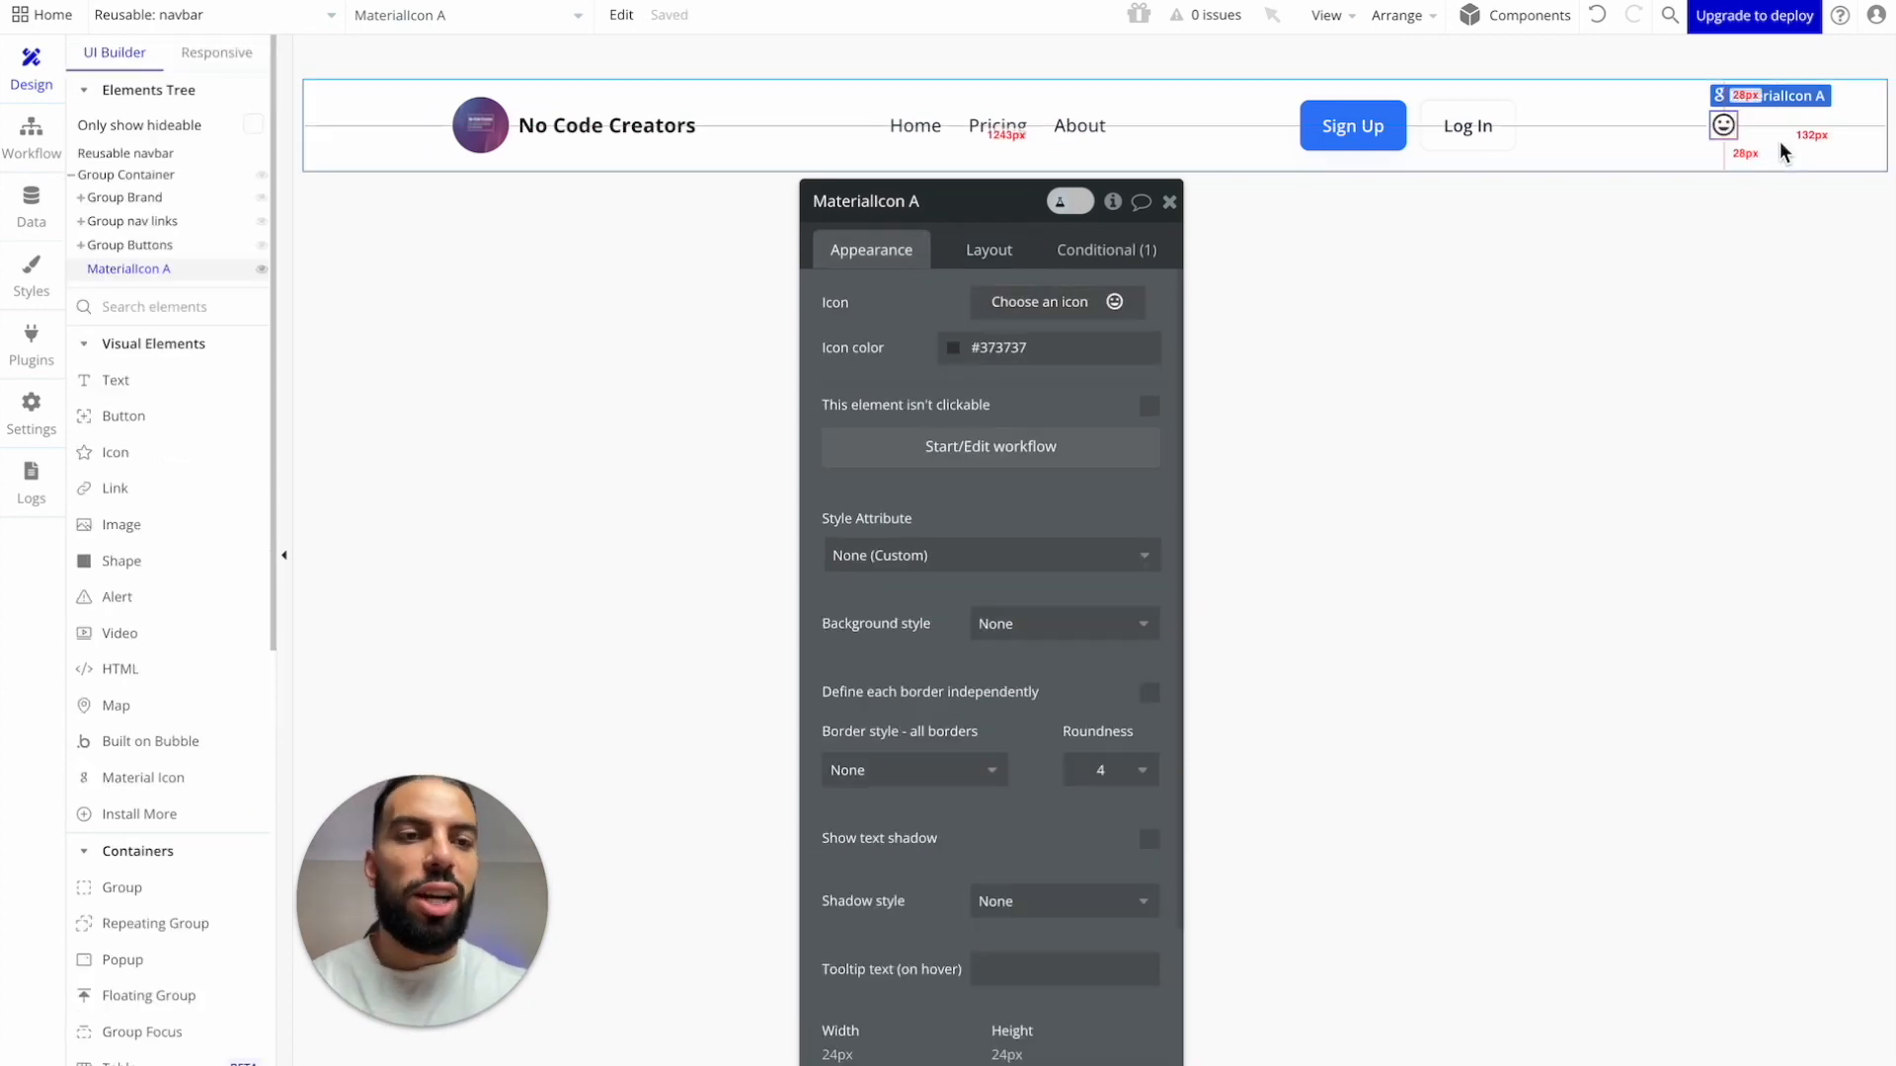
{"action": "left_click", "coordinate": [1062, 303]}
{"action": "type", "text": "menue"}
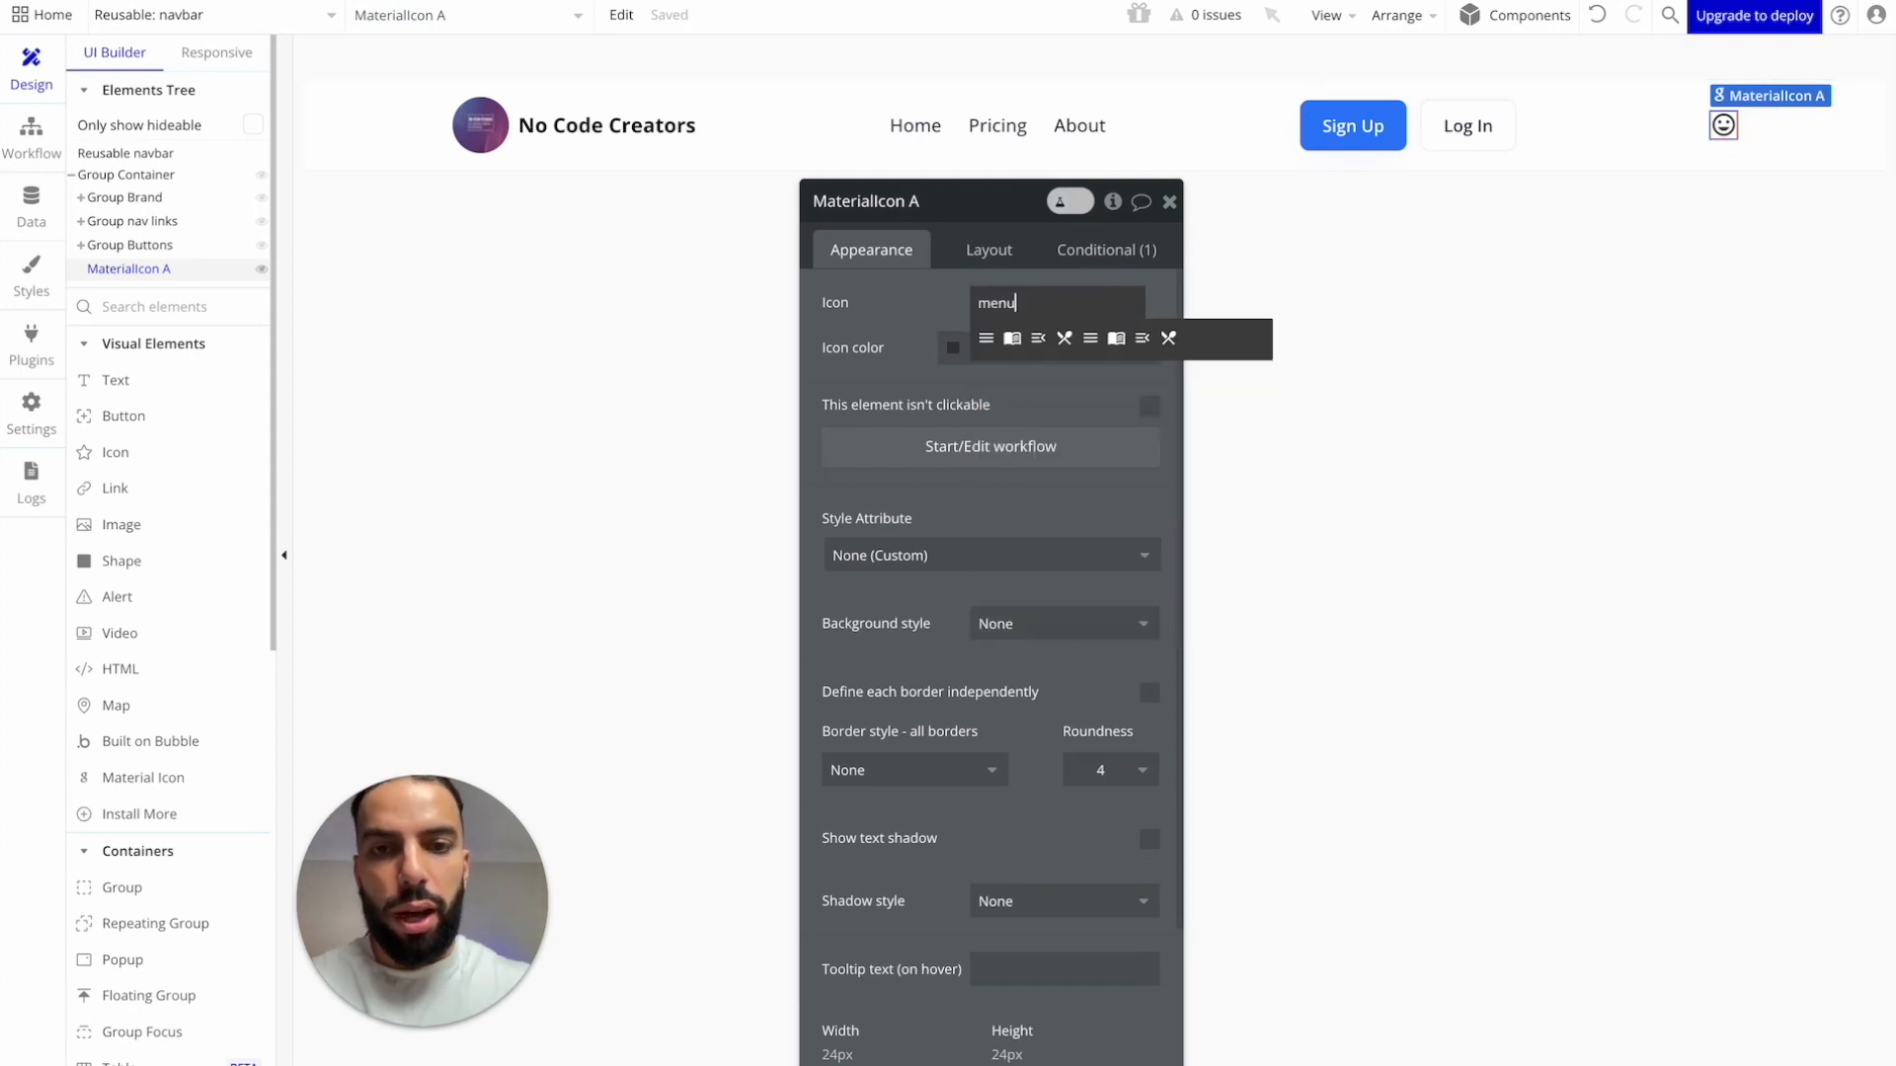
{"action": "left_click", "coordinate": [986, 341]}
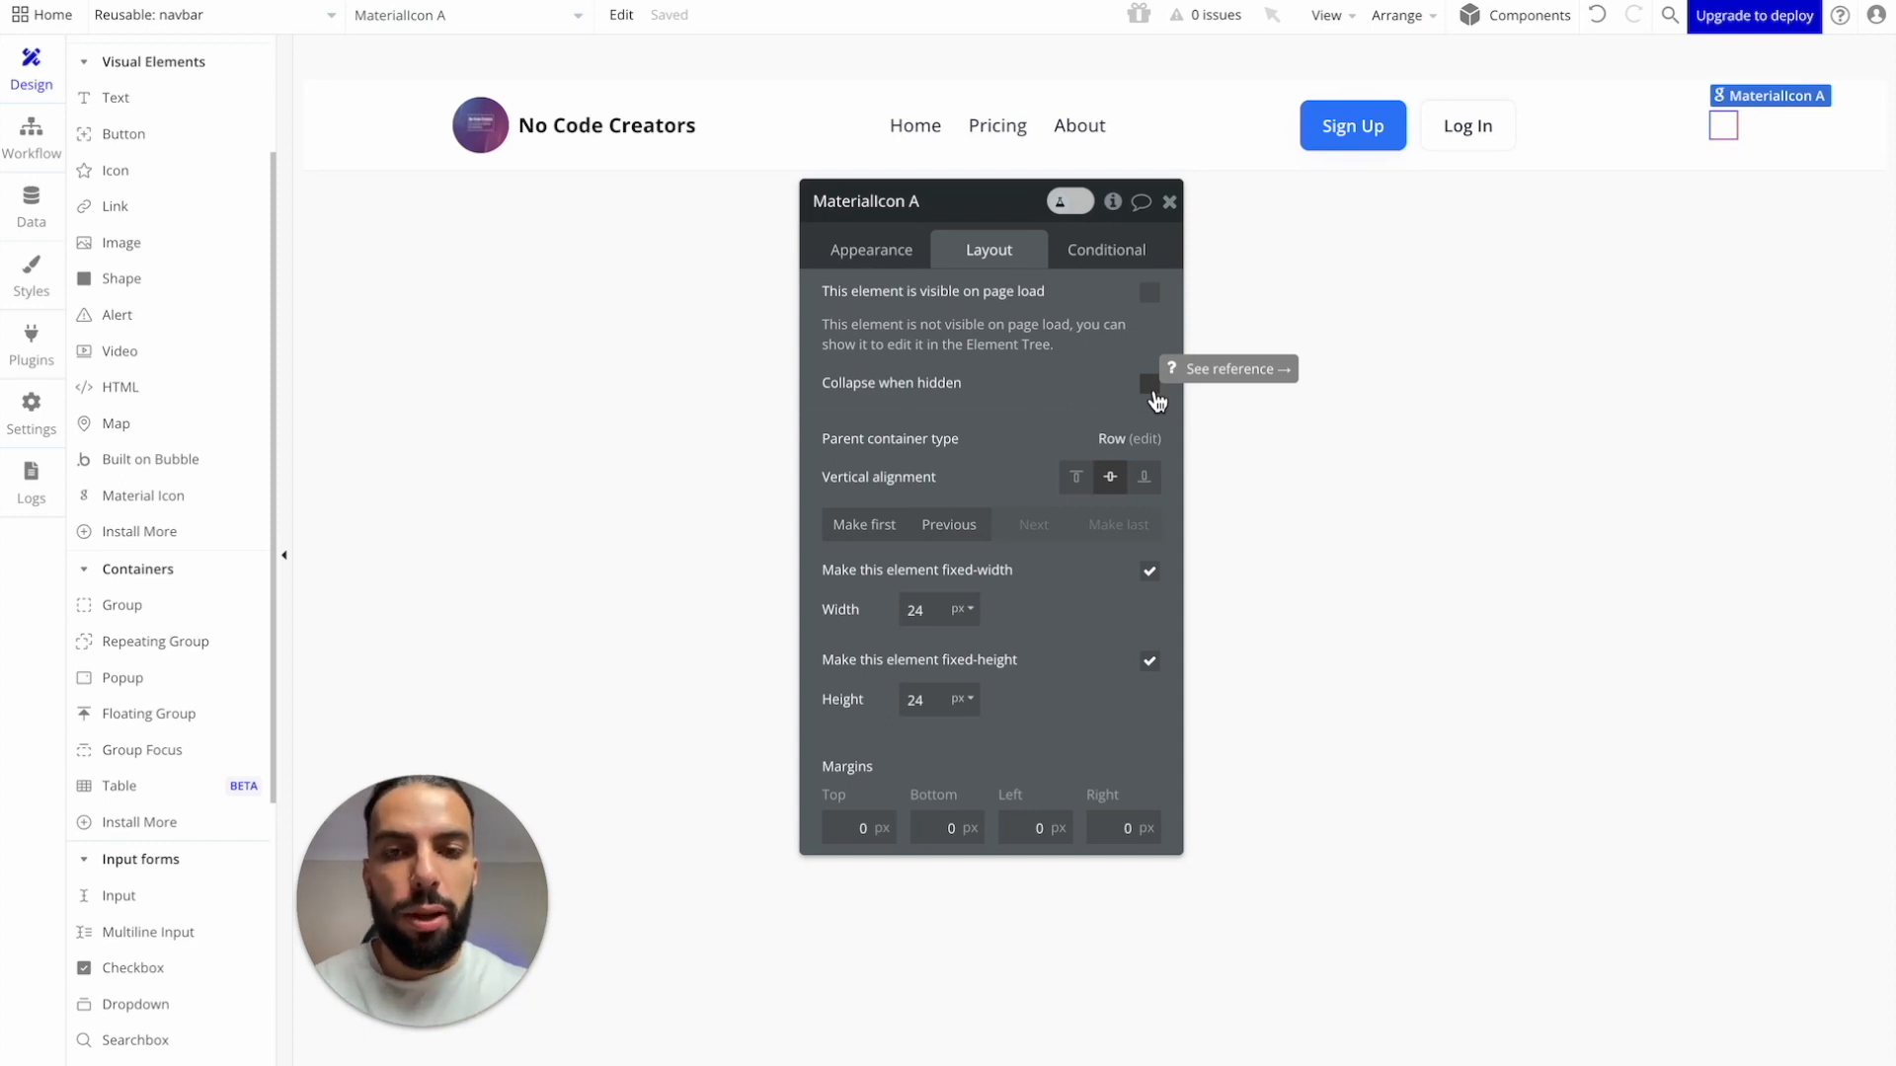
Step: Add a condition that makes the material icon visible when Current page width < Mobile Landscape (768 px), pasting the copied expression
{"action": "left_click", "coordinate": [1104, 254]}
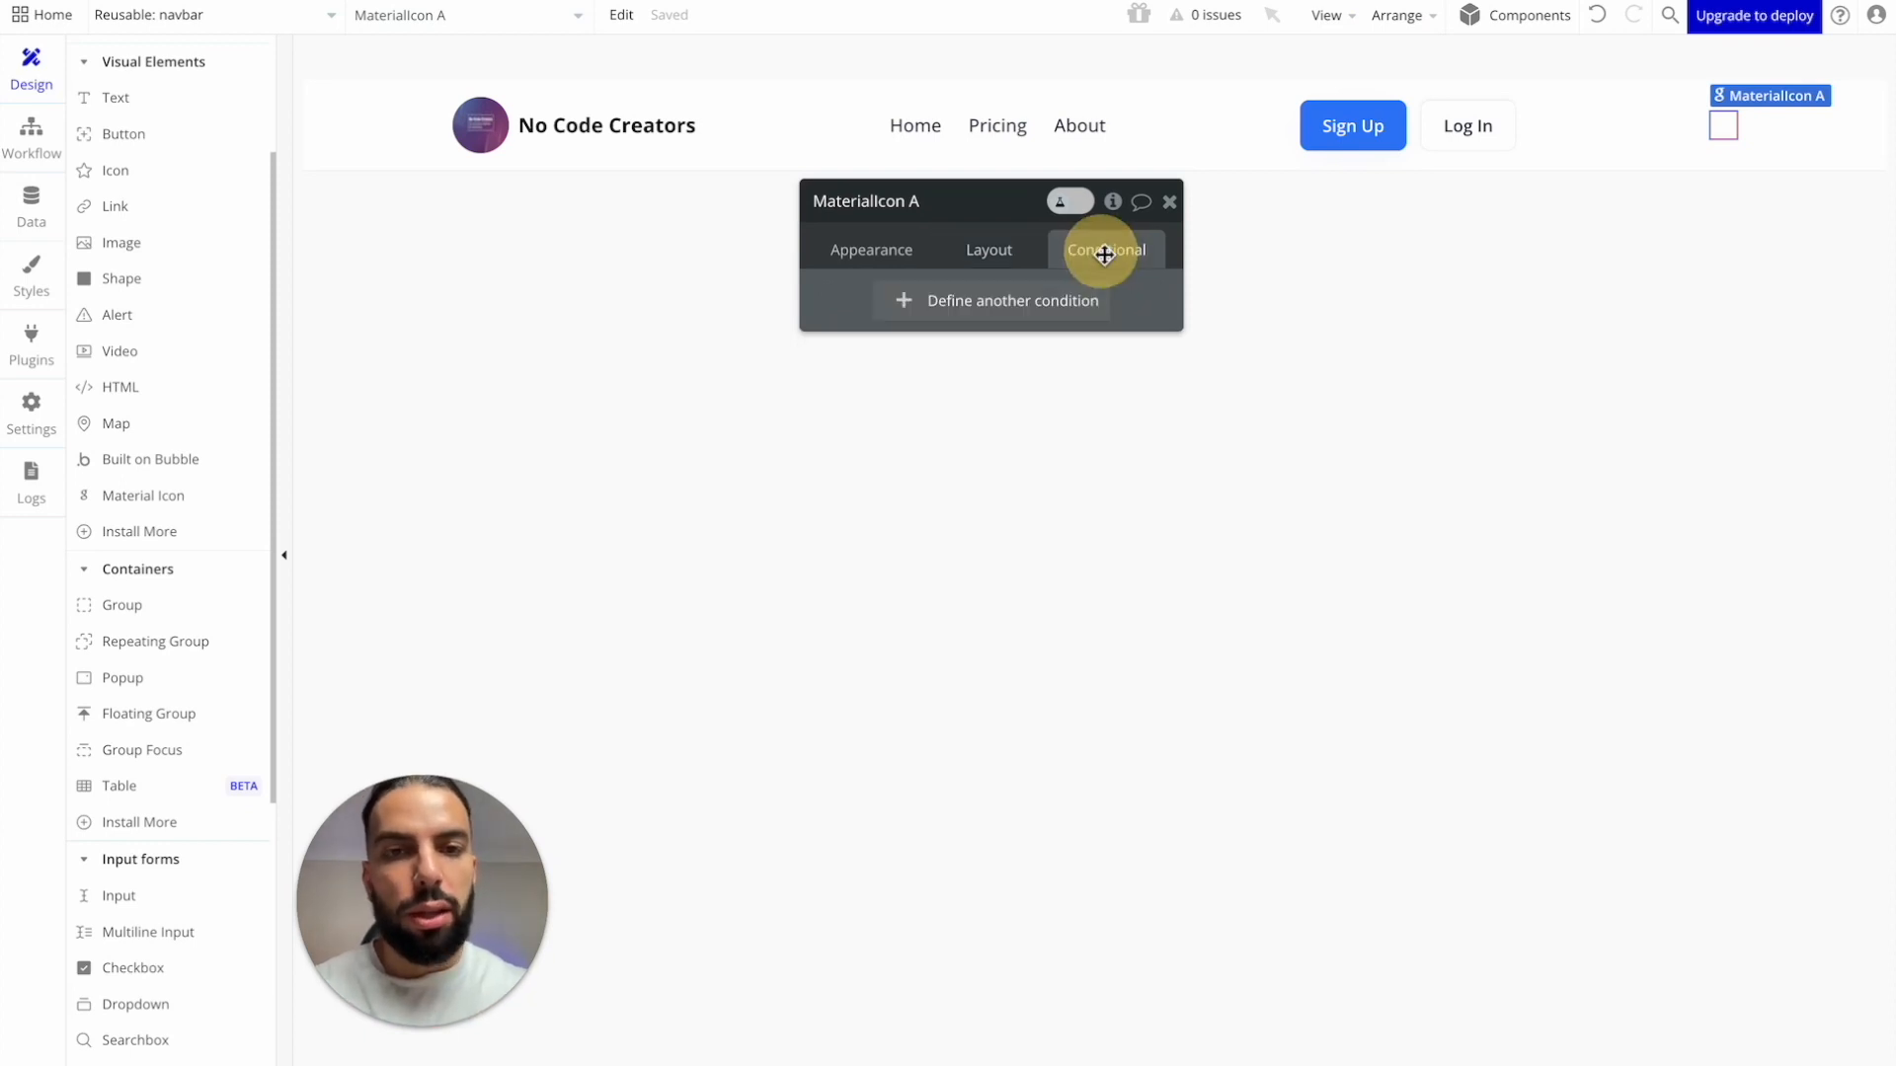
{"action": "left_click", "coordinate": [1012, 302]}
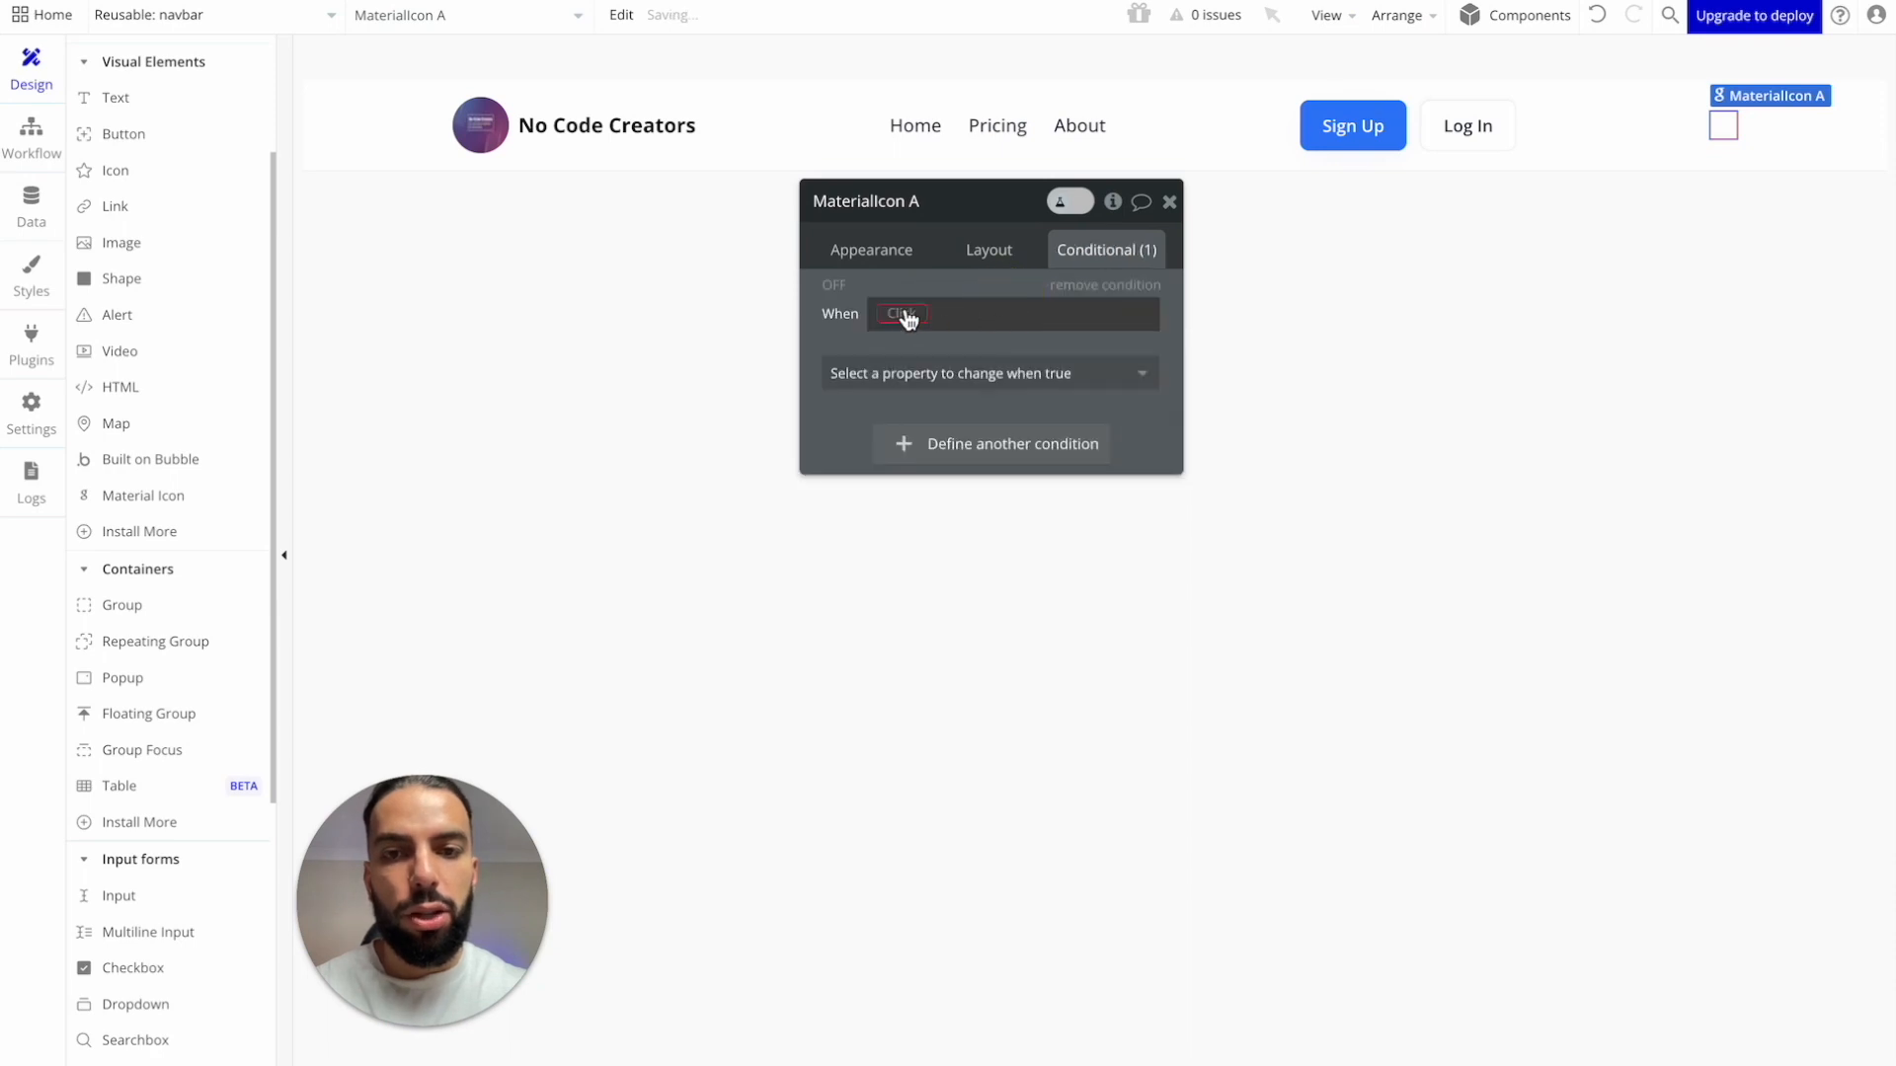
{"action": "right_click", "coordinate": [904, 315]}
{"action": "left_click", "coordinate": [1015, 277]}
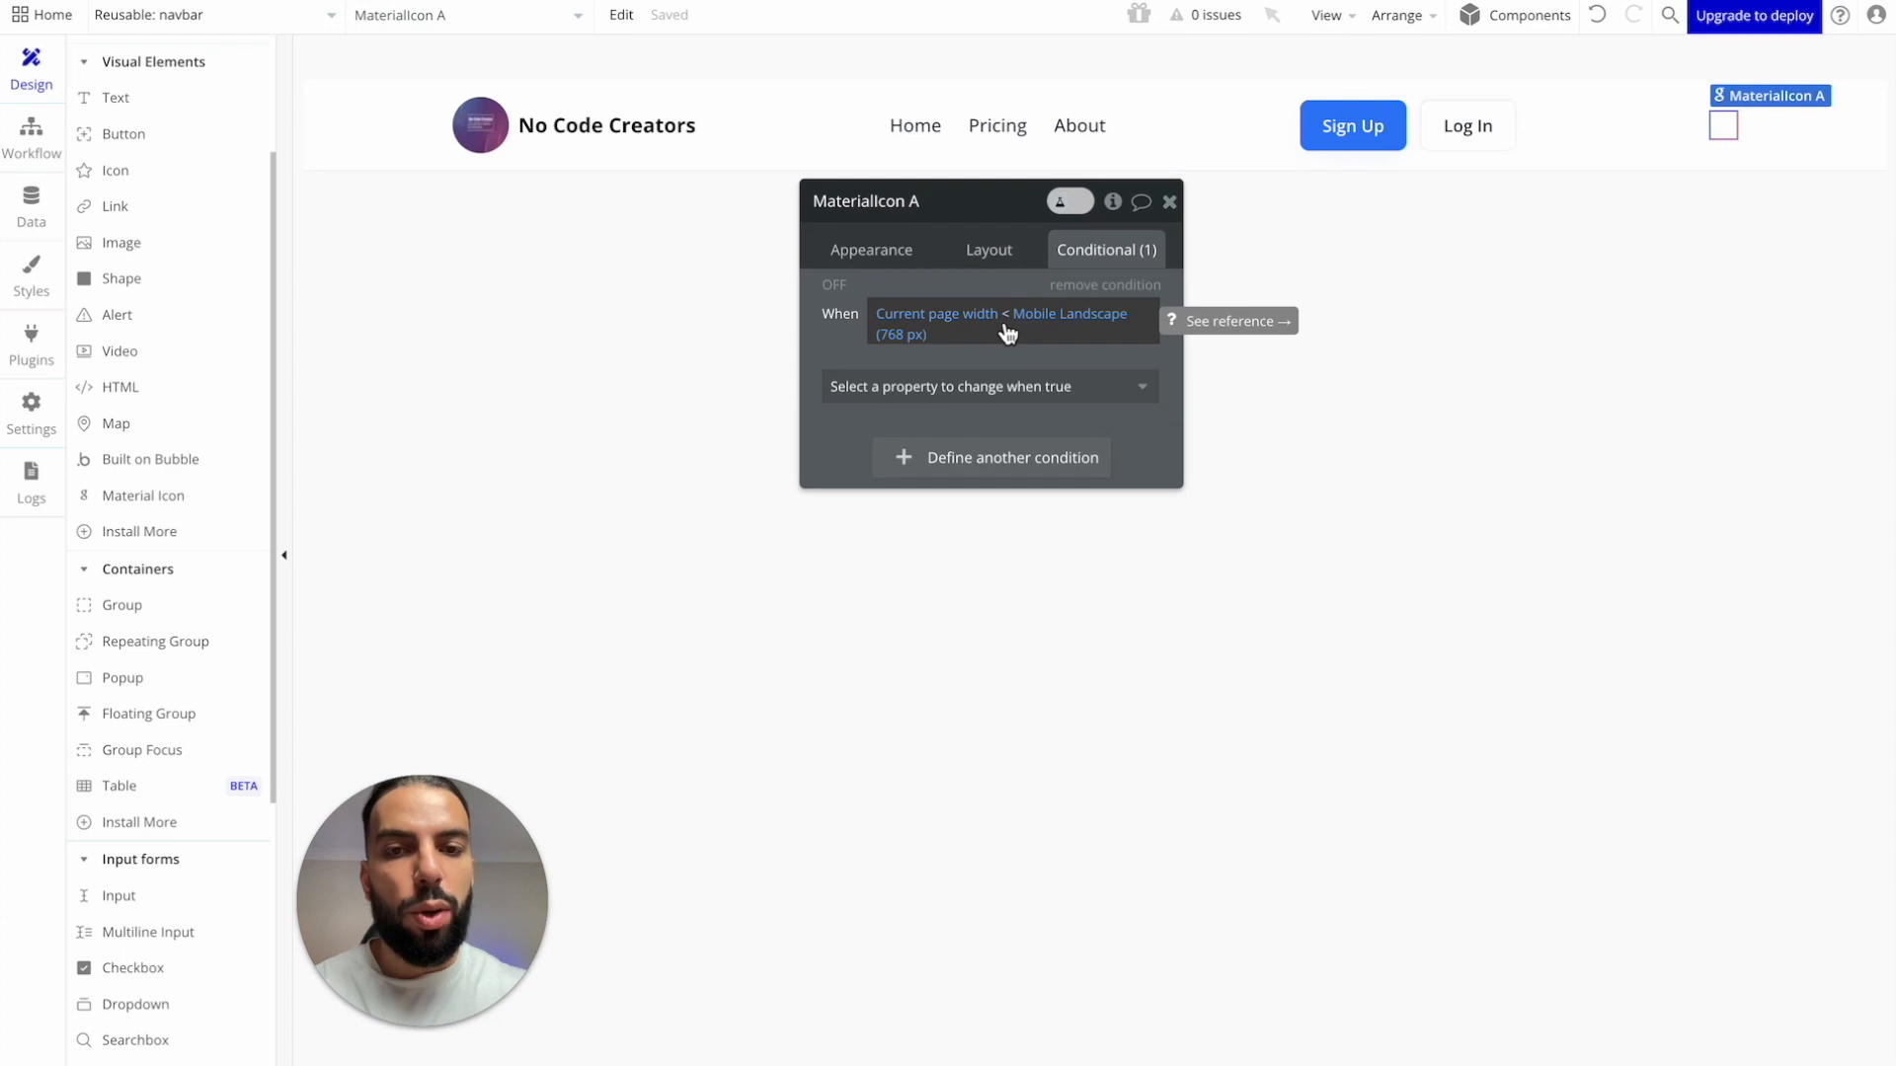
{"action": "left_click", "coordinate": [1068, 386]}
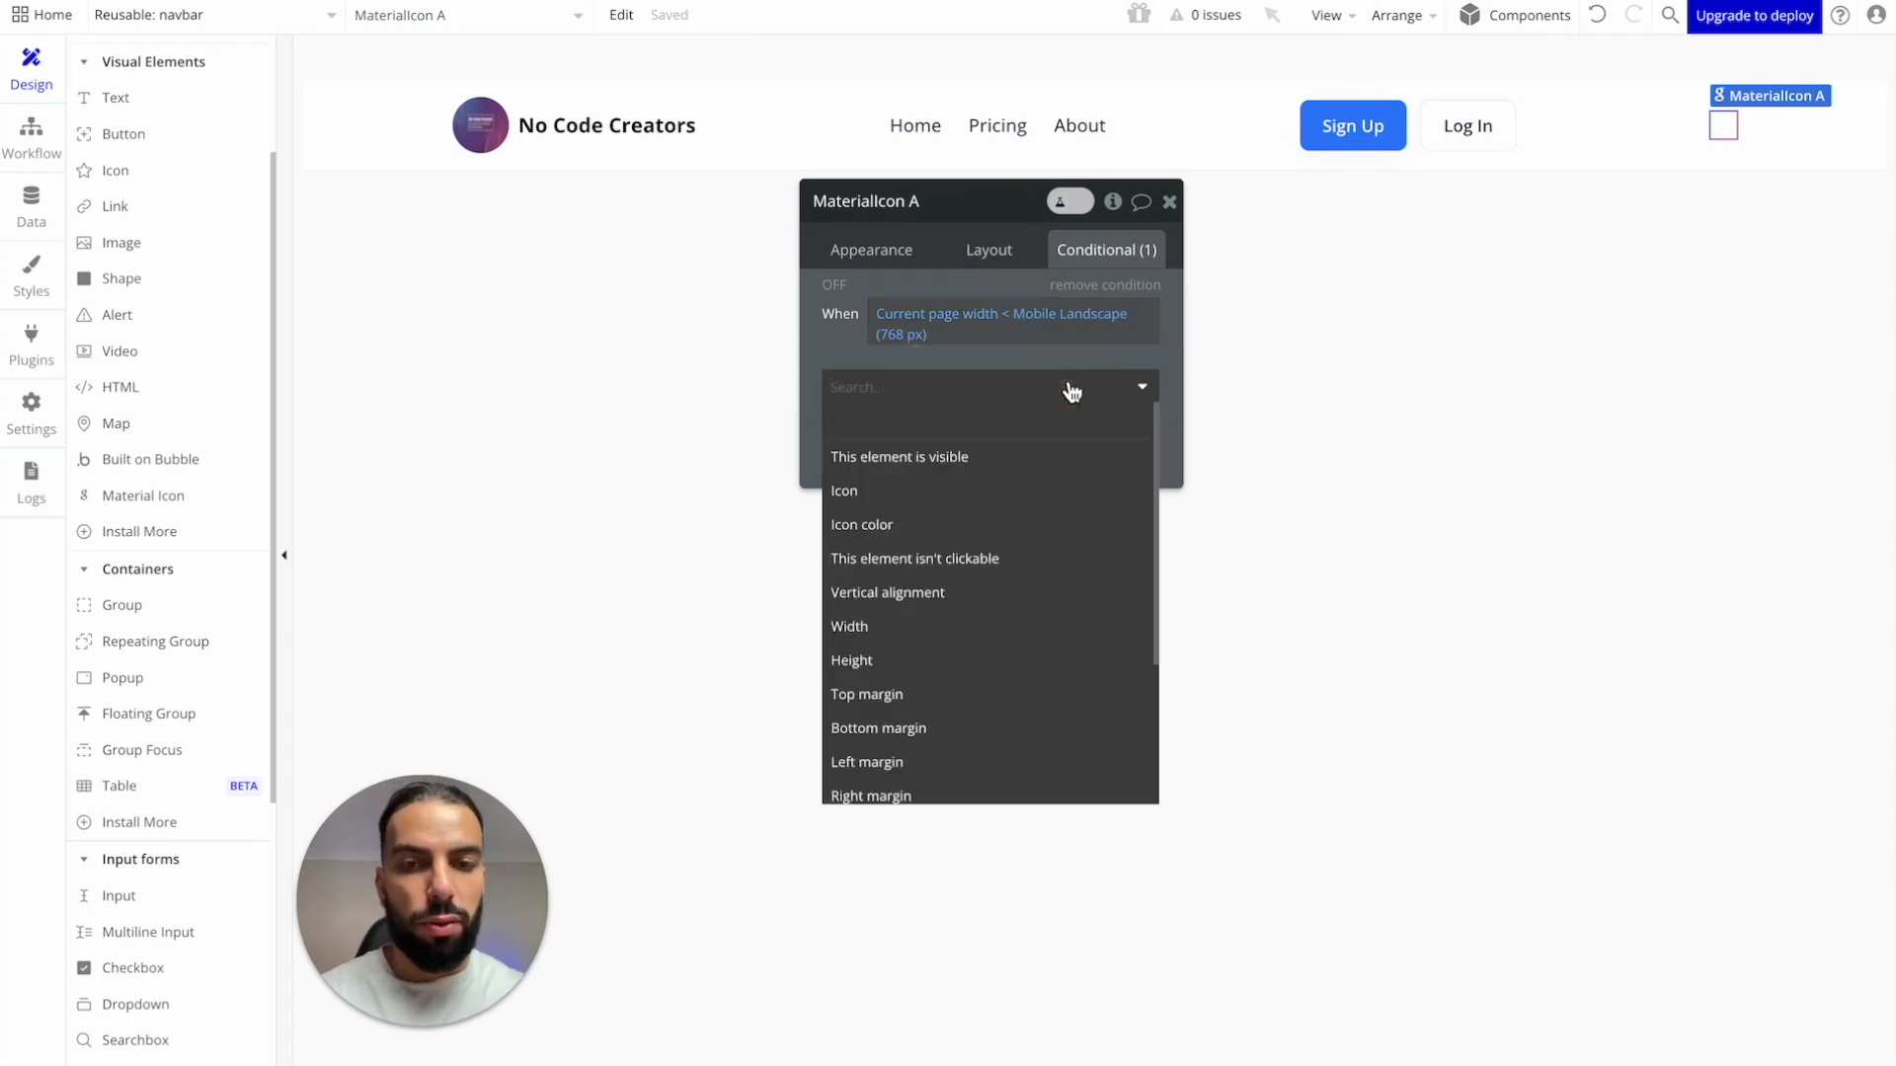
{"action": "left_click", "coordinate": [1007, 457]}
{"action": "left_click", "coordinate": [1128, 385]}
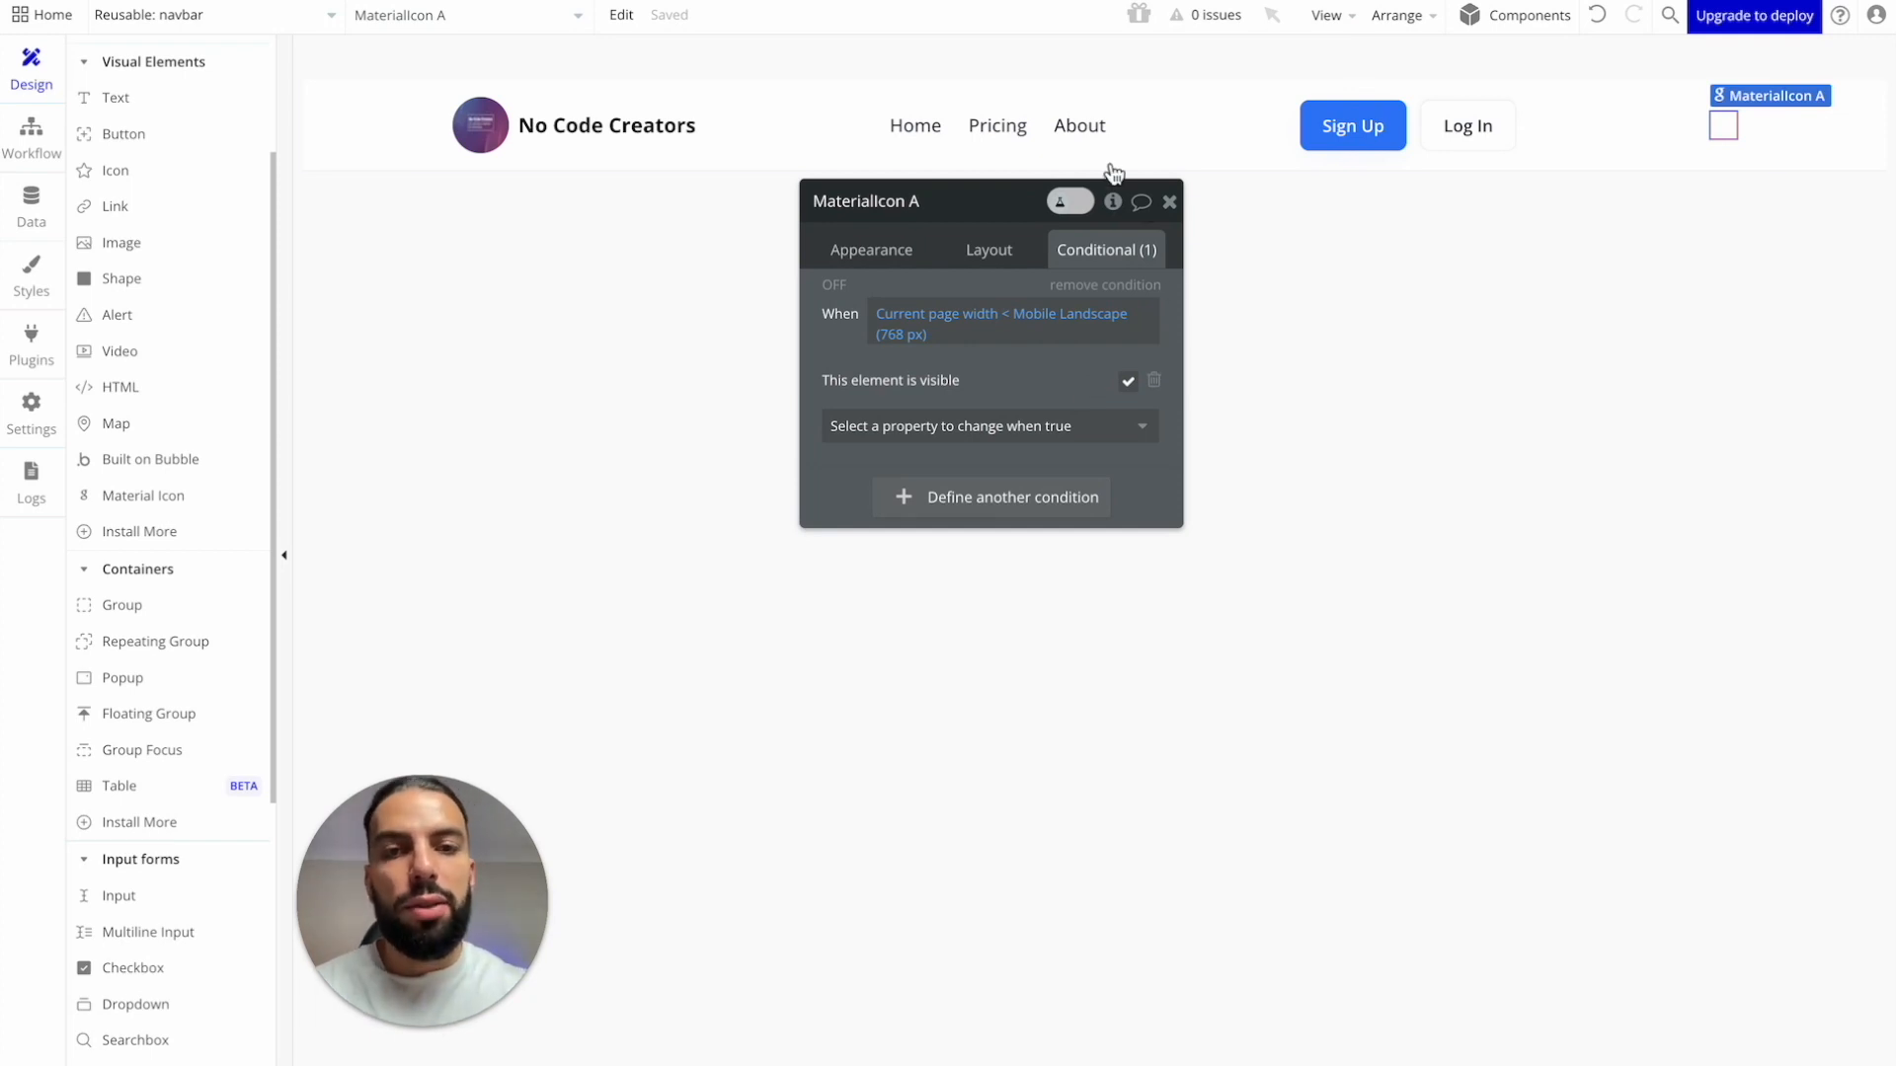
Step: Enable Collapse when hidden for the material icon and close its property editor
{"action": "left_click", "coordinate": [1037, 132]}
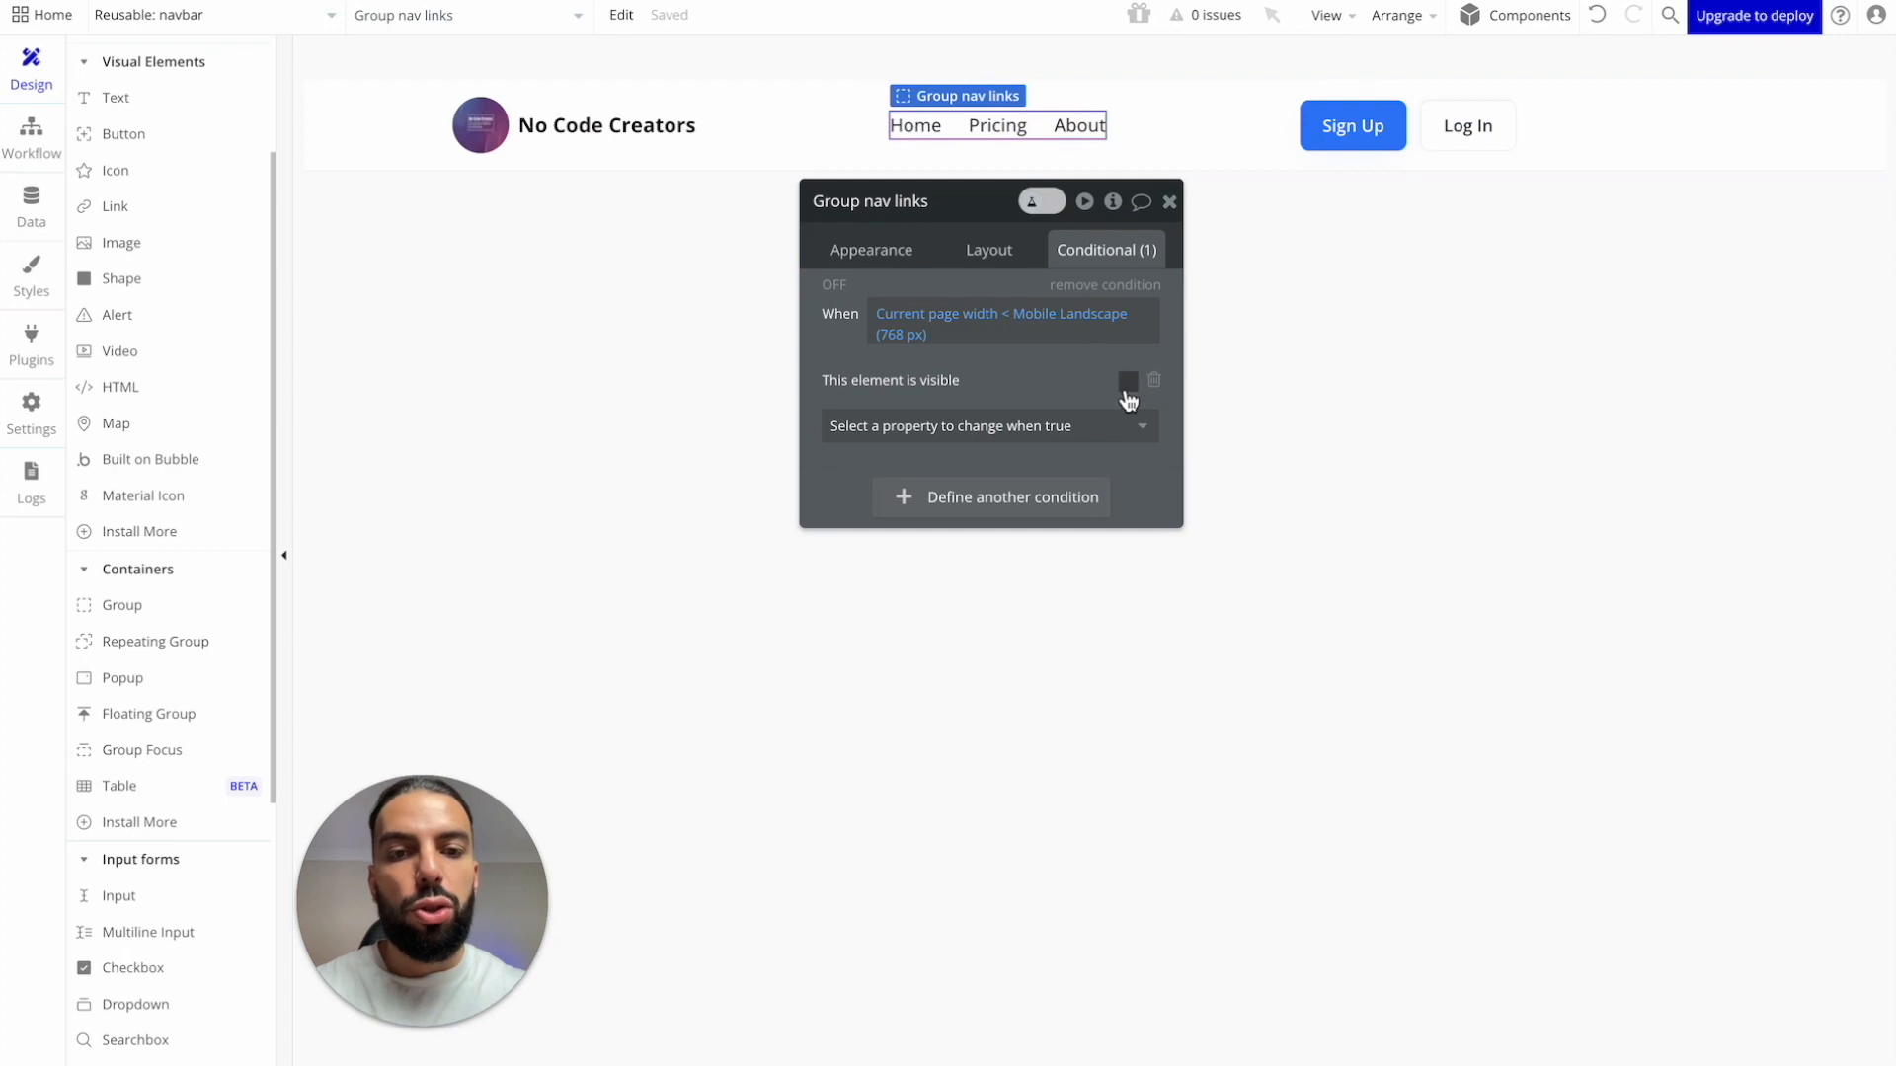
{"action": "left_click", "coordinate": [1419, 148]}
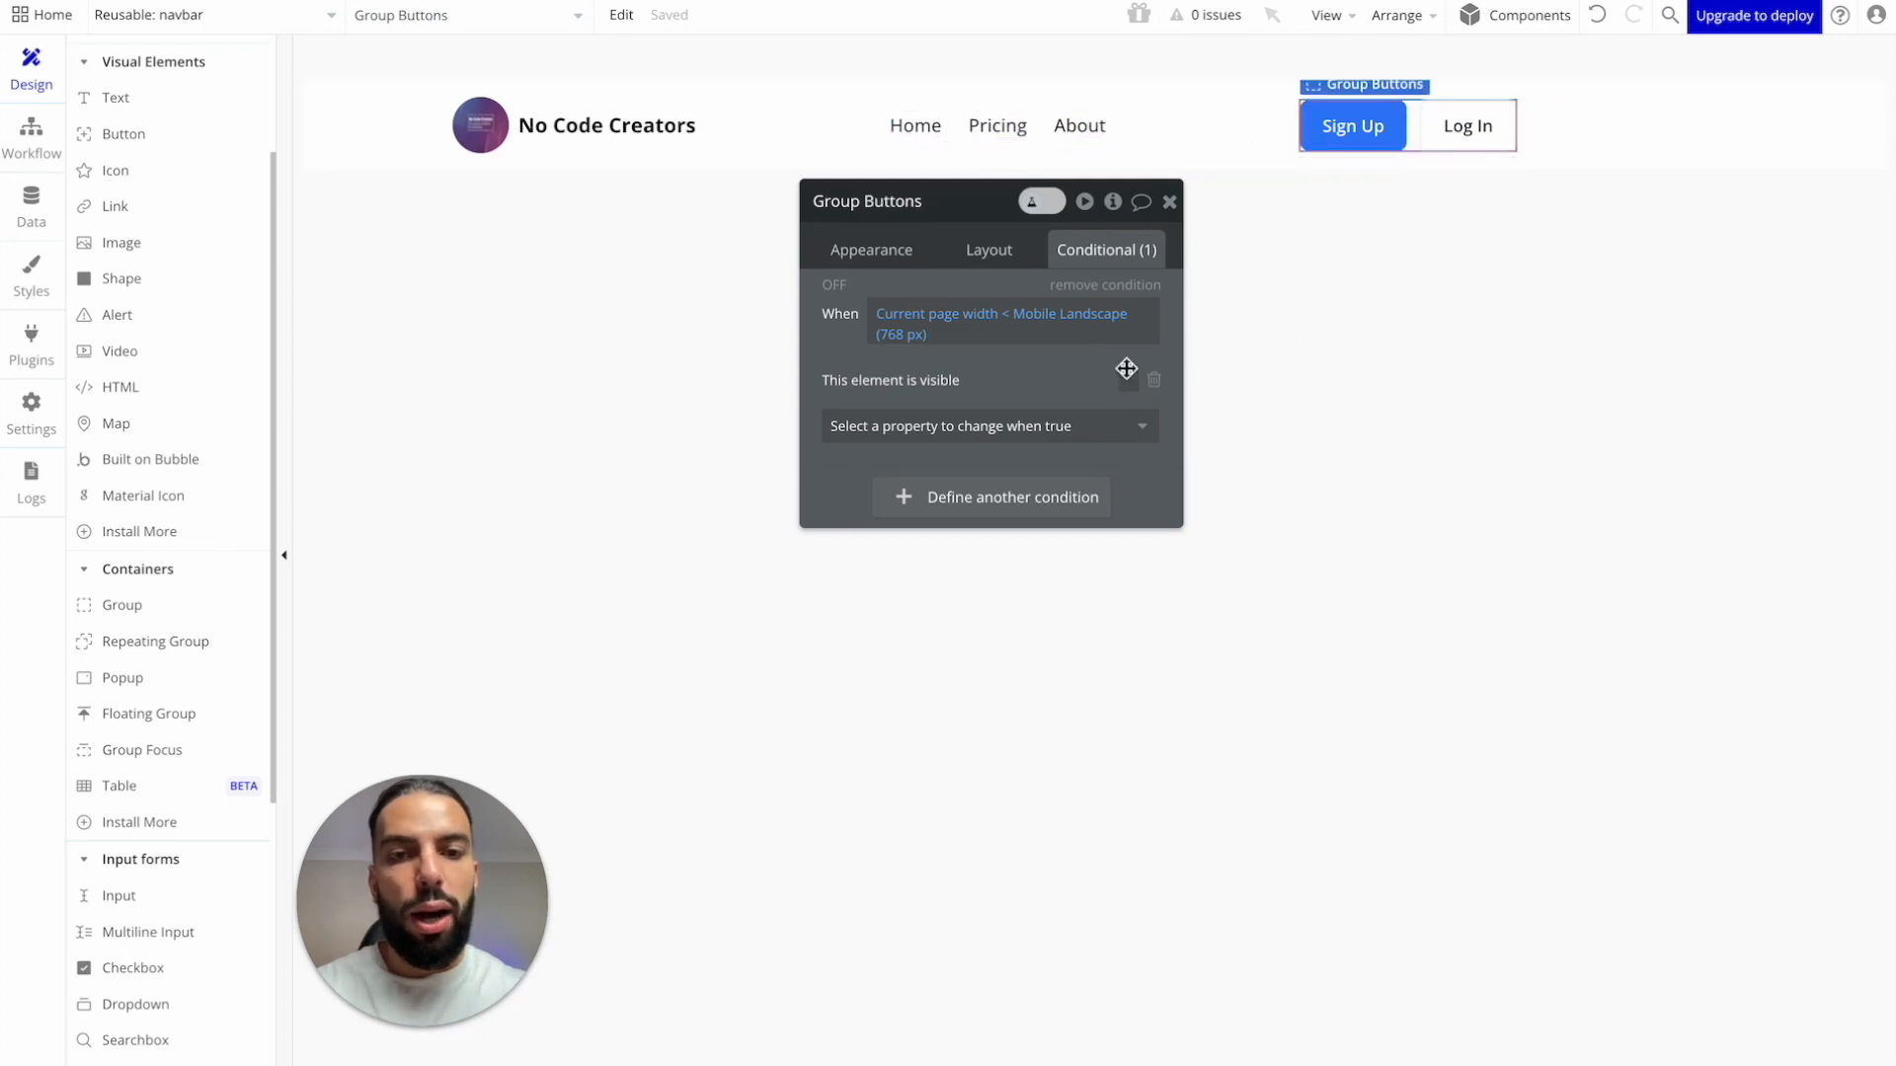
{"action": "left_click", "coordinate": [1729, 138]}
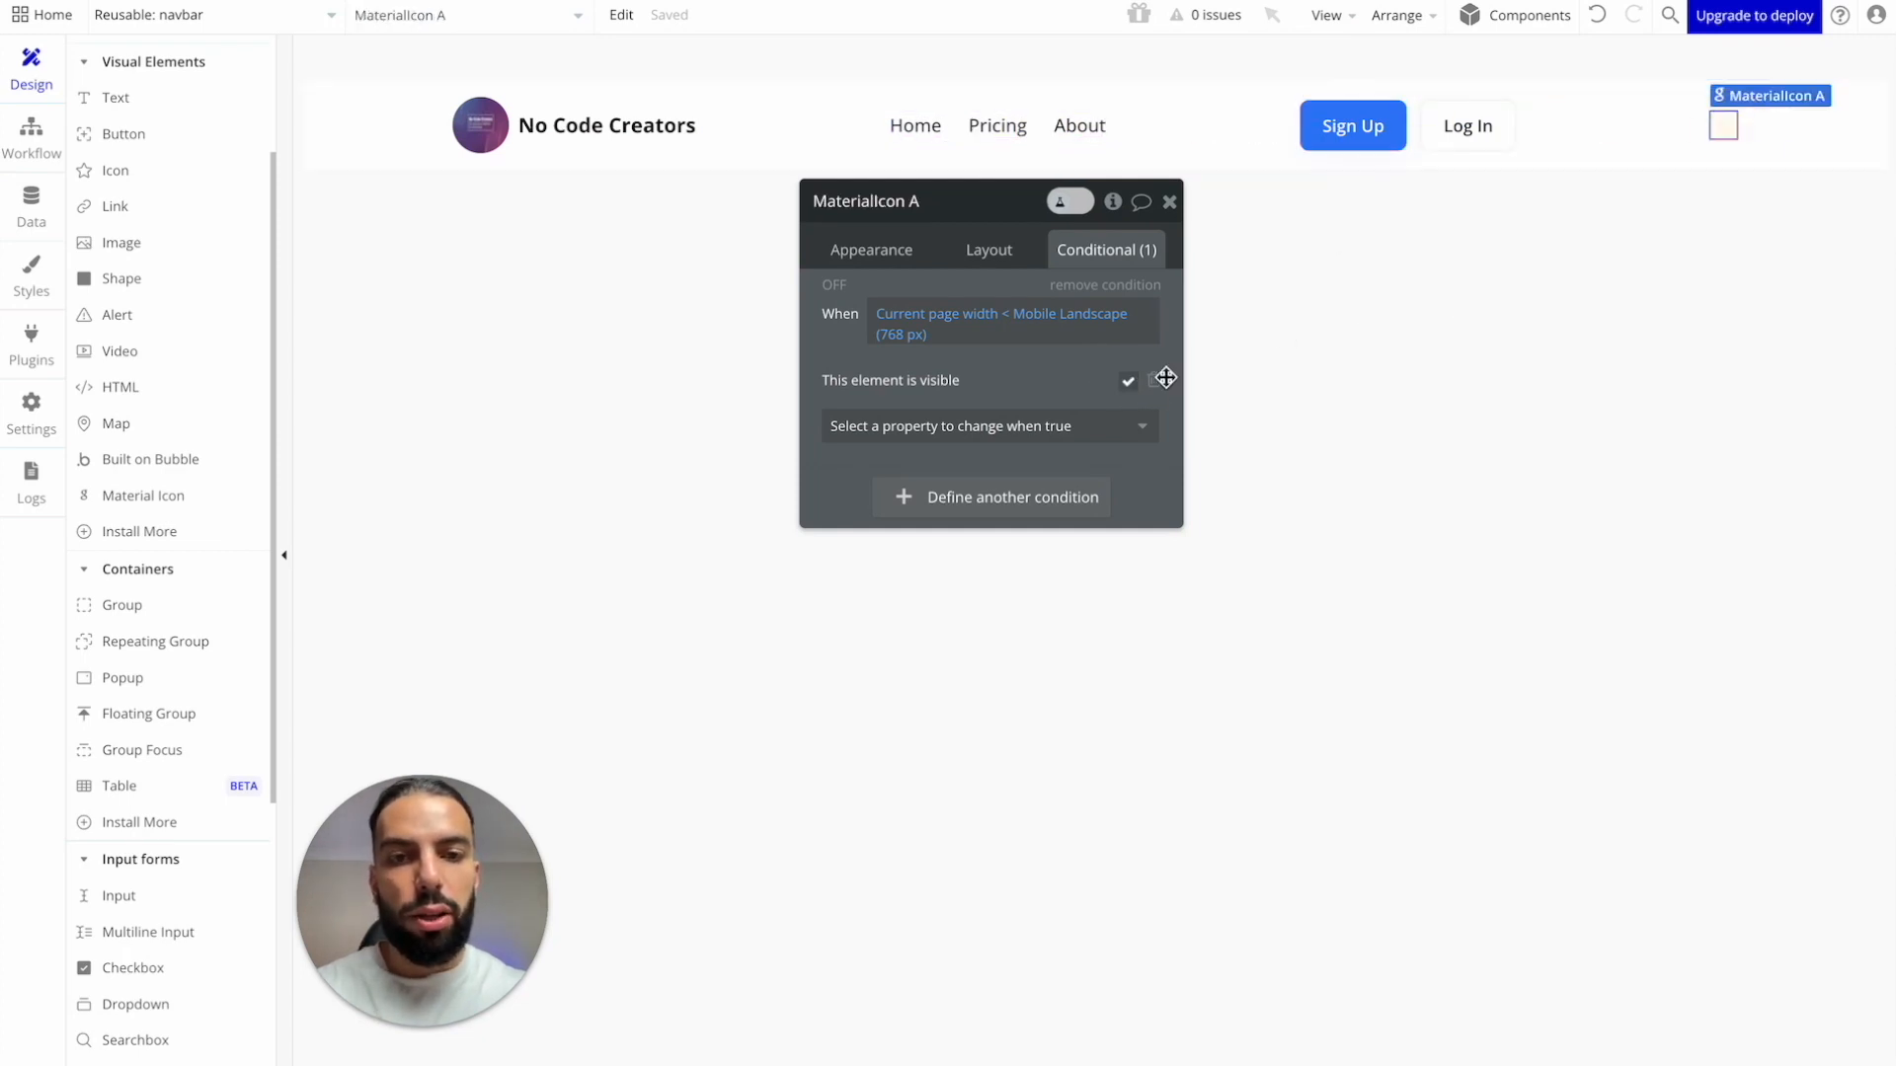
{"action": "left_click", "coordinate": [869, 249]}
{"action": "left_click", "coordinate": [987, 252]}
{"action": "left_click", "coordinate": [1149, 385]}
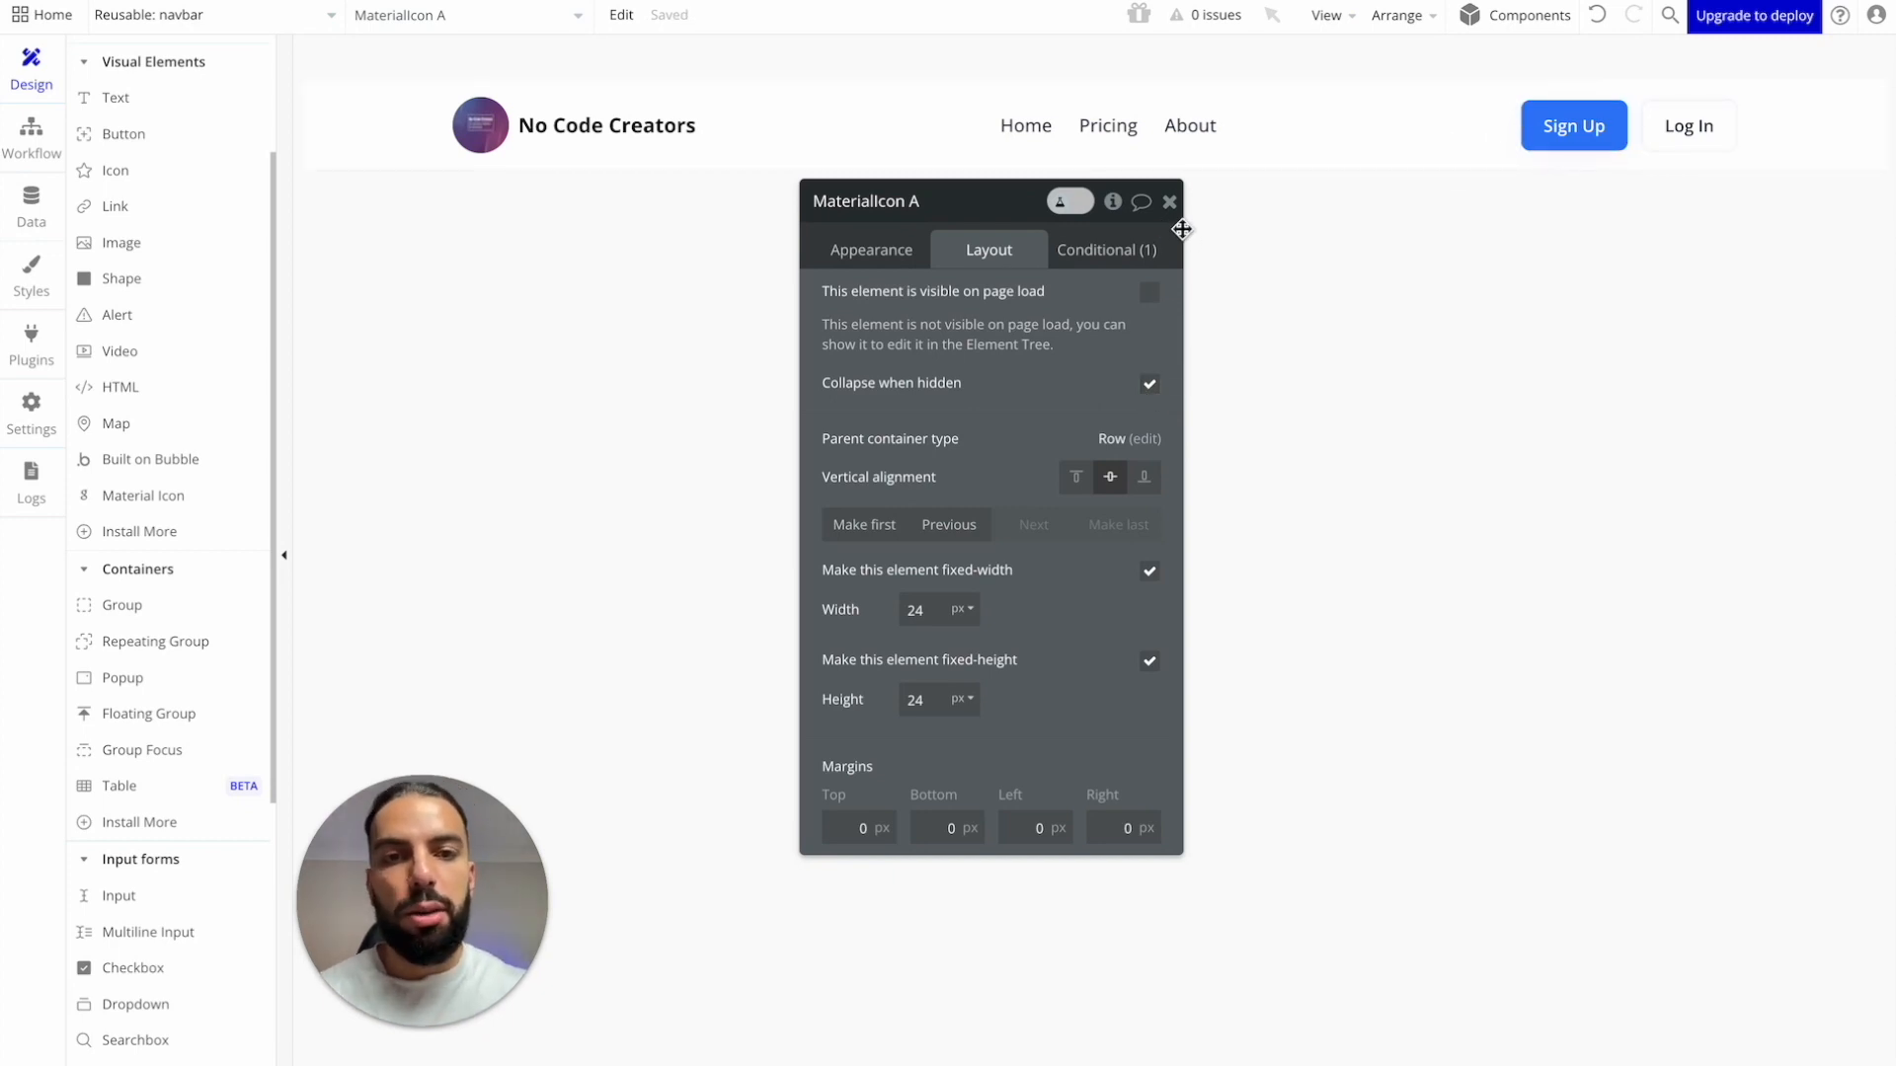
{"action": "left_click", "coordinate": [1169, 201]}
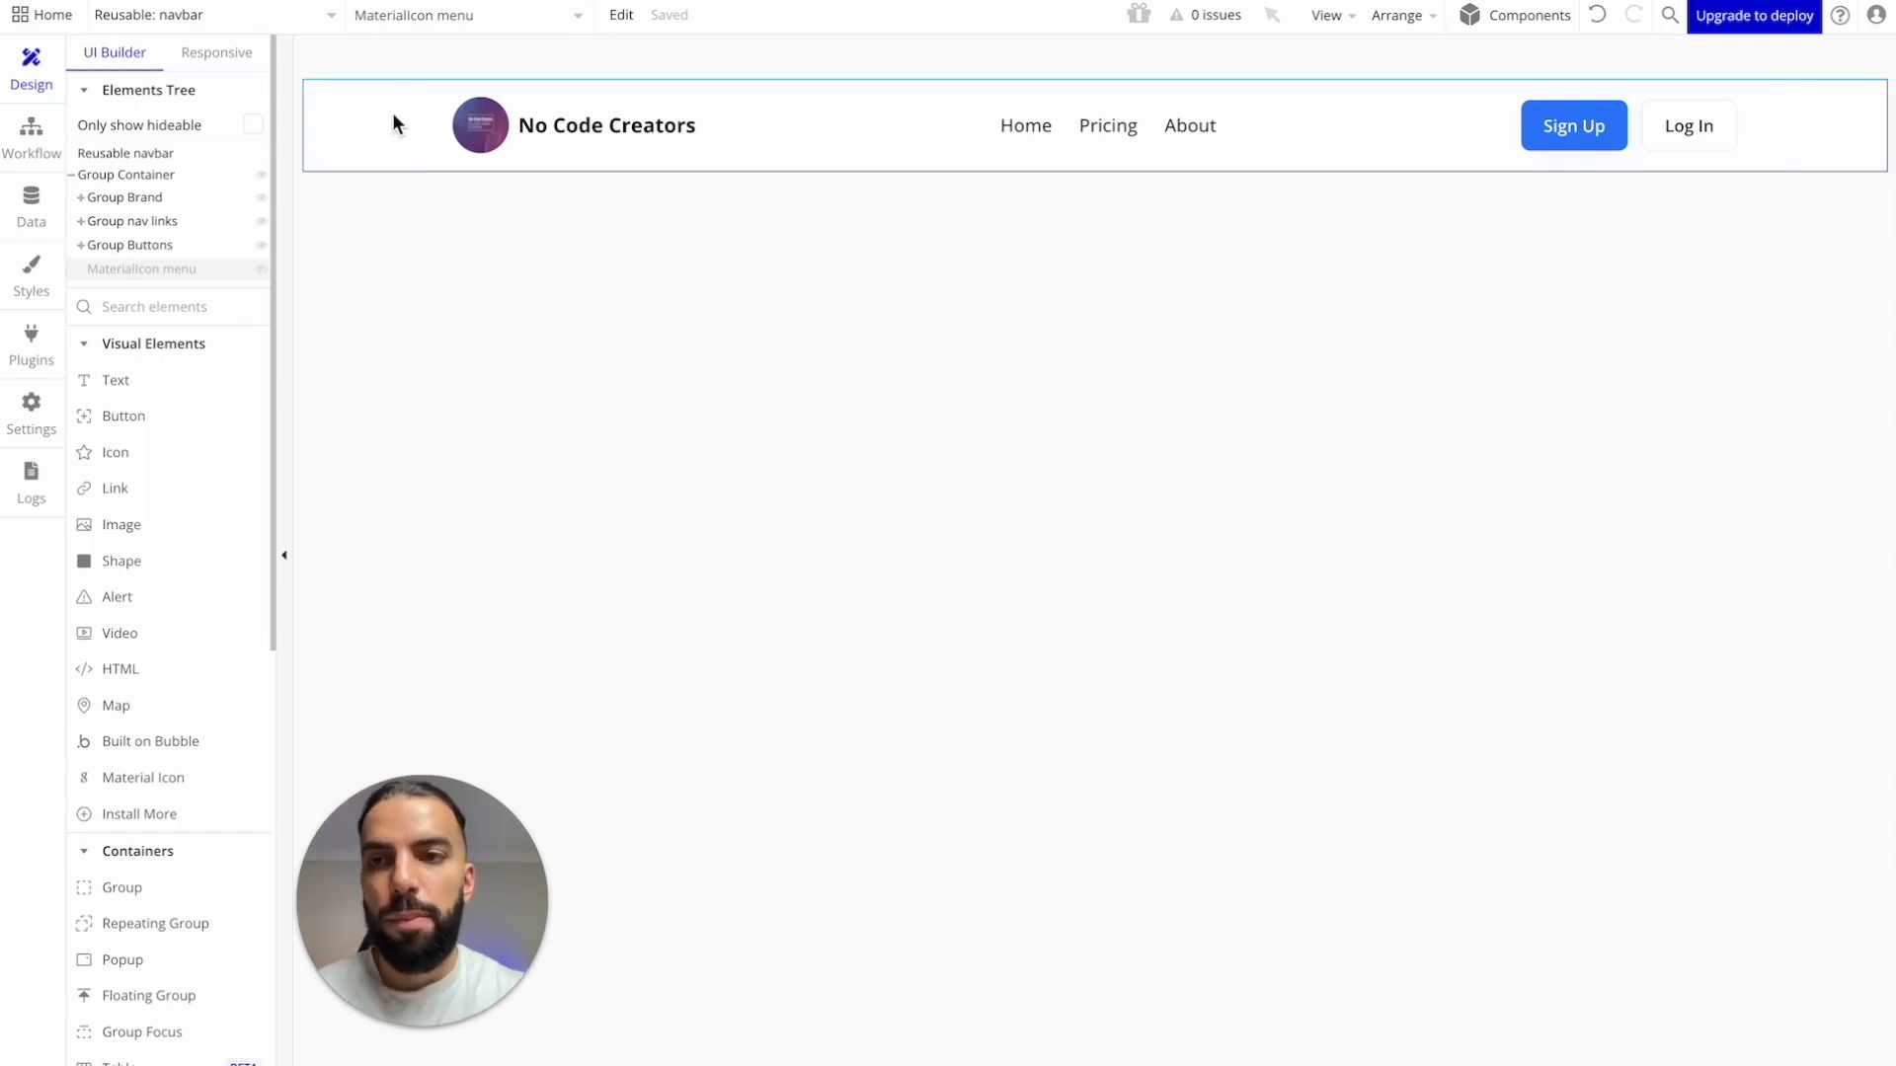
Step: Preview the navbar responsively at the 1200, 992 and 768 px breakpoints
{"action": "left_click", "coordinate": [243, 57]}
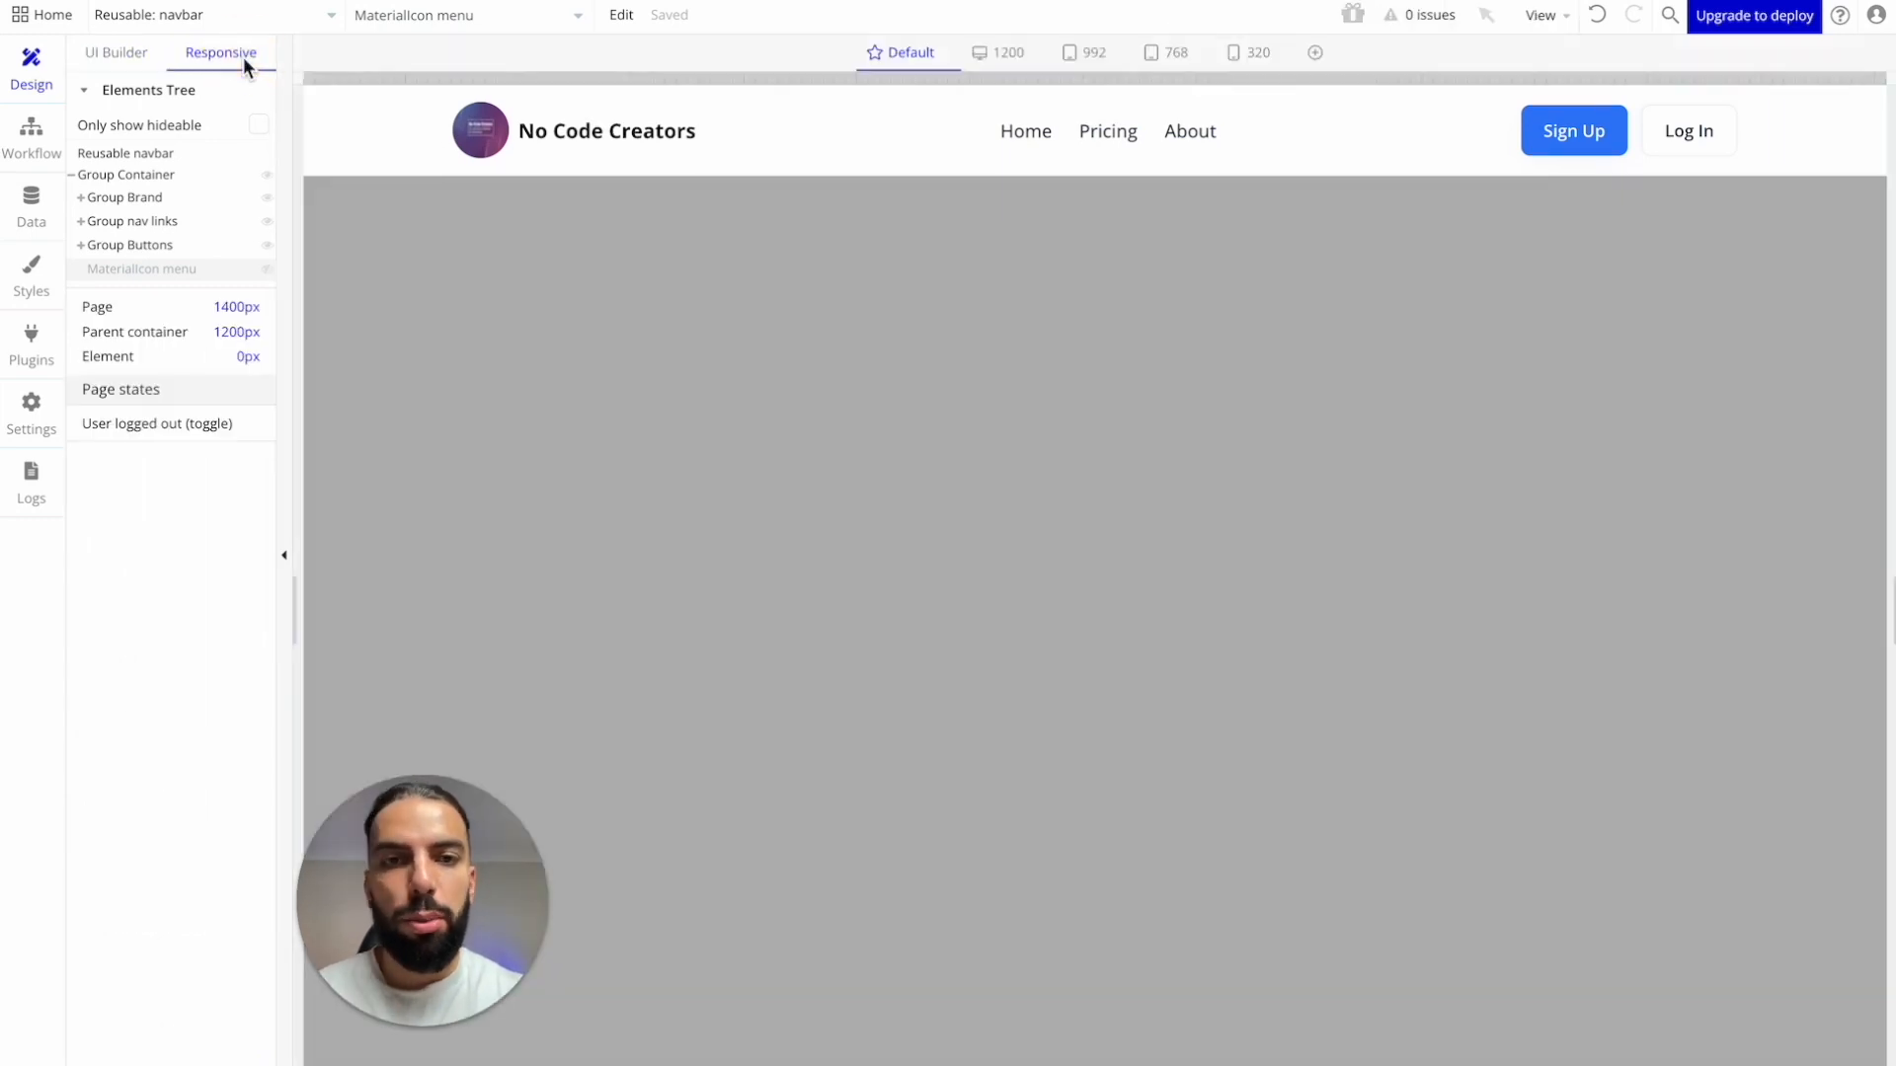
{"action": "left_click", "coordinate": [1022, 61]}
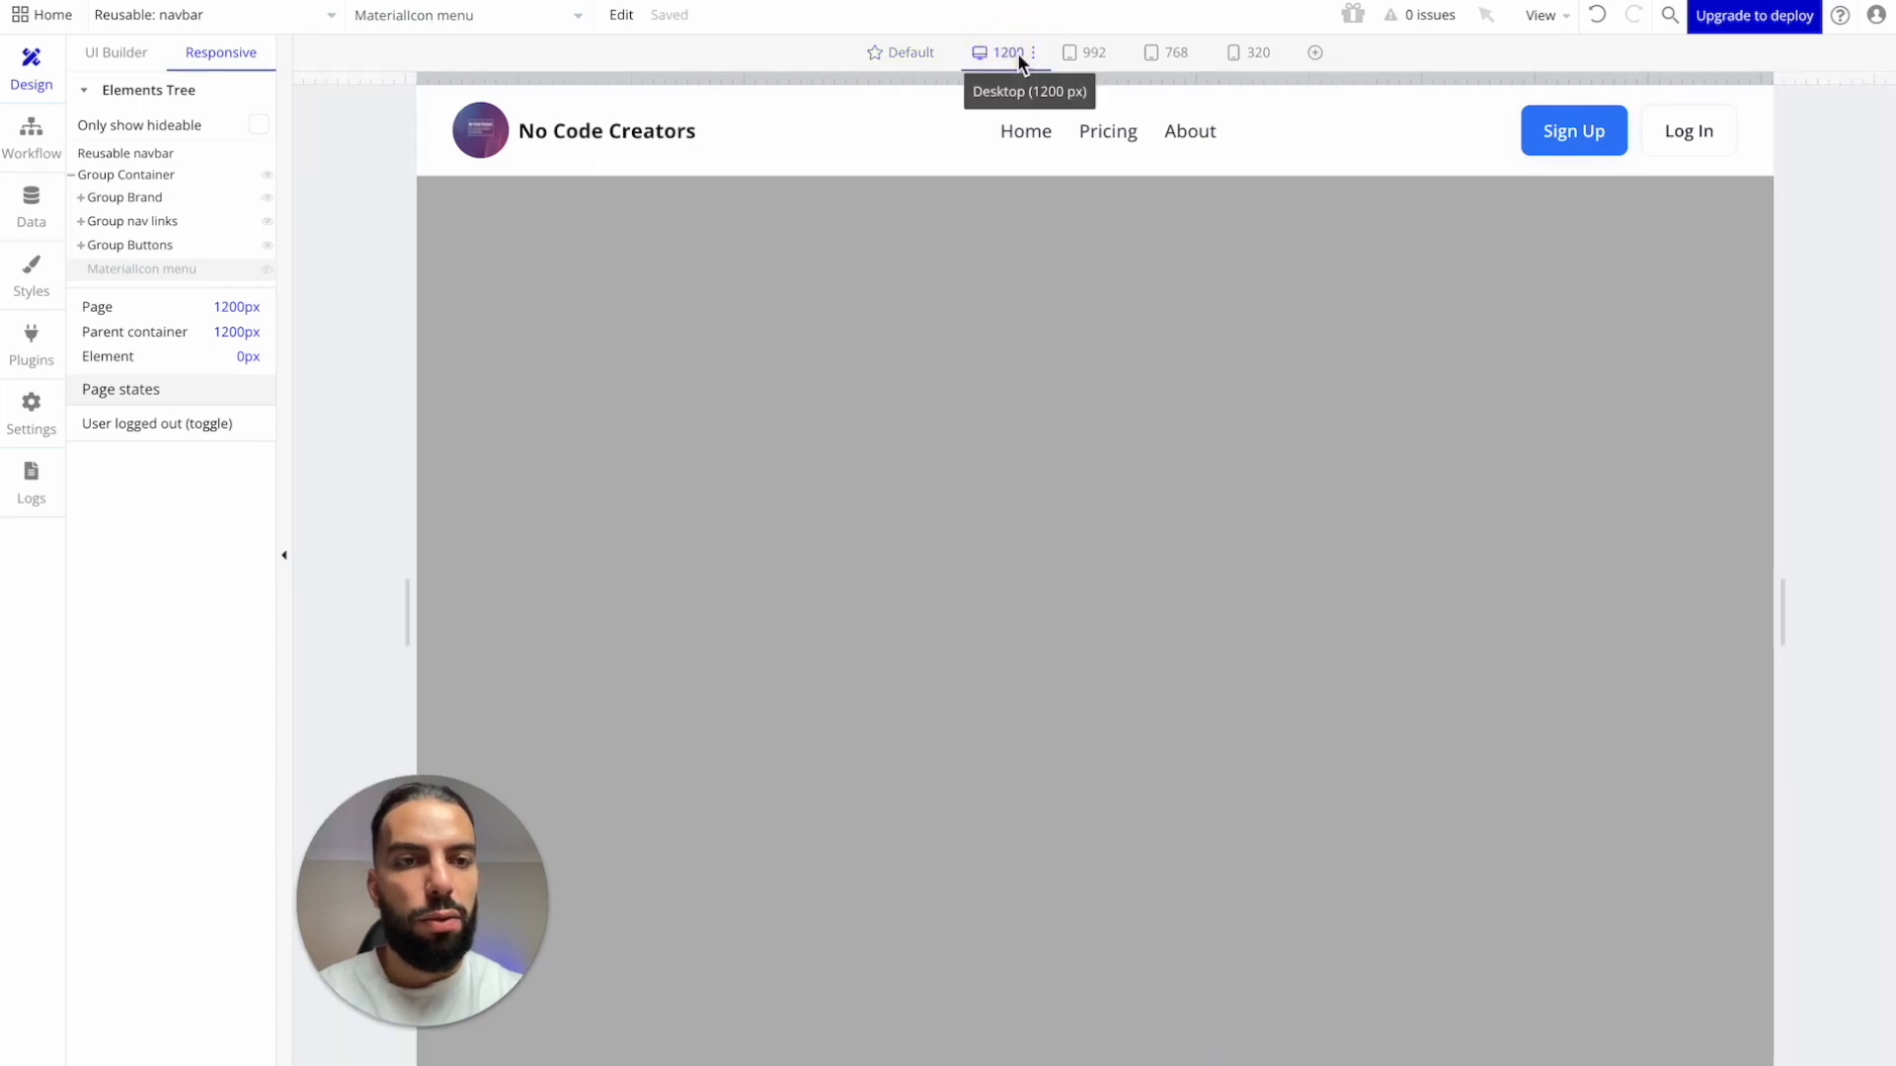
{"action": "left_click", "coordinate": [1101, 61]}
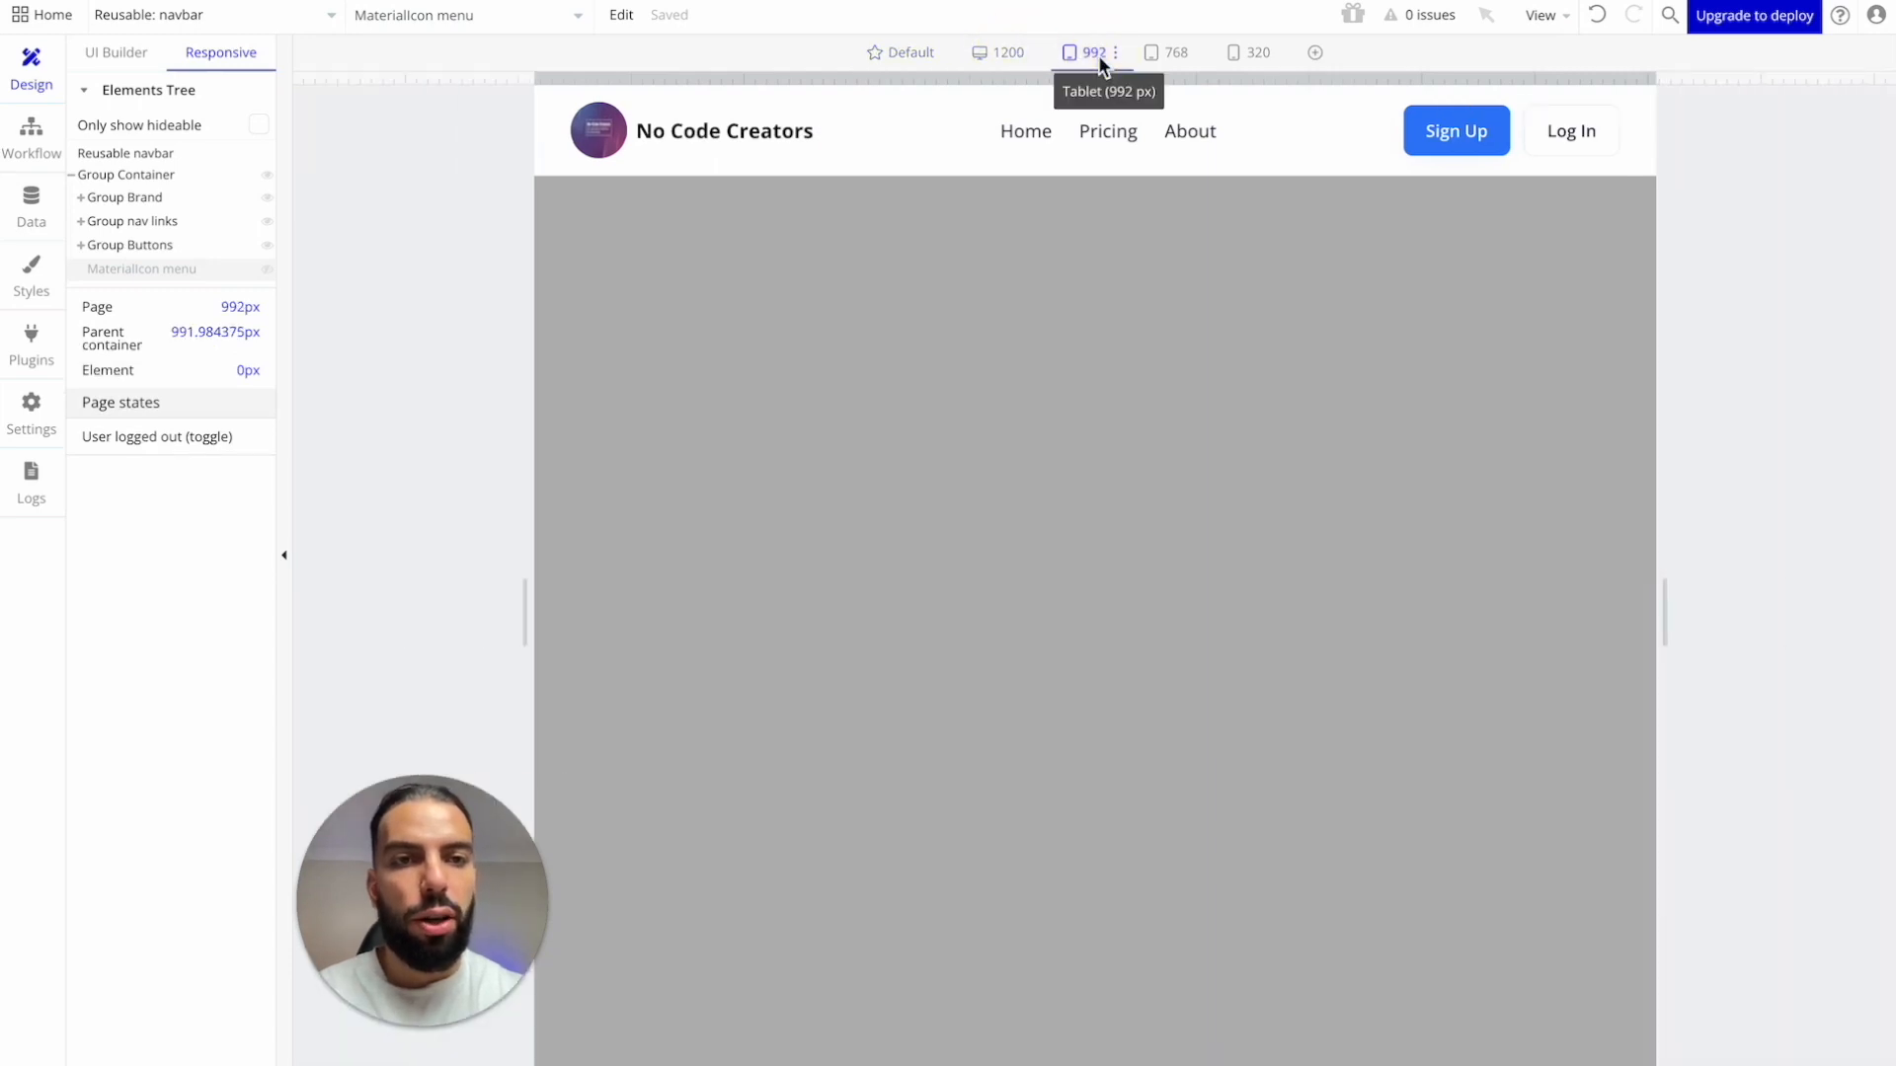
{"action": "left_click", "coordinate": [1184, 60]}
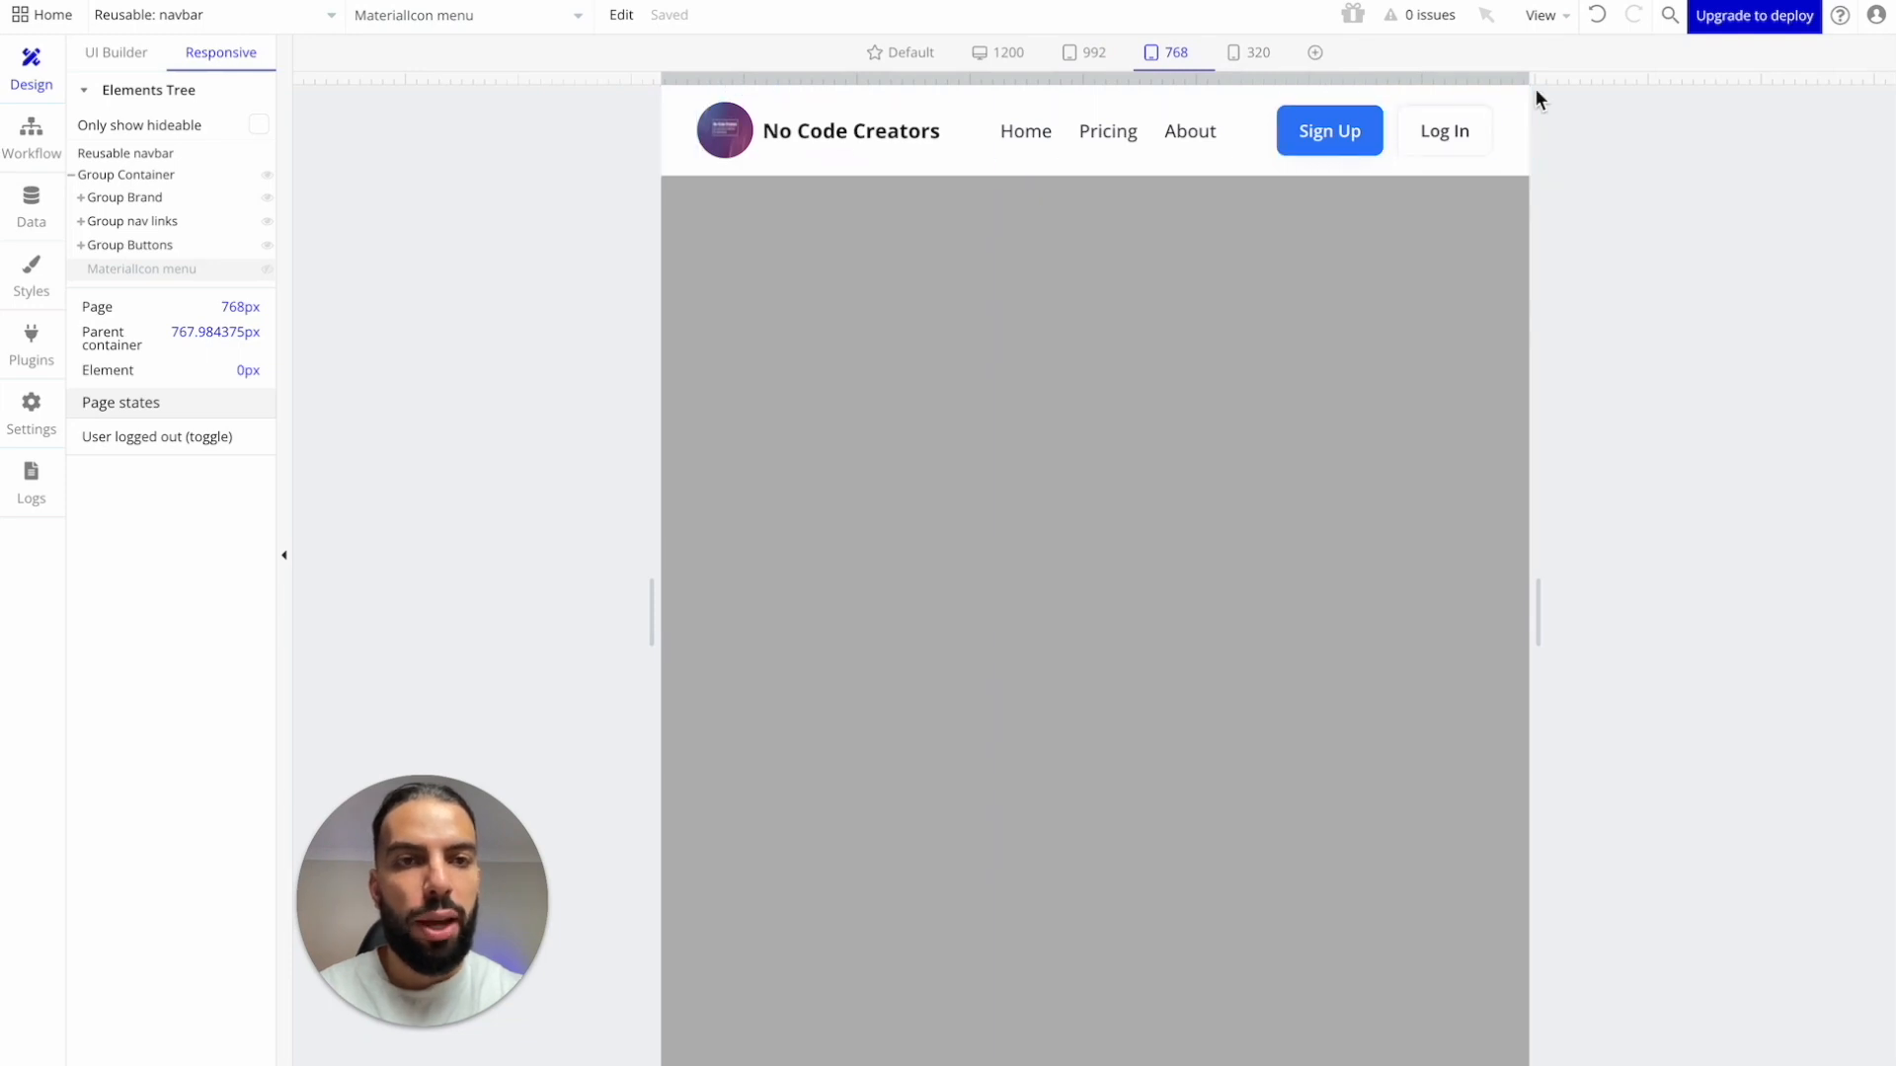
Step: Resize the preview back and forth across 768 px to check the switch between nav links, buttons and menu icon
{"action": "left_click_drag", "start_coordinate": [1535, 83], "coordinate": [1519, 82]}
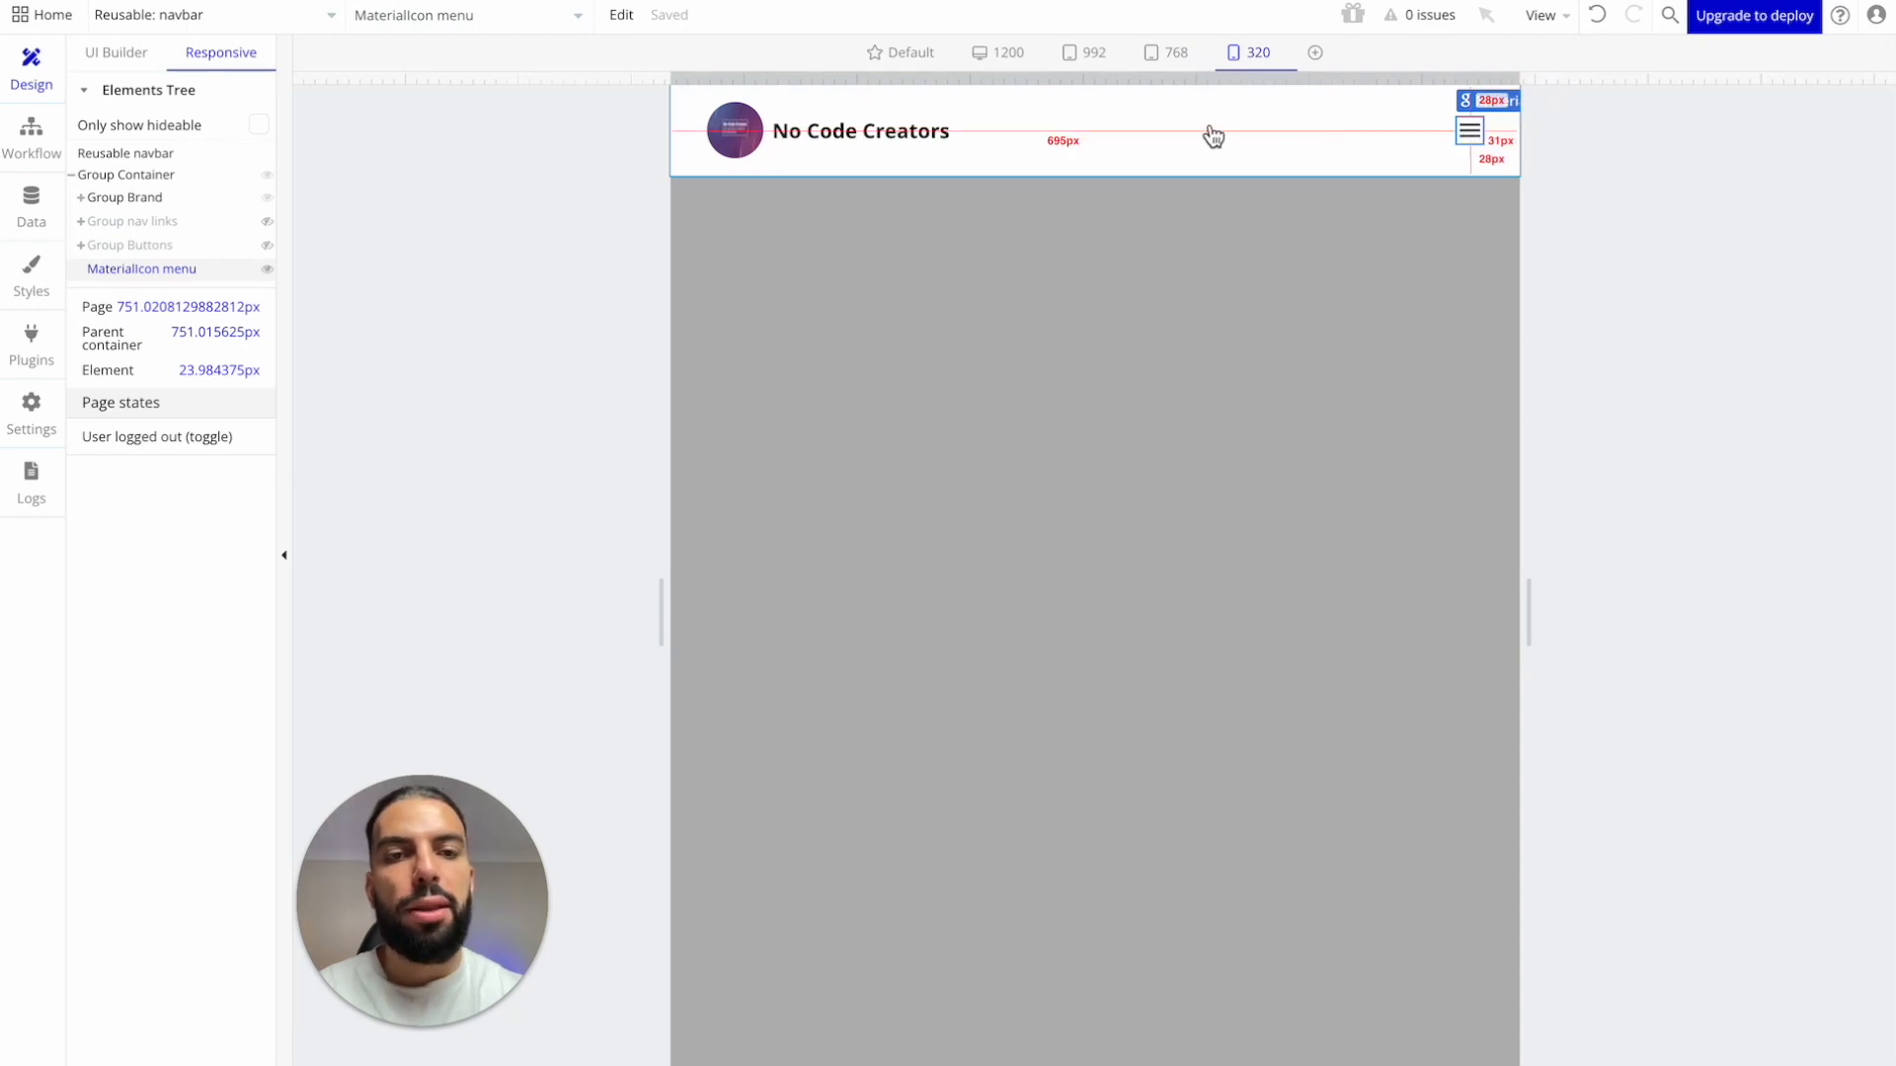
{"action": "left_click_drag", "start_coordinate": [1519, 83], "coordinate": [1553, 80]}
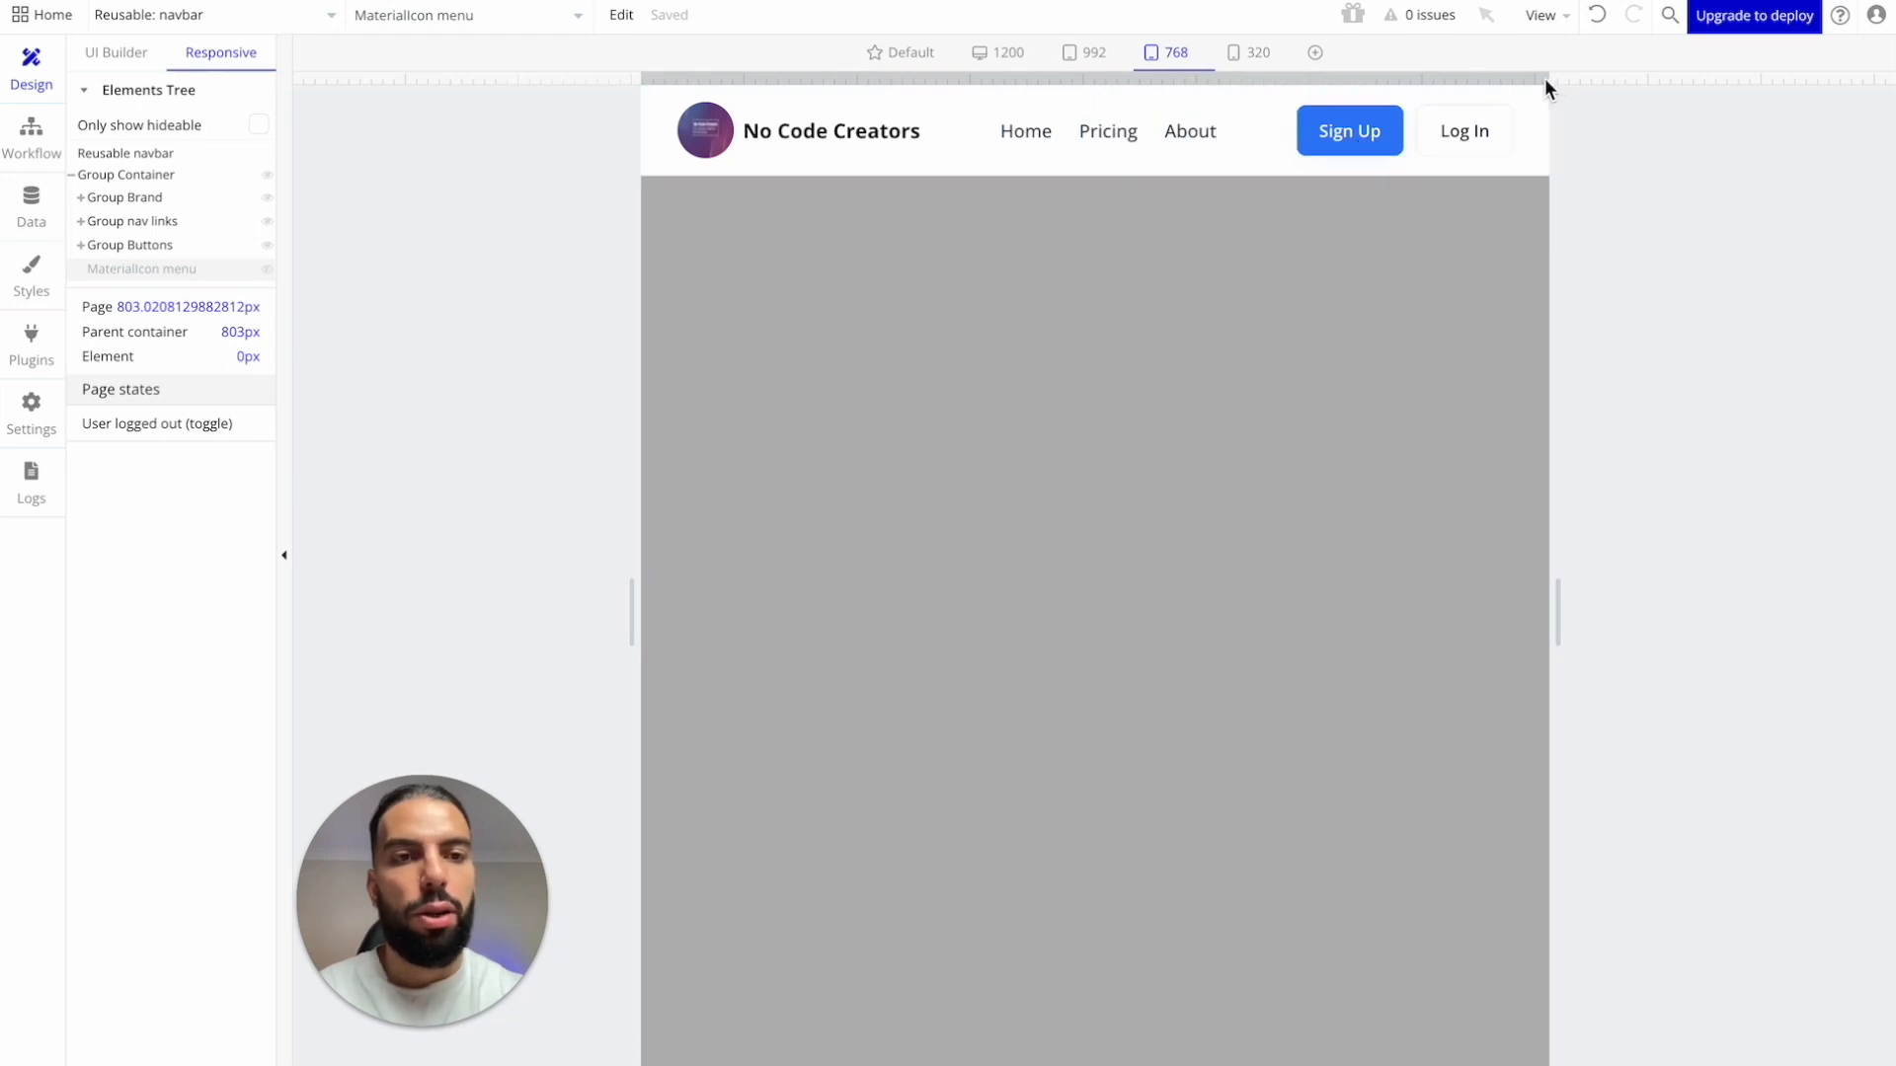
{"action": "left_click_drag", "start_coordinate": [1545, 81], "coordinate": [1529, 77]}
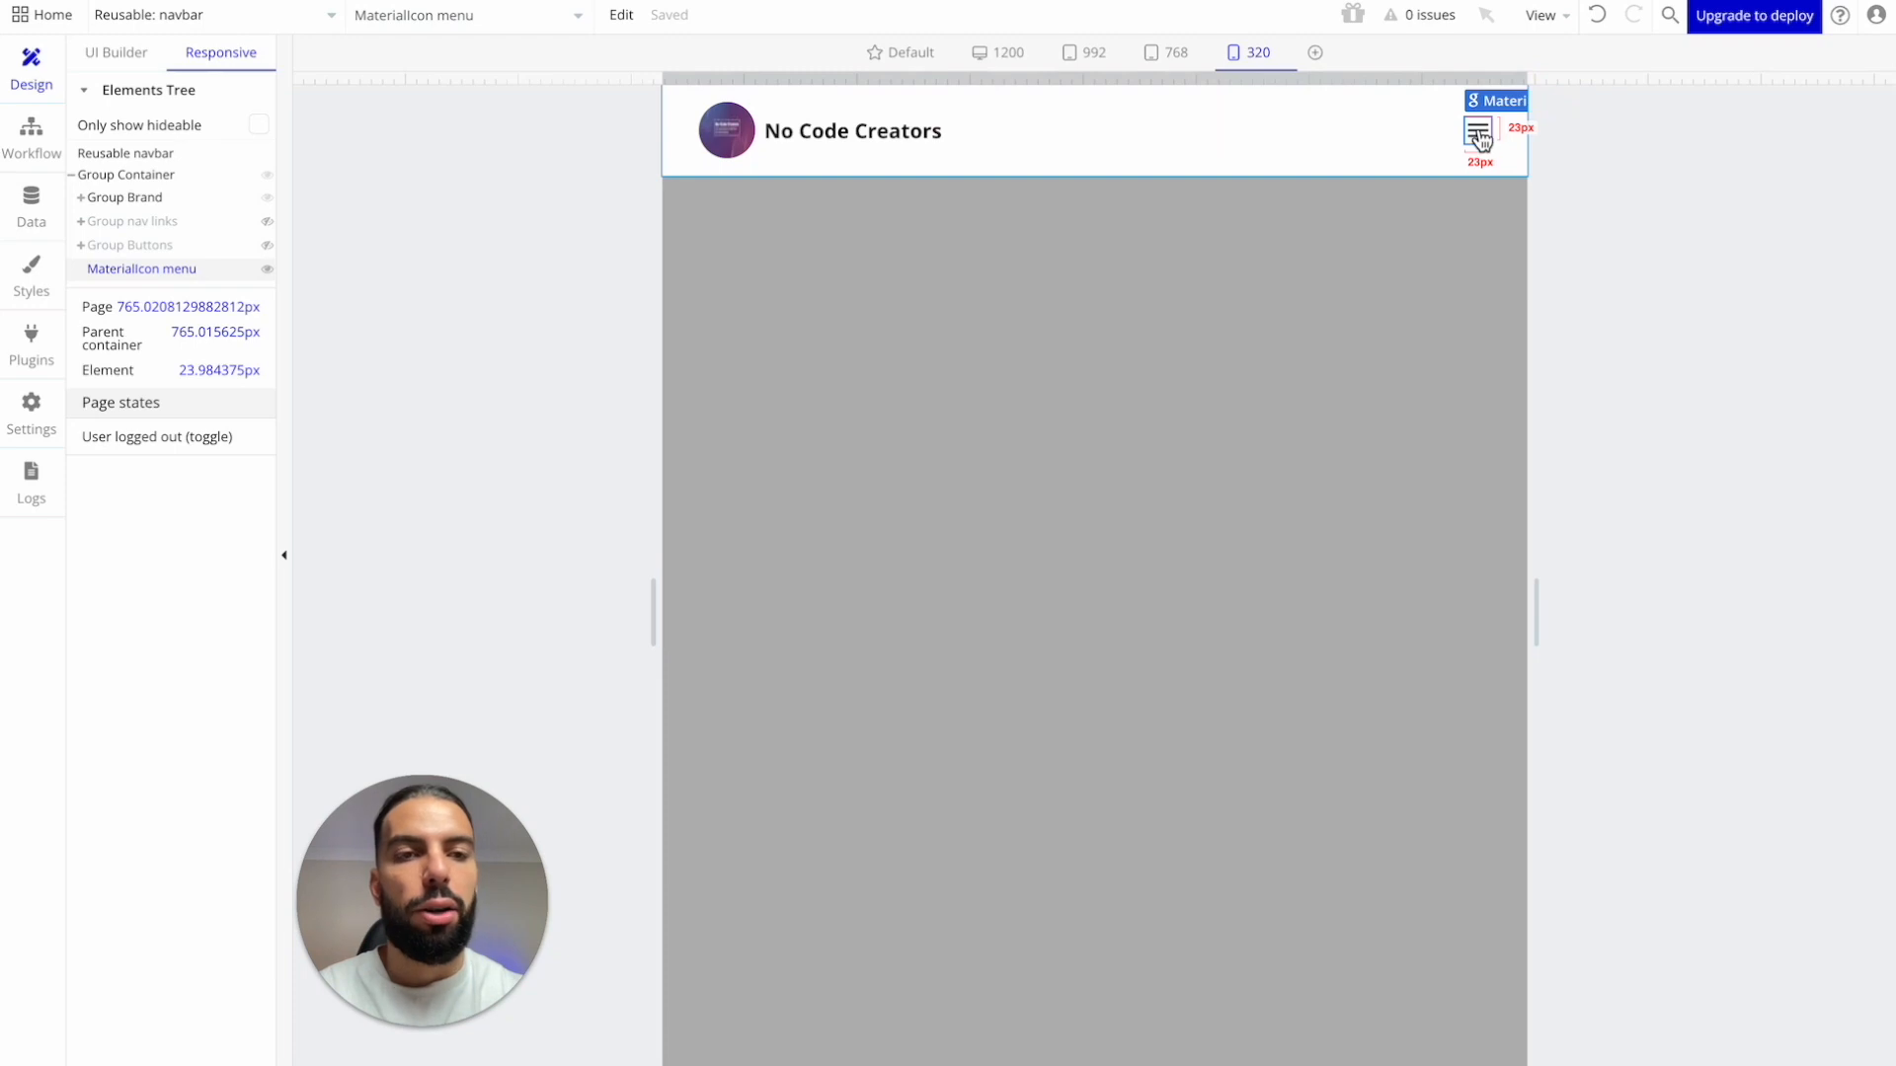
{"action": "mouse_move", "coordinate": [1528, 77]}
{"action": "left_mouse_down"}
{"action": "mouse_move", "coordinate": [1549, 78]}
{"action": "mouse_move", "coordinate": [1523, 80]}
{"action": "left_mouse_up"}
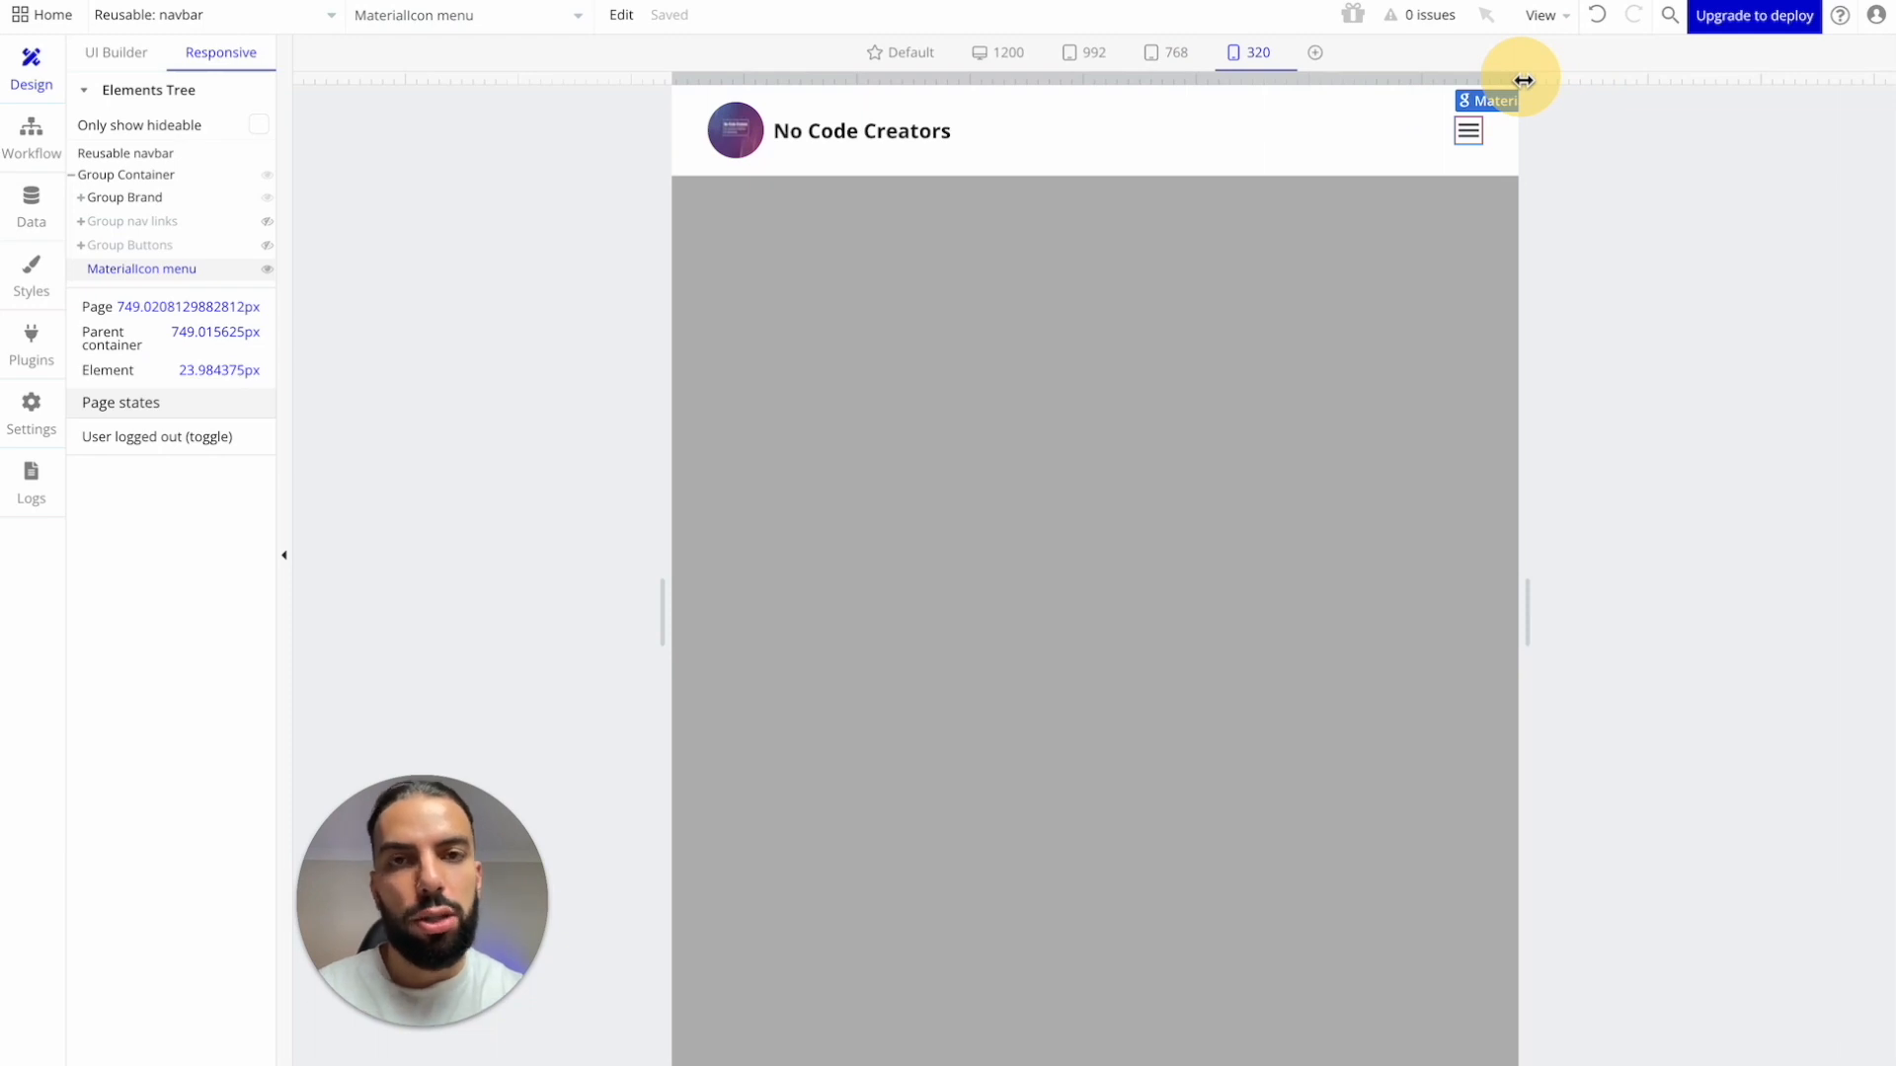
{"action": "left_click_drag", "start_coordinate": [1523, 80], "coordinate": [1554, 84]}
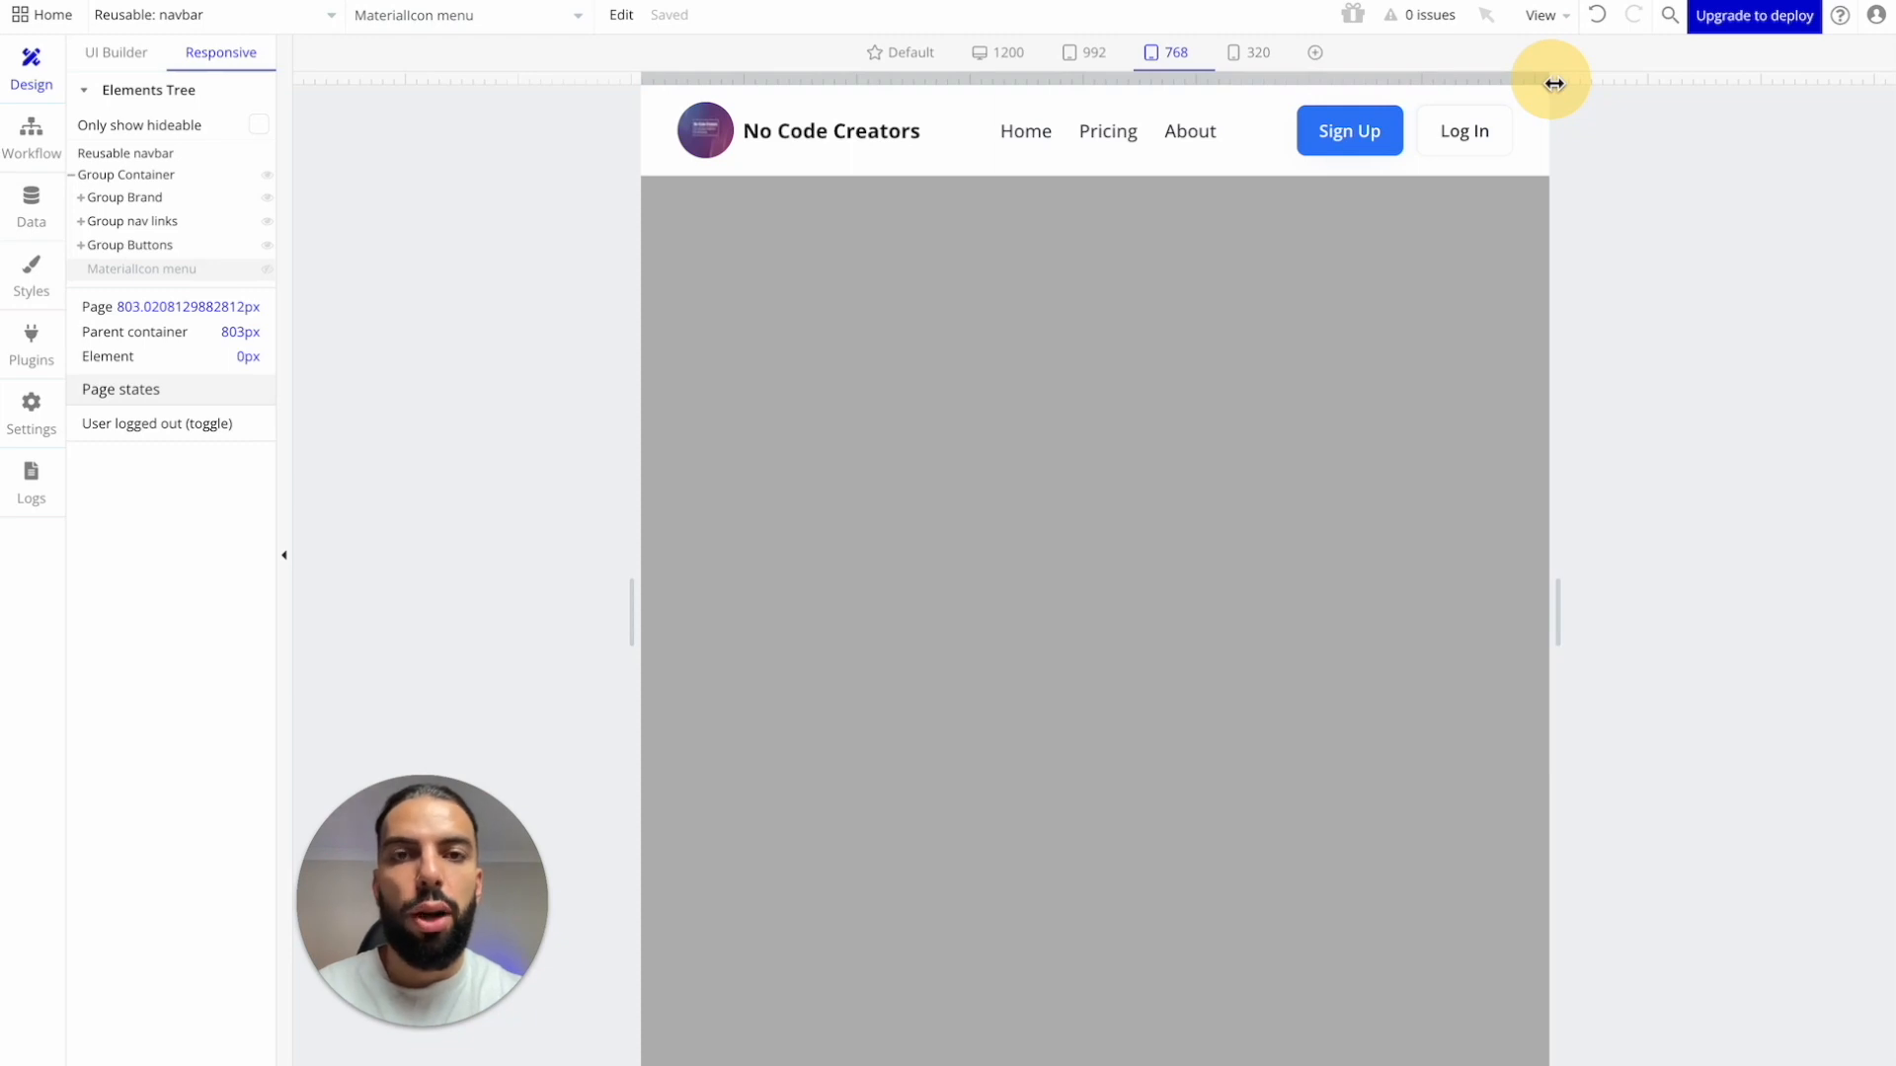
{"action": "mouse_move", "coordinate": [1554, 84]}
{"action": "left_mouse_down"}
{"action": "mouse_move", "coordinate": [1520, 80]}
{"action": "mouse_move", "coordinate": [1557, 86]}
{"action": "left_mouse_up"}
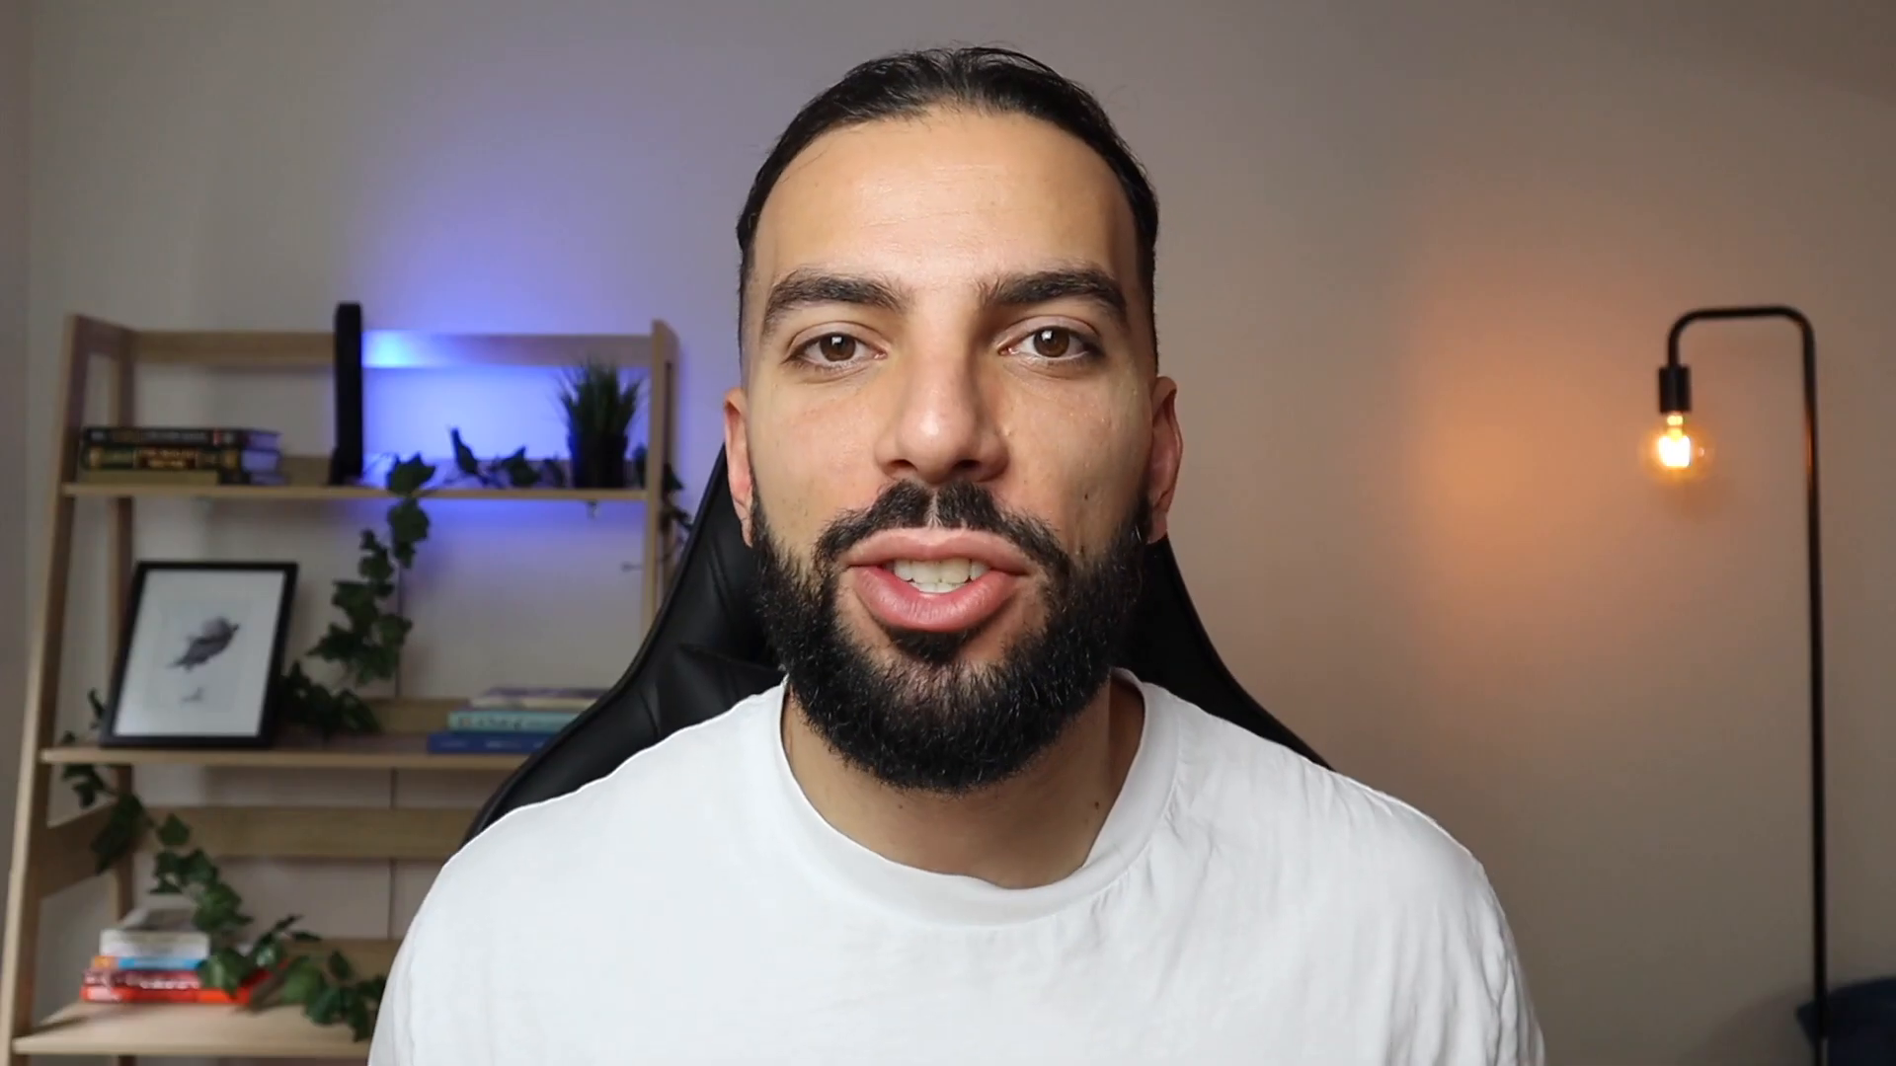